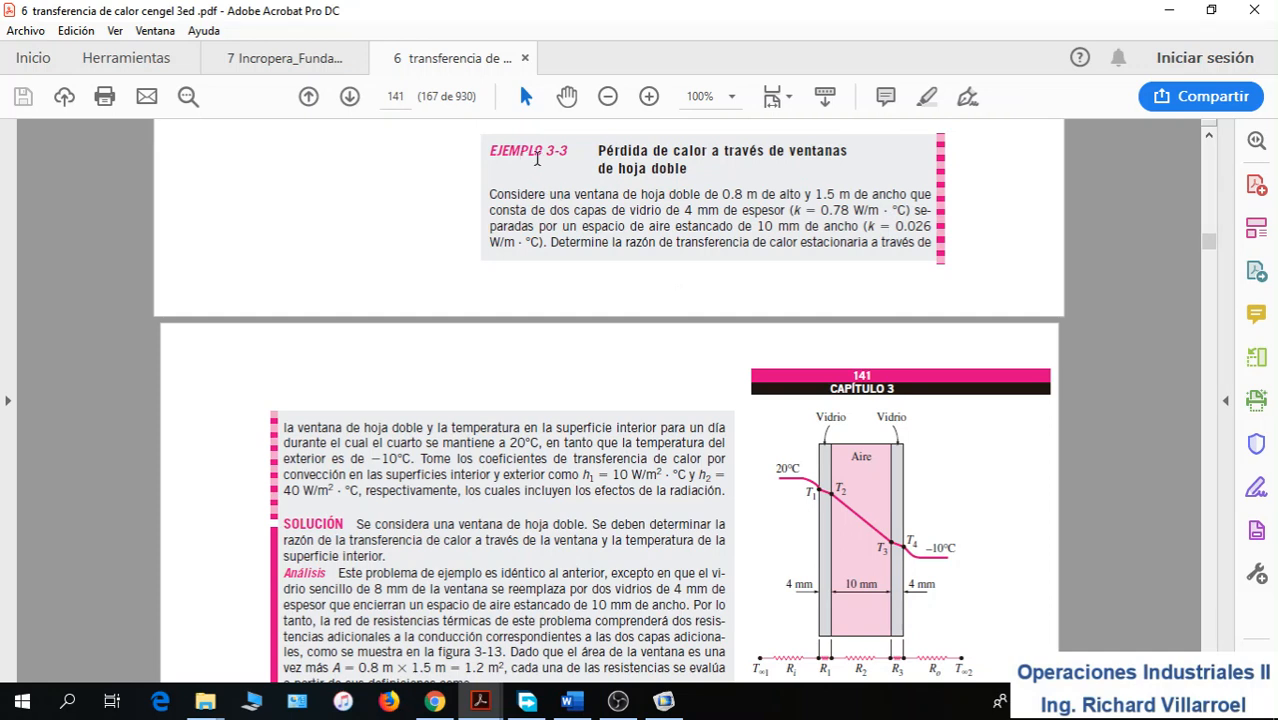
Switch from the textbook example to COMSOL Multiphysics and start a new 3D model with the Model Wizard
scroll(815, 495, down, 1)
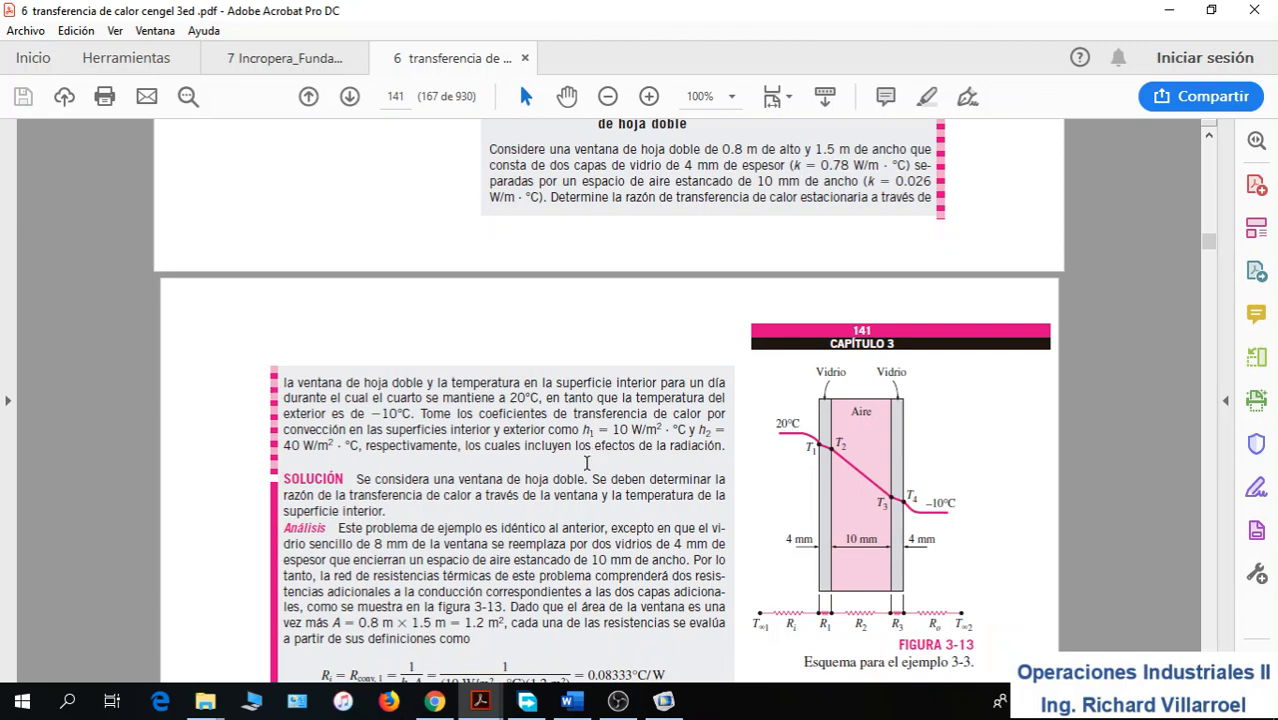
click(620, 703)
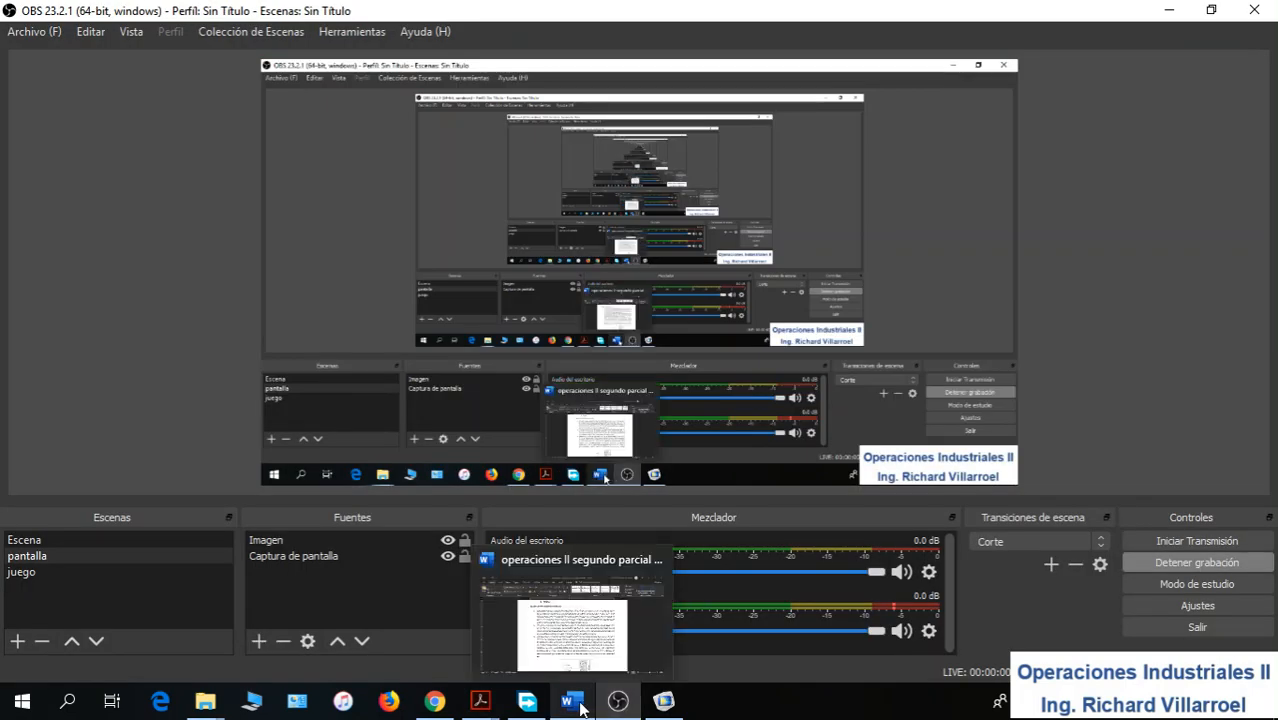
click(662, 704)
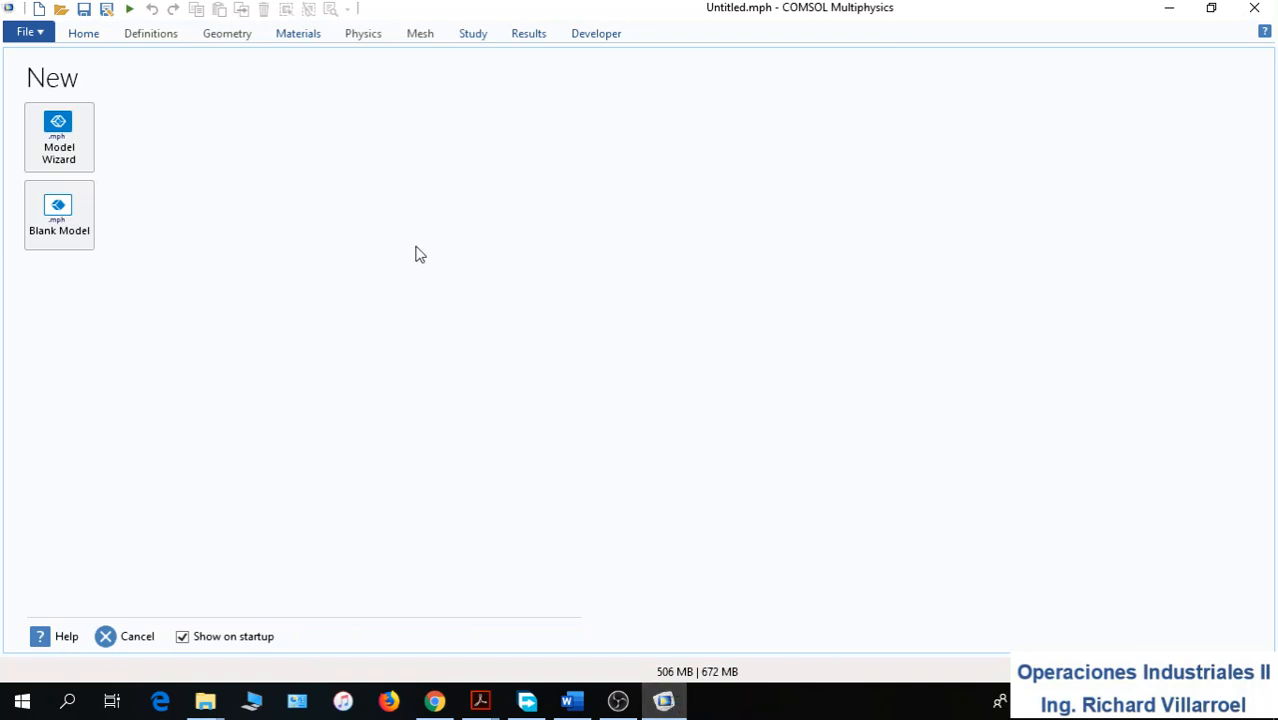
click(66, 150)
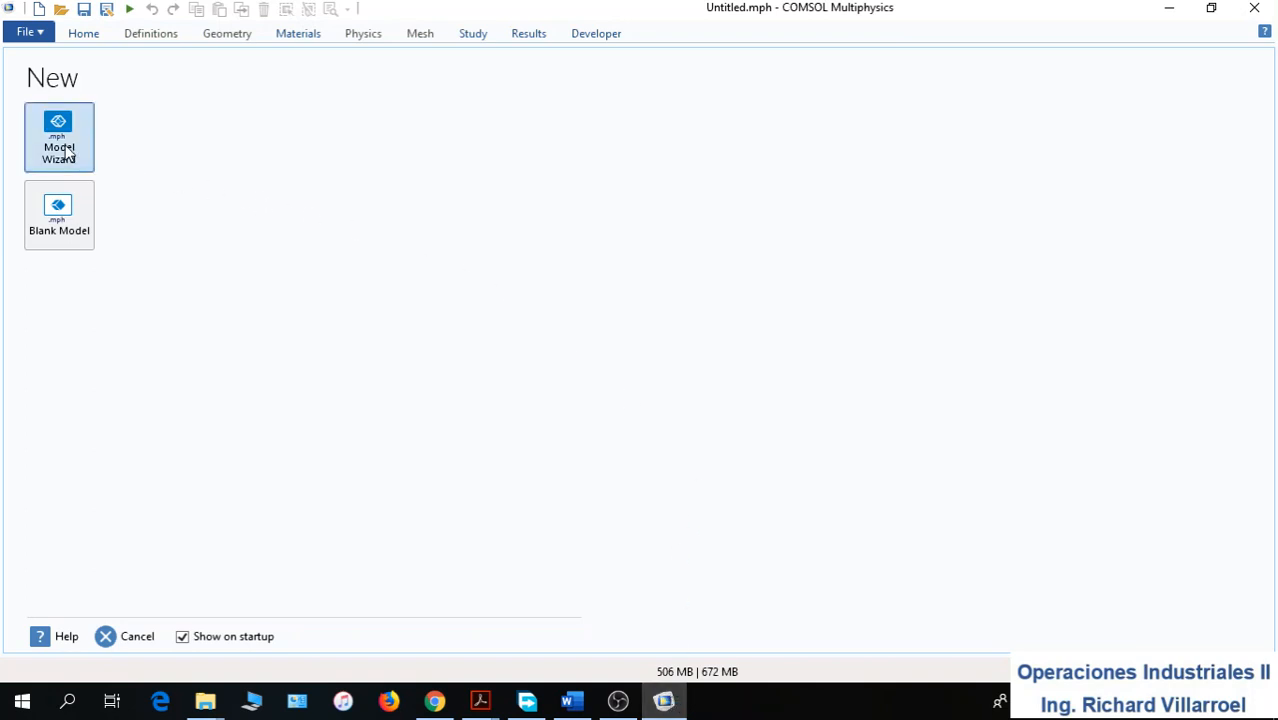
click(82, 158)
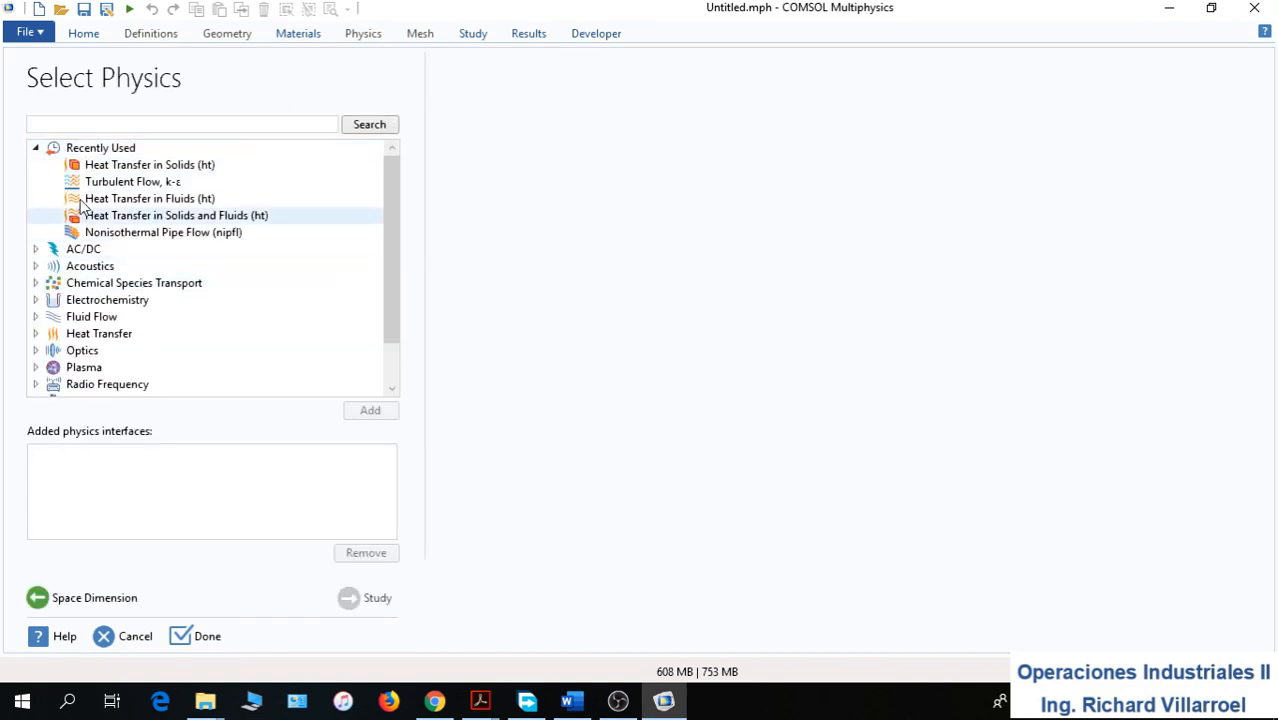
Add the Heat Transfer in Solids (ht) physics interface from the Heat Transfer group to the model
click(36, 148)
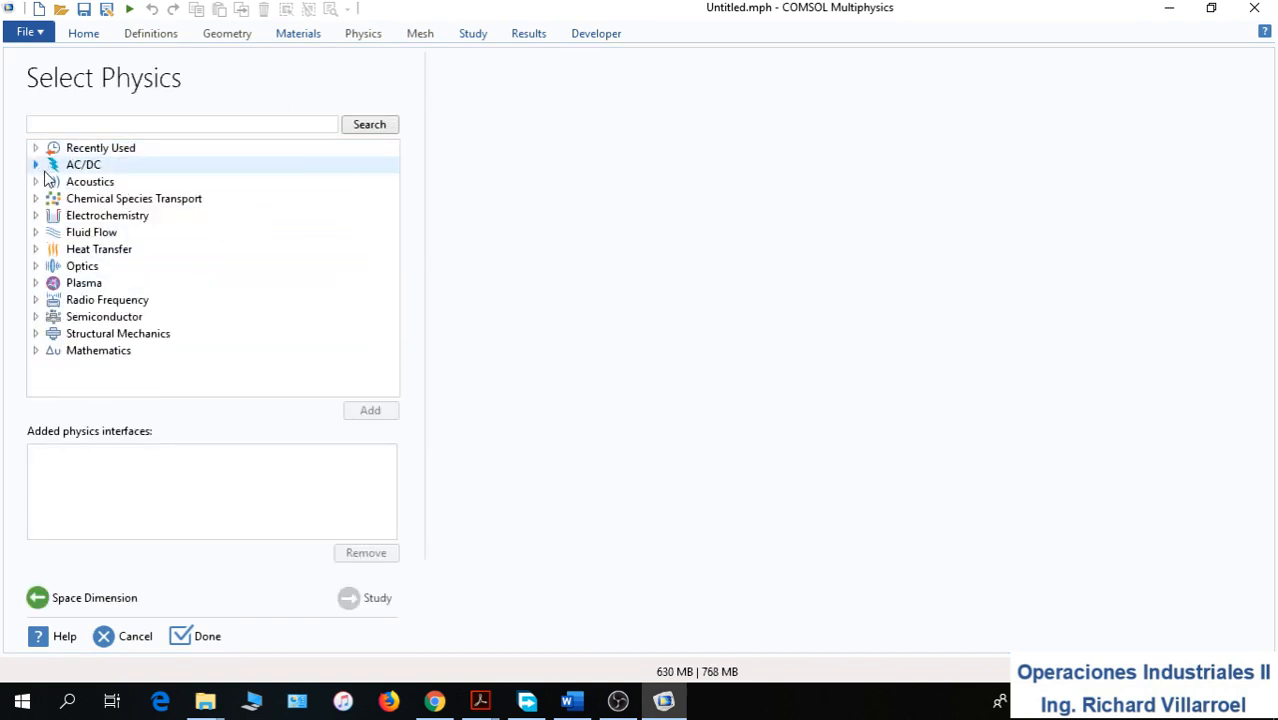
click(36, 250)
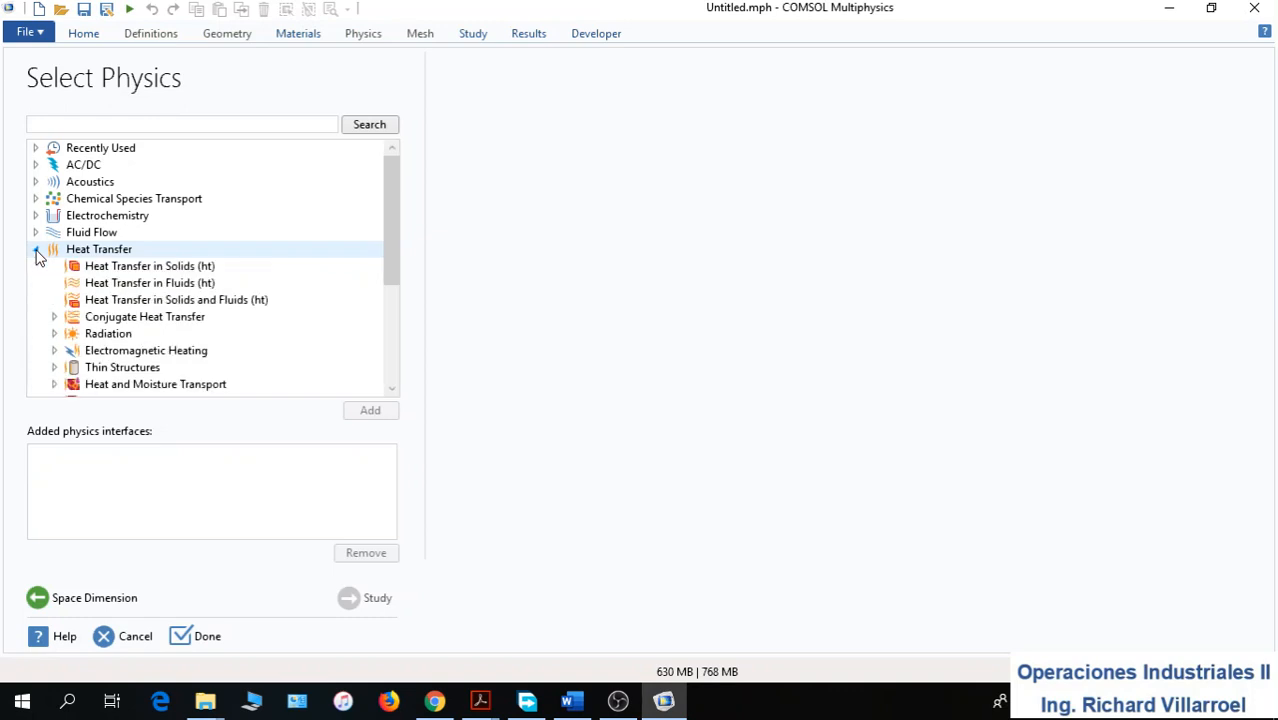
click(119, 268)
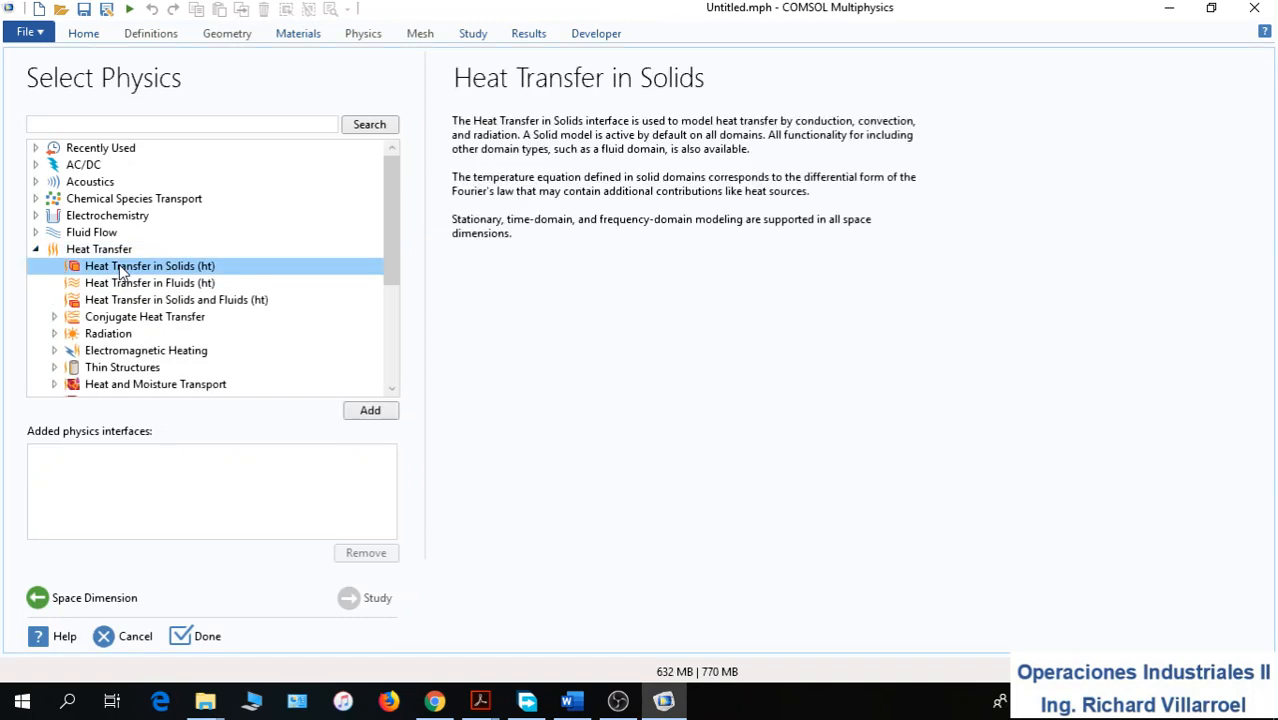
click(379, 419)
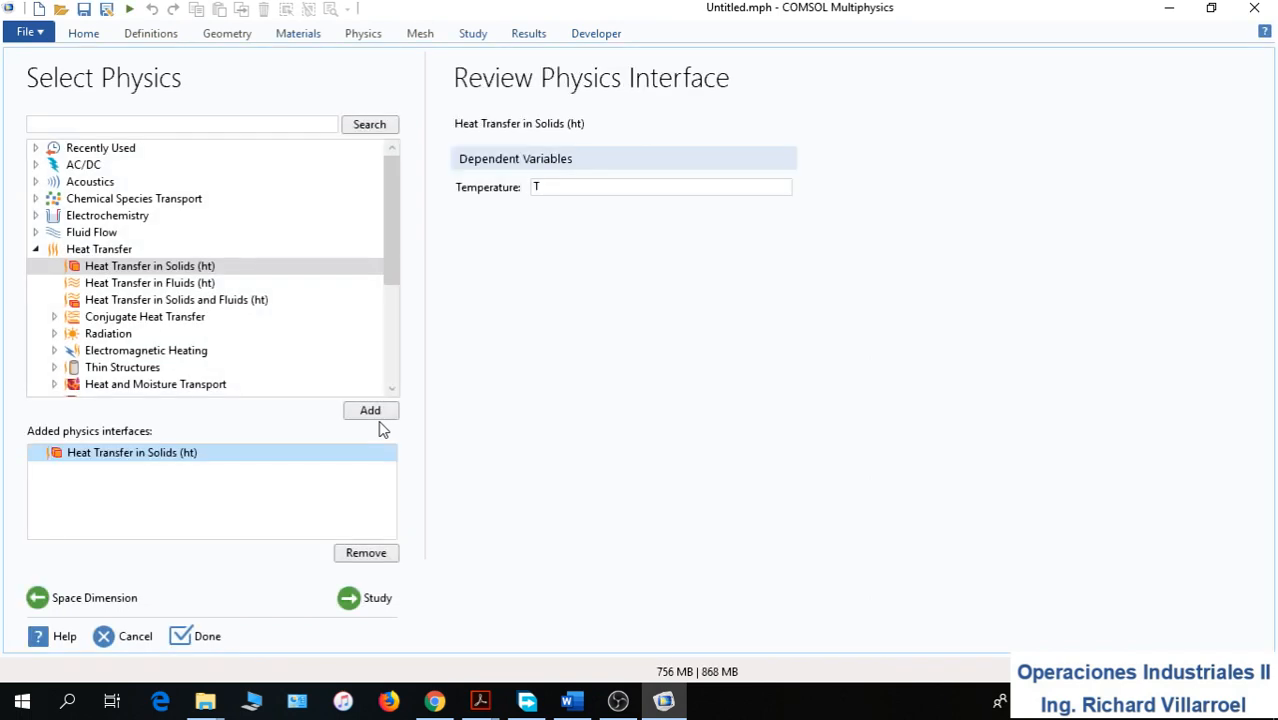
Choose a Stationary study for the model and finish the wizard
click(364, 602)
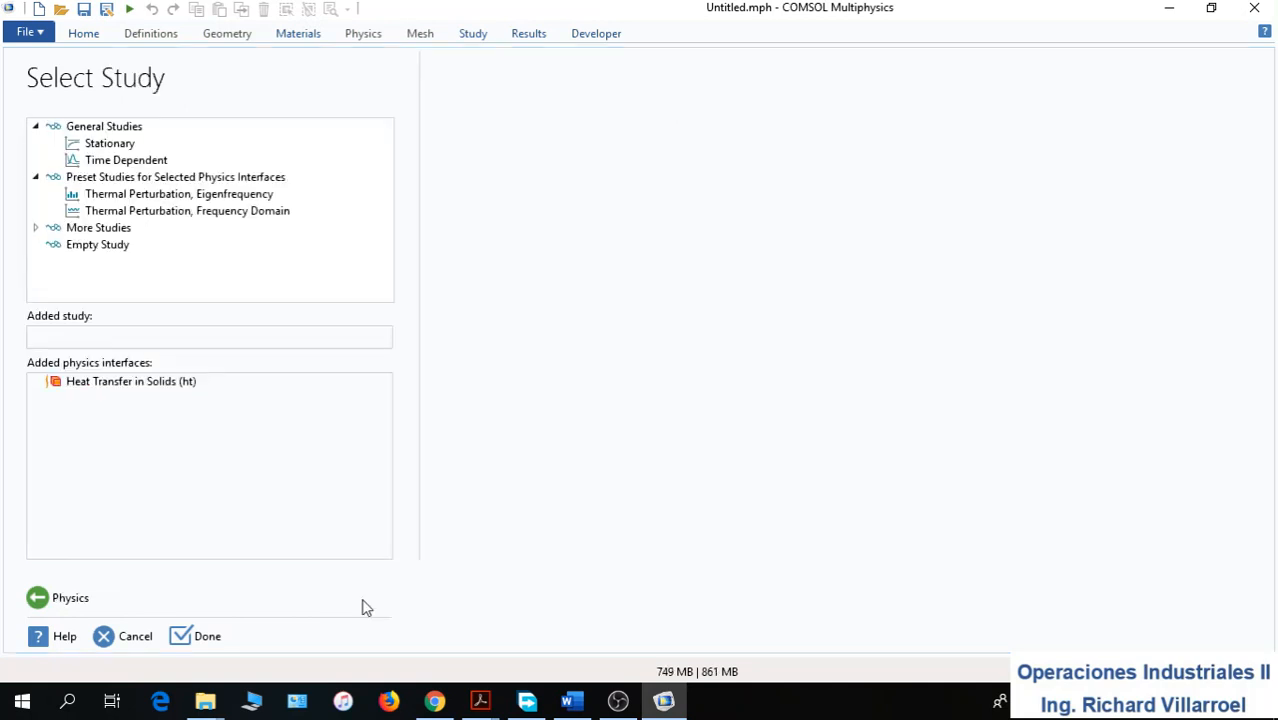
click(114, 146)
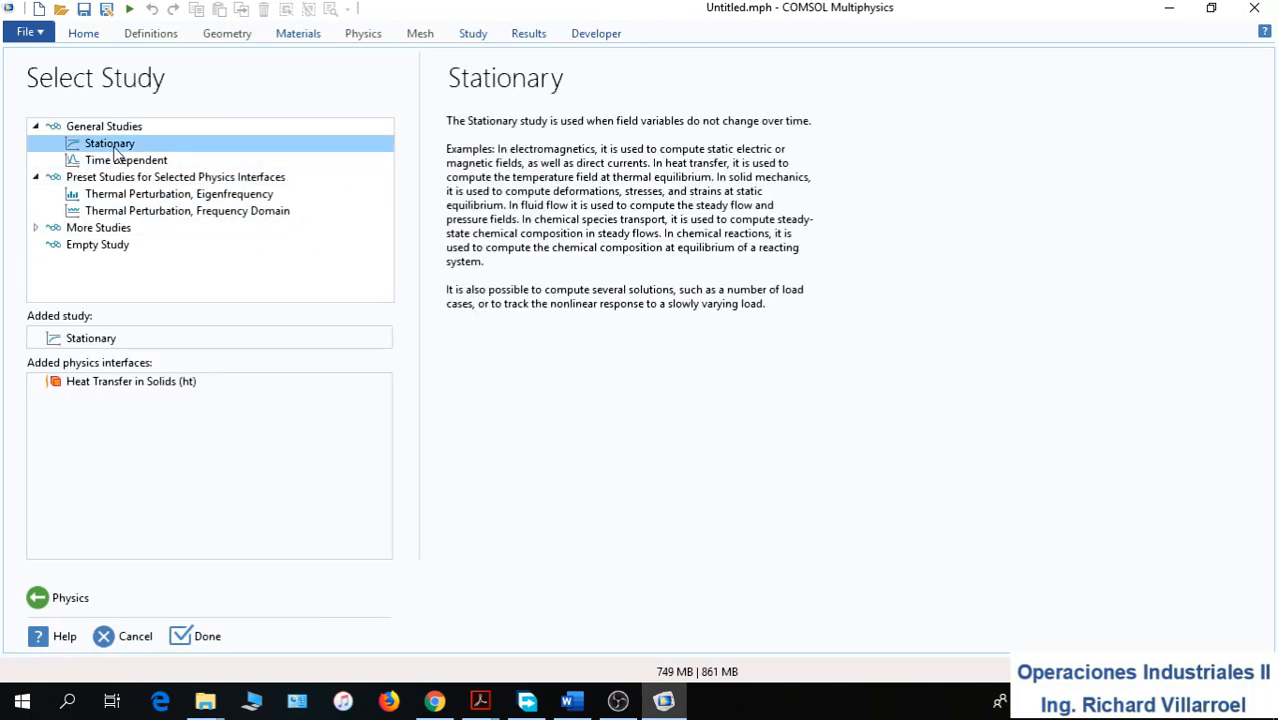
click(196, 634)
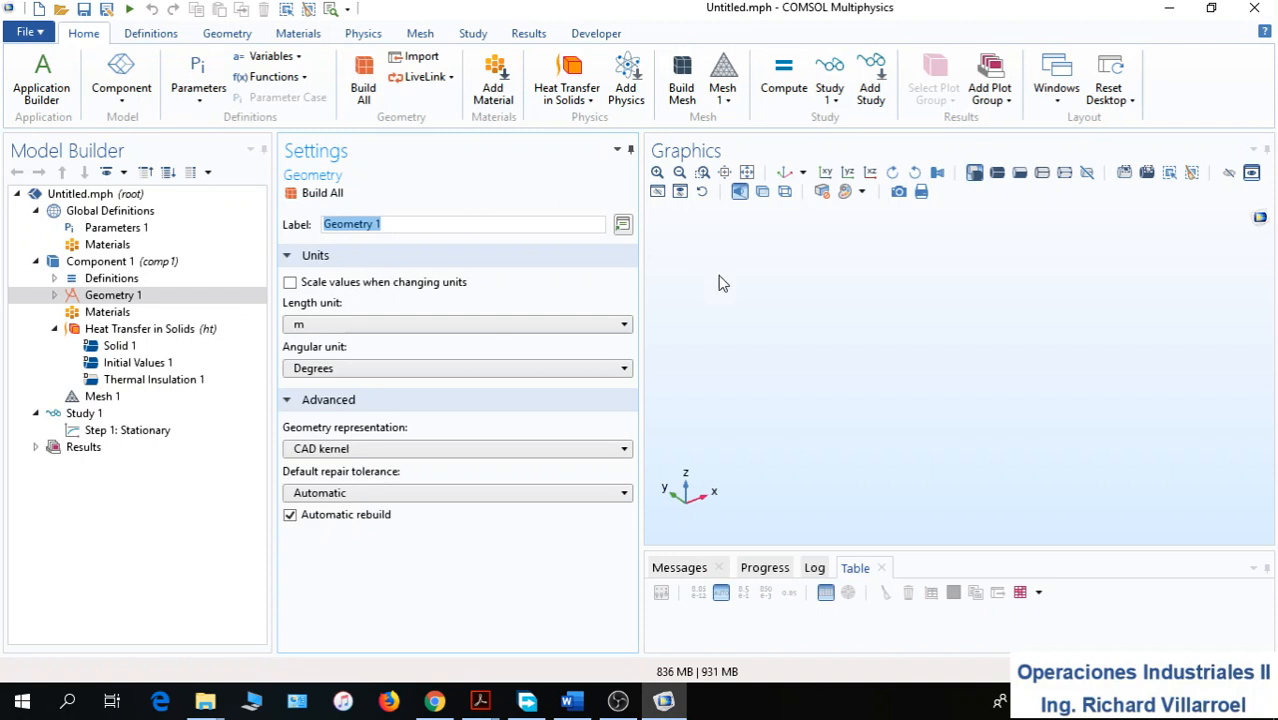
Add a block to Geometry 1 with width 4 mm, depth 1.5 m and height 0.8 m, and build all objects
right_click(113, 296)
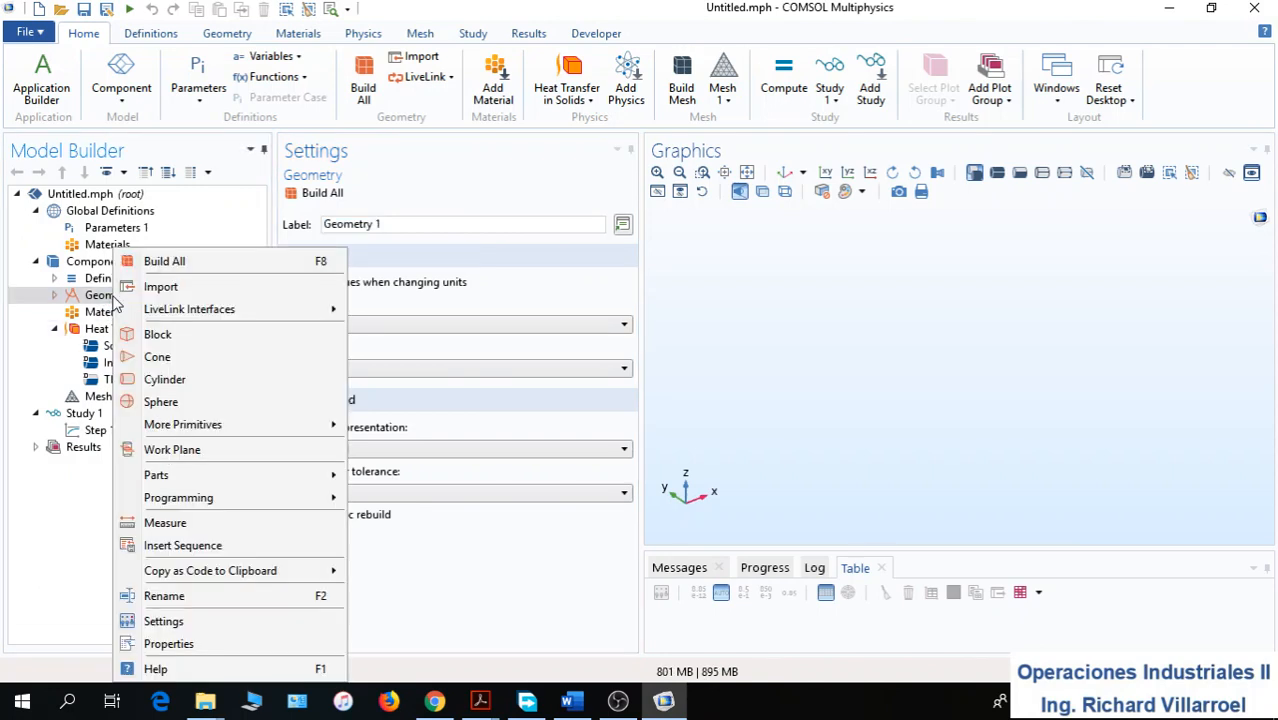
click(193, 338)
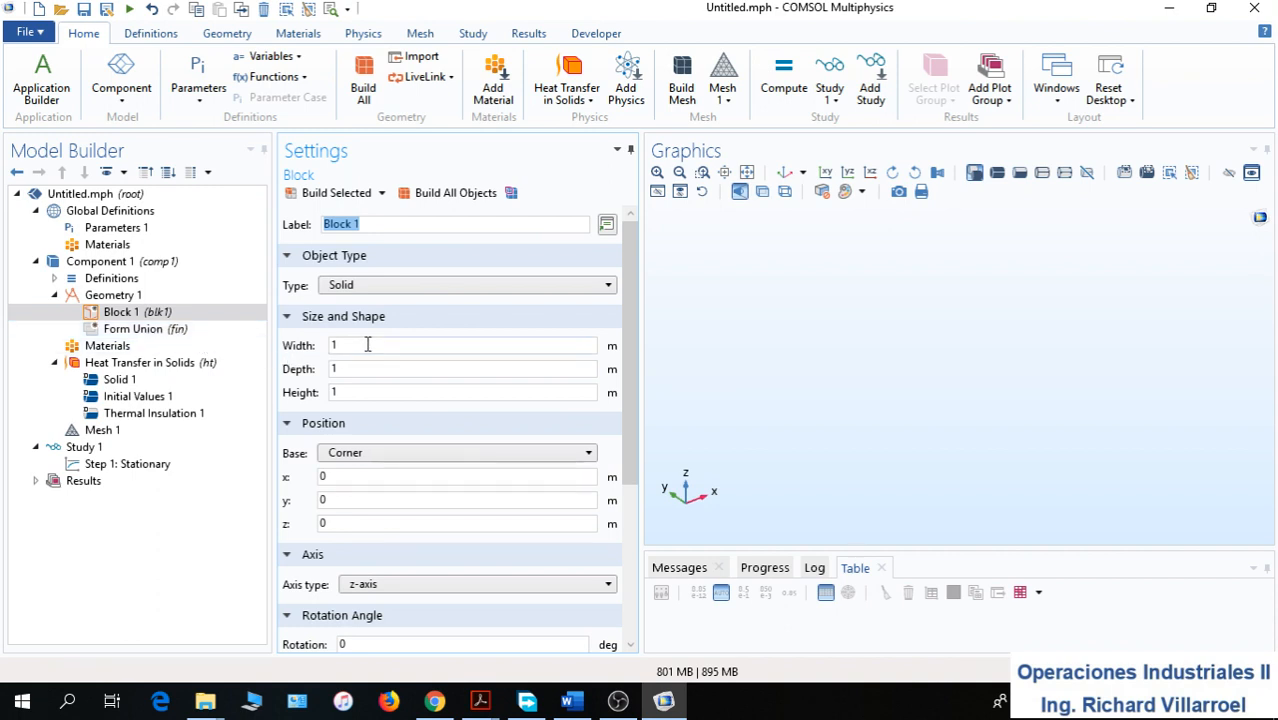
drag(367, 344, 322, 347)
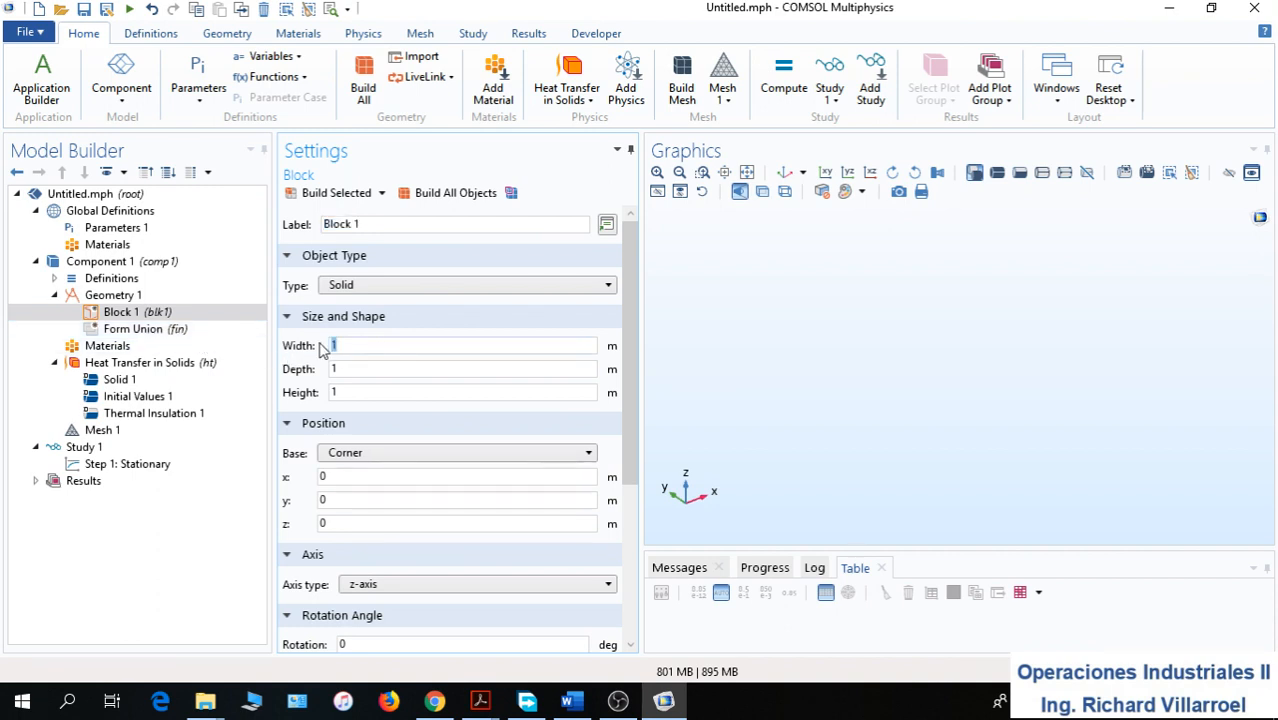
text(4 [mm)
click(350, 371)
text(.5)
key(Tab)
text(0)
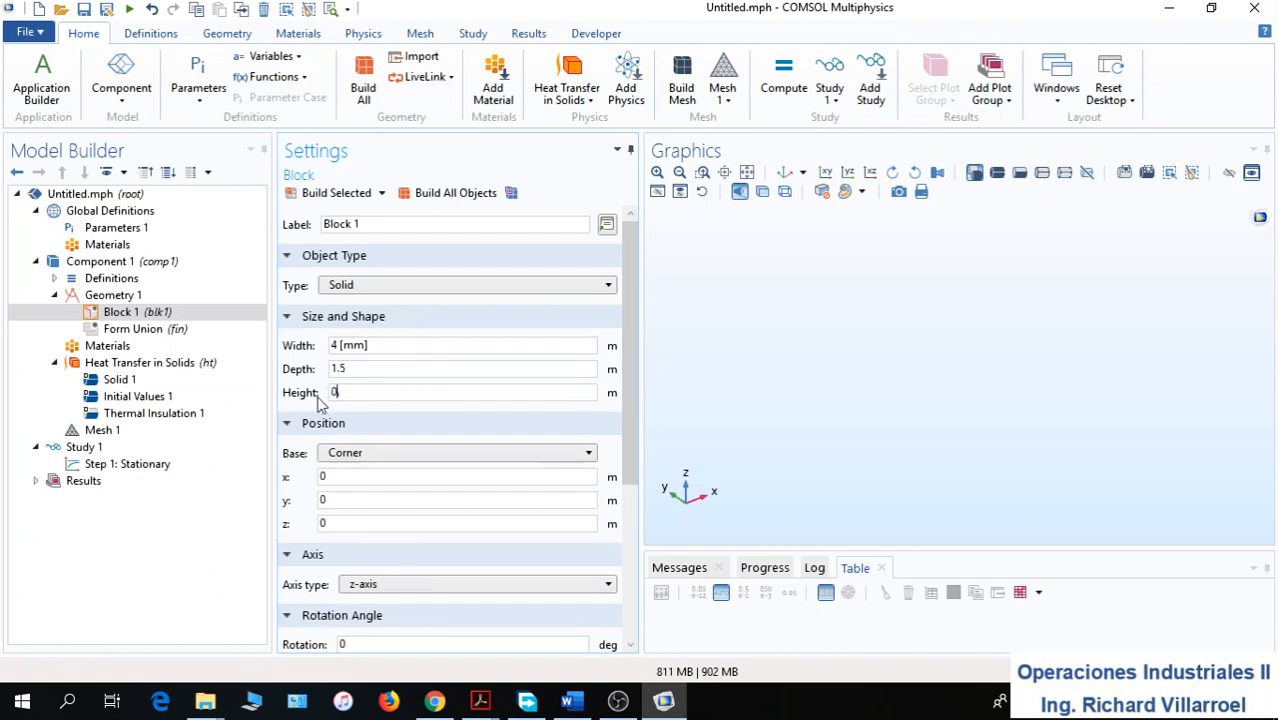
text(.8)
click(452, 194)
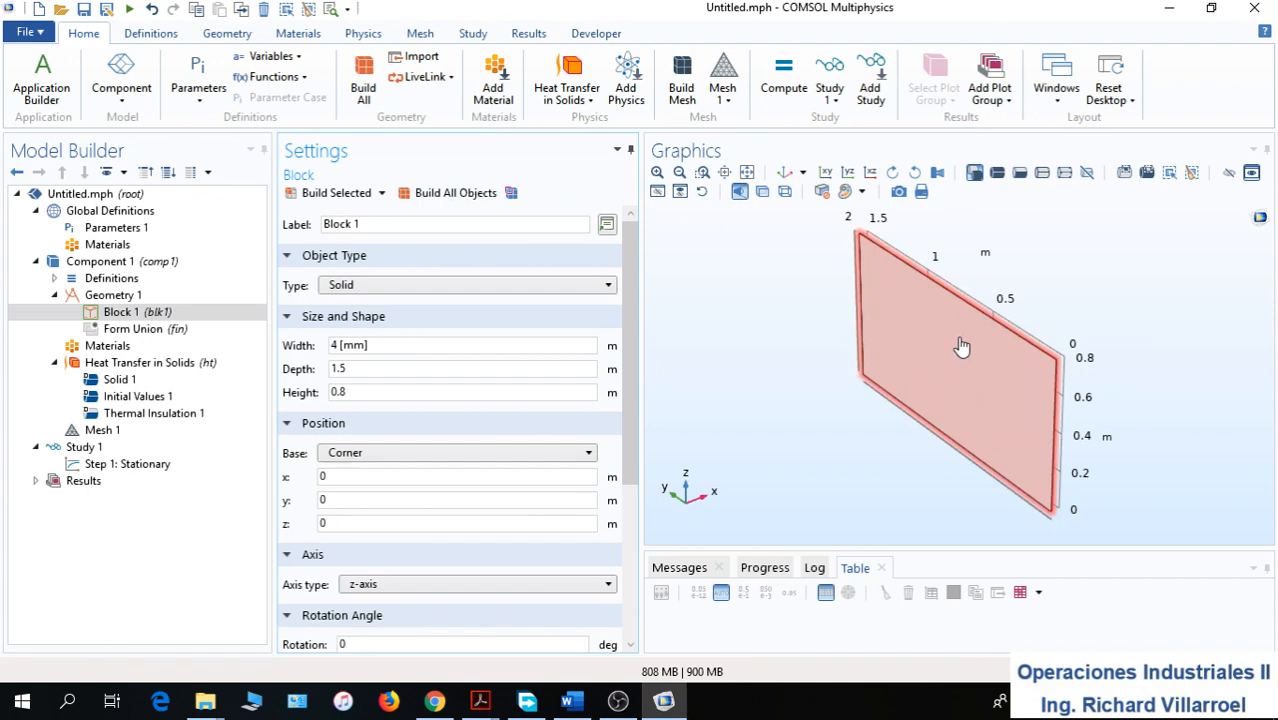
Add a second block to Geometry 1 with width 10 mm, depth 1.5 m and height 0.8 m for the air gap
click(128, 299)
right_click(130, 299)
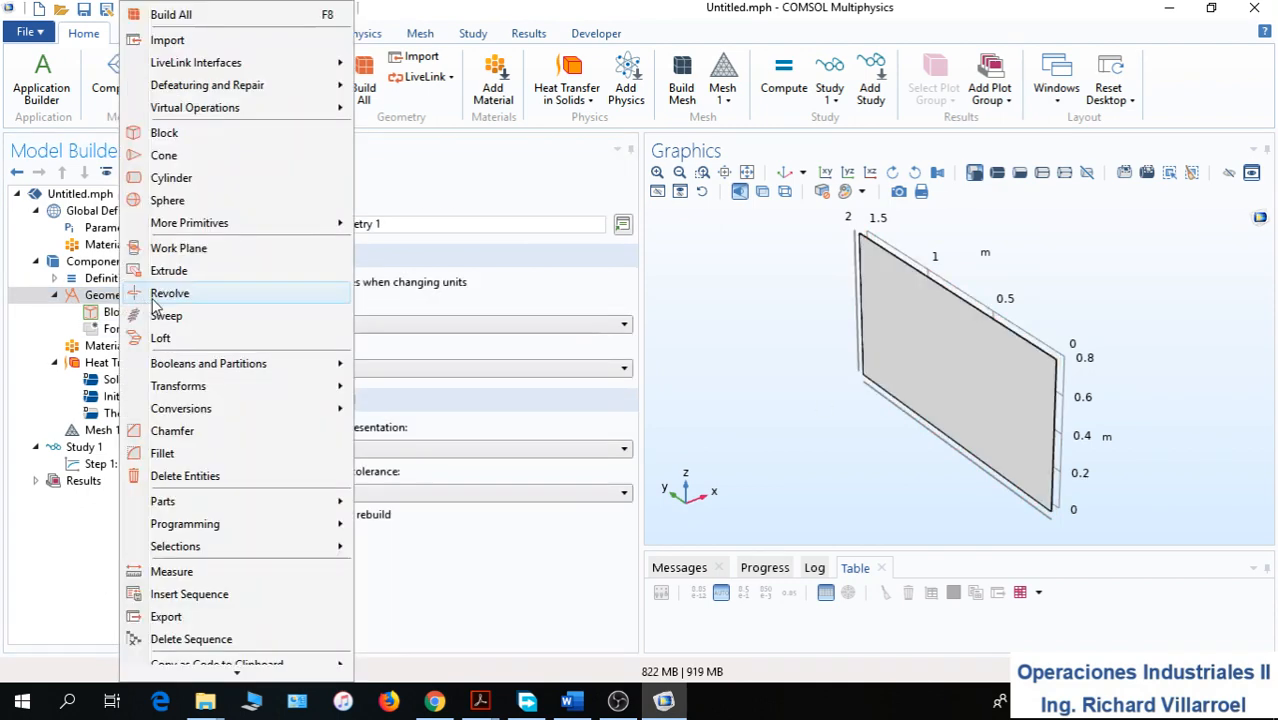
click(190, 143)
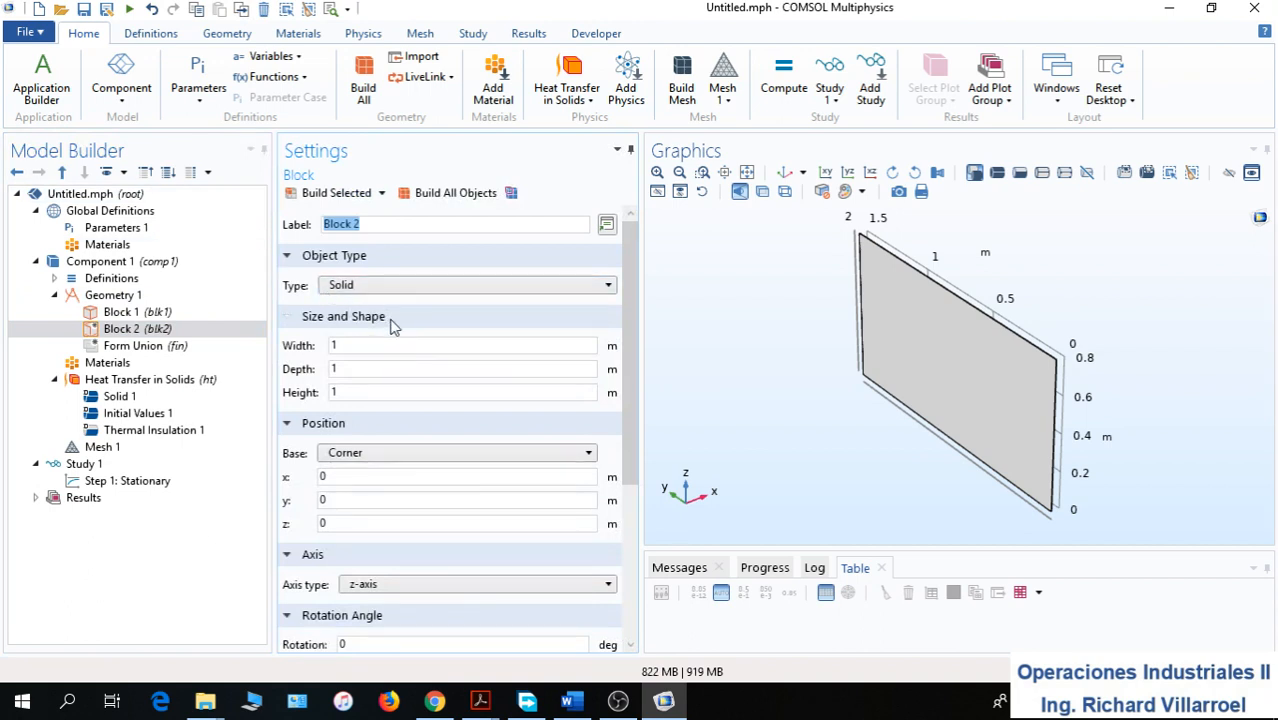
click(367, 344)
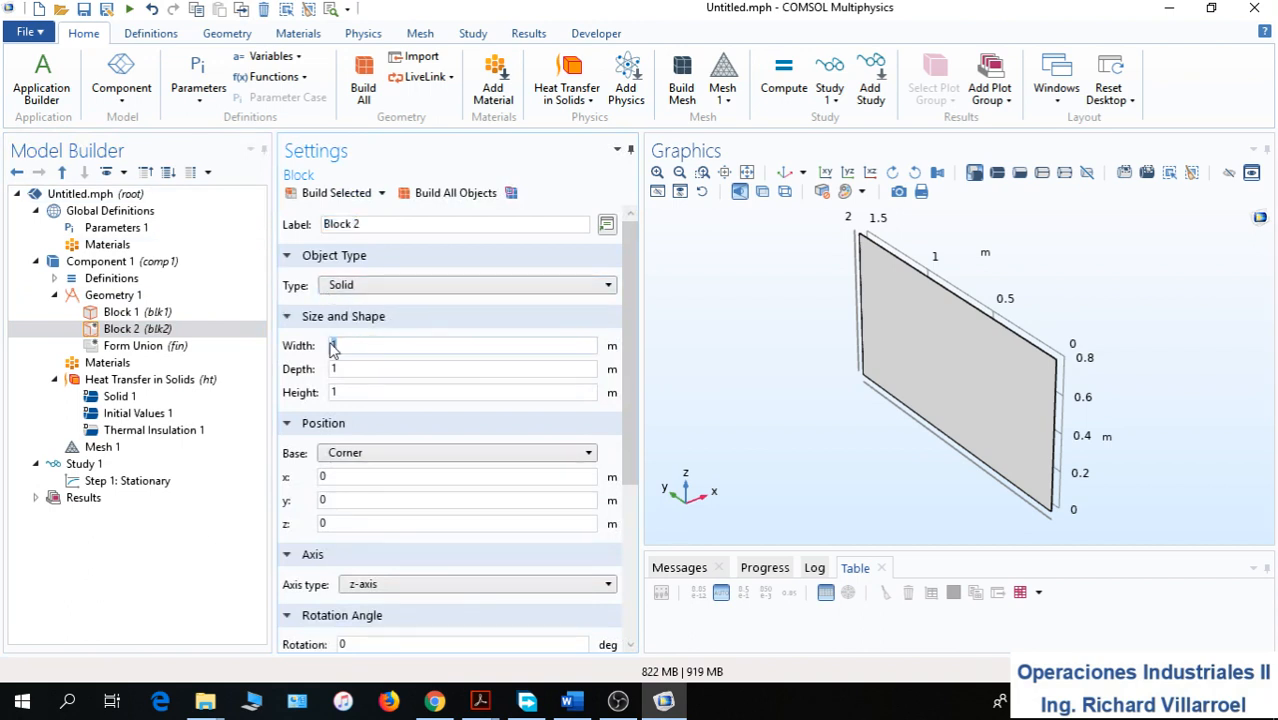
text(0 [mm])
click(359, 371)
text(.5)
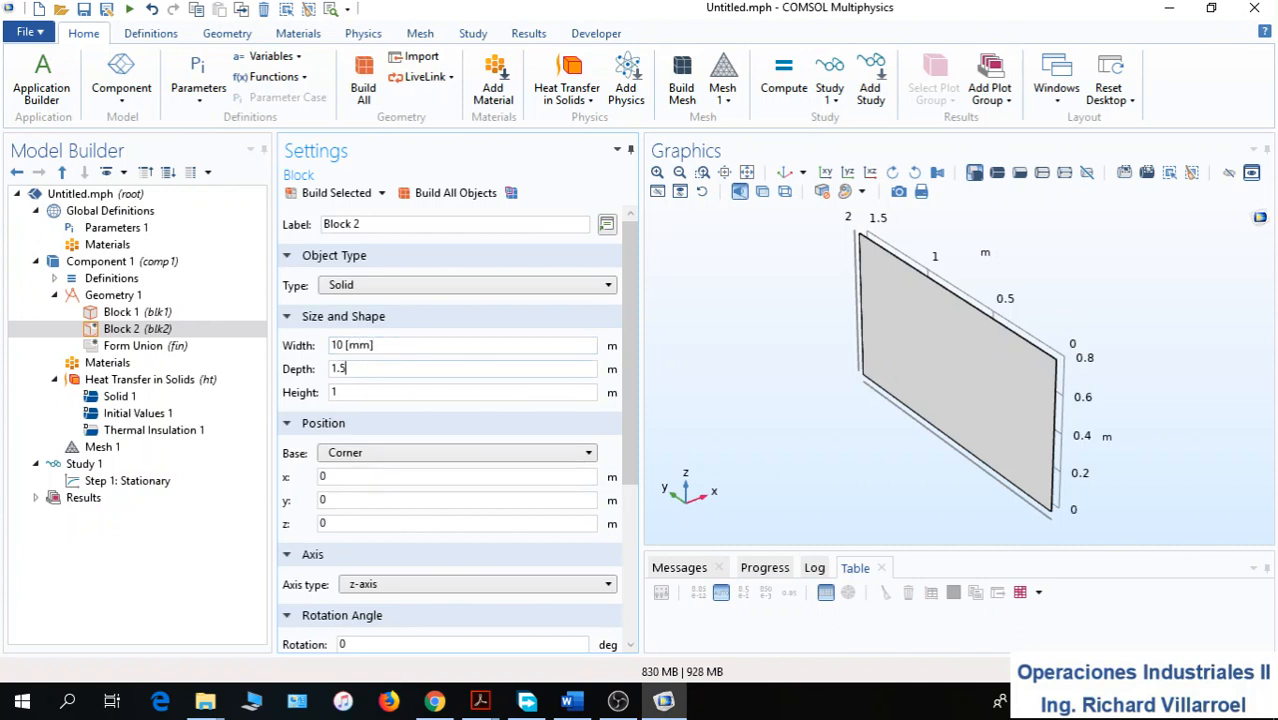
click(352, 395)
text(0.8)
Position the air-gap block's corner at x = 4 mm and build all objects
double_click(322, 479)
text(mm])
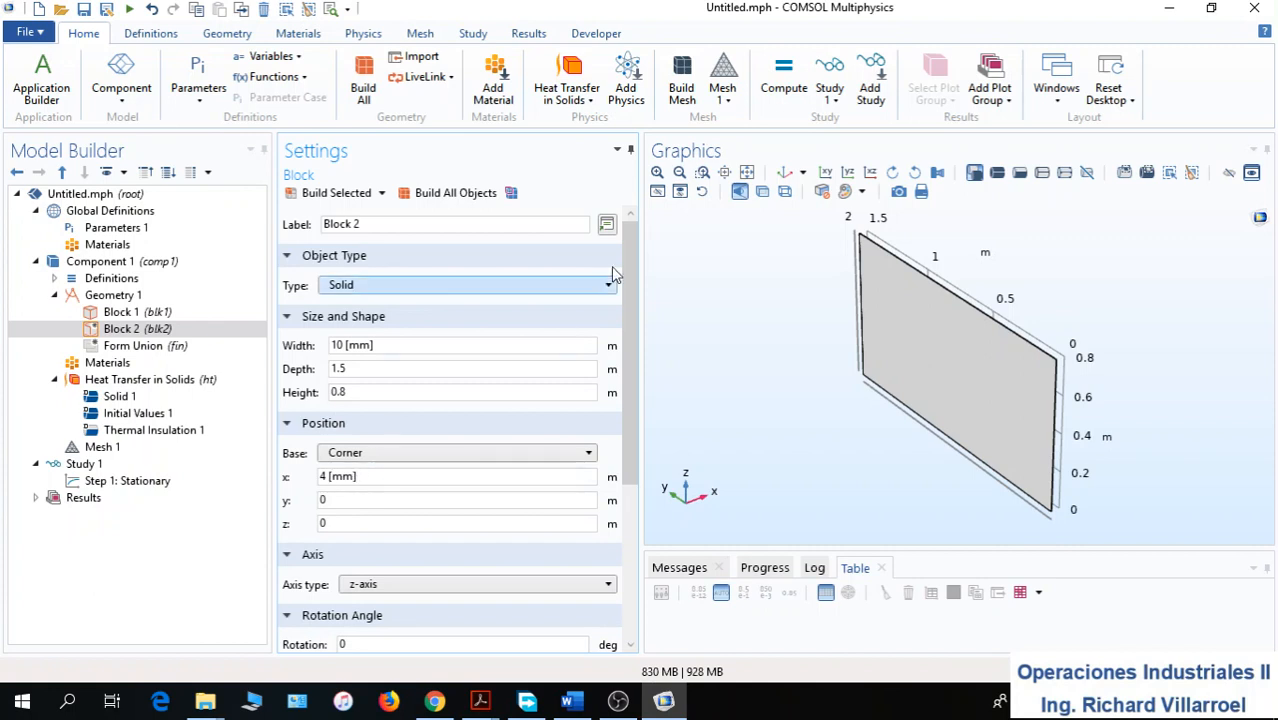
click(702, 172)
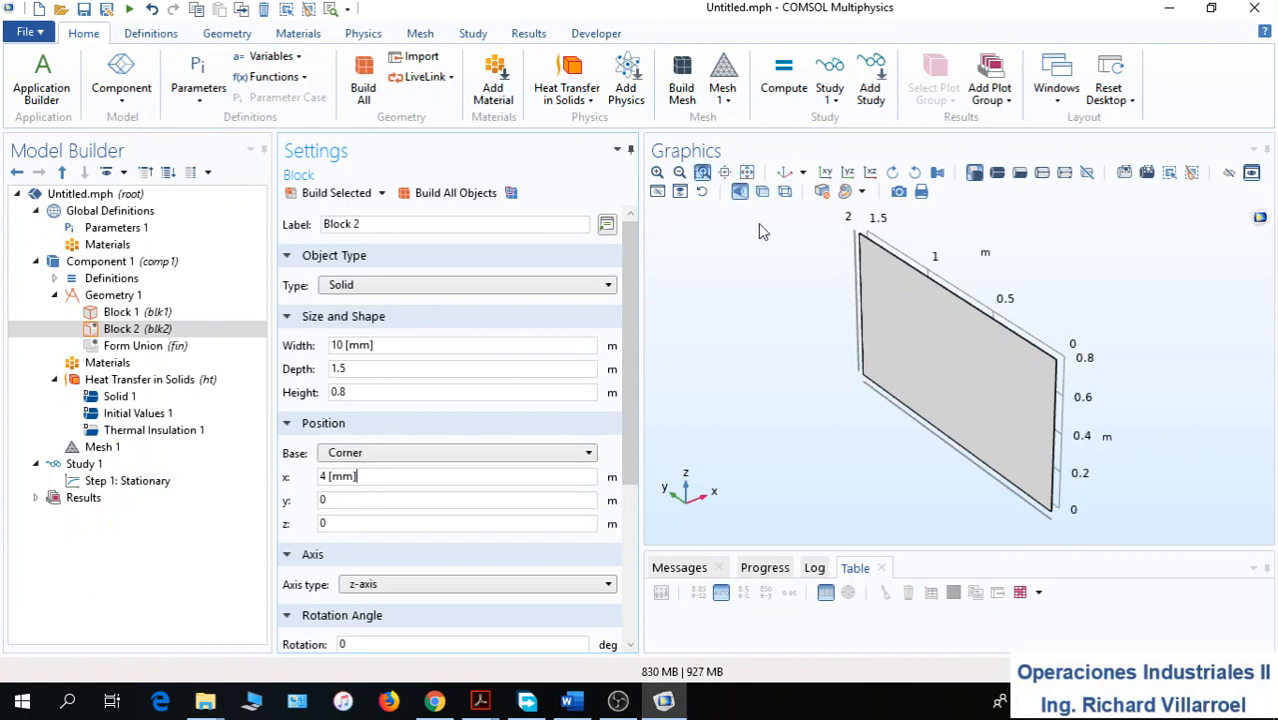
drag(1039, 395, 1078, 462)
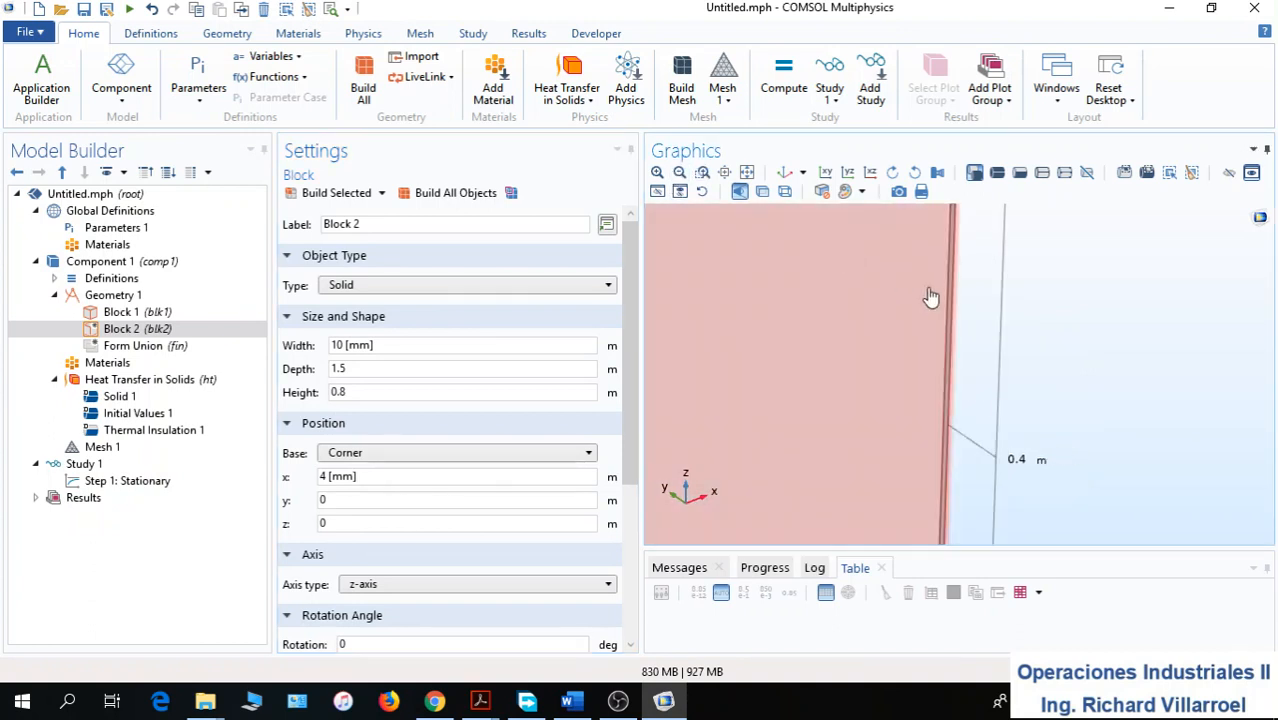
click(422, 200)
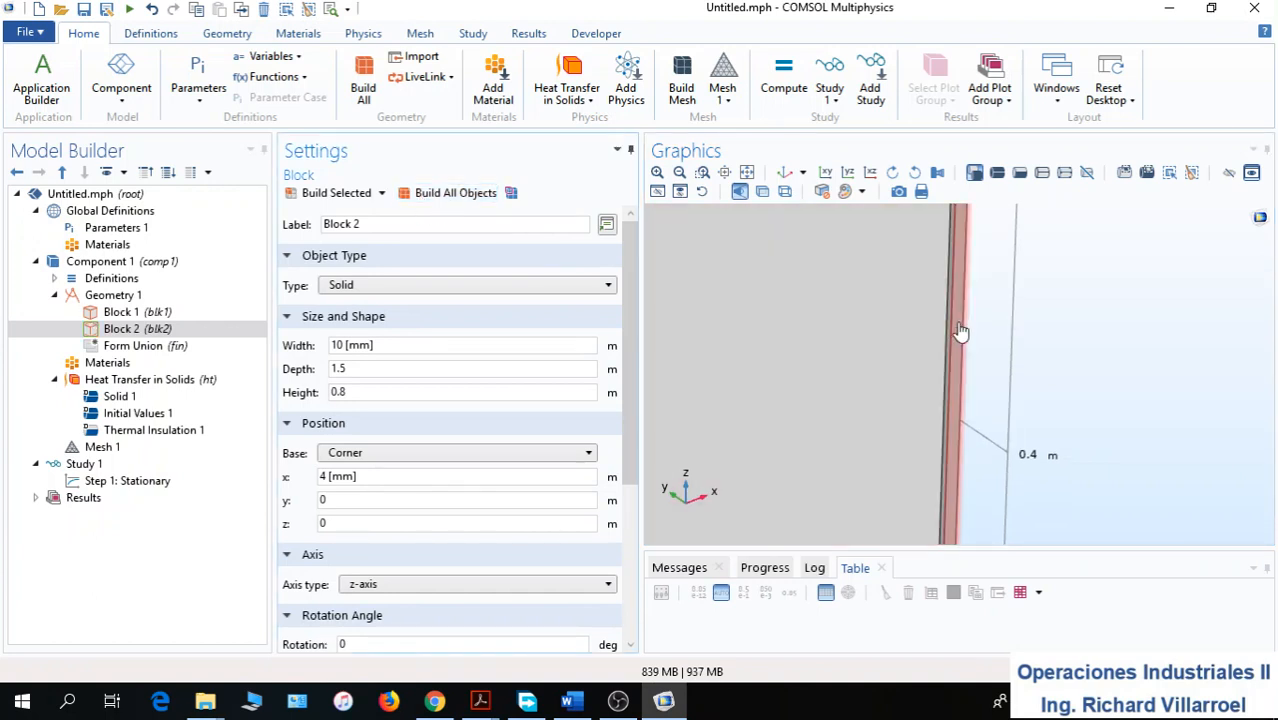
Add a third block 4 mm wide, 1.5 m deep and 0.8 m high at x = 14 mm, and build all objects
click(134, 295)
right_click(134, 295)
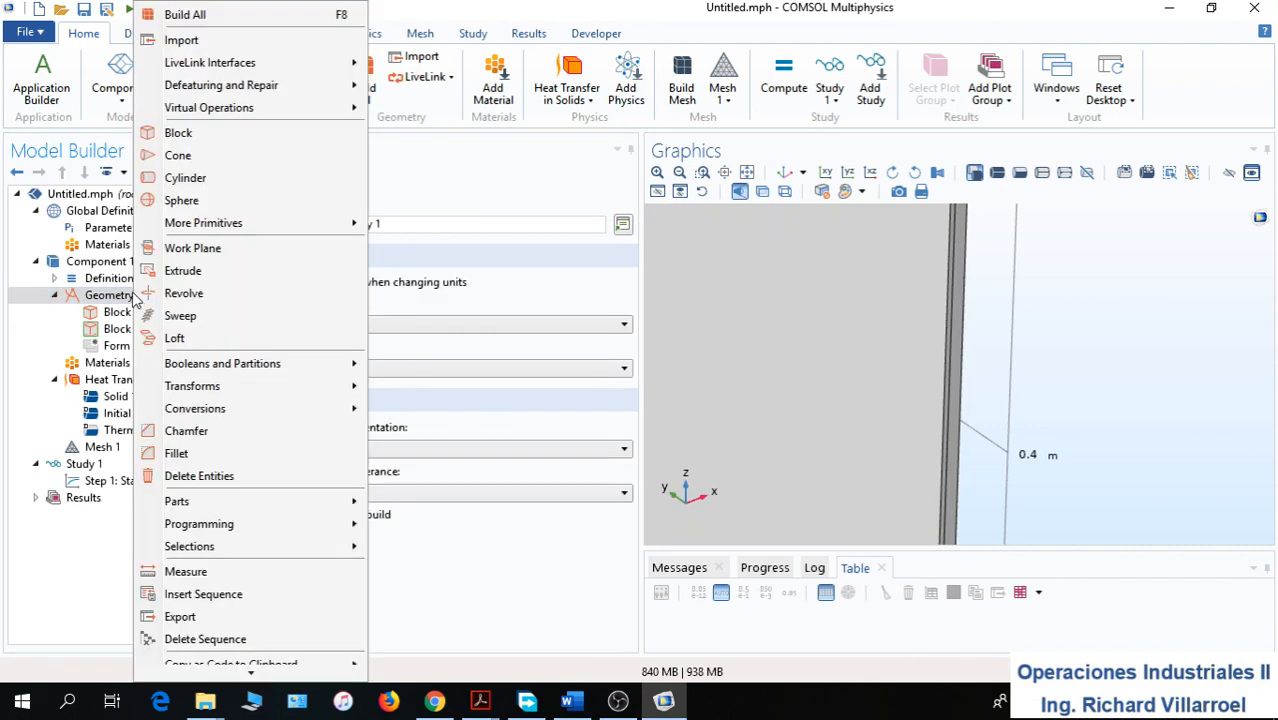
click(180, 132)
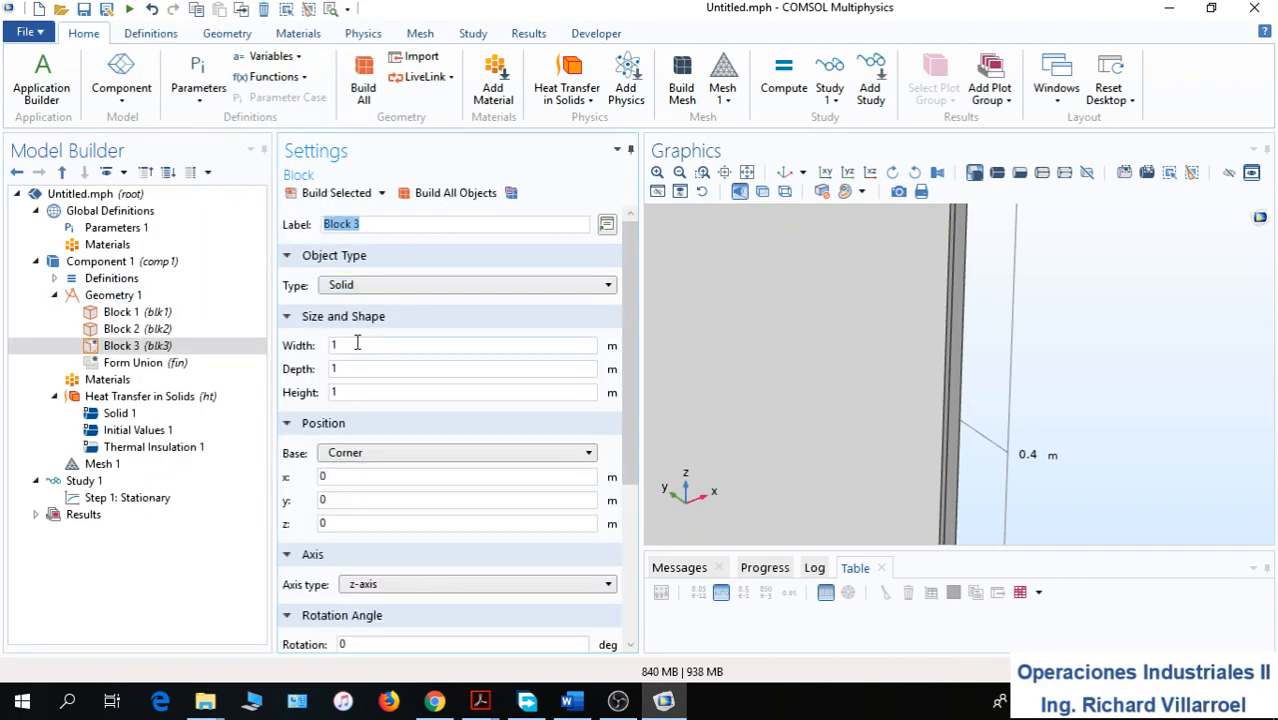
double_click(337, 345)
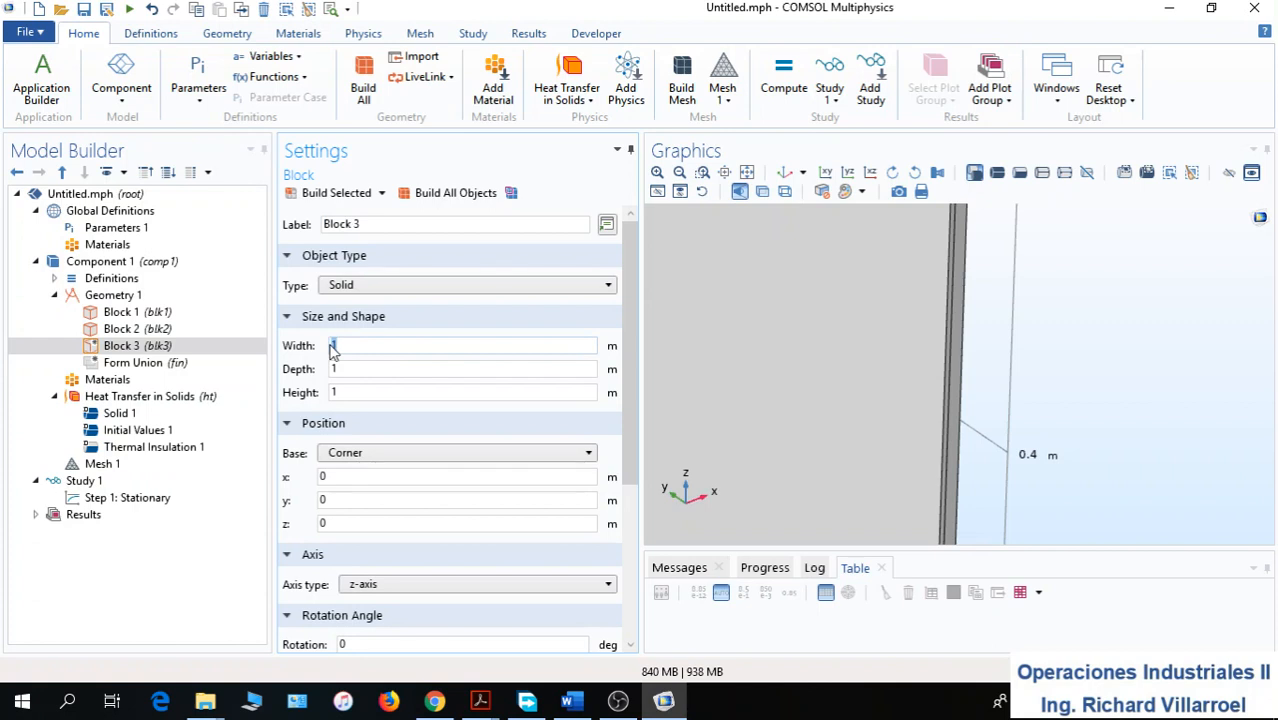
text(4 [mm)
click(382, 369)
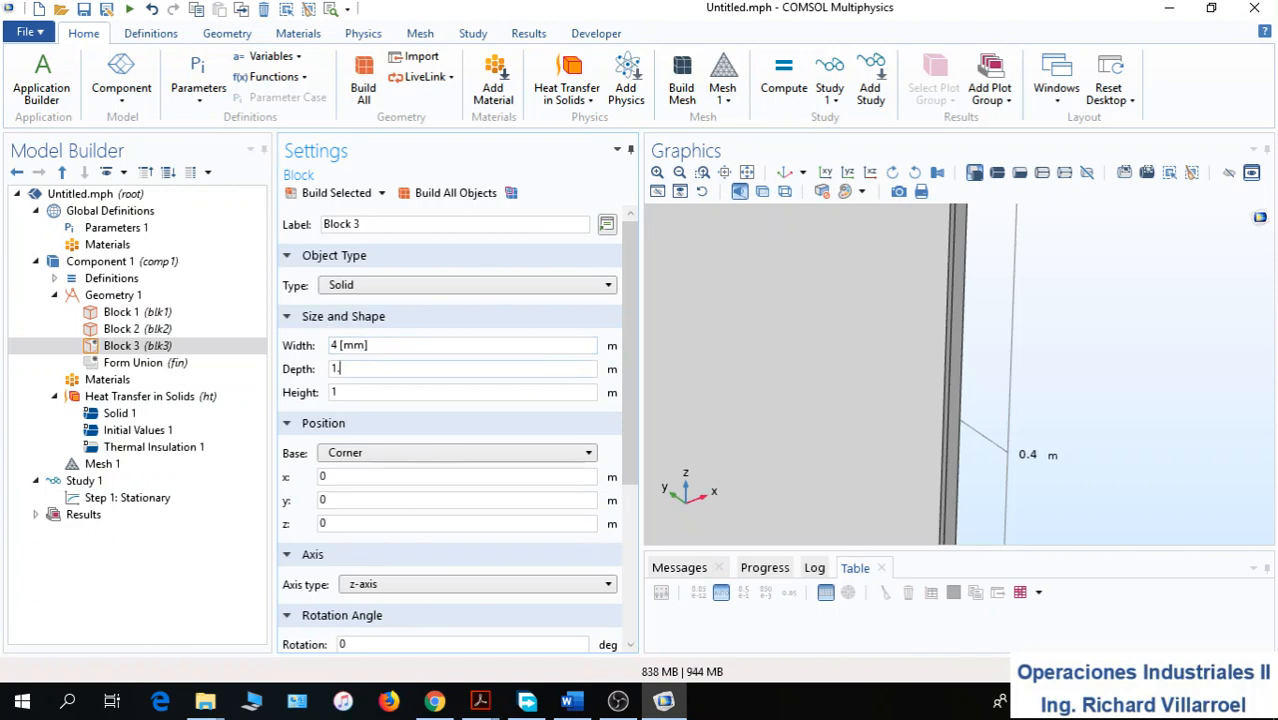
click(360, 393)
double_click(343, 476)
click(437, 207)
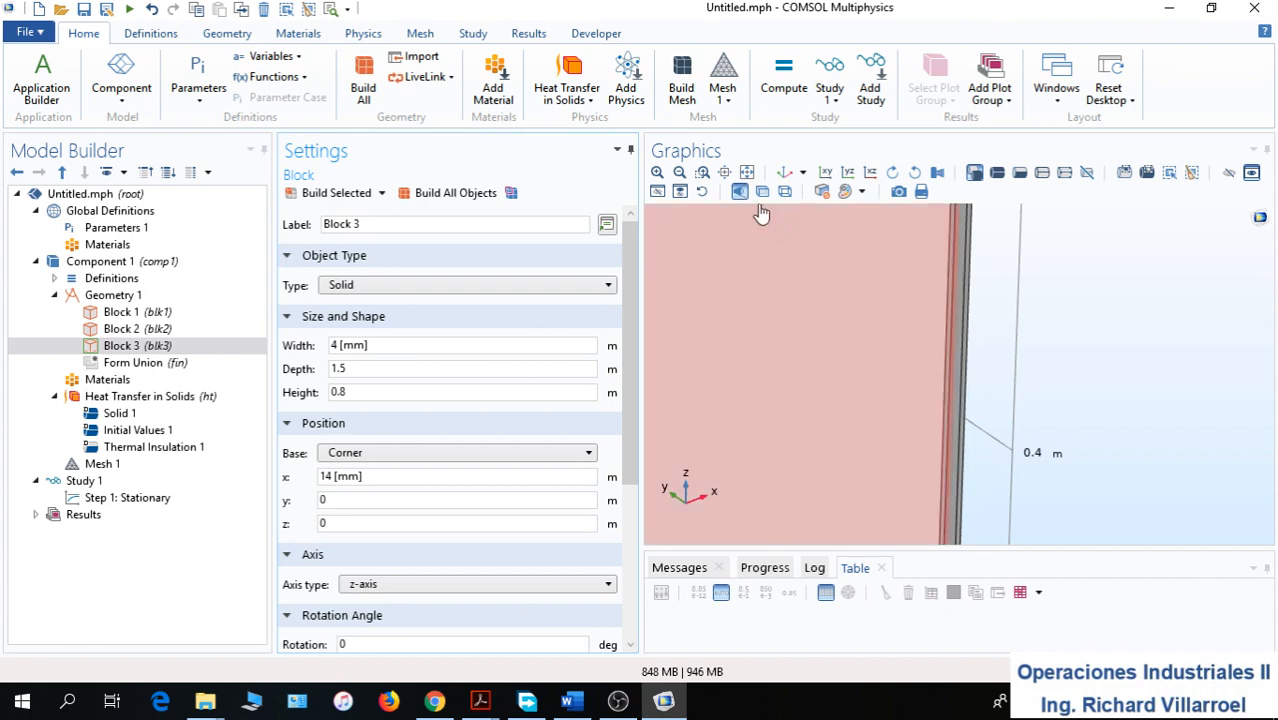
click(702, 172)
drag(897, 290, 1045, 452)
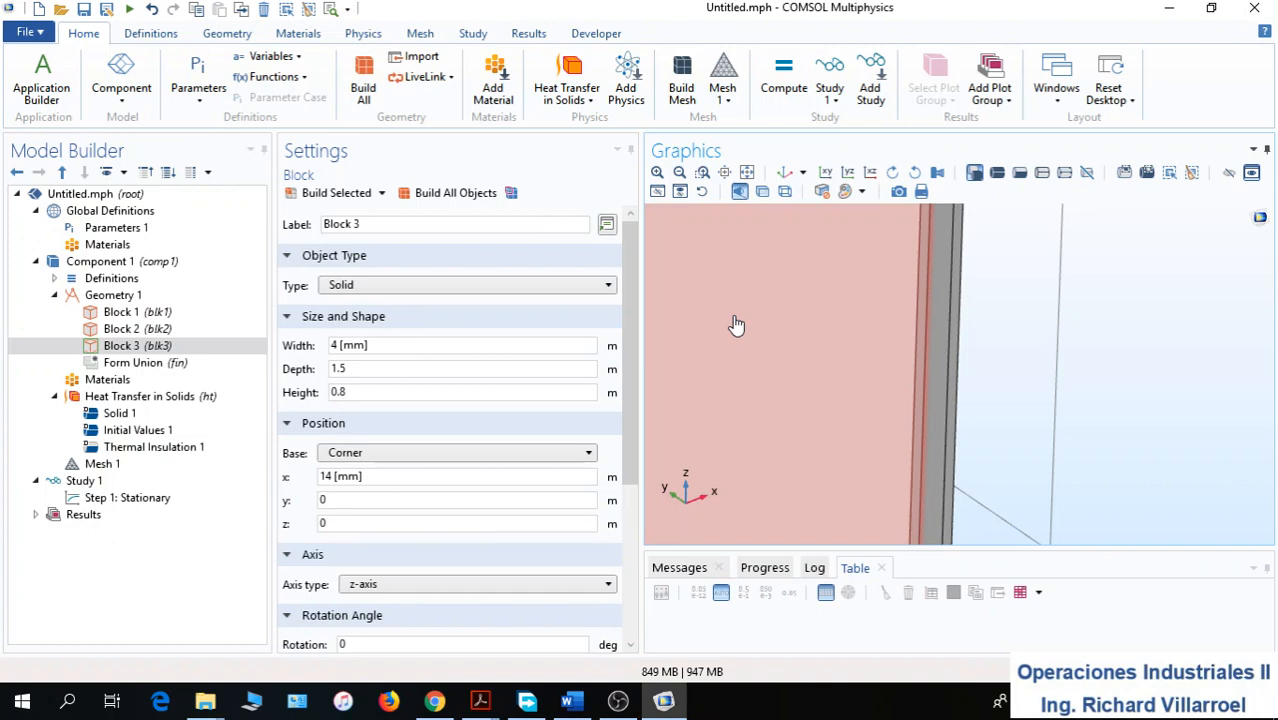
Add two Solid domain nodes to the Heat Transfer in Solids physics
click(55, 295)
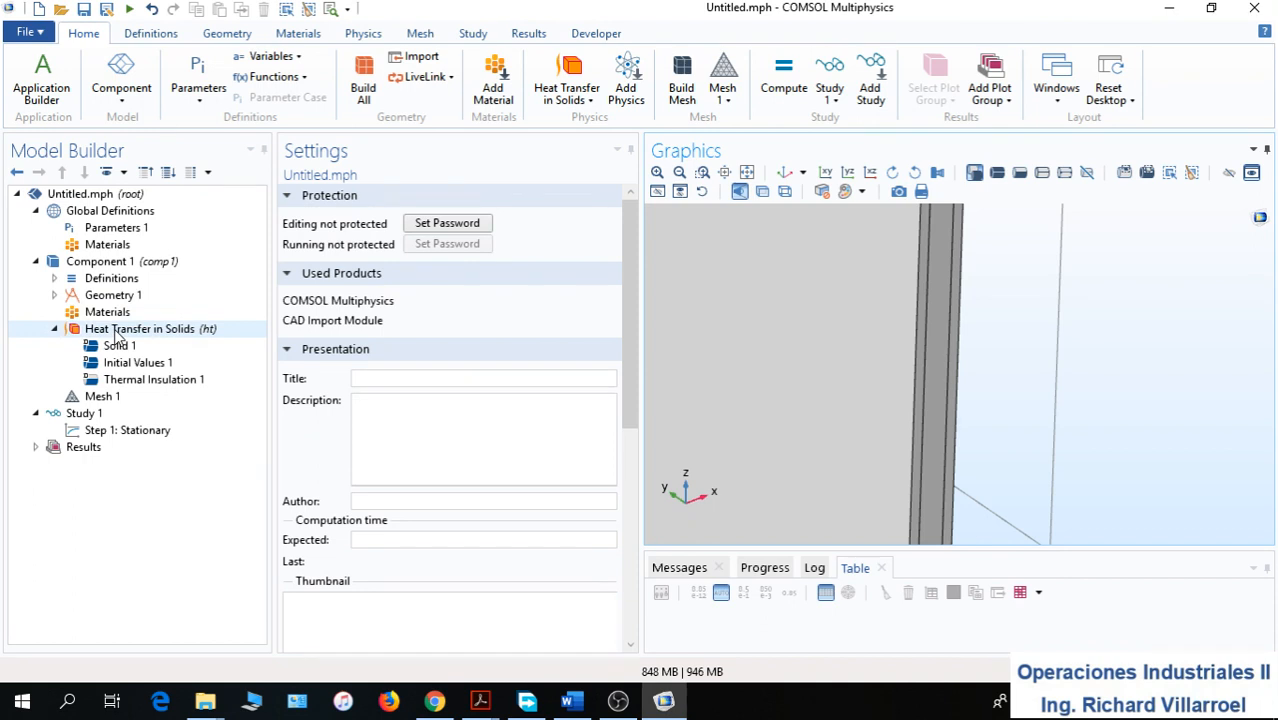
click(117, 335)
right_click(117, 336)
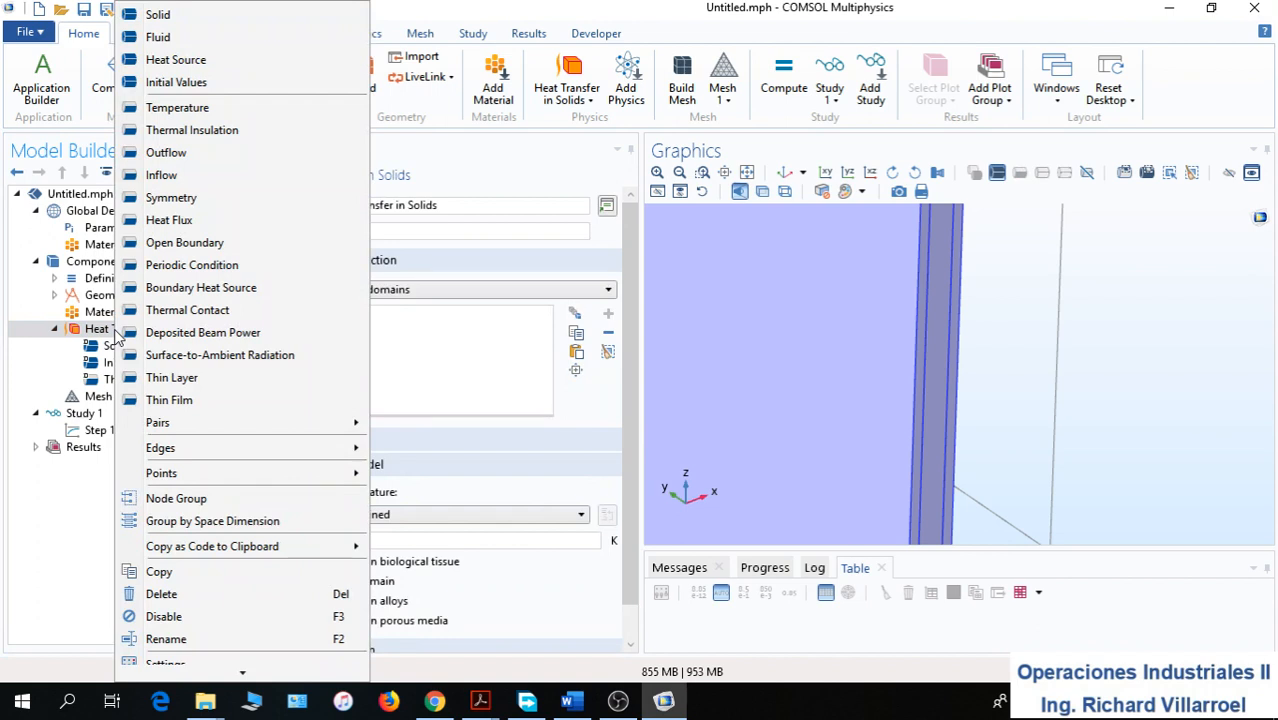
click(157, 14)
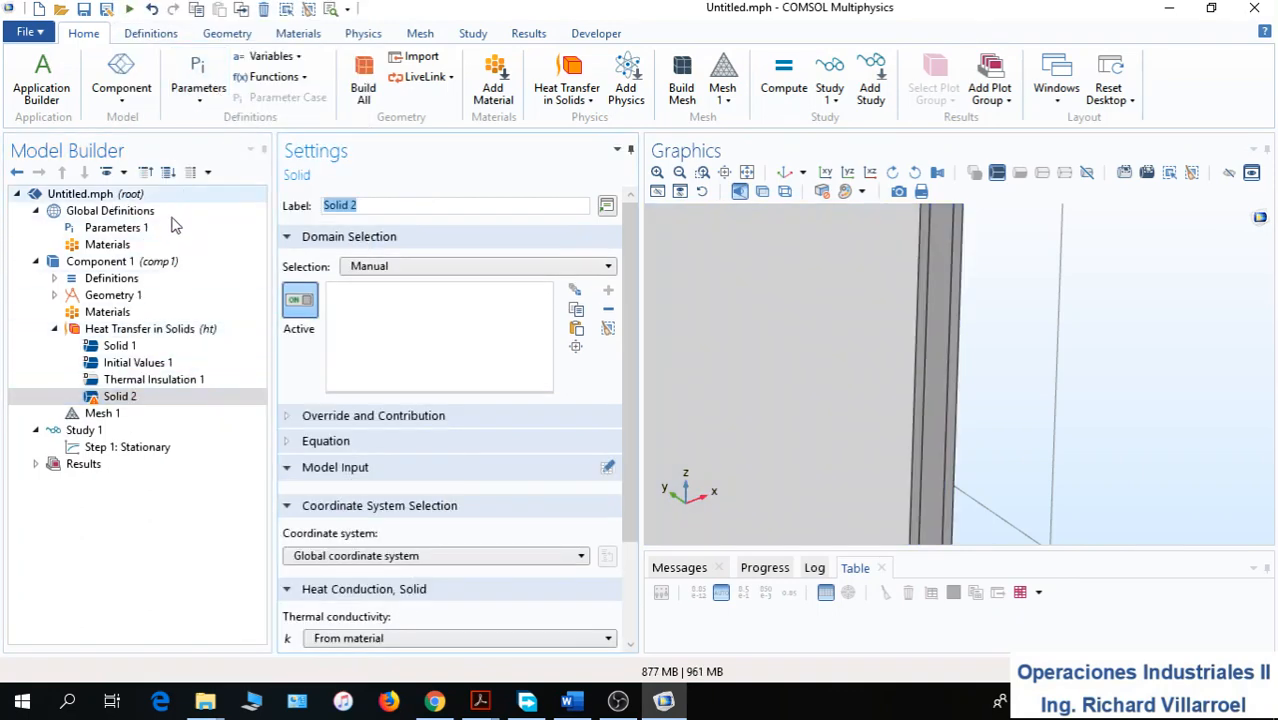
click(124, 331)
right_click(124, 331)
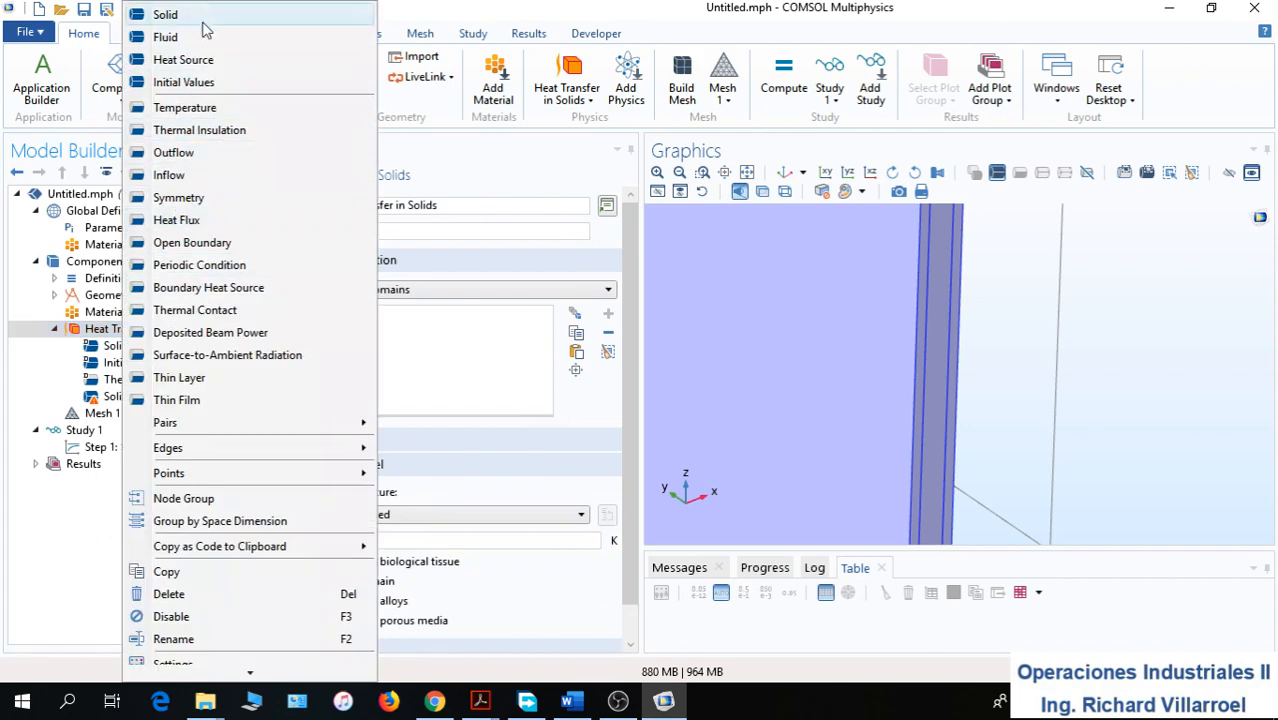
click(200, 18)
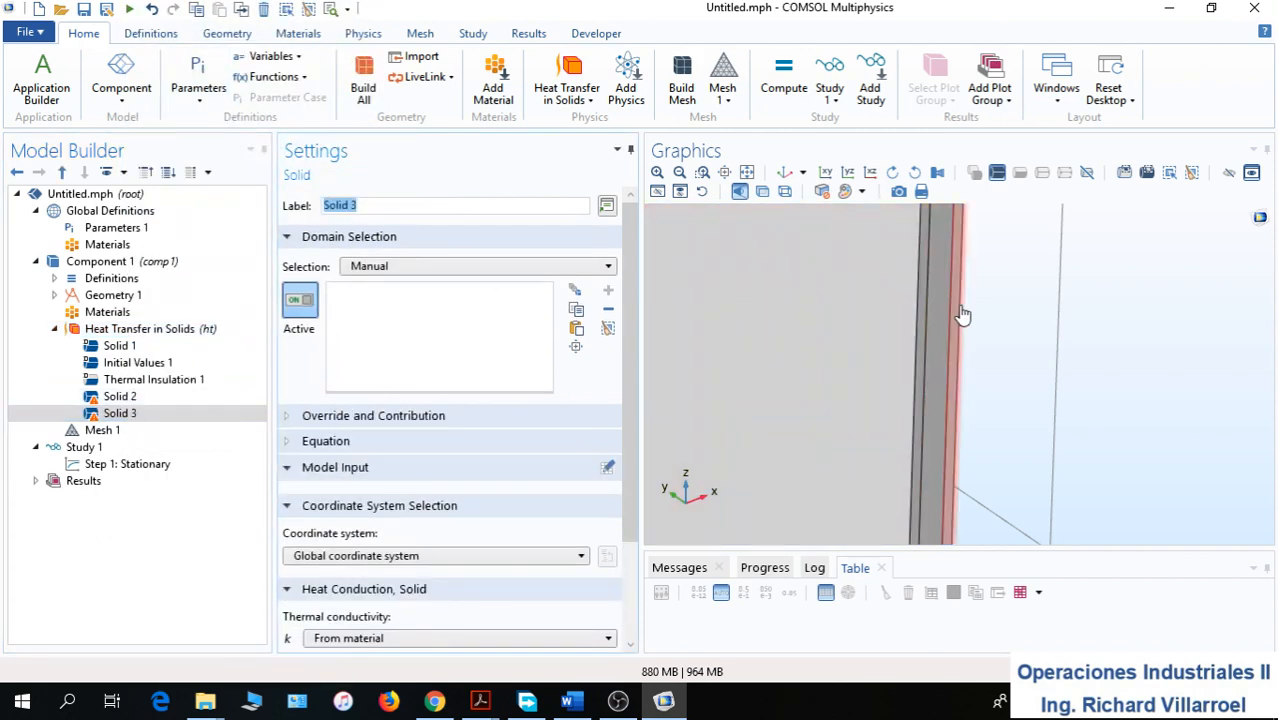
Assign the air-gap domain 2 to Solid 2 and the outer glass domain 3 to Solid 3, checking each solid's domain selection
click(120, 346)
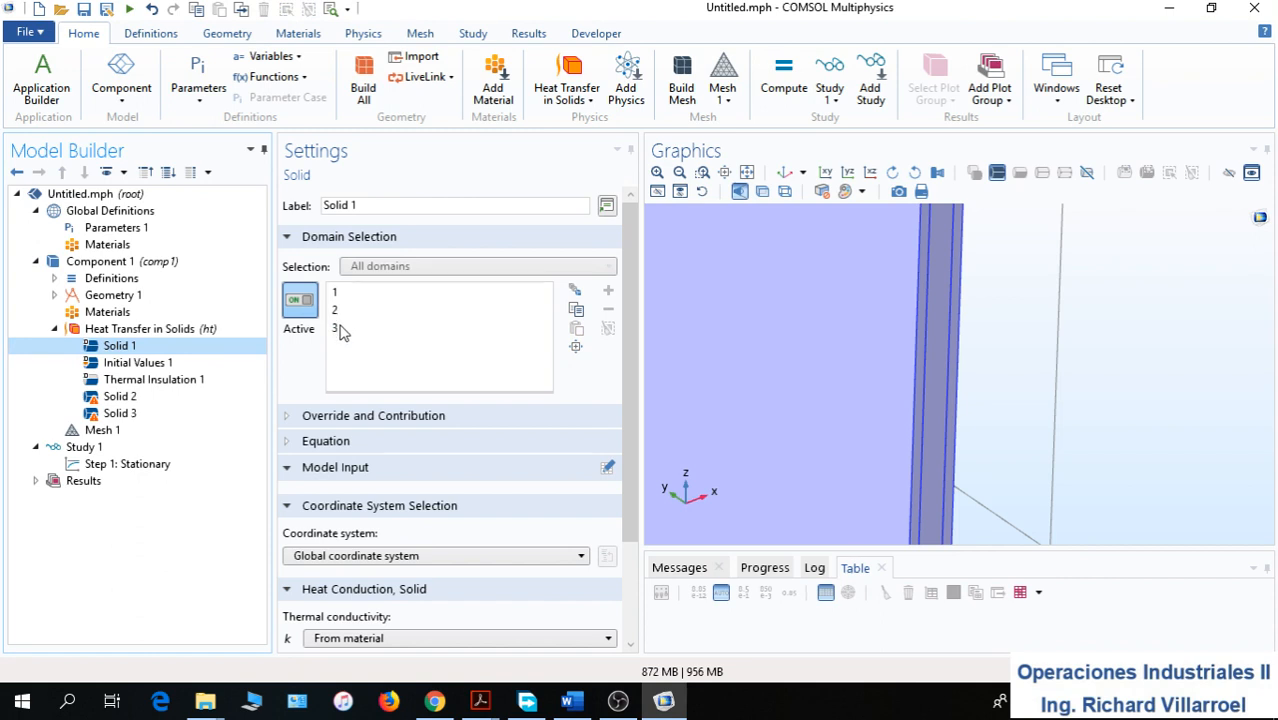
click(120, 397)
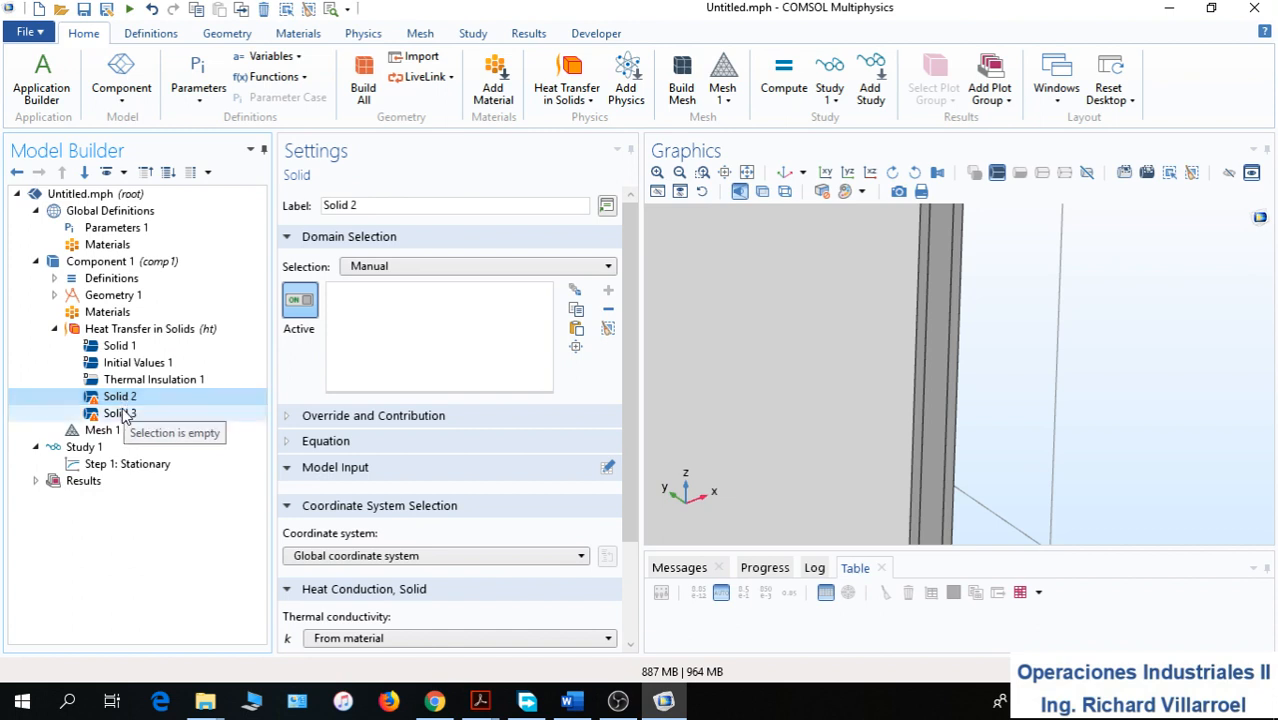
click(122, 413)
click(120, 398)
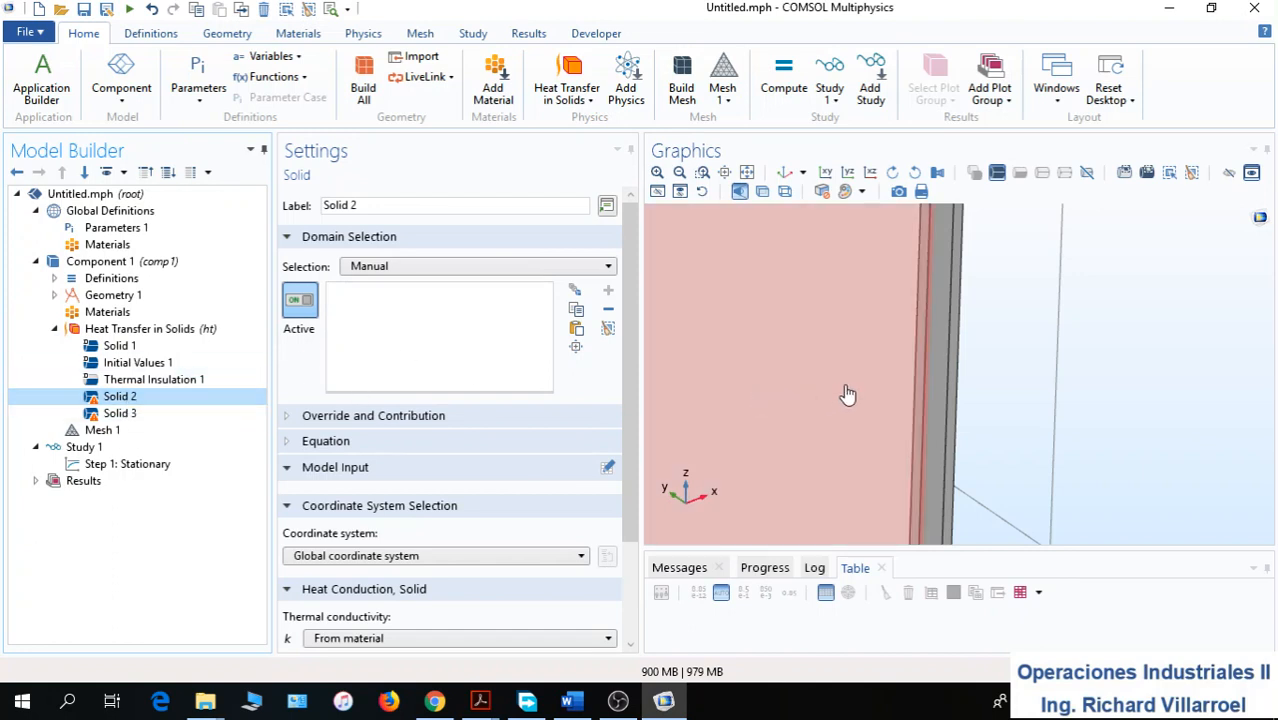
click(941, 363)
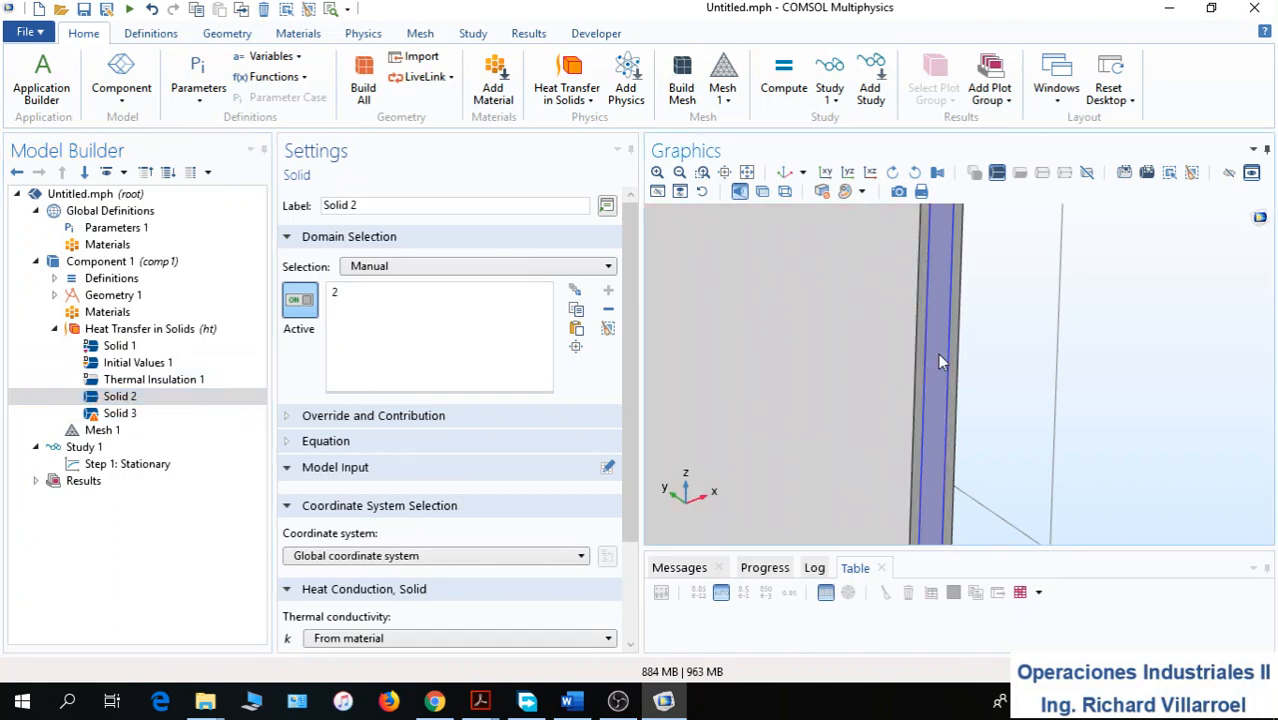
click(128, 415)
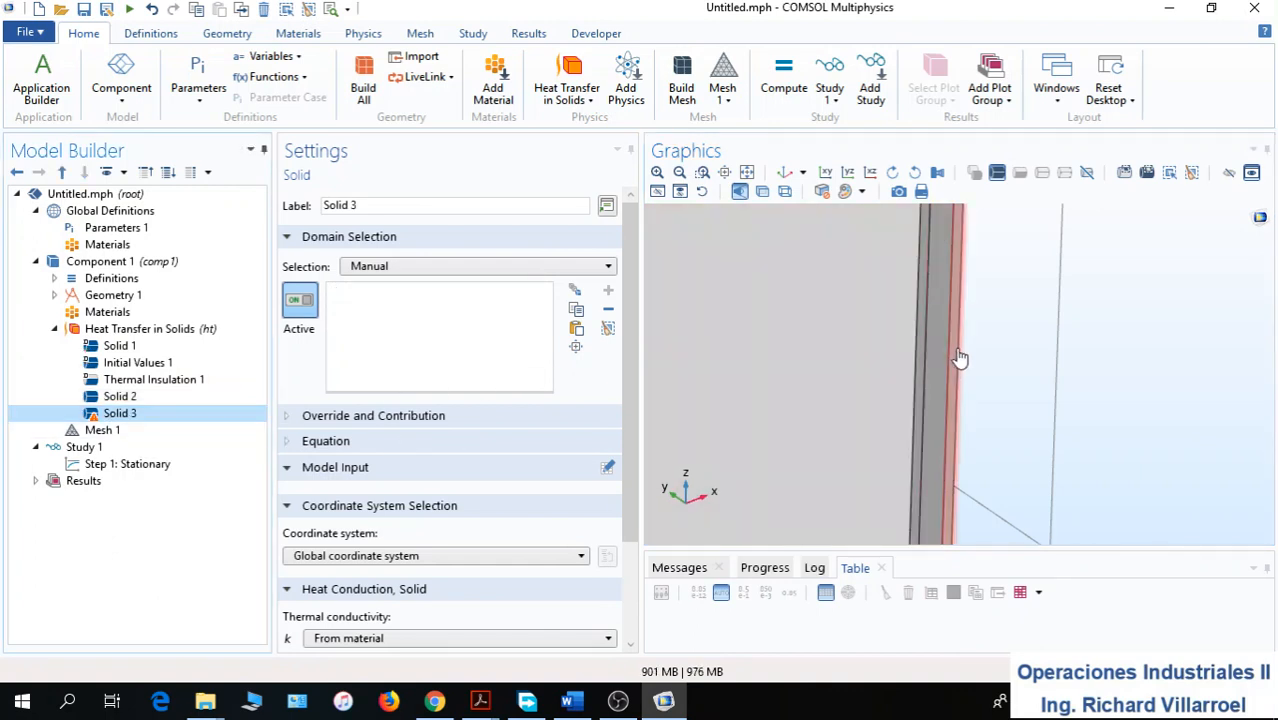
click(958, 357)
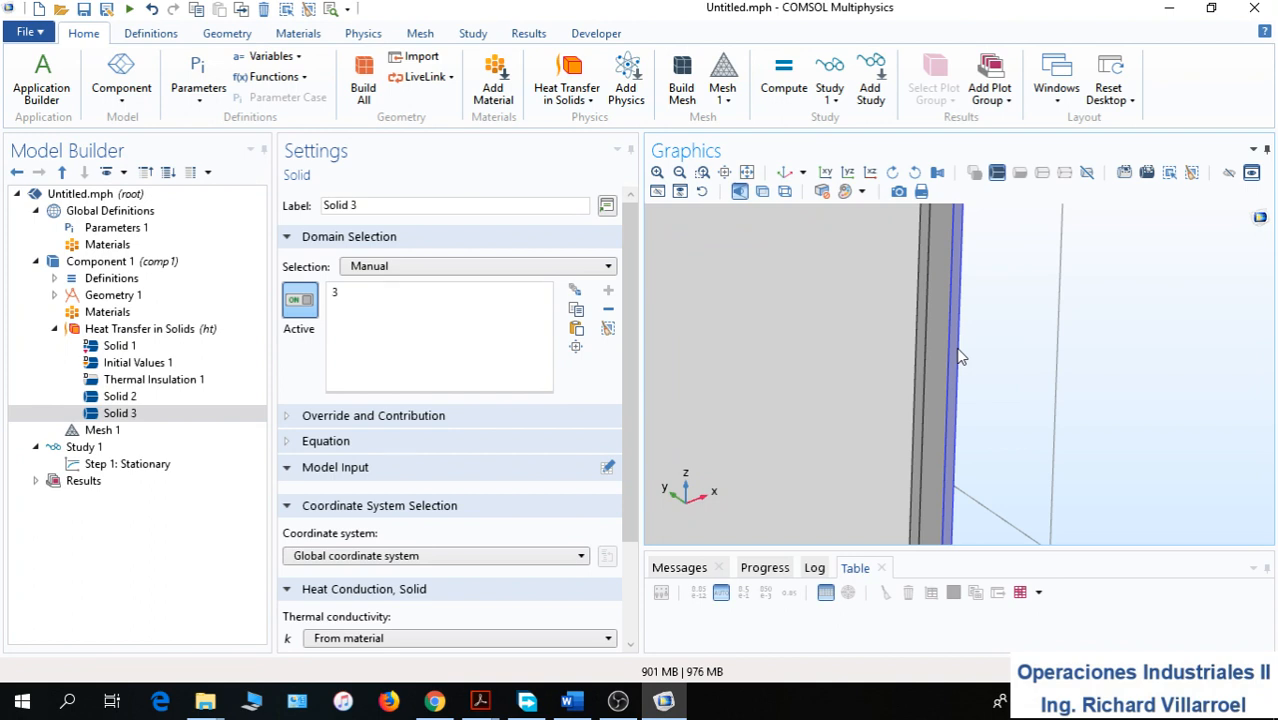
click(120, 398)
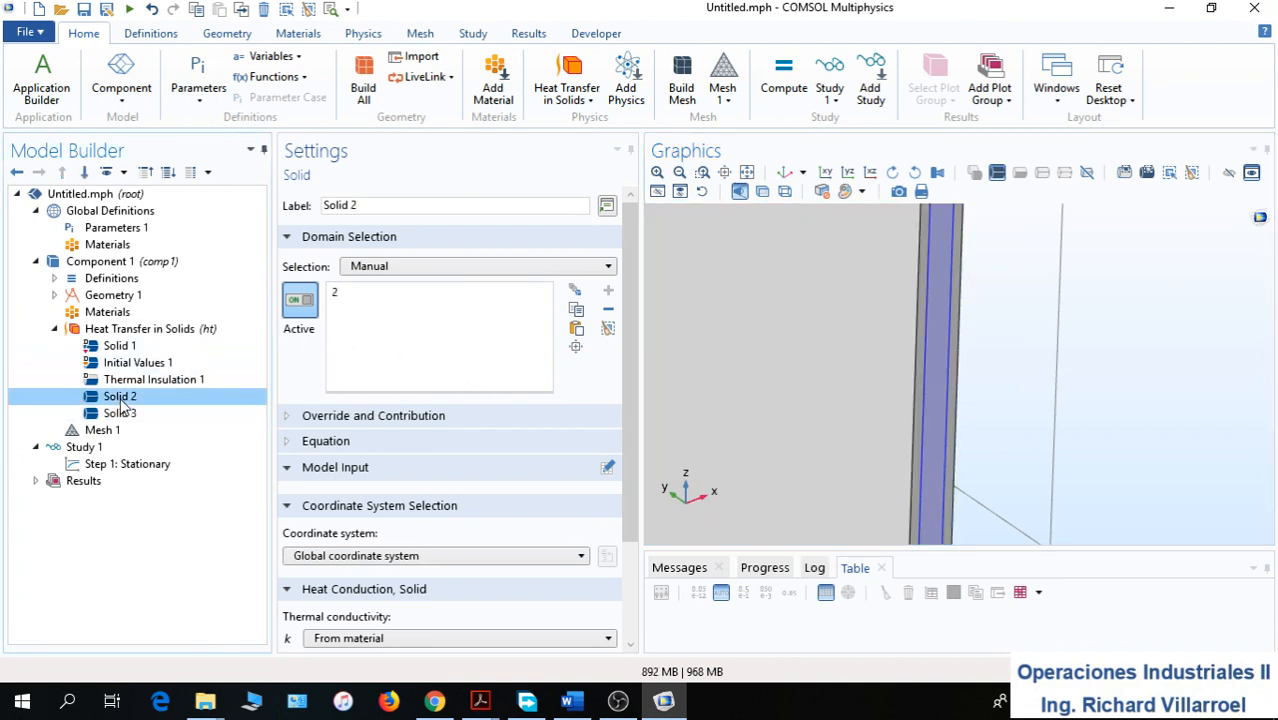
click(118, 415)
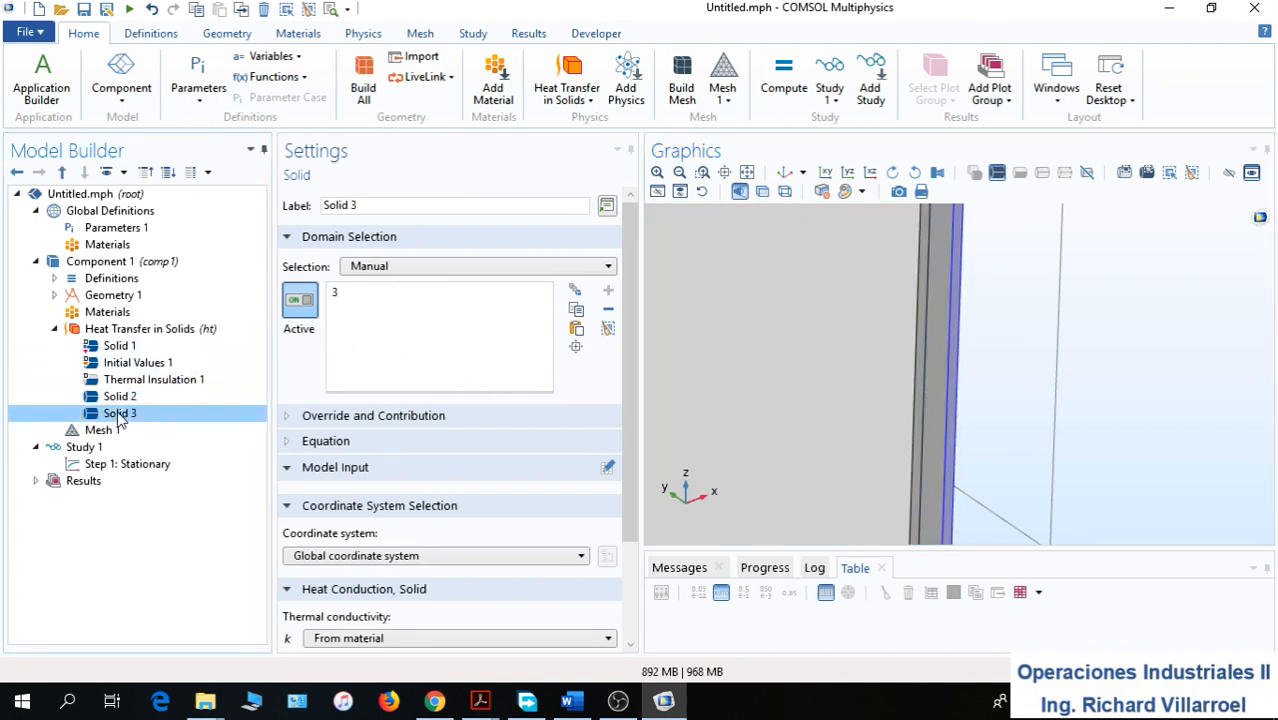
click(120, 347)
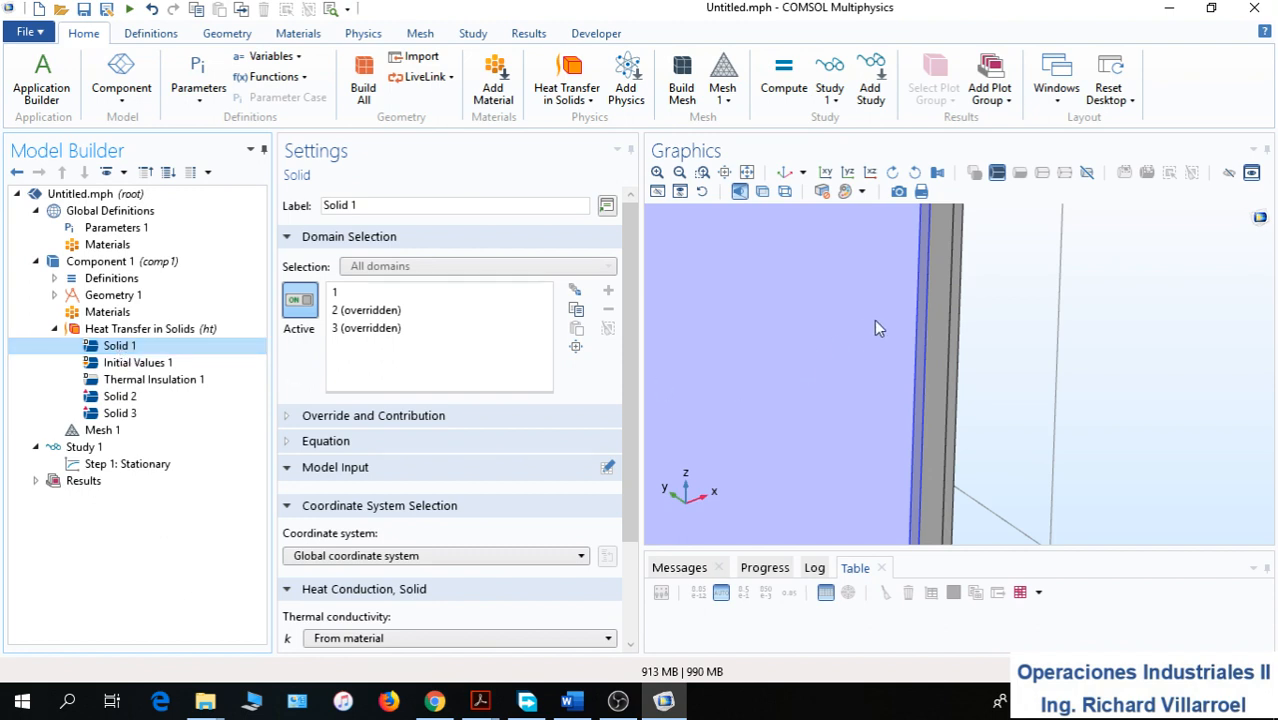
click(125, 397)
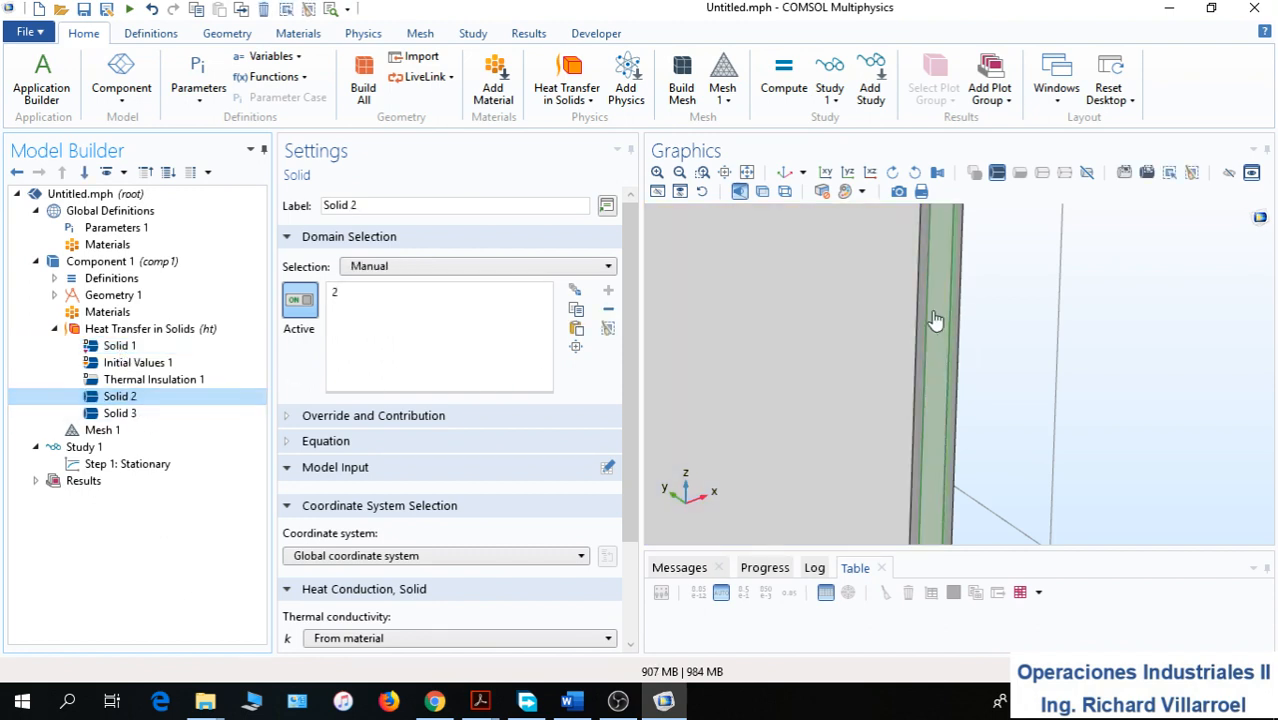
click(140, 413)
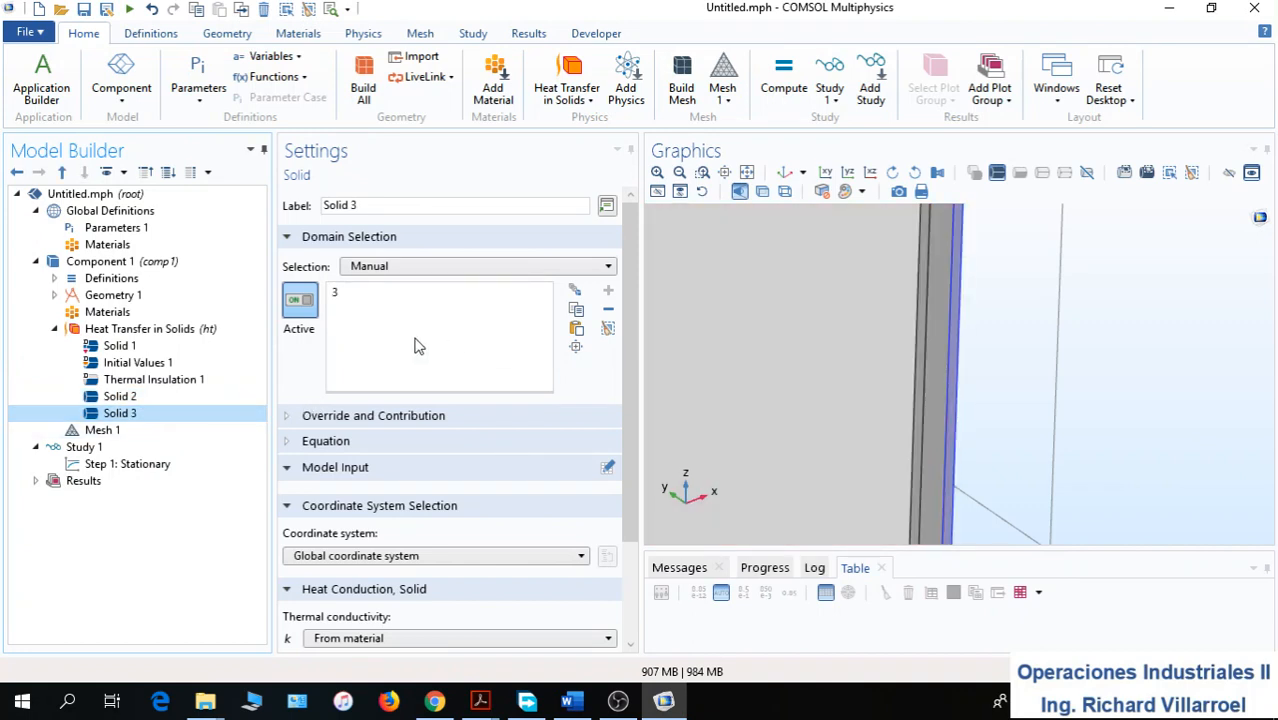
Set Solid 1's thermal conductivity to a user-defined, isotropic 0.78 W/(m·K)
click(110, 350)
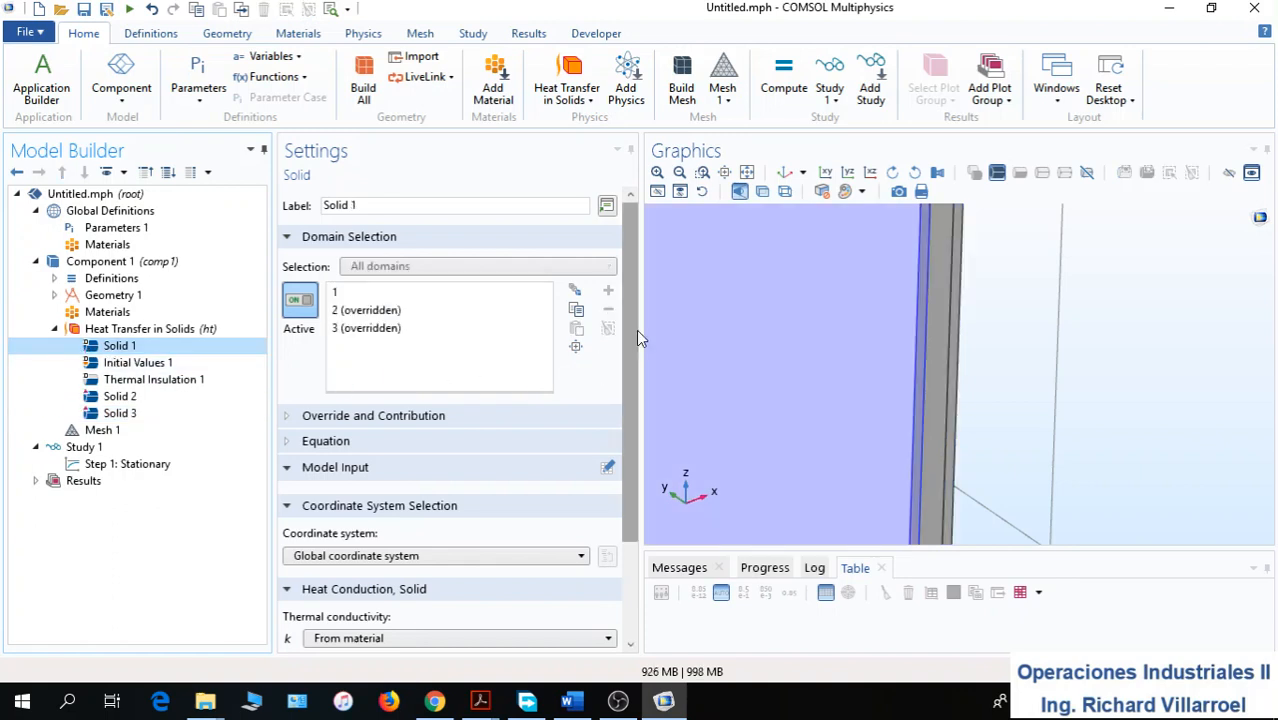
drag(632, 333, 637, 445)
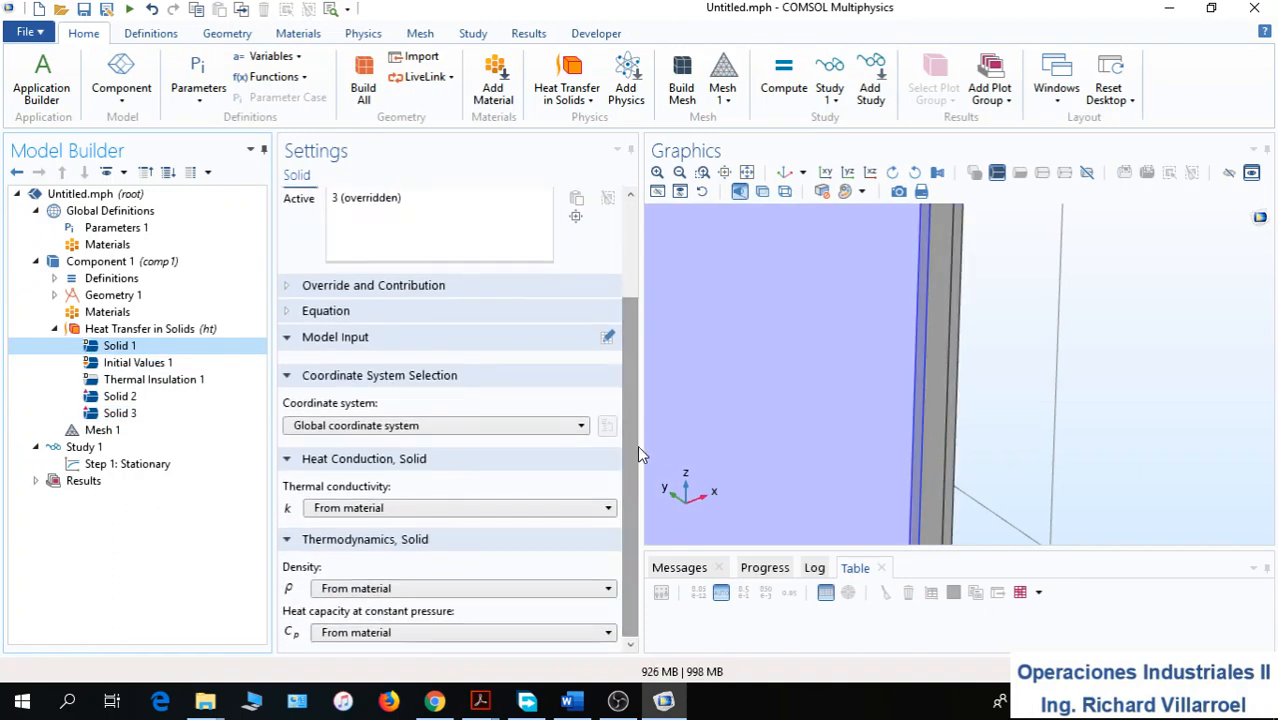
click(451, 508)
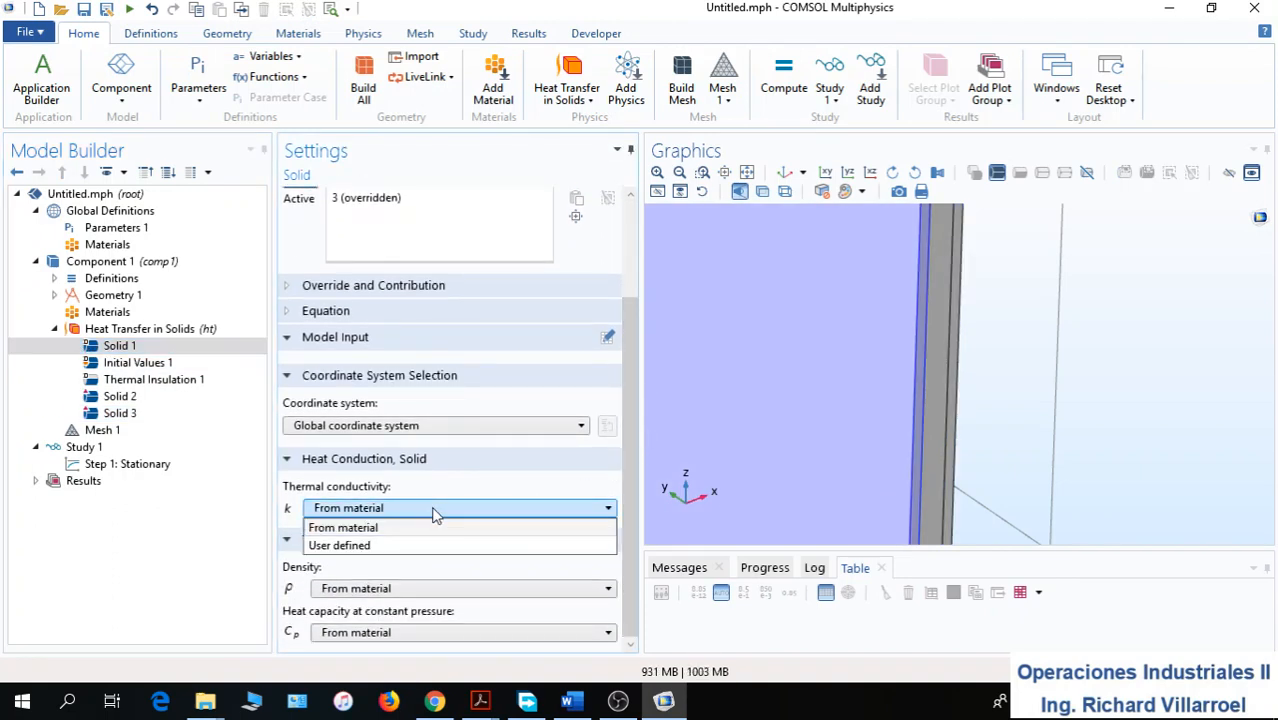
click(395, 549)
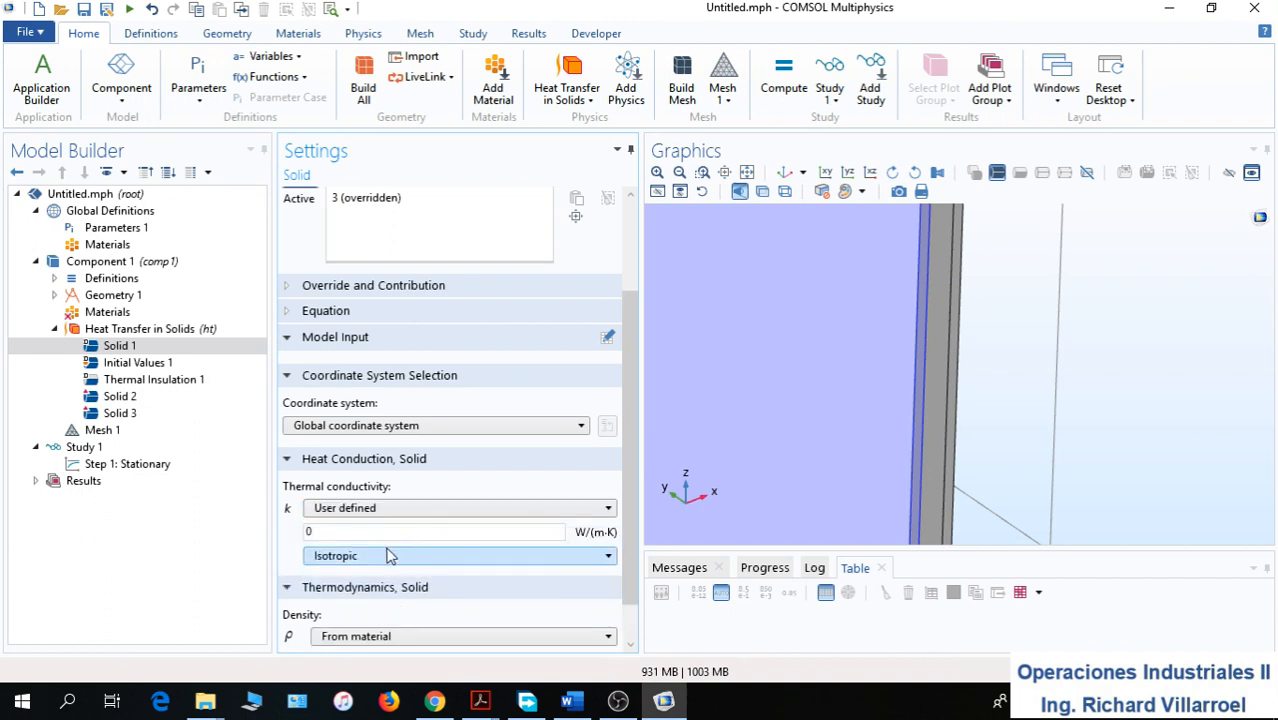
drag(314, 531, 286, 536)
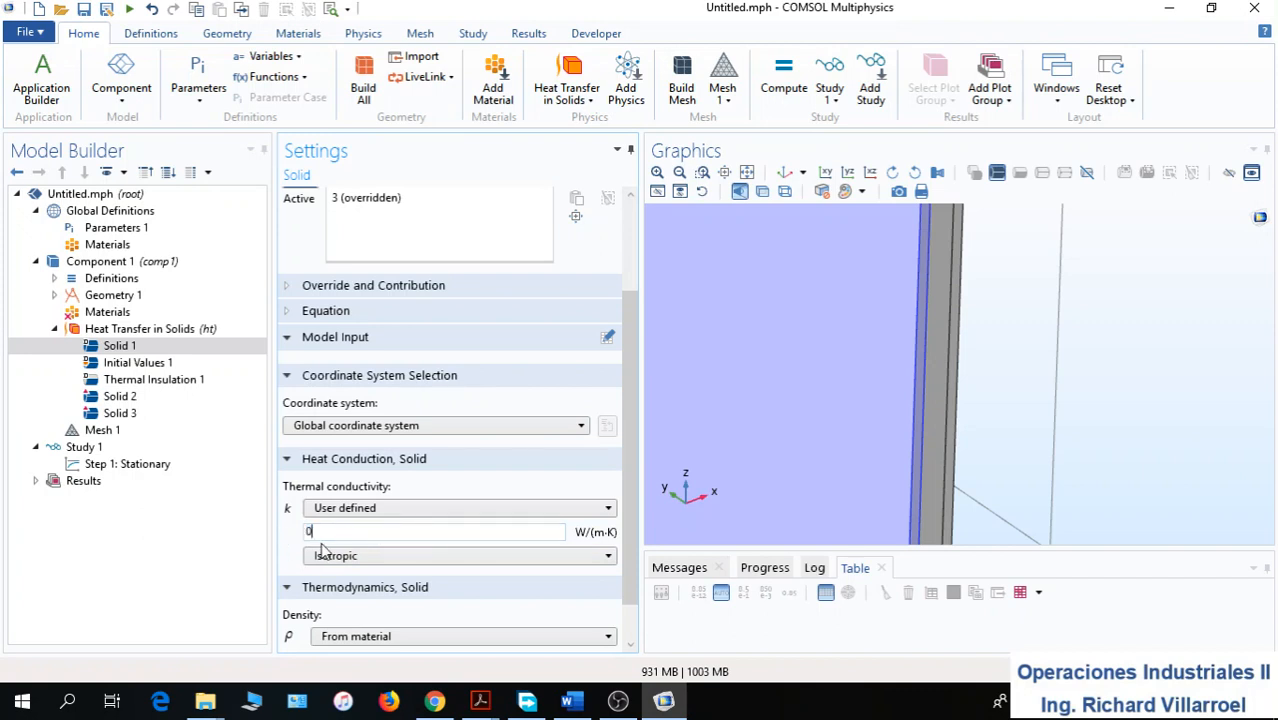
text(.78)
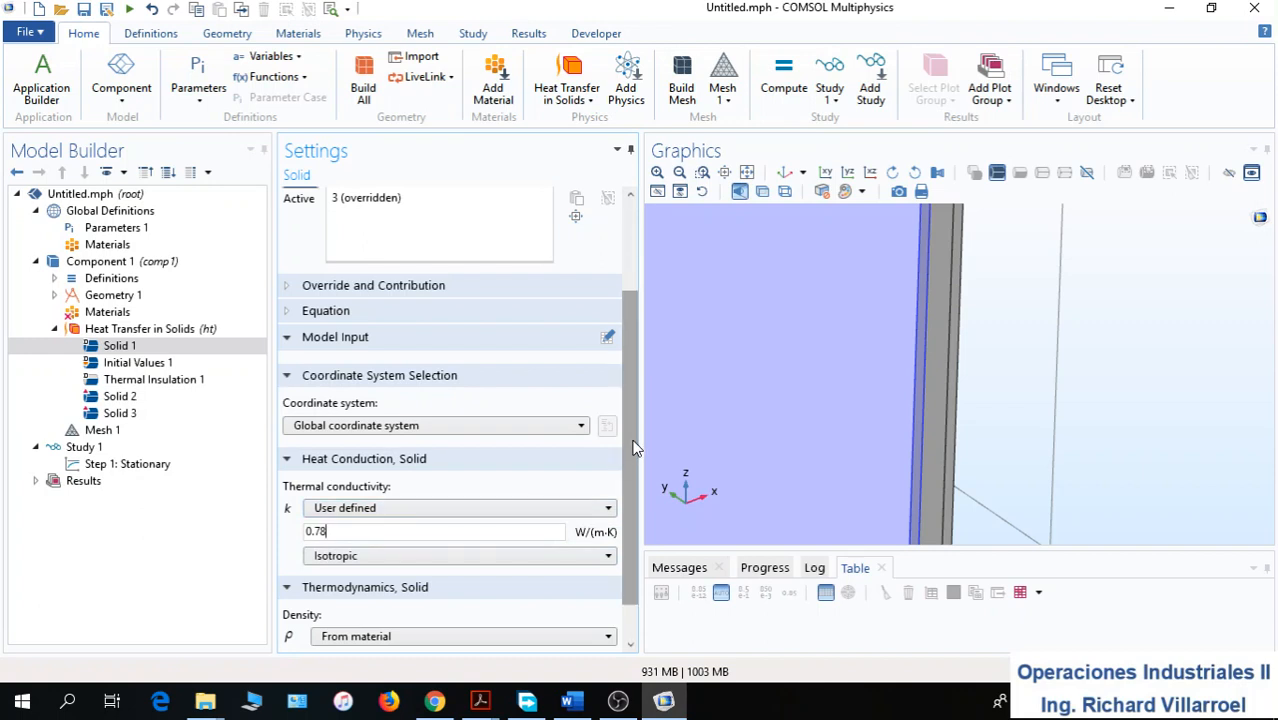
Make Solid 1's density and heat capacity at constant pressure user defined, keeping both at 0
scroll(633, 515, down, 1)
click(415, 590)
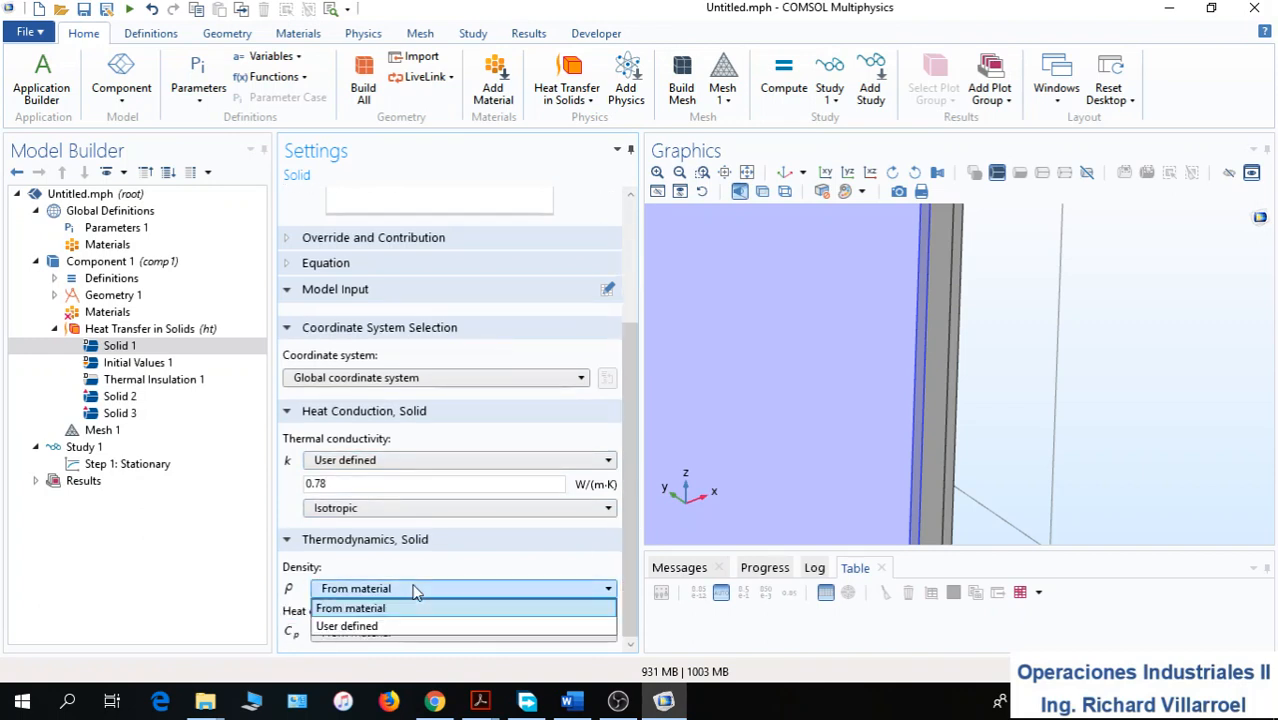
click(325, 622)
scroll(631, 548, down, 1)
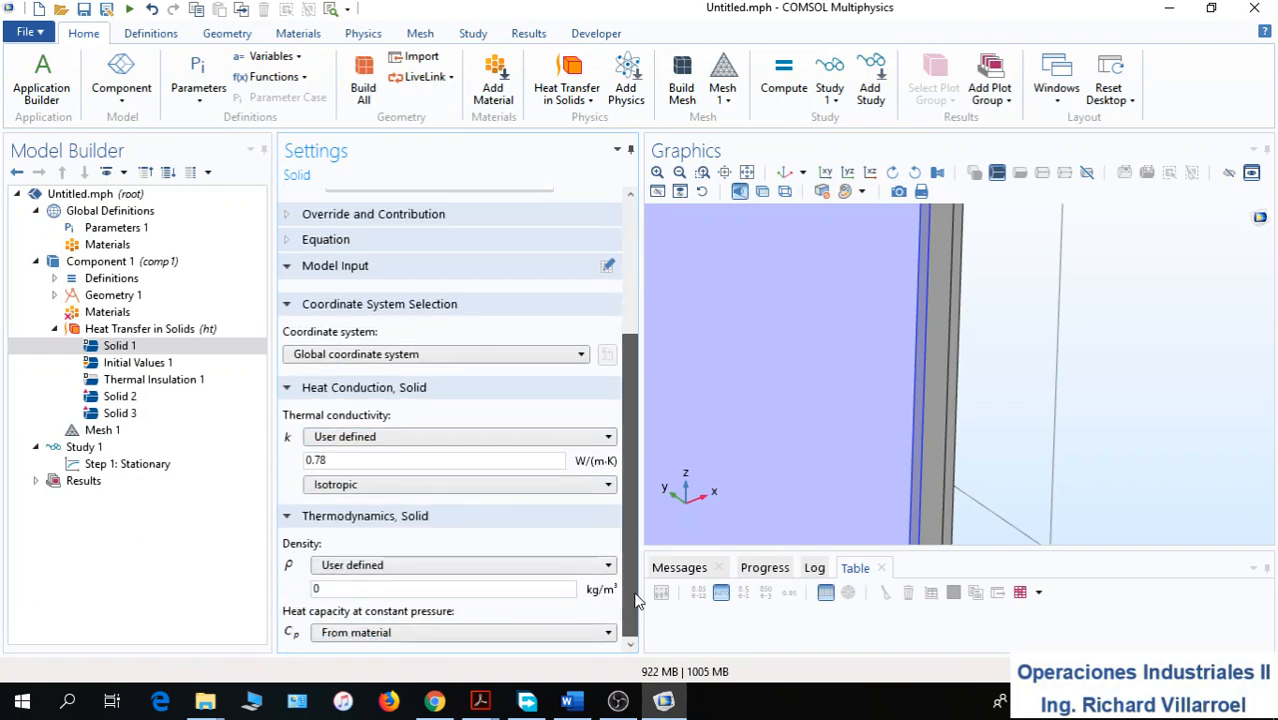
click(442, 632)
click(399, 671)
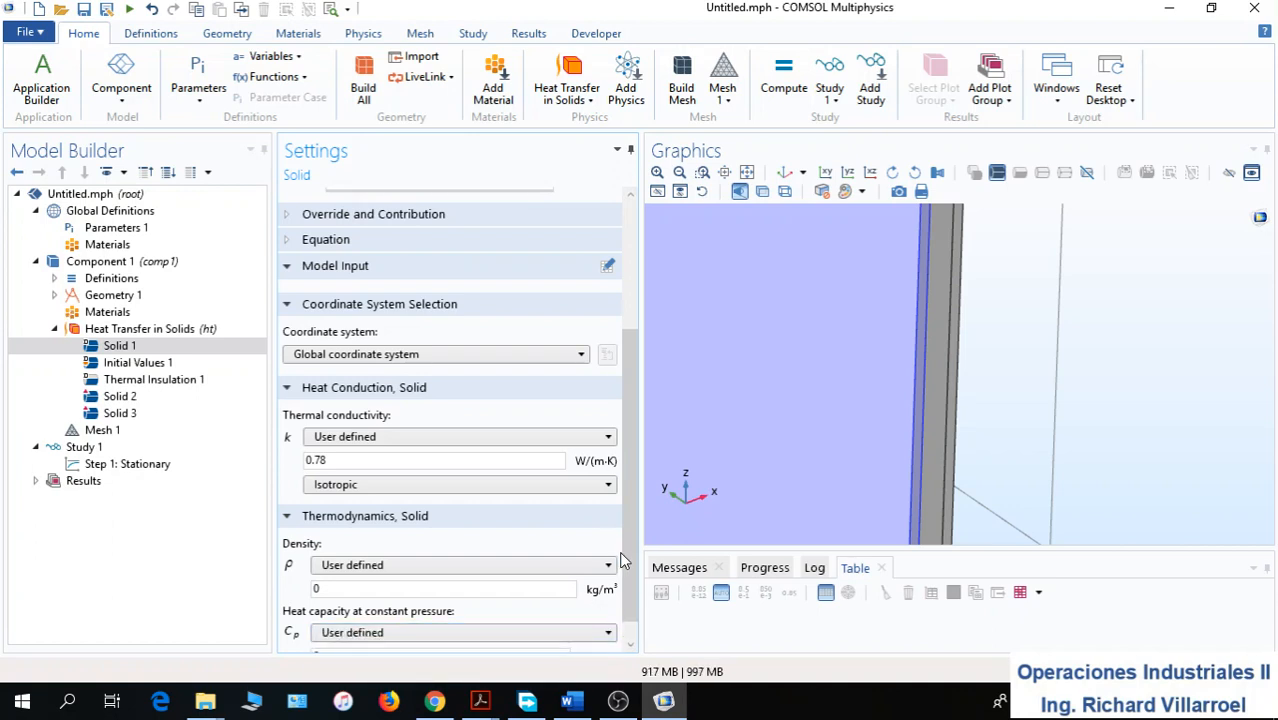
scroll(621, 580, down, 1)
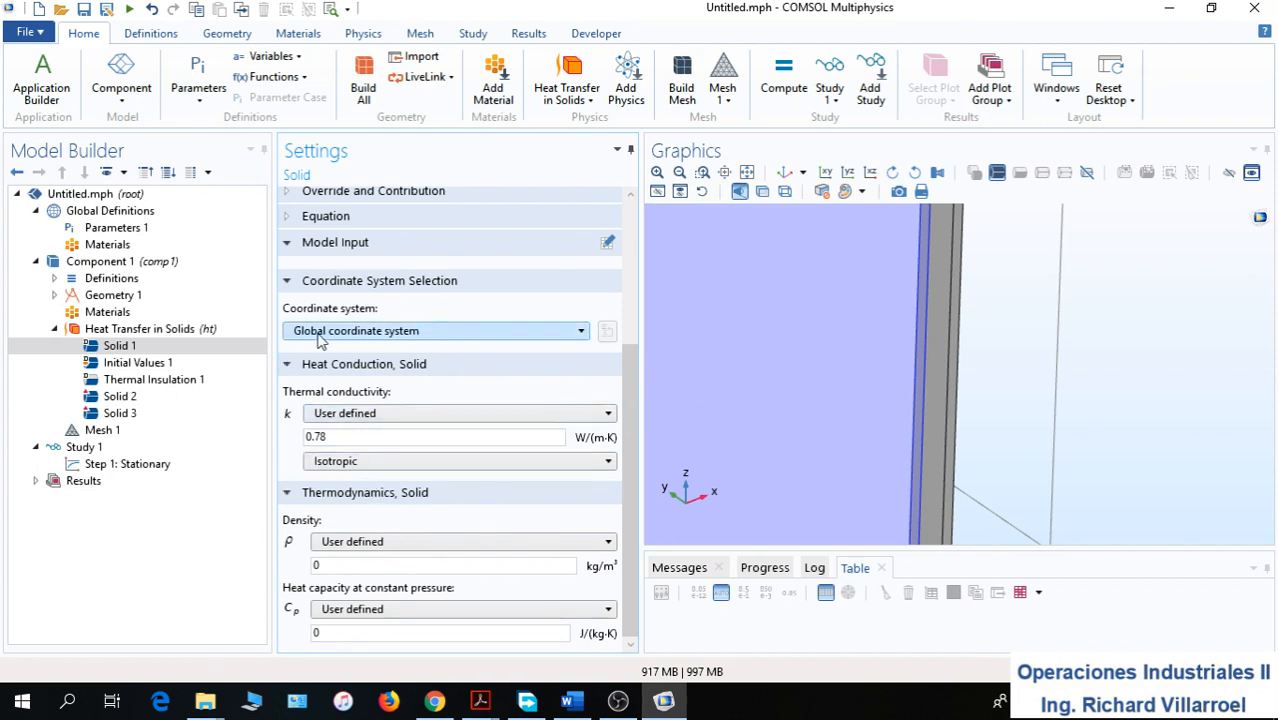
click(115, 347)
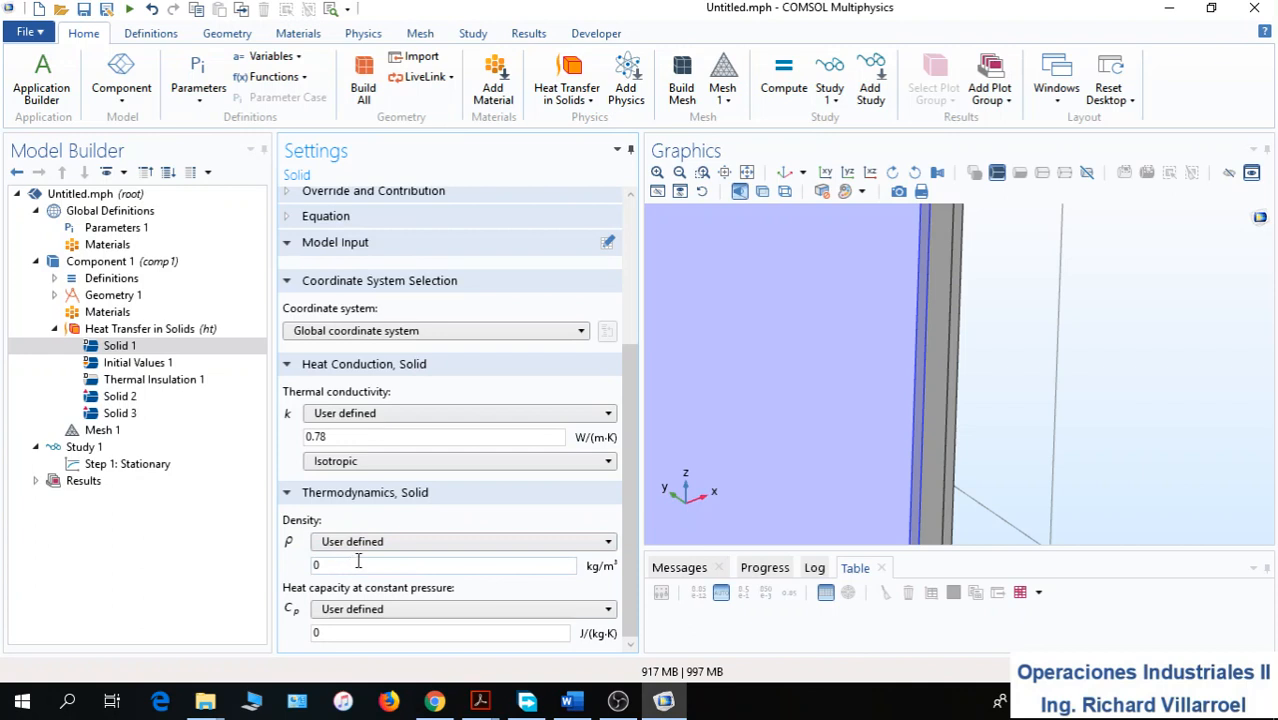
click(448, 542)
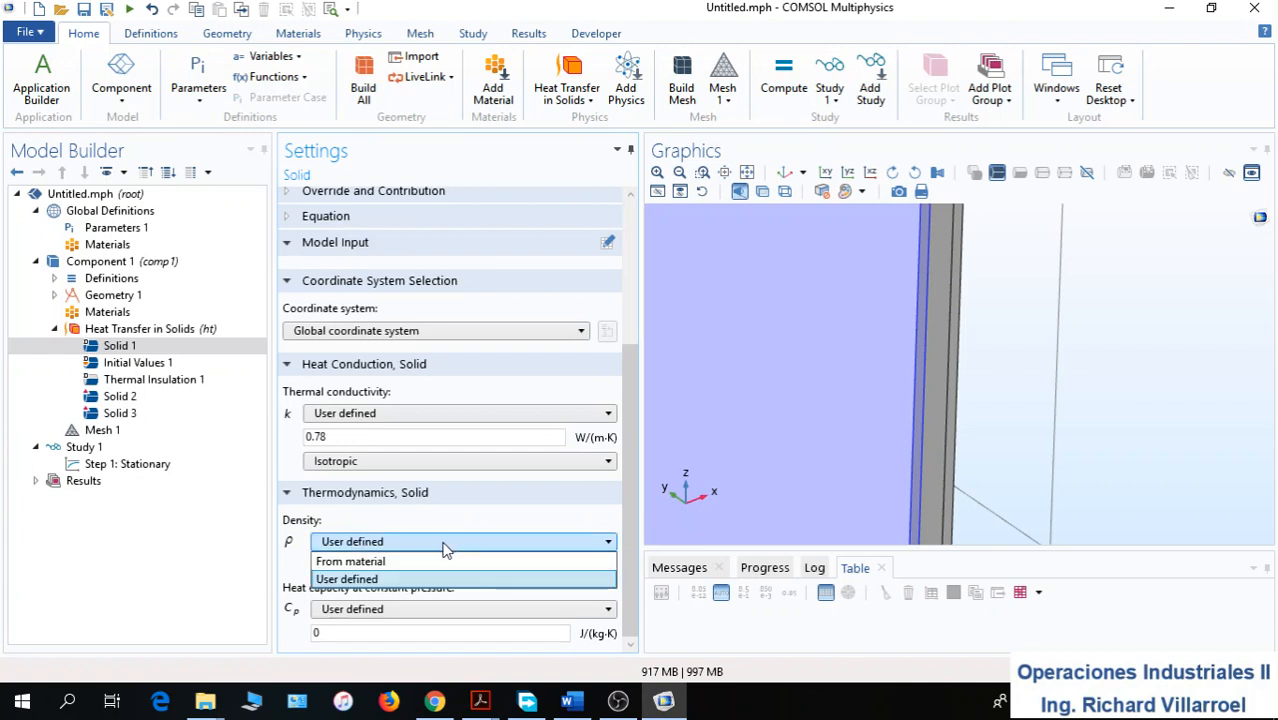
click(392, 579)
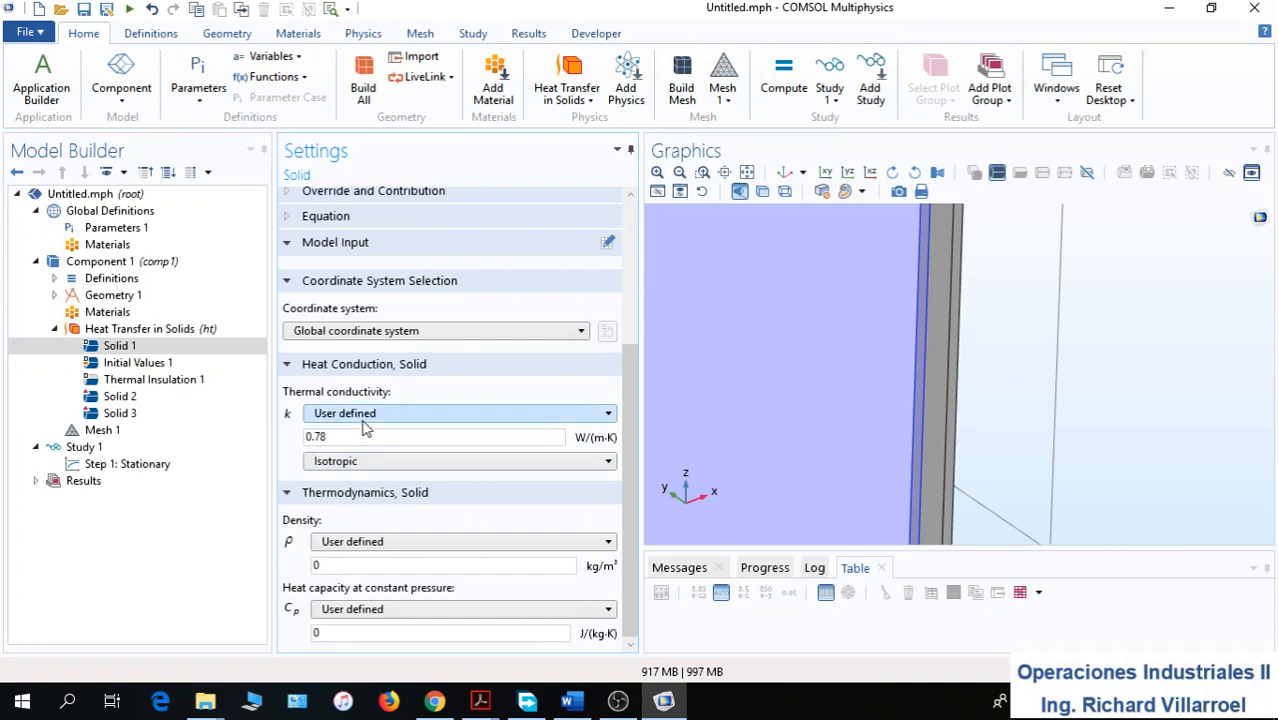
Set the thermal conductivity of Solid 2, the air gap, to a user-defined, isotropic 0.026 W/(m·K)
click(115, 398)
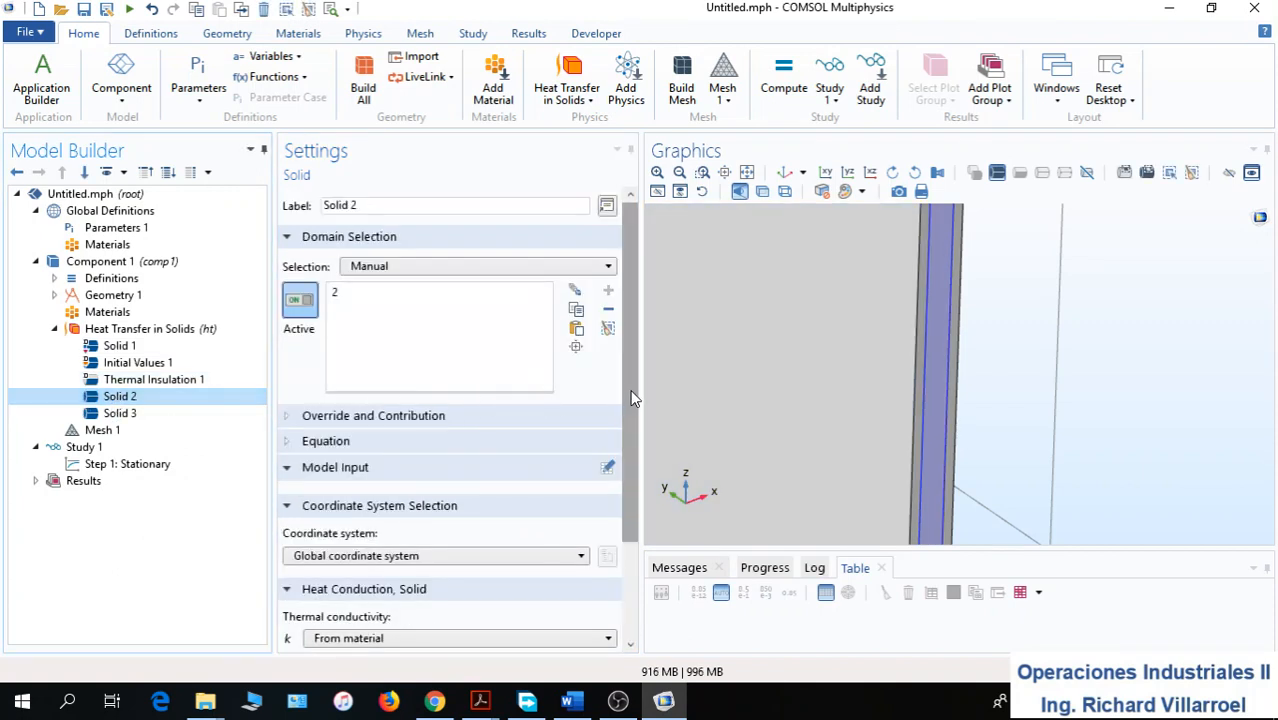
drag(633, 397, 633, 490)
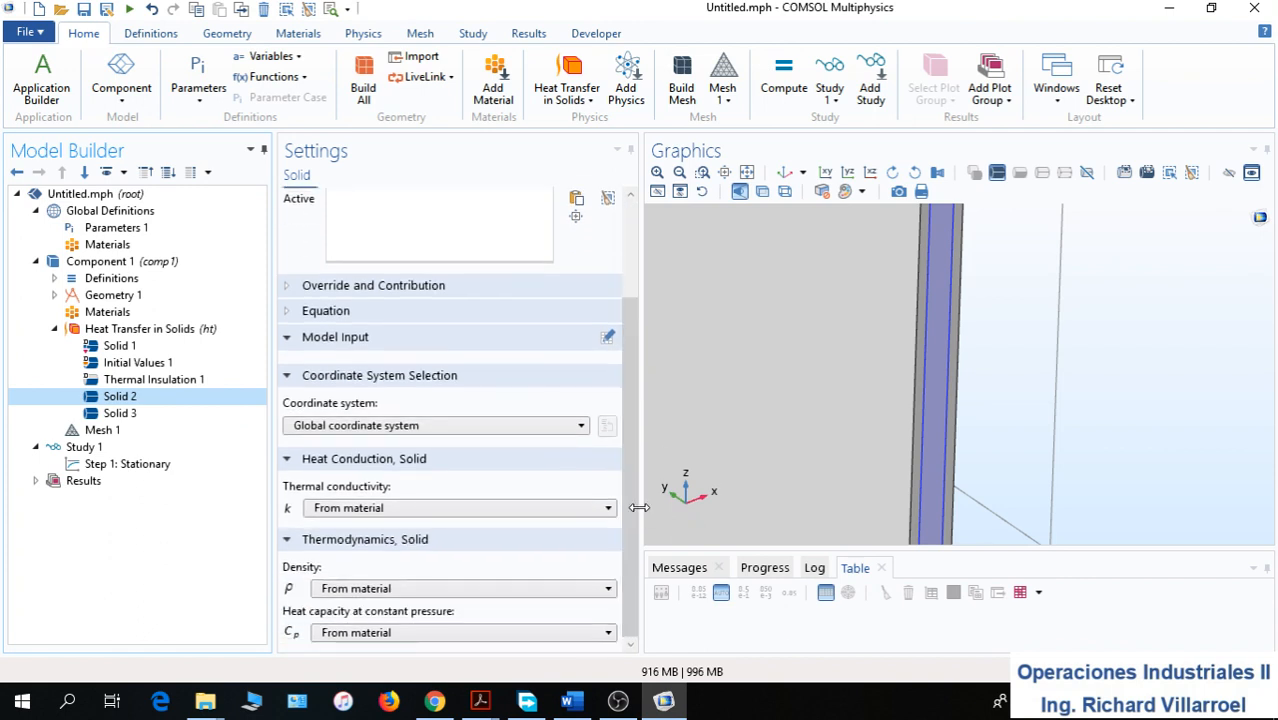
click(410, 508)
click(390, 545)
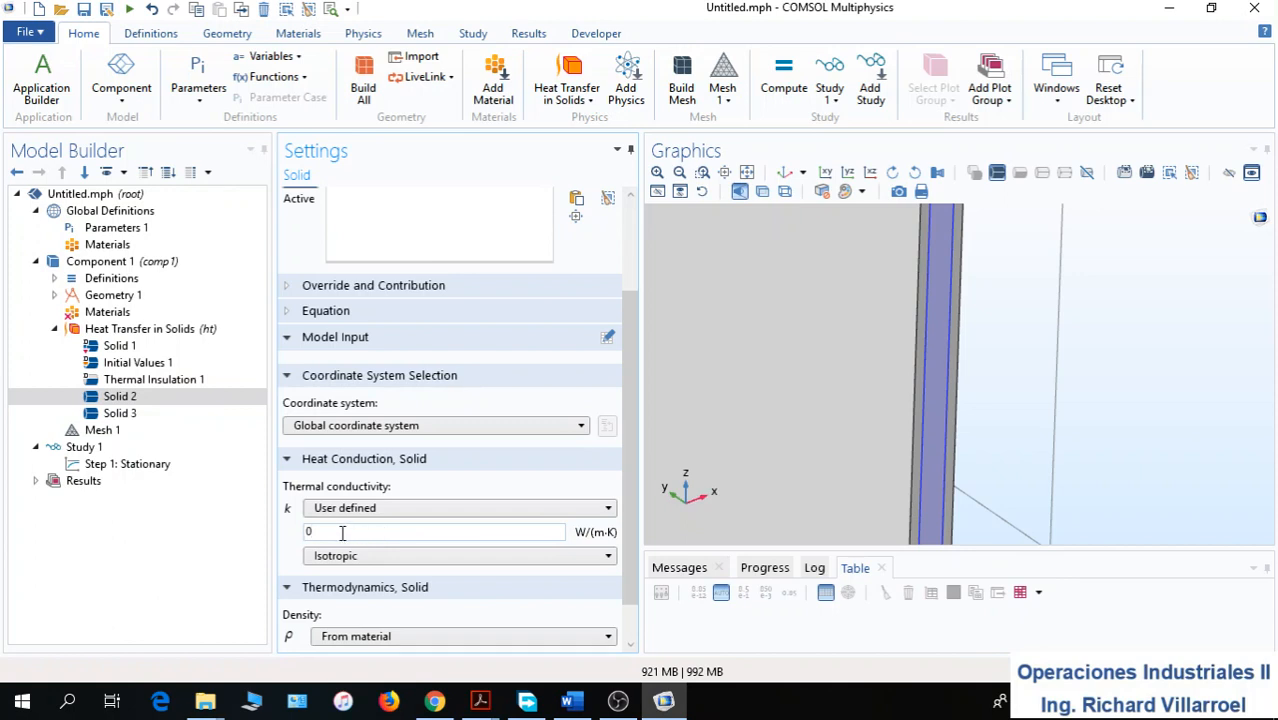
text(.026)
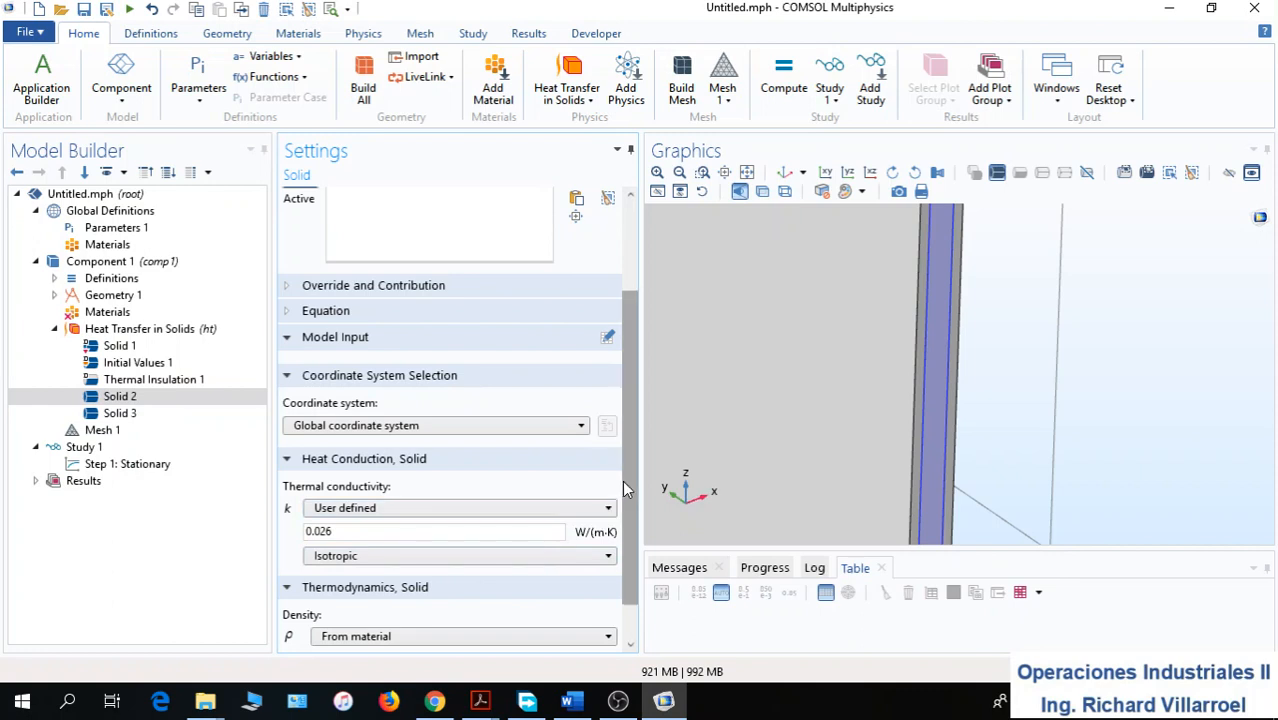
Make Solid 2's density and heat capacity at constant pressure user defined, keeping both at 0
drag(627, 483, 635, 565)
click(418, 588)
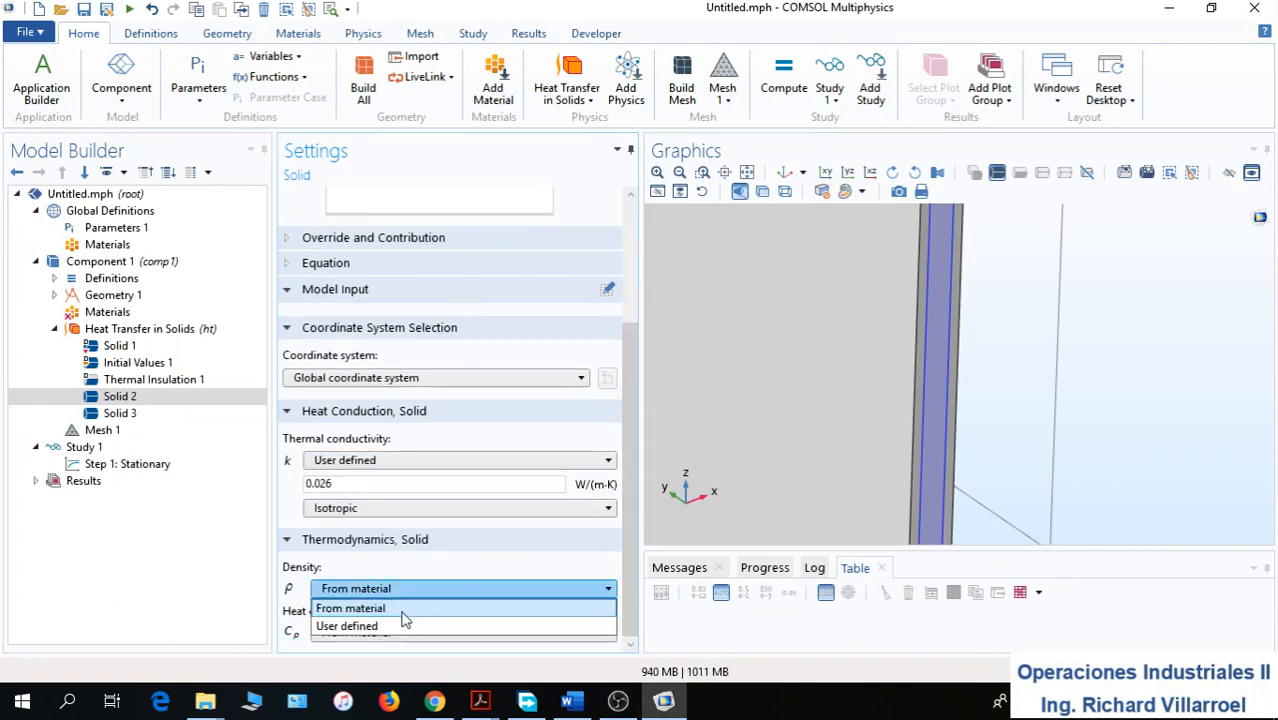
click(392, 620)
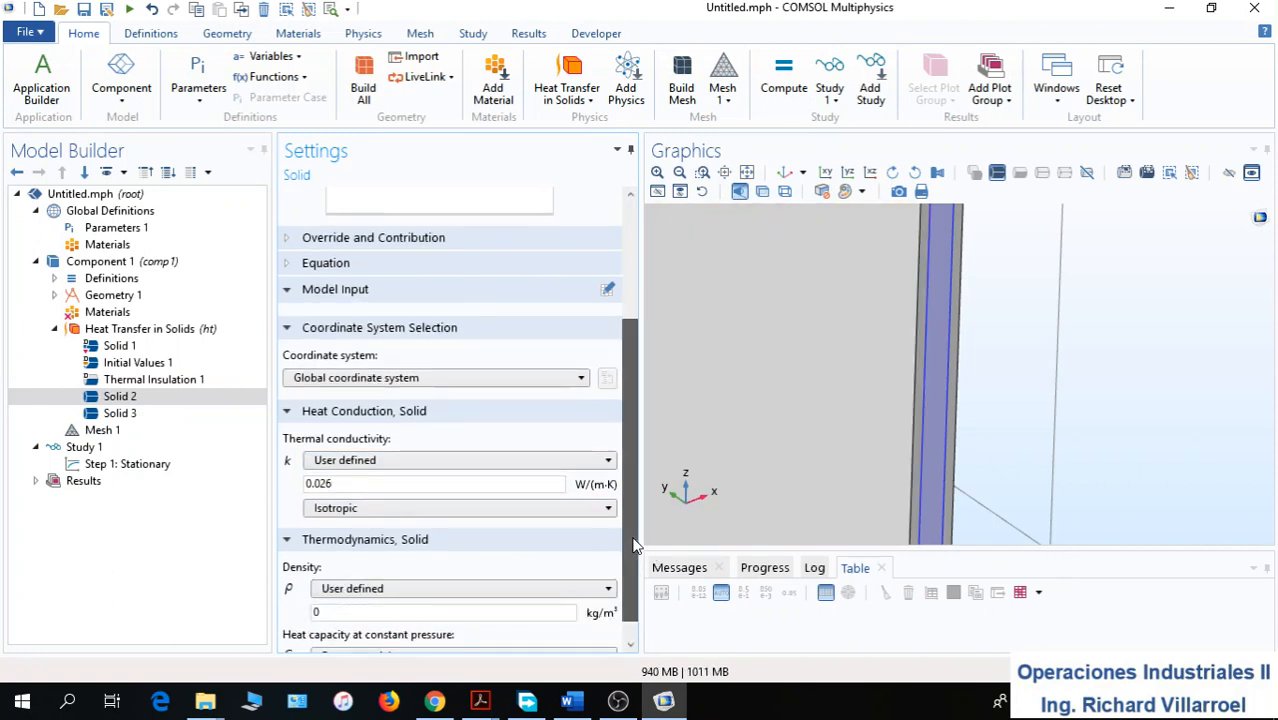
drag(633, 542, 633, 580)
click(462, 632)
click(418, 668)
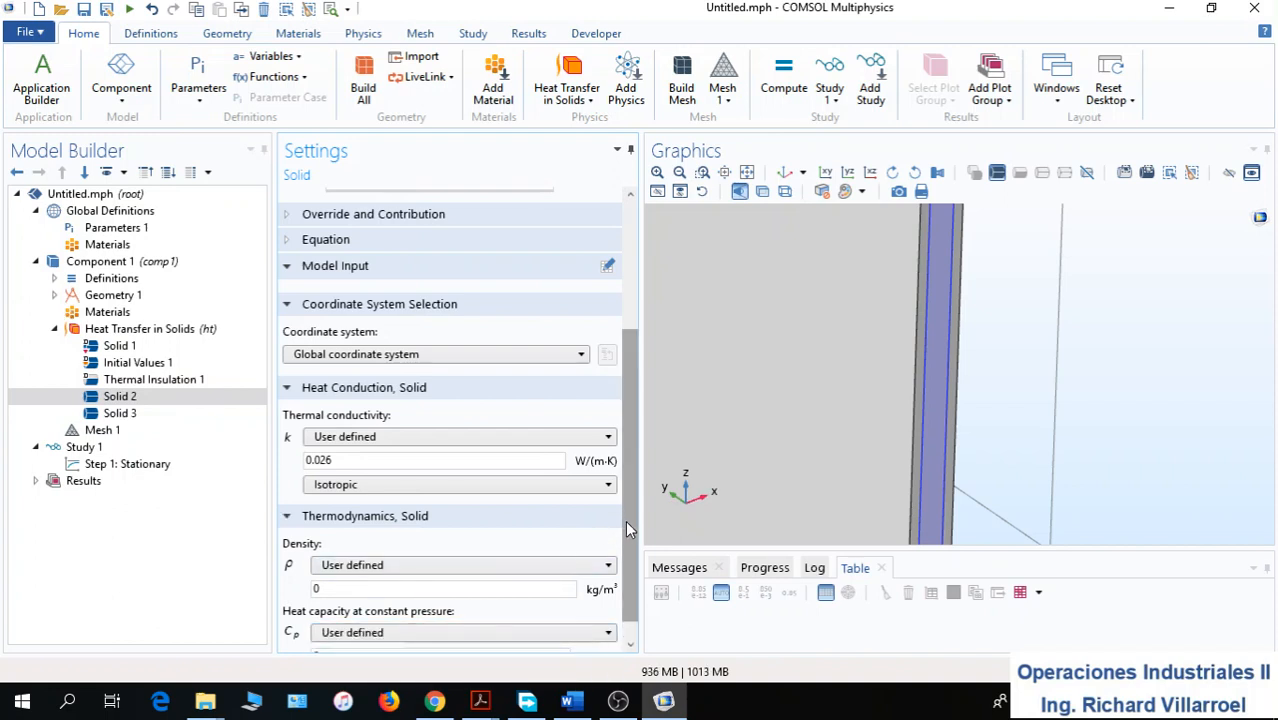
drag(630, 528, 630, 568)
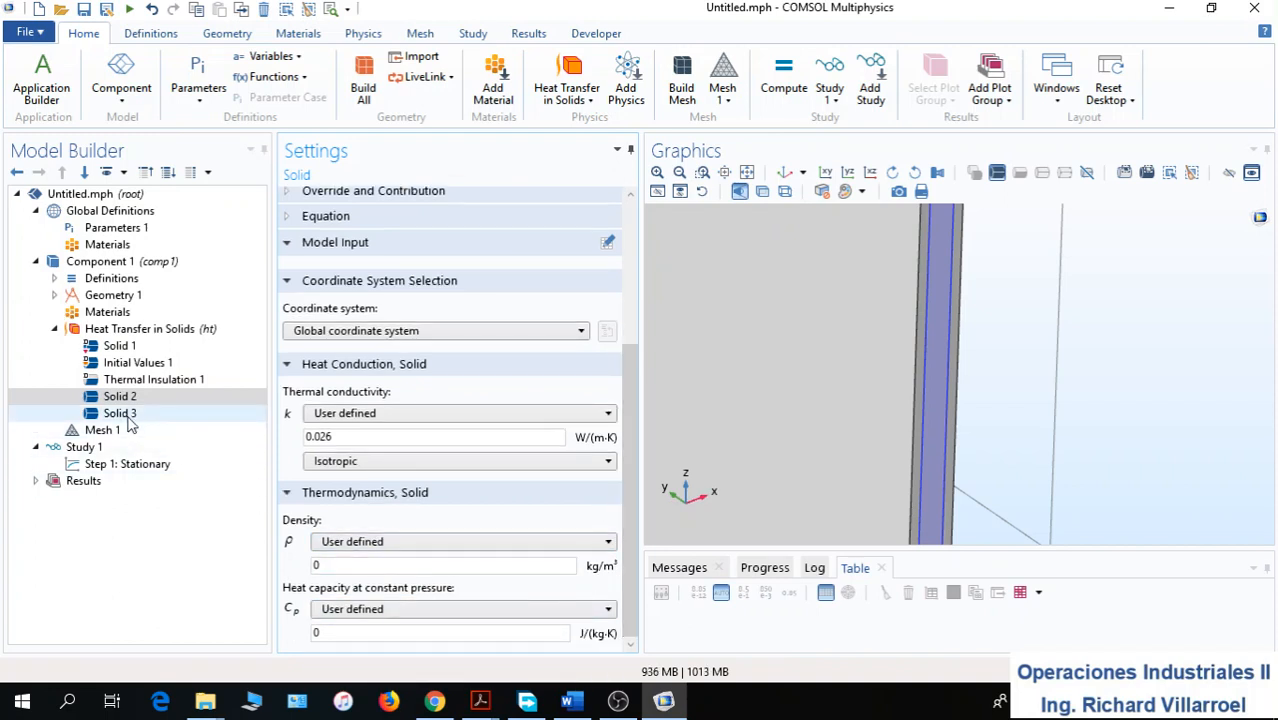
Set the thermal conductivity of Solid 3, the outer glass, to a user-defined, isotropic 0.78 W/(m·K)
click(127, 418)
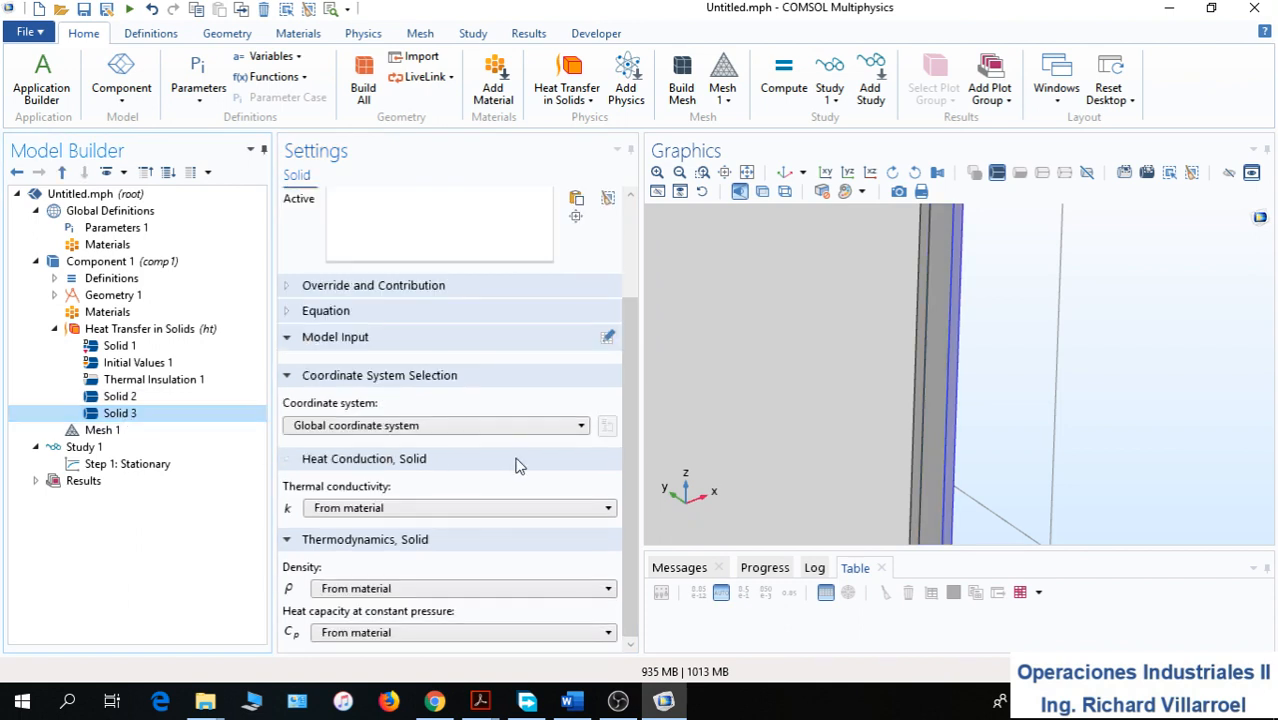
click(405, 508)
click(380, 547)
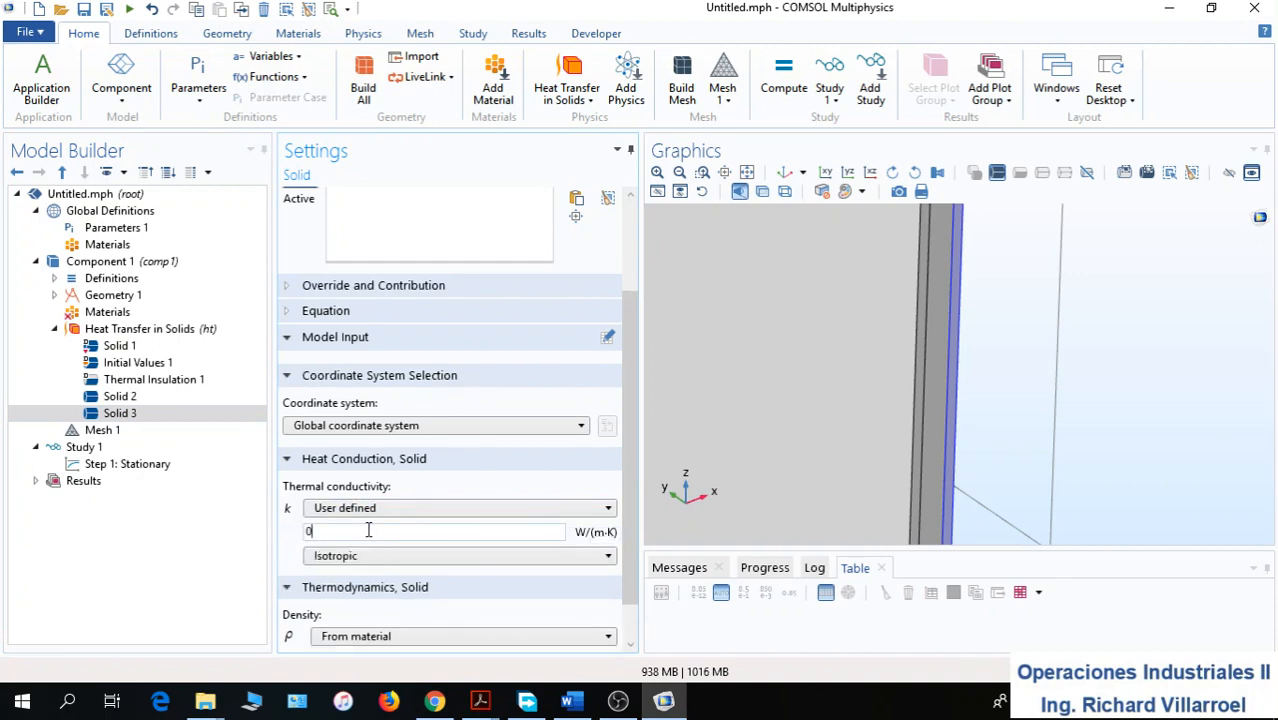
click(368, 530)
text(.78)
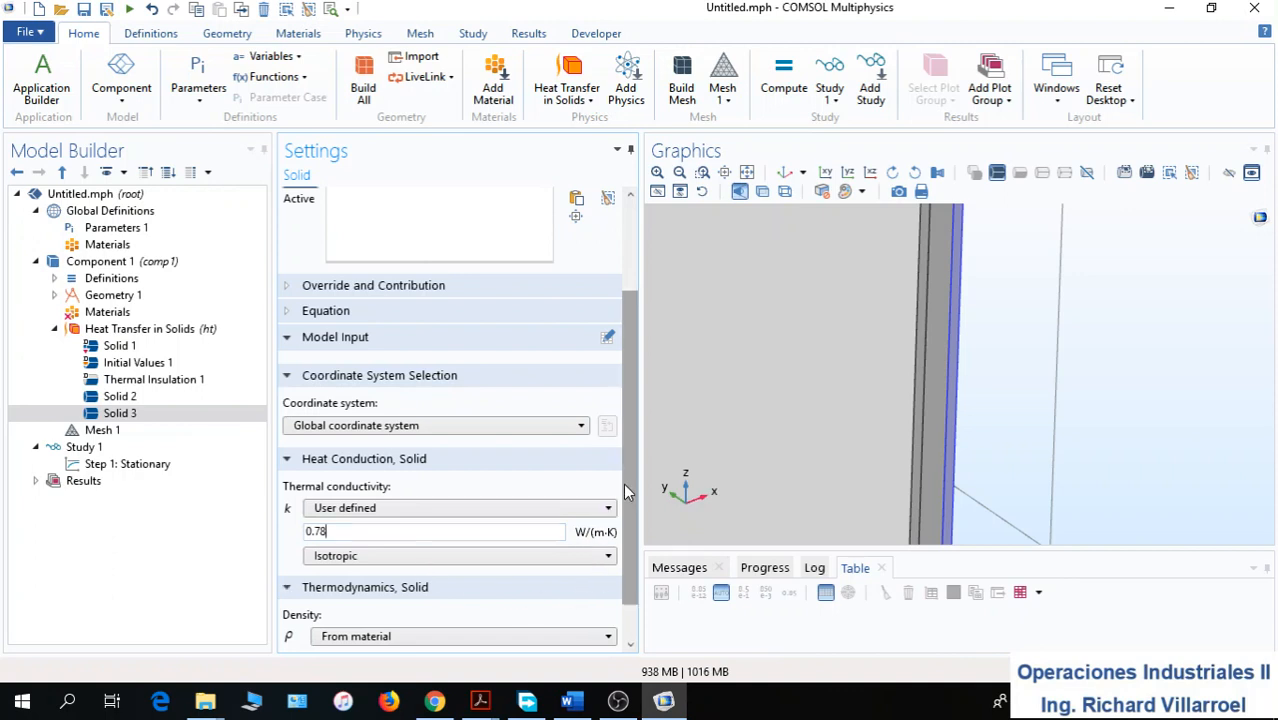
Make Solid 3's density and heat capacity at constant pressure user defined, keeping both at 0
scroll(623, 483, down, 1)
click(392, 589)
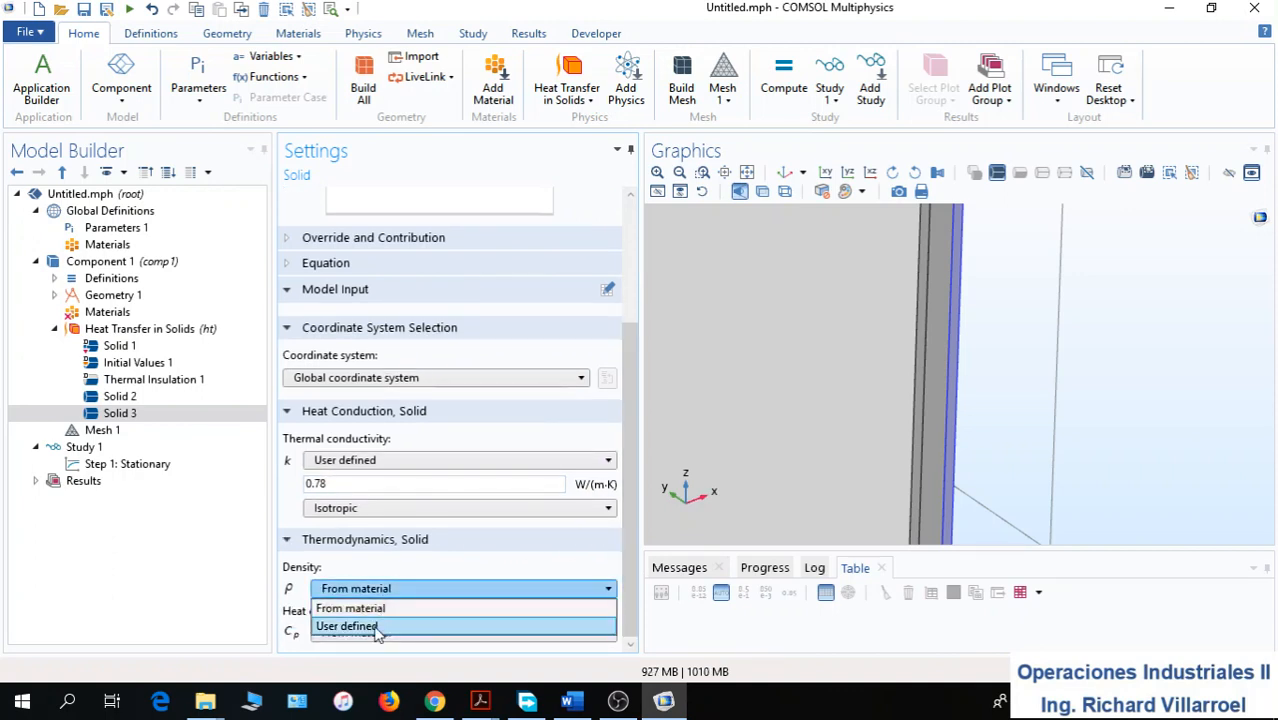
click(420, 626)
scroll(626, 532, down, 1)
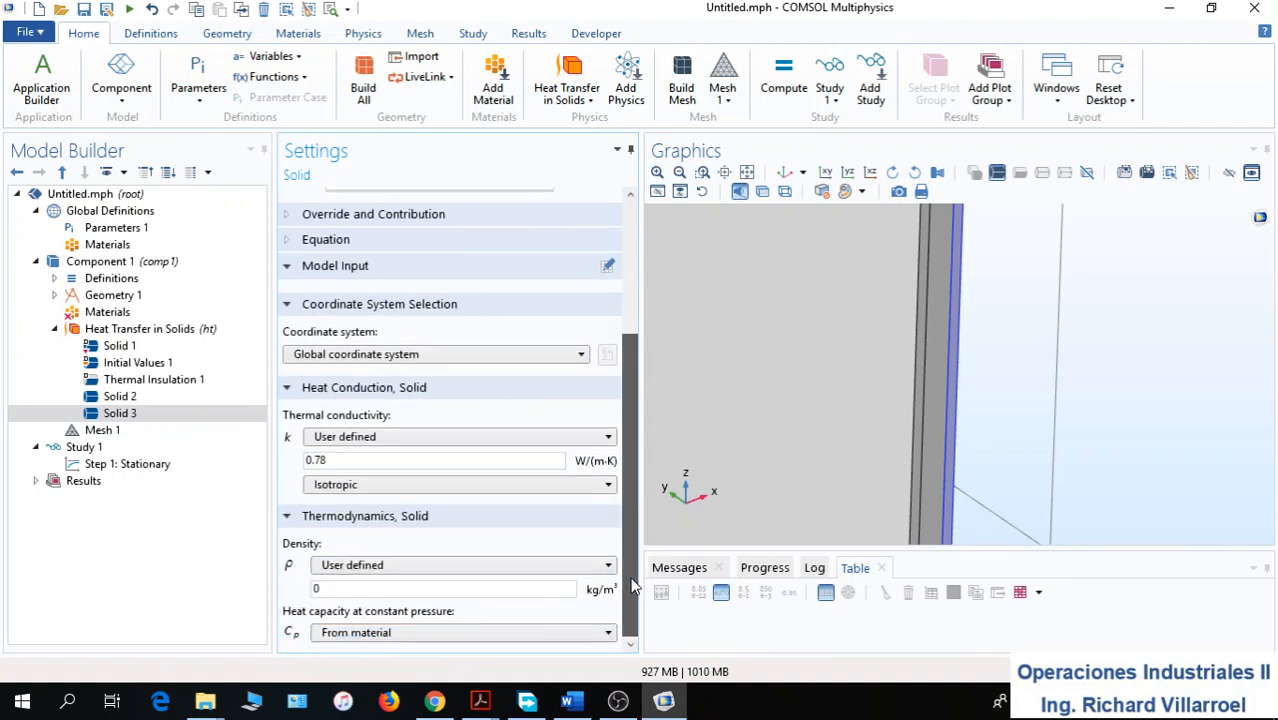
click(400, 632)
click(381, 670)
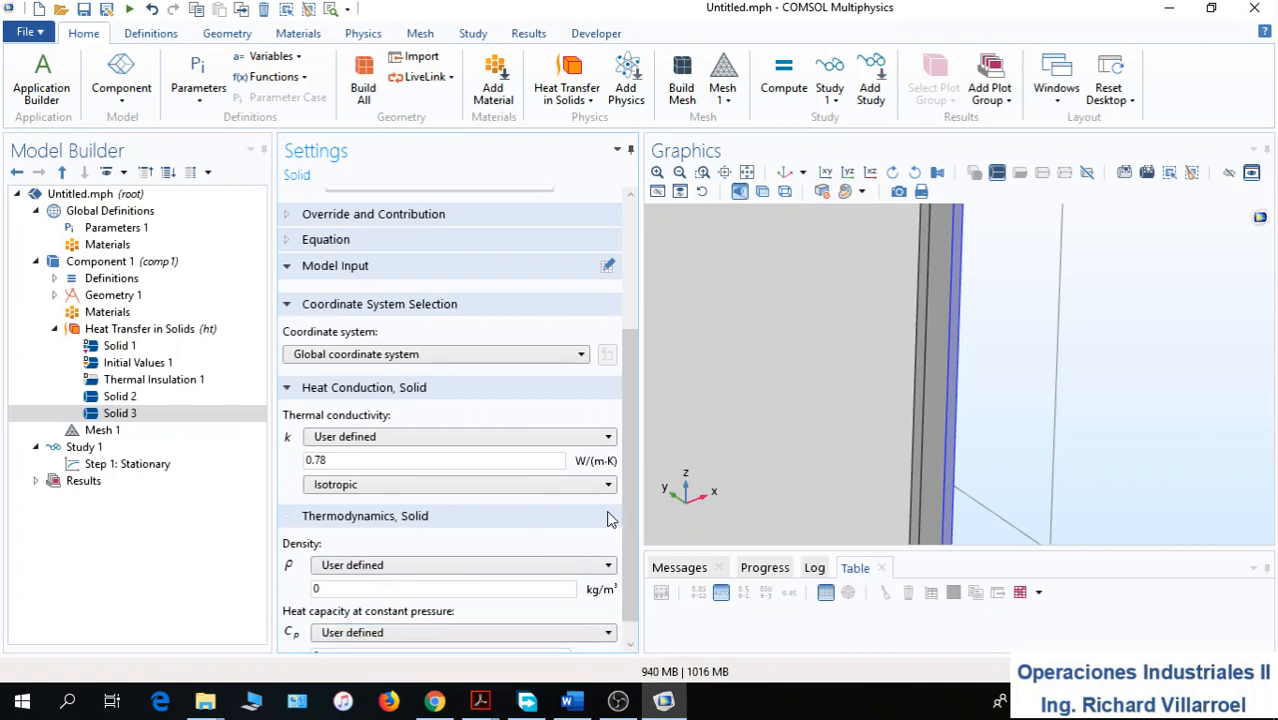
scroll(625, 525, down, 1)
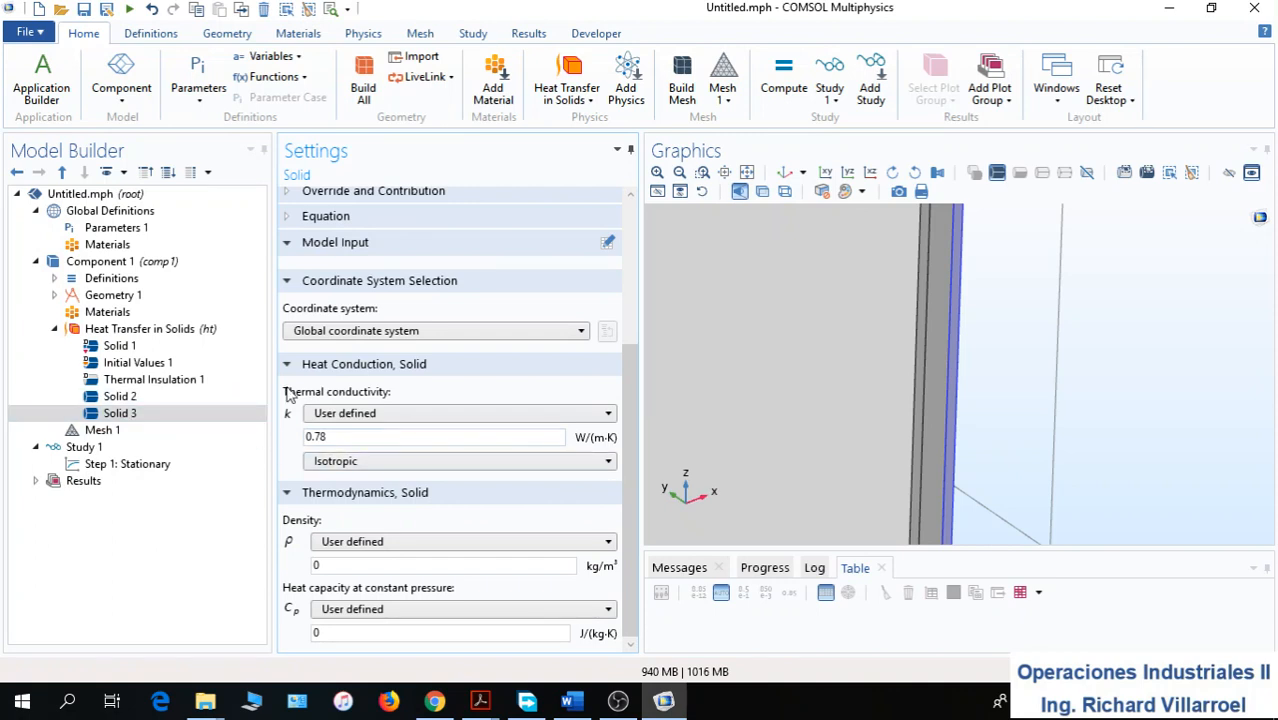
Add a Heat Flux condition to Heat Transfer in Solids and assign it to the inner glass face, boundary 1
click(140, 335)
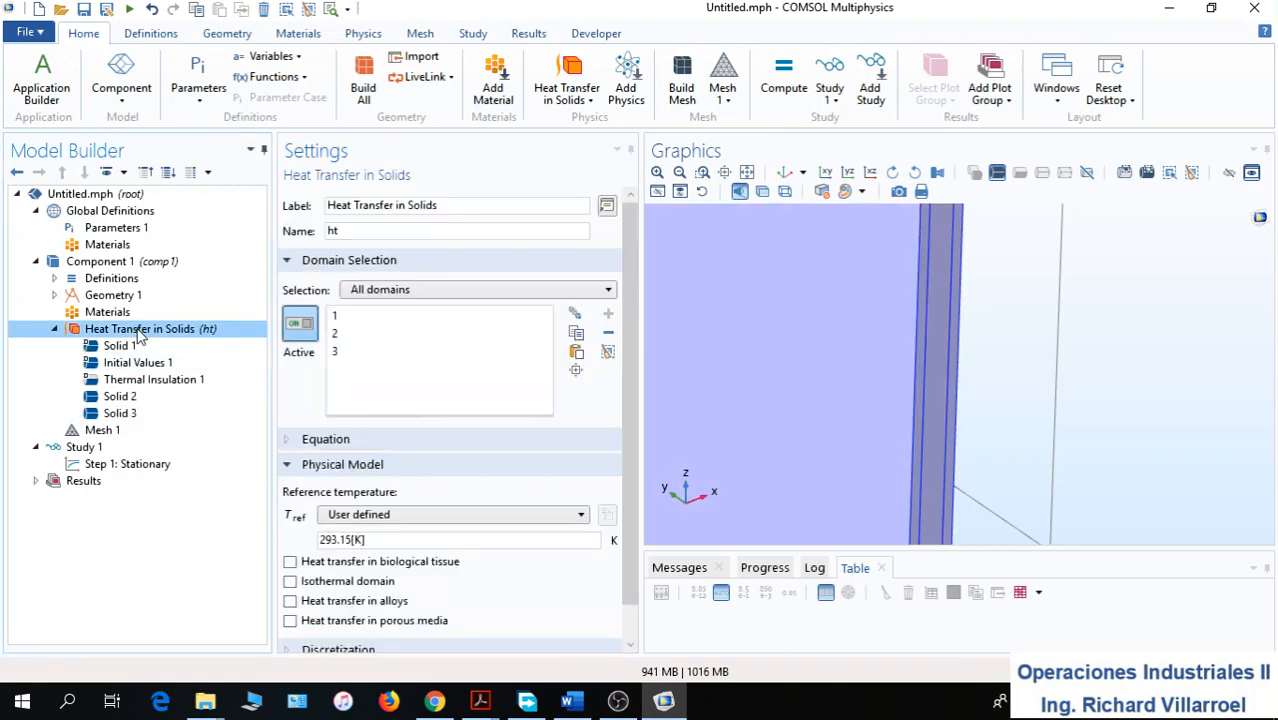
right_click(140, 335)
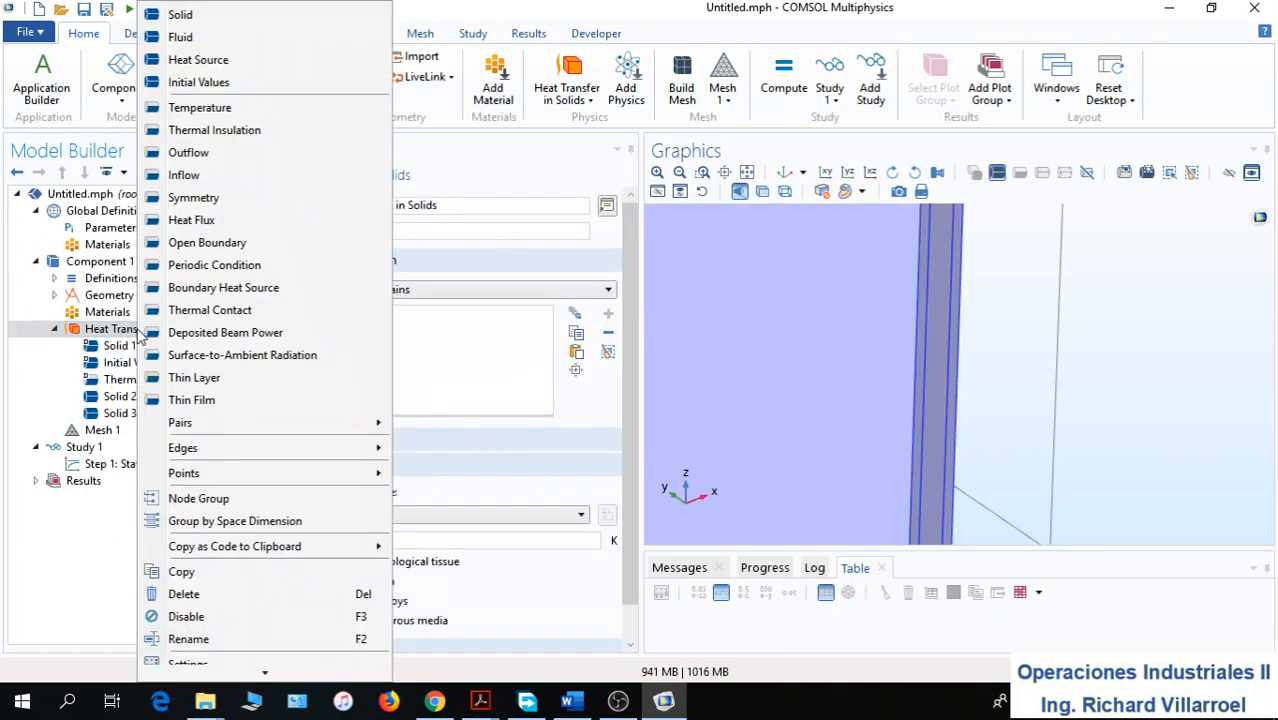
click(213, 221)
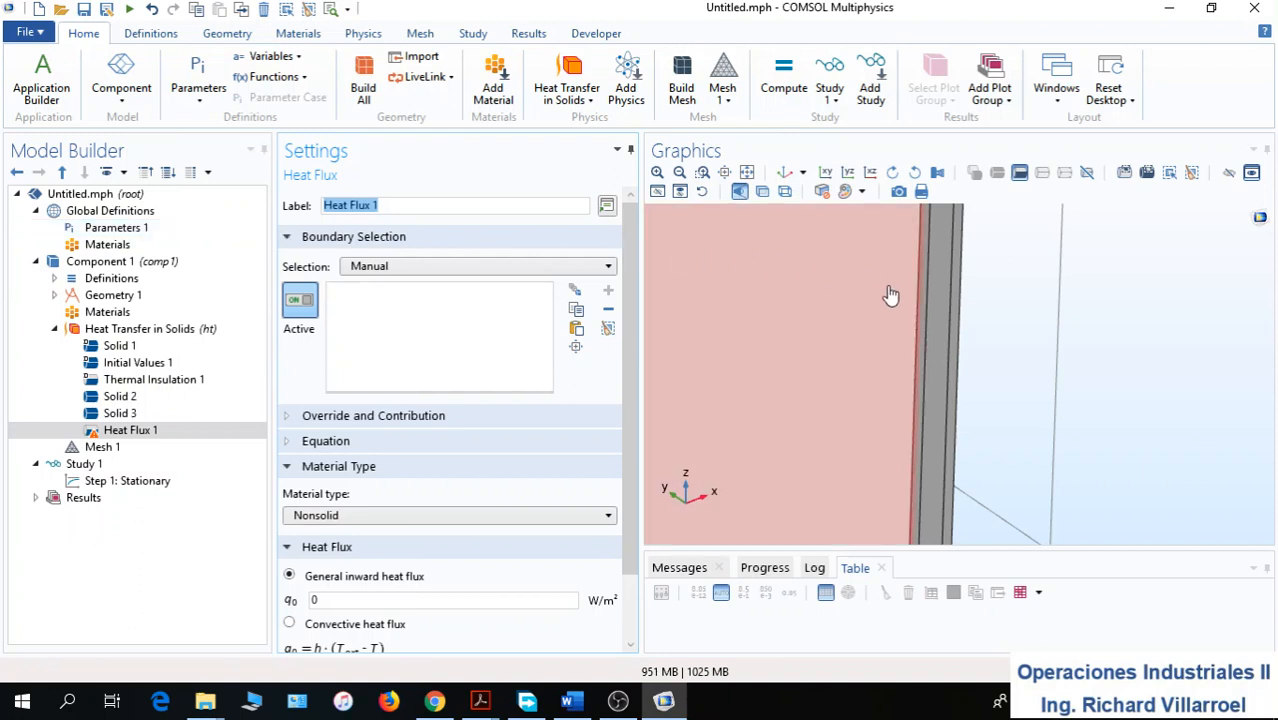
click(880, 302)
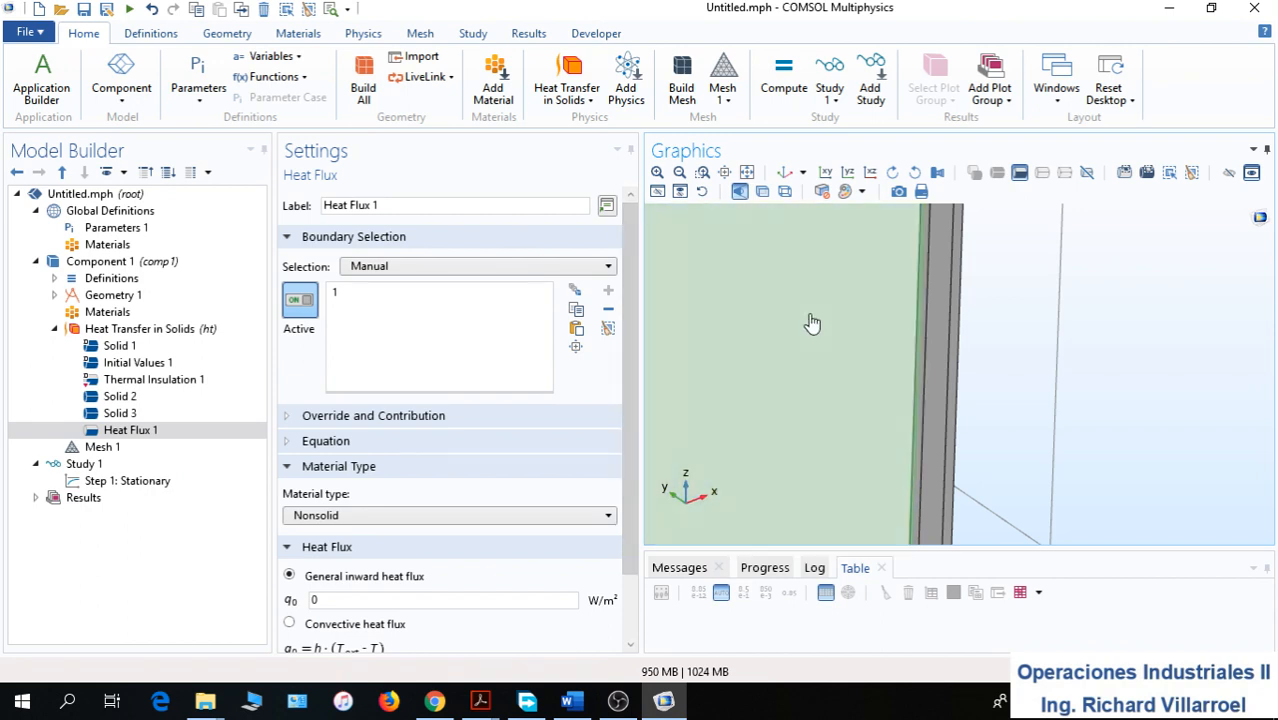
Make the inner face's heat flux convective, with a heat transfer coefficient of 10 W/(m²·K) and an external temperature of 20 [degC]
drag(626, 370, 640, 459)
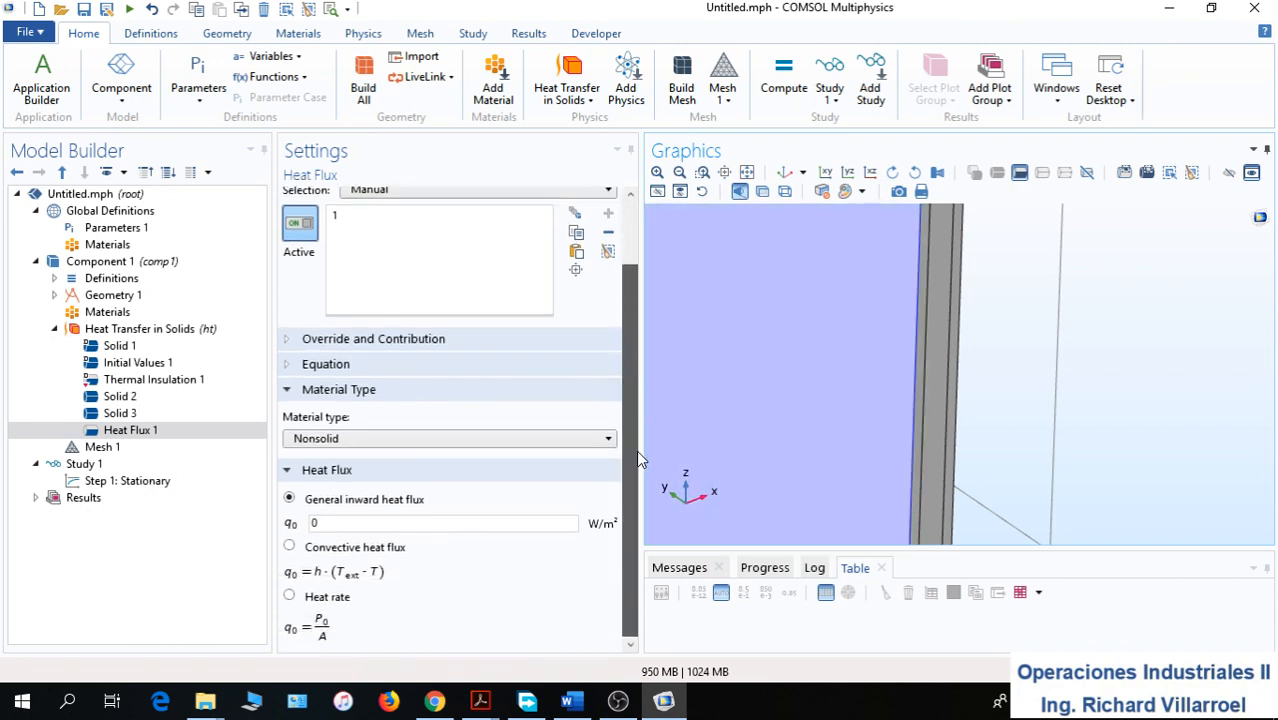
click(289, 548)
drag(633, 449, 639, 556)
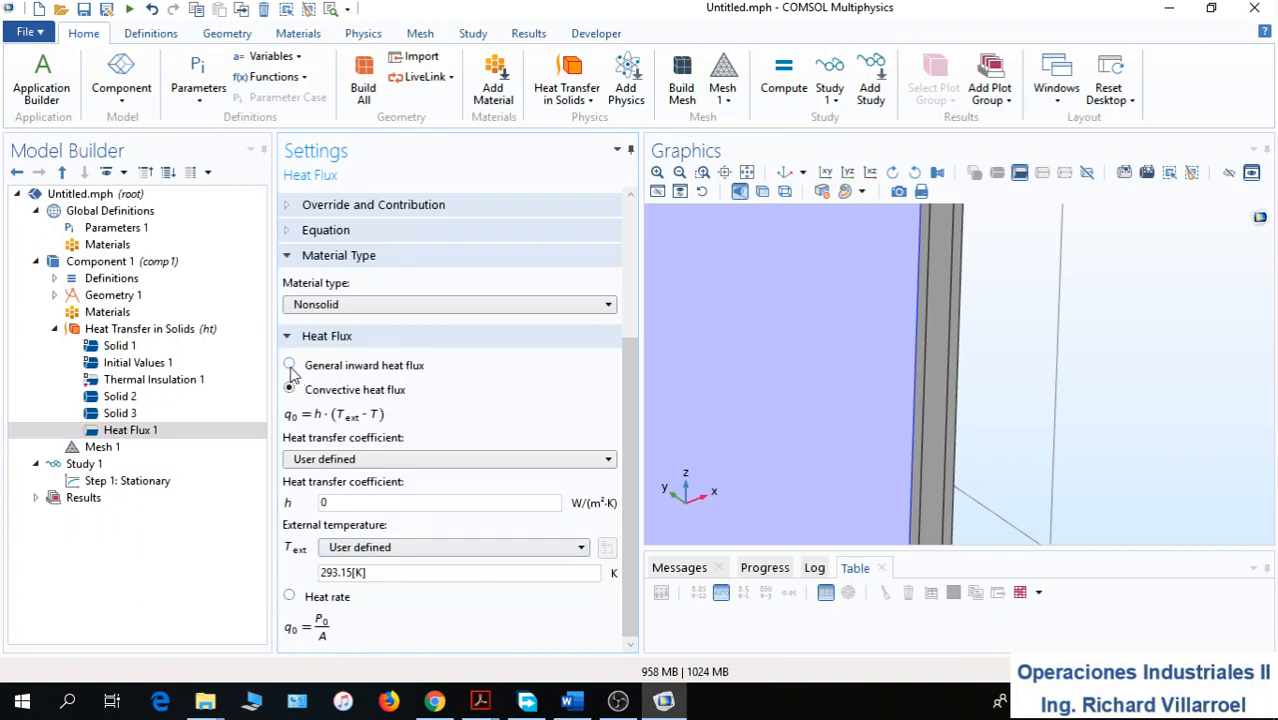
drag(328, 503, 311, 505)
drag(368, 573, 320, 580)
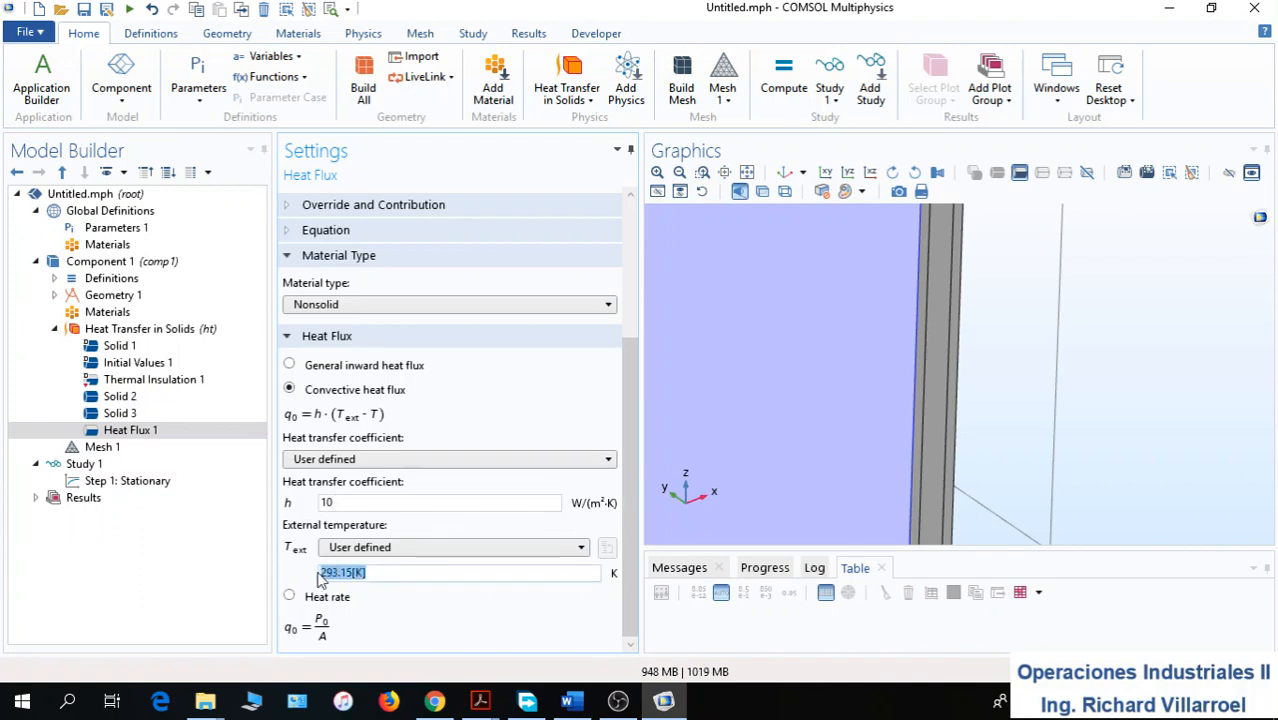
text(20 [degC)
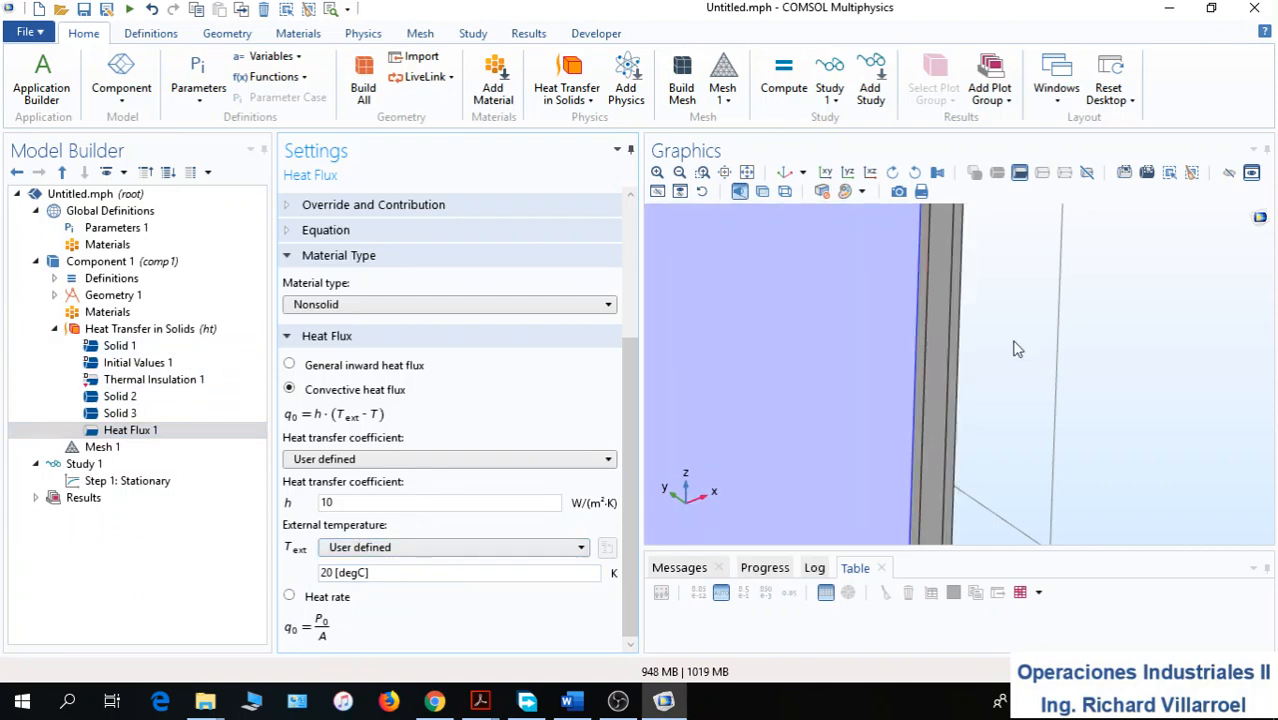
Add a second Heat Flux condition and assign it to the outer glass face, boundary 16
click(180, 329)
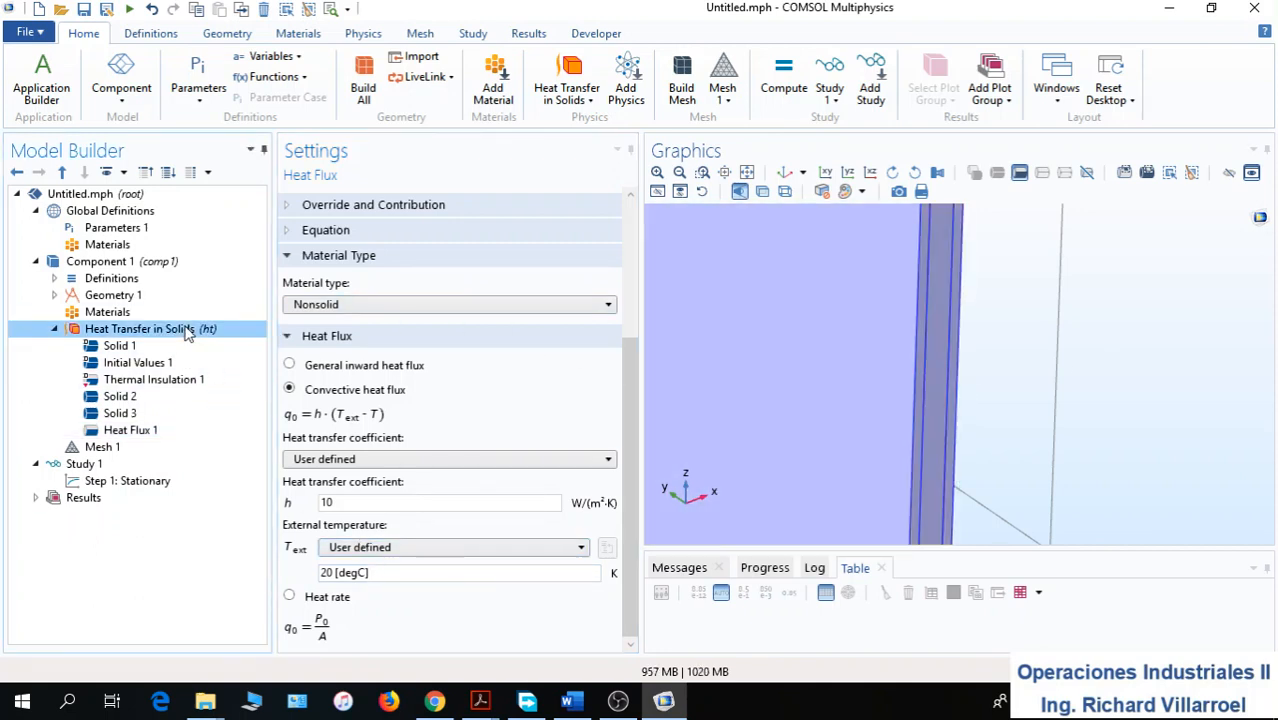
right_click(186, 329)
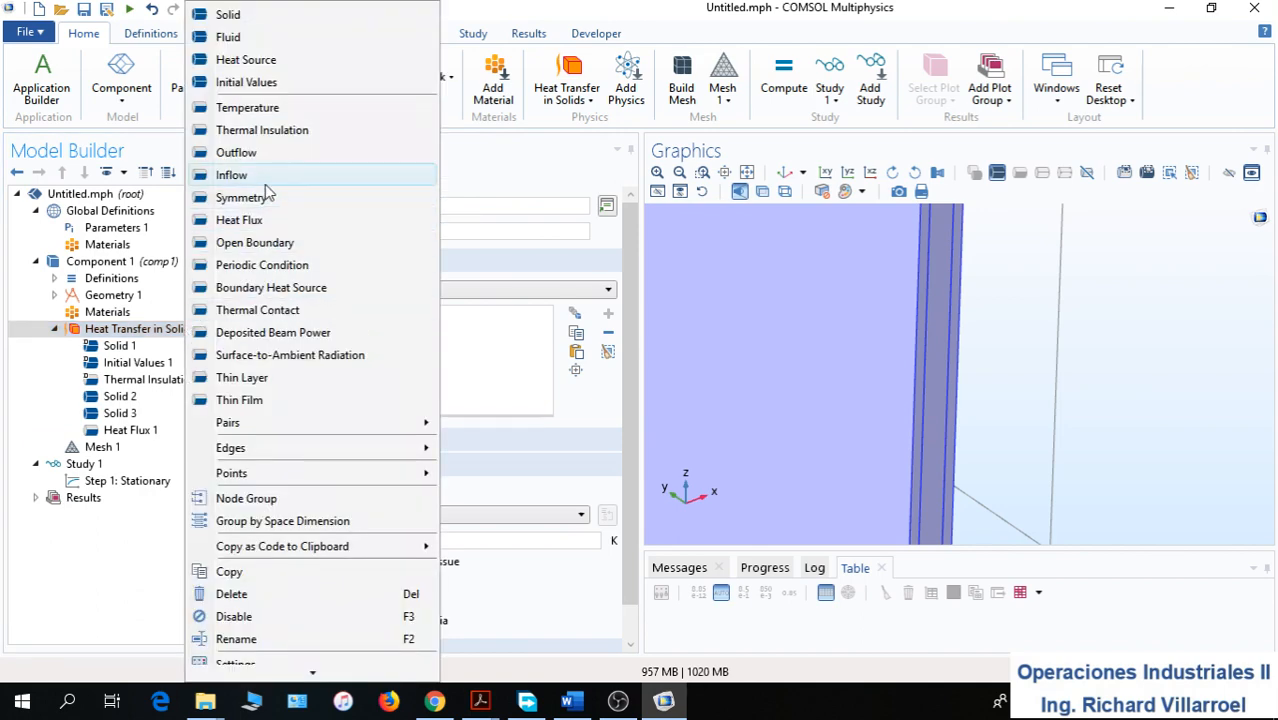
key(Escape)
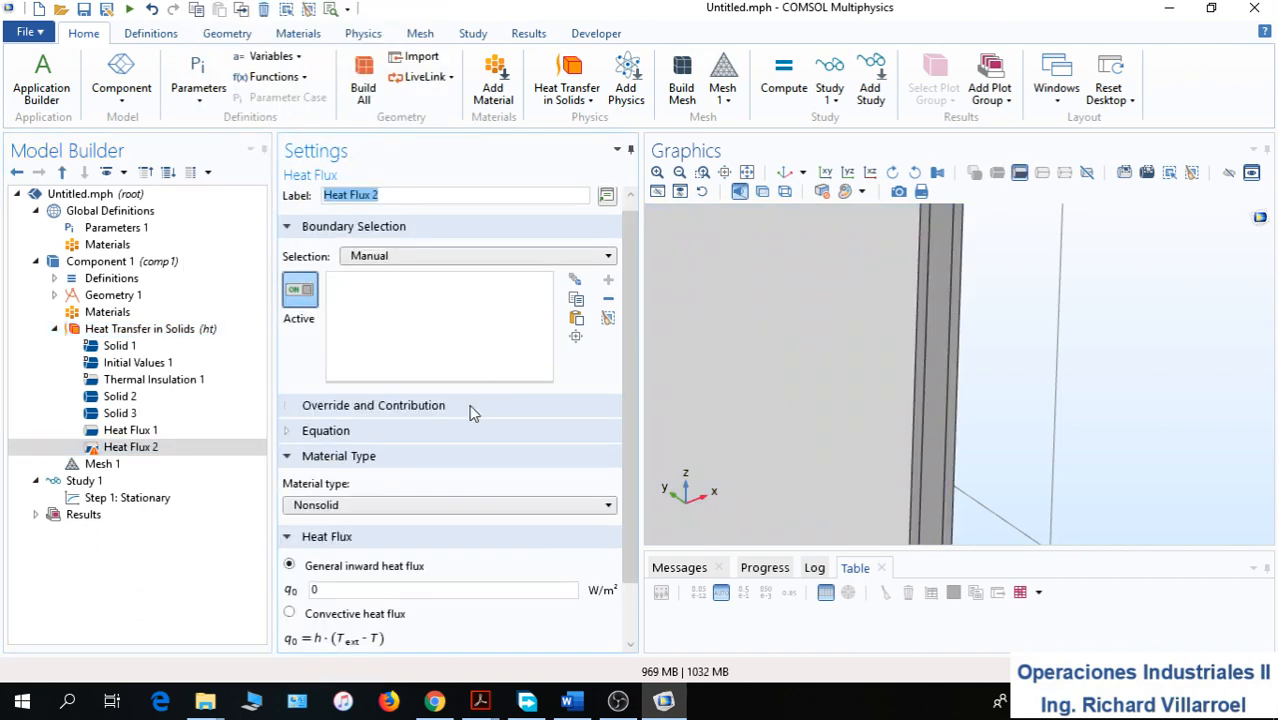
scroll(629, 485, down, 1)
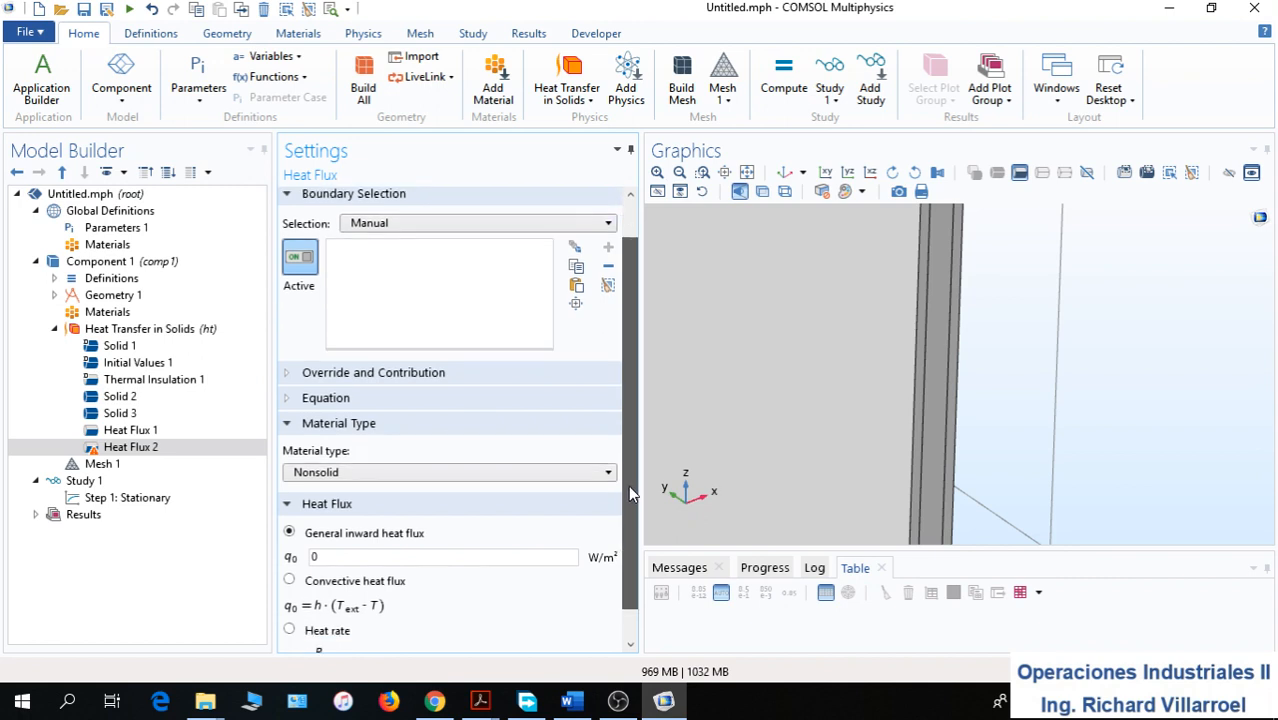
scroll(629, 485, up, 2)
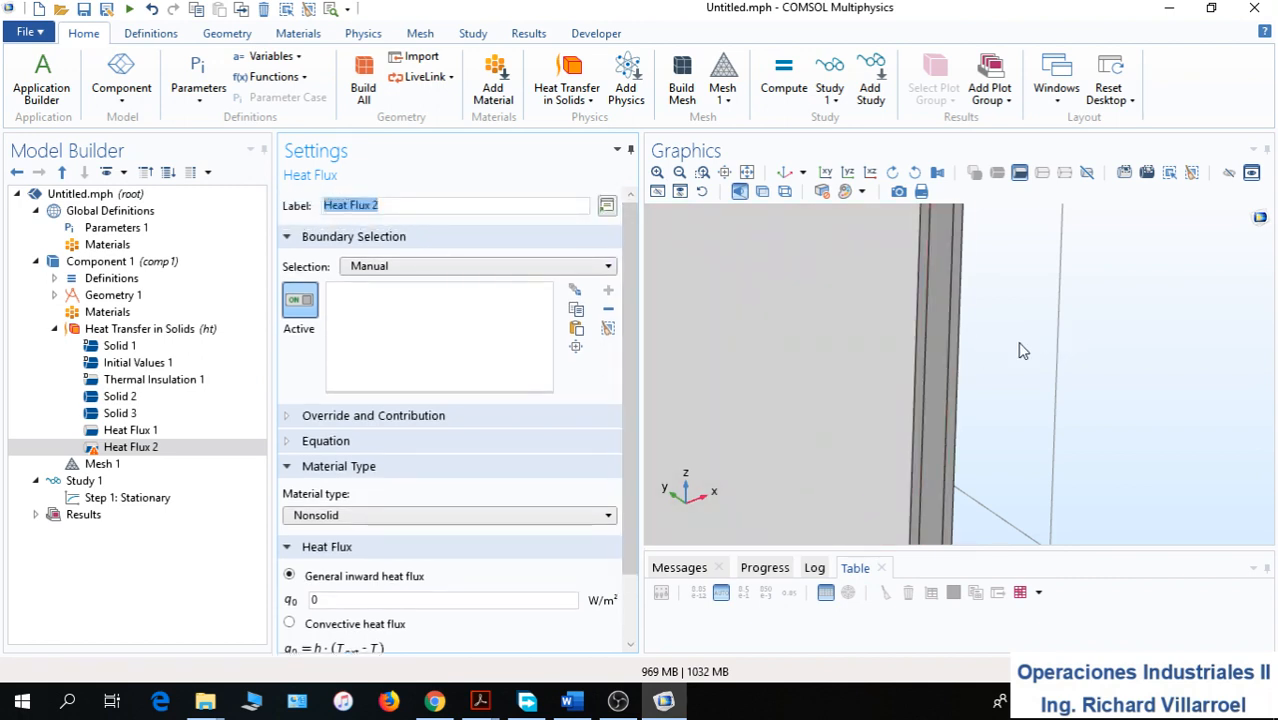
click(747, 173)
drag(1064, 408, 928, 438)
click(962, 343)
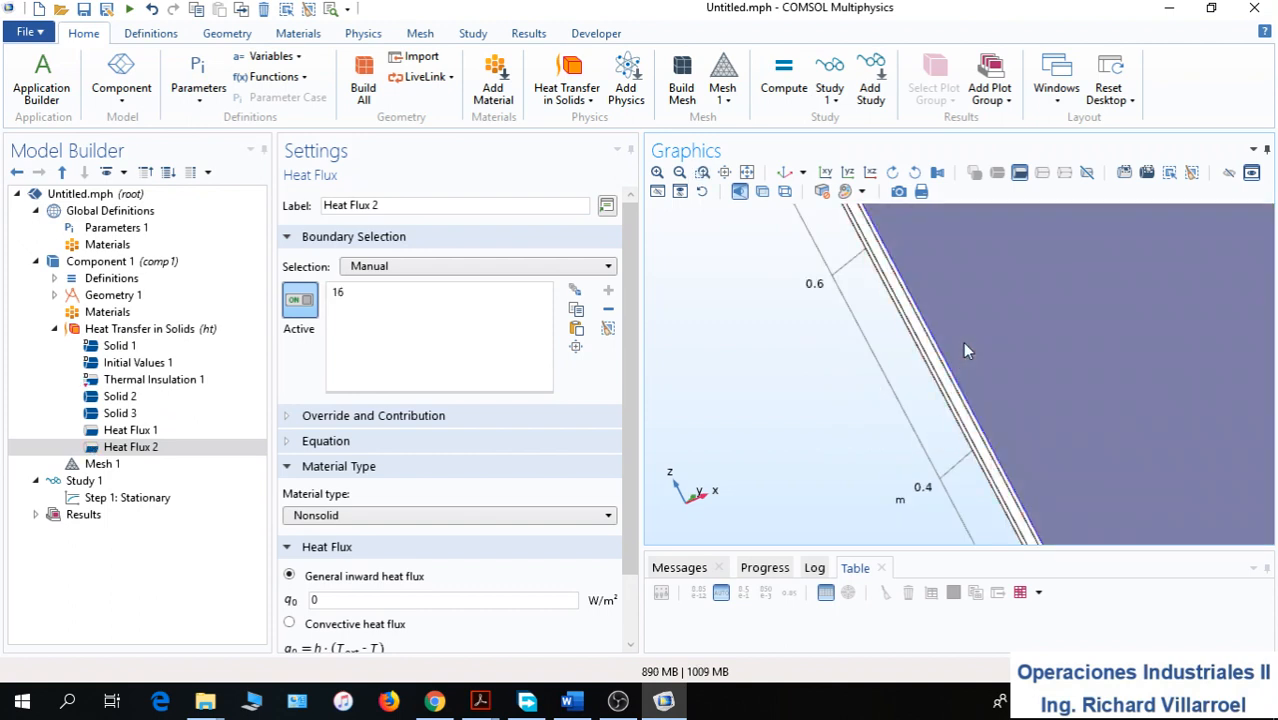
Make the outer face's heat flux convective, with a heat transfer coefficient of 40 W/(m²·K) and an external temperature of -10 [degC]
drag(639, 382, 638, 548)
click(300, 548)
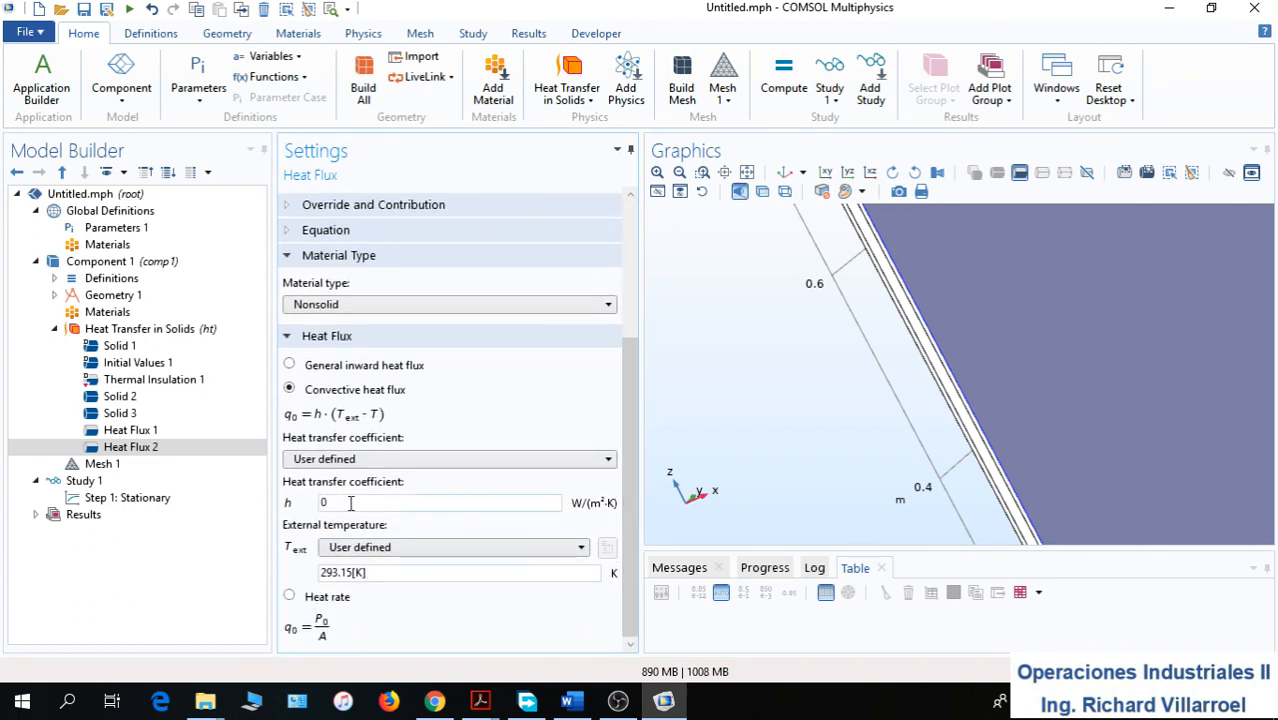
drag(350, 502, 288, 498)
text(40)
click(377, 571)
drag(377, 571, 294, 578)
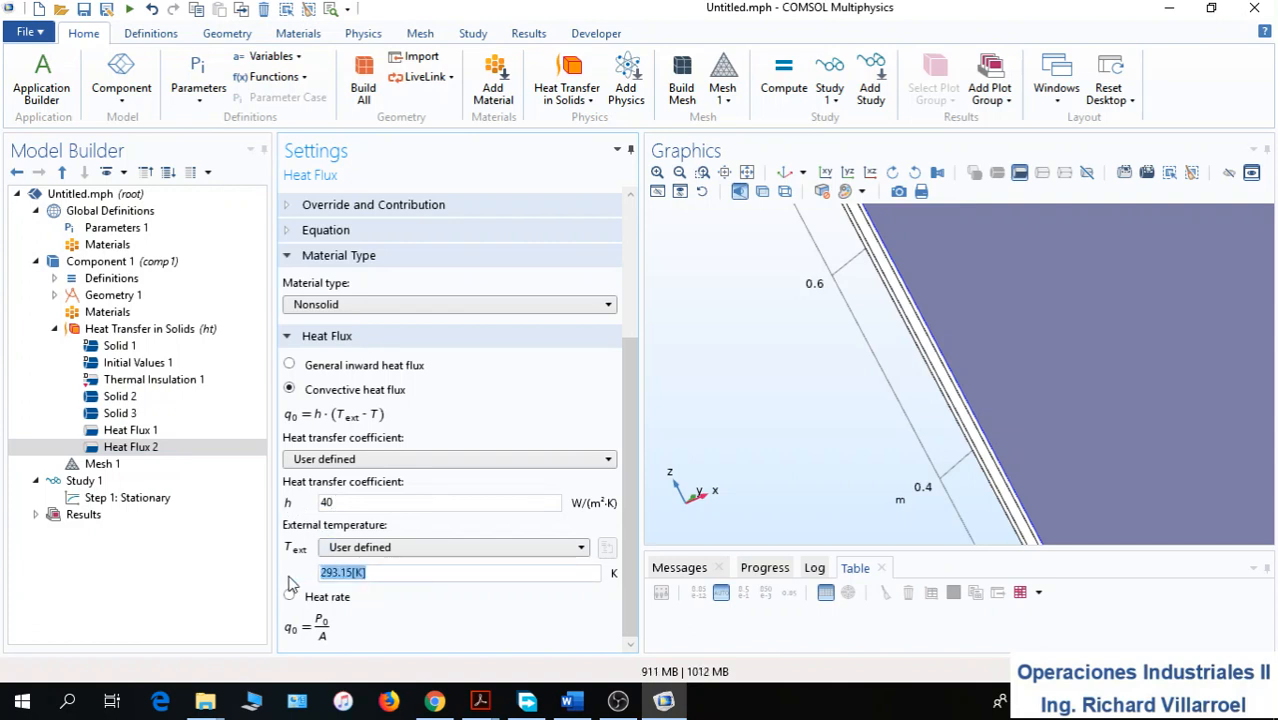
text(-10)
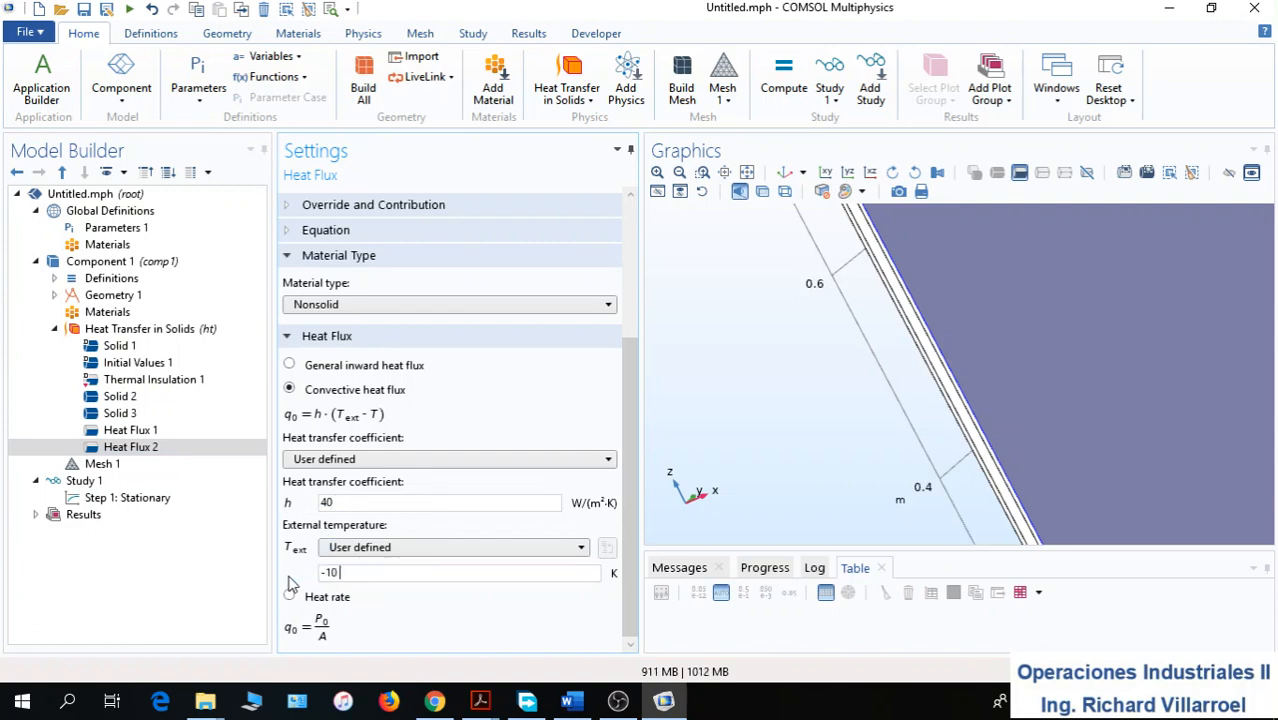
text( [degC)
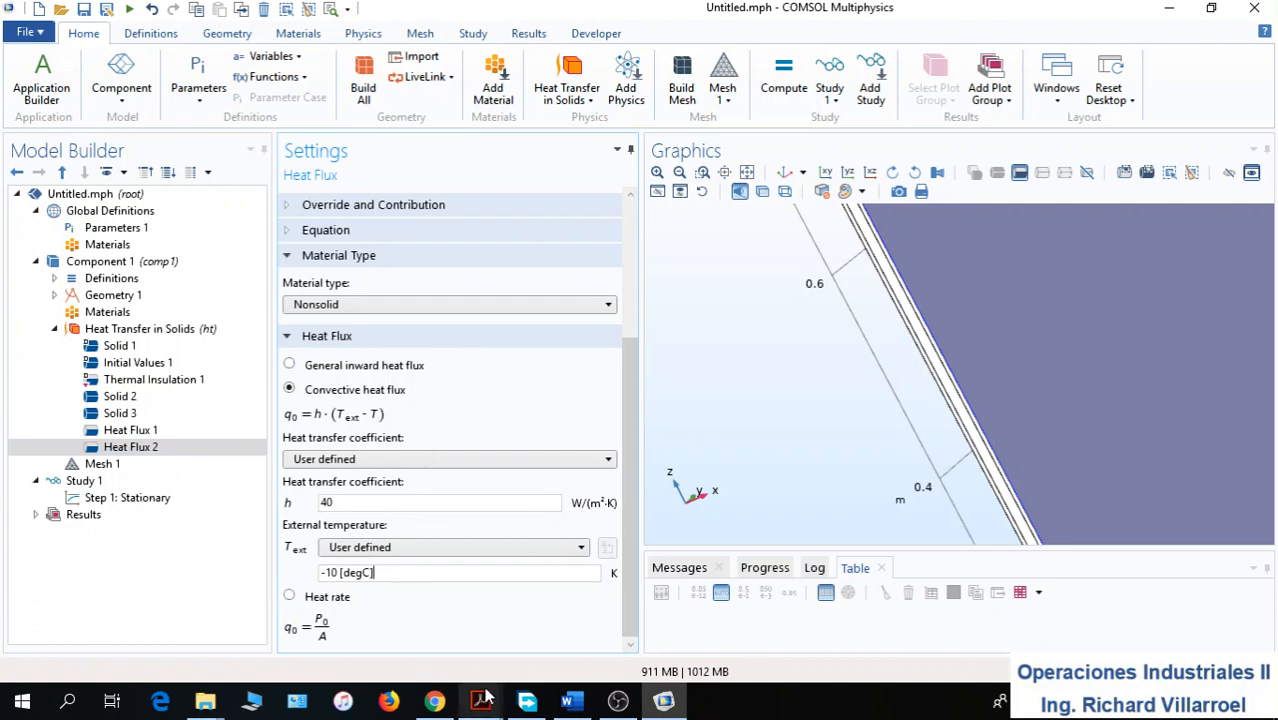
Switch to Acrobat to reread the statement and figure of Example 3-3, and return to COMSOL
mouse_move(488, 700)
click(580, 625)
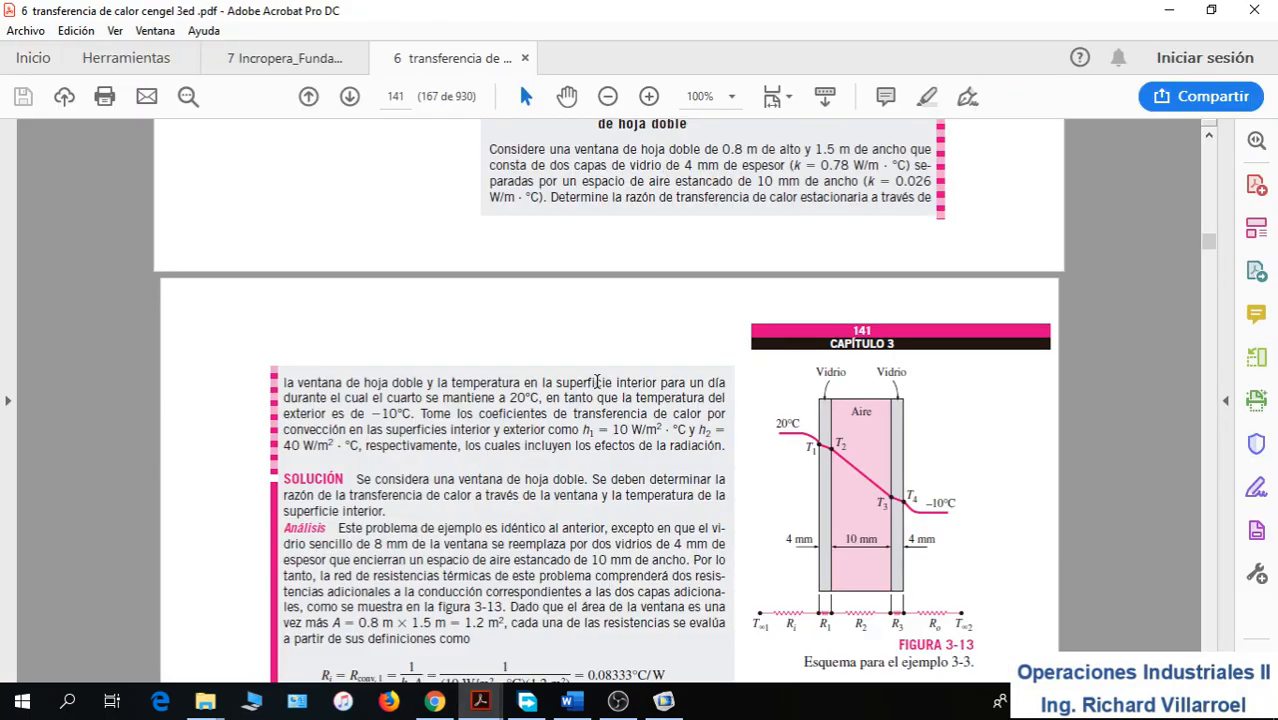
scroll(606, 382, up, 1)
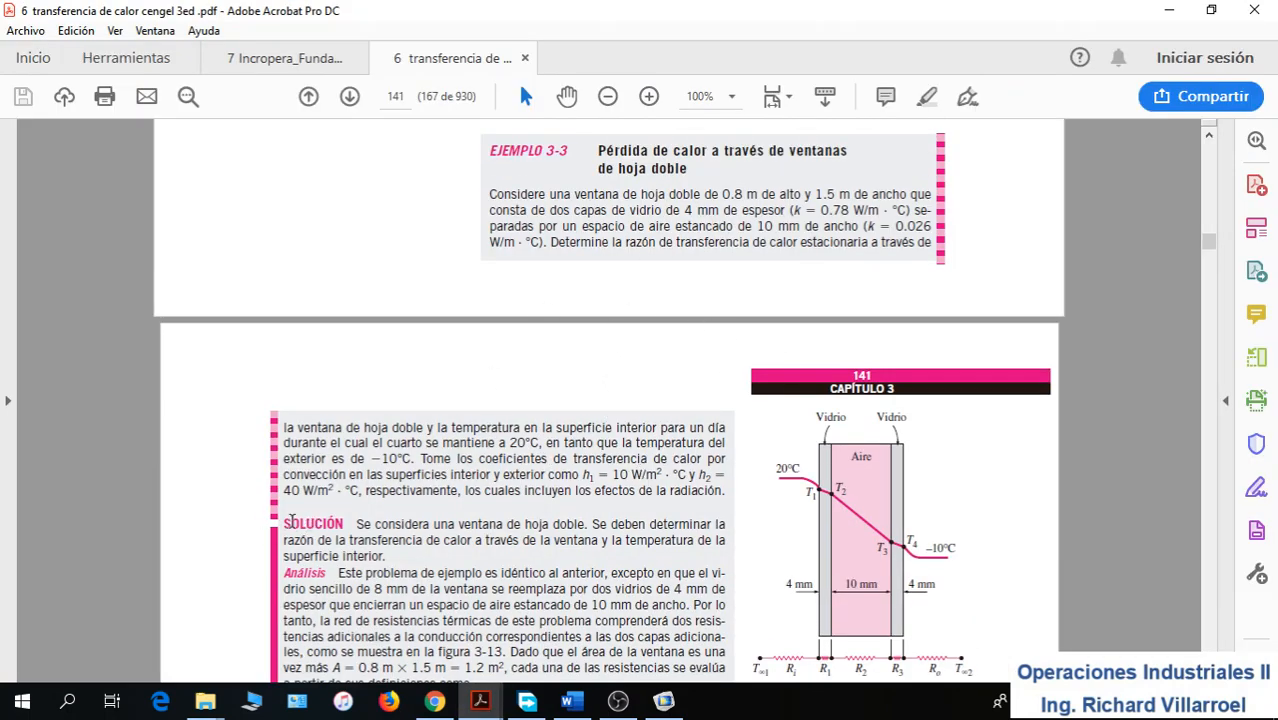
click(663, 701)
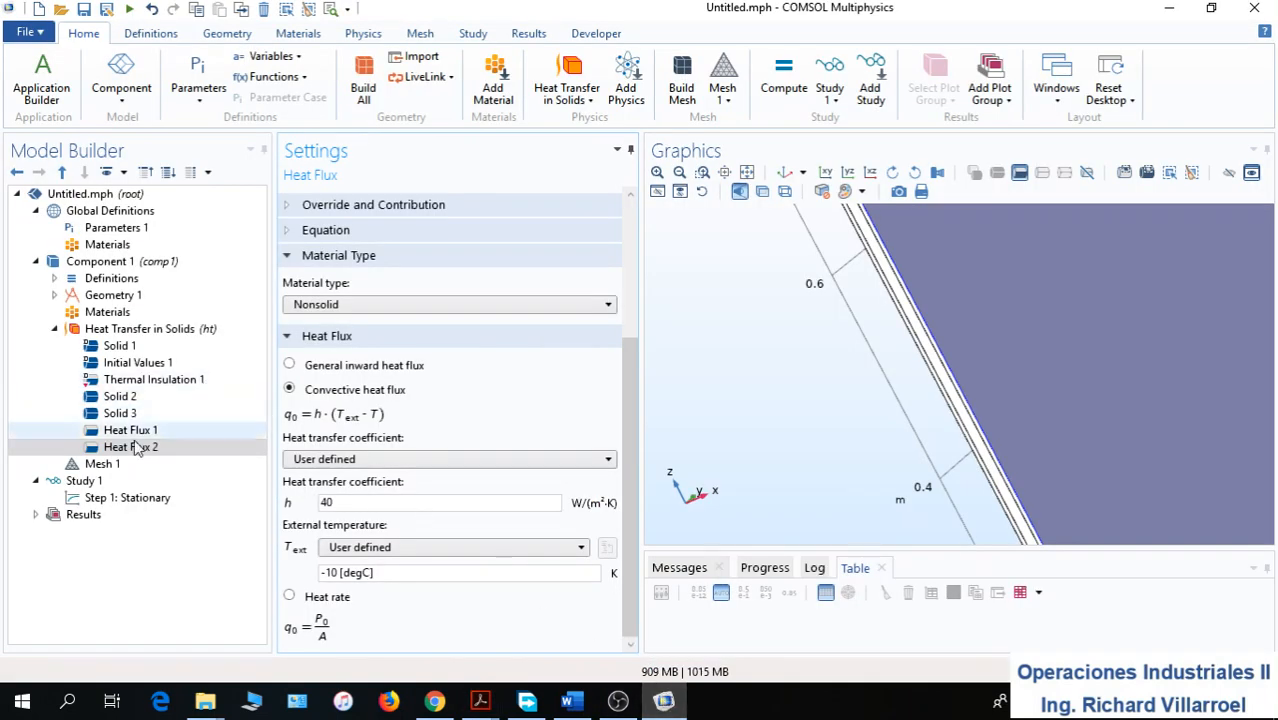
Compute Study 1 and show the whole window's temperature plot in the default 3D view
click(80, 481)
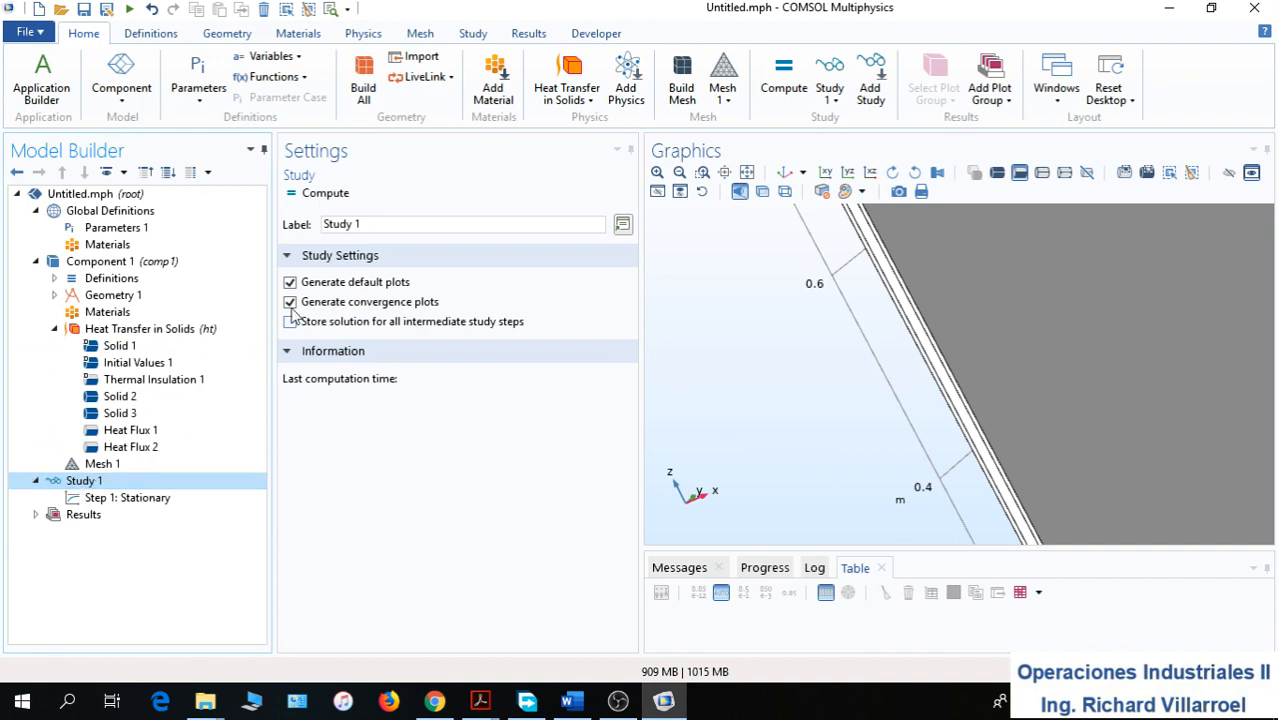
click(345, 198)
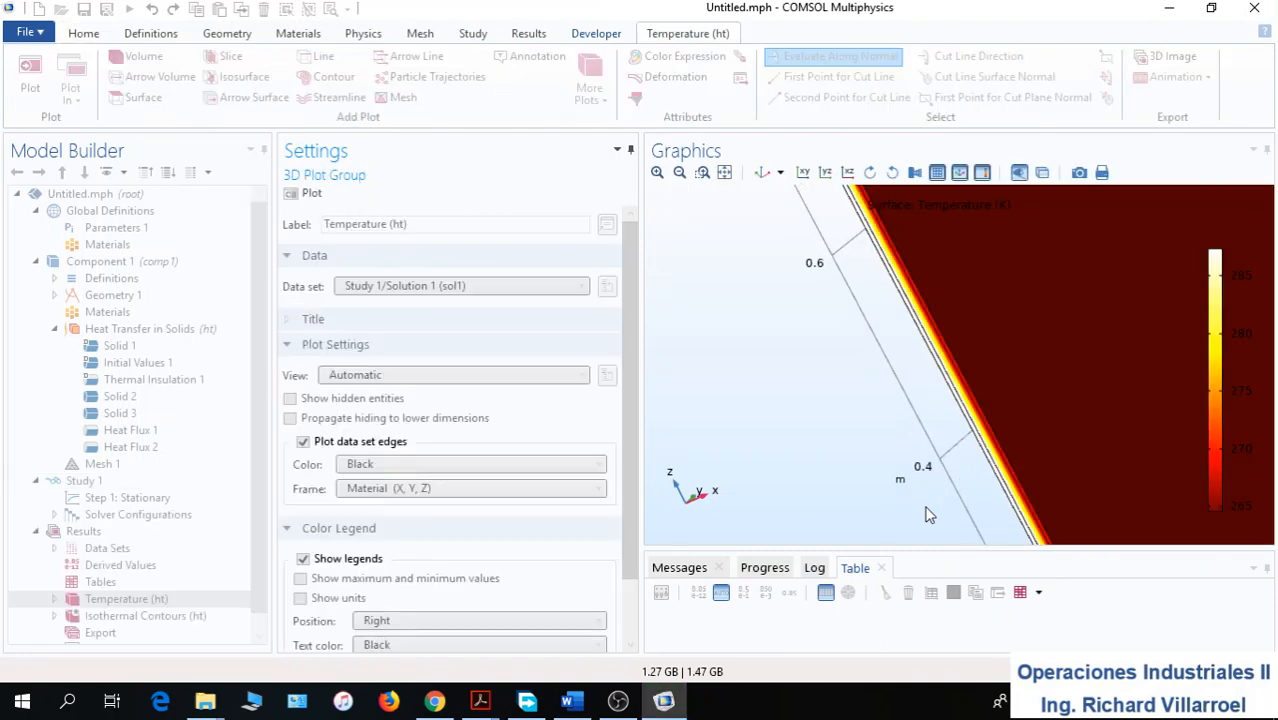
click(766, 176)
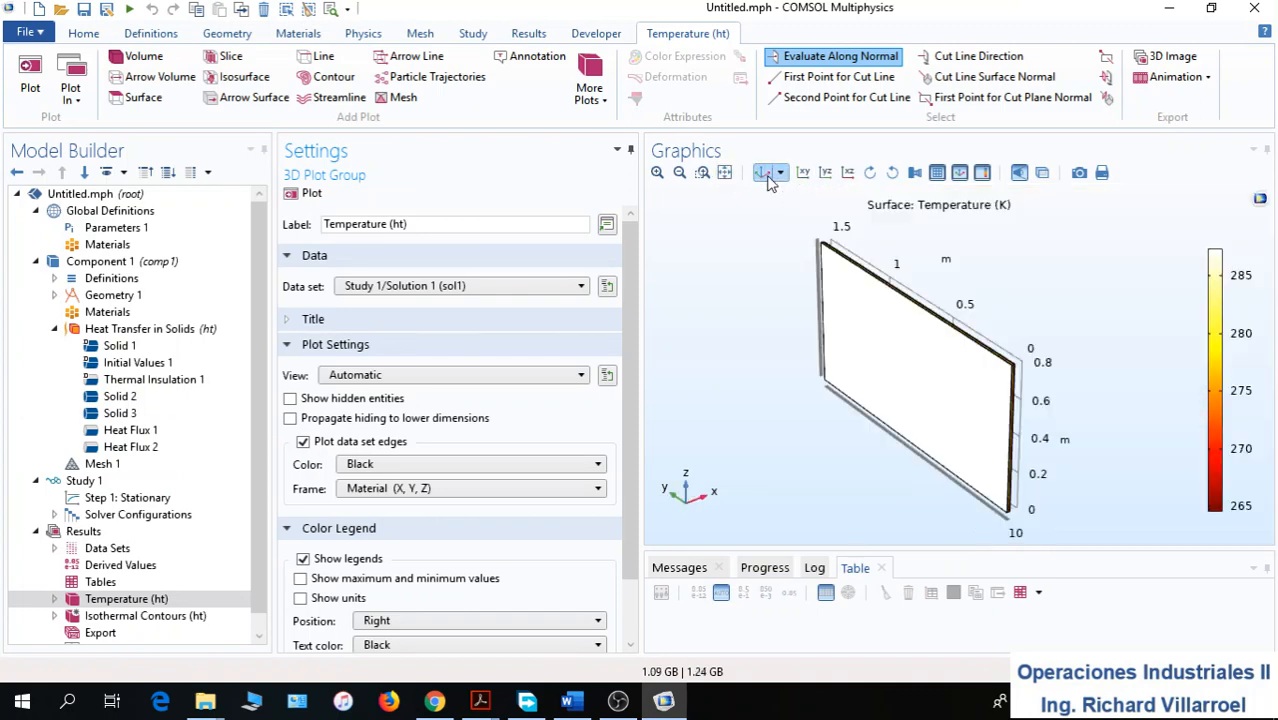
Add a Surface Average under Derived Values and assign it to the outer glass face, boundary 16
click(703, 173)
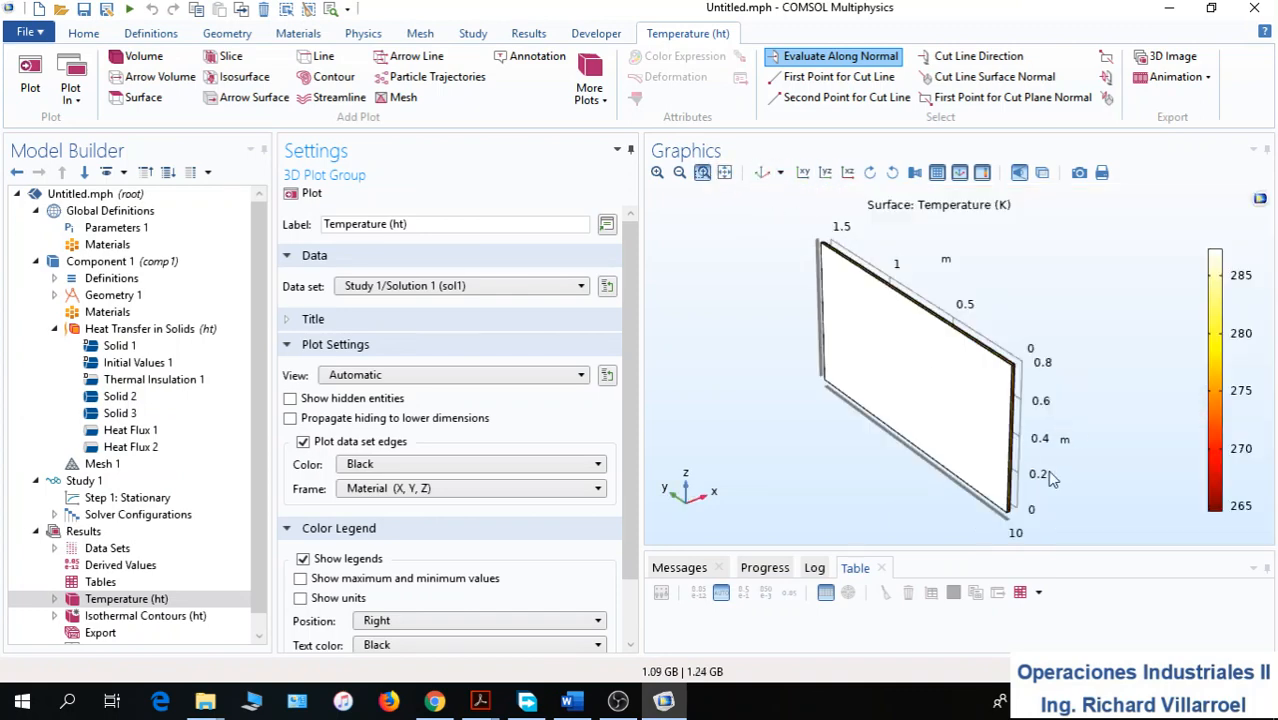
drag(986, 469, 1029, 522)
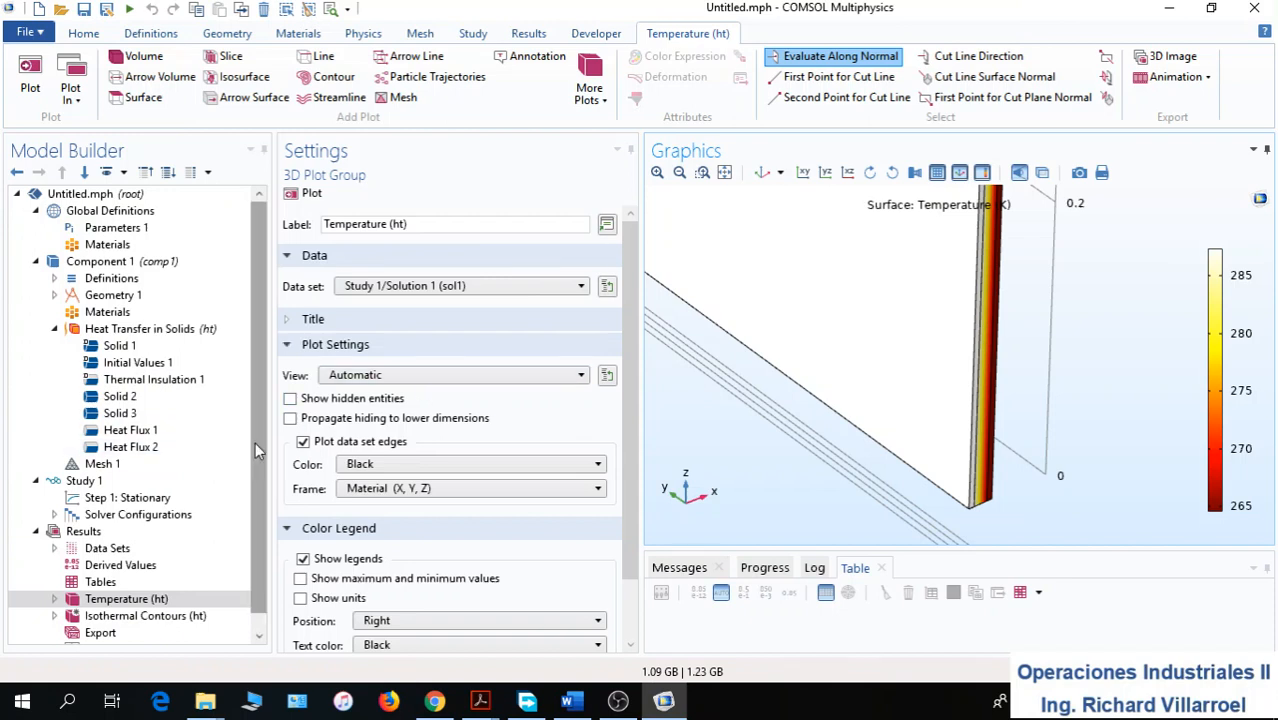
scroll(256, 485, down, 1)
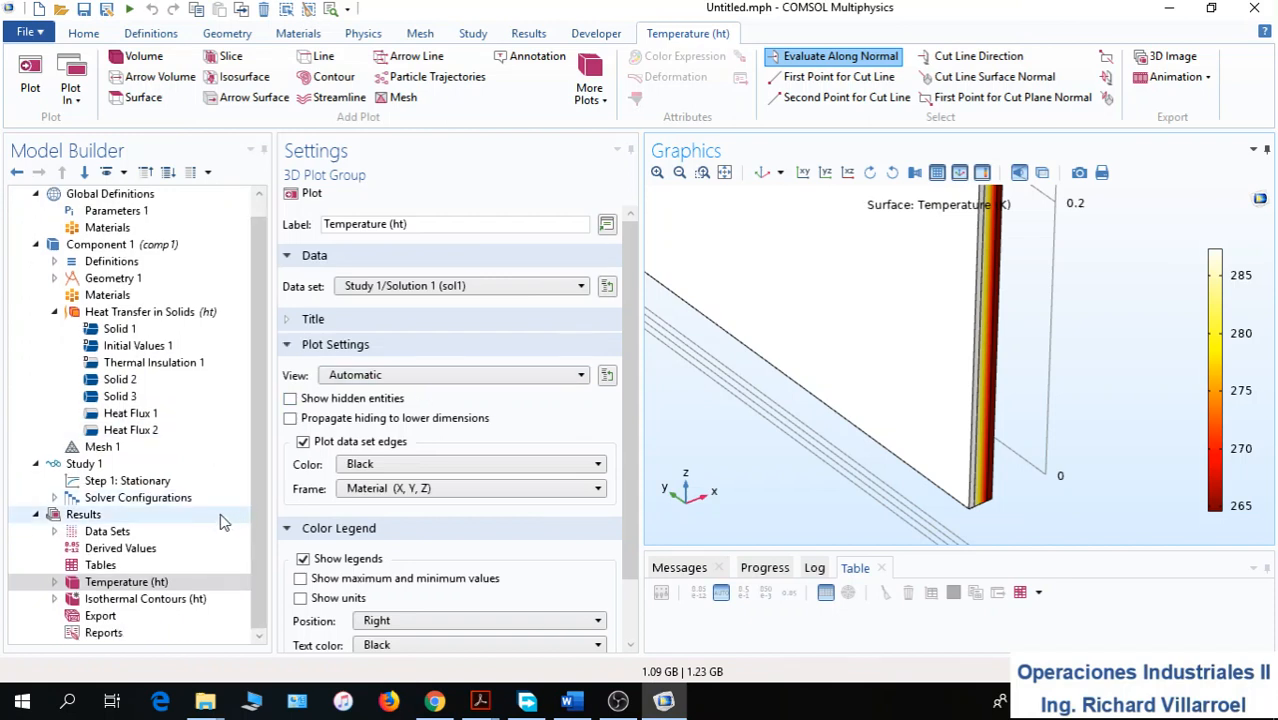
click(115, 549)
right_click(115, 549)
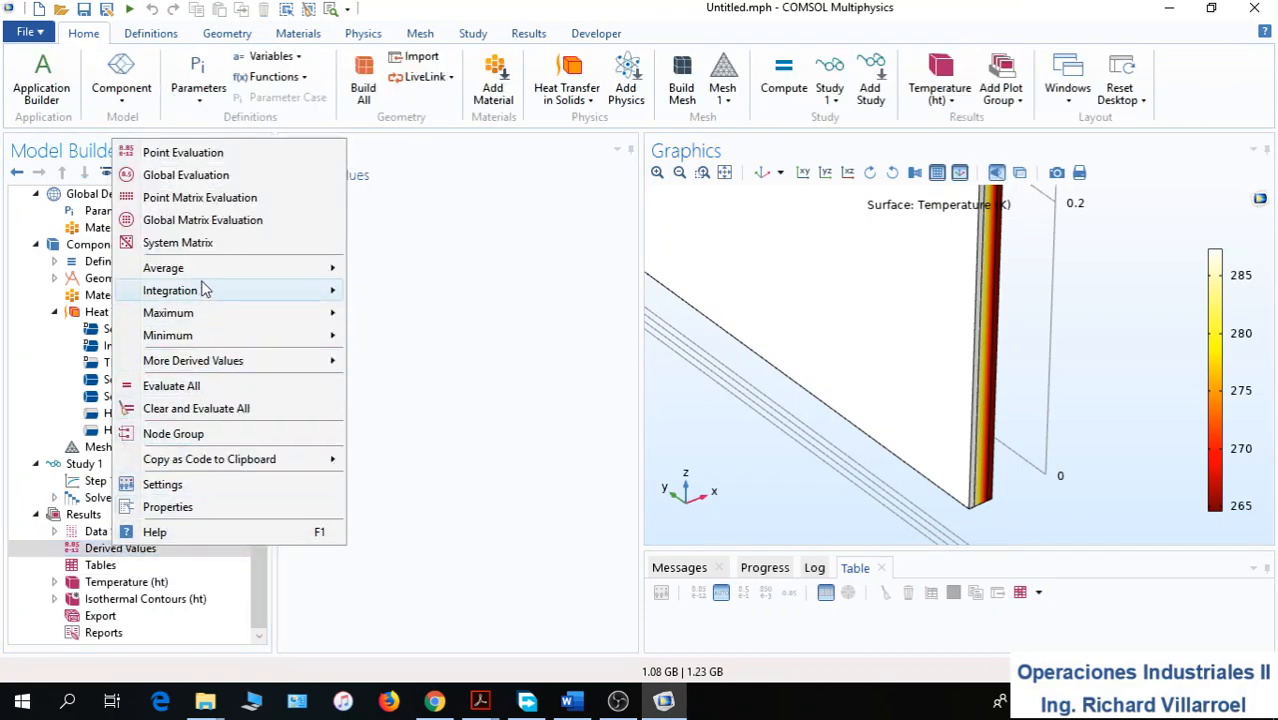
mouse_move(203, 268)
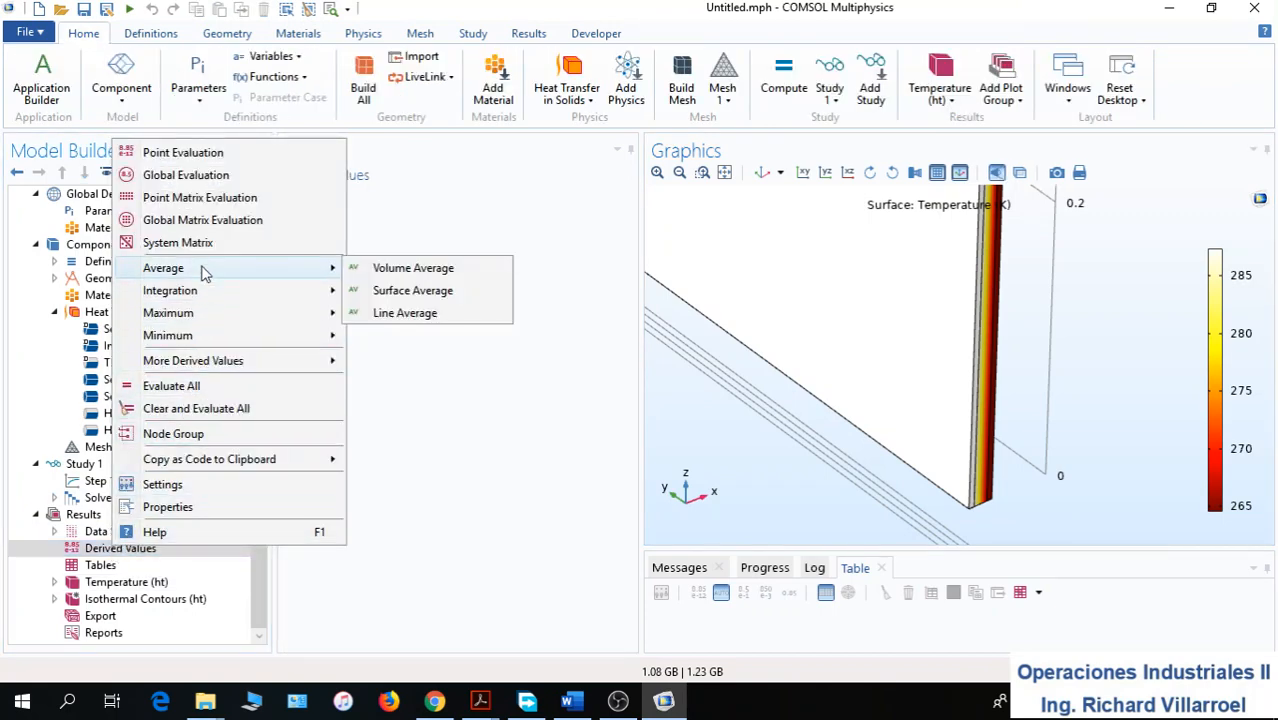
click(437, 291)
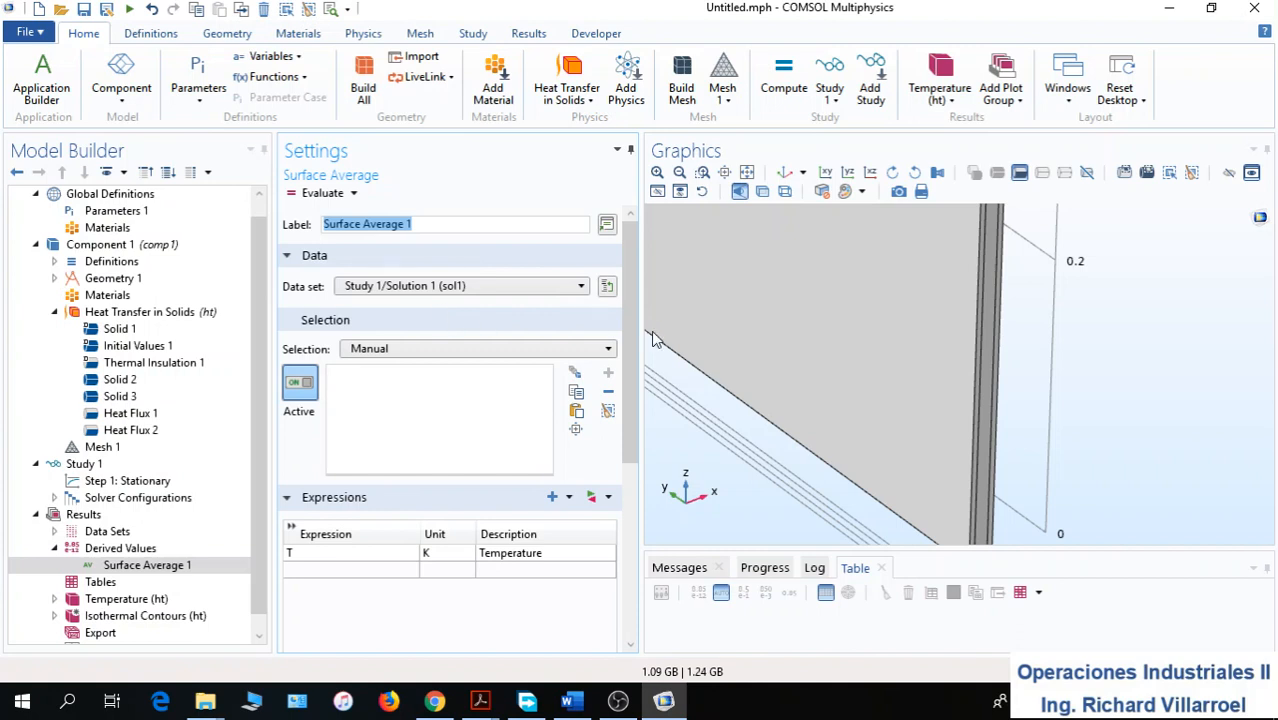
click(1119, 349)
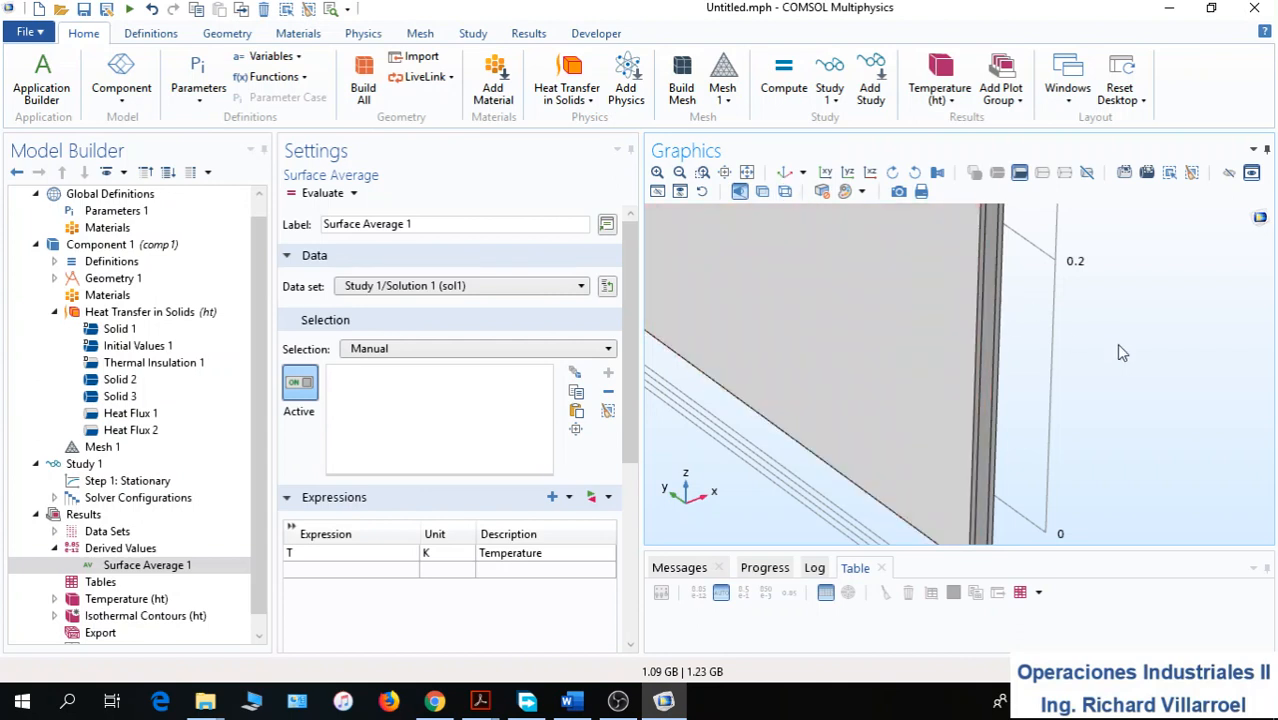
drag(1119, 352, 1036, 357)
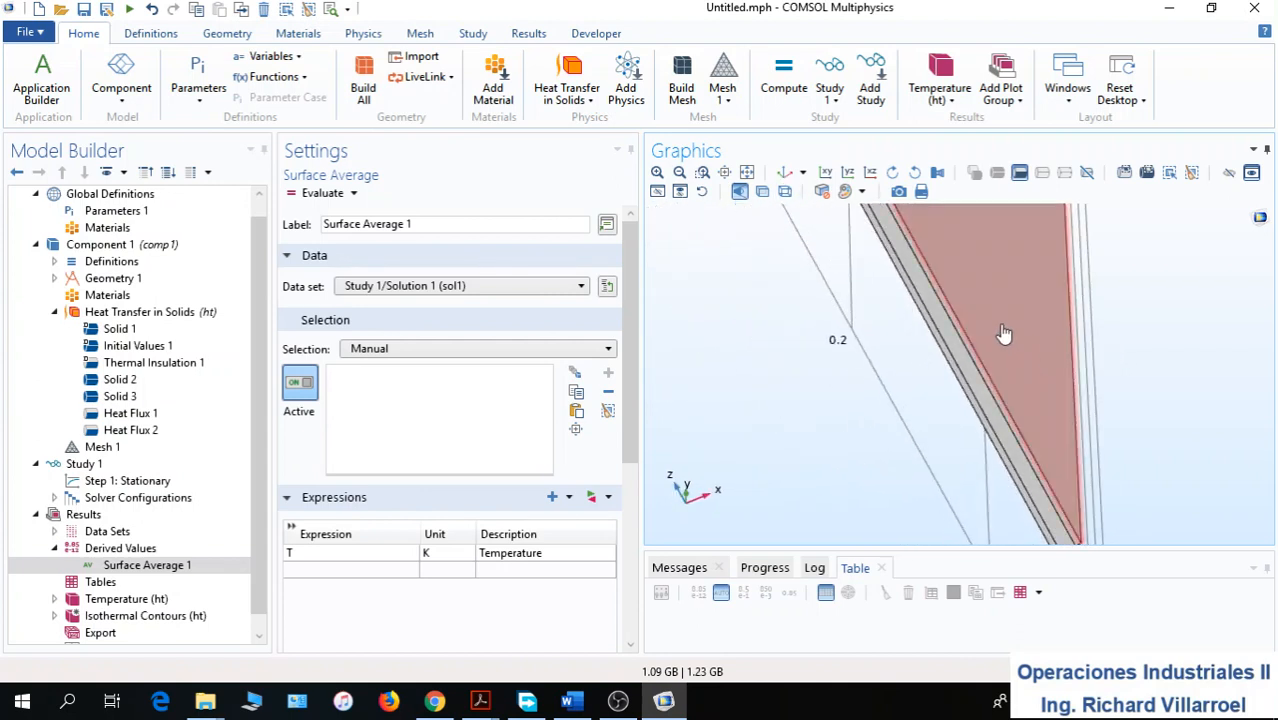
click(1003, 333)
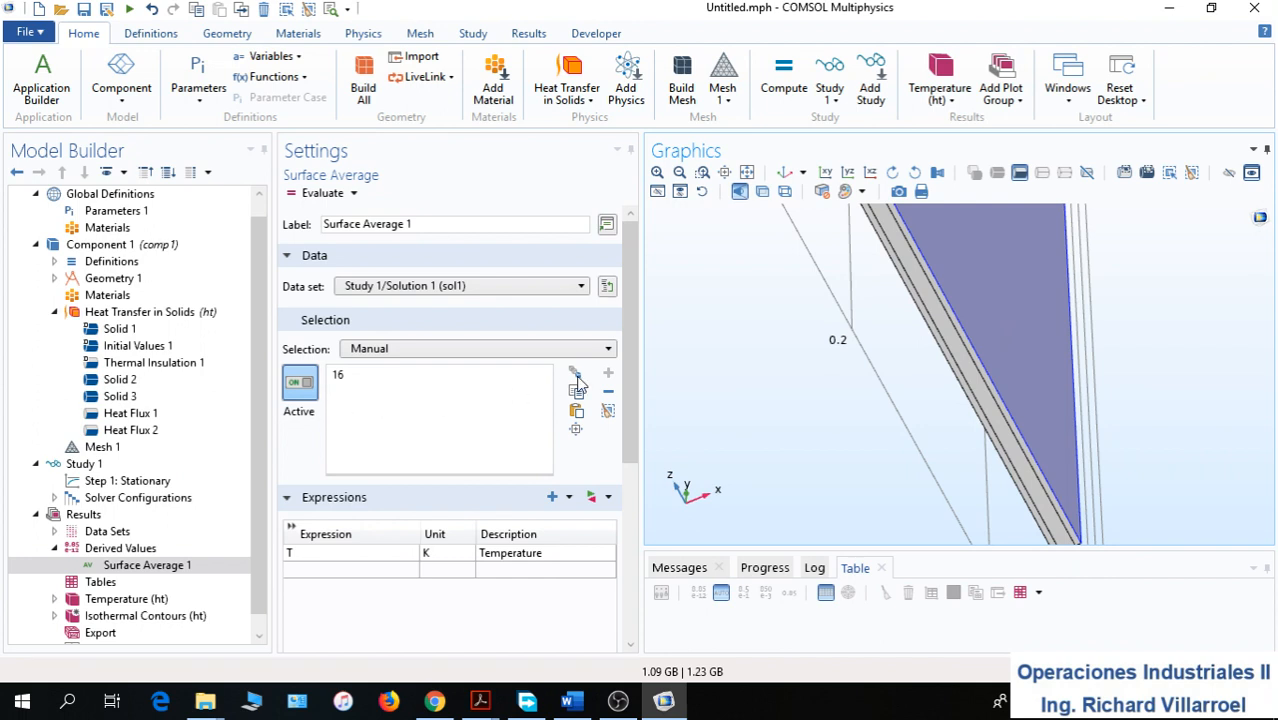
Replace the surface average's expression with the normal conductive heat flux, ht.ndflux, from the Heat Transfer in Solids boundary fluxes
mouse_move(630, 364)
mouse_down()
mouse_move(630, 458)
mouse_move(628, 359)
mouse_up()
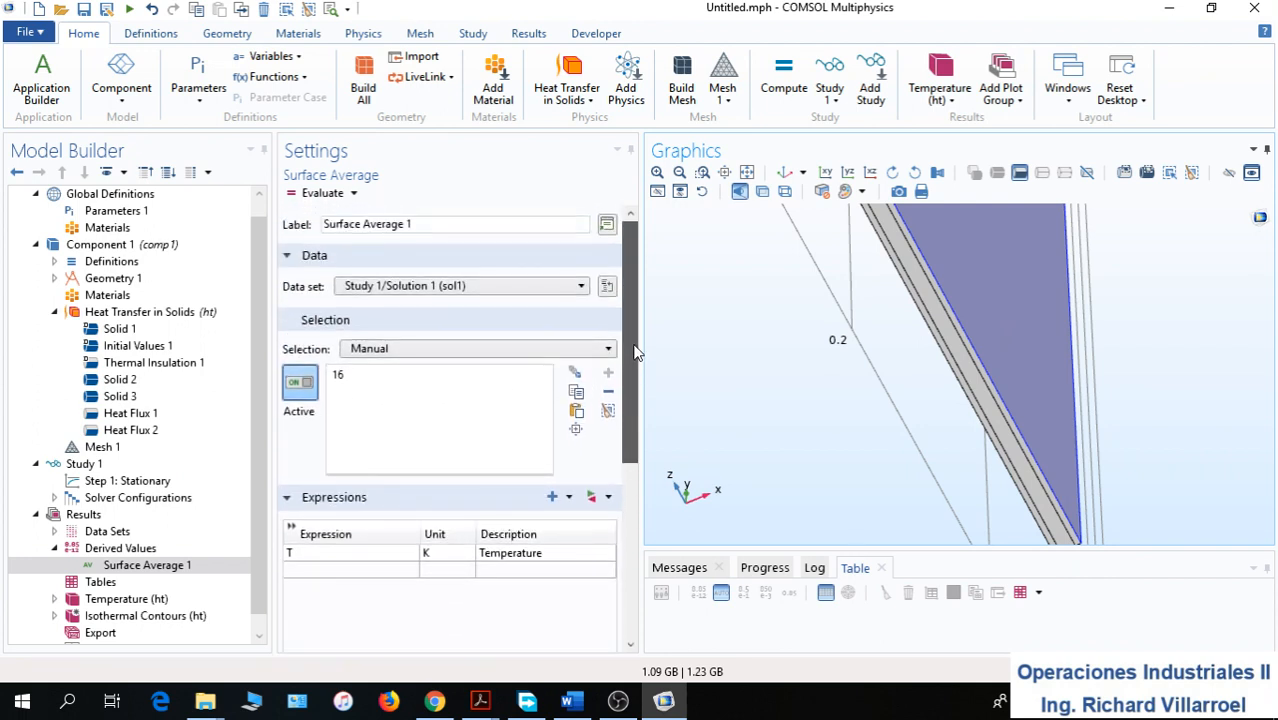
click(593, 496)
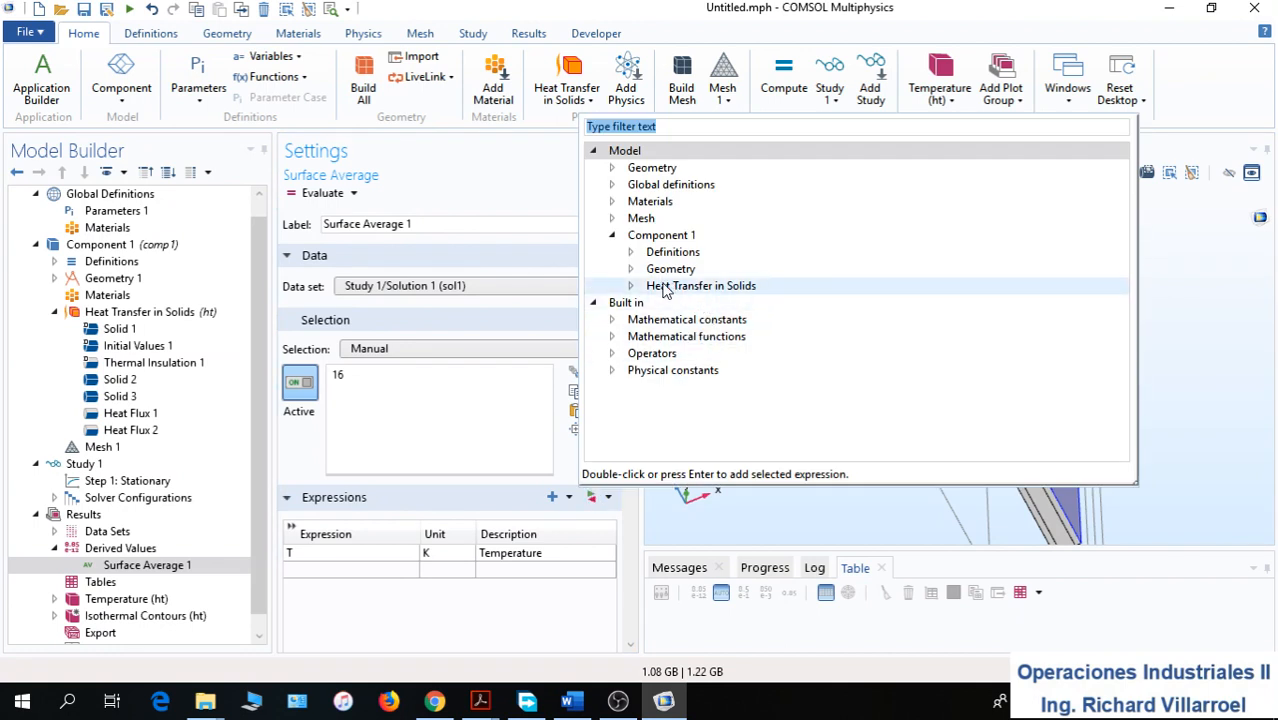
click(630, 286)
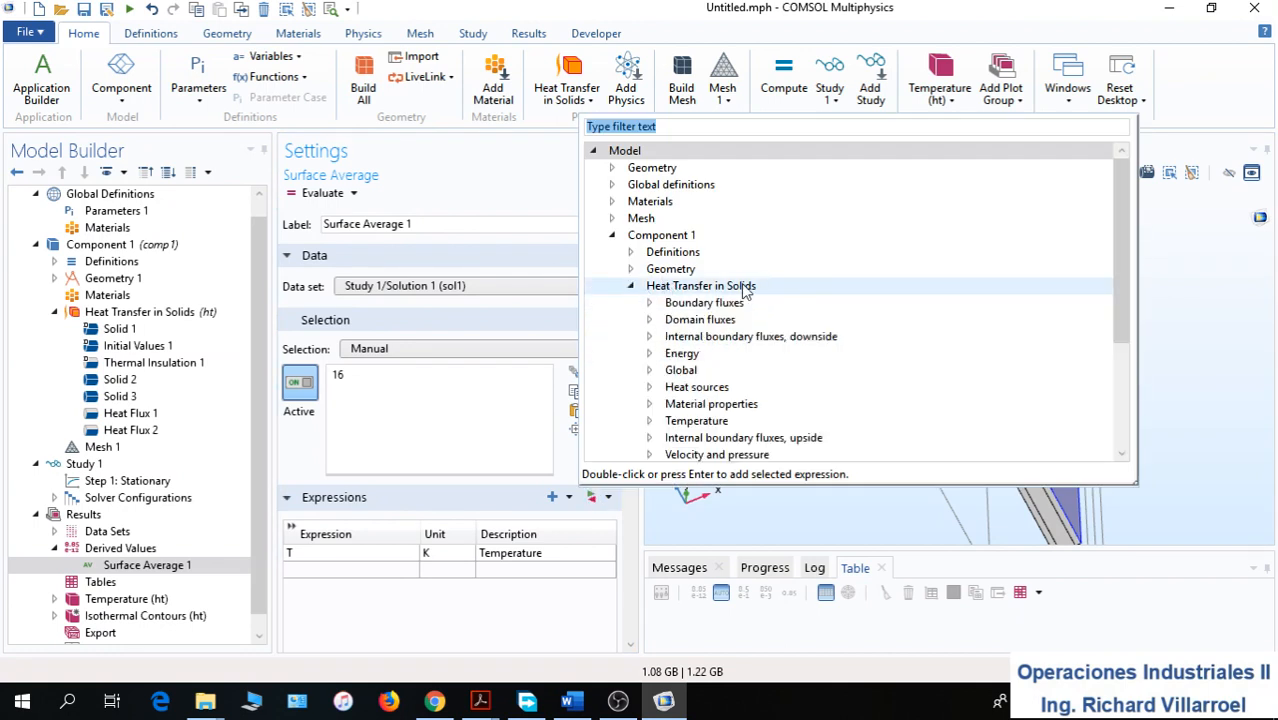
click(649, 302)
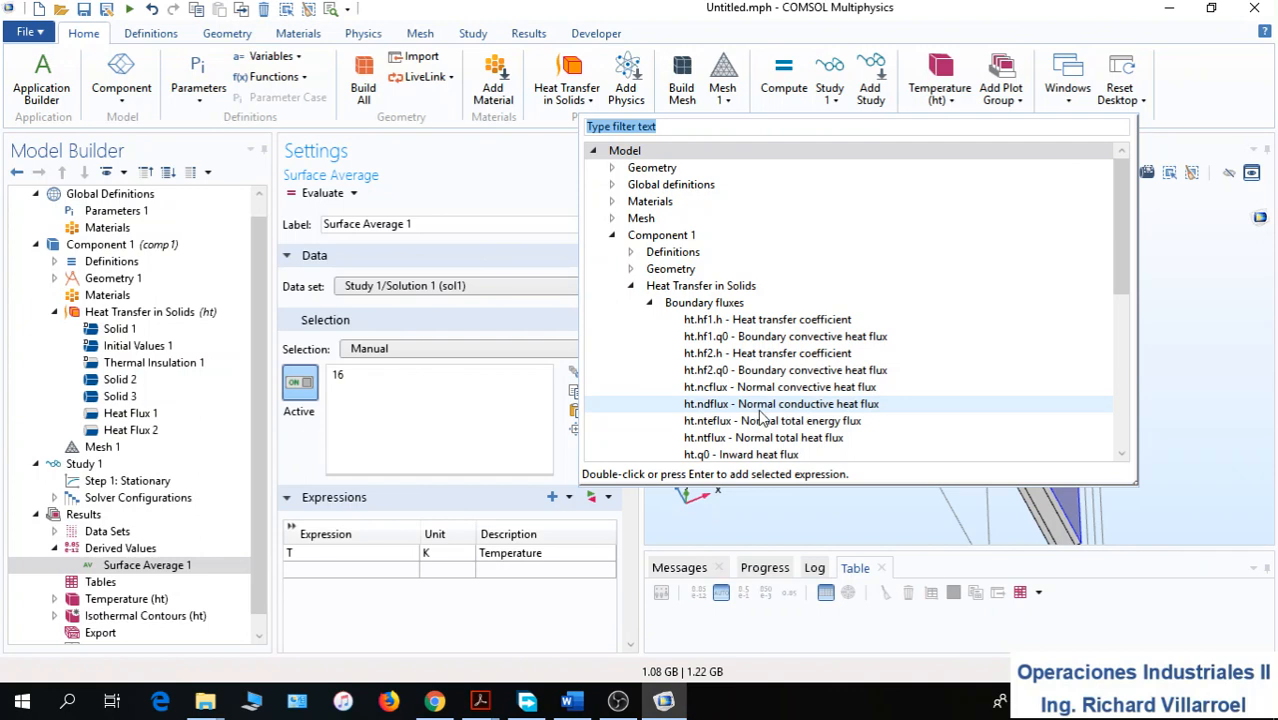
click(708, 406)
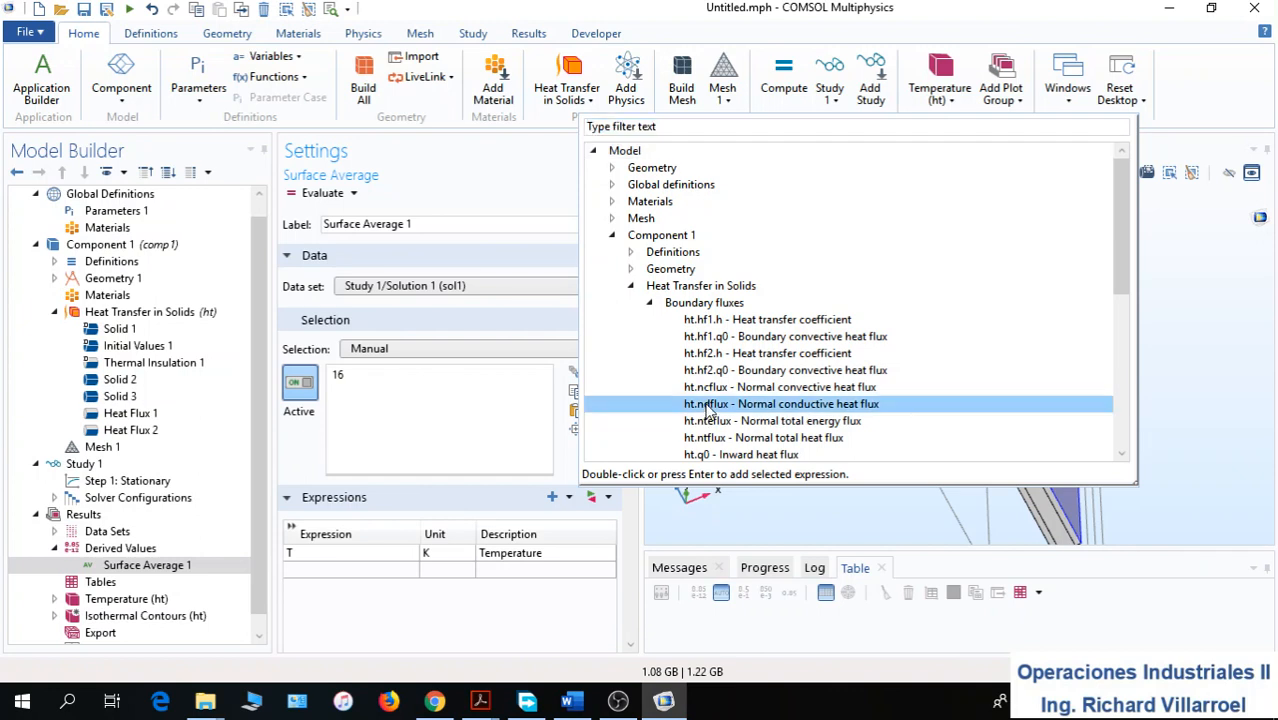
double_click(708, 406)
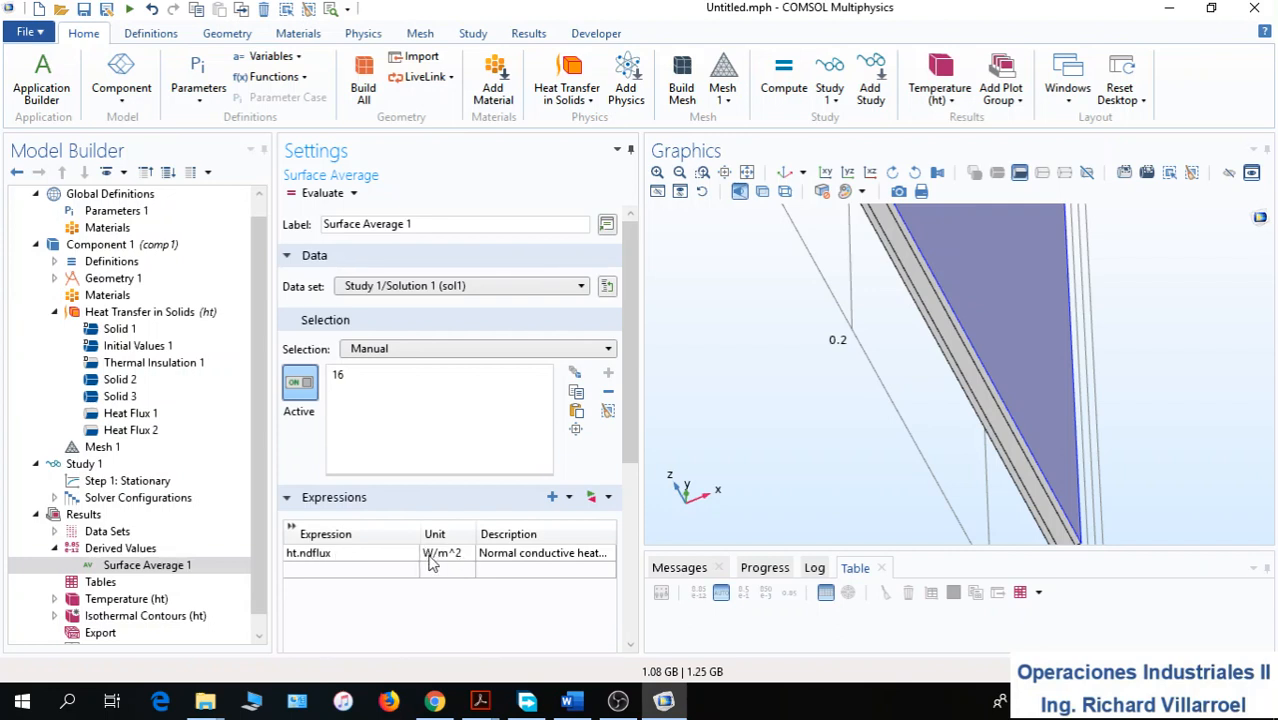
Multiply the heat flux expression by the window's area, making it ht.ndflux*(1.5[m])*(0.8[m])
click(348, 558)
click(340, 554)
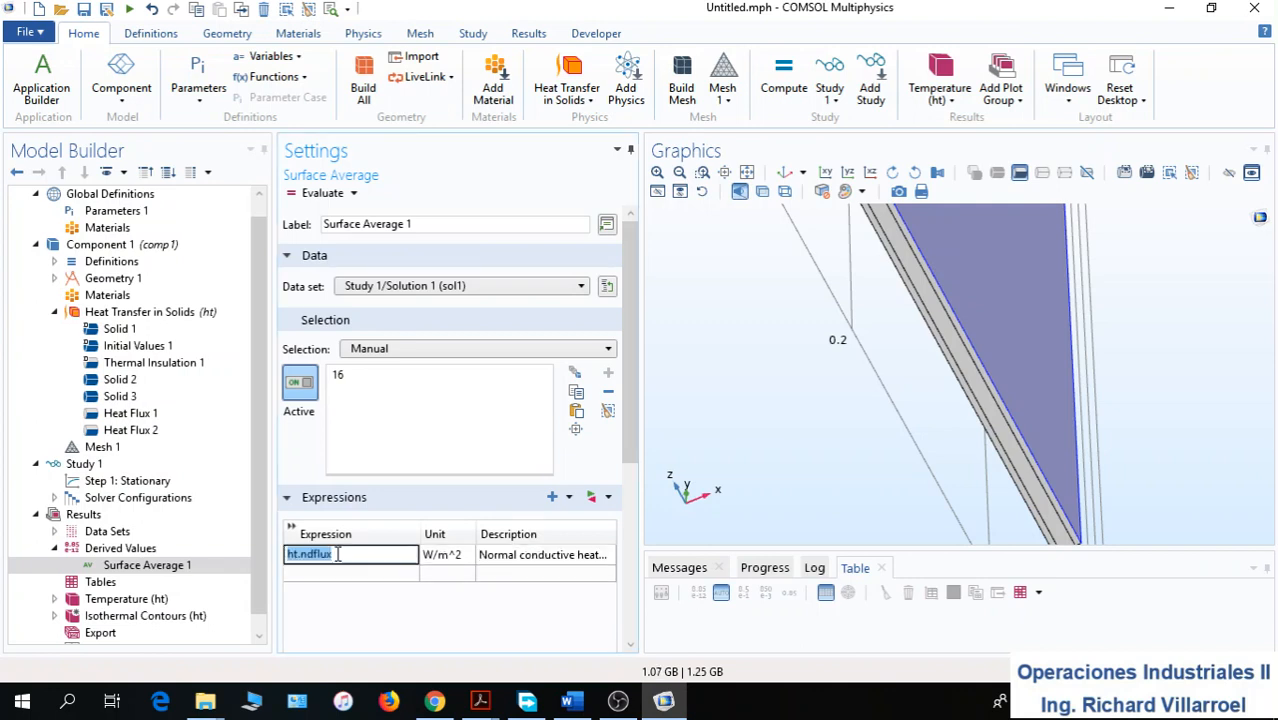
click(340, 554)
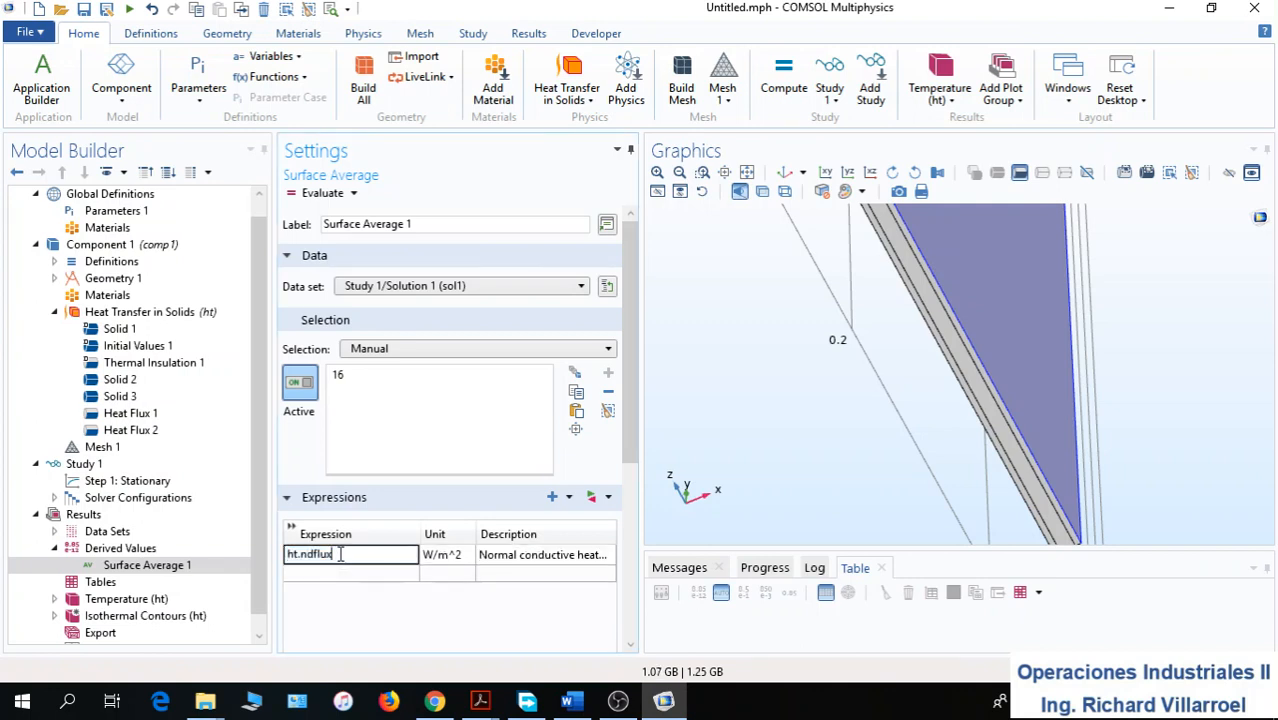
text(*)
text(m])*(0.8[m)
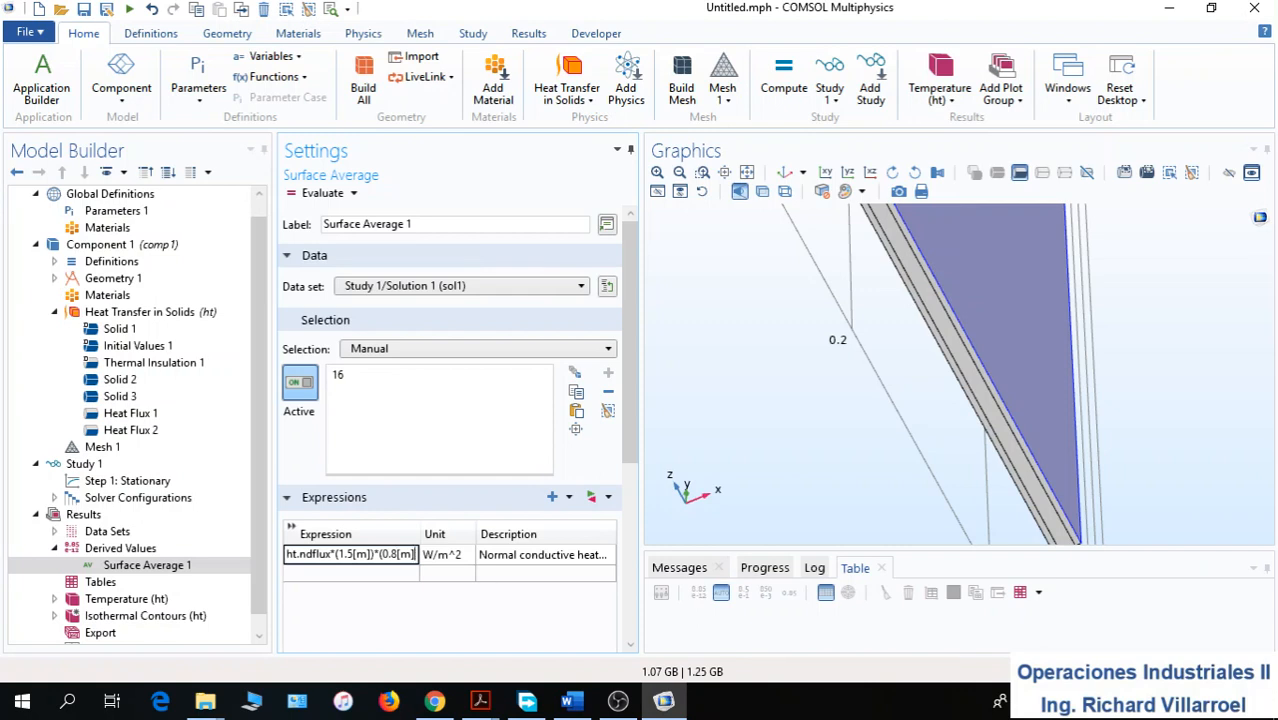
text())
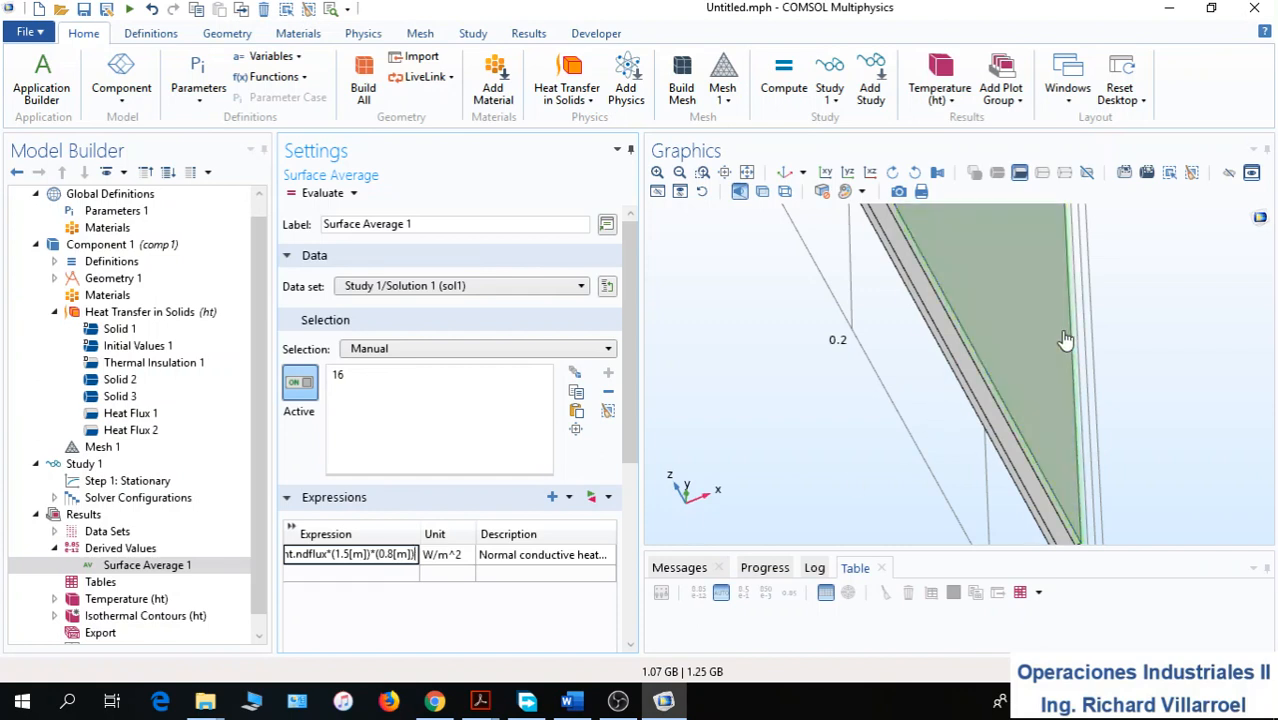
click(453, 563)
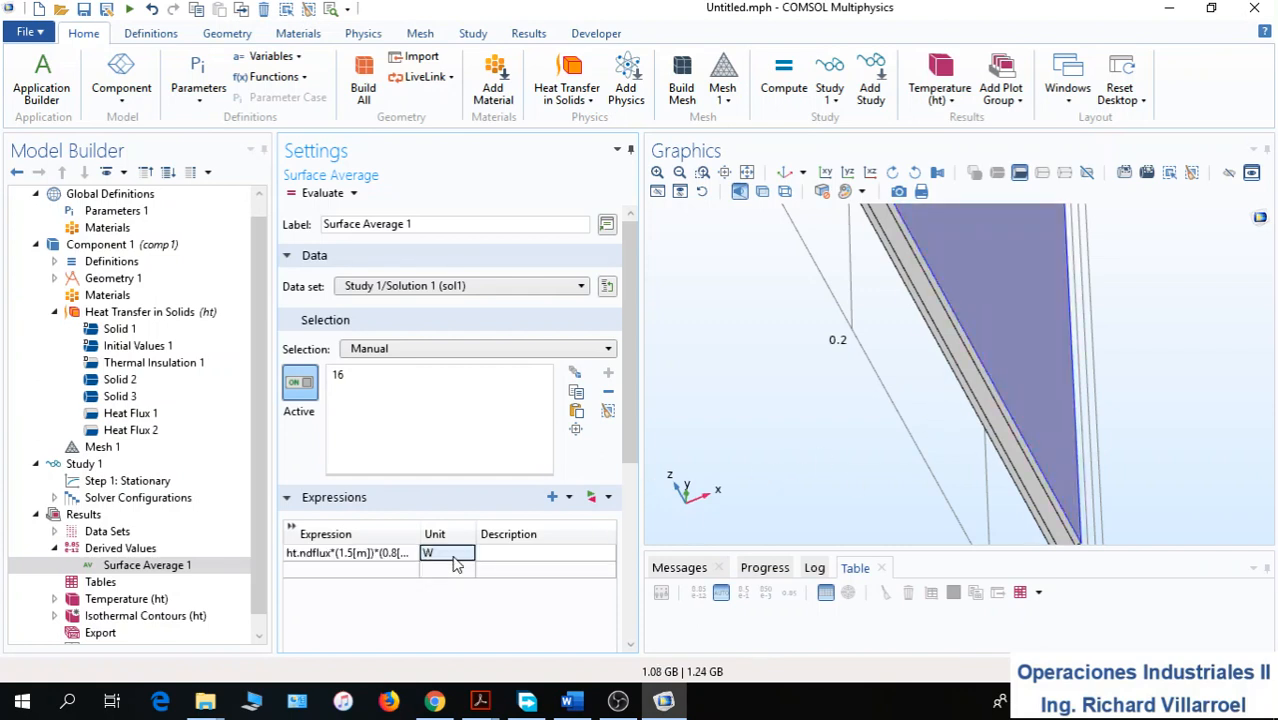
Enter Q as the expression's description and evaluate the outer face's surface average
click(512, 558)
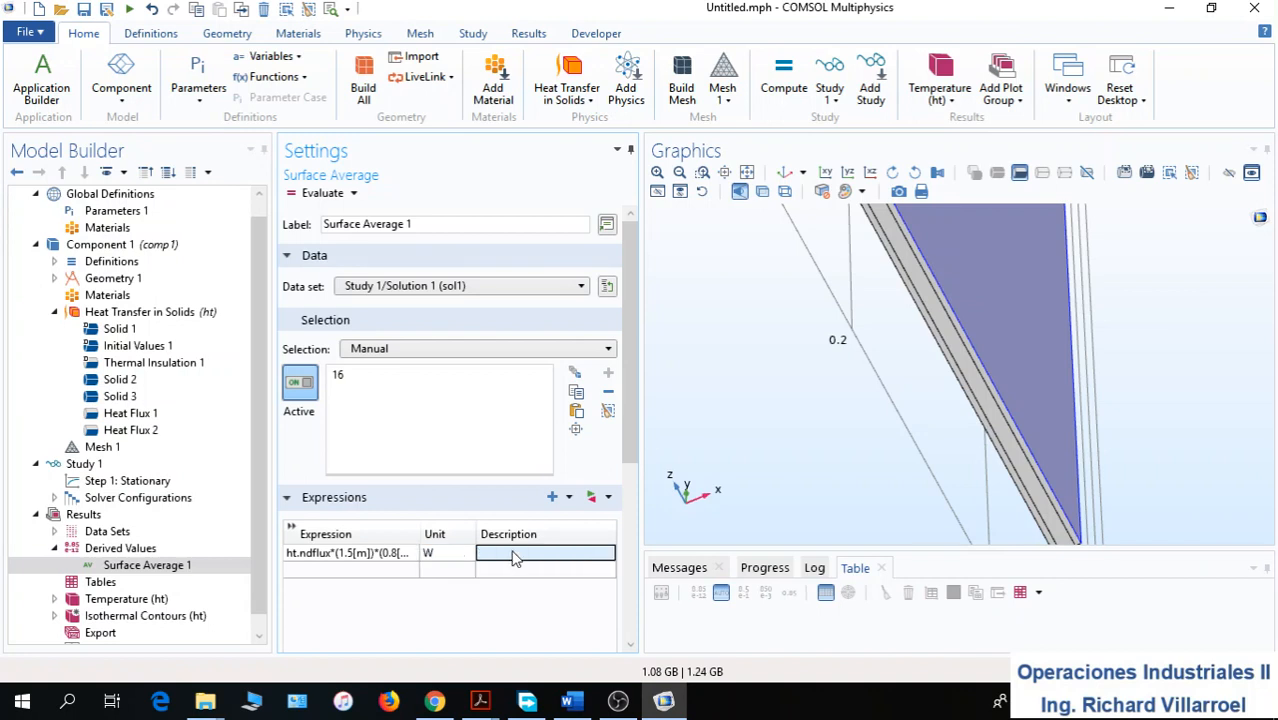
text(Q)
key(Return)
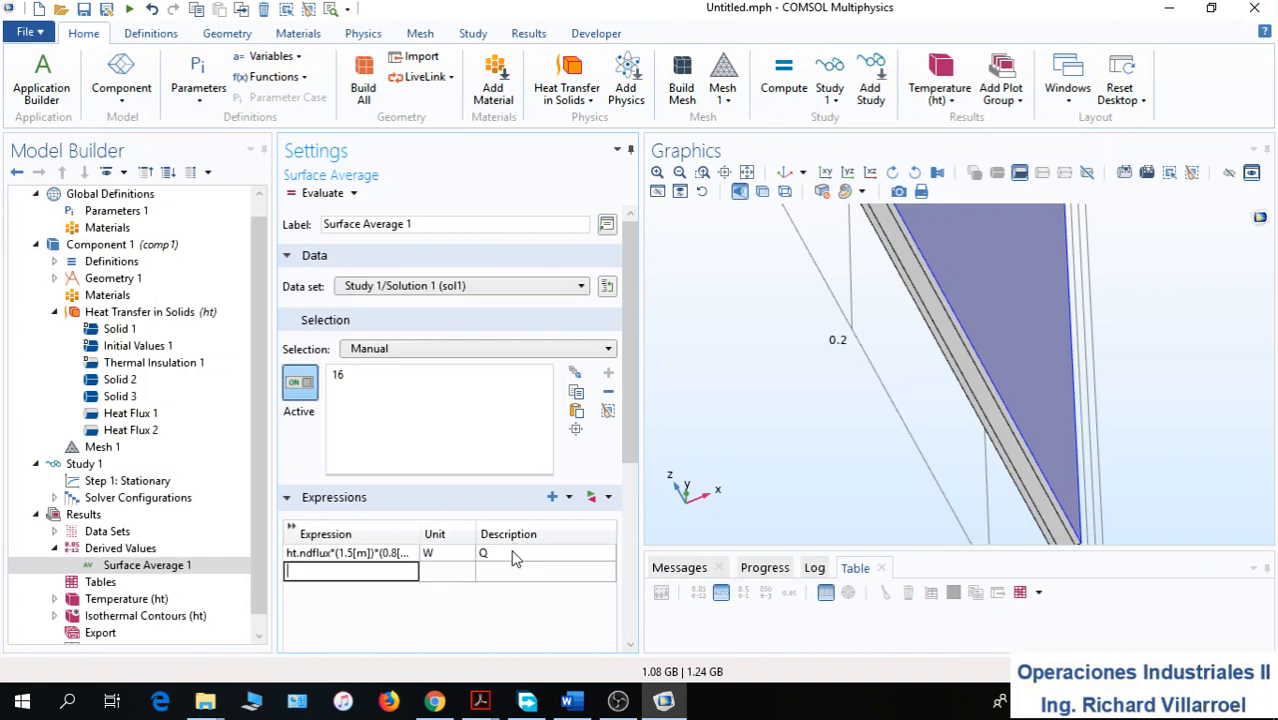
click(512, 558)
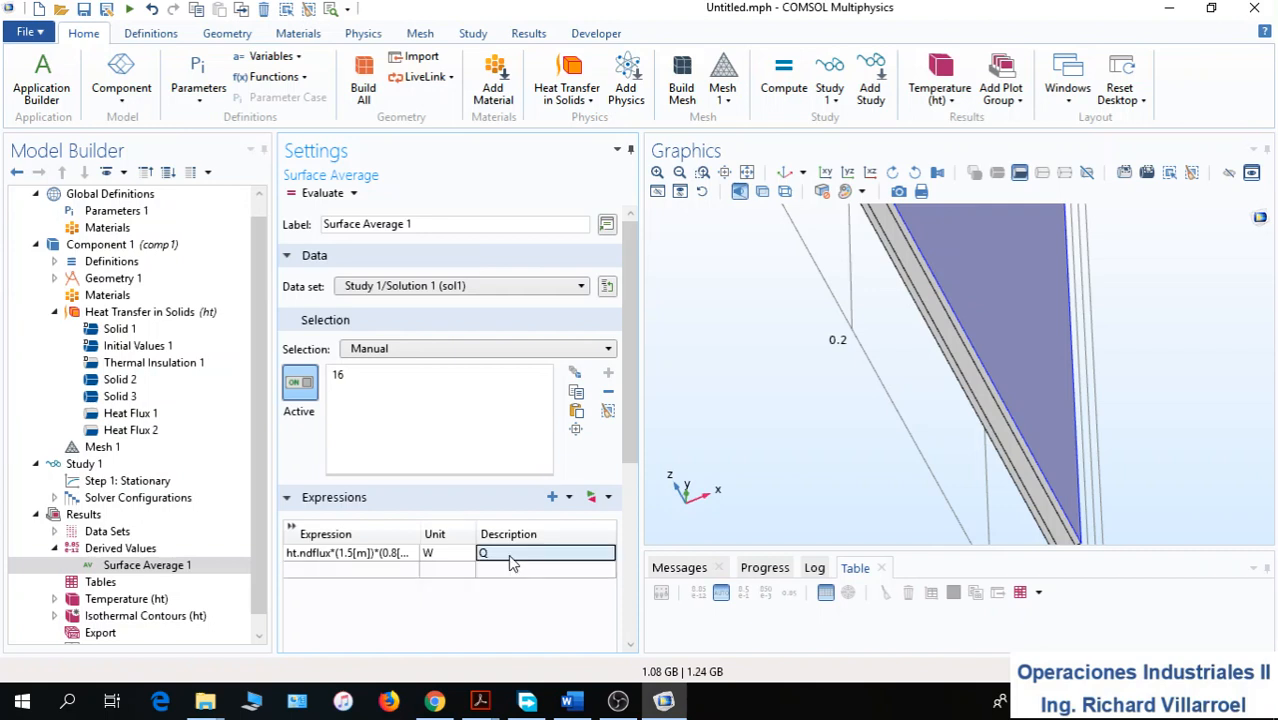
click(322, 193)
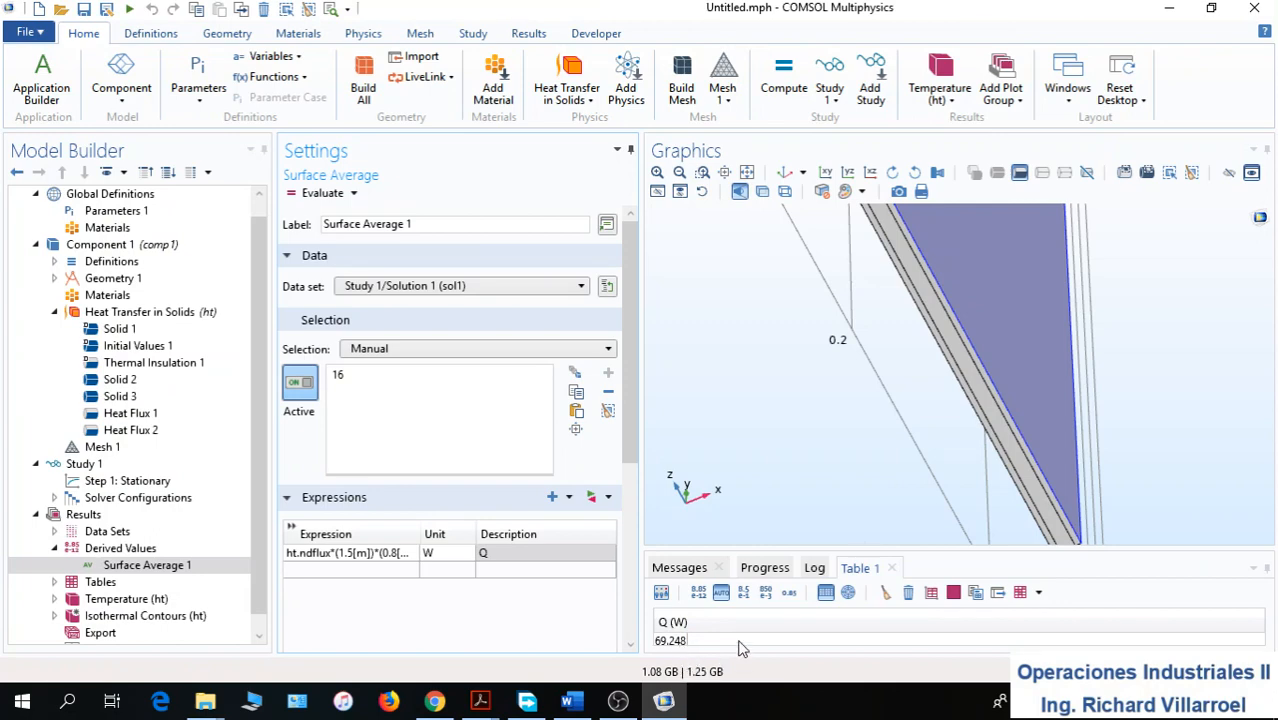
Switch to Acrobat to check the heat transfer rate in the solution of Example 3-3, and return to COMSOL
mouse_move(487, 703)
click(585, 640)
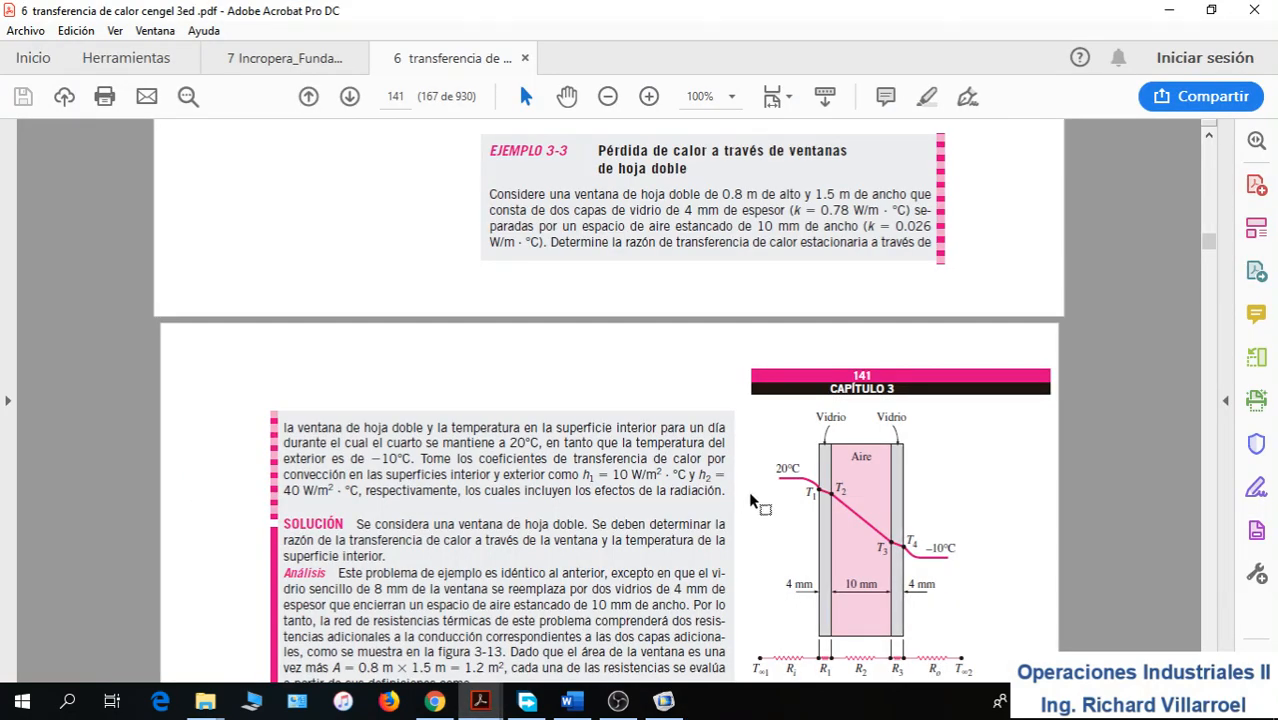
scroll(757, 500, down, 5)
scroll(757, 500, down, 5)
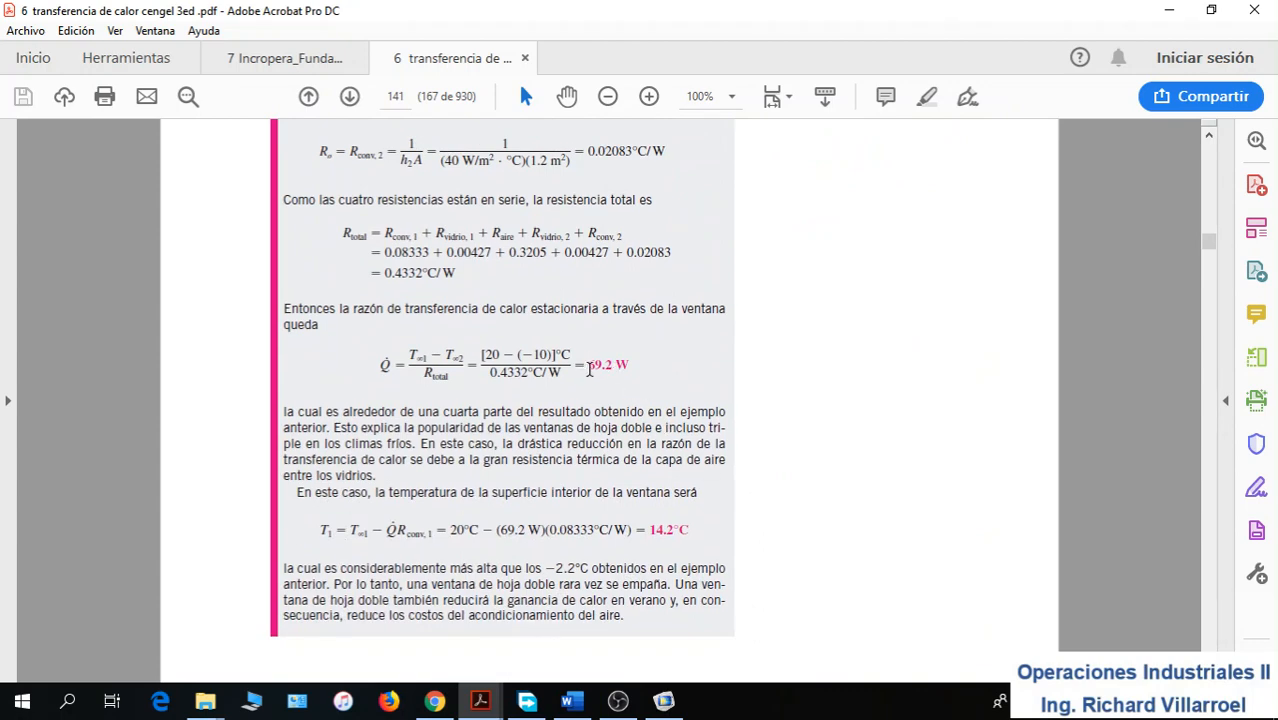
click(618, 700)
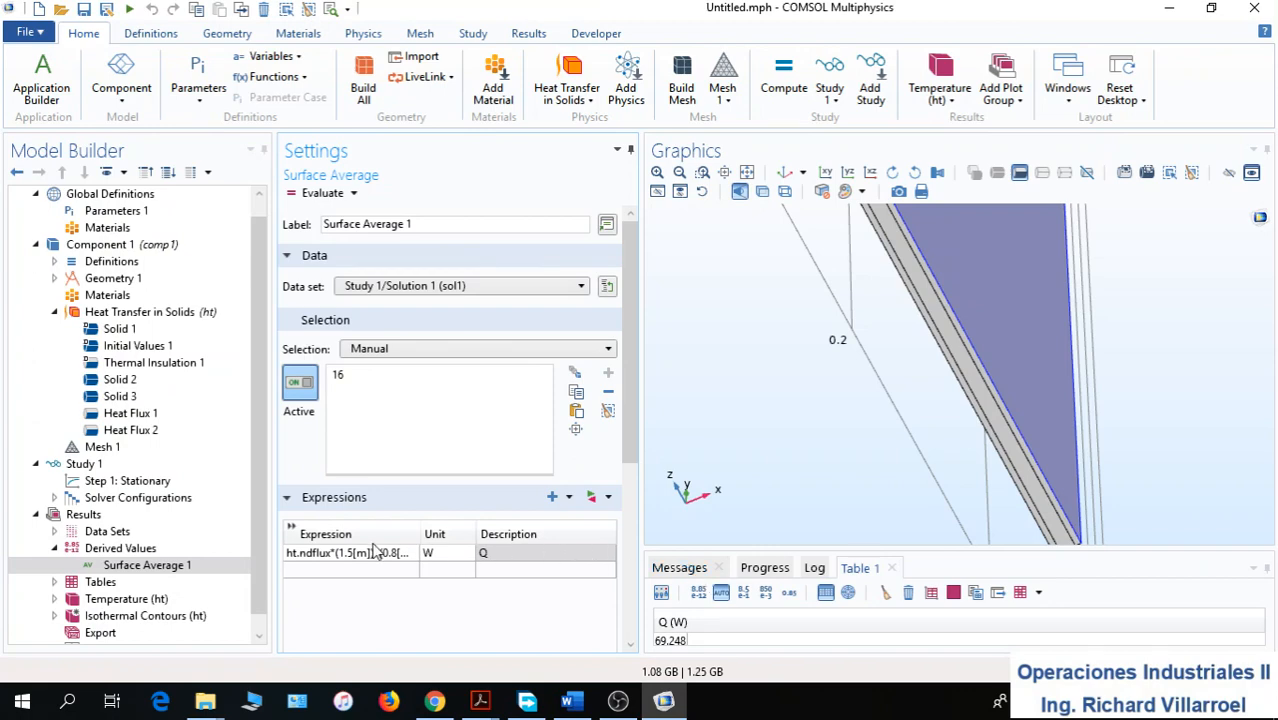
Add a second Surface Average and assign it to the inner glass face, boundary 1, in the default 3D view
right_click(132, 552)
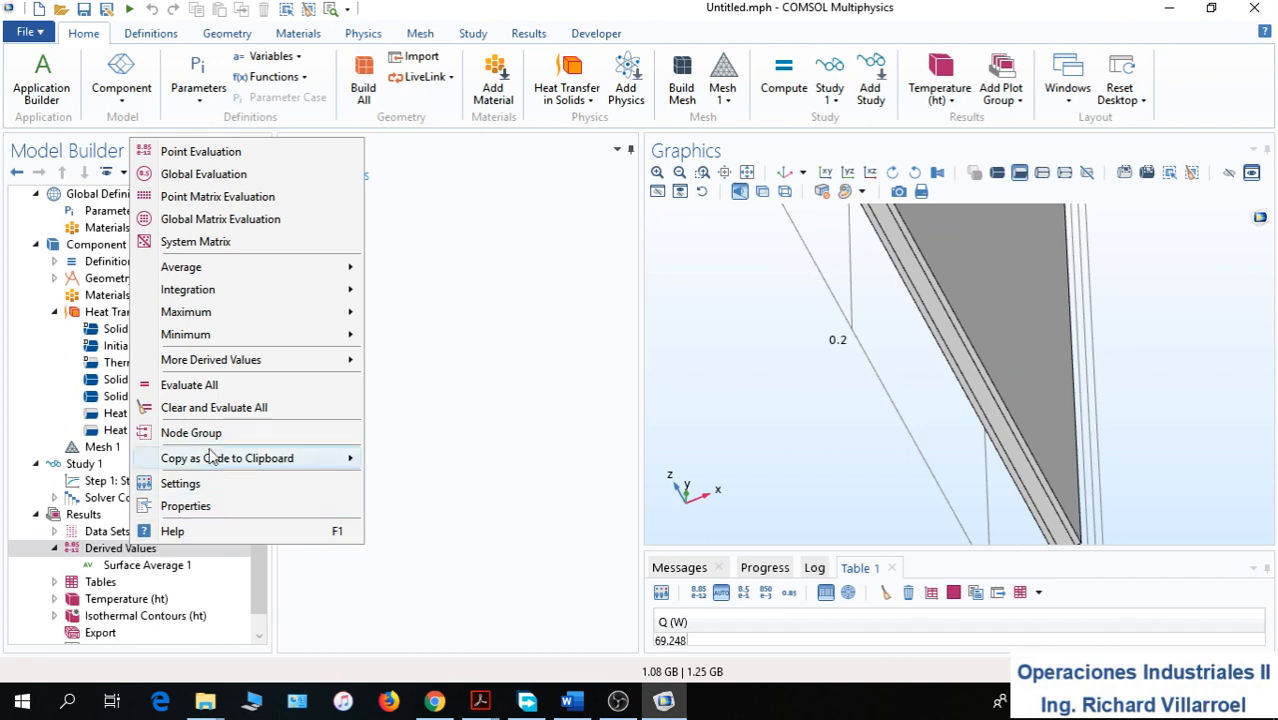
mouse_move(236, 268)
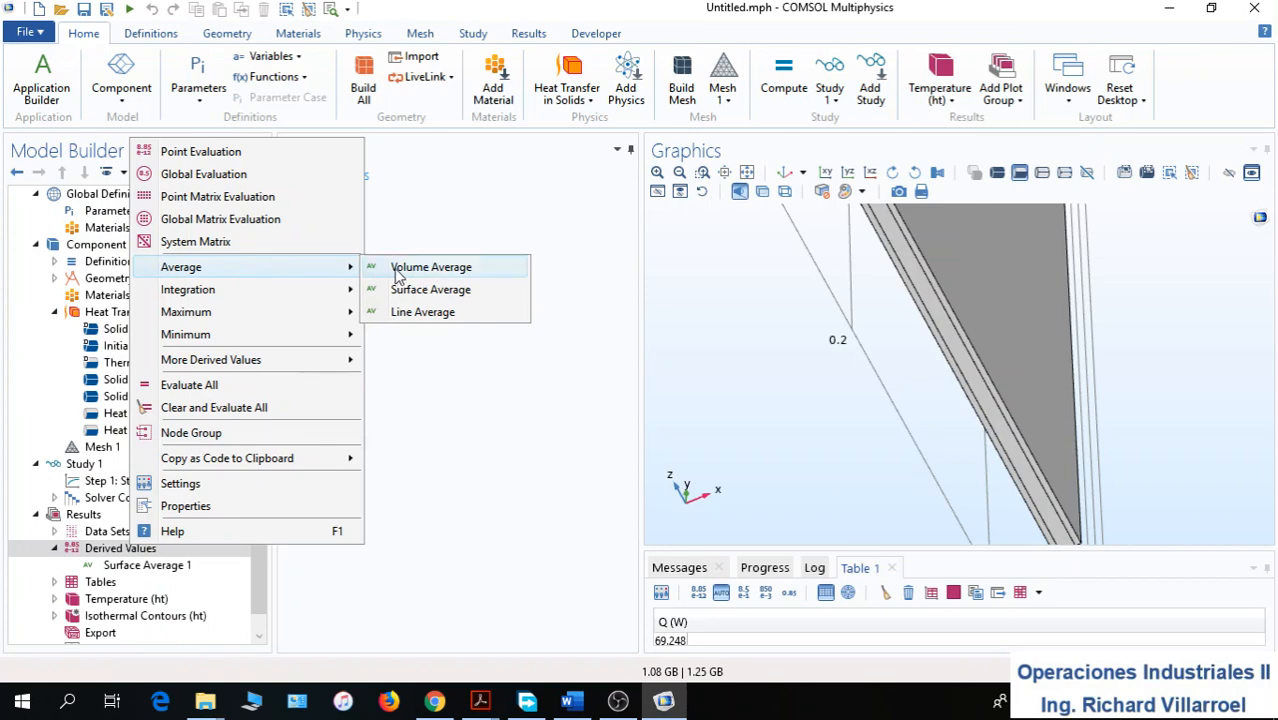
click(424, 290)
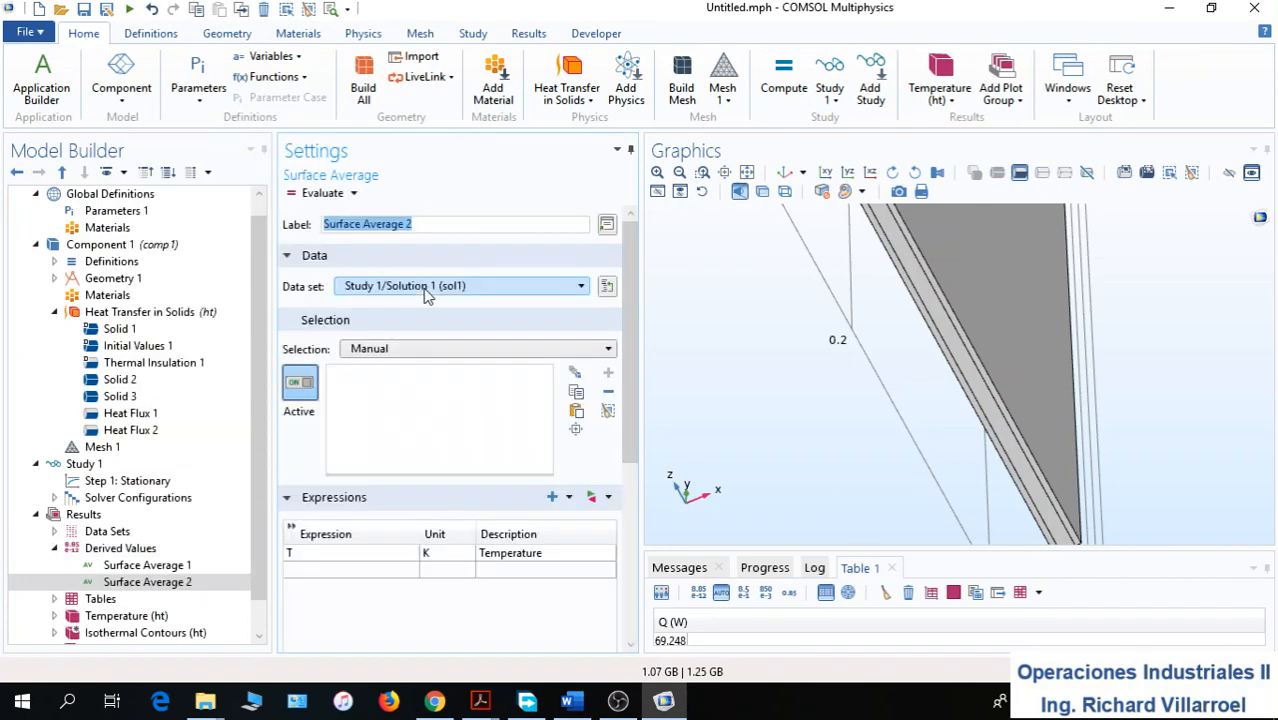
click(747, 173)
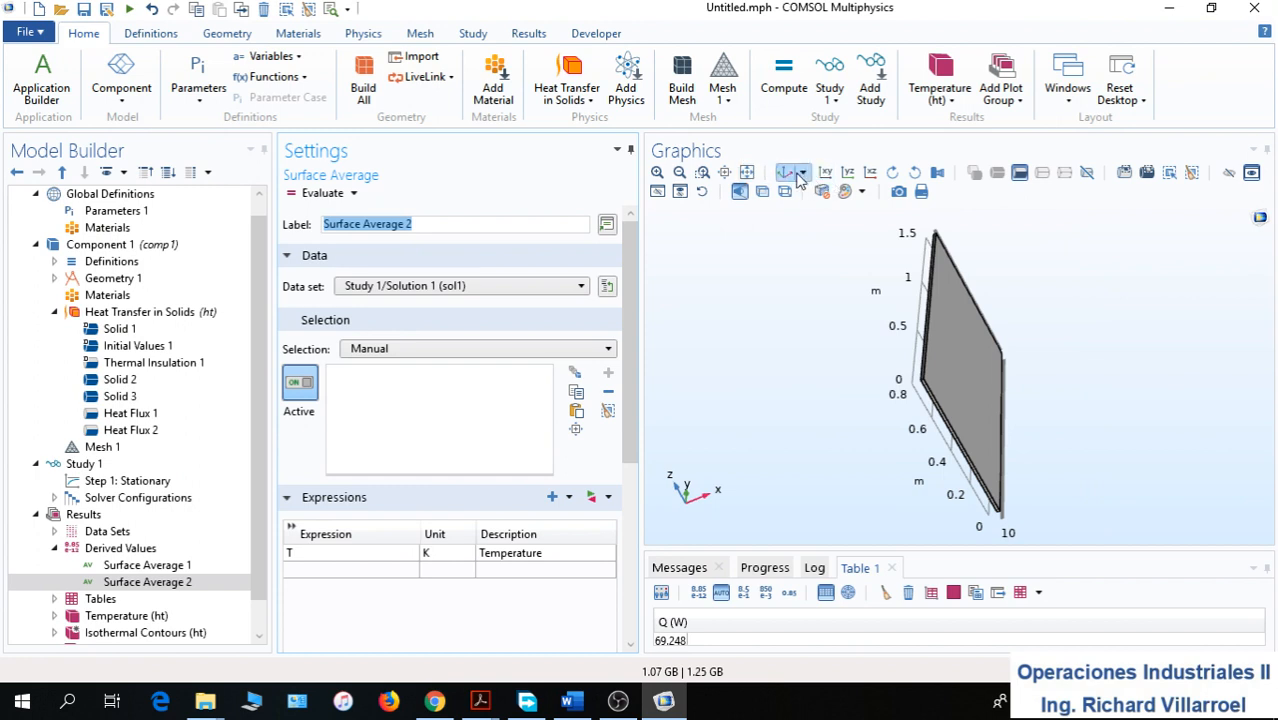
click(789, 178)
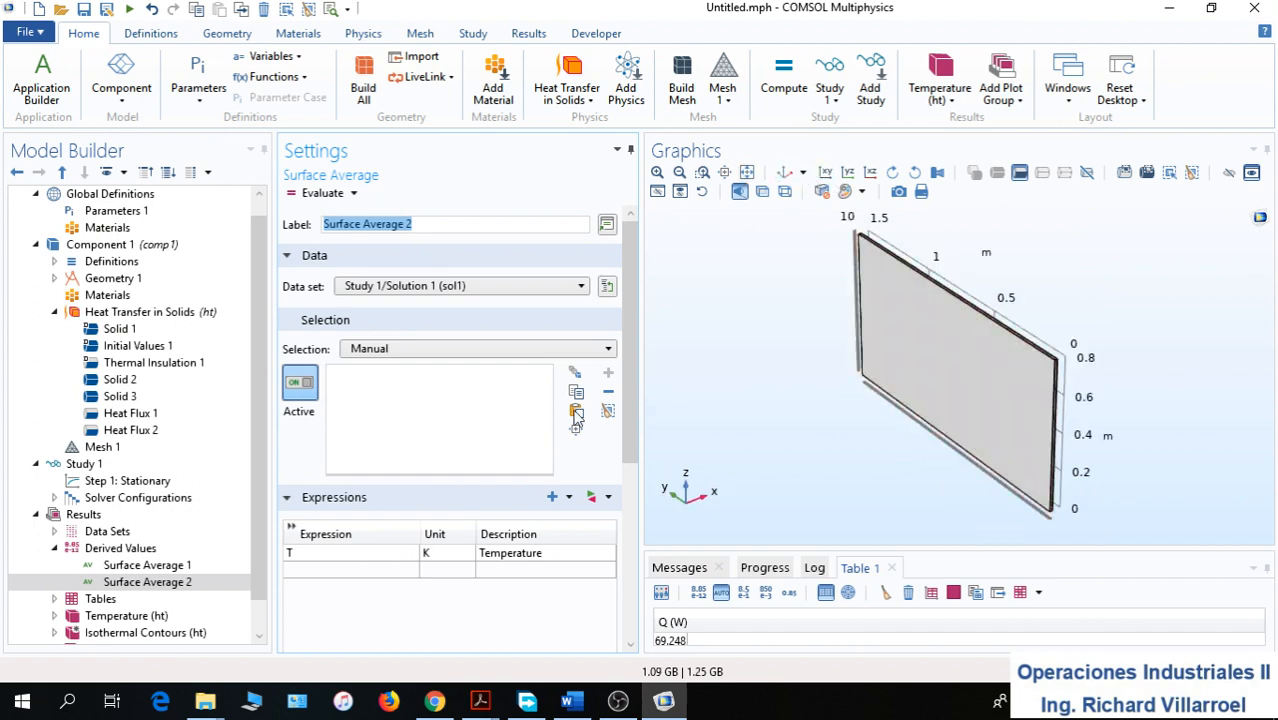
click(946, 377)
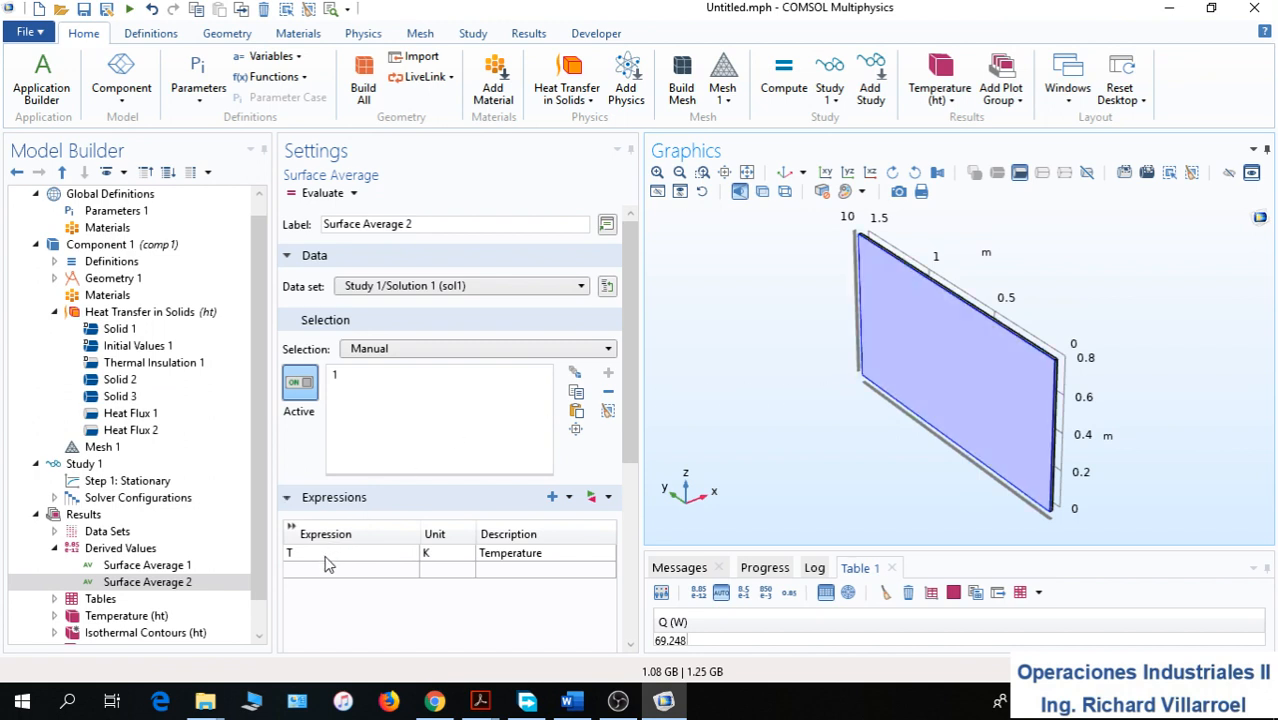
Set the unit of the temperature expression in the second surface average to degC
click(446, 556)
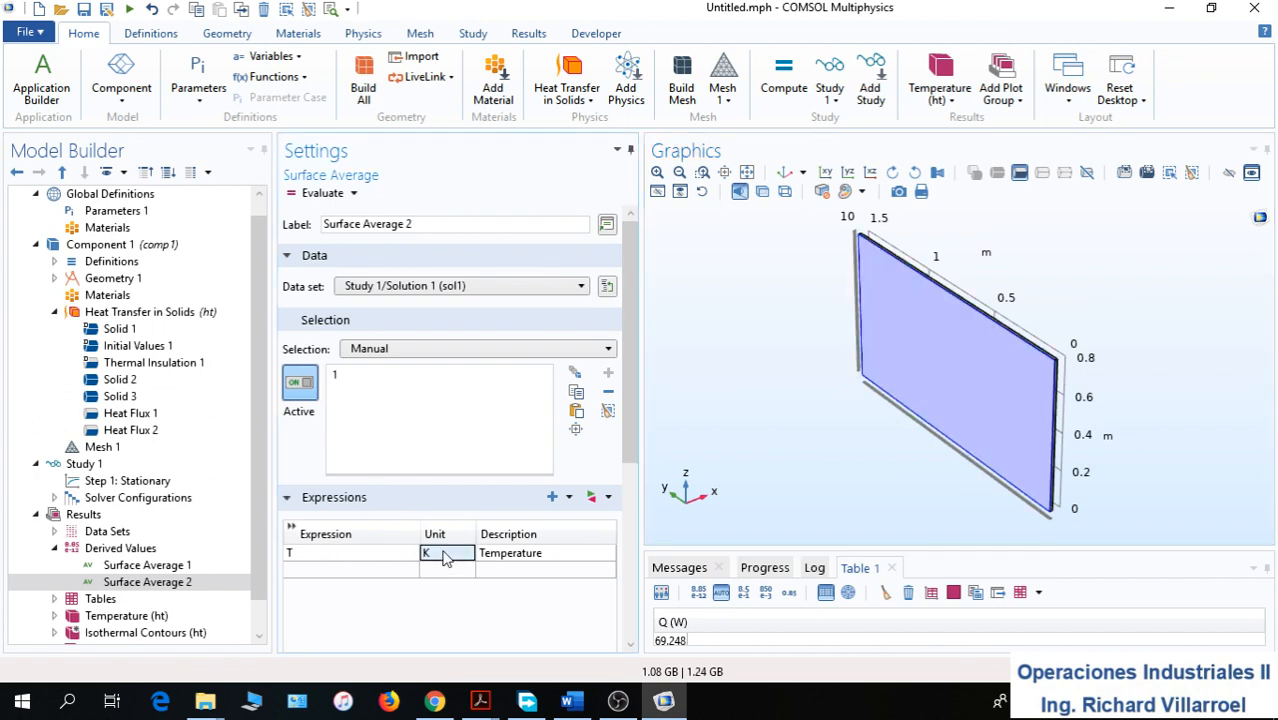
text(deg)
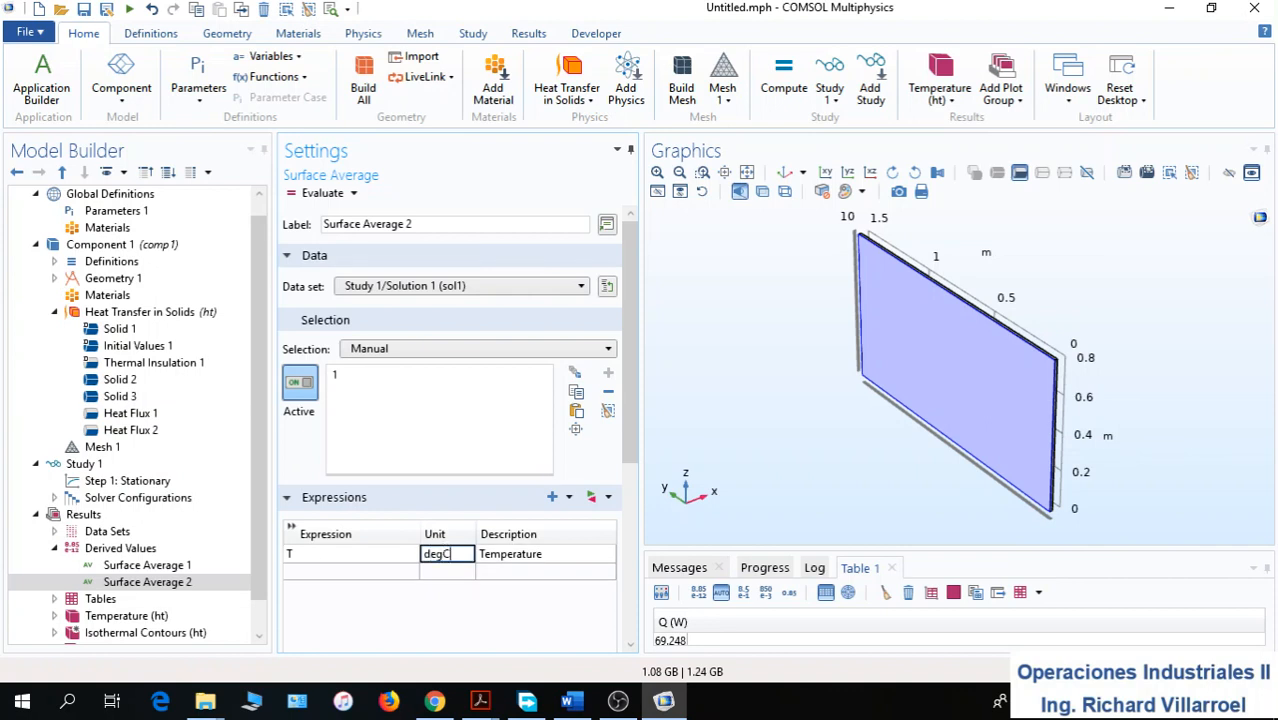
text(C)
Change the temperature expression's description to T and evaluate the inner face's surface average into Table 1
click(548, 556)
click(550, 554)
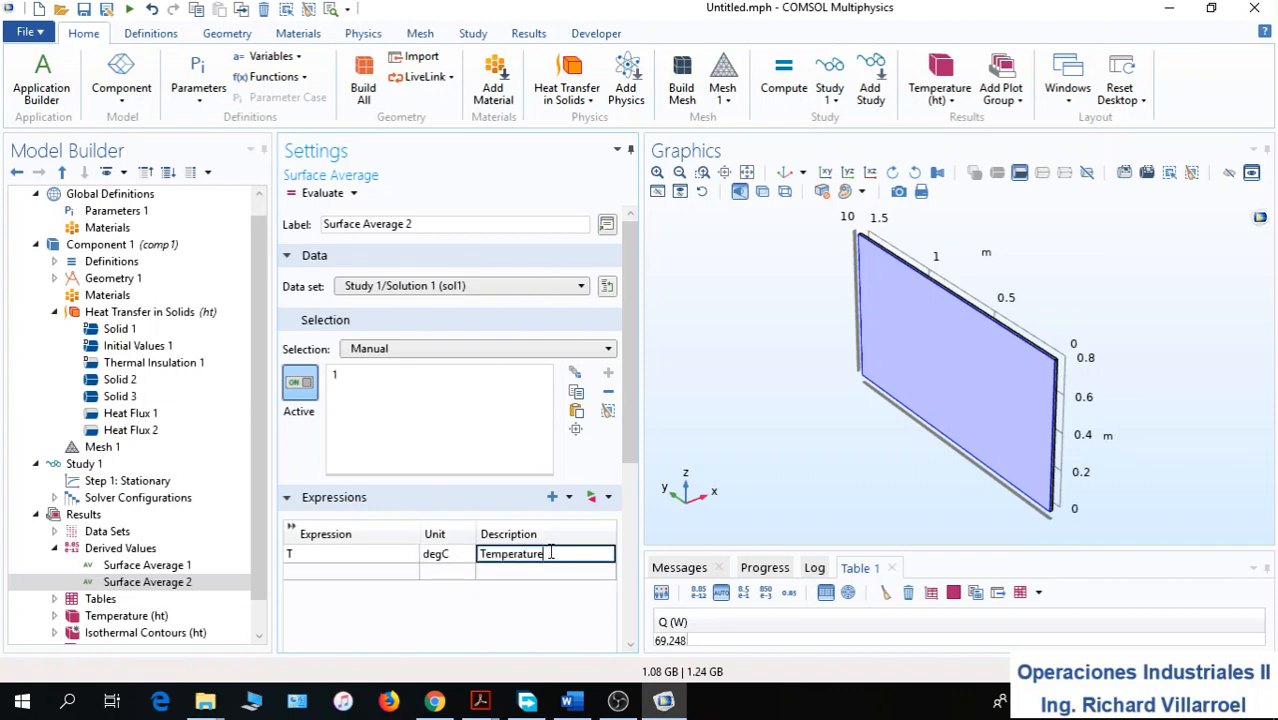
key(BackSpace)
key(BackSpace)
key(BackSpace)
key(BackSpace)
key(BackSpace)
key(BackSpace)
key(BackSpace)
key(BackSpace)
key(BackSpace)
text(T)
click(355, 195)
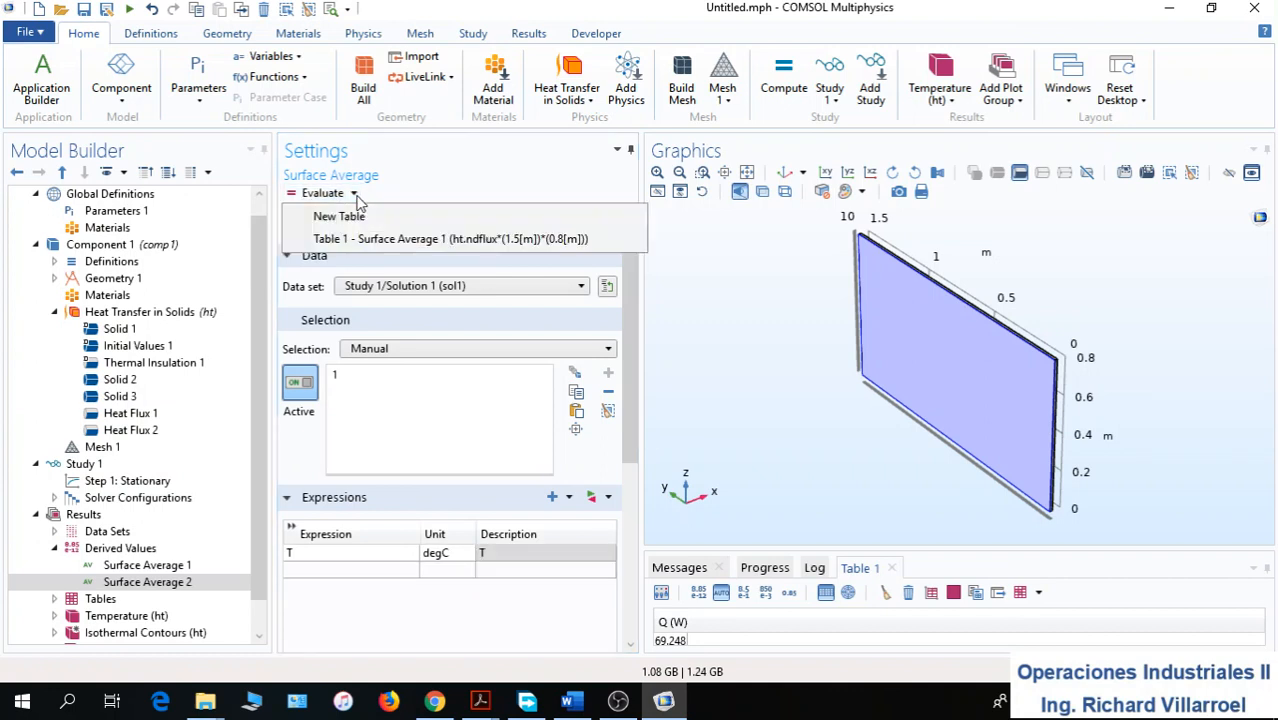
click(382, 240)
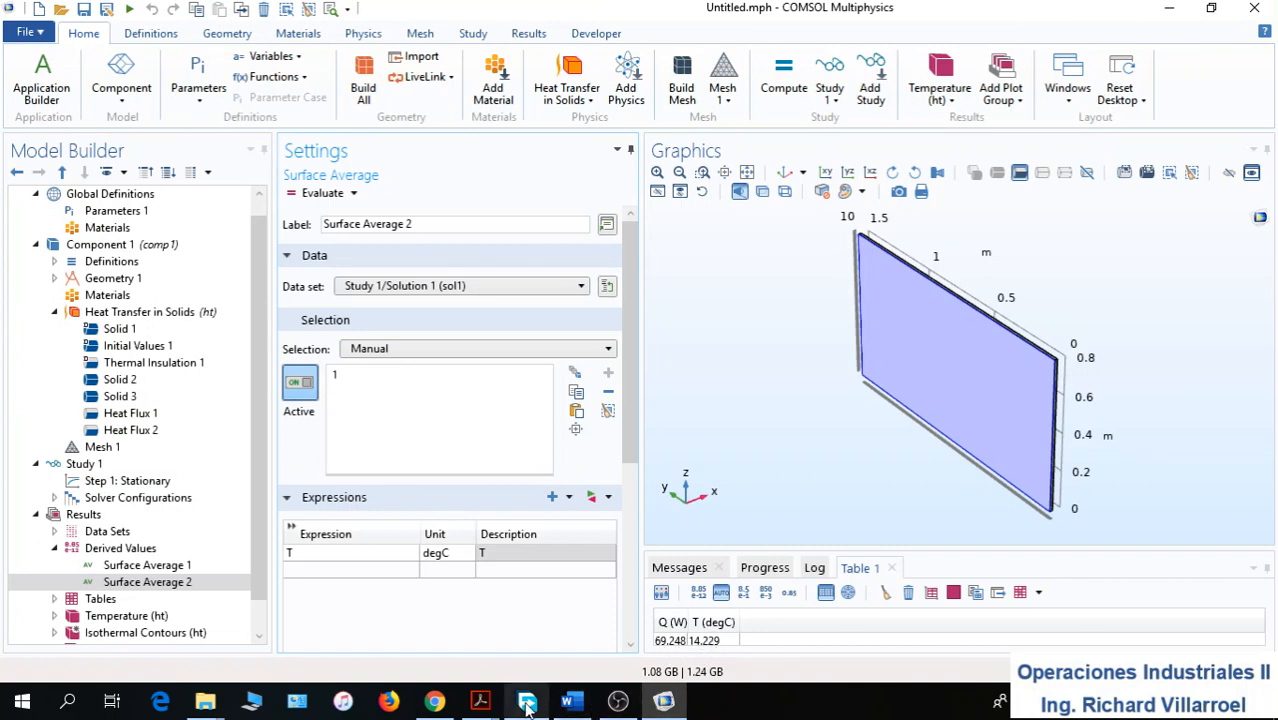
Switch to Acrobat to check the inner surface temperature in the solution of Example 3-3, and return to COMSOL
mouse_move(497, 684)
click(533, 630)
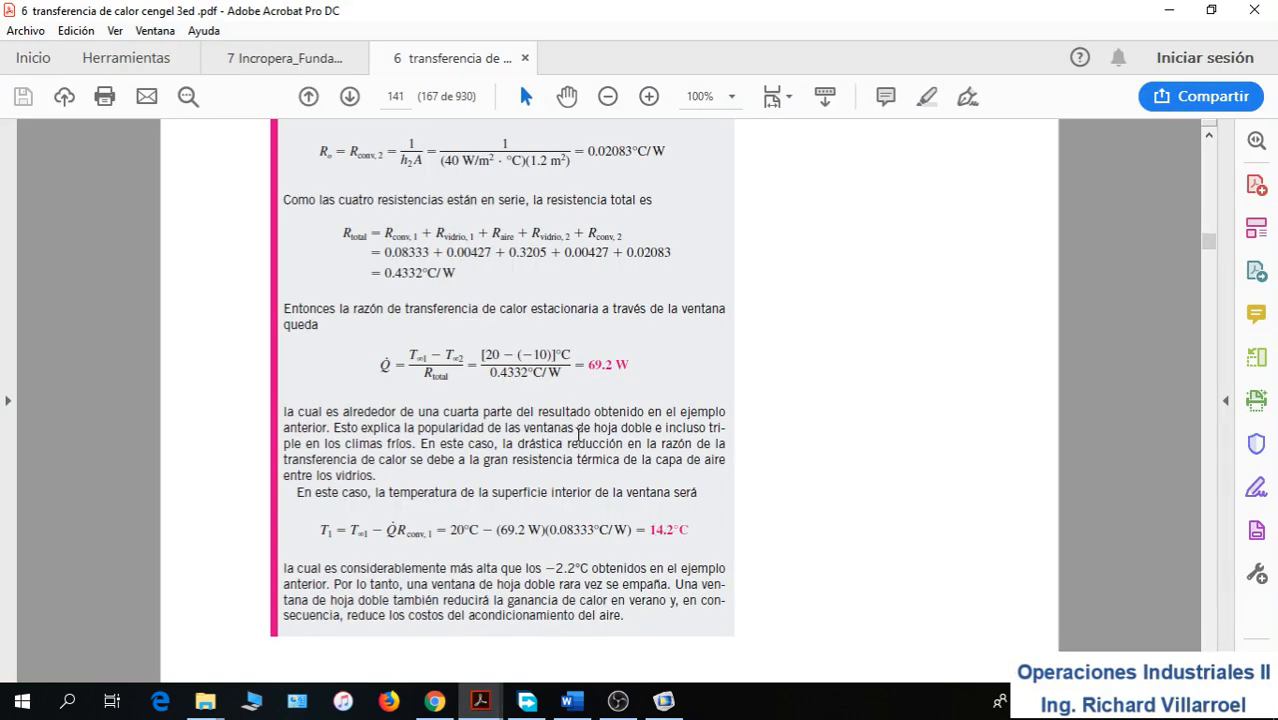
click(664, 700)
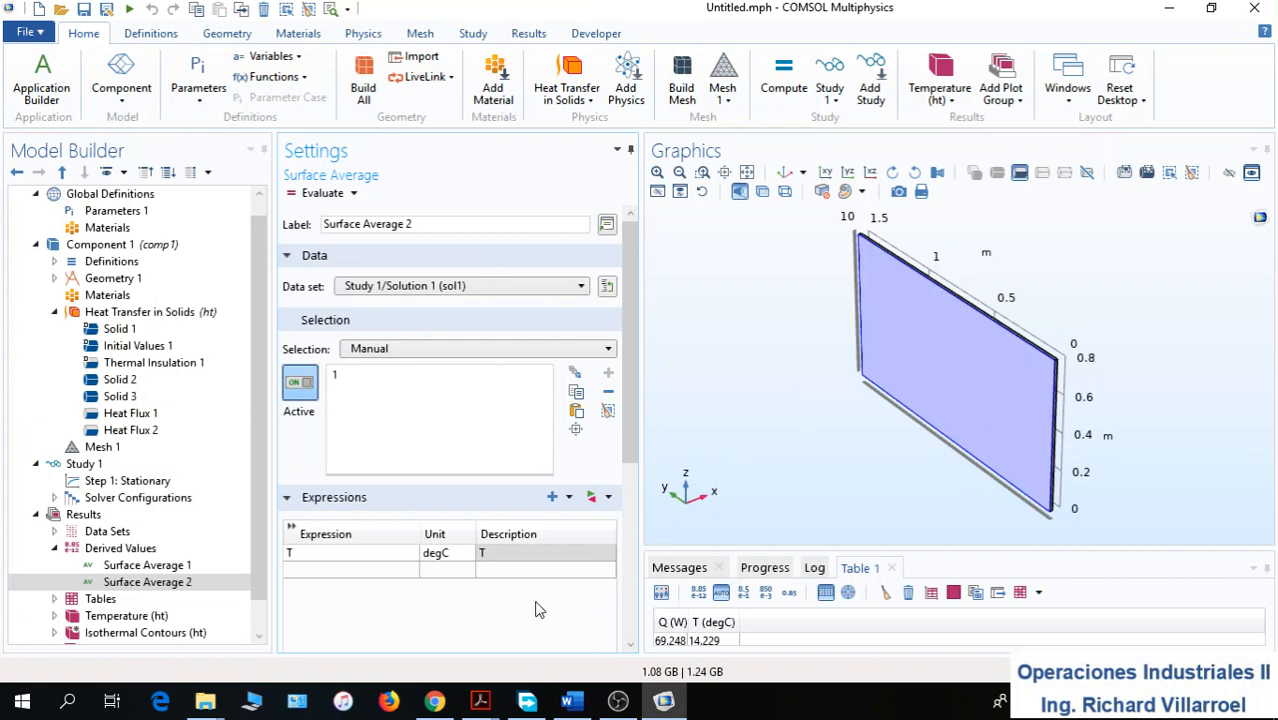
Switch to Acrobat and go to page 155 of the heat transfer textbook to find Example 3-8 on the insulated steam pipe
click(481, 700)
click(582, 620)
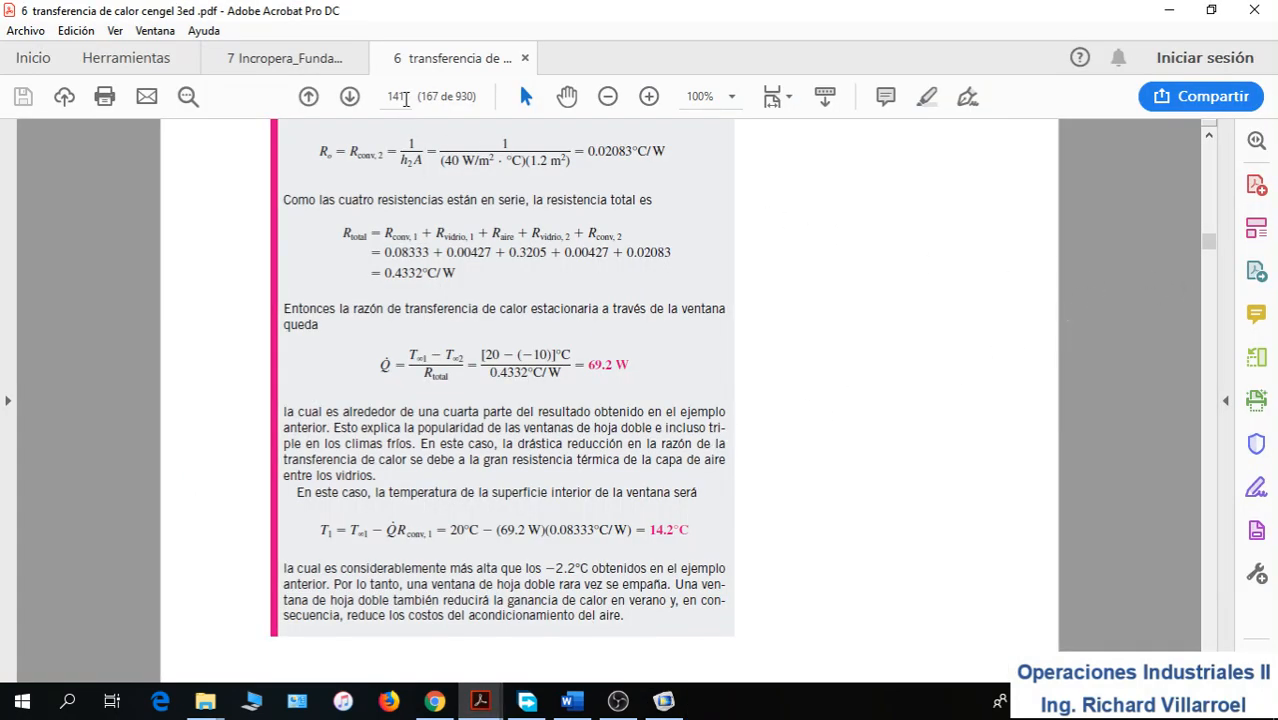
click(400, 96)
text(155)
key(Return)
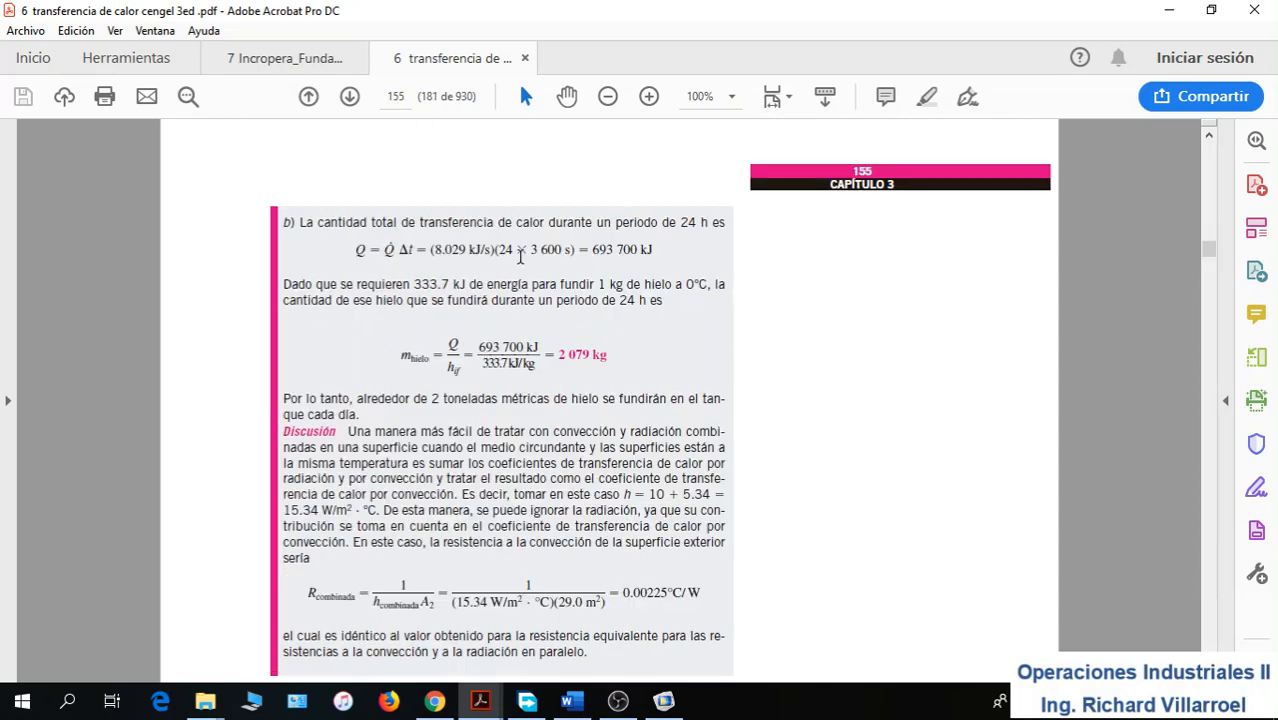
scroll(613, 337, up, 10)
scroll(613, 337, up, 15)
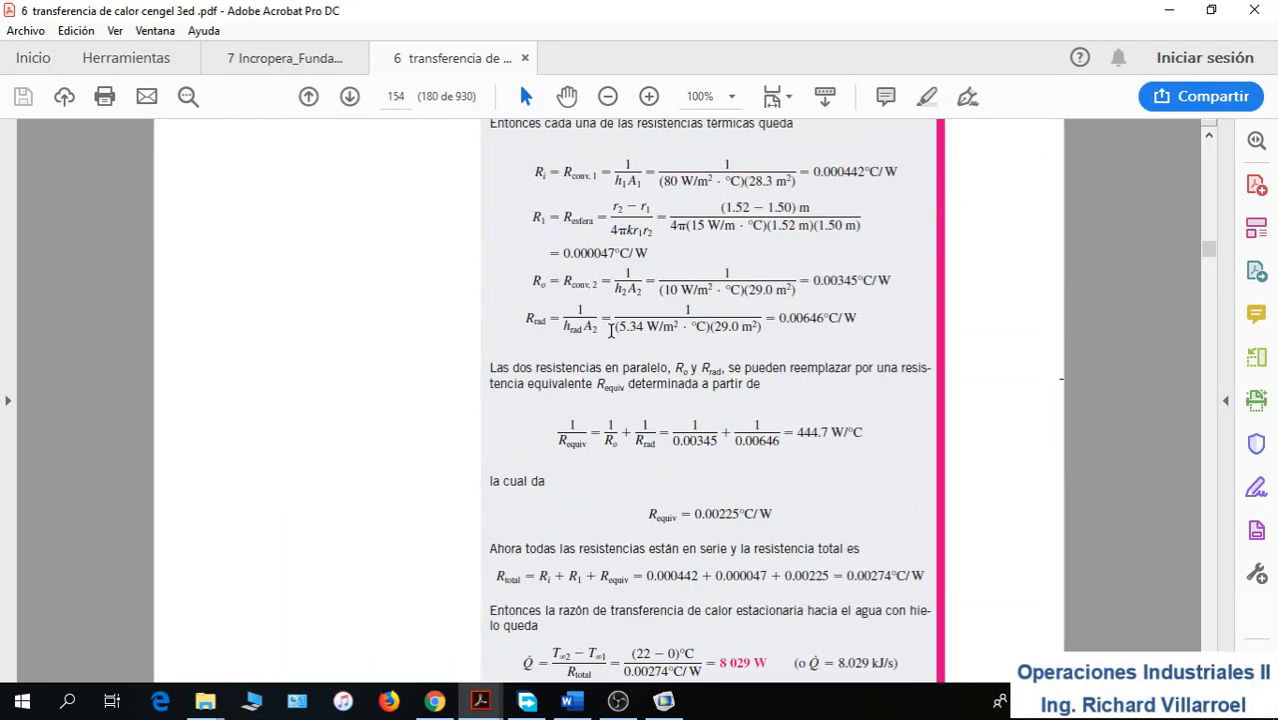
scroll(610, 330, down, 20)
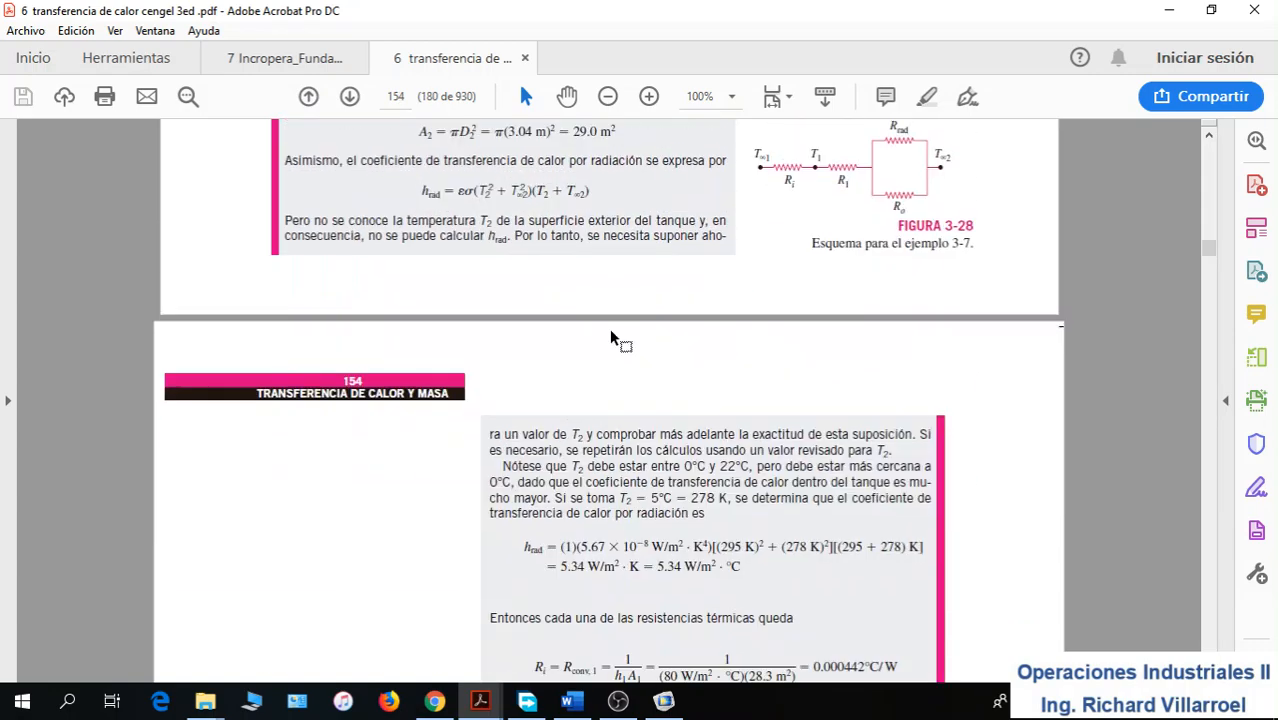
scroll(611, 330, down, 10)
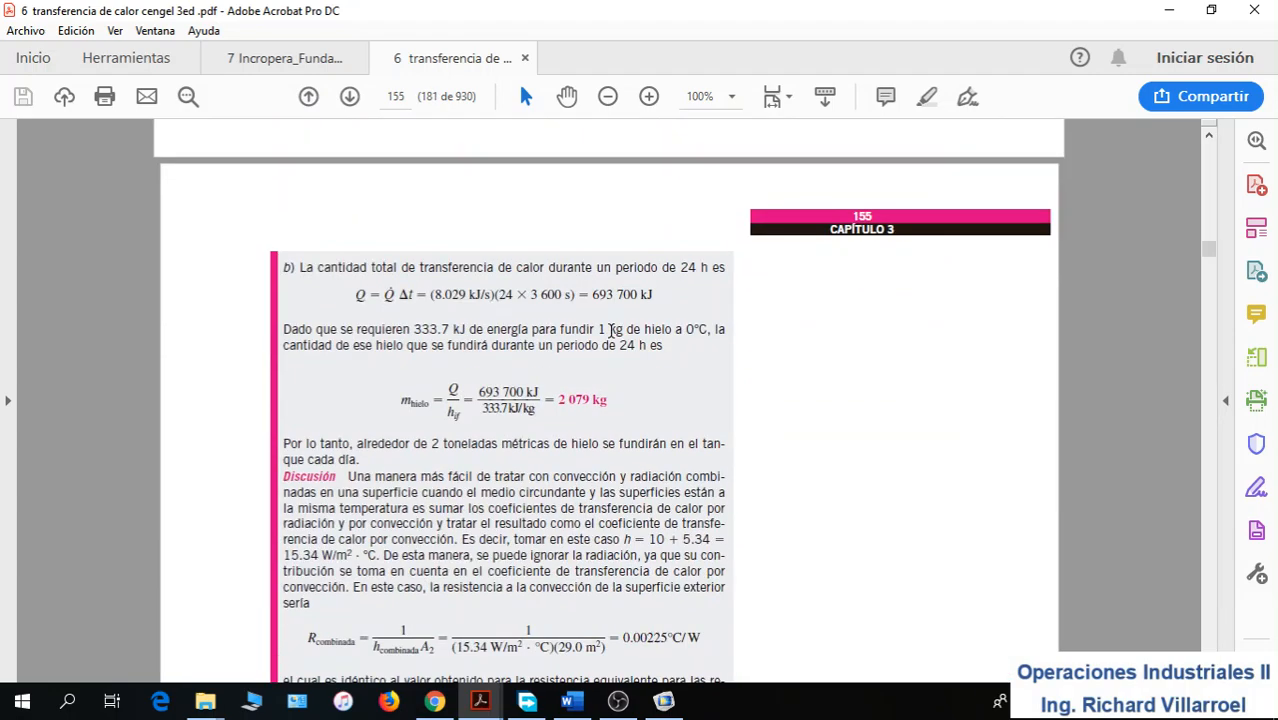
scroll(612, 331, down, 1)
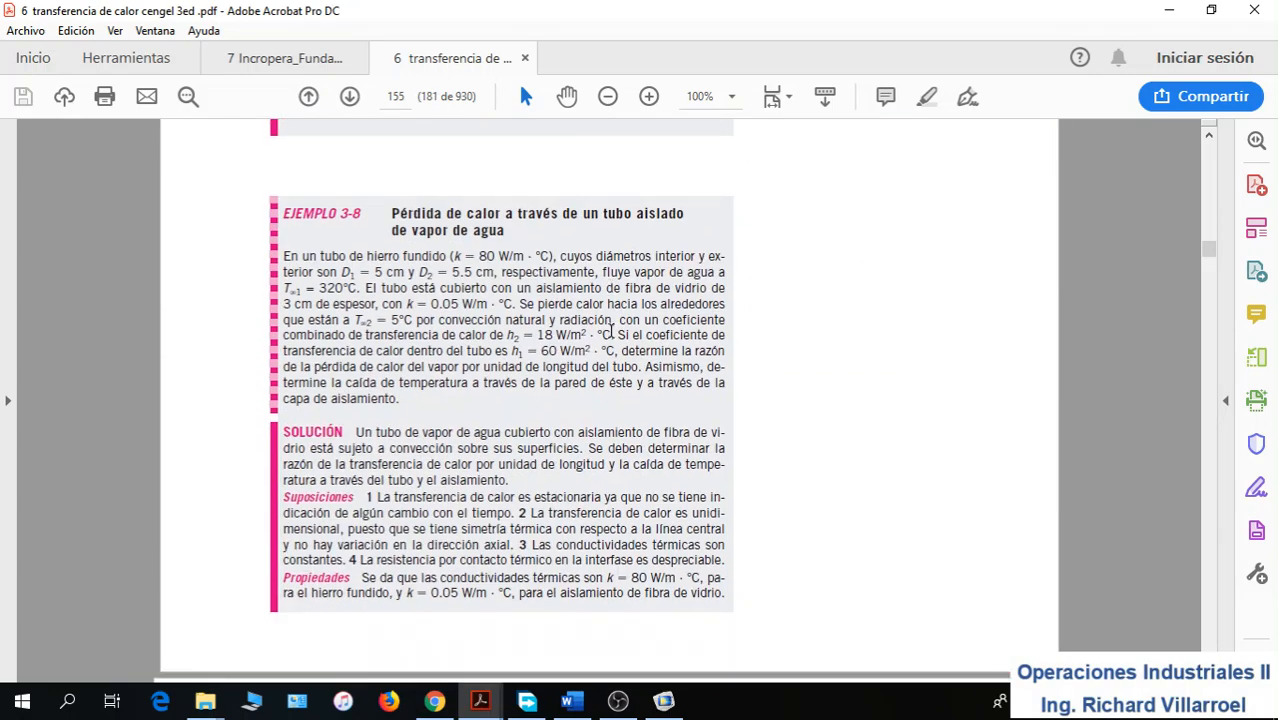
Examine the pipe diagram, thermal resistances, heat loss and temperature drops in Example 3-8's solution, and return to its problem statement
scroll(612, 331, down, 9)
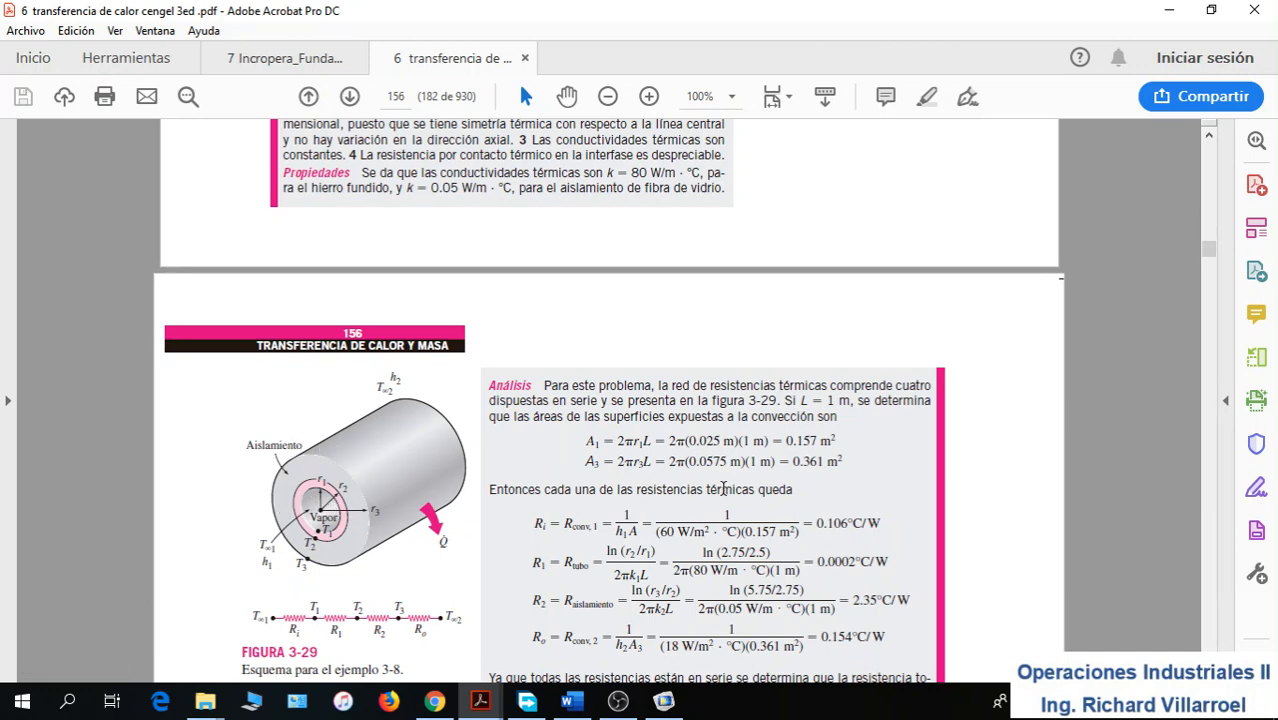
scroll(733, 481, down, 6)
scroll(733, 481, down, 2)
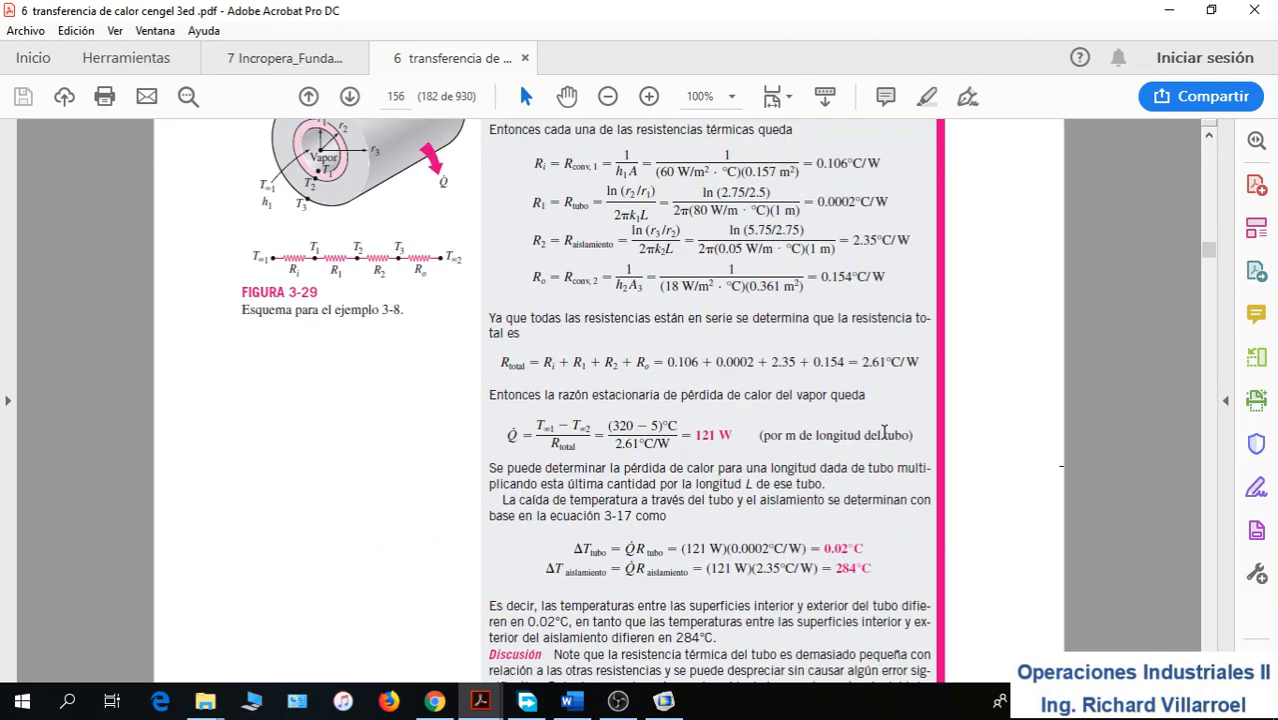
scroll(478, 384, up, 3)
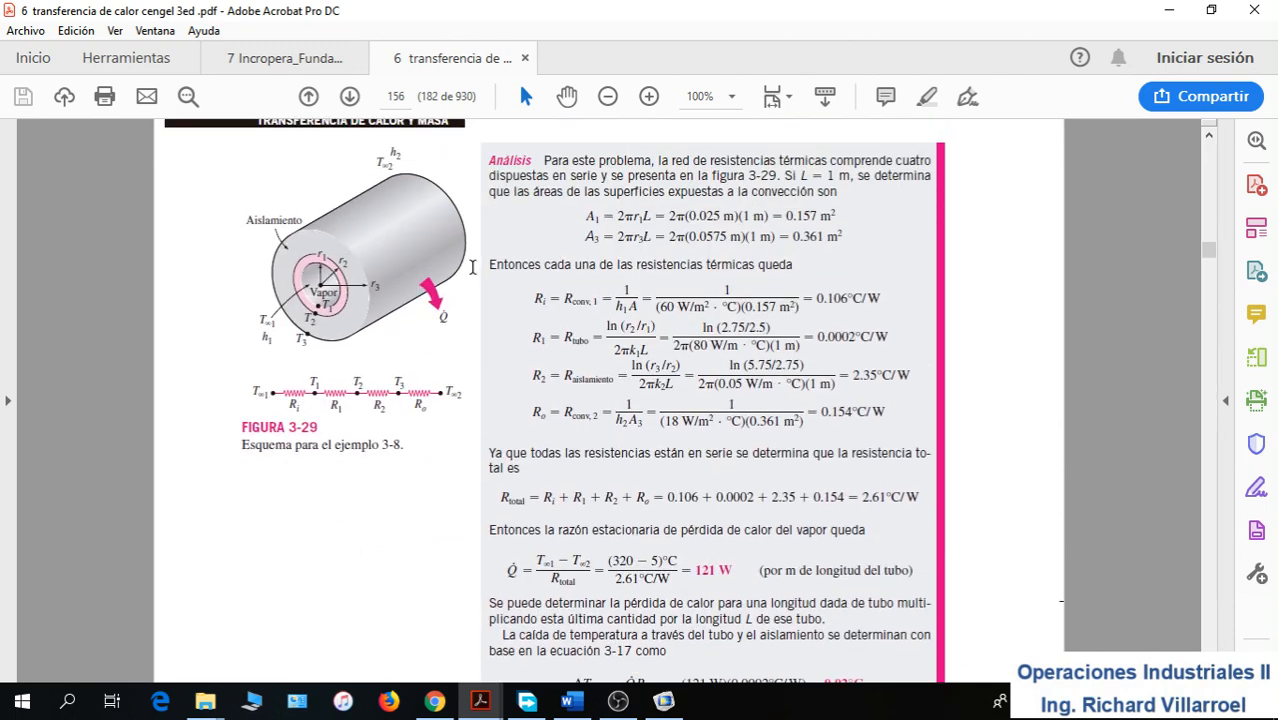
scroll(792, 453, down, 4)
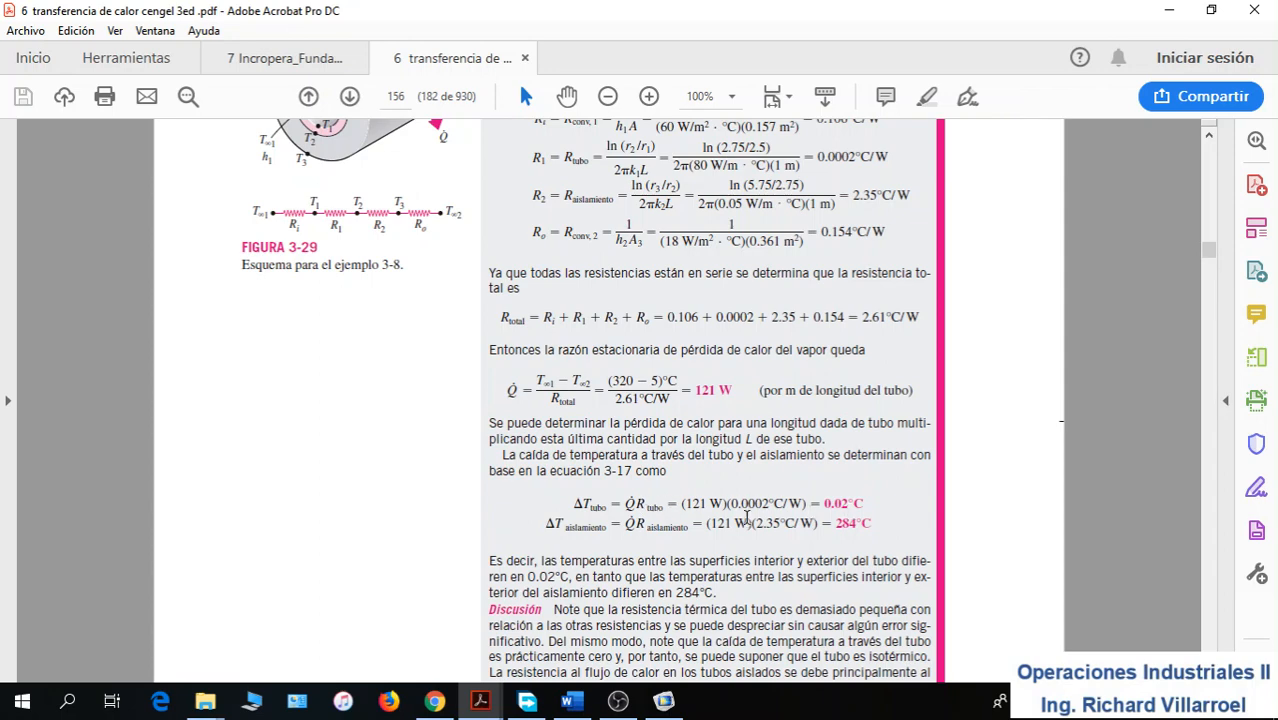
scroll(750, 481, up, 10)
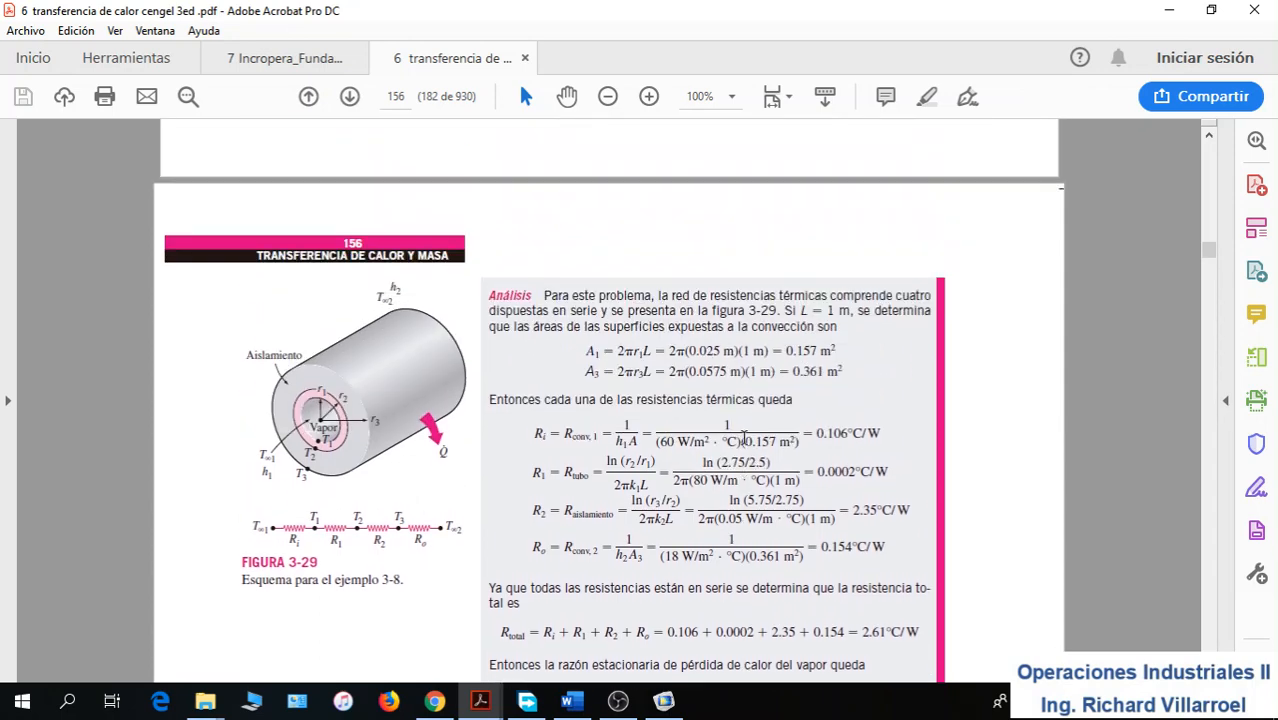
scroll(745, 445, up, 6)
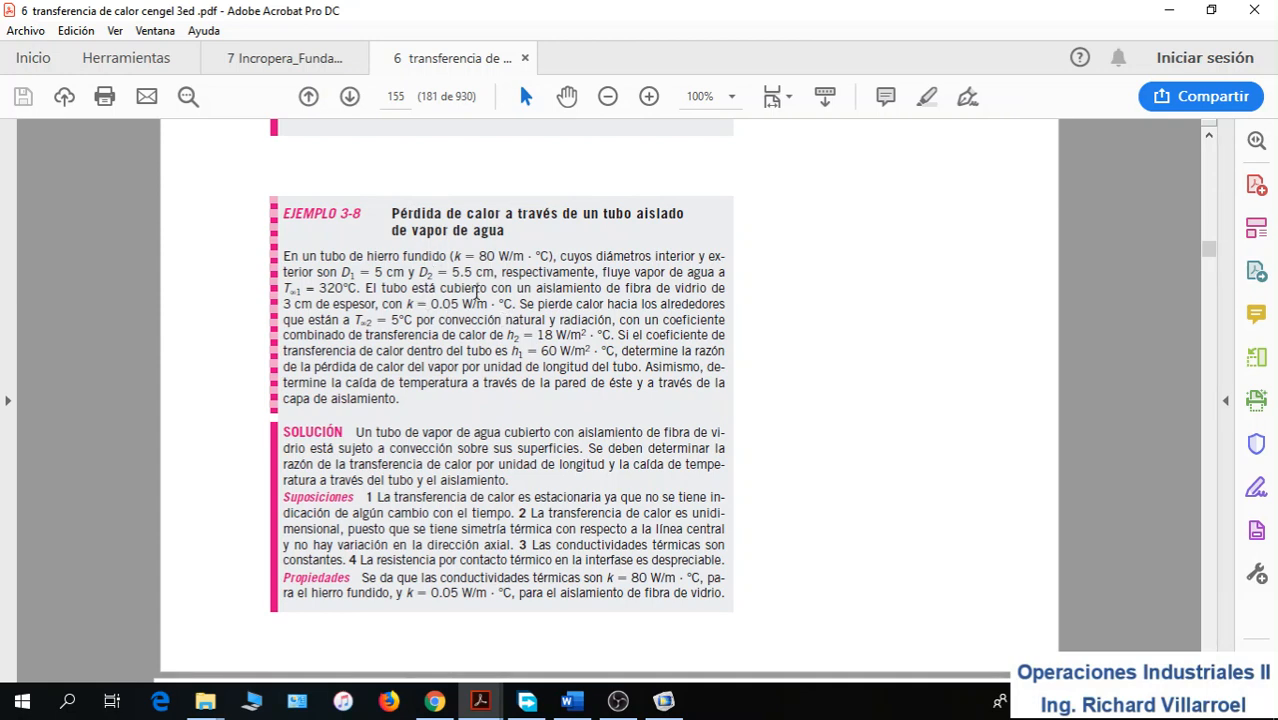
Switch to COMSOL and start a new model with the Model Wizard in 2D space dimension
click(664, 700)
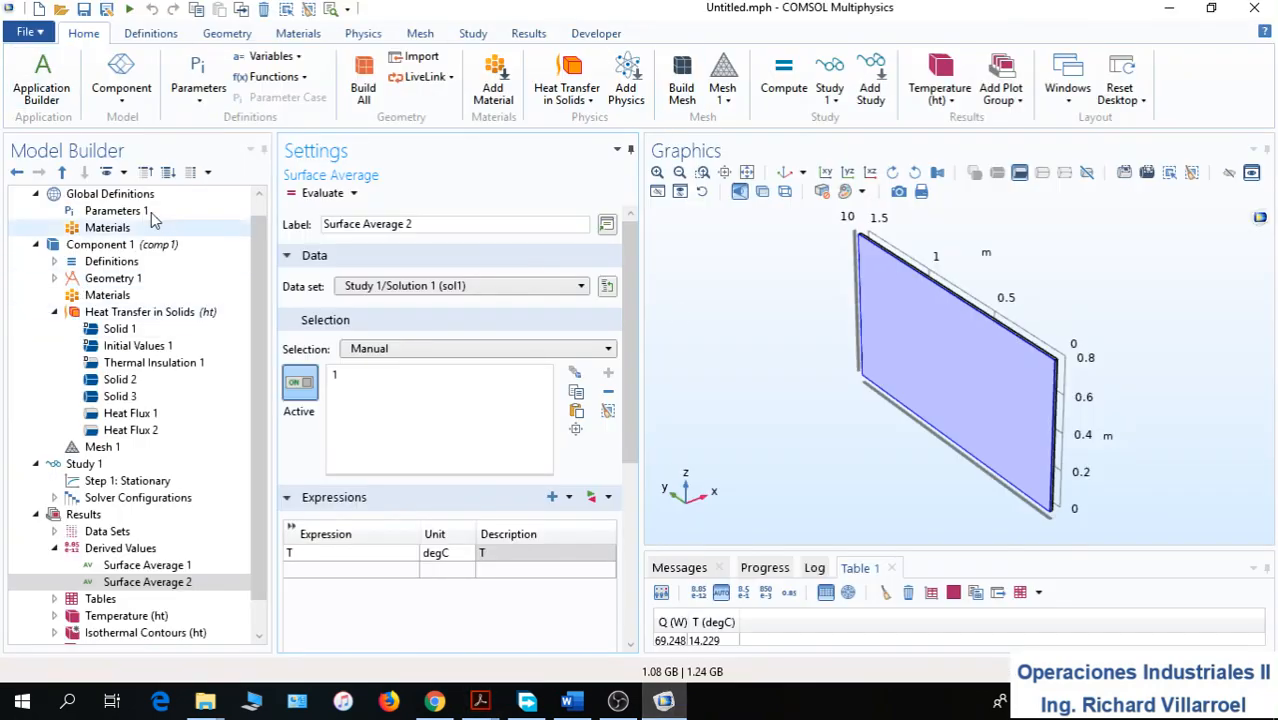
click(39, 9)
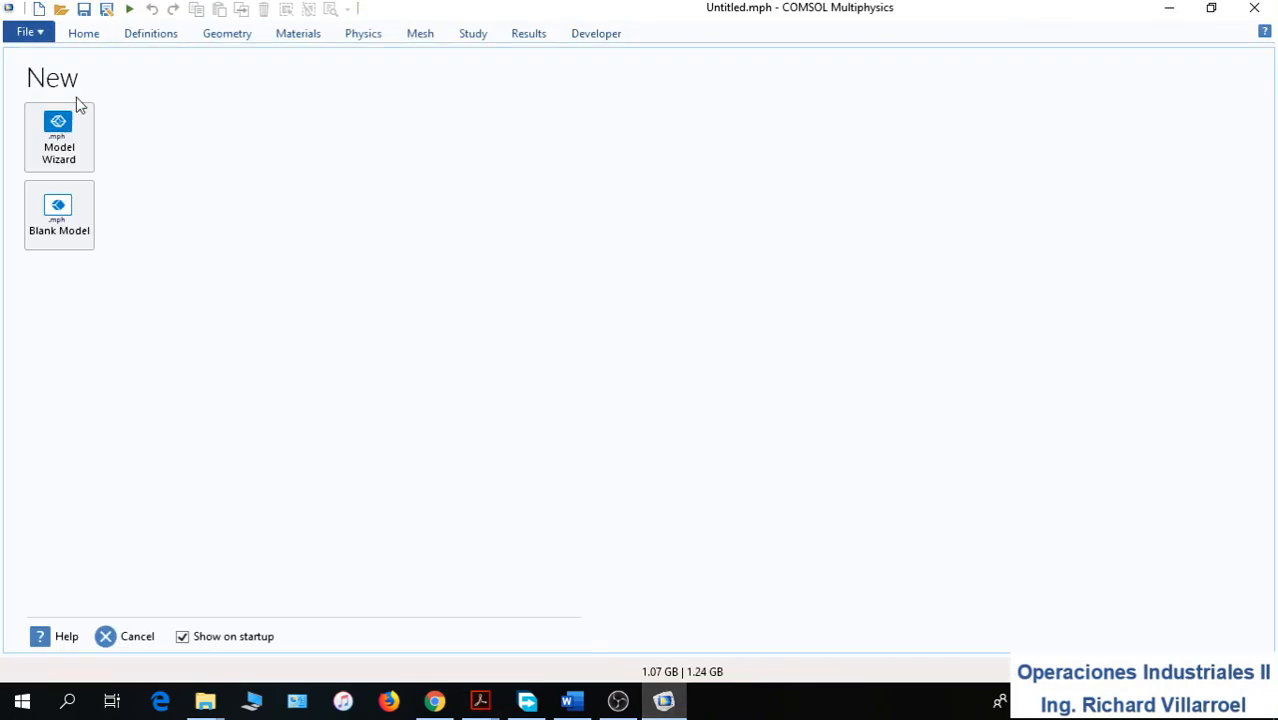
click(77, 137)
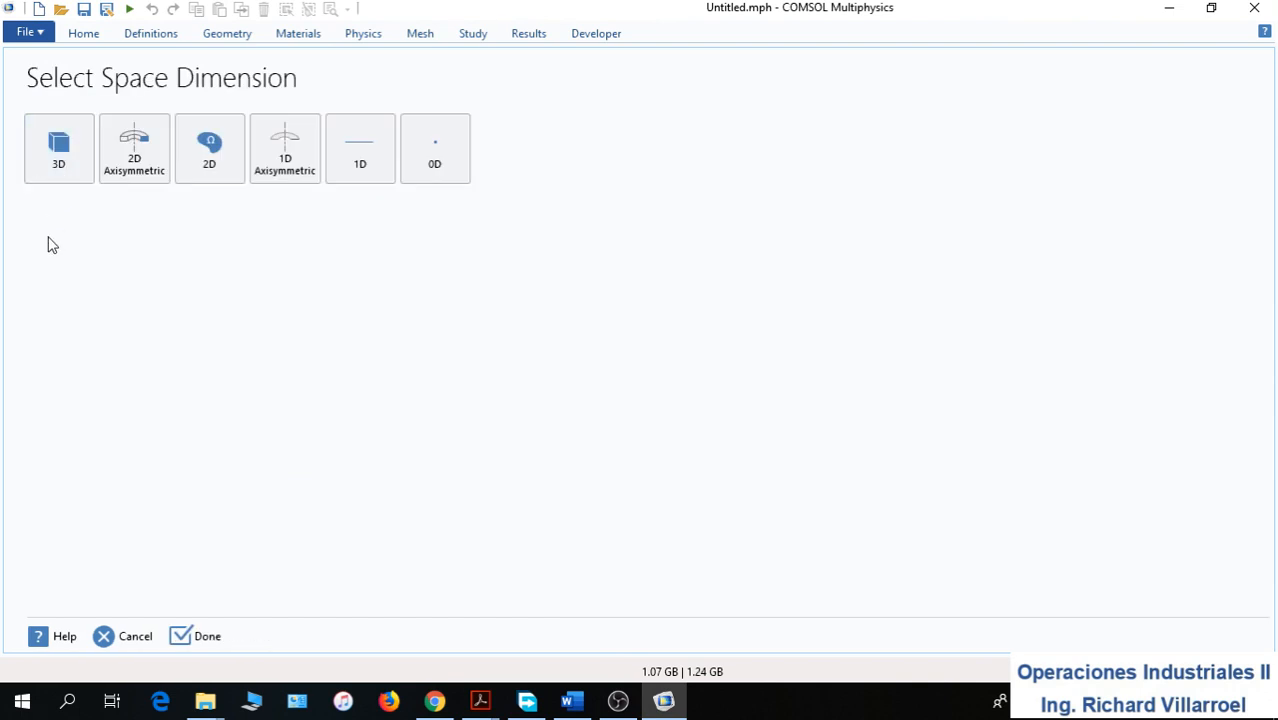
click(219, 151)
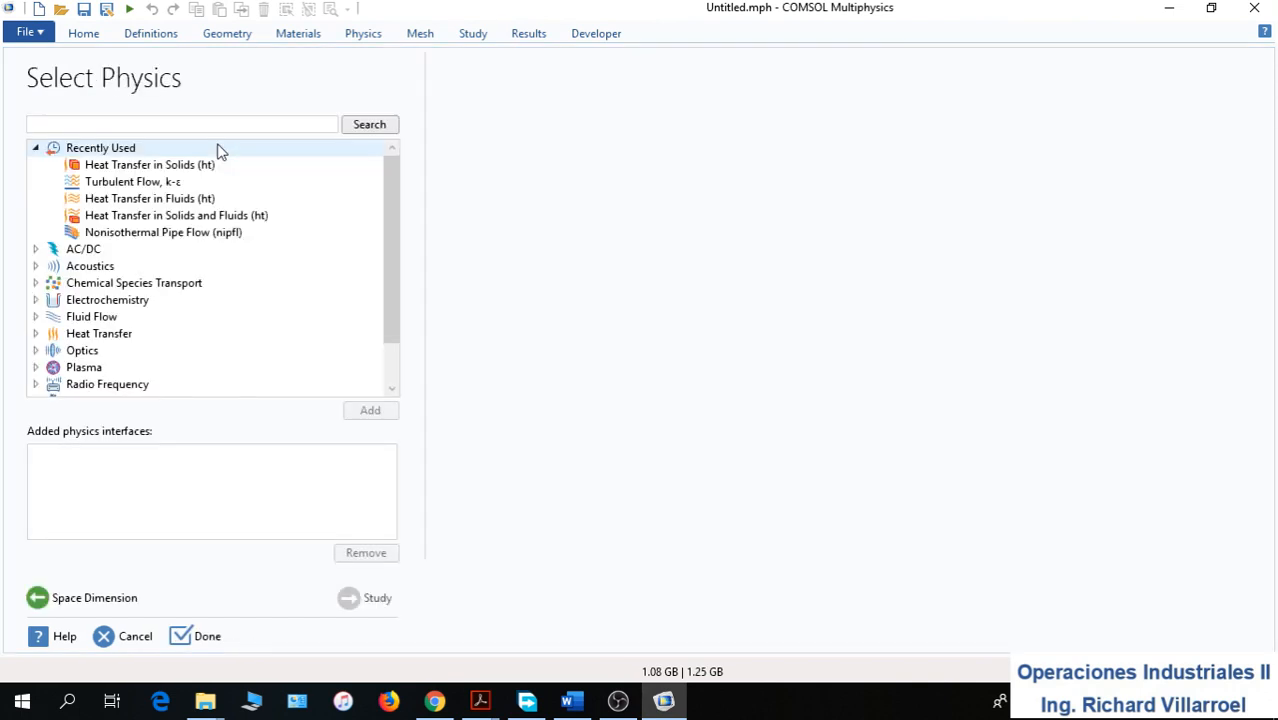
Add the Heat Transfer in Solids (ht) physics interface to the new model
click(37, 148)
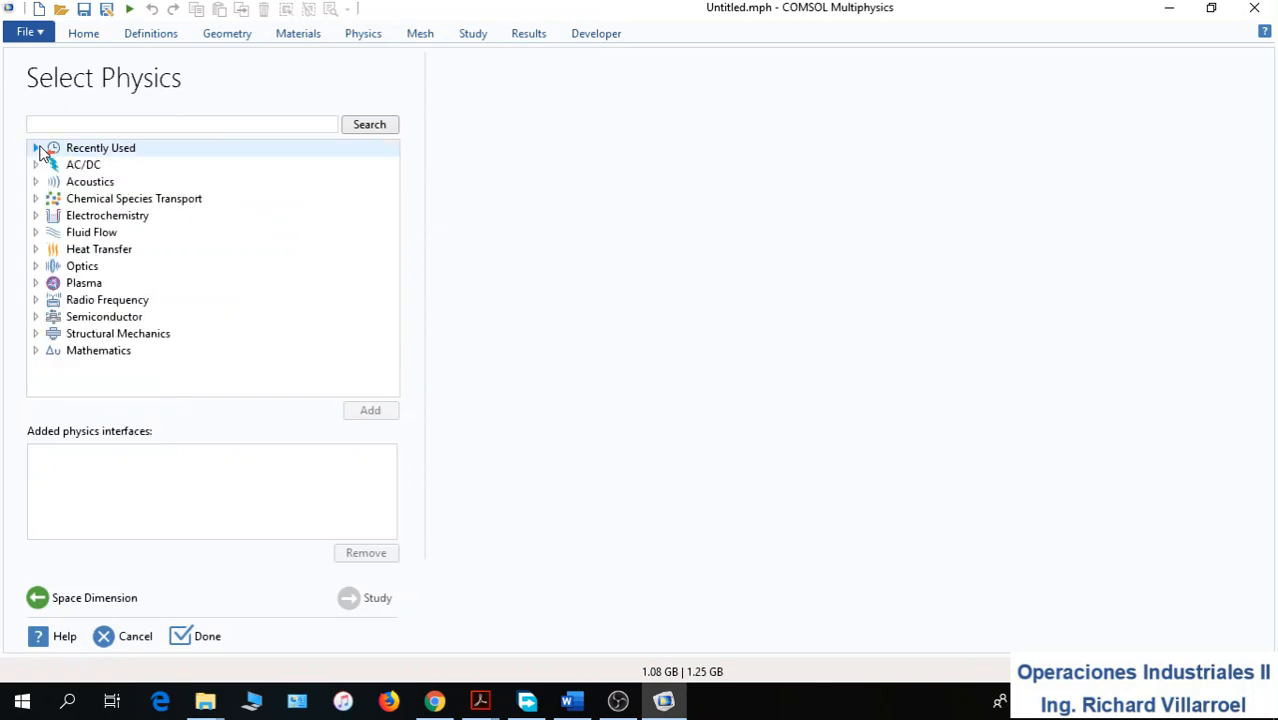
click(37, 249)
click(137, 266)
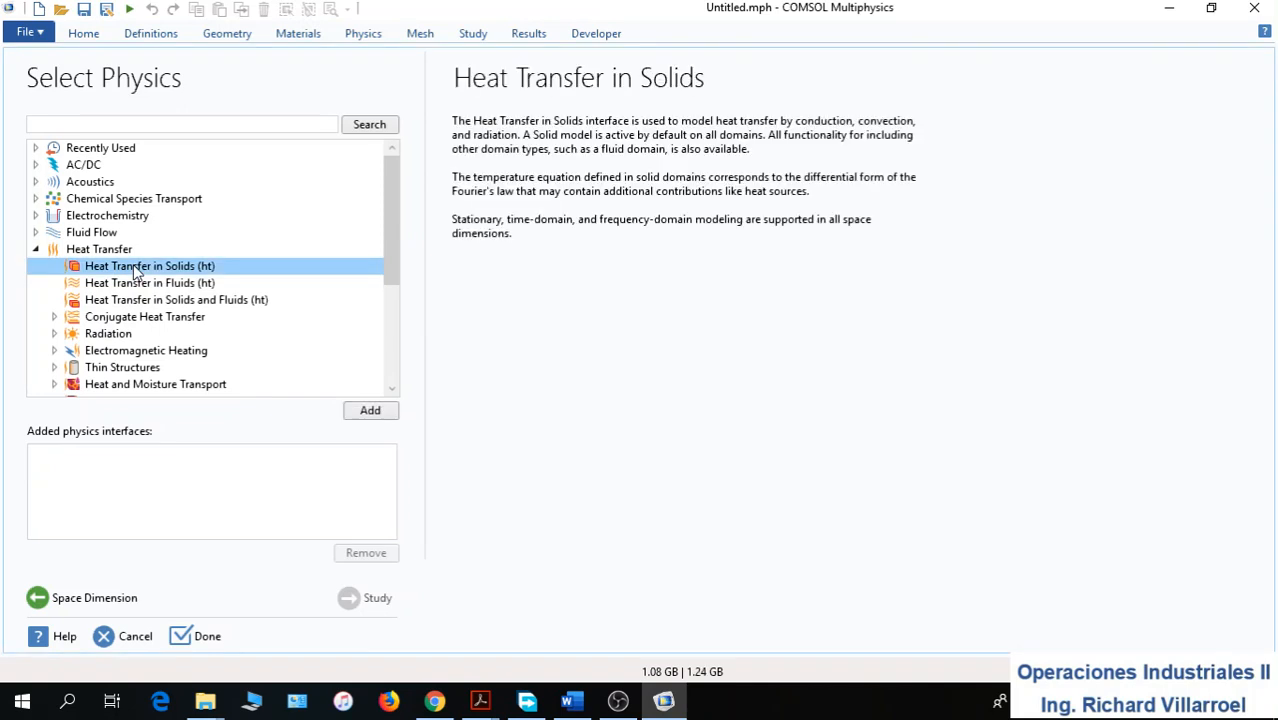
click(368, 414)
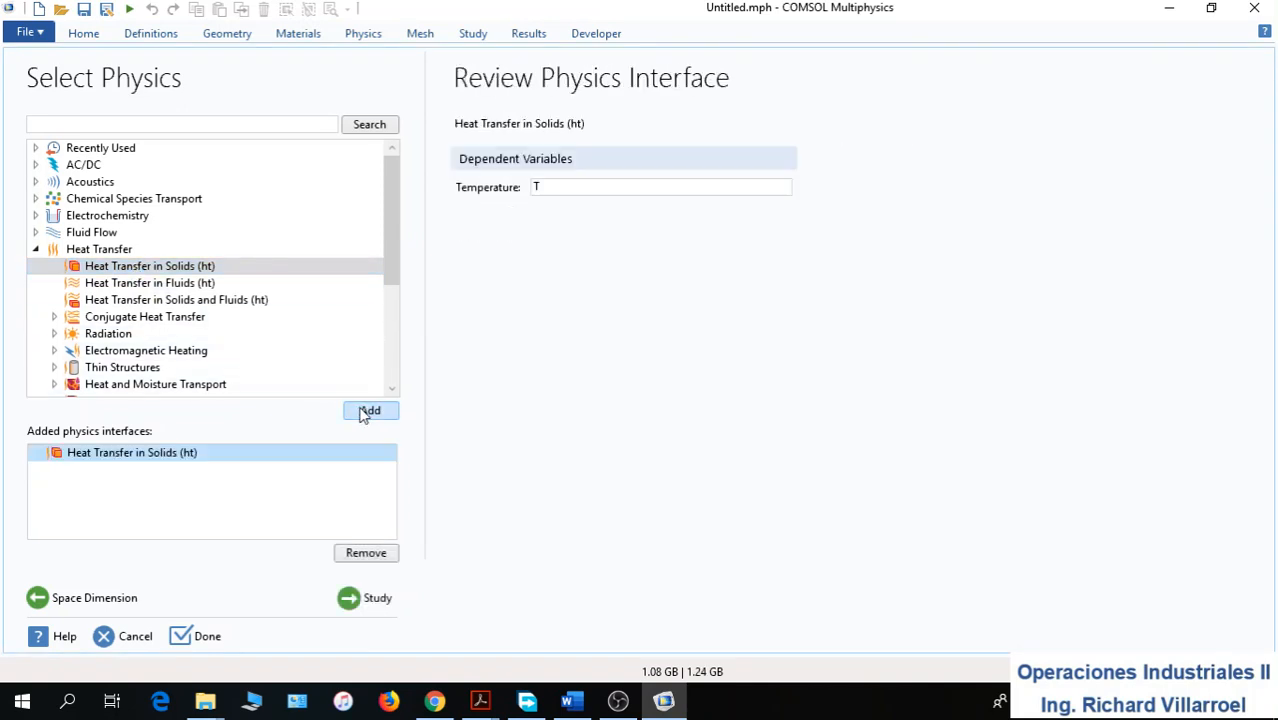
Choose a Stationary study for the heat transfer model and finish the Model Wizard
click(367, 604)
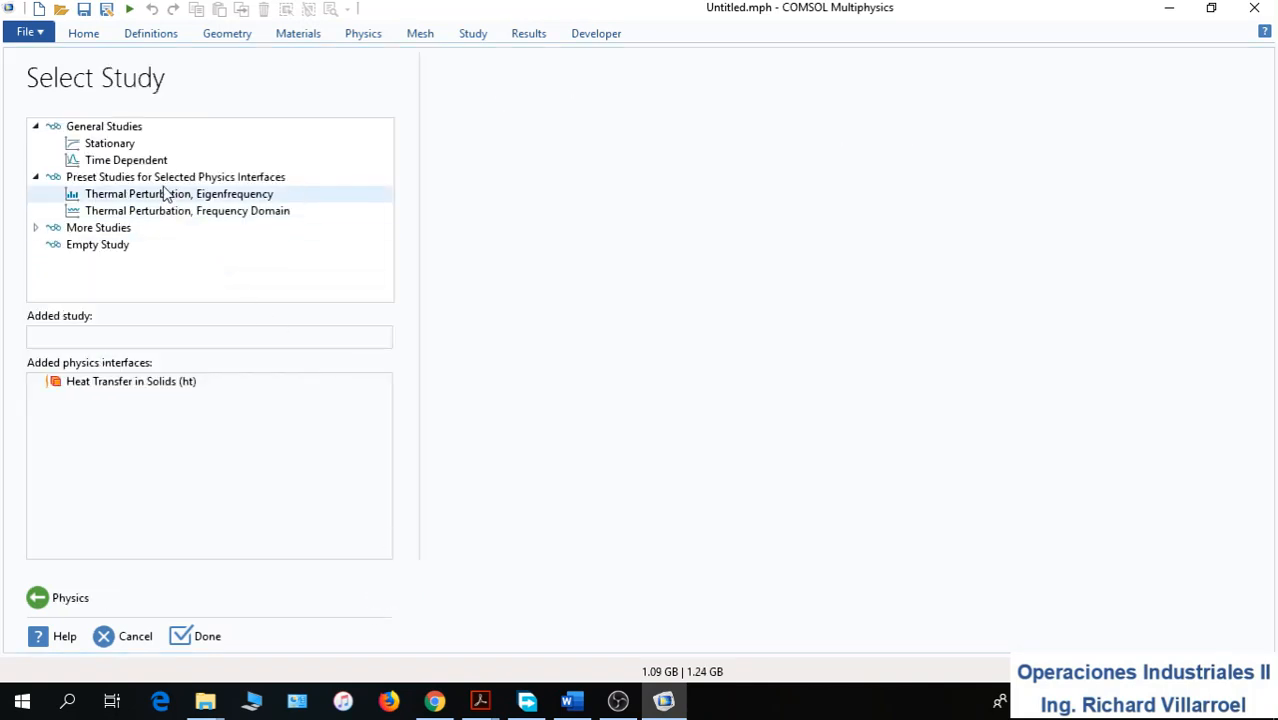
click(127, 147)
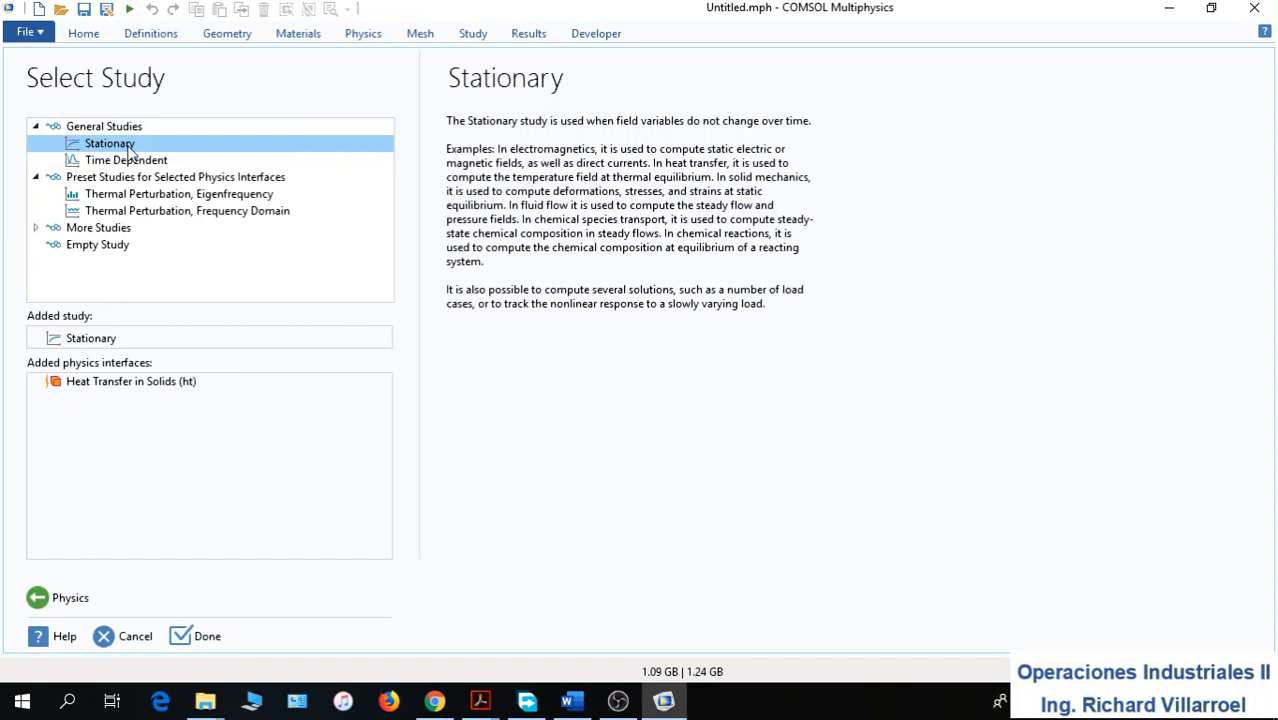
click(205, 636)
click(697, 416)
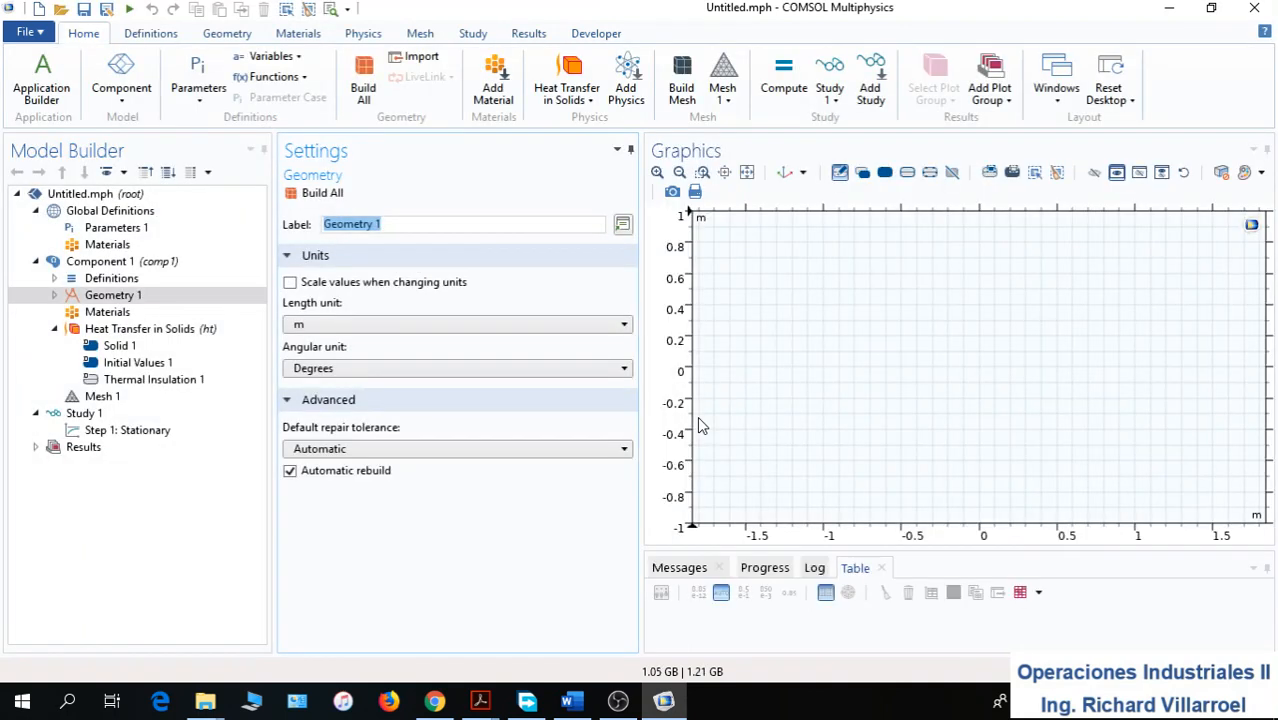
Set the geometry's length unit to cm
click(360, 325)
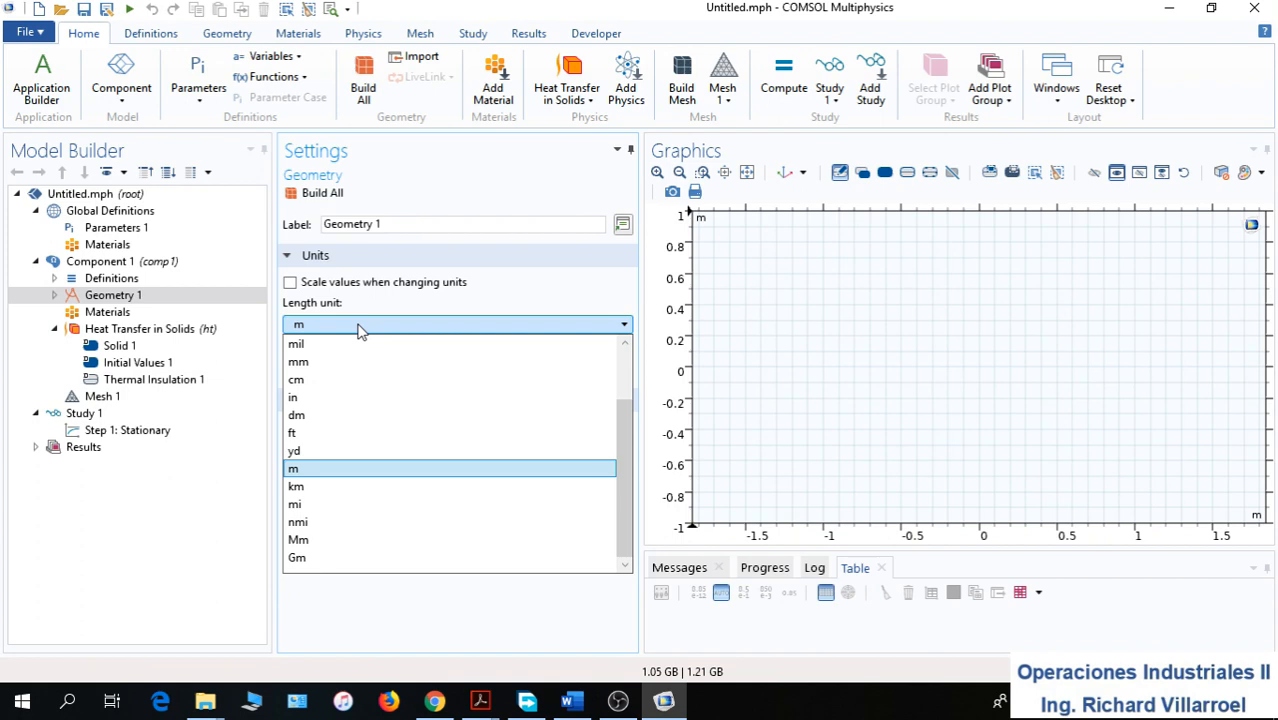
click(337, 380)
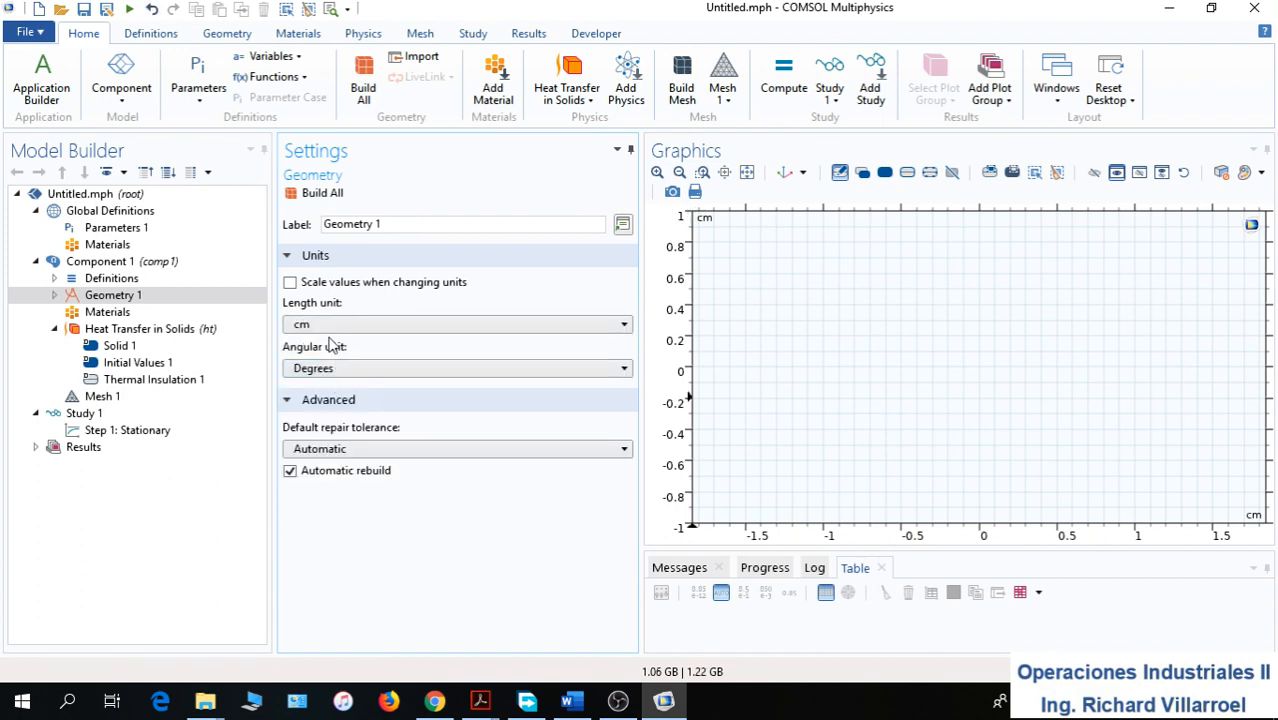
click(126, 297)
Add a solid circle with a 2.5 cm radius centred at the origin and build all objects
right_click(138, 303)
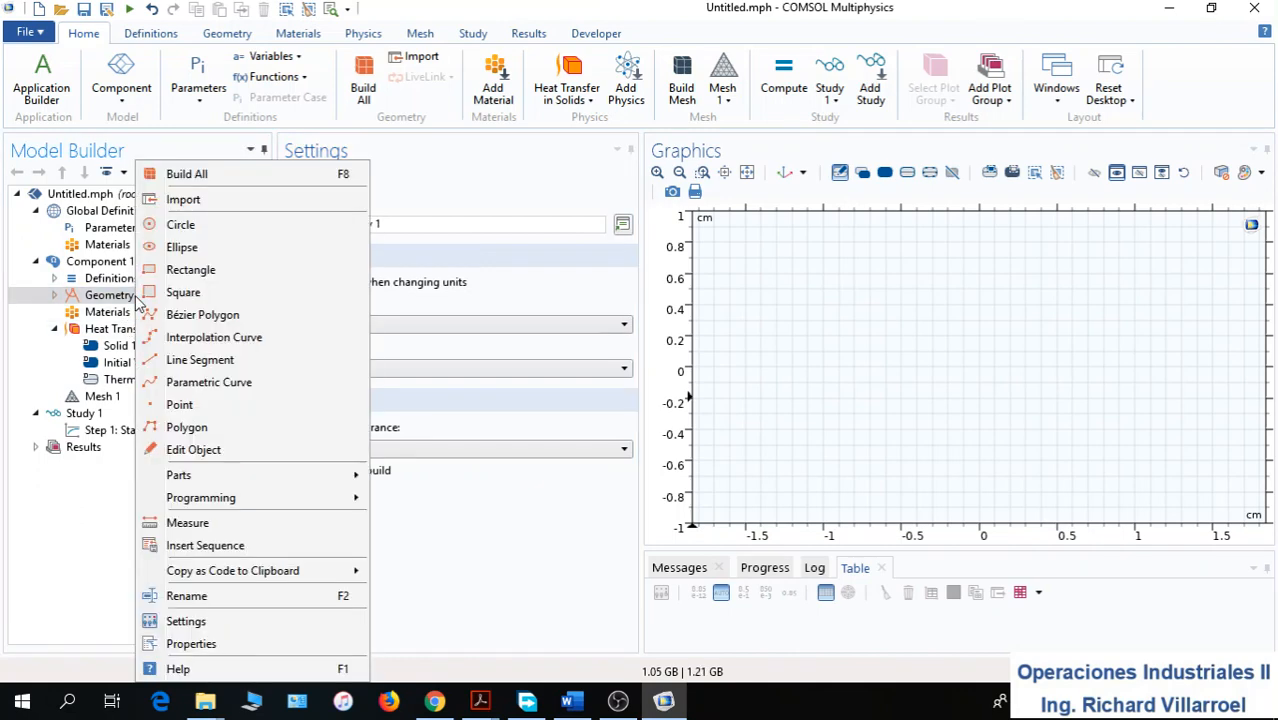
click(198, 228)
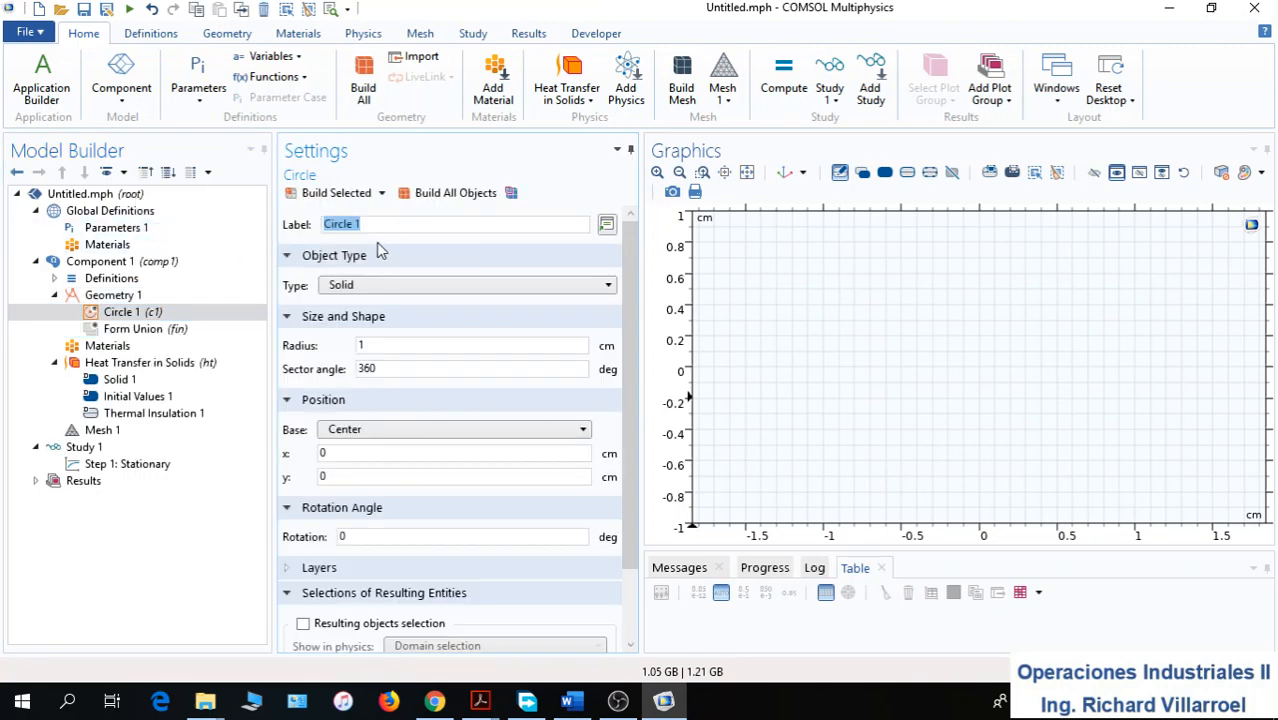
double_click(354, 347)
text(2.5)
click(445, 195)
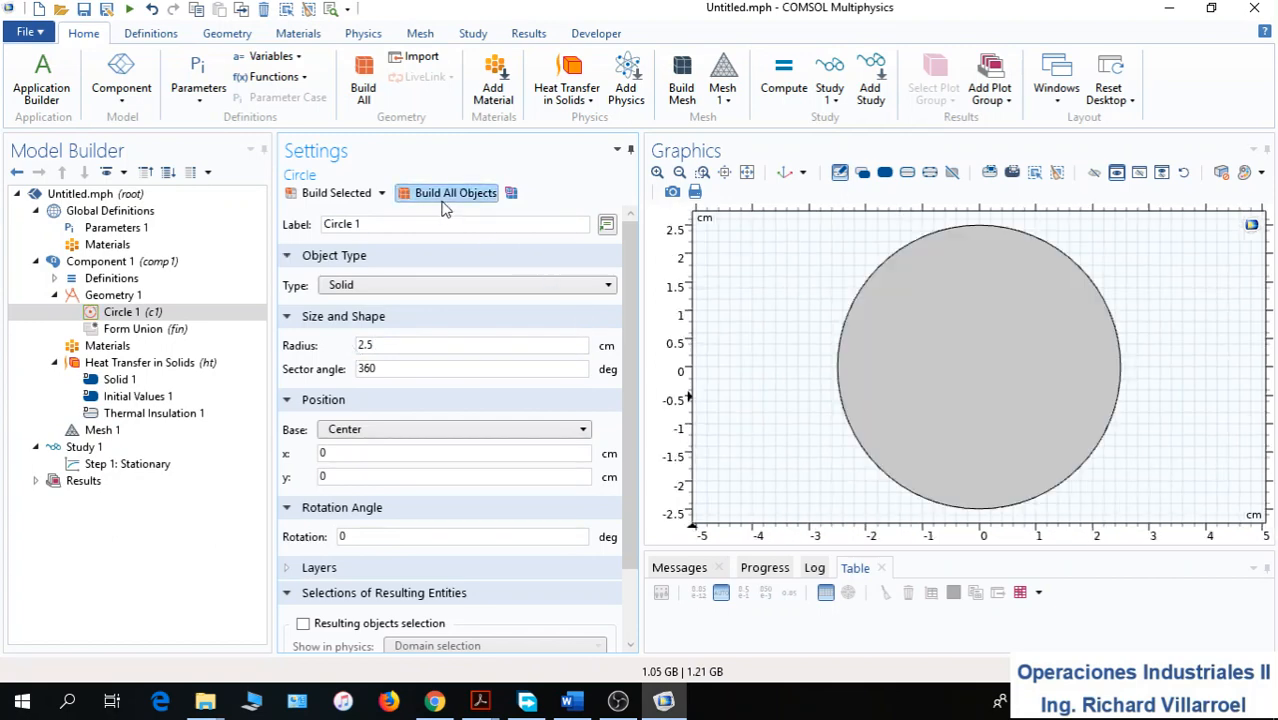
click(105, 296)
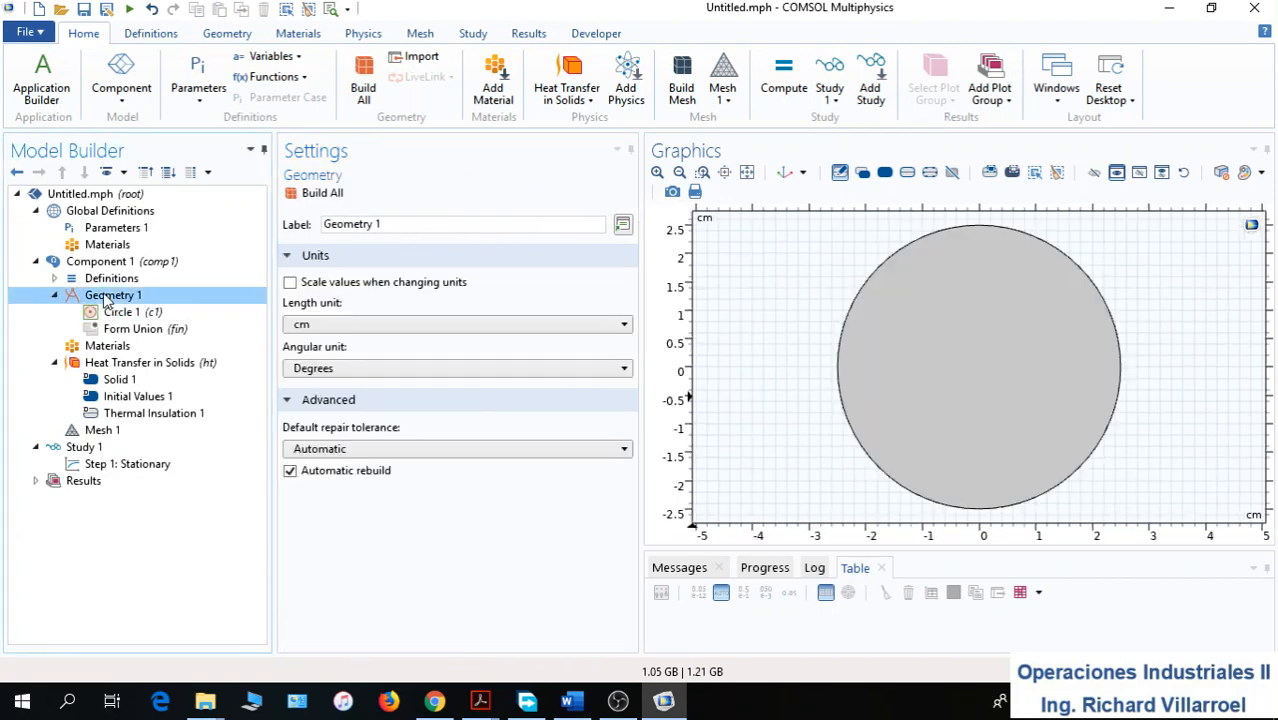
Add a second solid circle with a 2.5 cm radius centred at the origin and build all objects
right_click(105, 296)
click(180, 89)
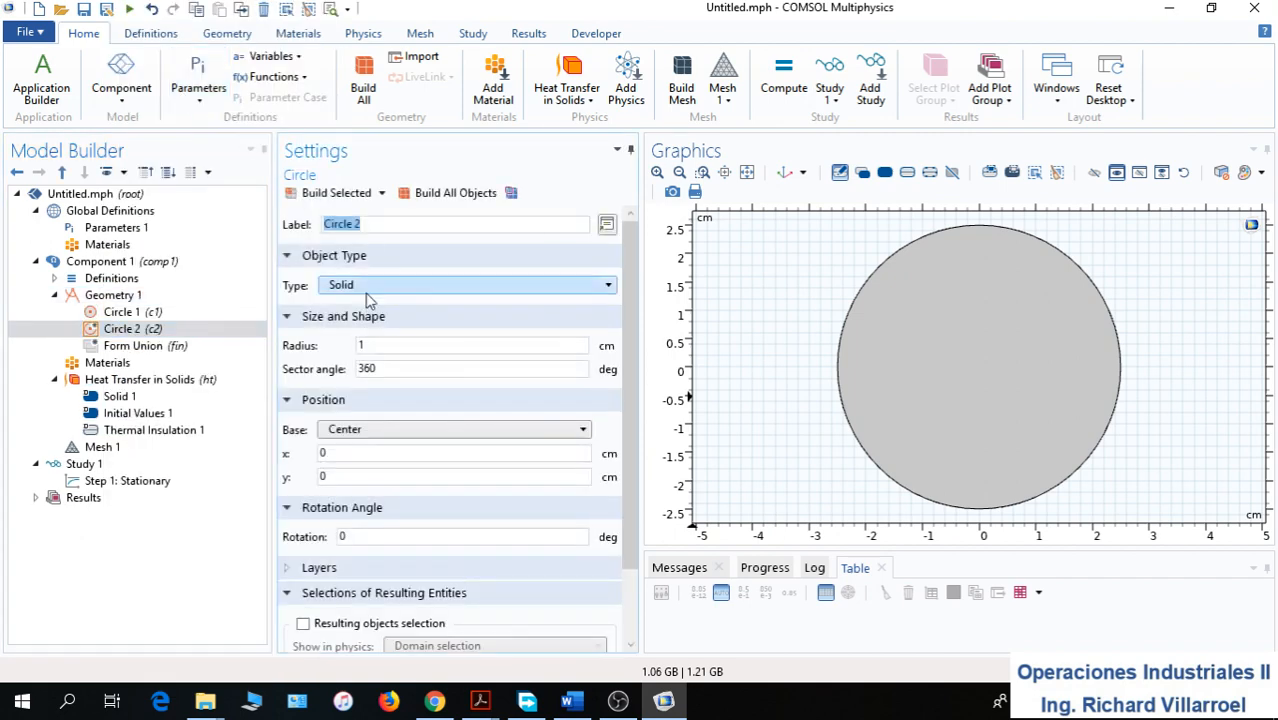
double_click(370, 345)
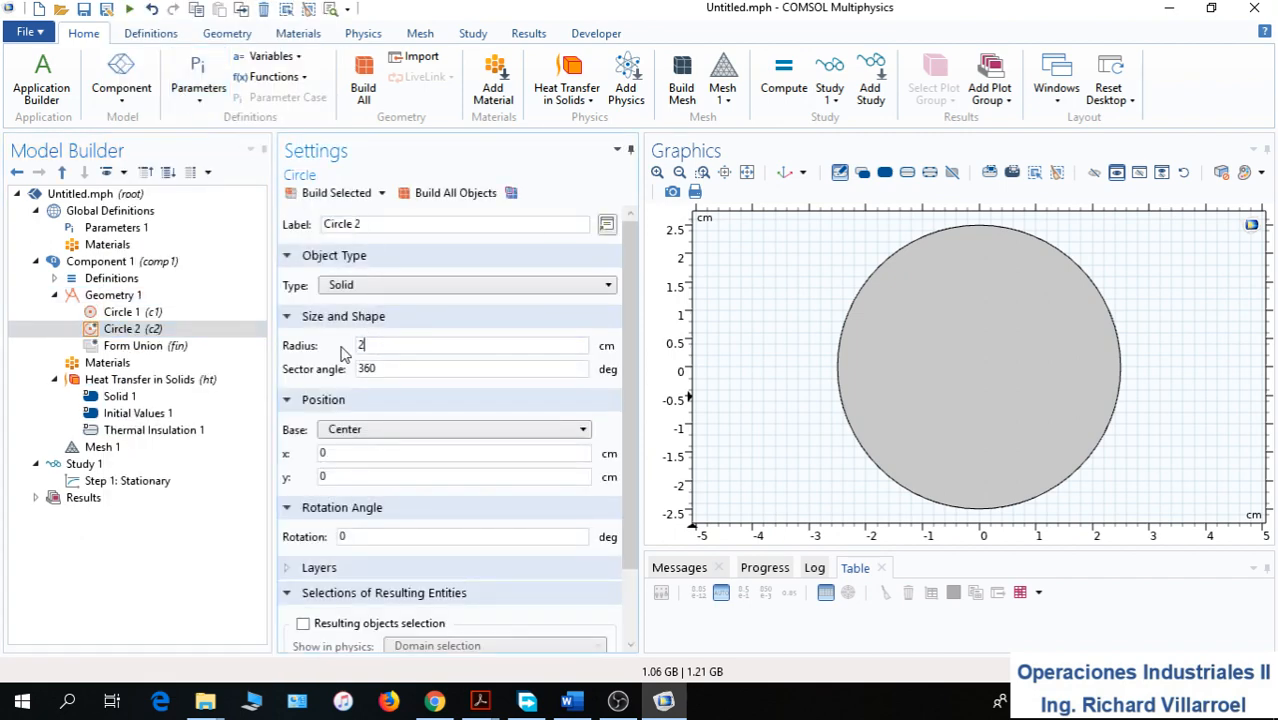
click(462, 197)
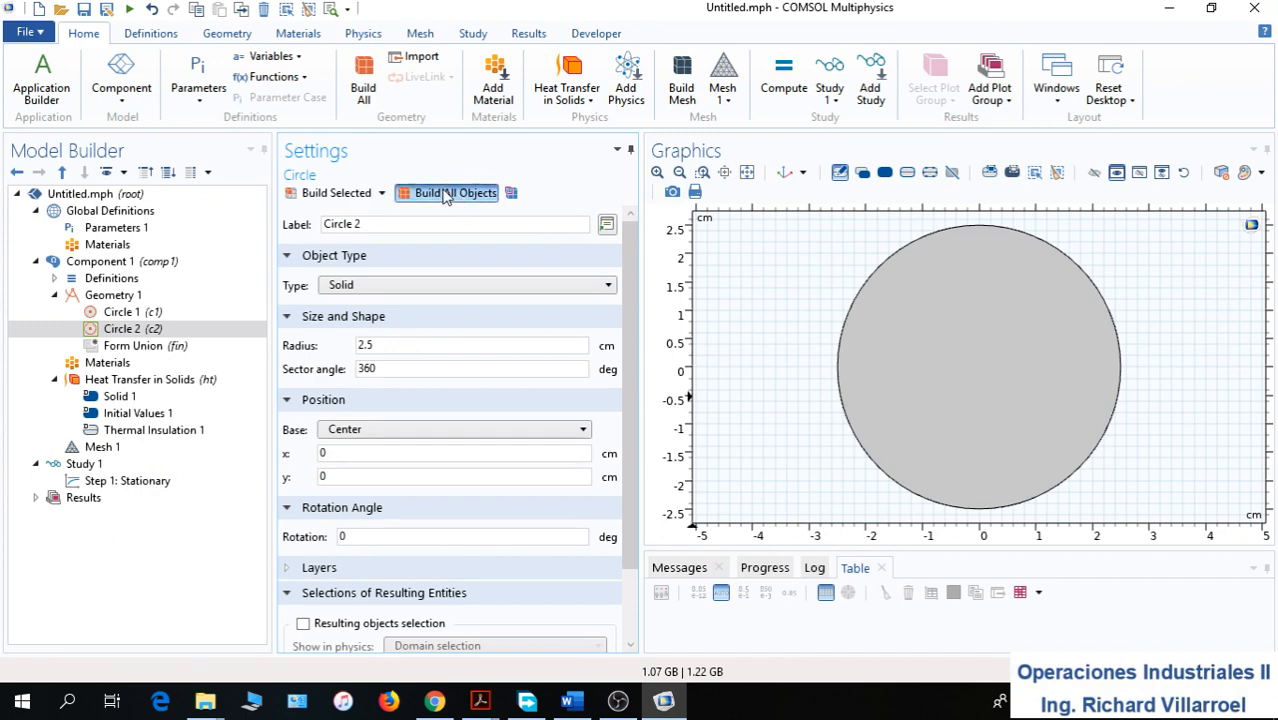
Add a third solid circle with a 2.25 cm radius centred at the origin and build all objects
right_click(117, 297)
click(172, 88)
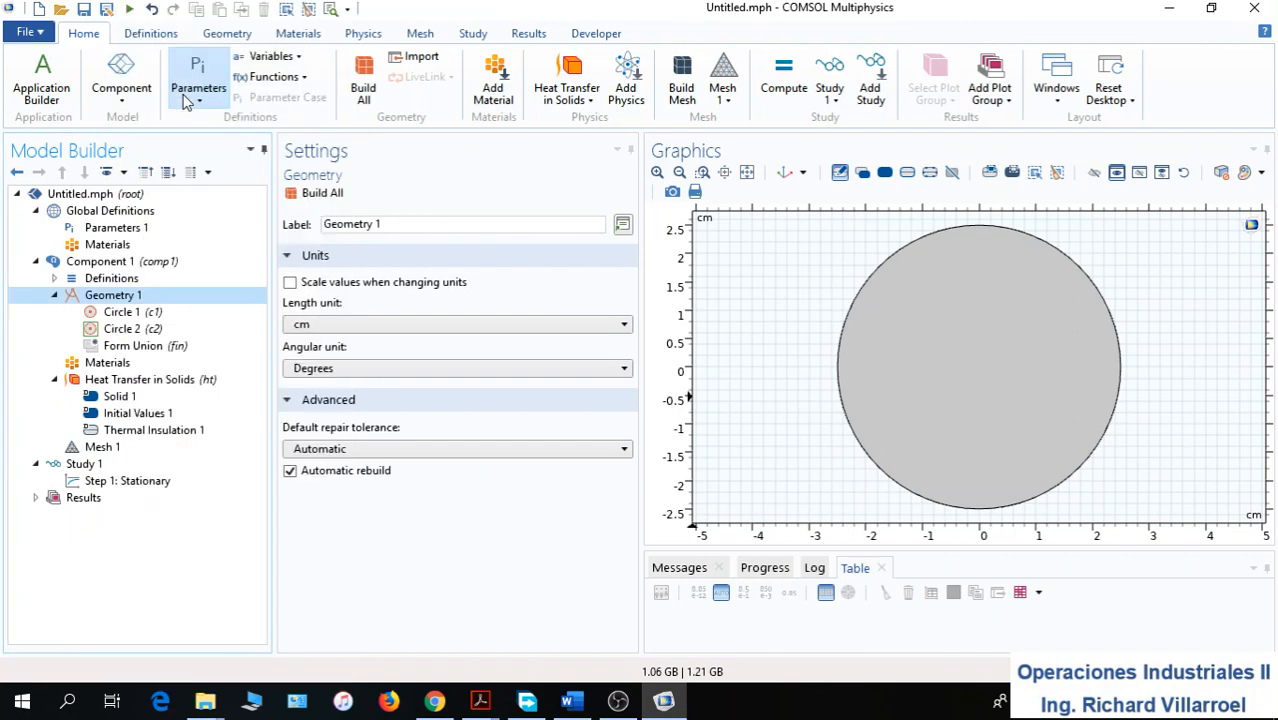
click(365, 343)
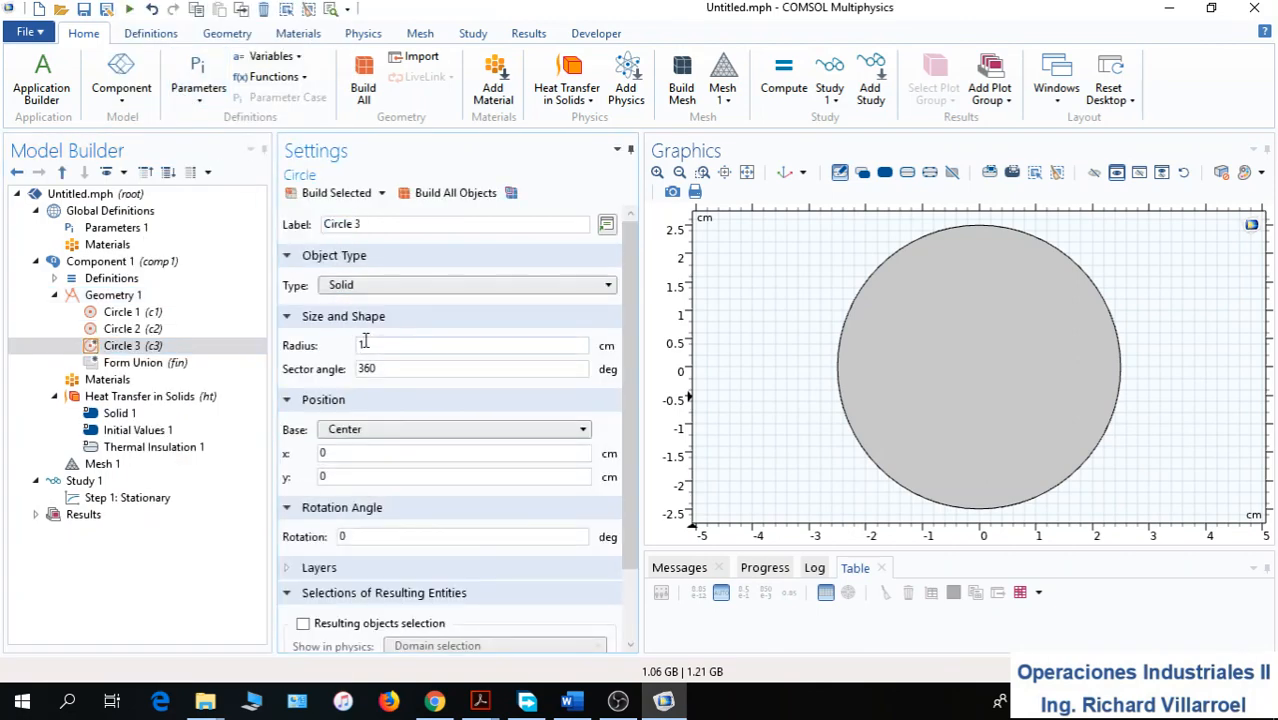
drag(372, 341, 347, 355)
click(456, 194)
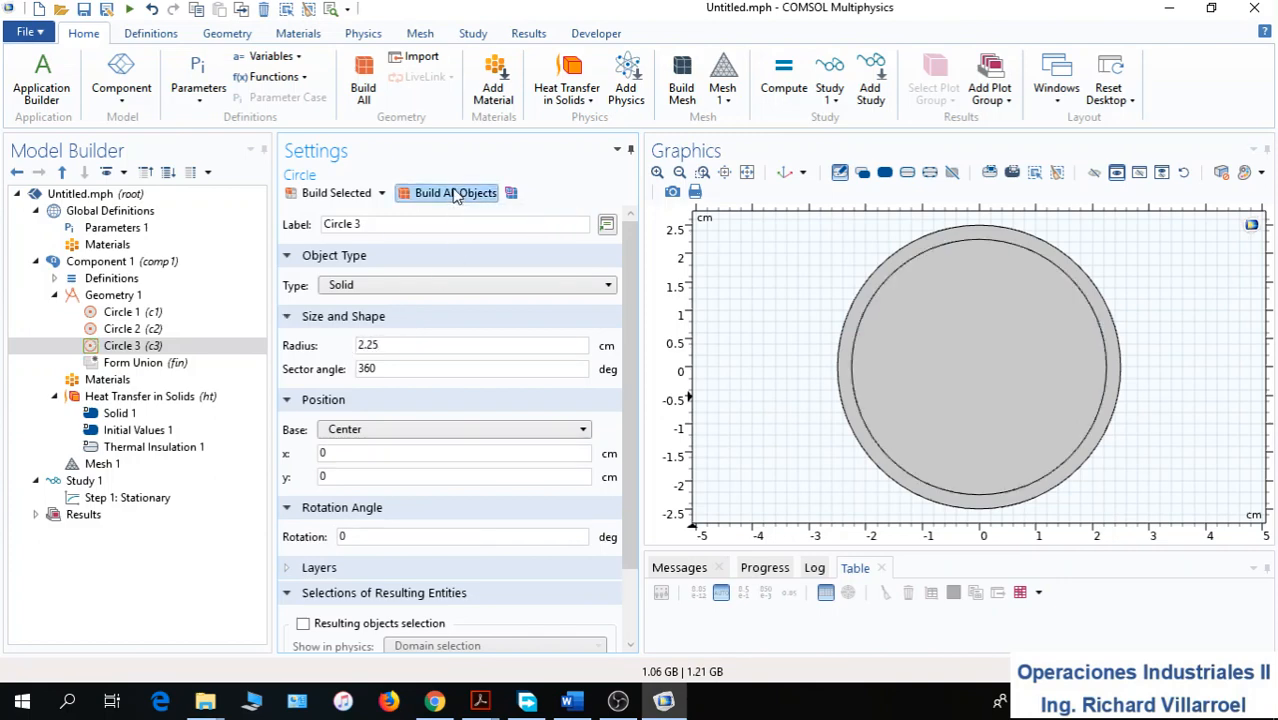
Add a fourth solid circle with a 5.75 cm radius centred at the origin, build all objects and fit the geometry in view
click(120, 297)
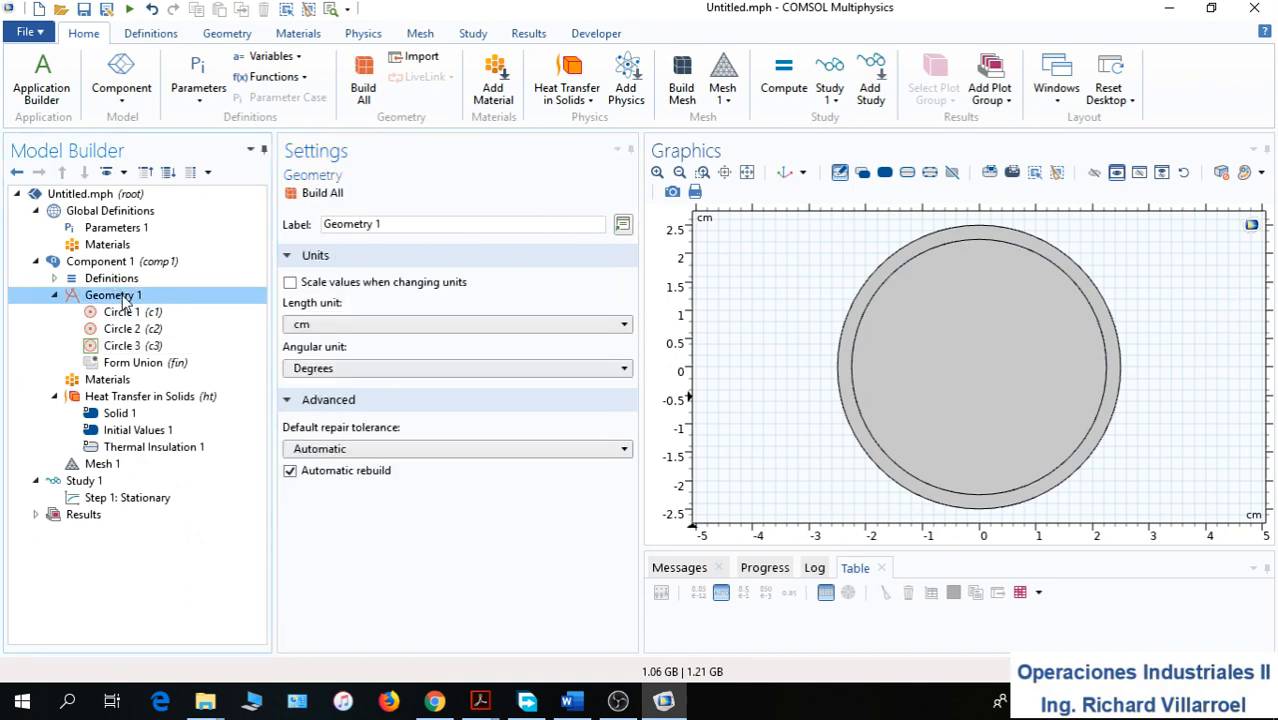
right_click(121, 298)
click(200, 88)
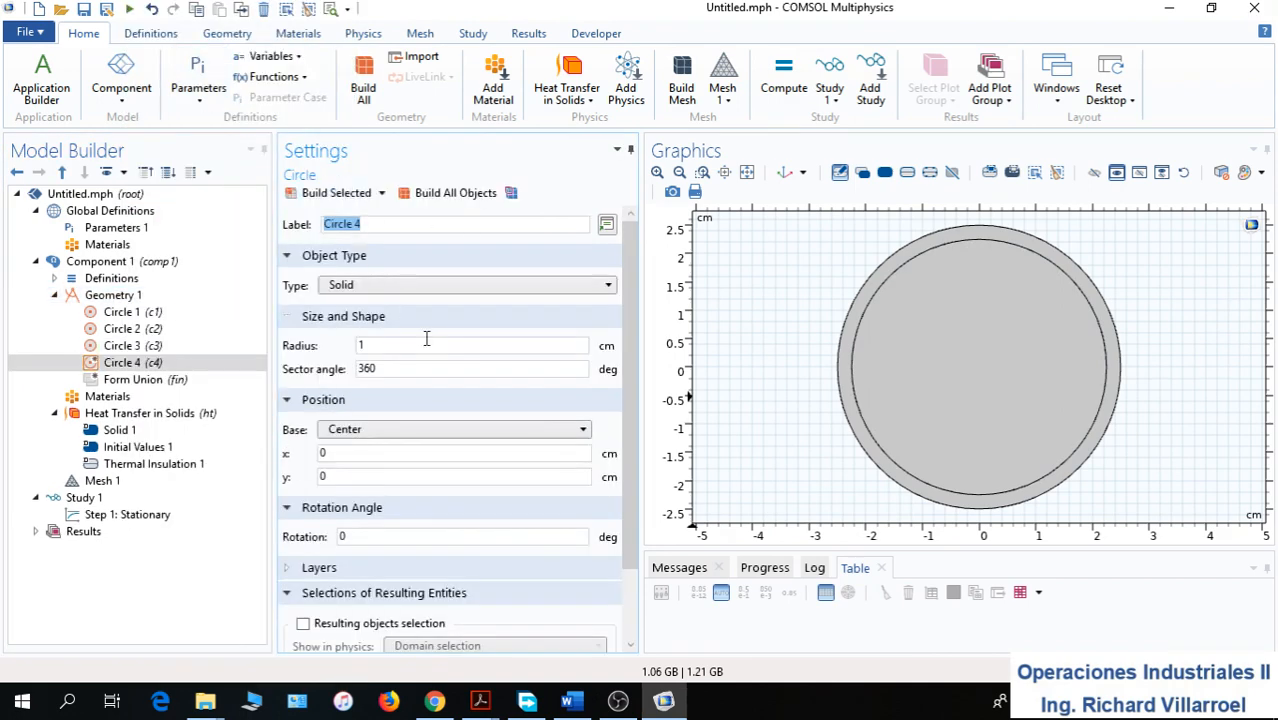
drag(389, 342, 333, 347)
text(5.75)
click(436, 196)
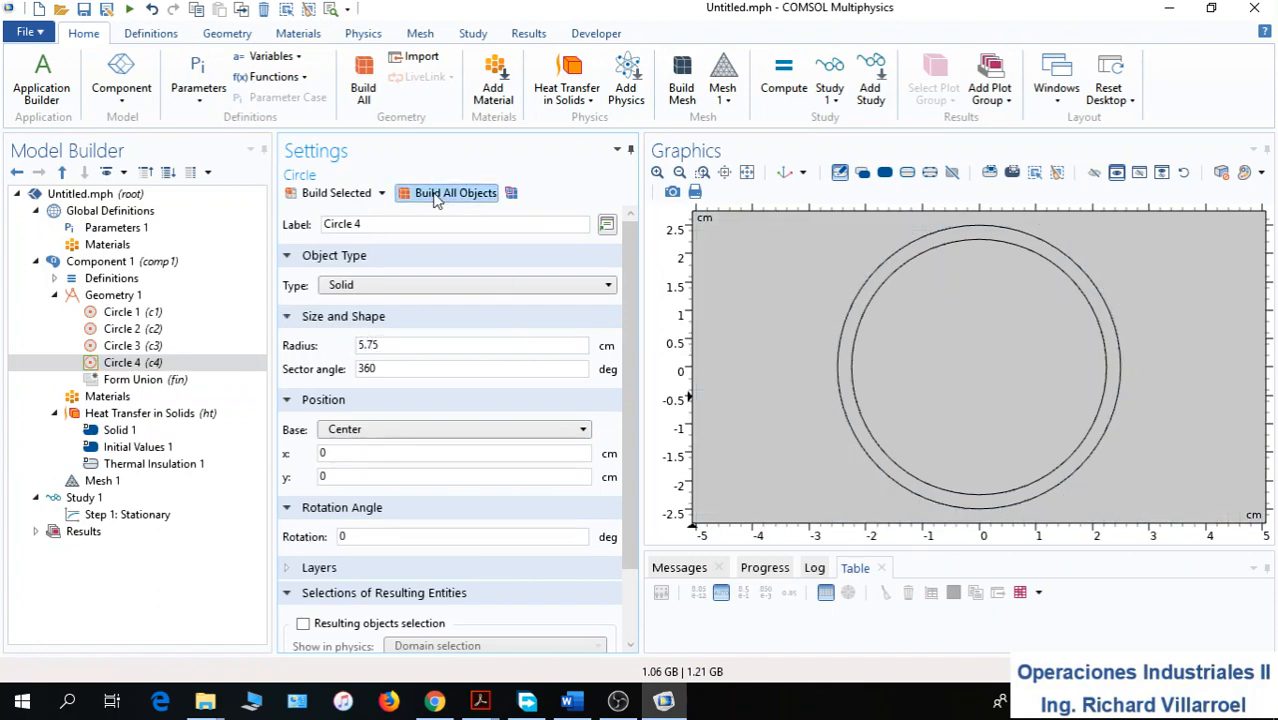
click(752, 172)
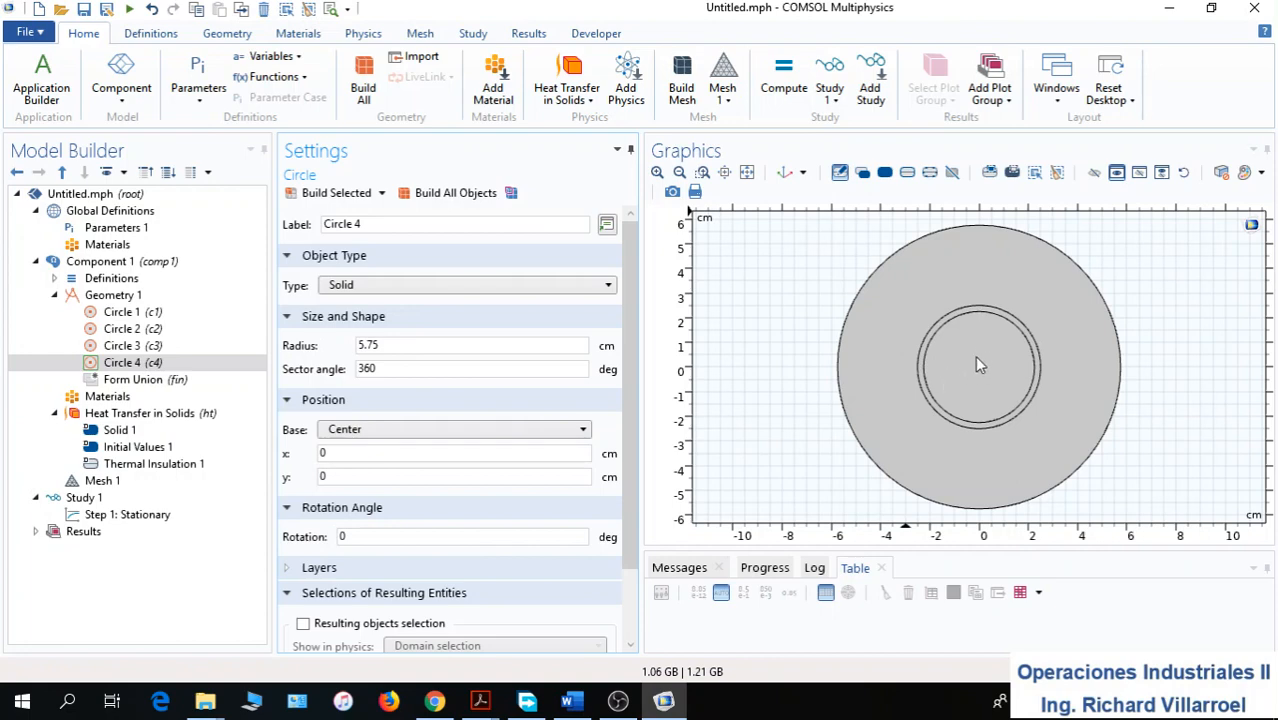
Add a Difference operation to the geometry with only the outer circle c4 as the object to add
click(112, 295)
right_click(110, 295)
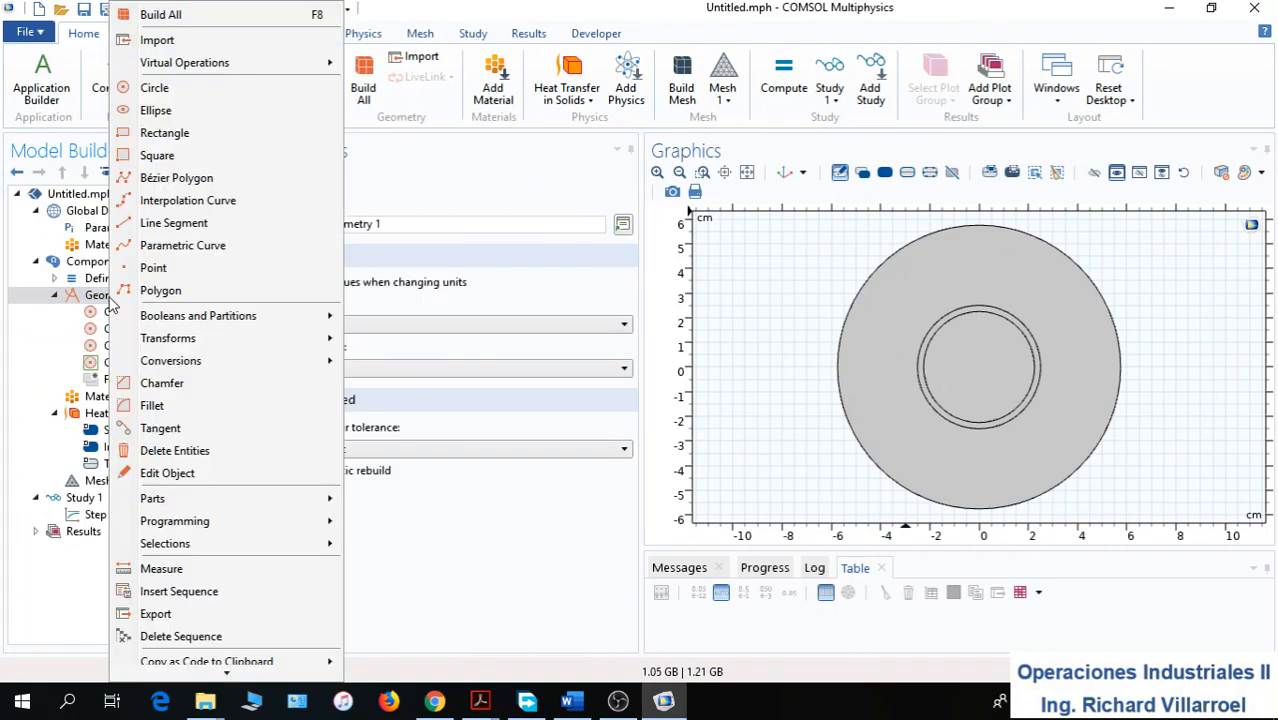
mouse_move(208, 322)
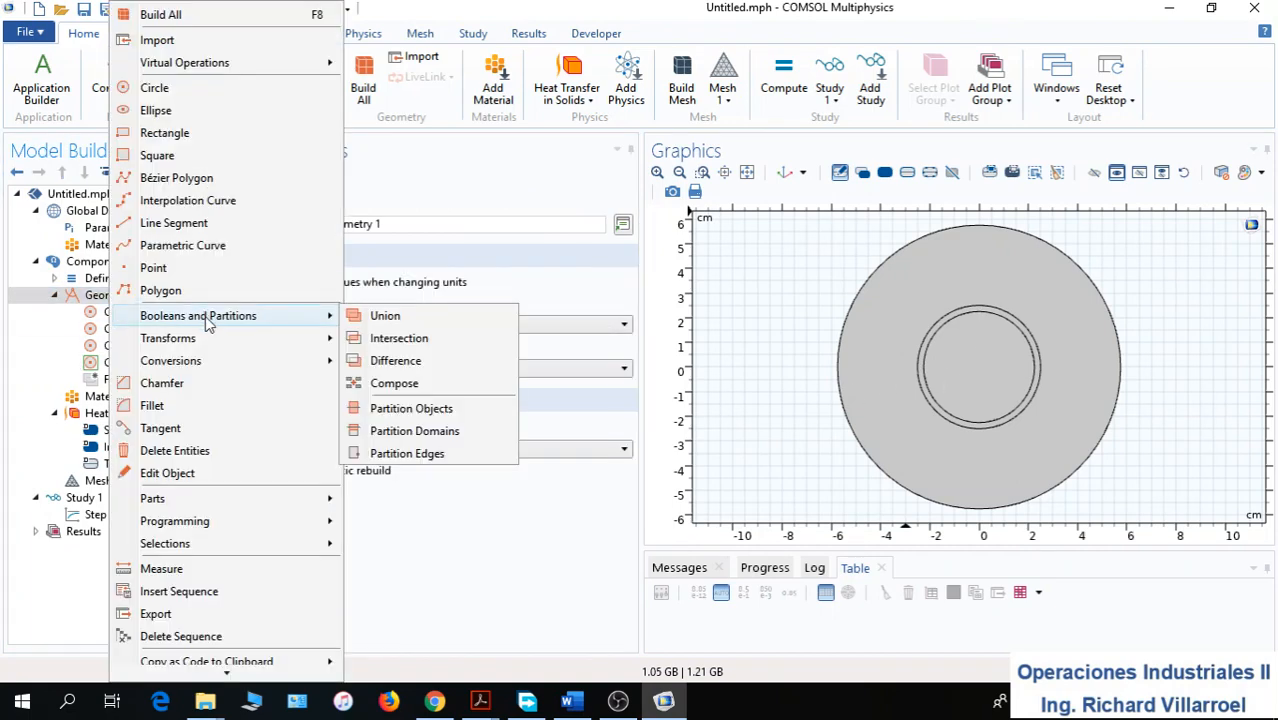
click(433, 364)
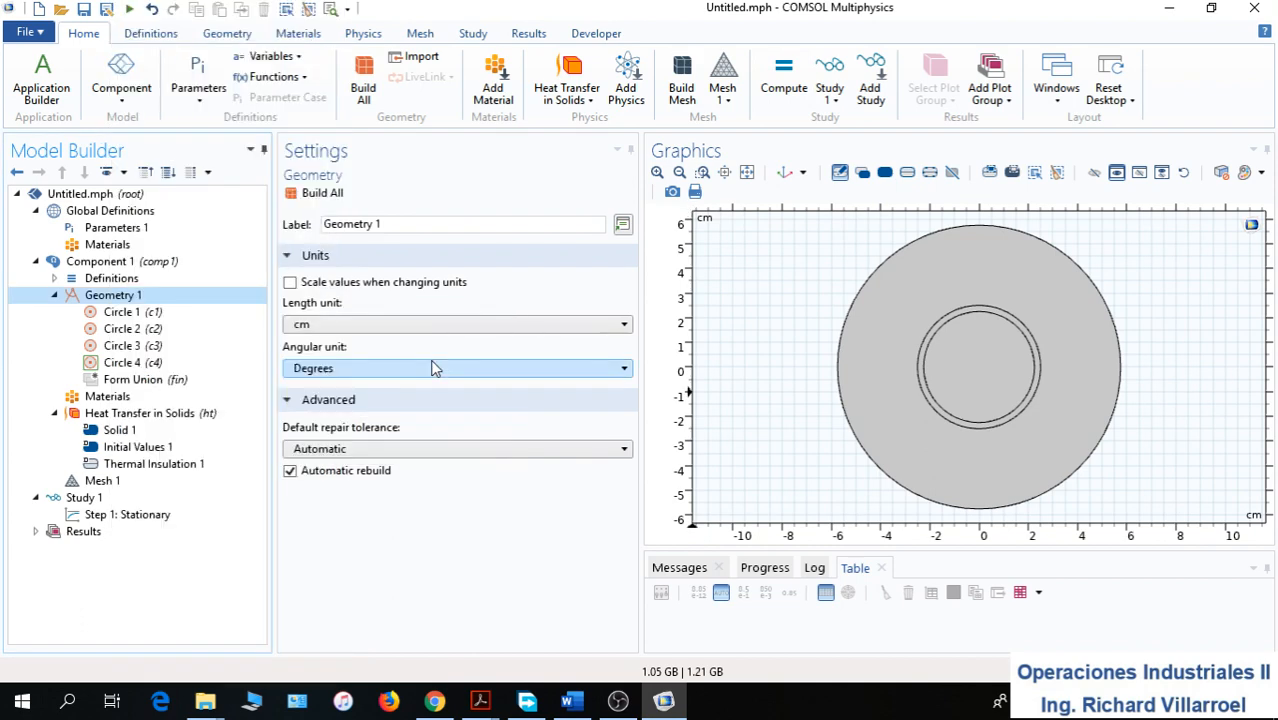
click(880, 313)
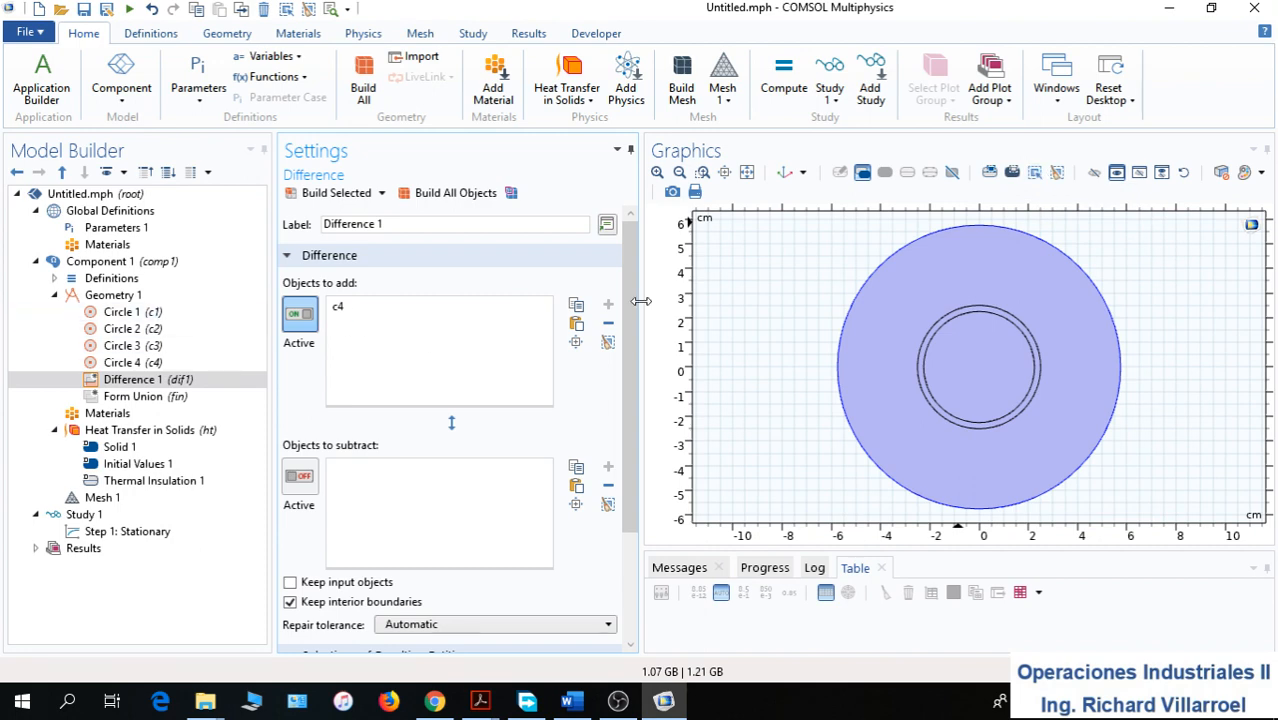
click(1035, 174)
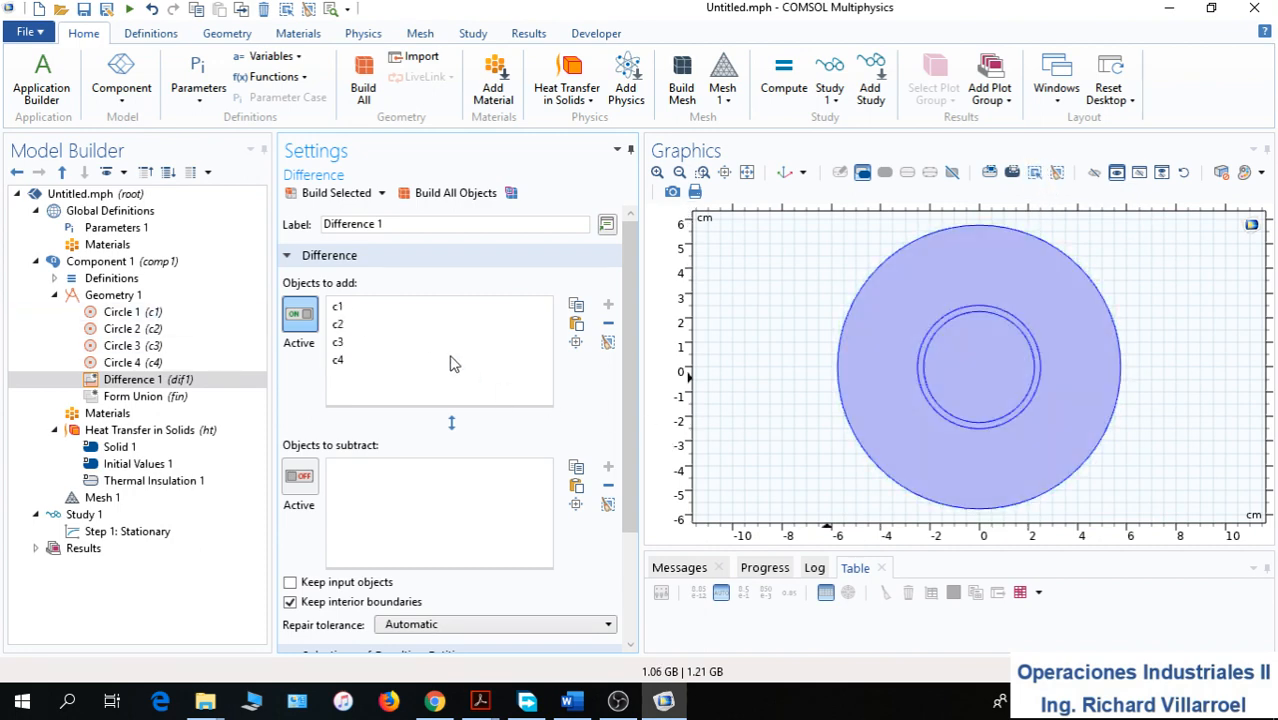
click(346, 309)
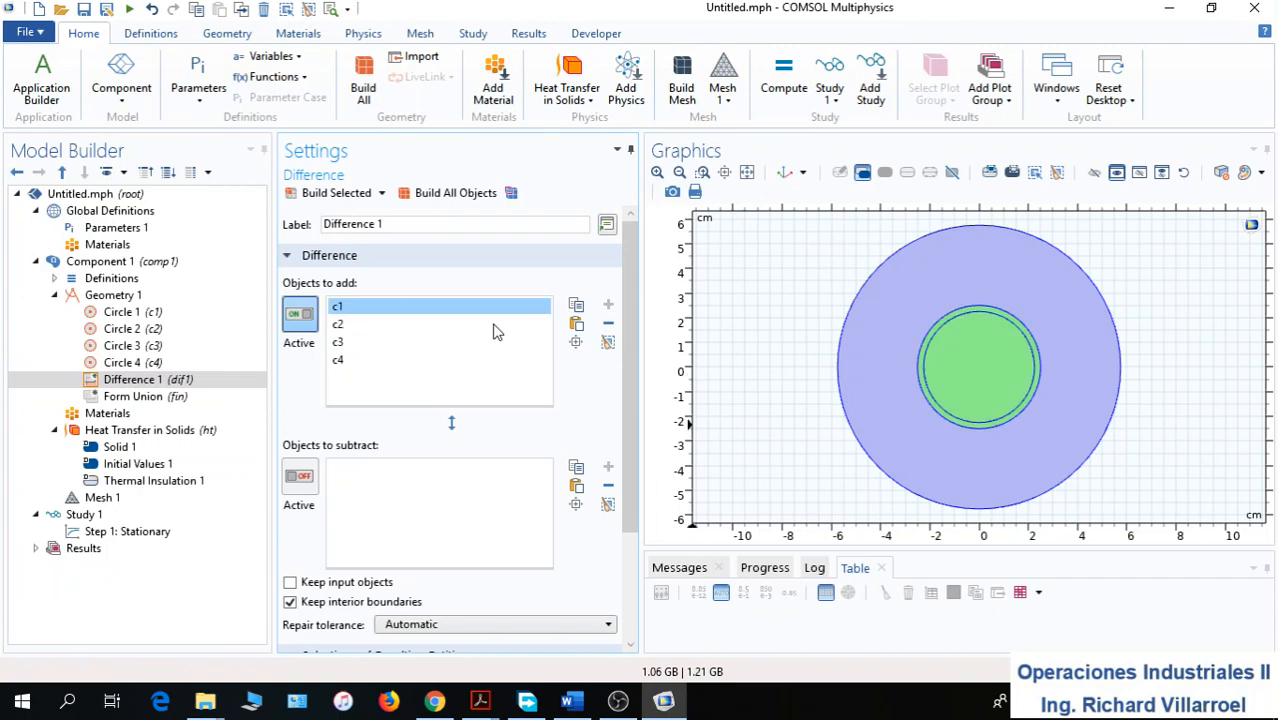
click(607, 323)
click(364, 324)
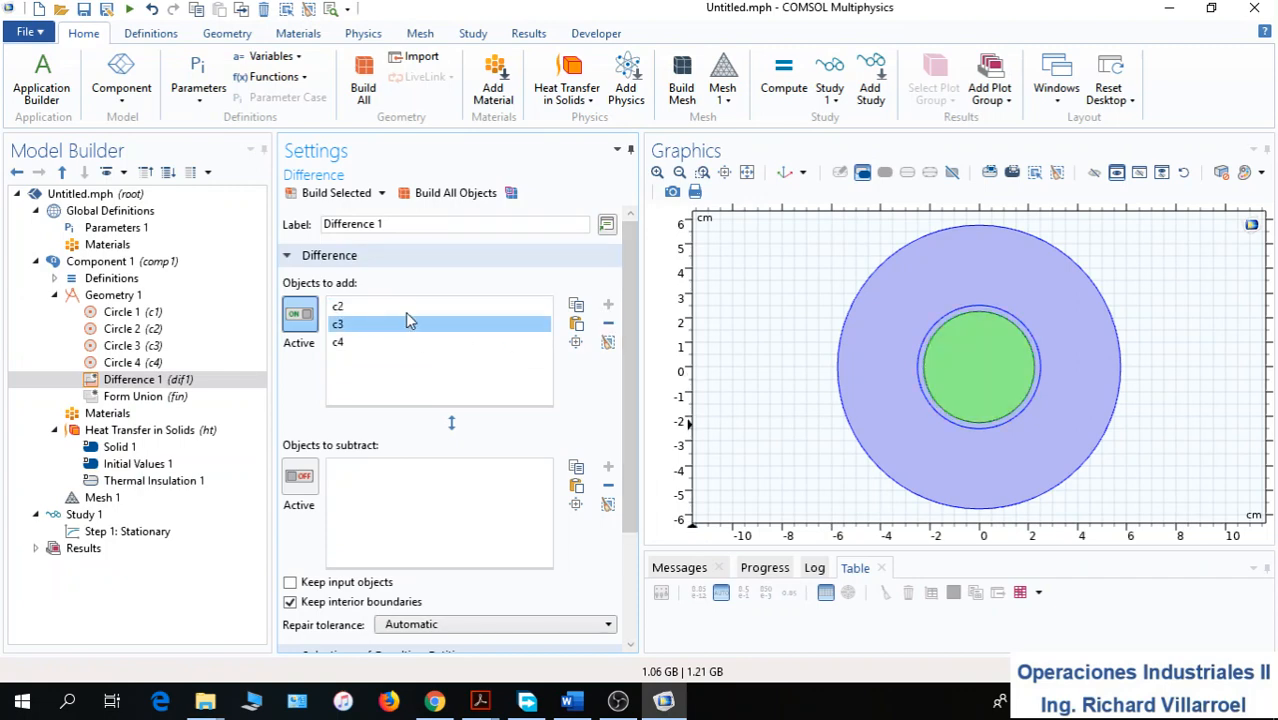
click(607, 323)
click(350, 308)
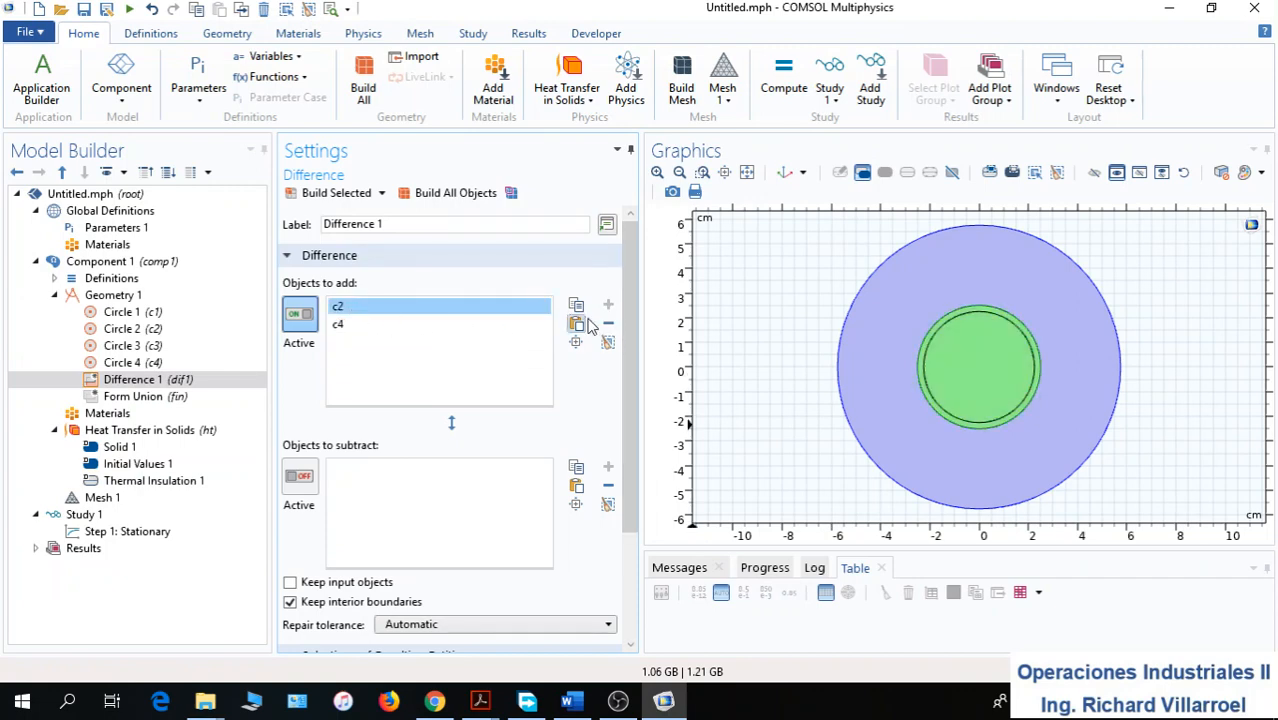
click(607, 323)
Set circle c1 as the only object to subtract in the first Difference and build it
click(300, 477)
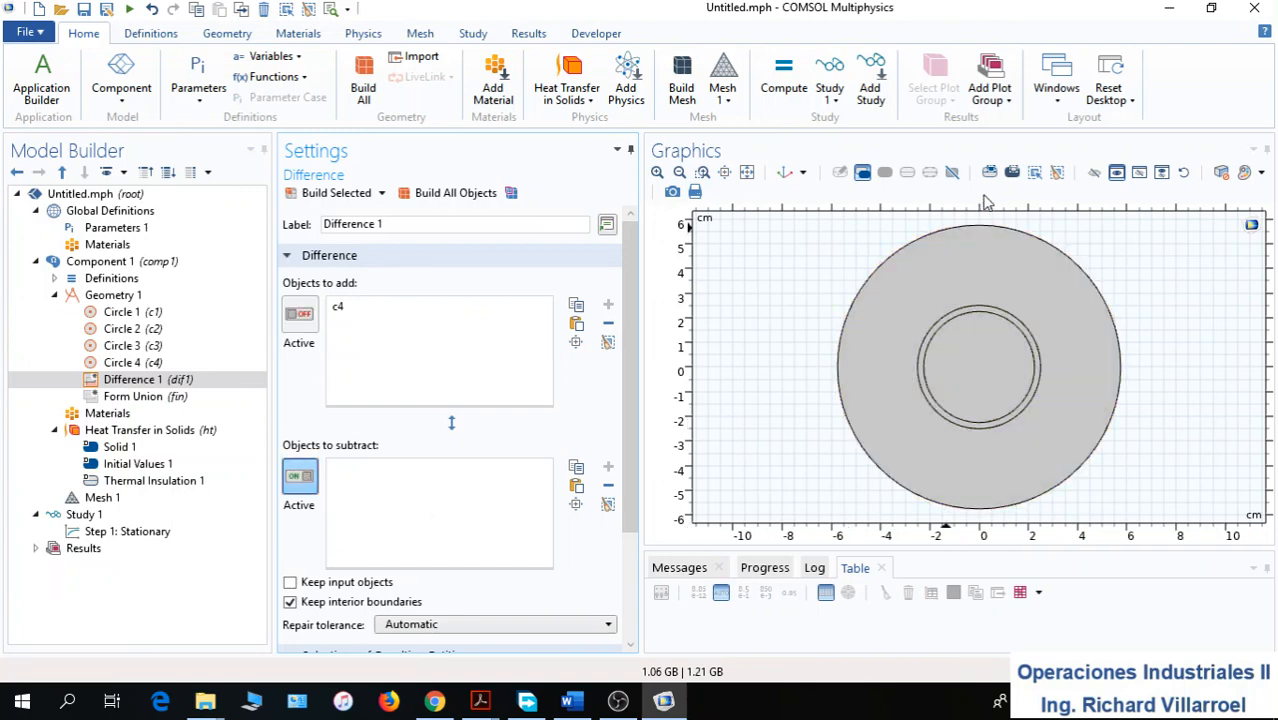
click(1034, 172)
click(345, 488)
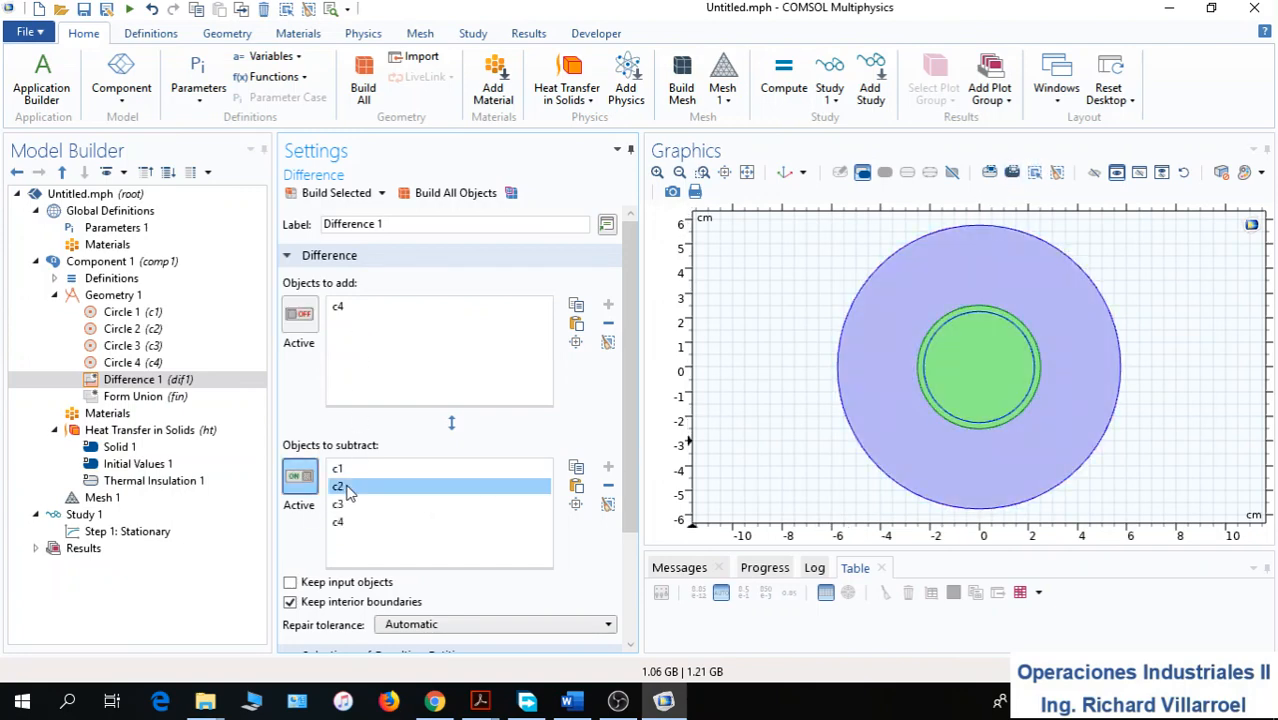
shift+click(352, 522)
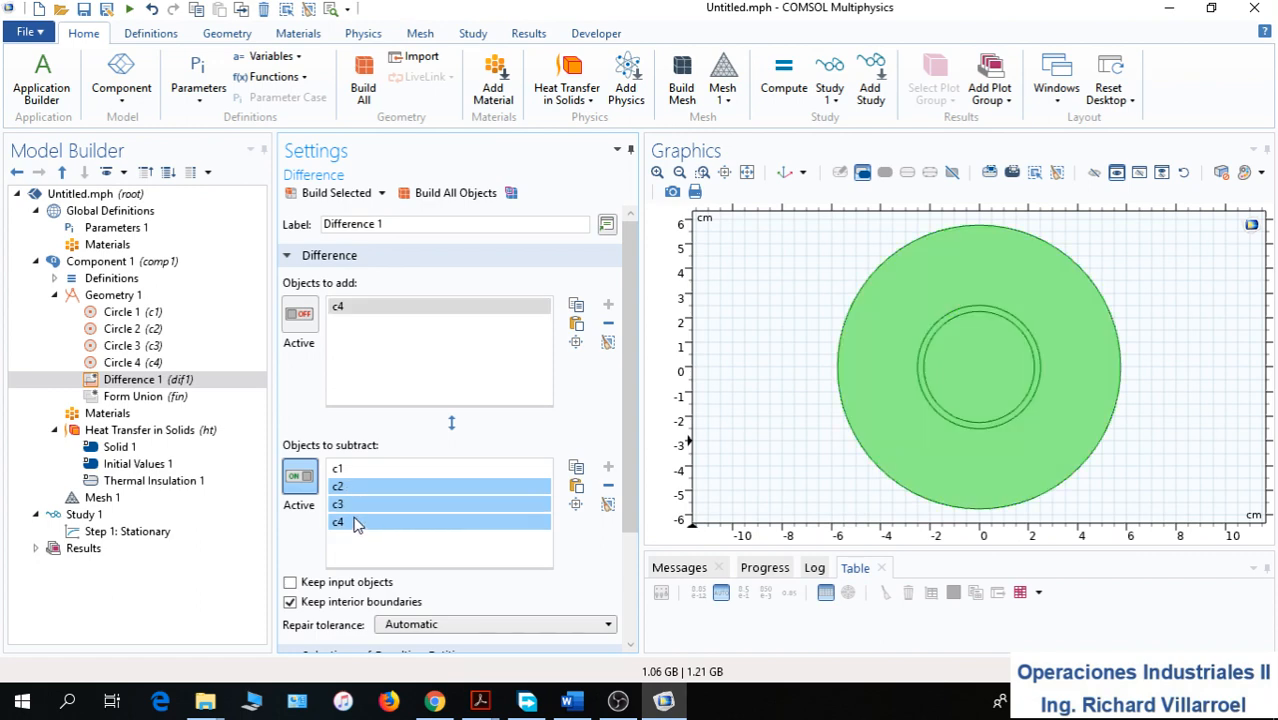
click(607, 487)
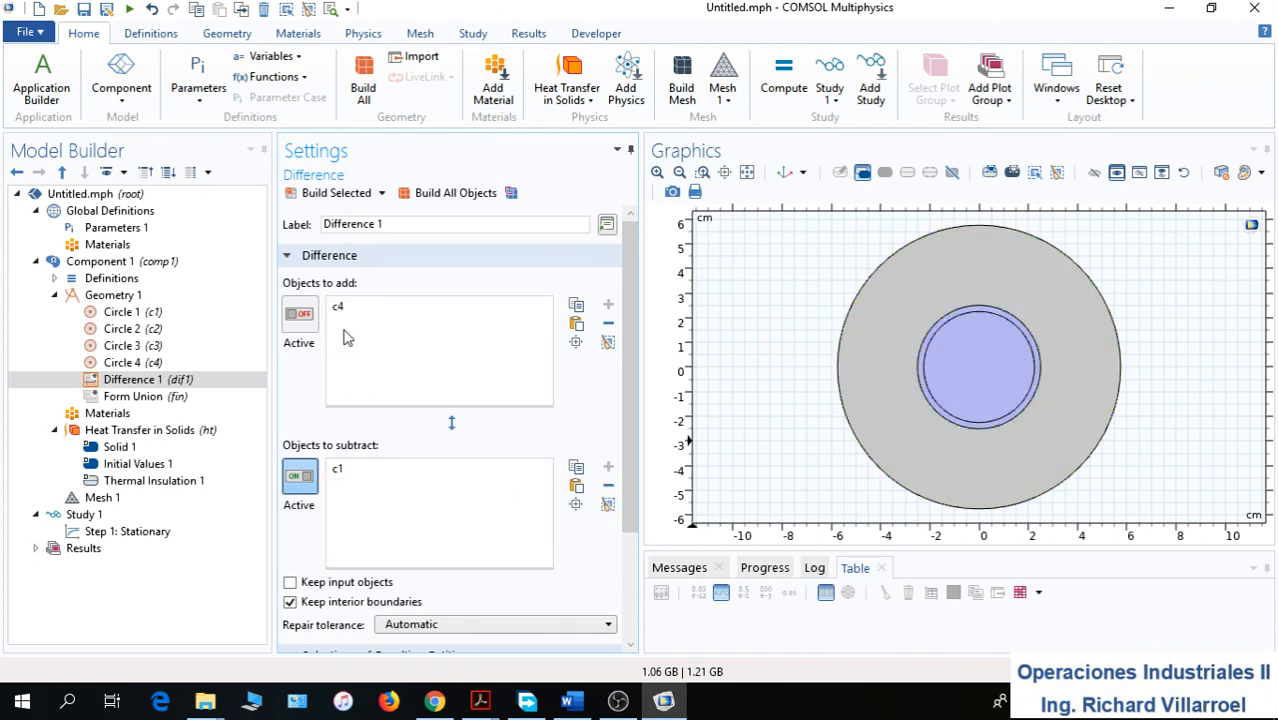
click(323, 197)
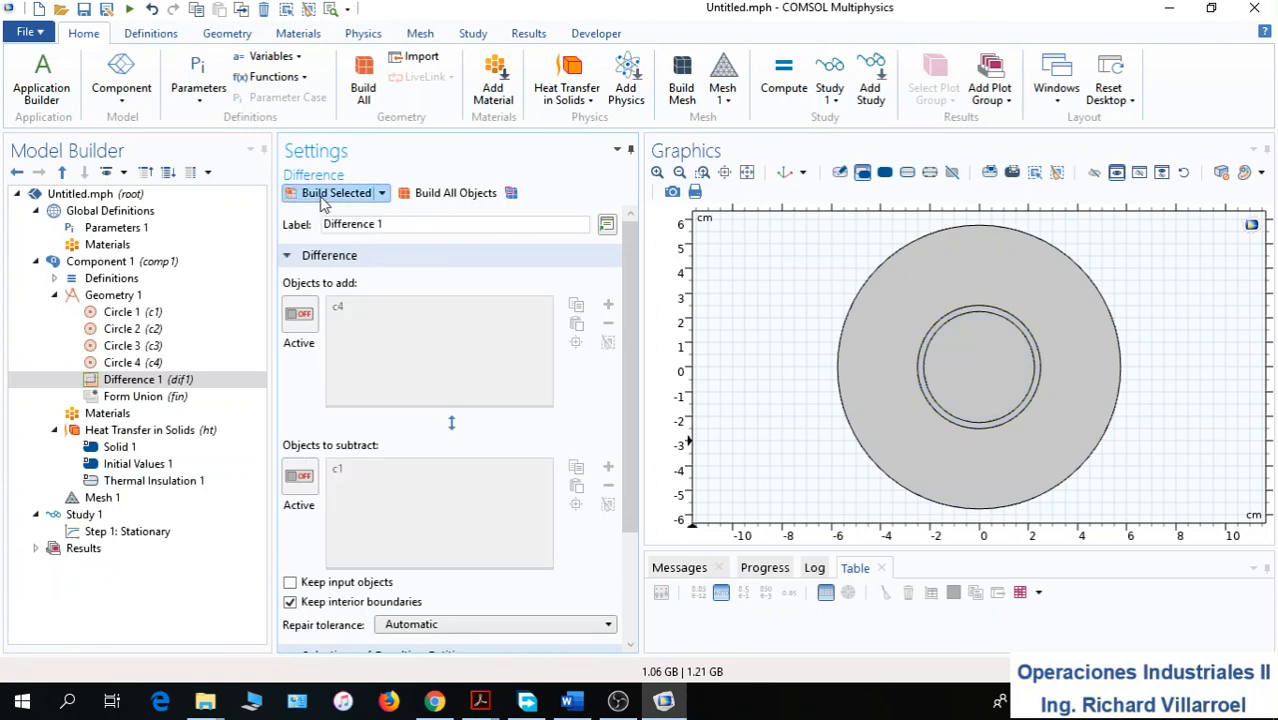
Add a second Difference operation to the geometry with circle c3 as the object to add
click(108, 298)
right_click(108, 298)
mouse_move(224, 326)
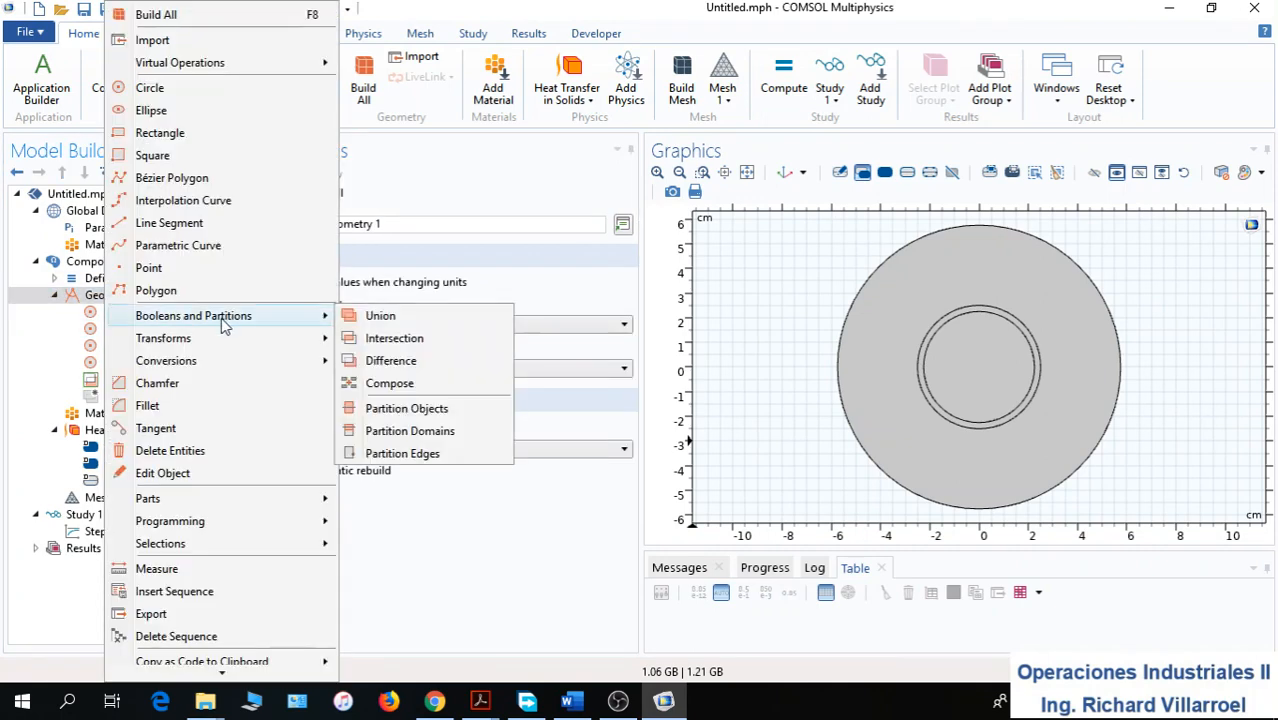
click(410, 364)
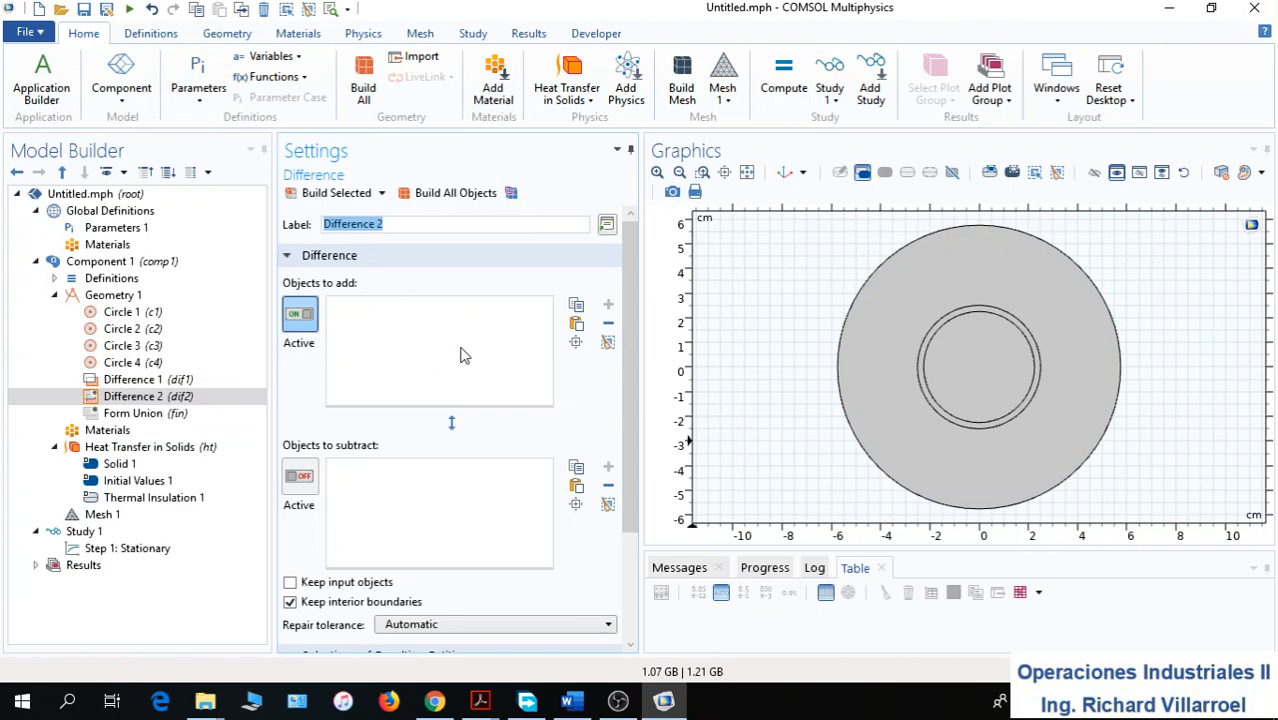
click(970, 322)
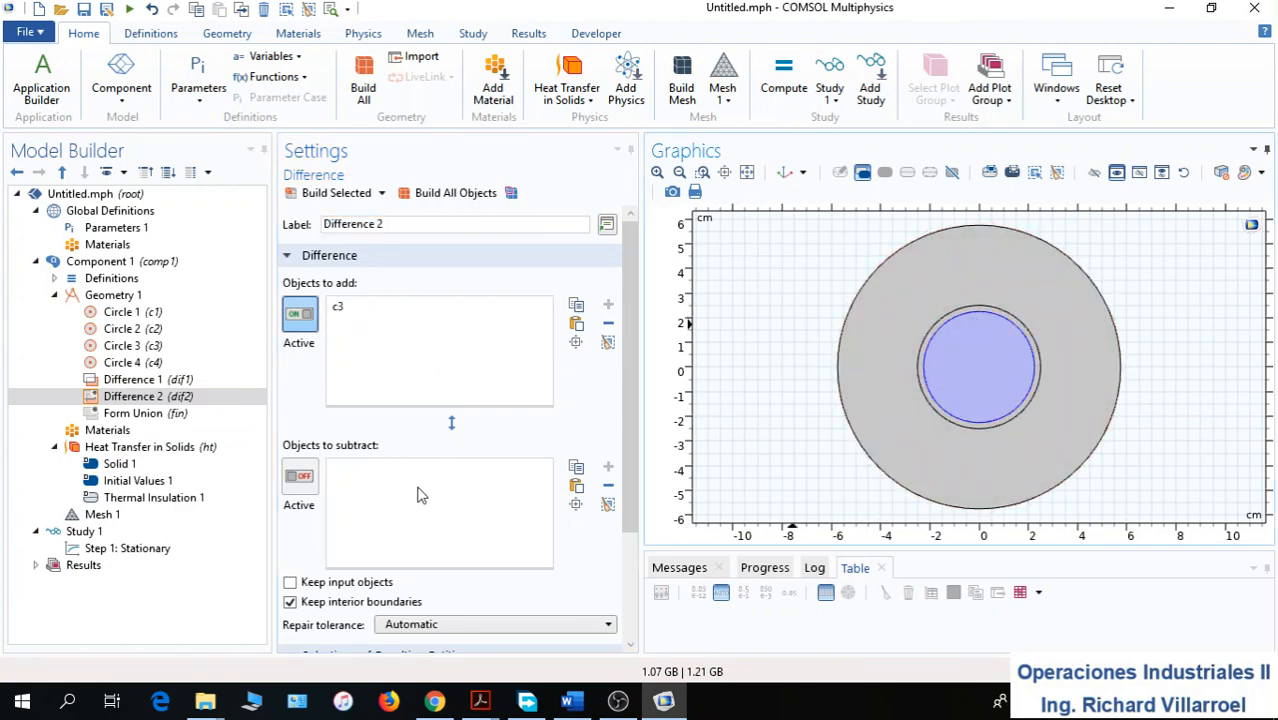
Set circle c2 as the only object to subtract in the second Difference and build it
click(298, 480)
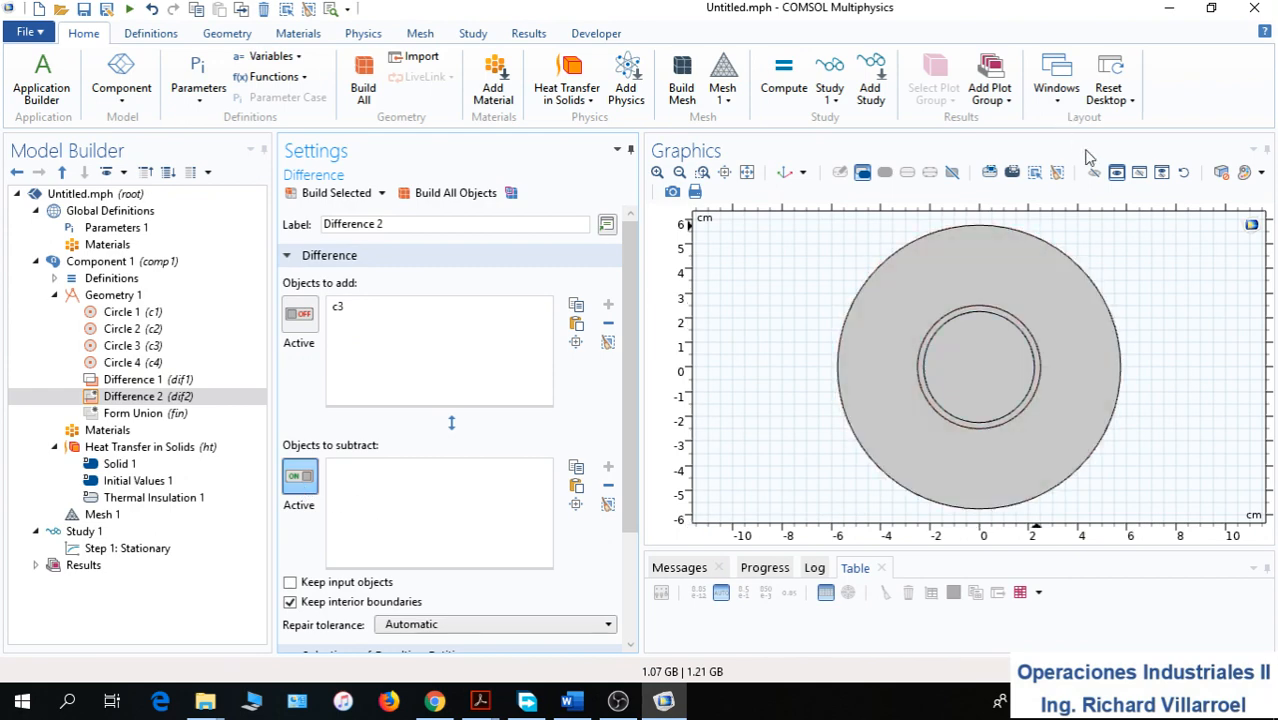
click(1035, 177)
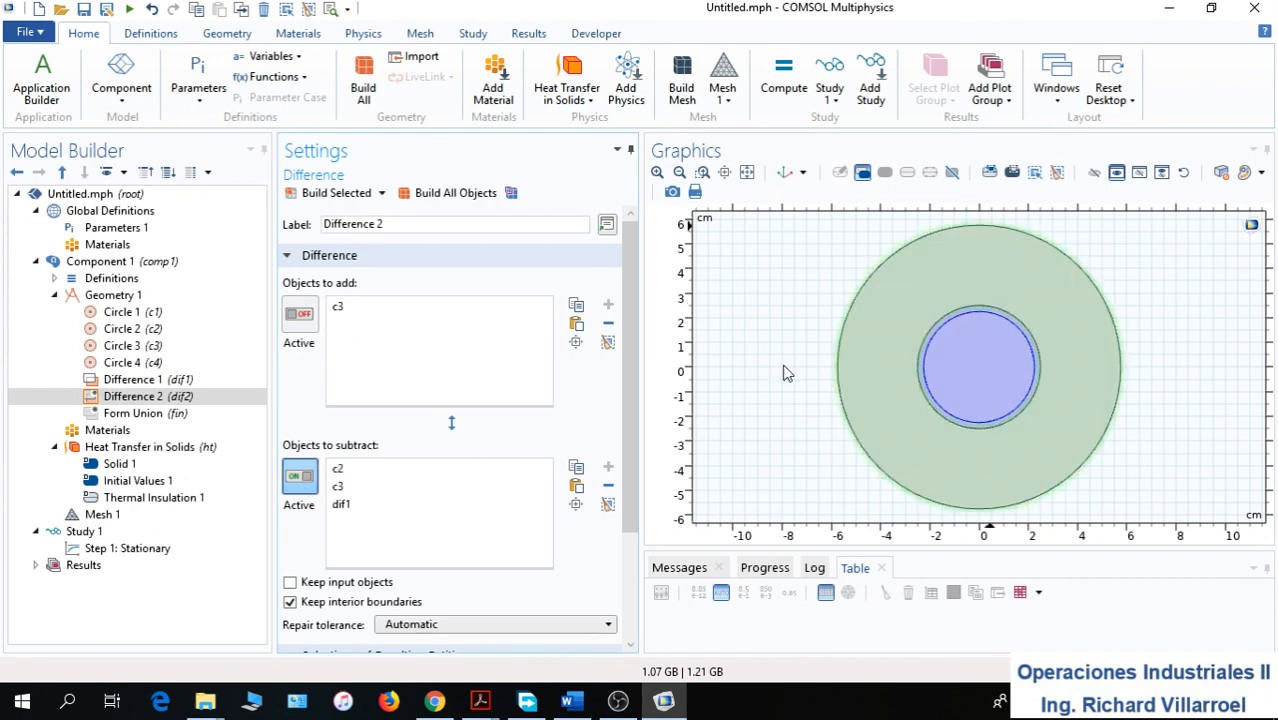
click(339, 487)
click(608, 486)
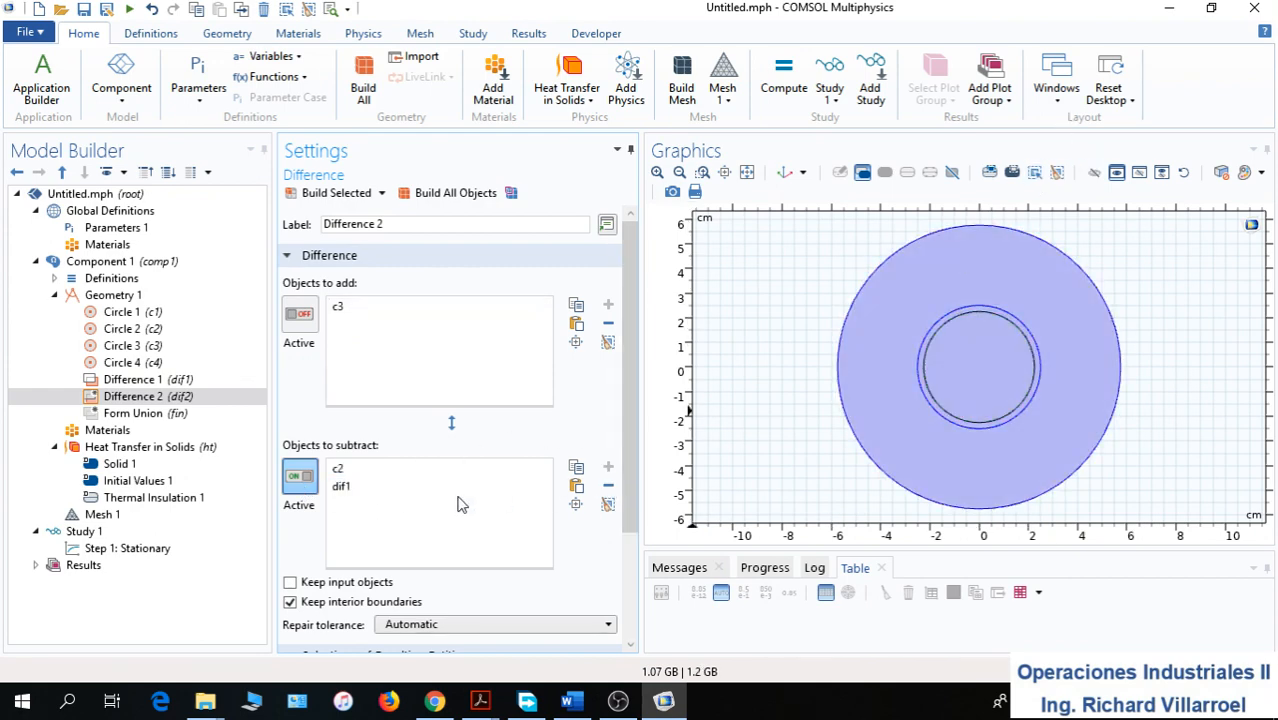
click(338, 487)
click(608, 486)
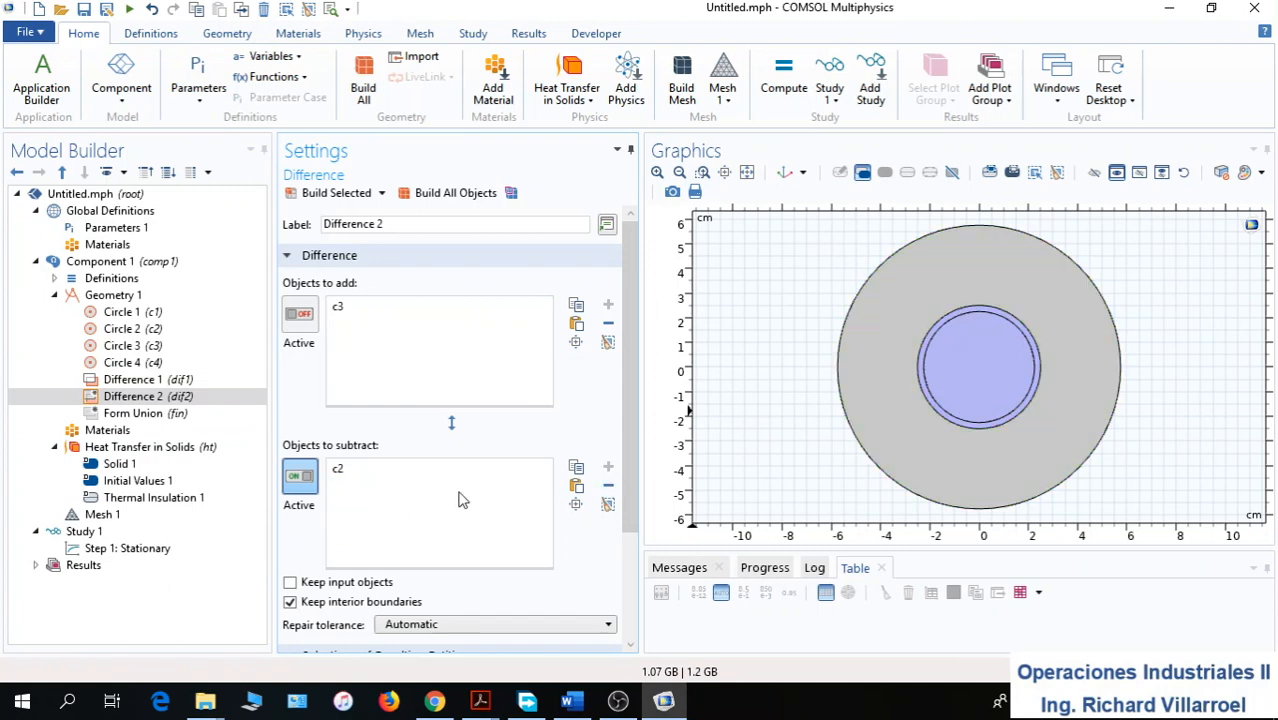
click(335, 193)
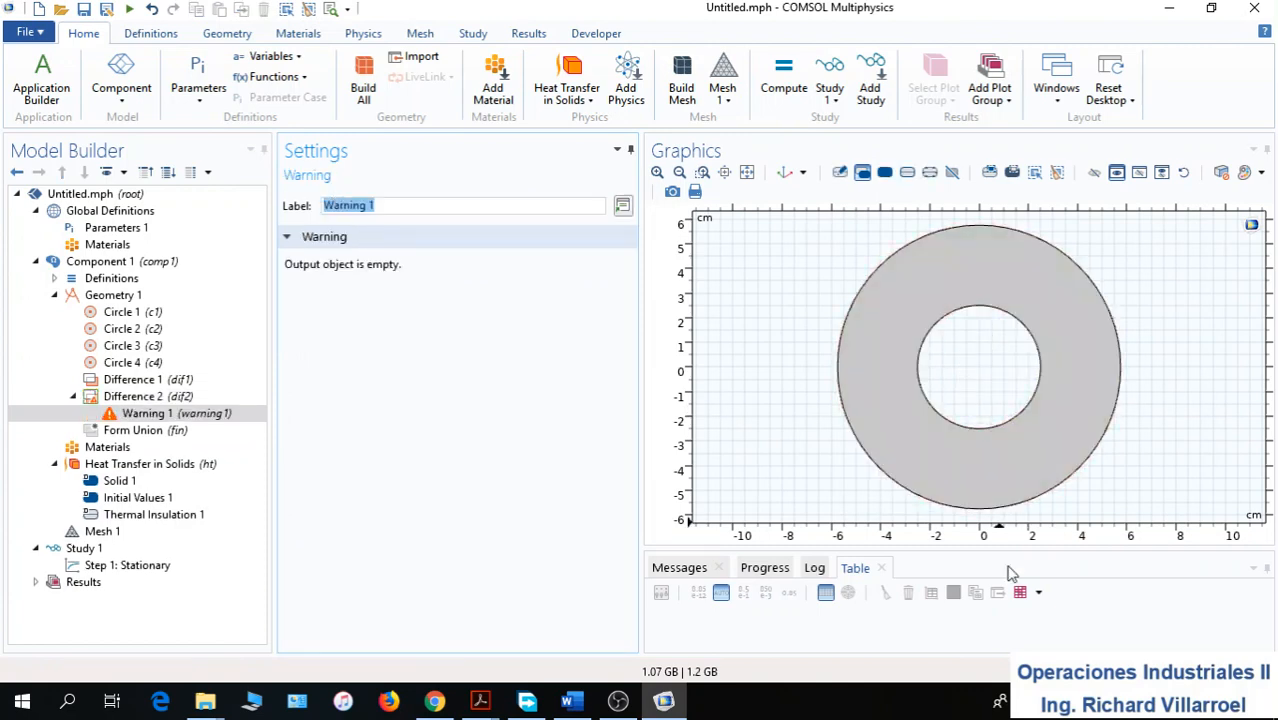
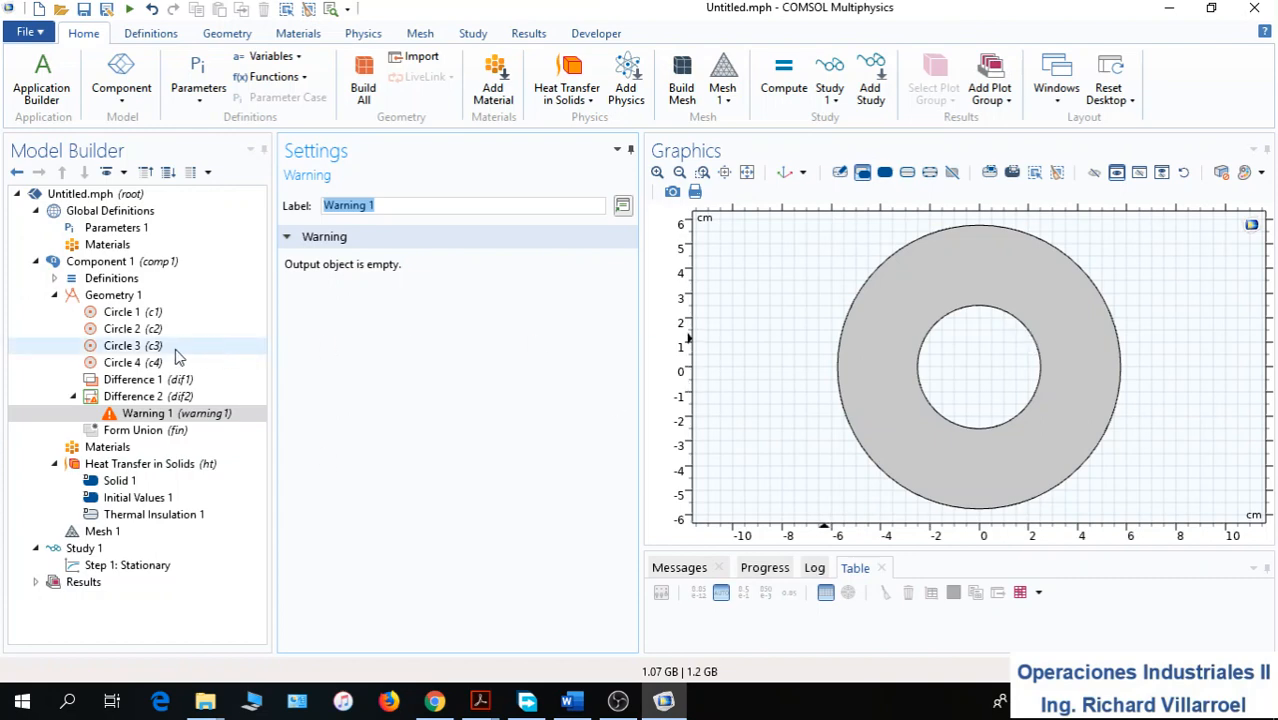
Set the radius of the third circle (c3) to 2.75 cm
click(128, 329)
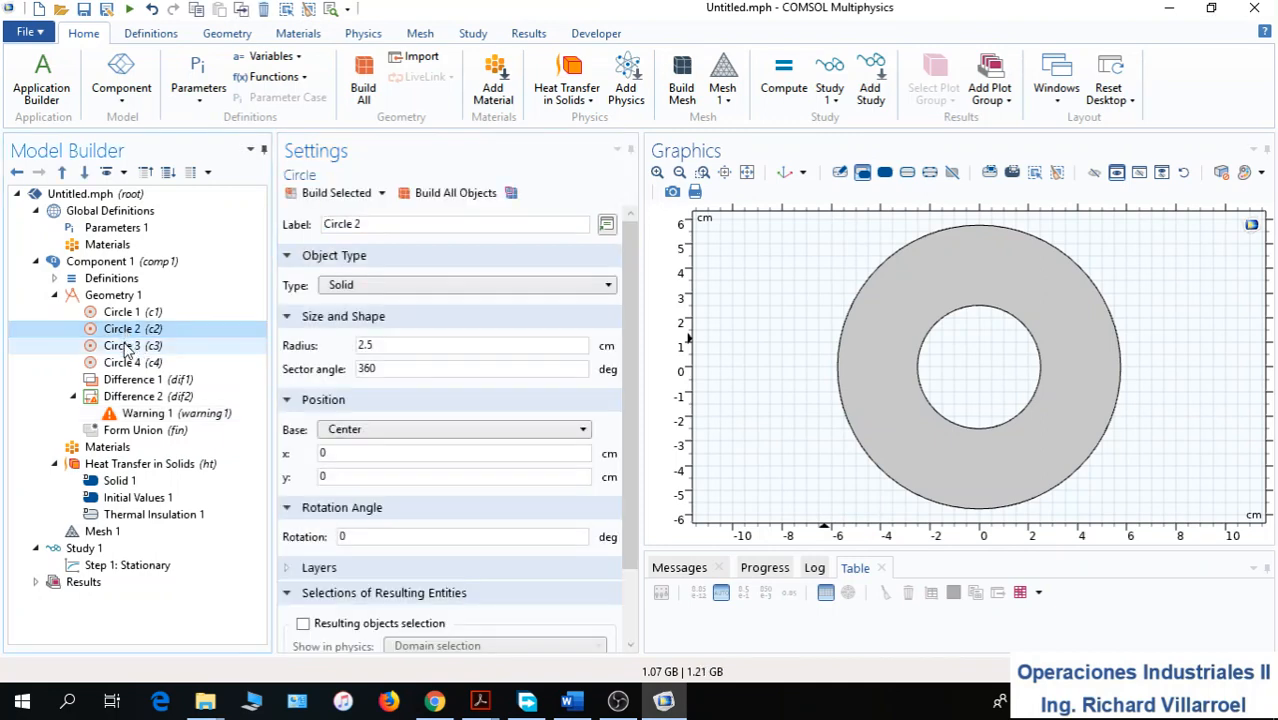
click(127, 346)
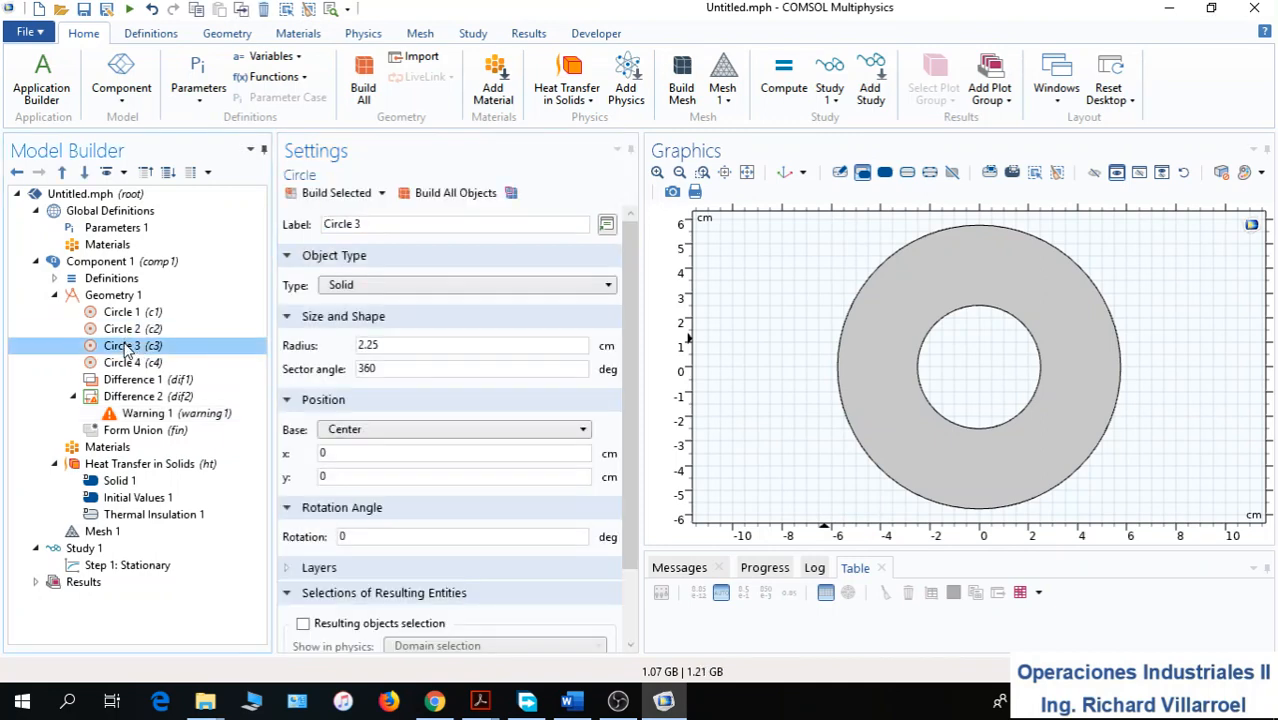
click(383, 346)
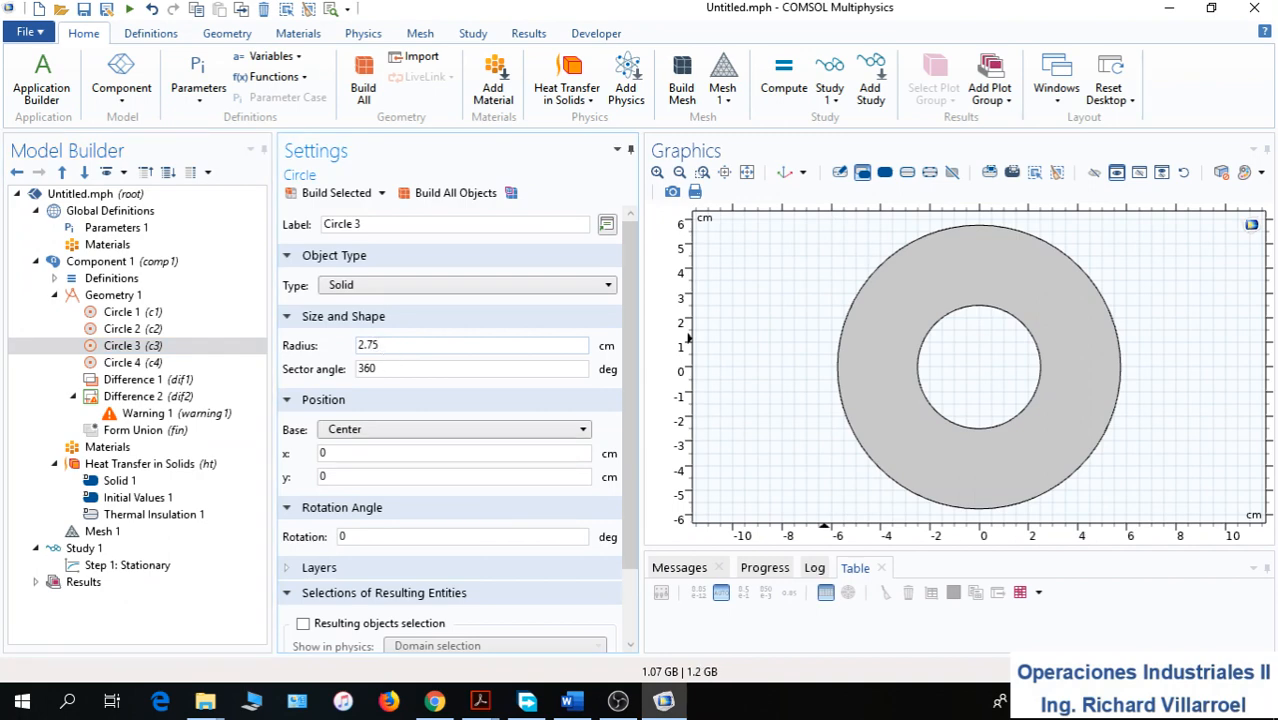
Delete the second Difference operation from the geometry and rebuild all objects
click(192, 363)
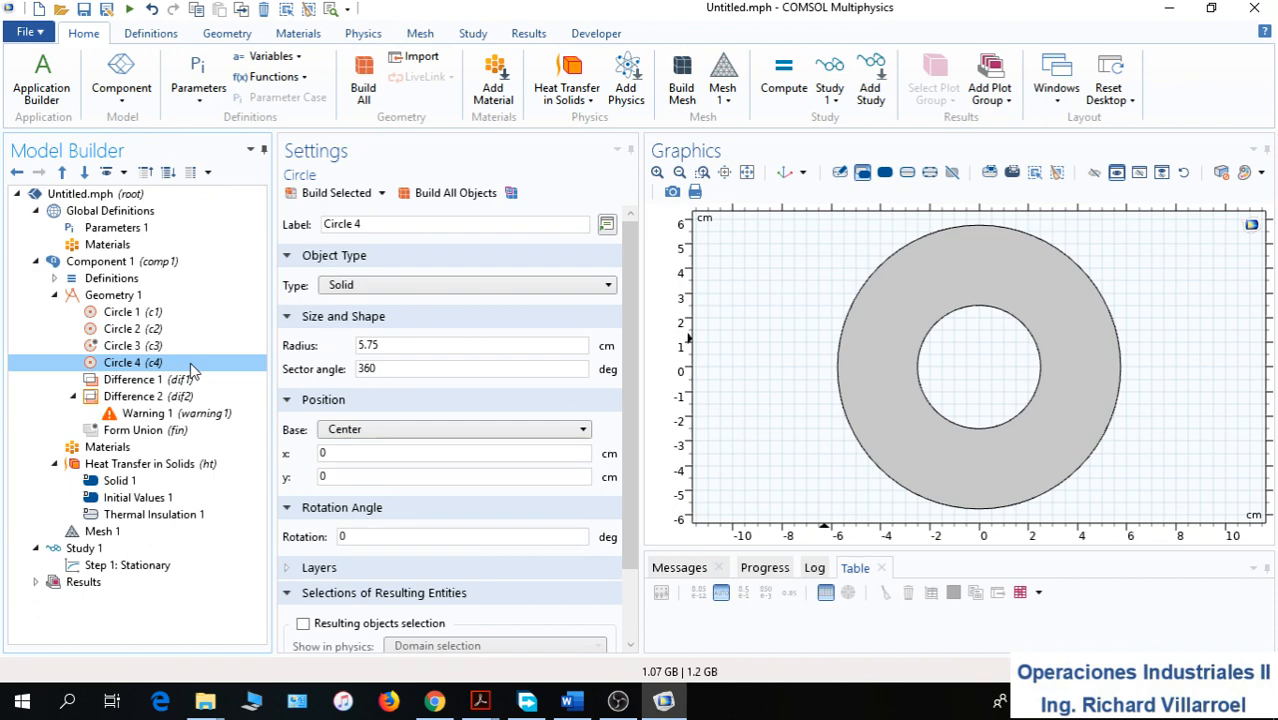
click(150, 397)
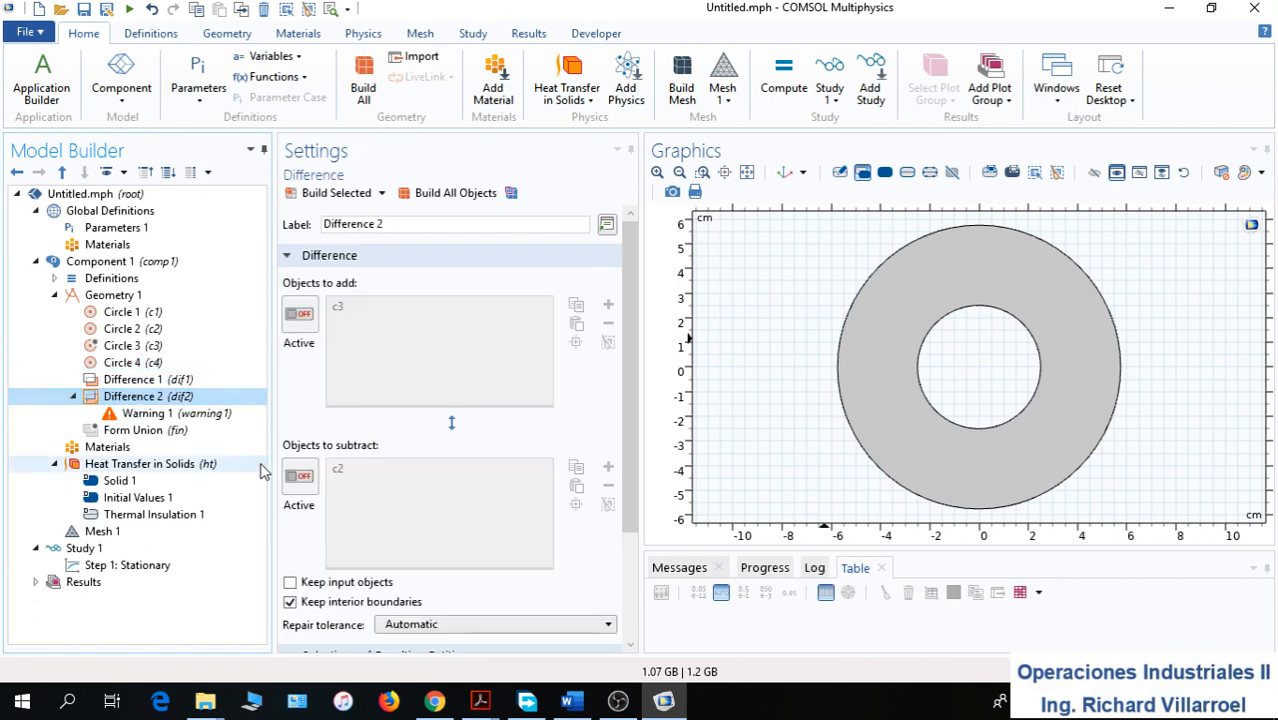
key(Delete)
click(695, 417)
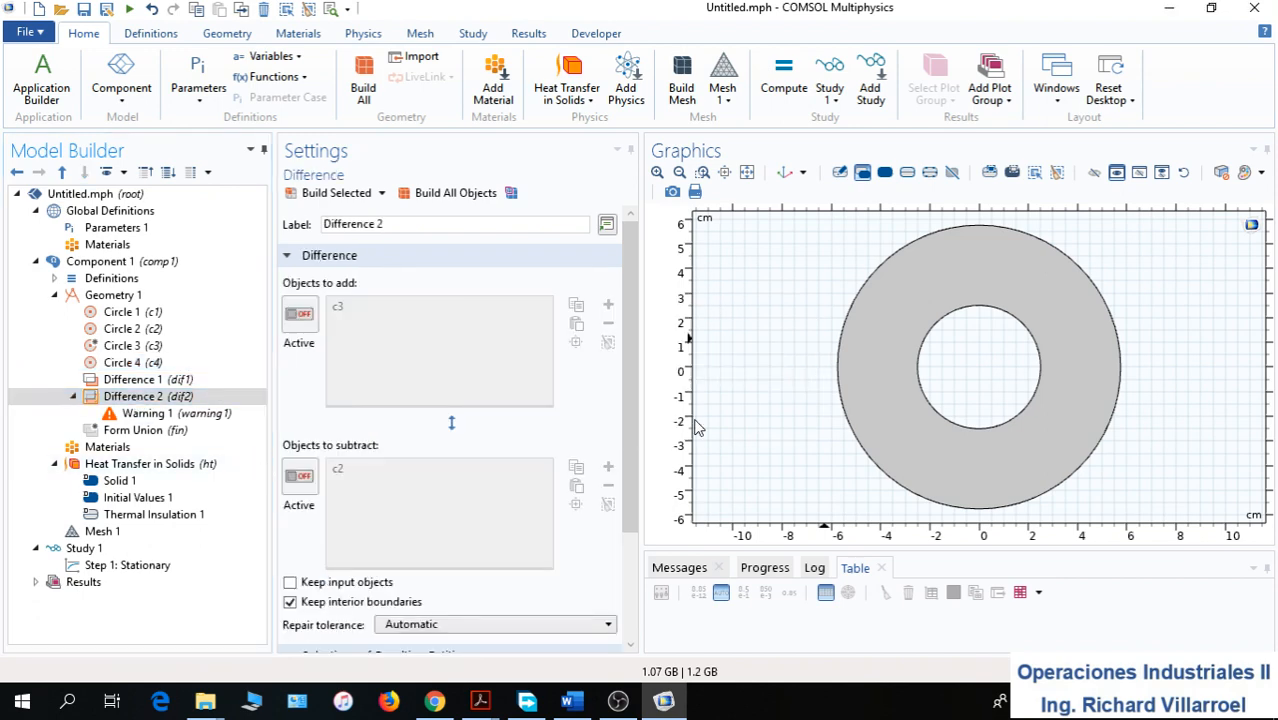
click(152, 346)
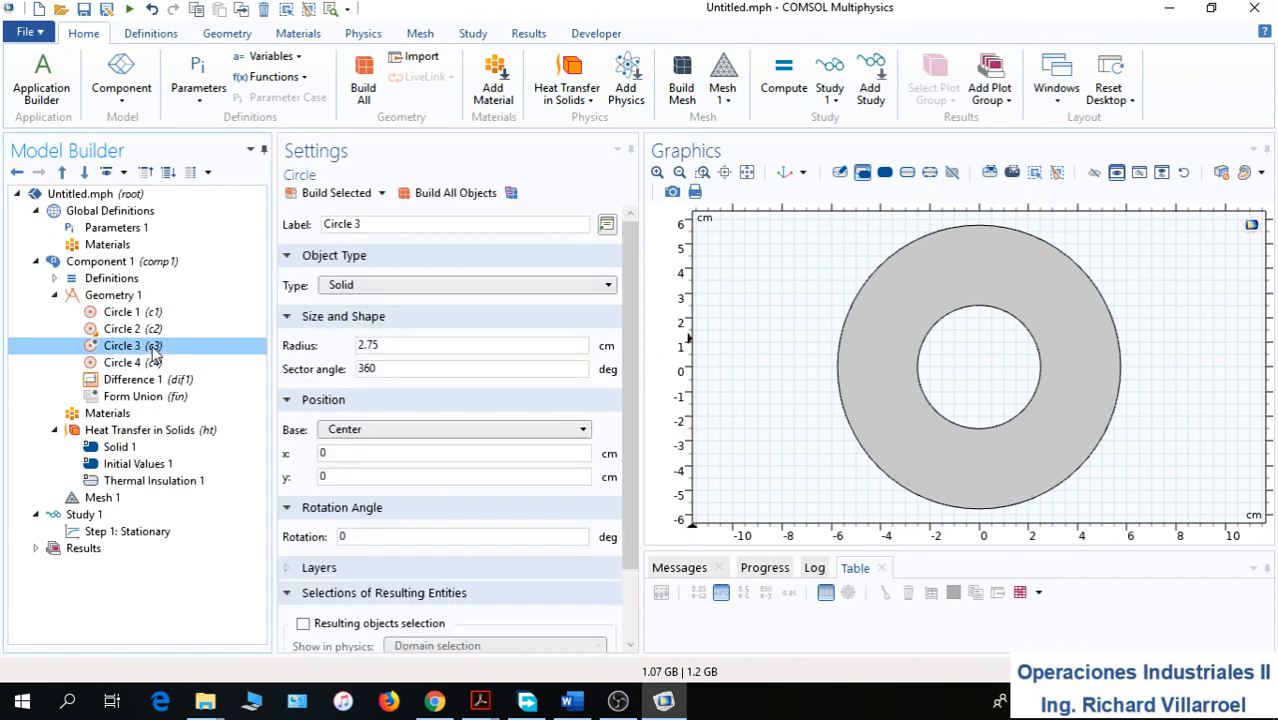
click(451, 200)
Add a new Difference operation to Geometry 1 with circle c3 as the only object to add
click(130, 346)
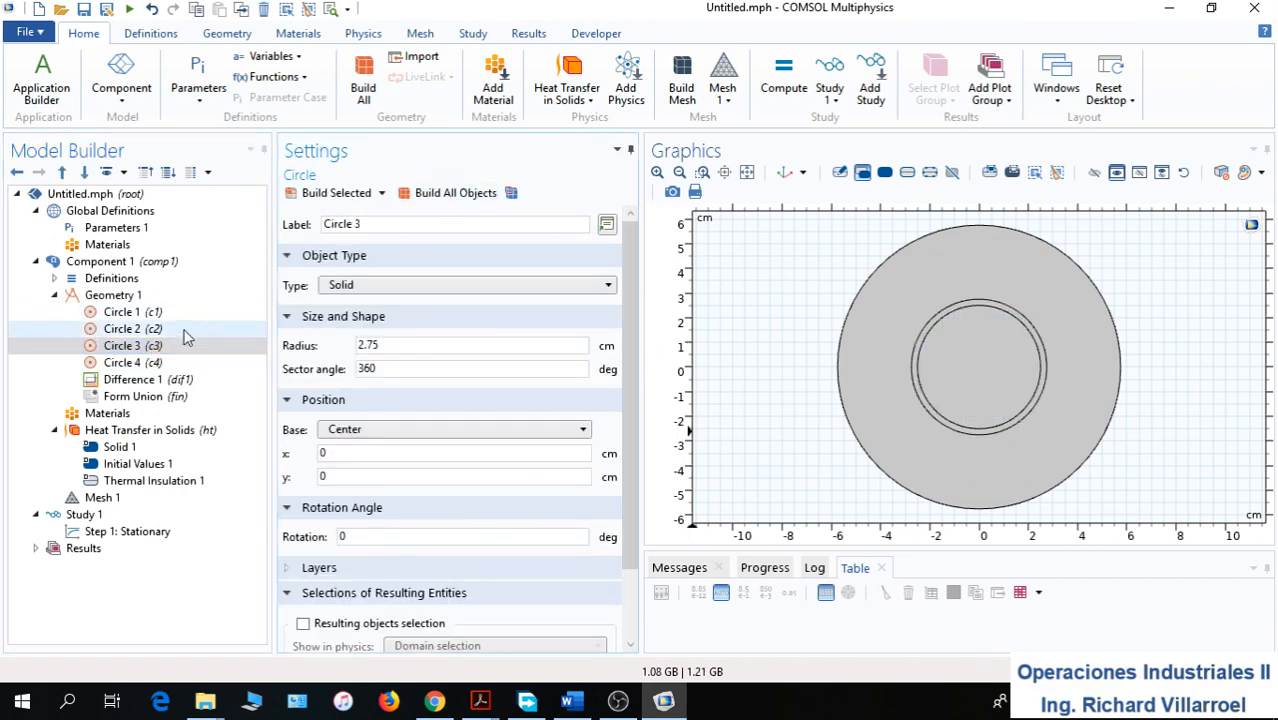
key(Up)
key(Up)
click(122, 362)
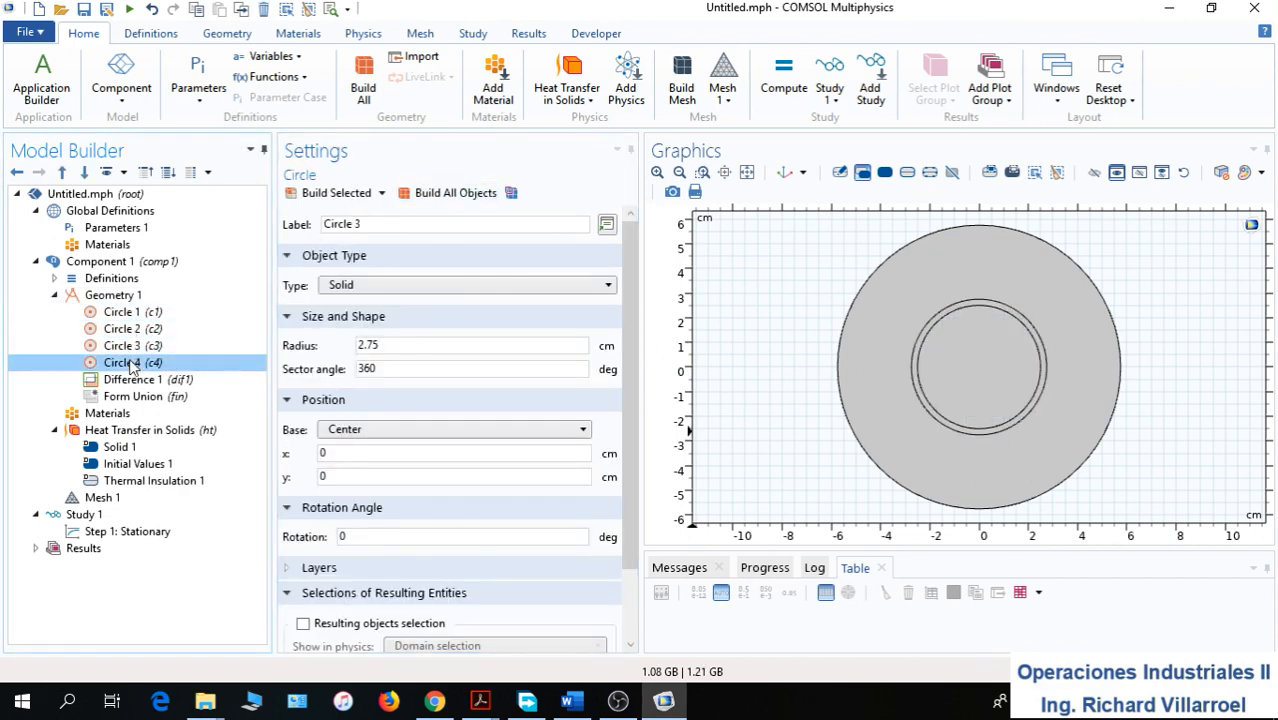
right_click(128, 297)
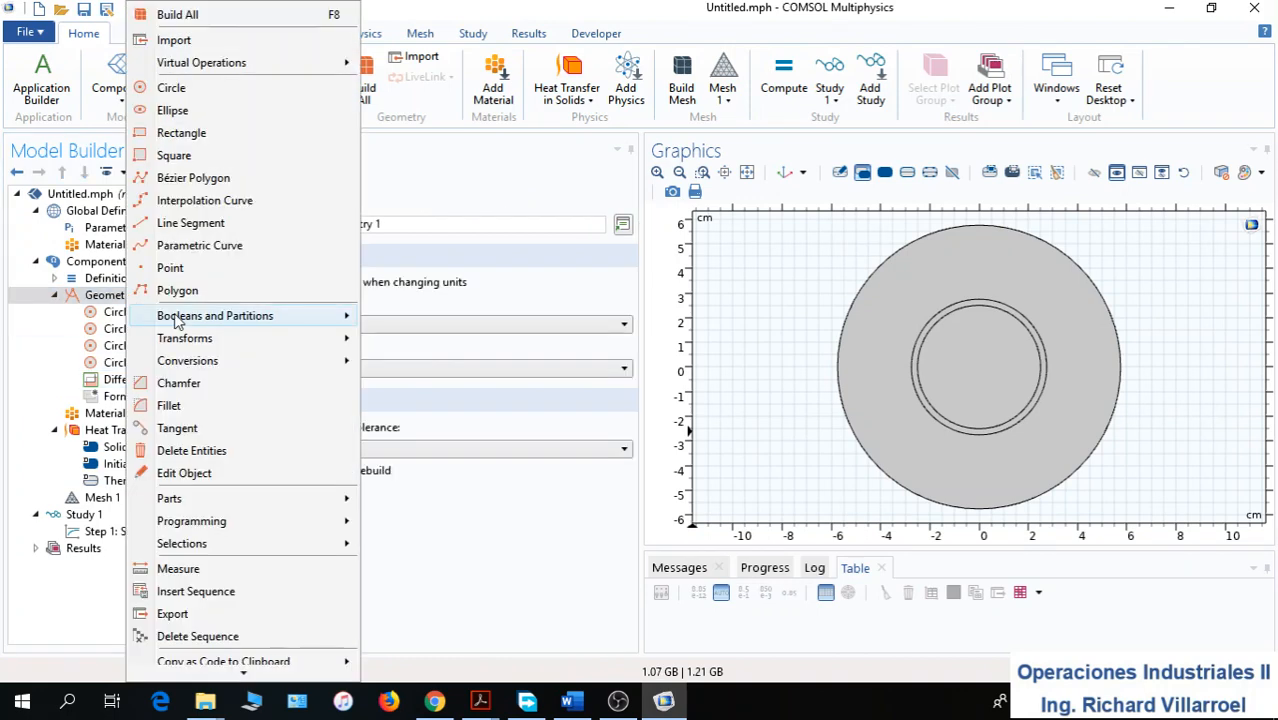
mouse_move(208, 320)
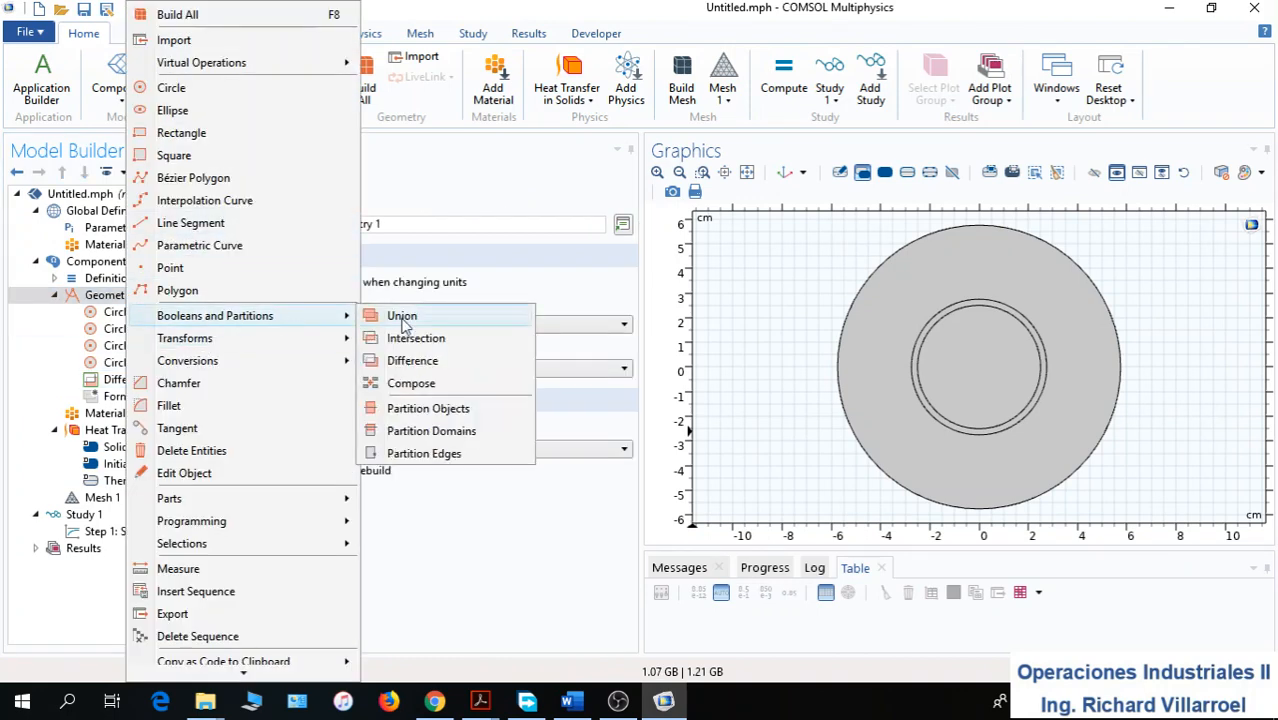
click(434, 366)
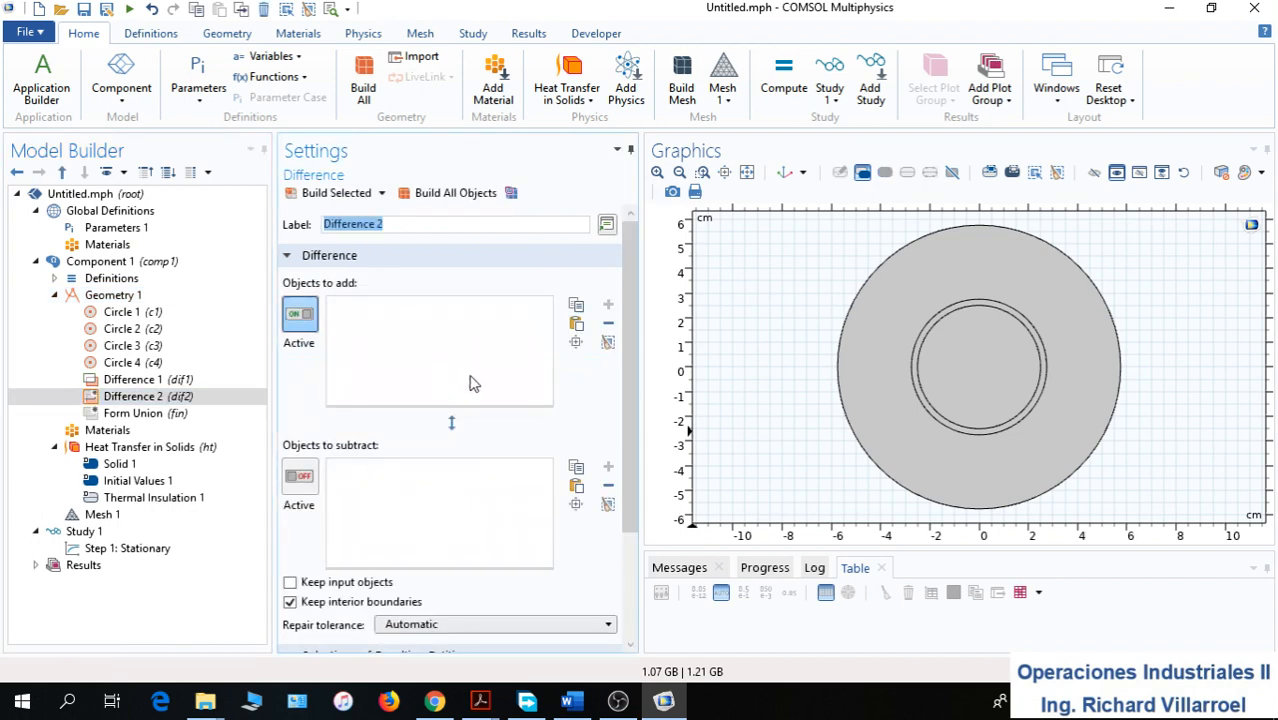
click(973, 313)
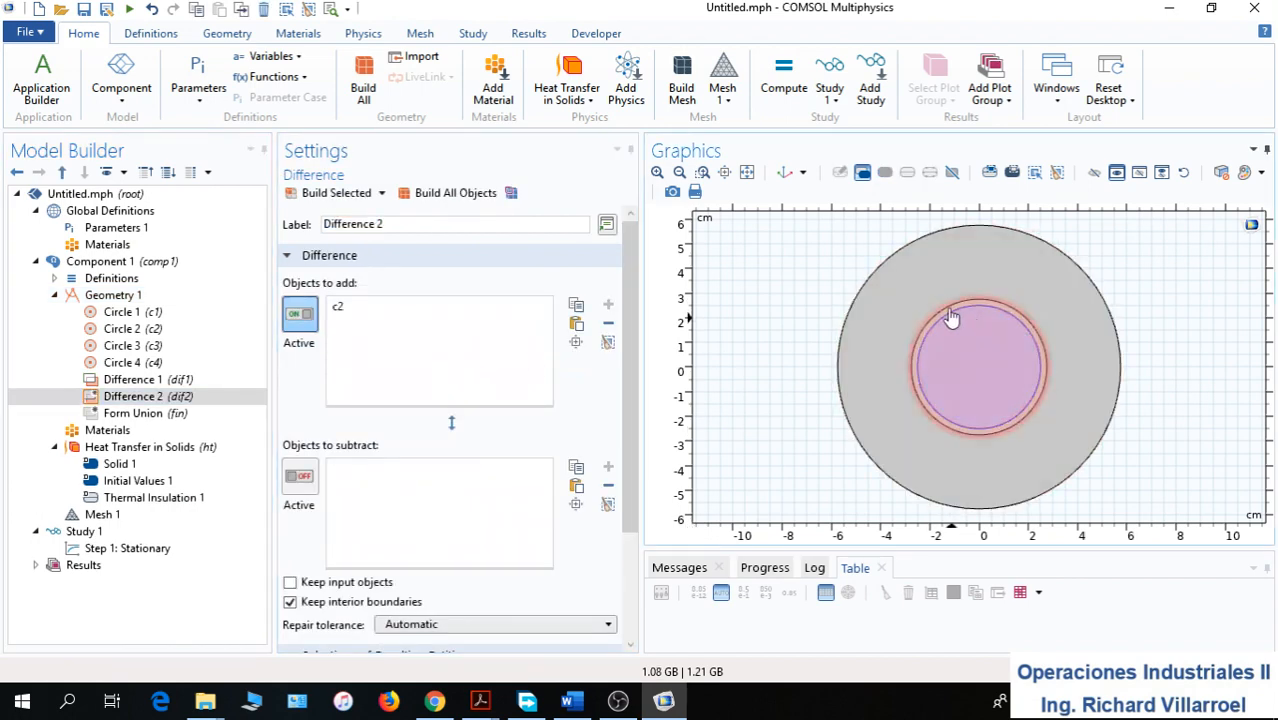
click(362, 312)
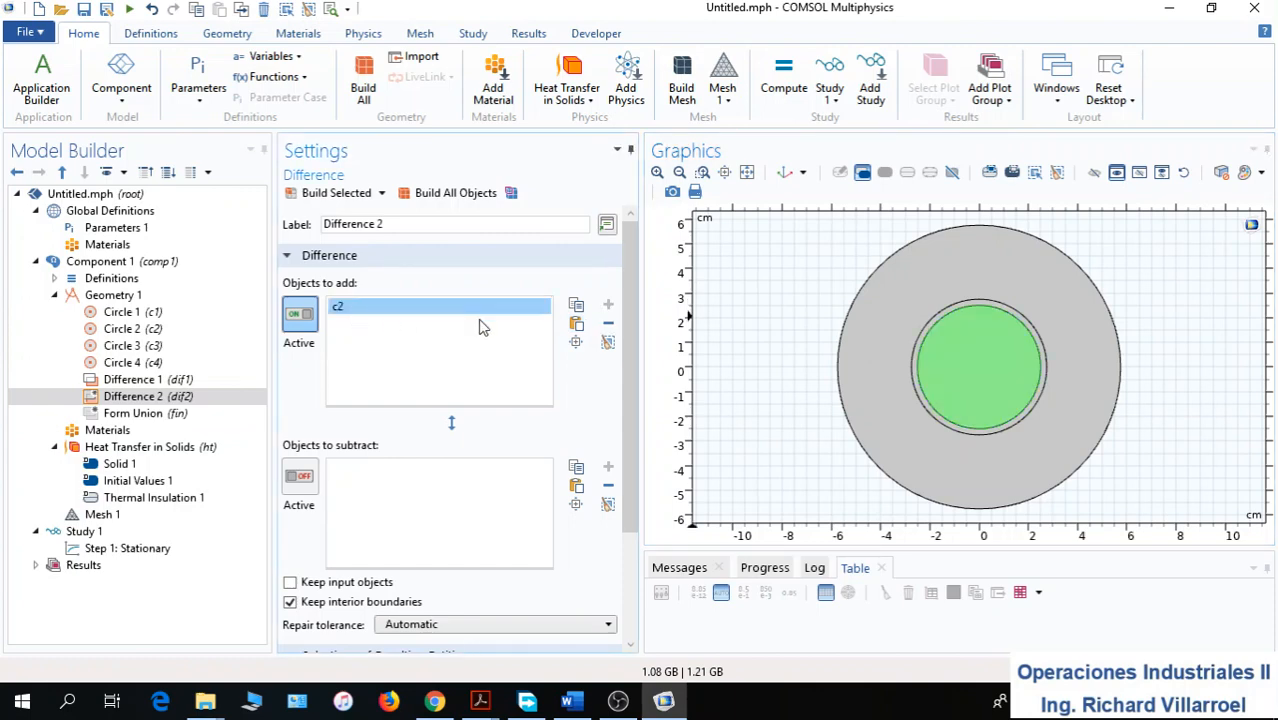
click(607, 325)
click(958, 310)
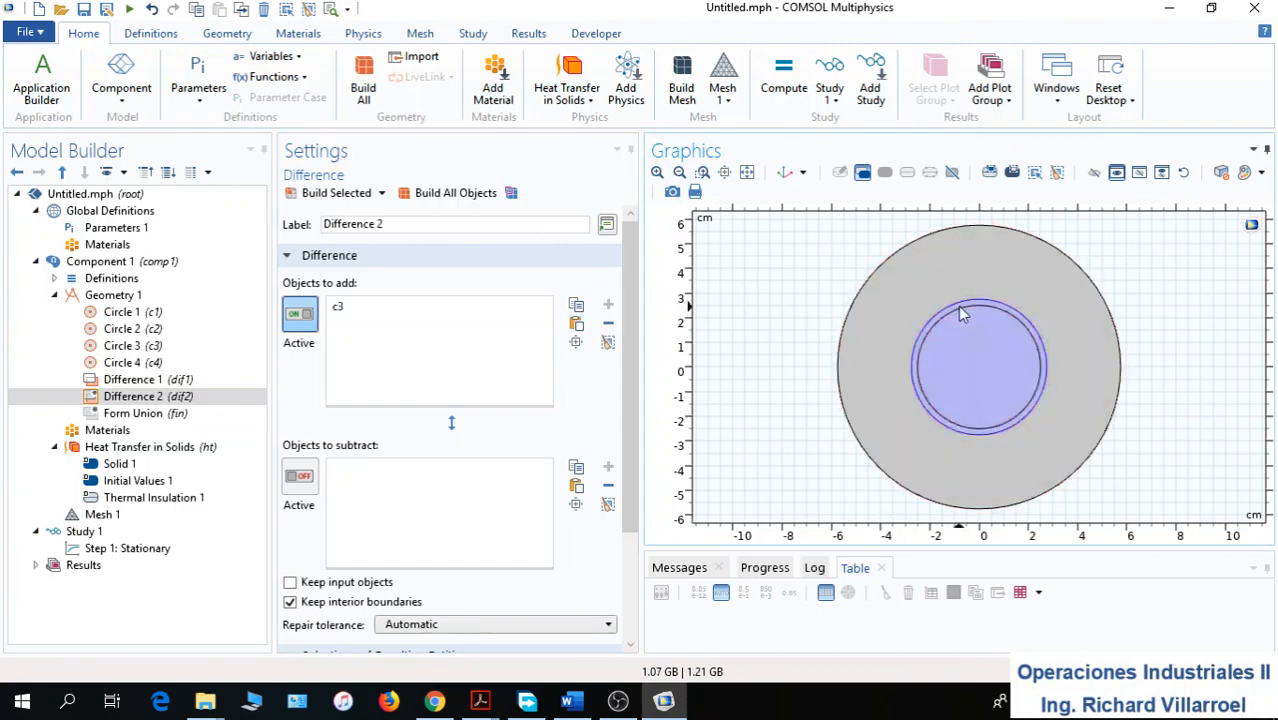
Set circle c2 as the object to subtract in the new Difference and build it
click(300, 476)
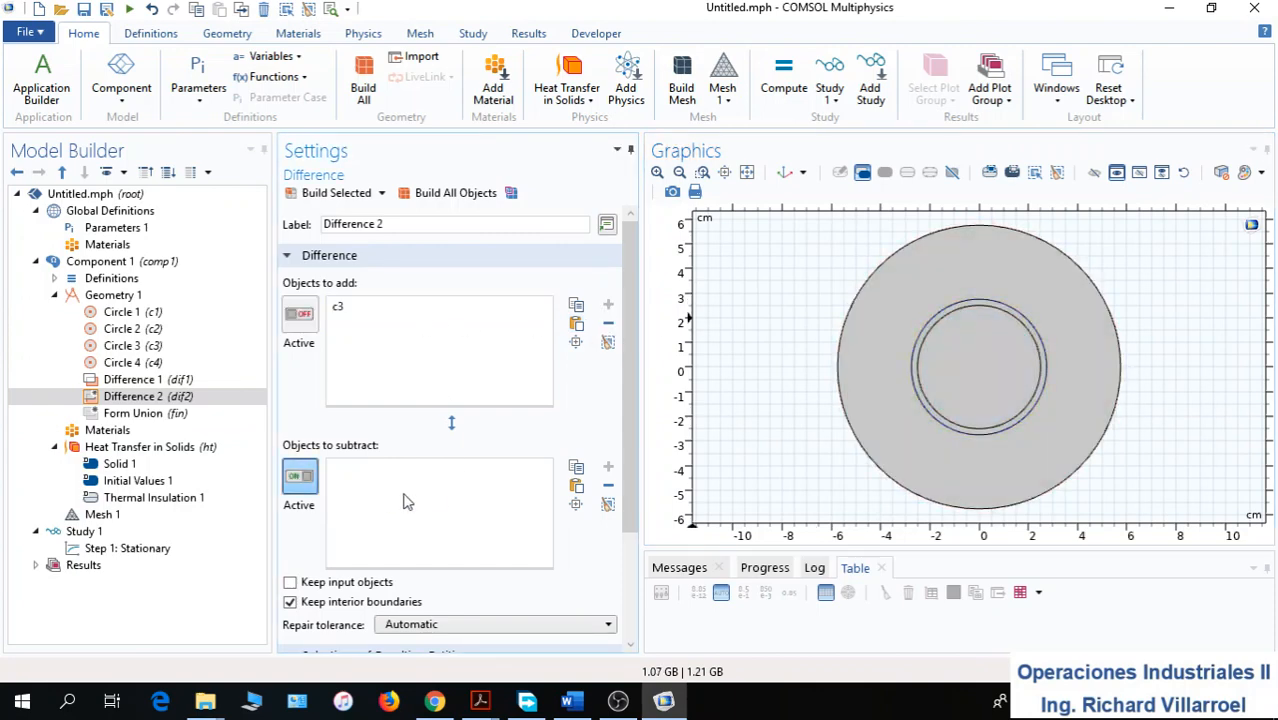
click(971, 318)
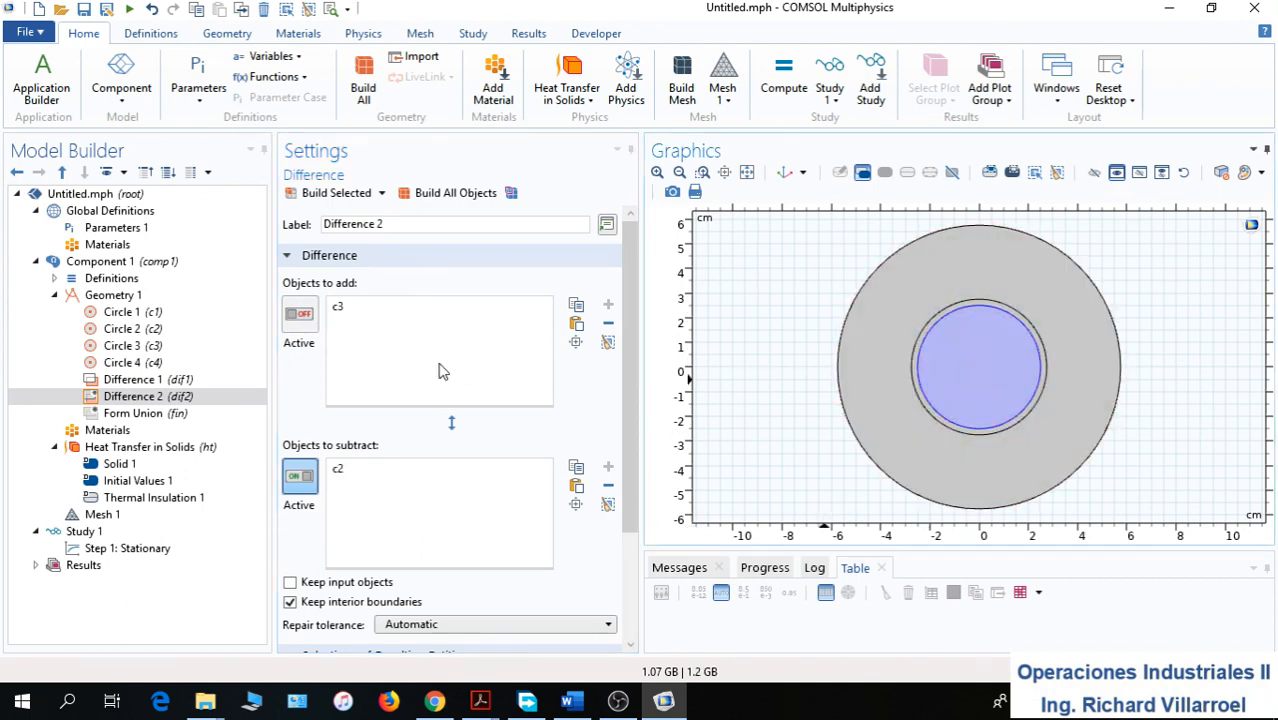
click(337, 193)
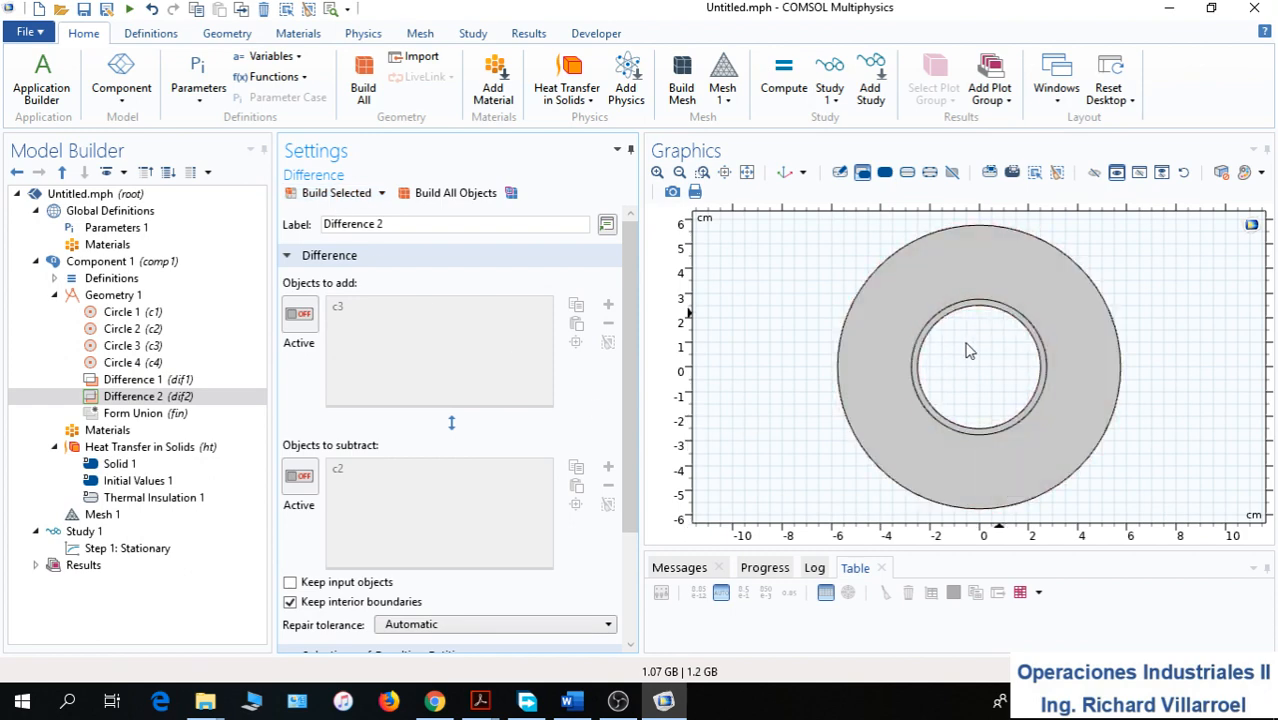
Add a second Solid node to Heat Transfer in Solids and assign it the outer insulation ring, domain 1
click(54, 296)
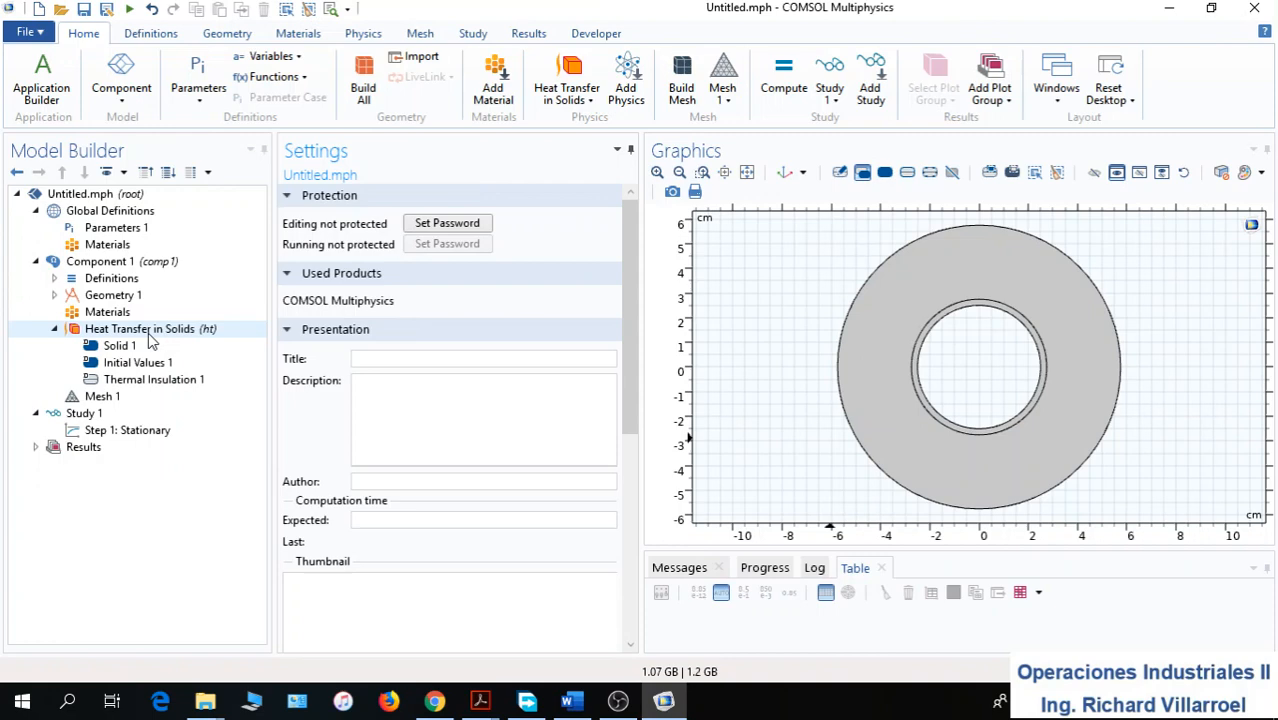
click(148, 333)
right_click(148, 333)
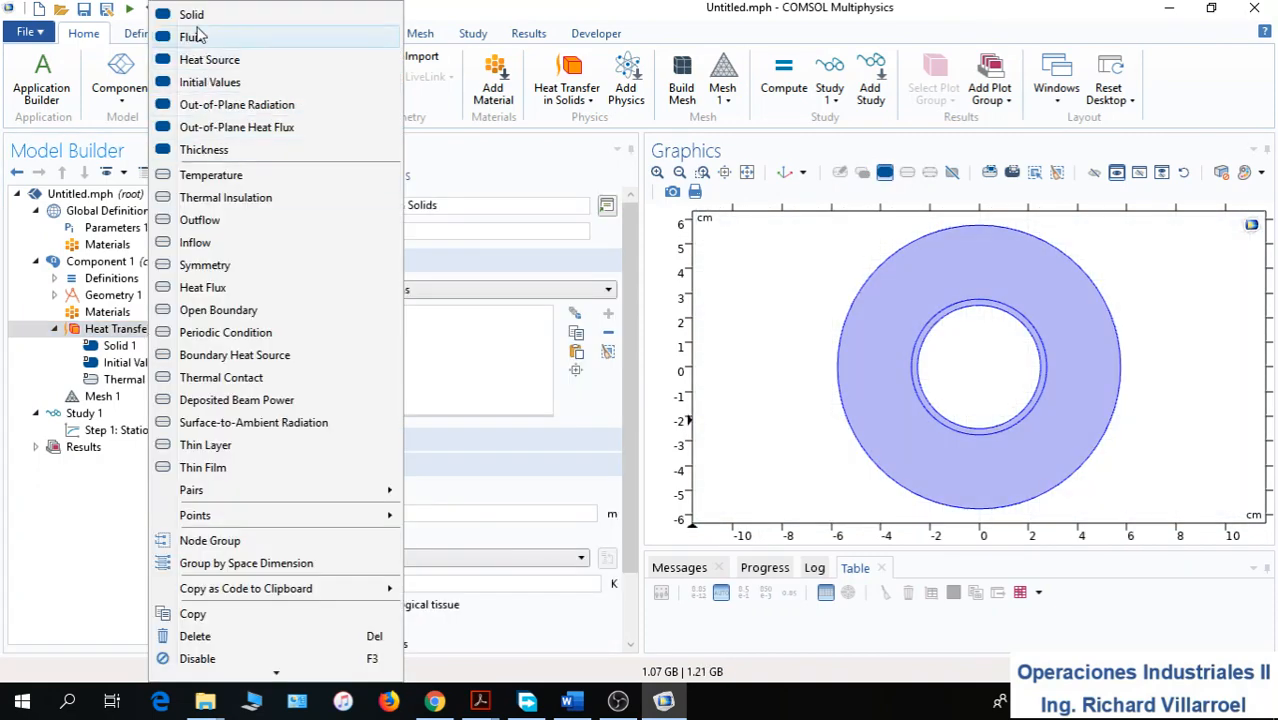
click(191, 14)
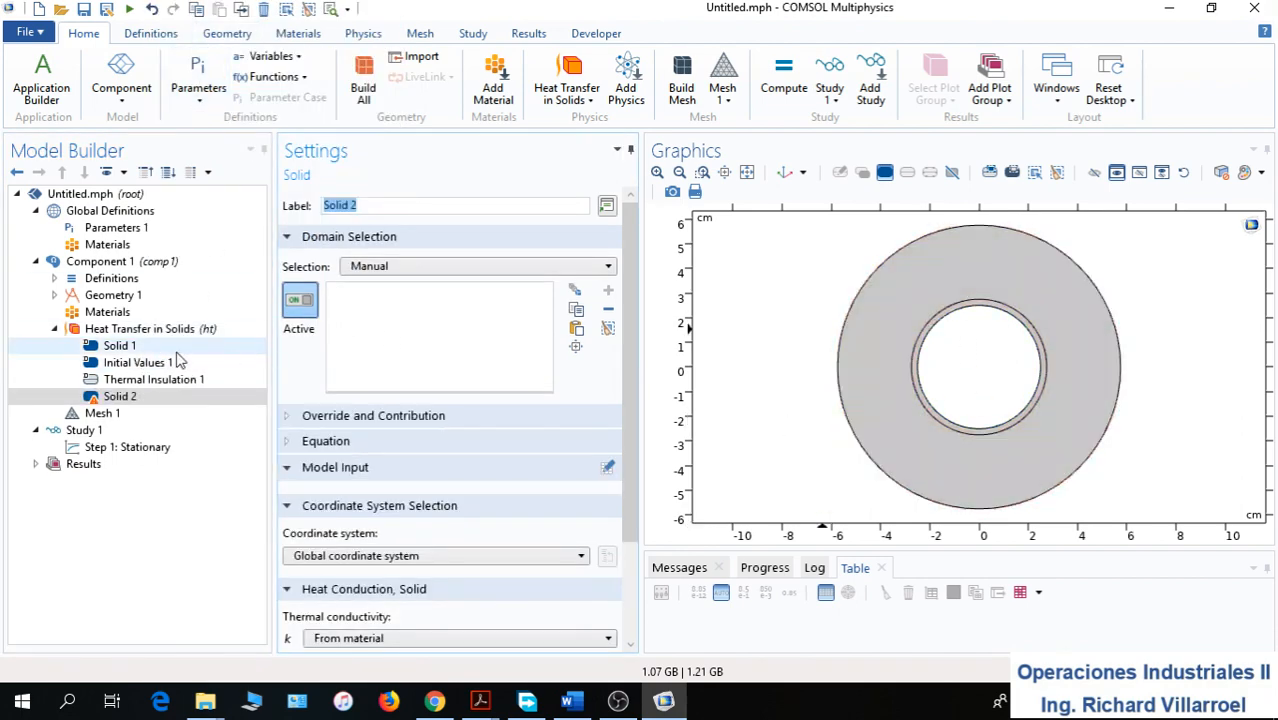
click(165, 347)
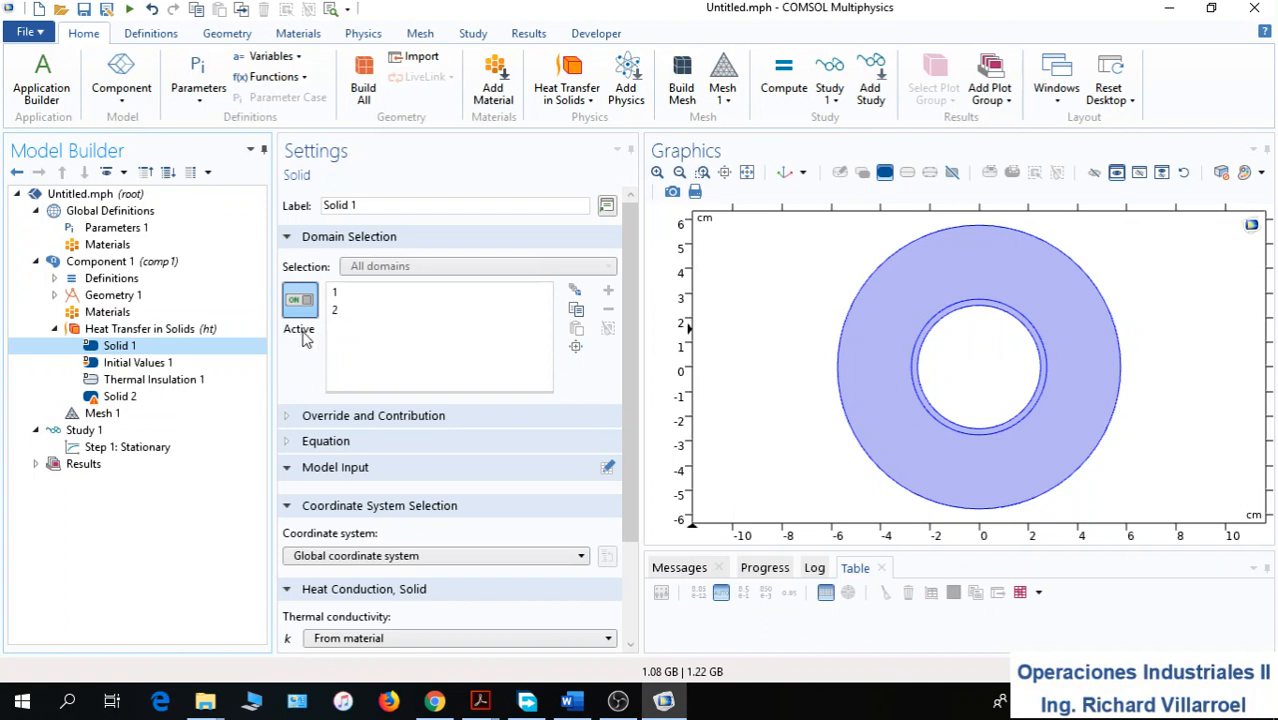
click(139, 398)
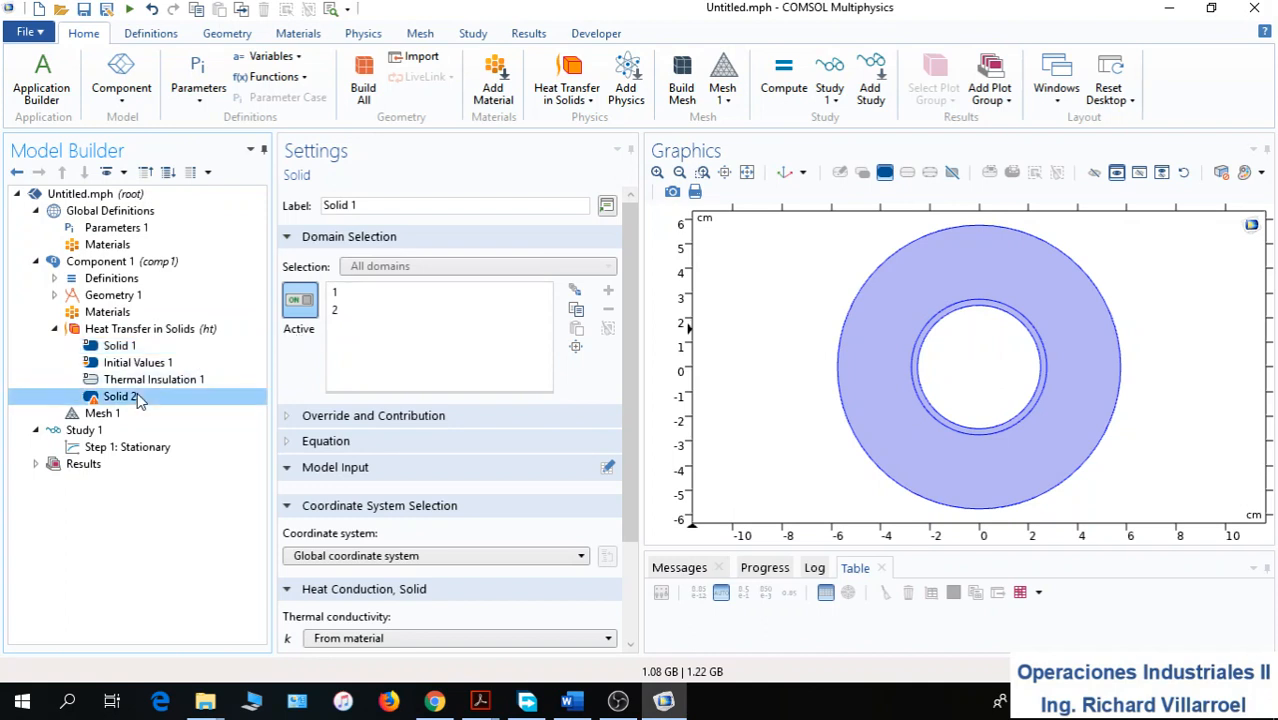
click(888, 305)
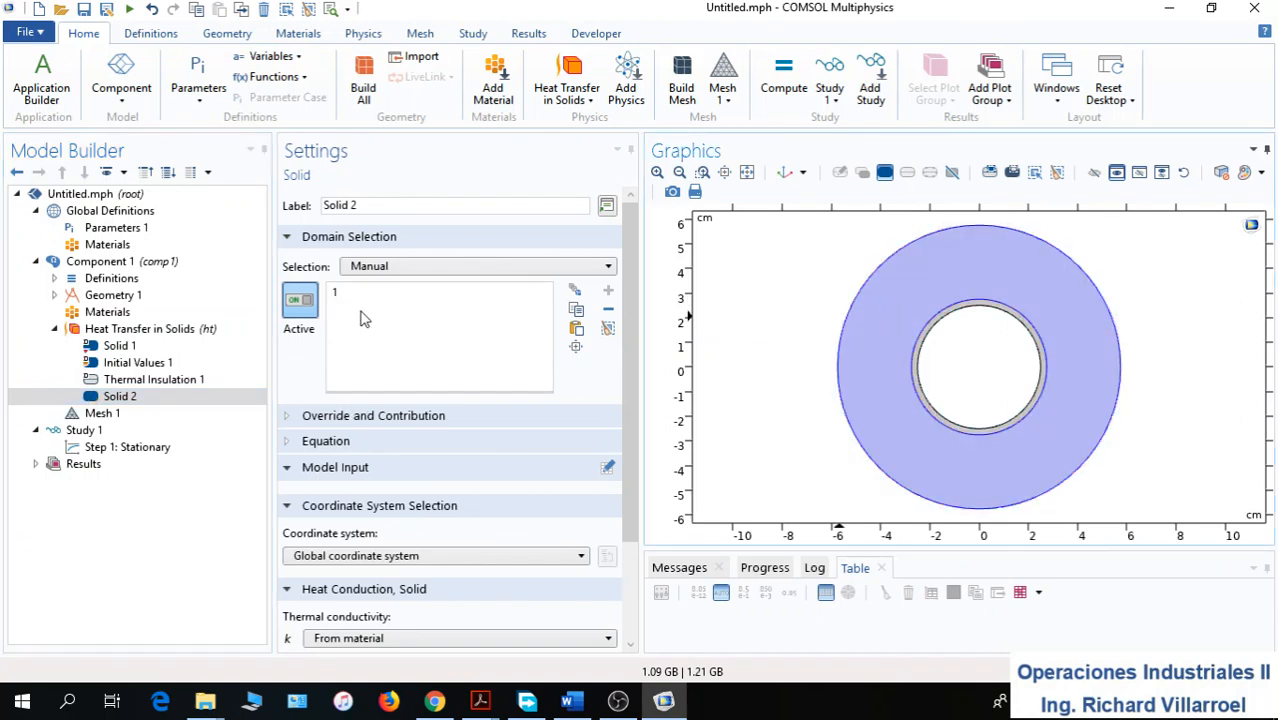
Set Solid 1's thermal conductivity to a user-defined 80 W/(m·K), taking the cast iron value from Example 3-8 in the Cengel PDF
click(176, 346)
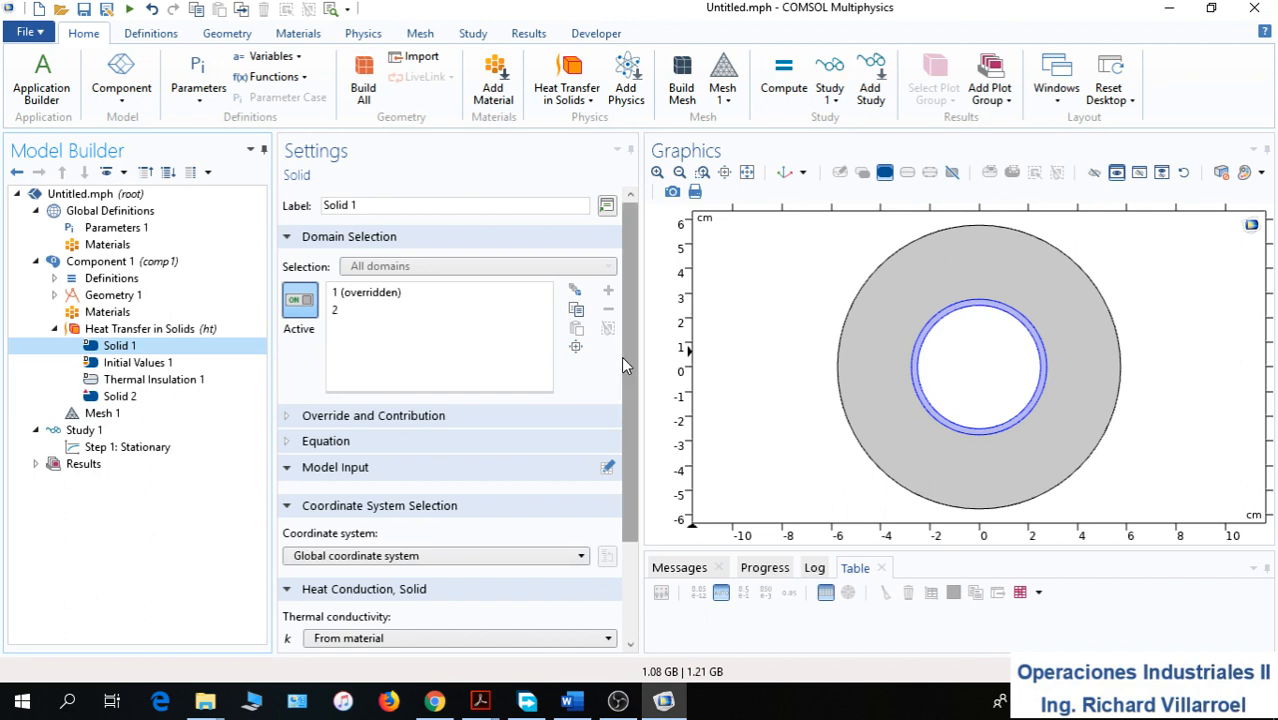
drag(626, 354, 634, 487)
click(390, 513)
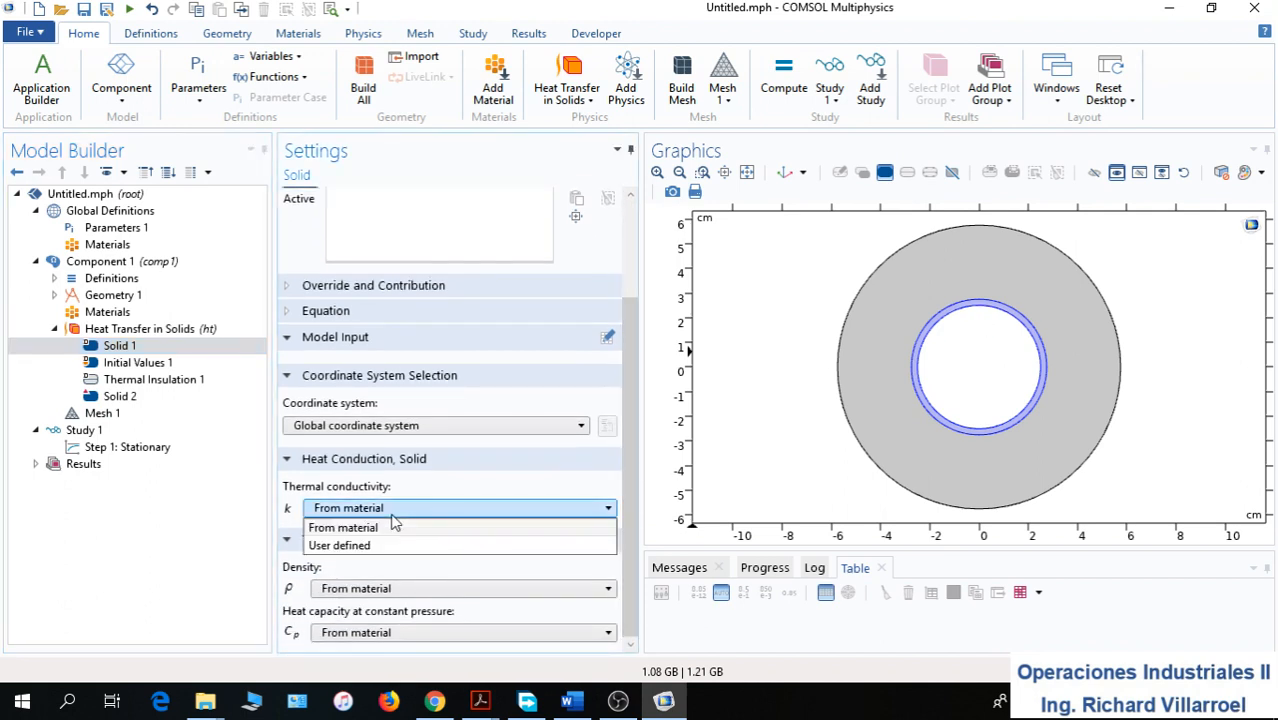
click(390, 546)
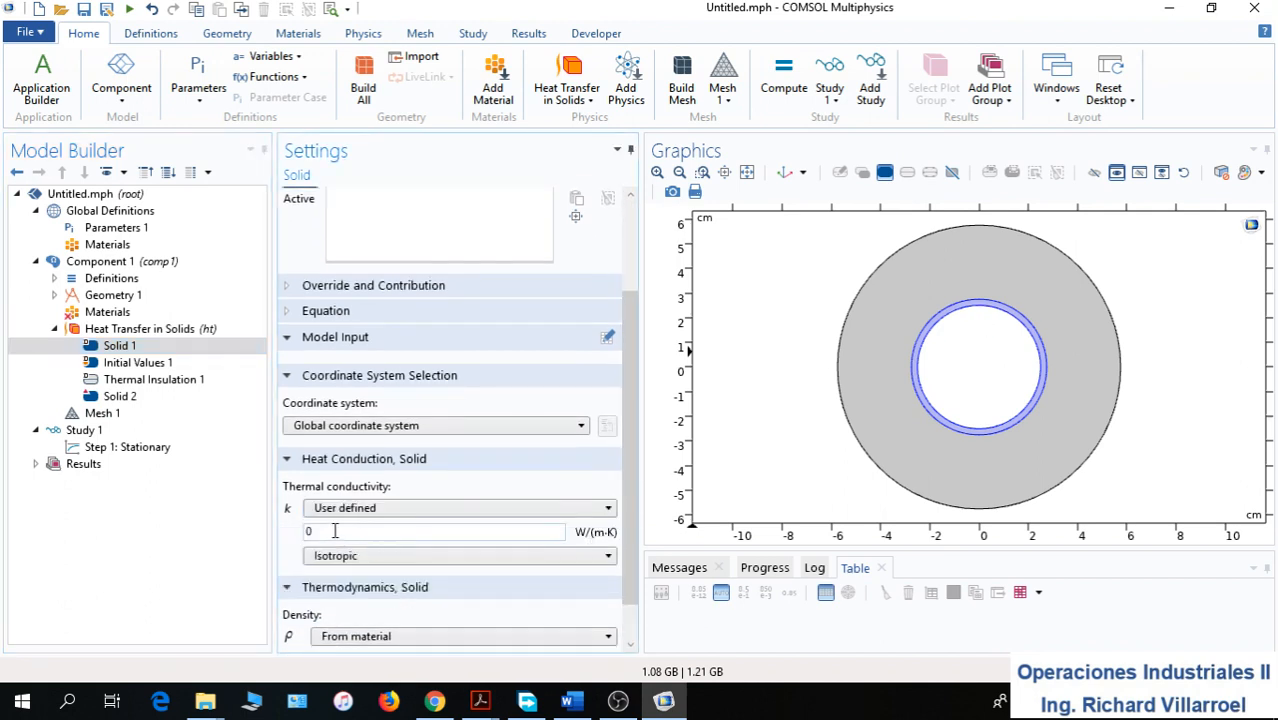
drag(335, 531, 287, 541)
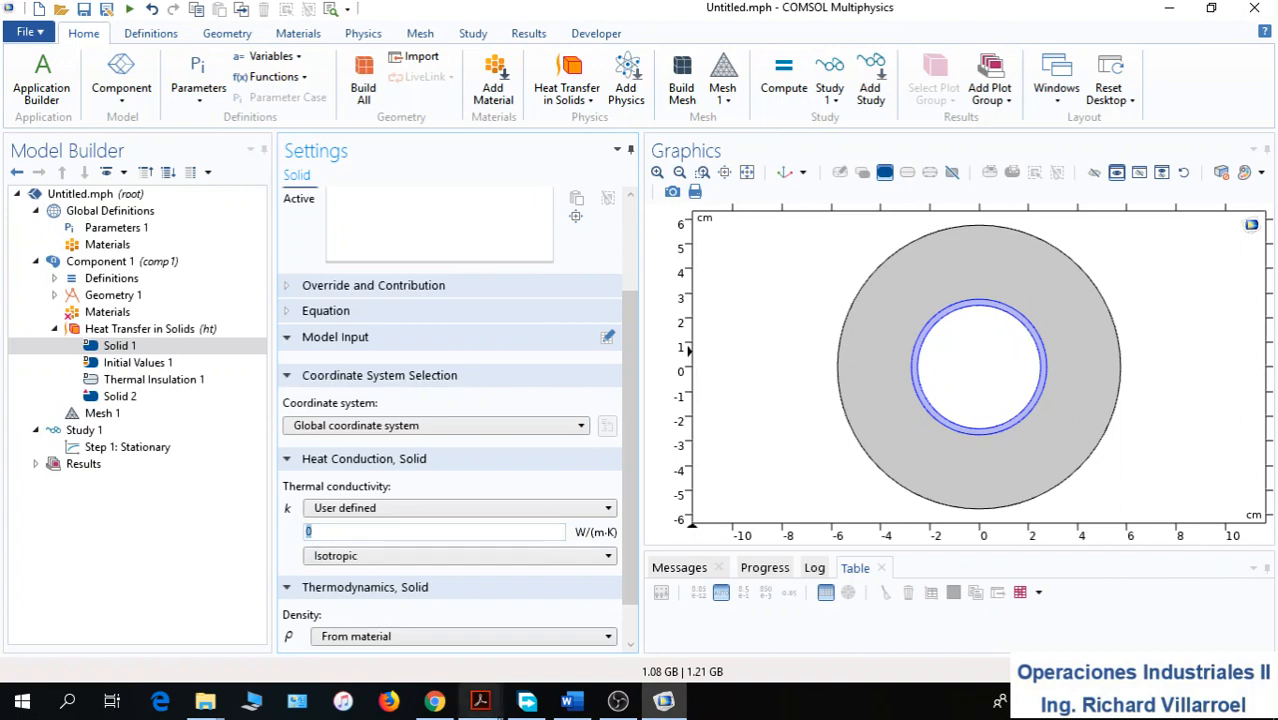
mouse_move(492, 707)
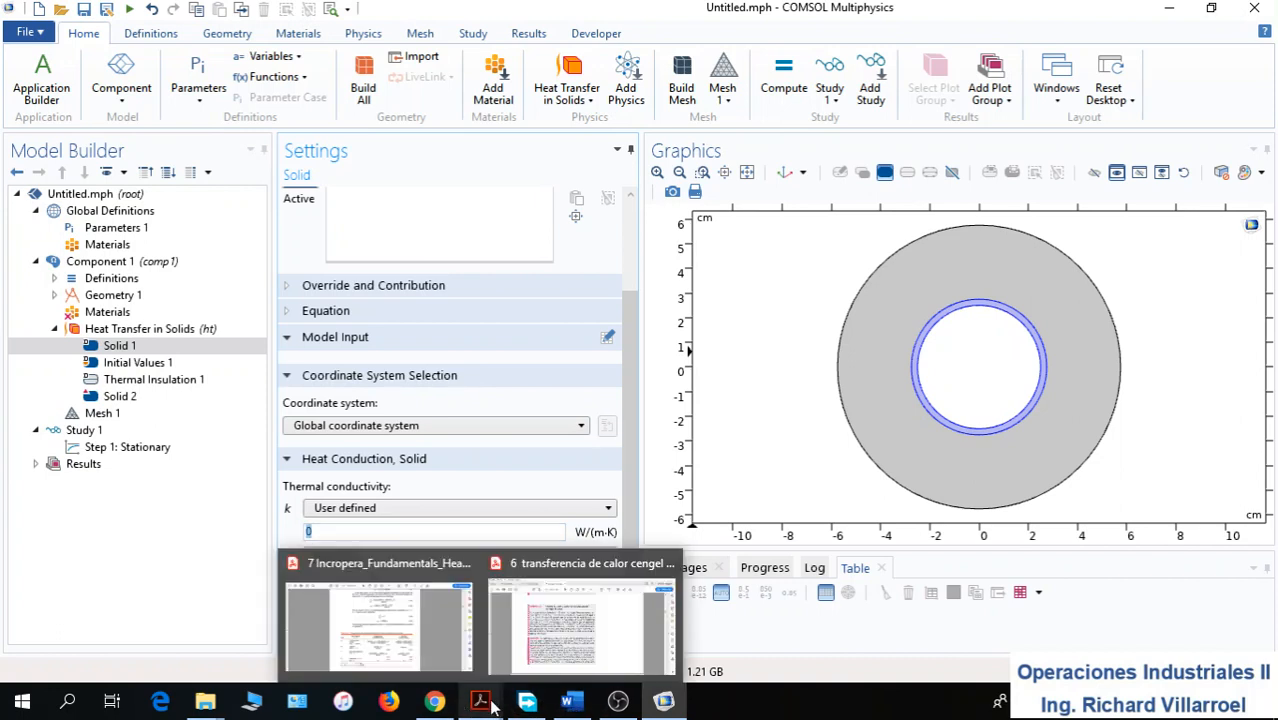
click(555, 655)
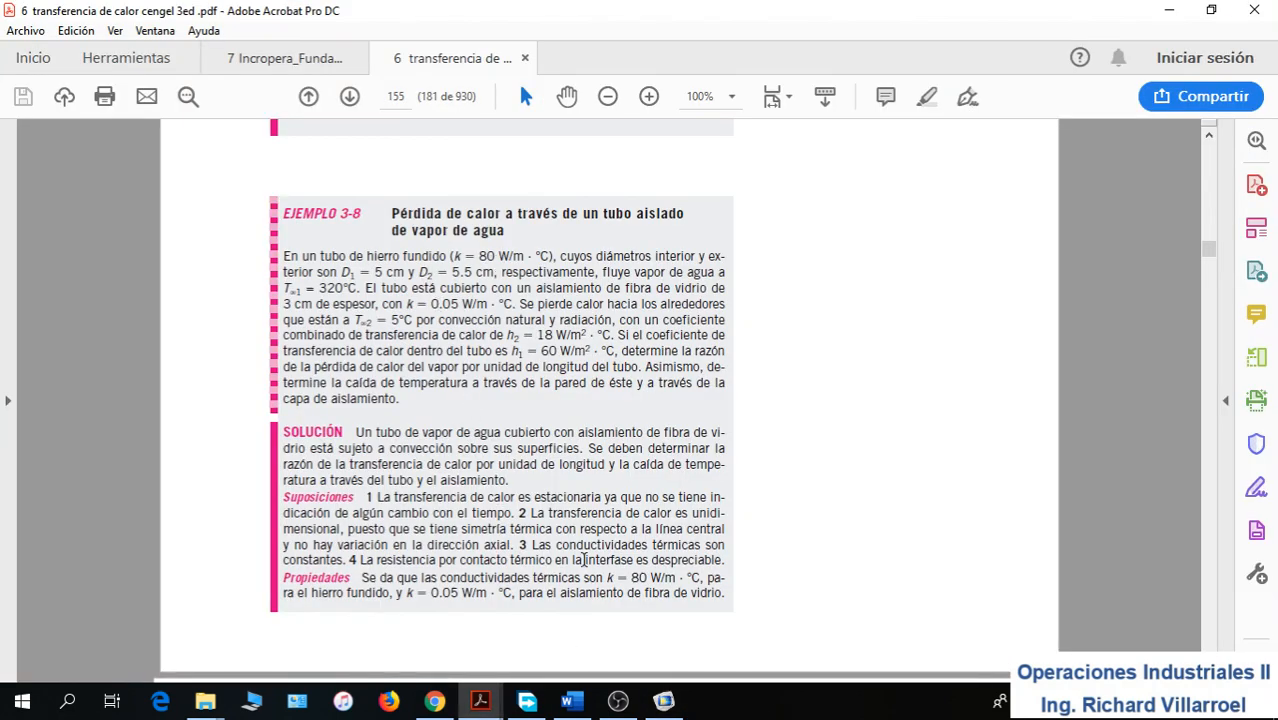
click(663, 703)
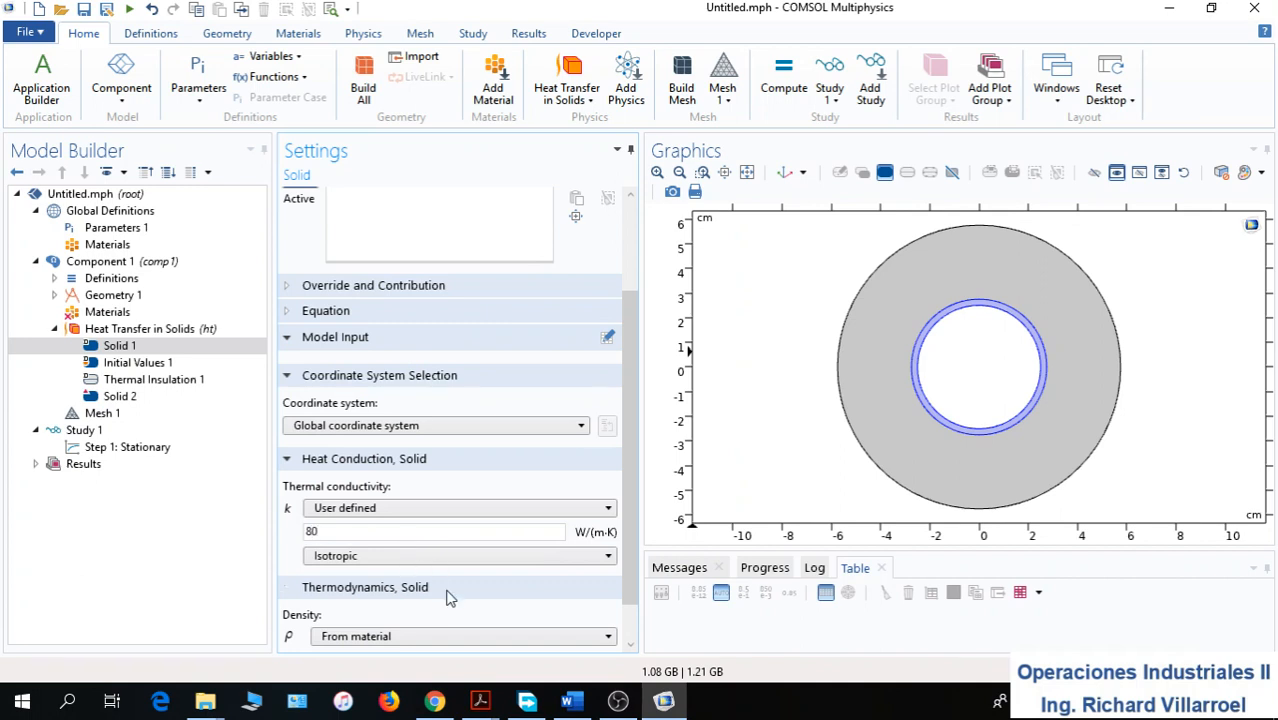
Switch Solid 1's density and heat capacity at constant pressure to User defined
click(416, 636)
click(376, 673)
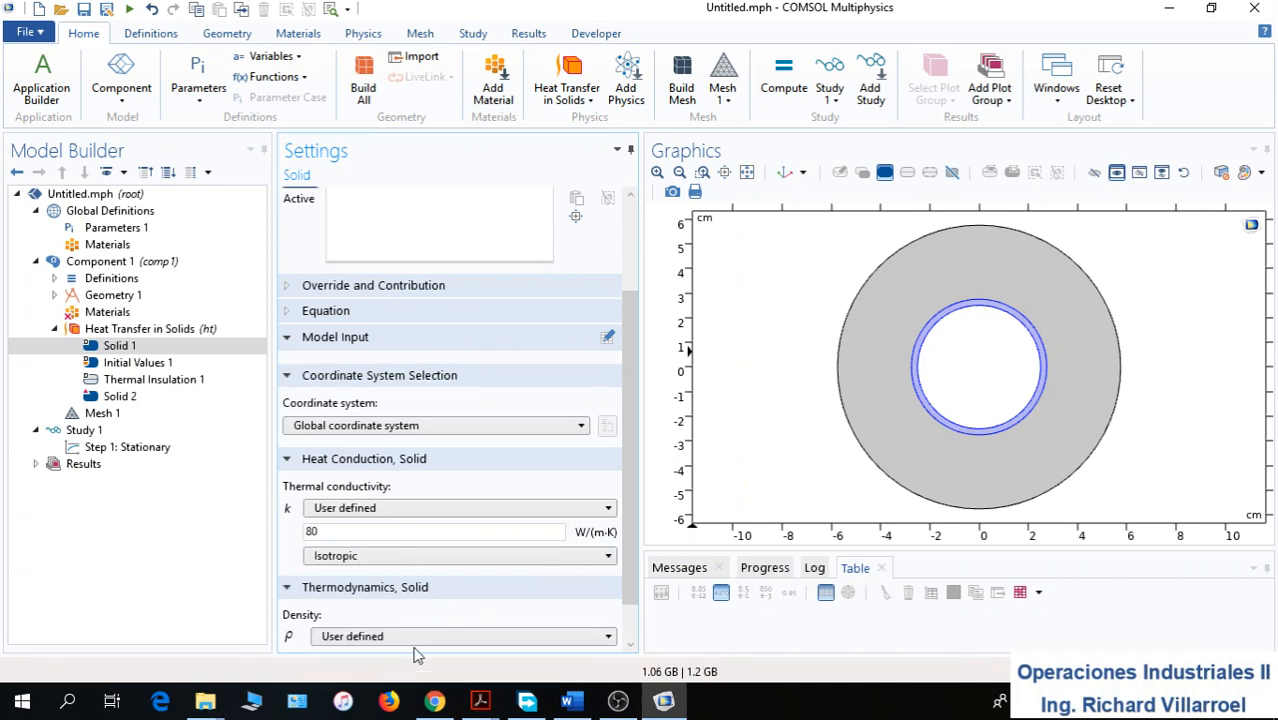
scroll(493, 630, down, 2)
click(490, 632)
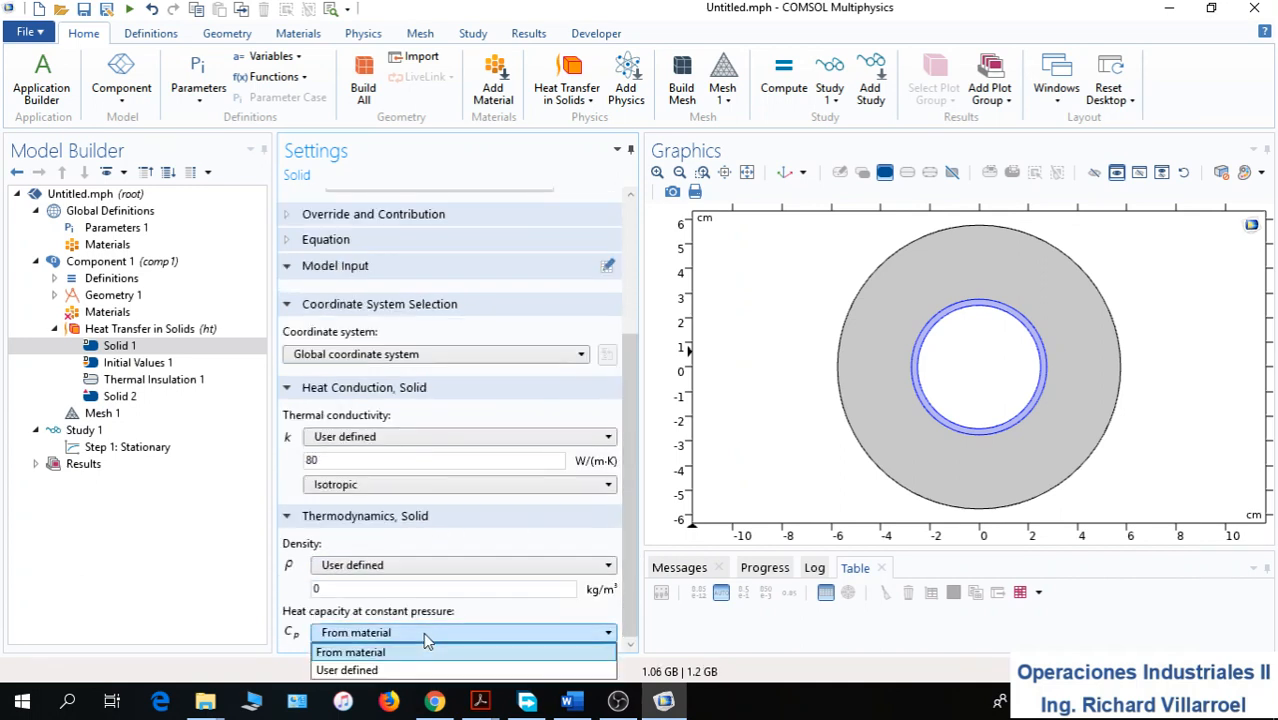
click(400, 672)
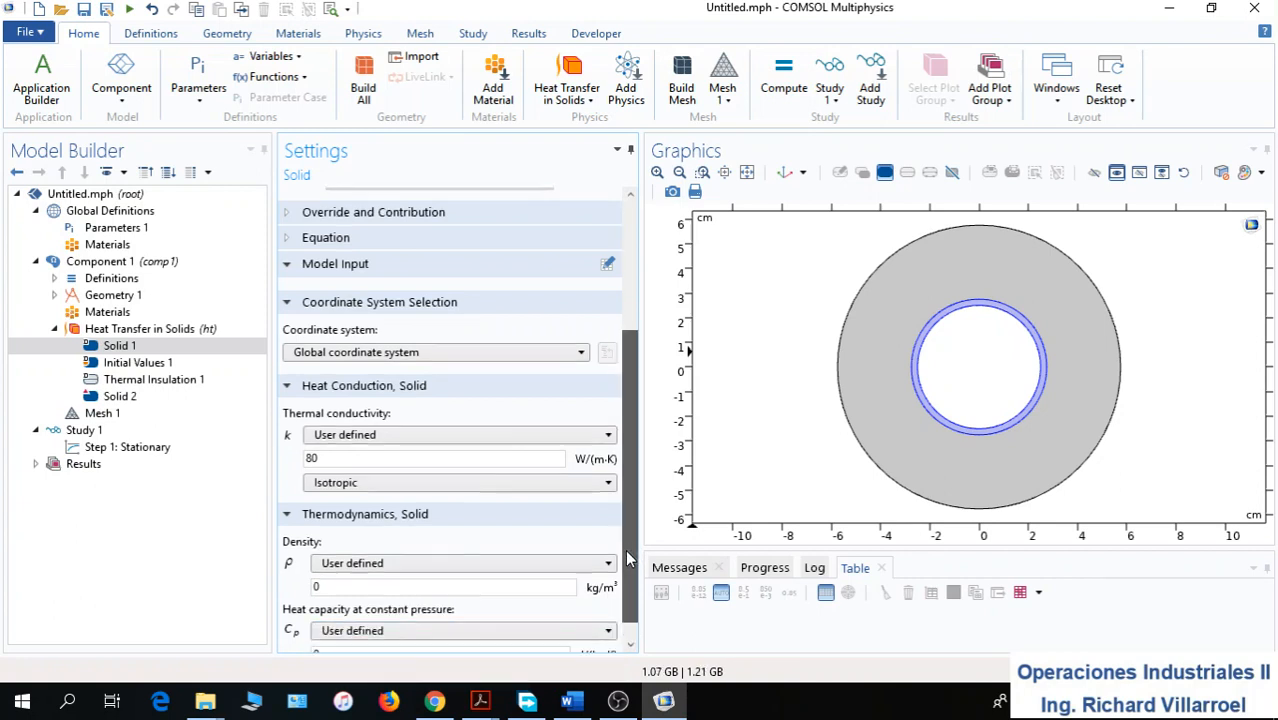
drag(634, 553, 643, 432)
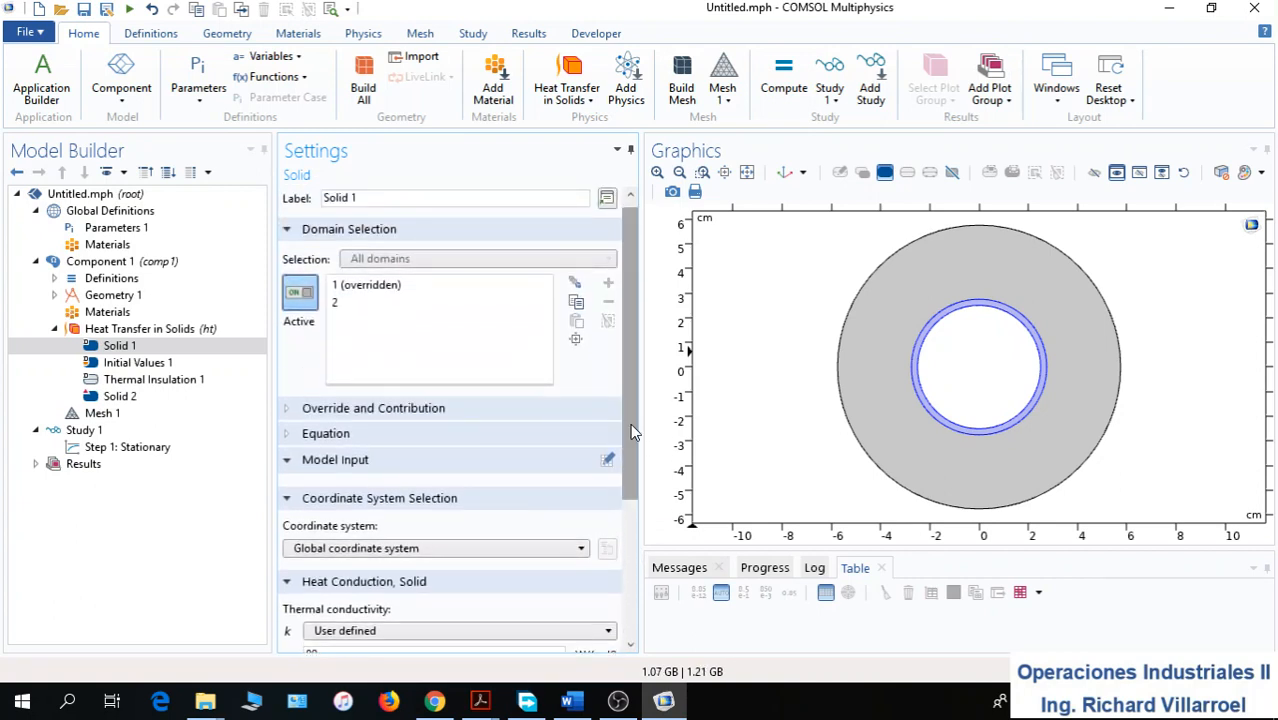
Set Solid 2's thermal conductivity to a user-defined 0.05 W/(m·K), taking the fiberglass insulation value from Example 3-8 in the Cengel PDF
click(118, 396)
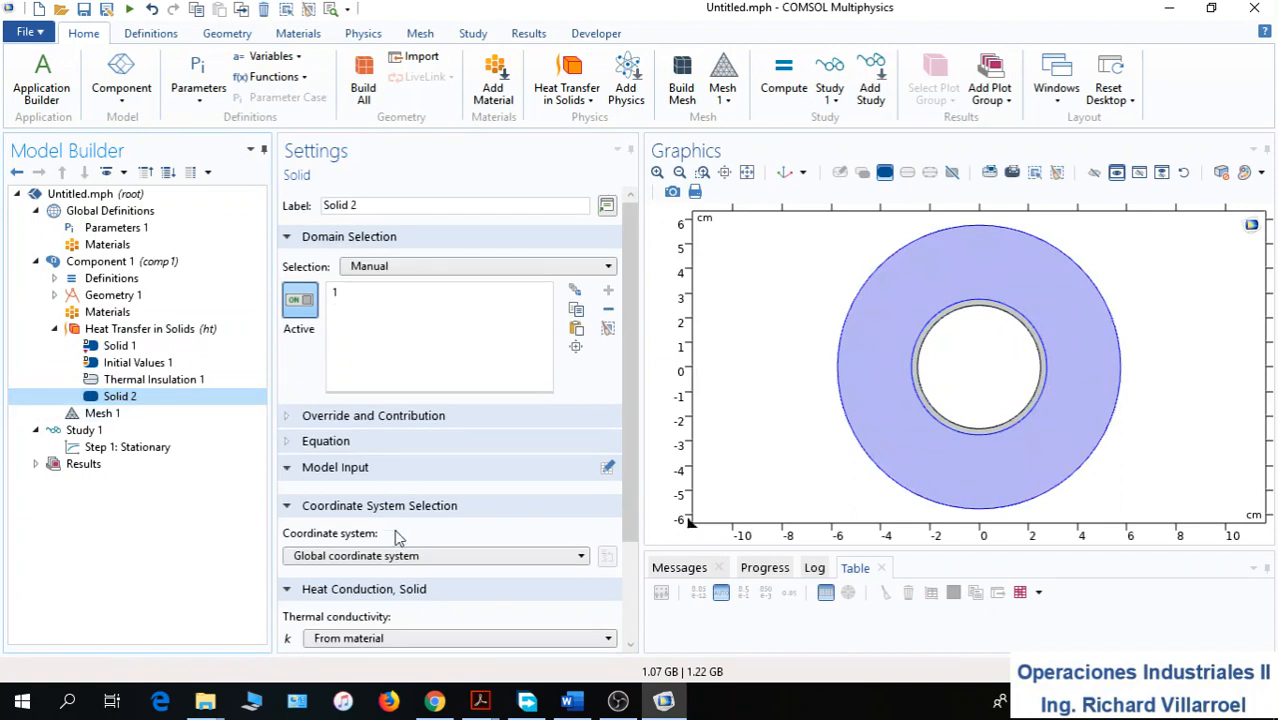
scroll(630, 440, down, 3)
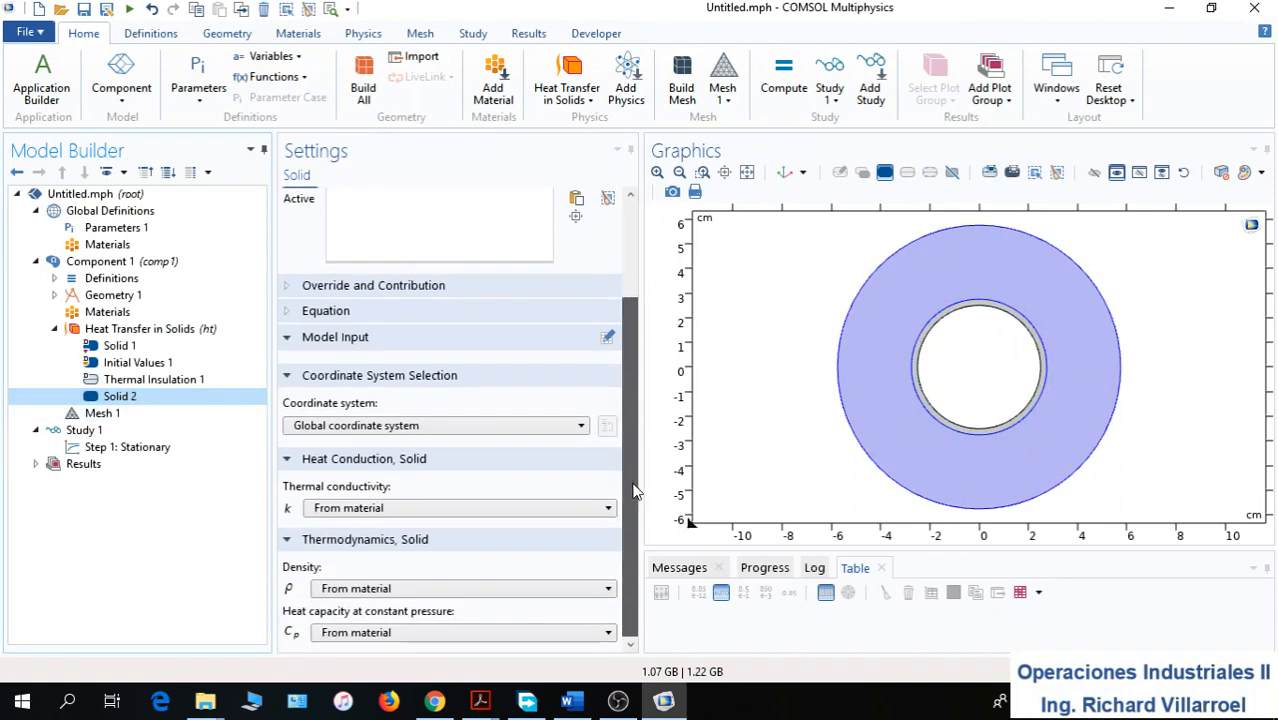
click(415, 508)
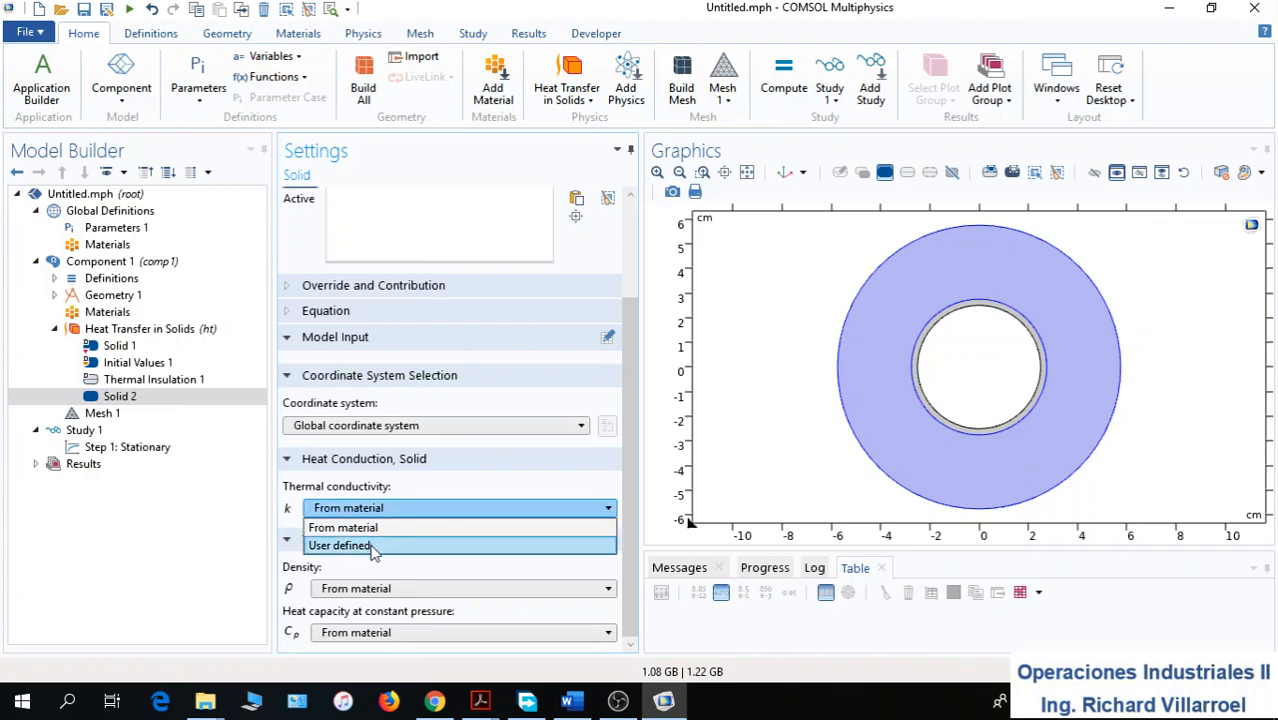
click(391, 545)
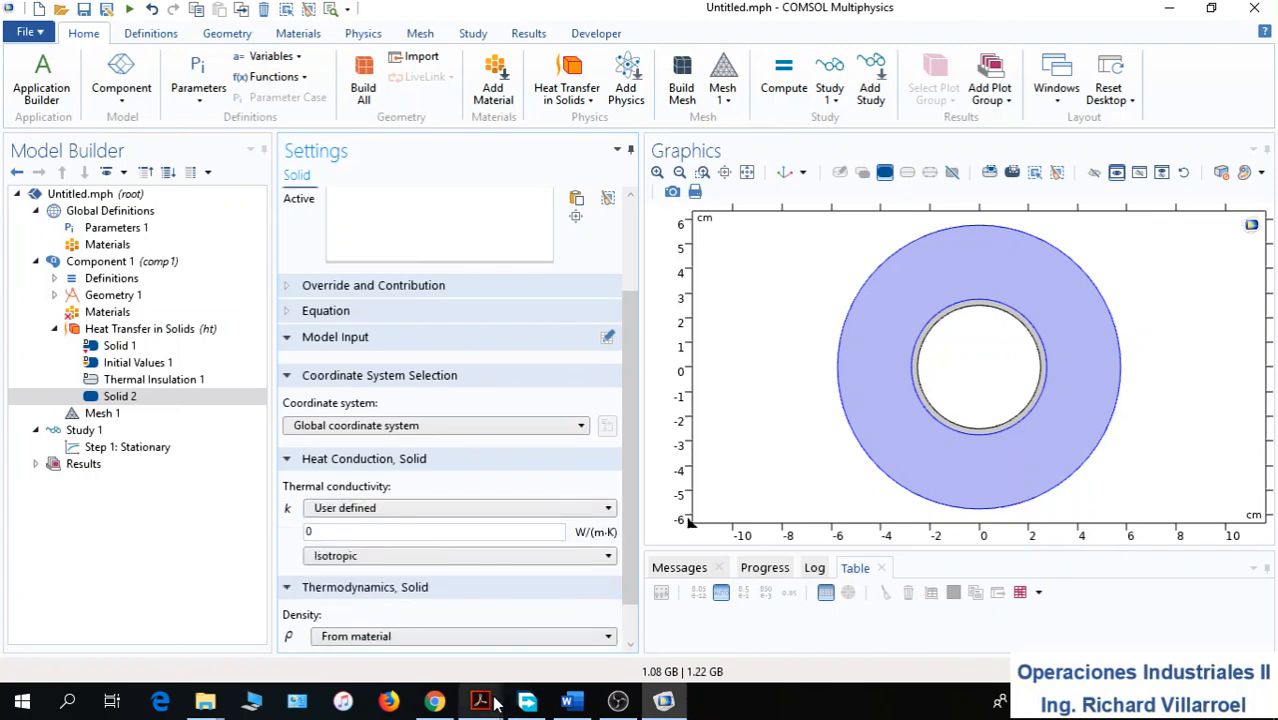
mouse_move(482, 700)
click(575, 645)
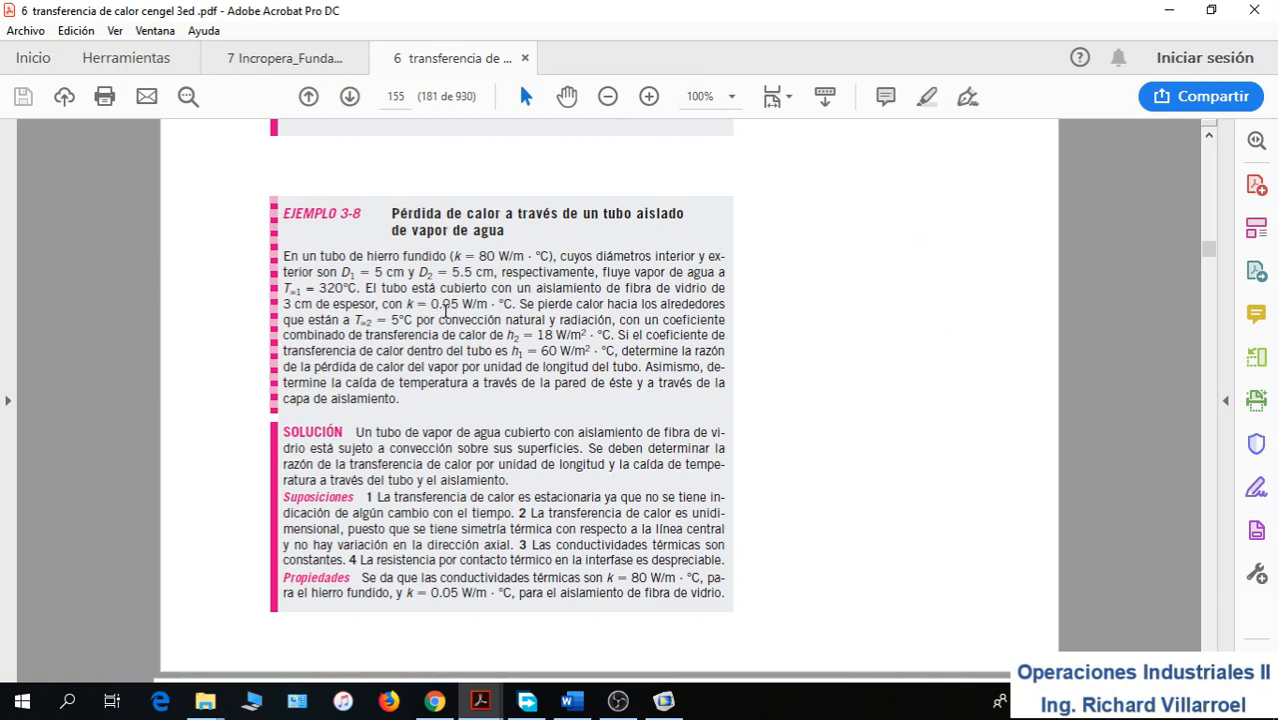
click(664, 700)
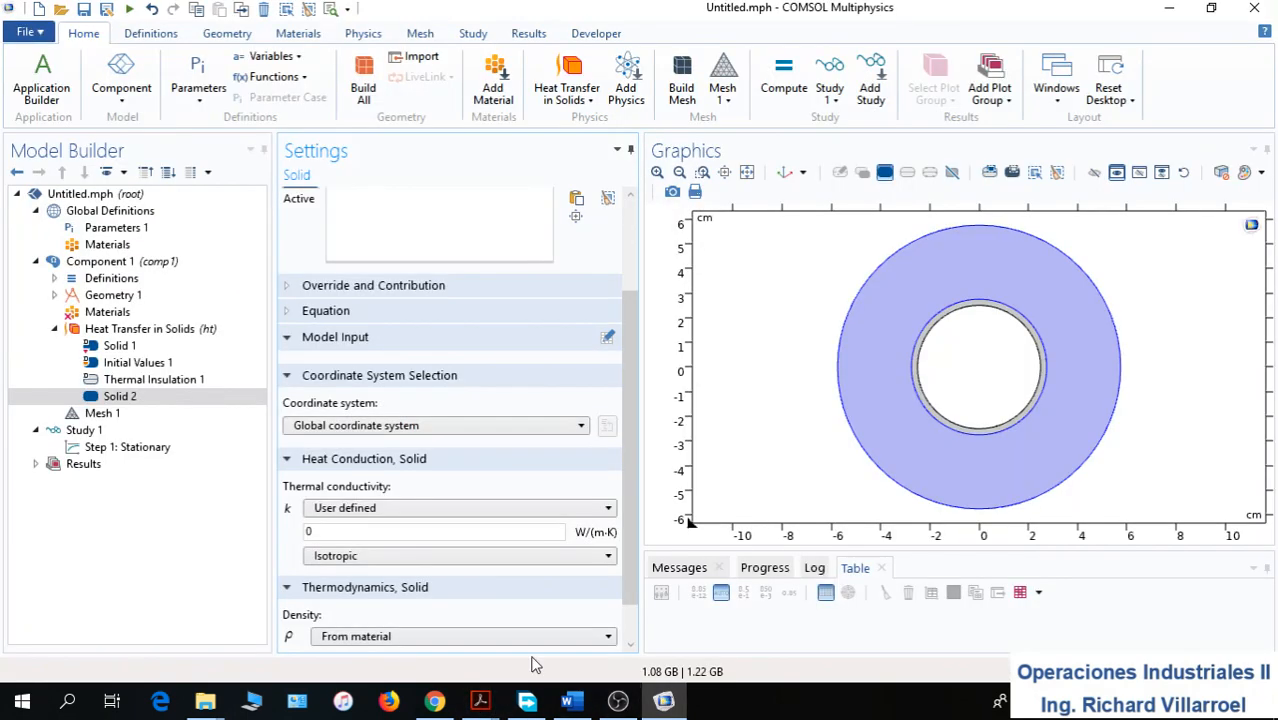
text(.05)
Switch Solid 2's density and heat capacity at constant pressure to User defined
click(412, 636)
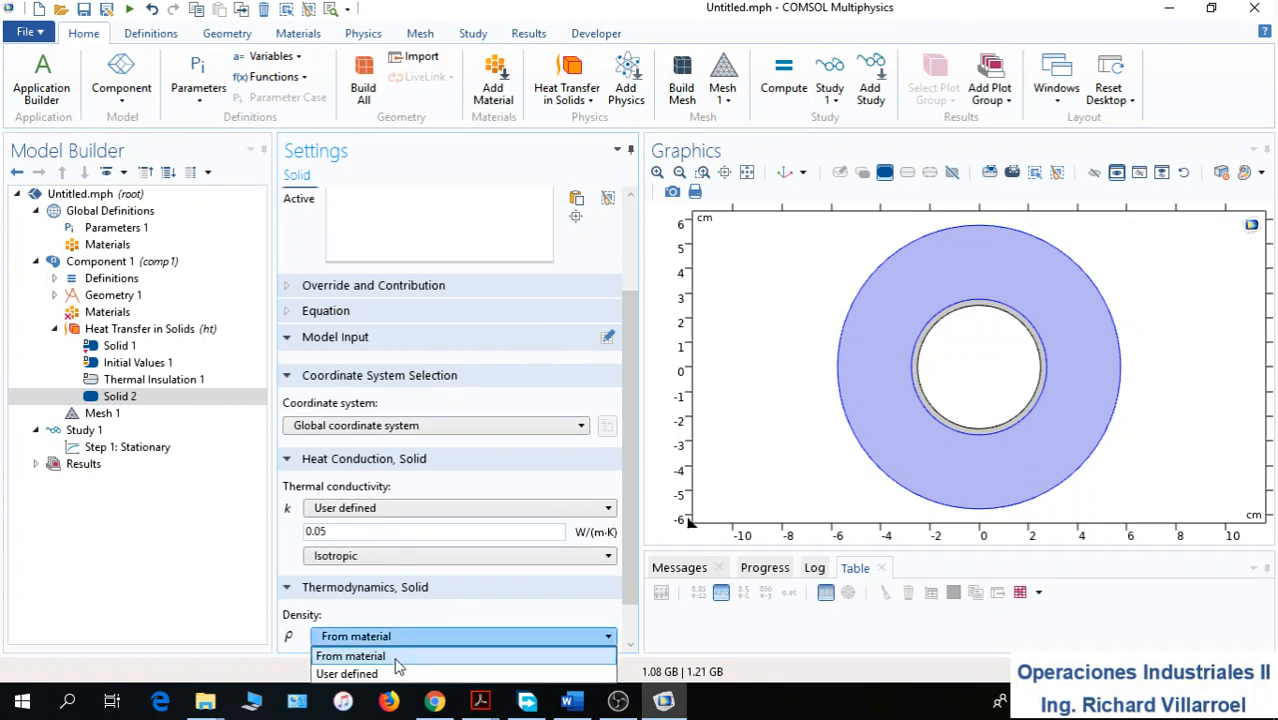
click(400, 671)
scroll(630, 526, down, 3)
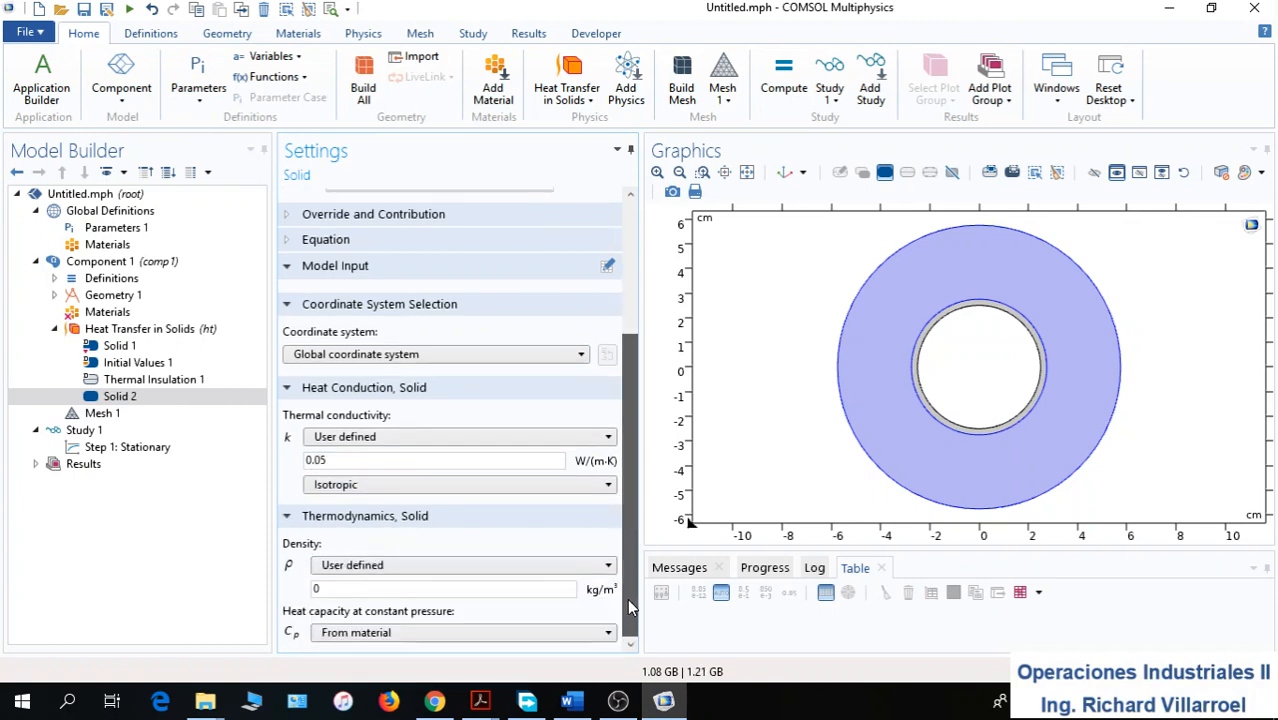
click(427, 634)
click(405, 670)
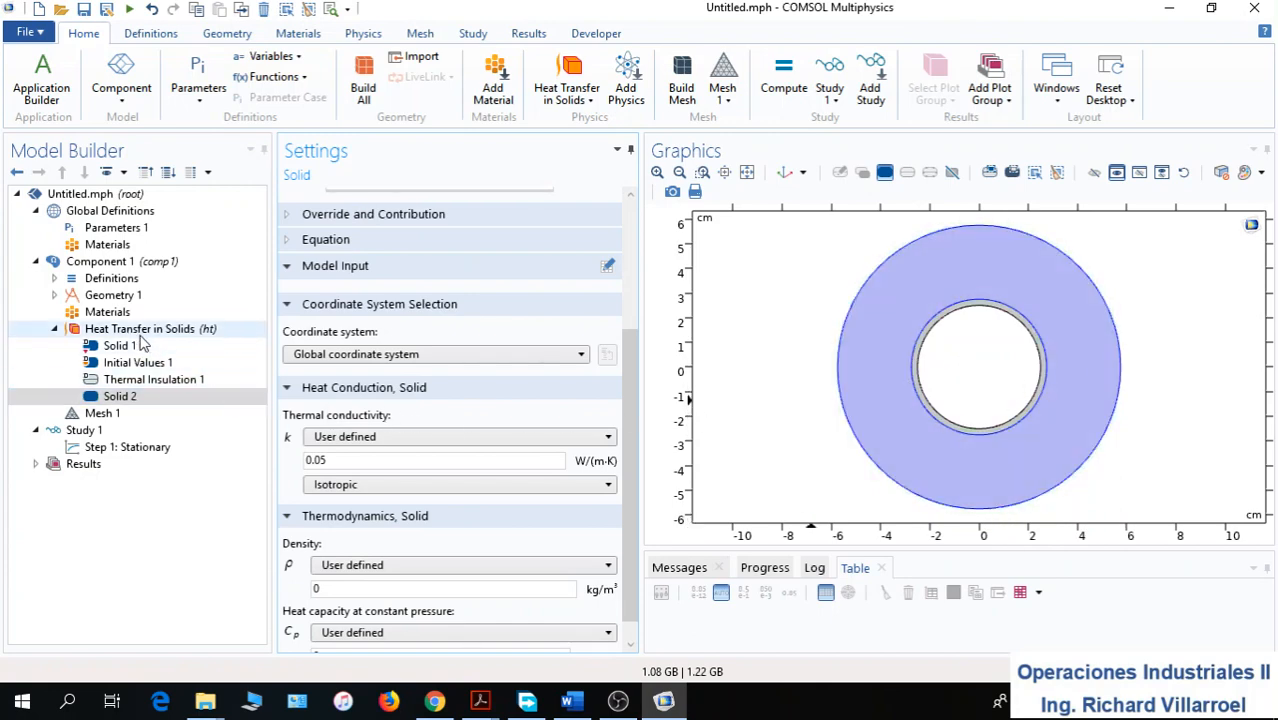
Add a Heat Flux condition to Heat Transfer in Solids and assign it the pipe's inner circle, boundaries 5, 6, 9 and 10
right_click(141, 334)
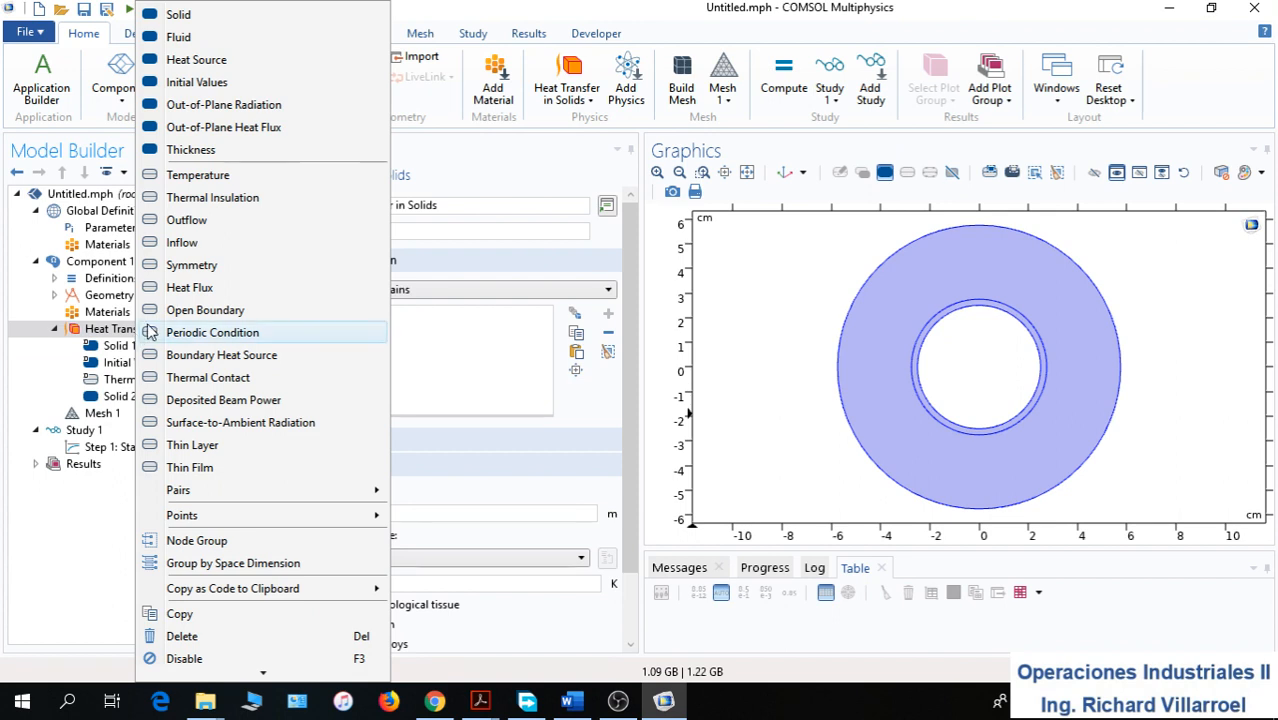
key(Escape)
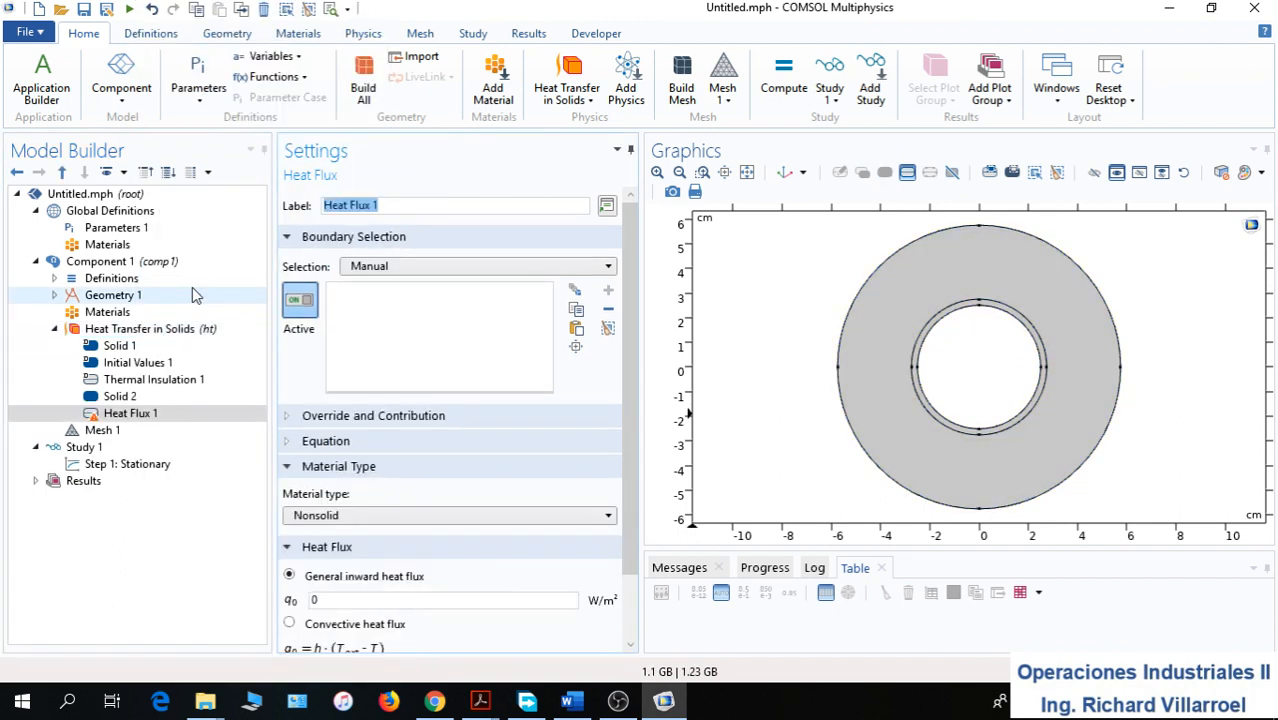
click(1018, 337)
click(1032, 392)
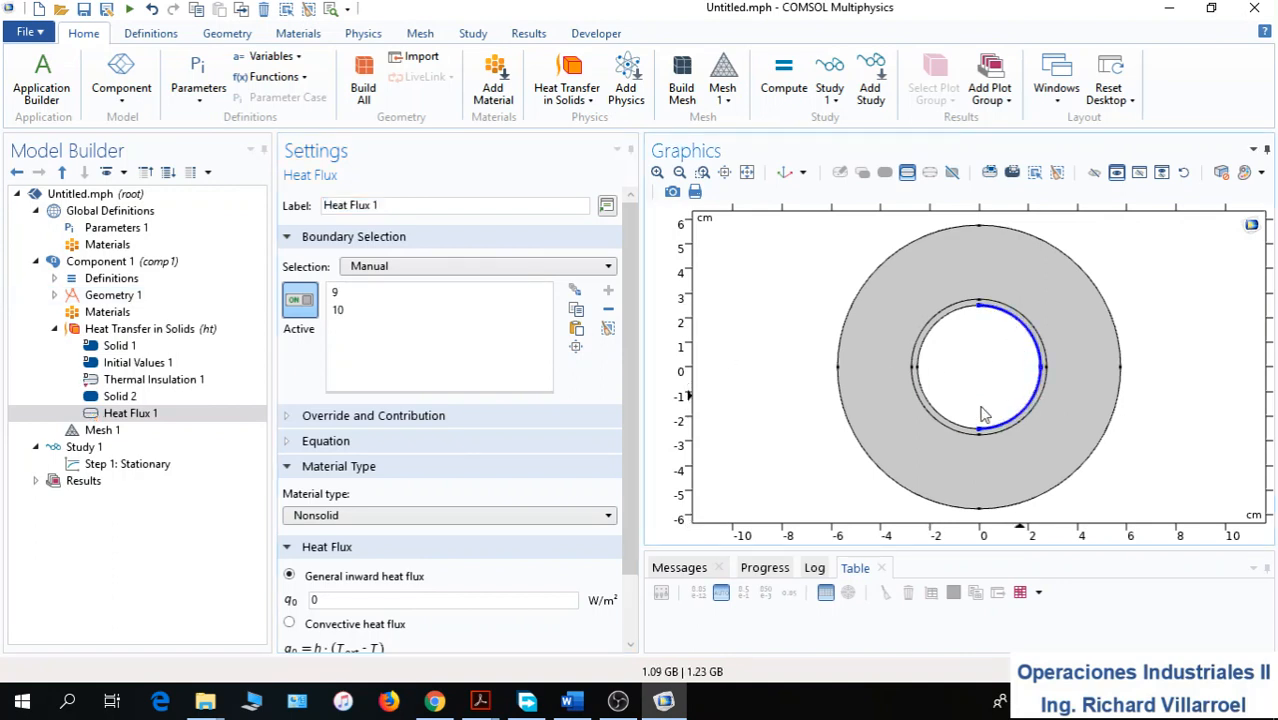
click(931, 416)
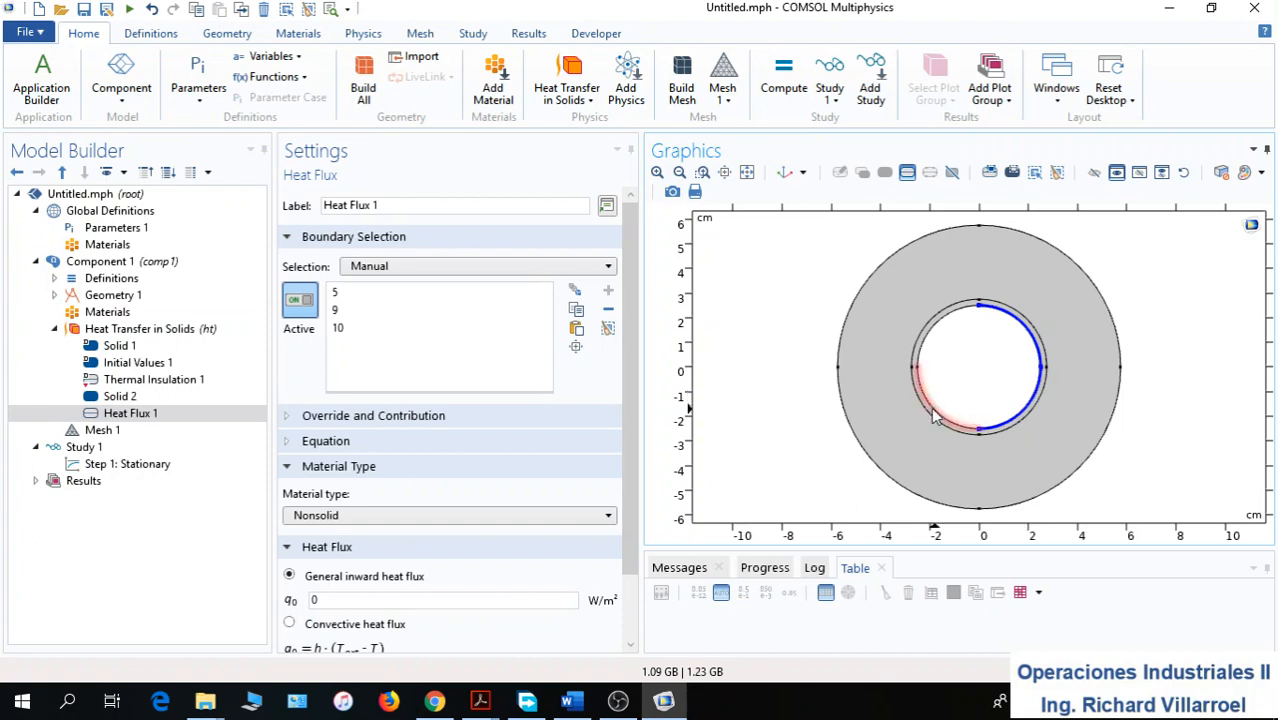
click(927, 342)
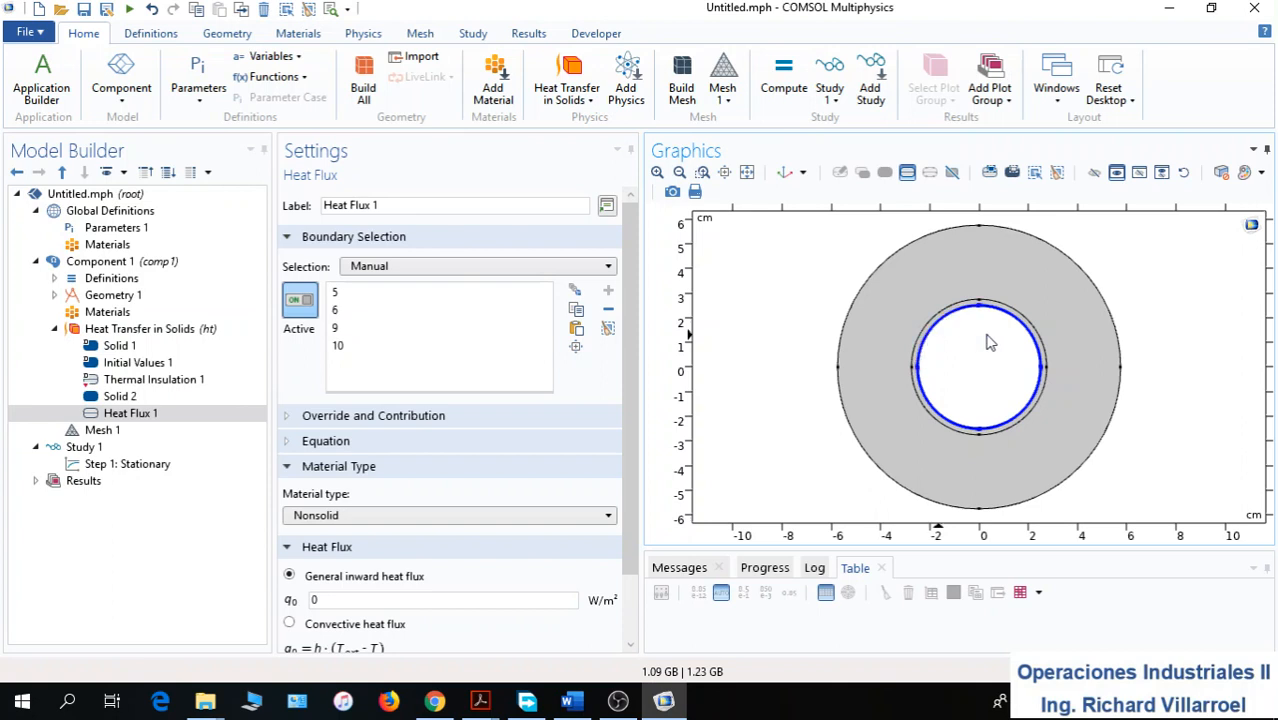
Make Heat Flux 1 a convective heat flux with a heat transfer coefficient of 60 W/(m²·K) and an external temperature of 320 [degC]
scroll(630, 450, down, 2)
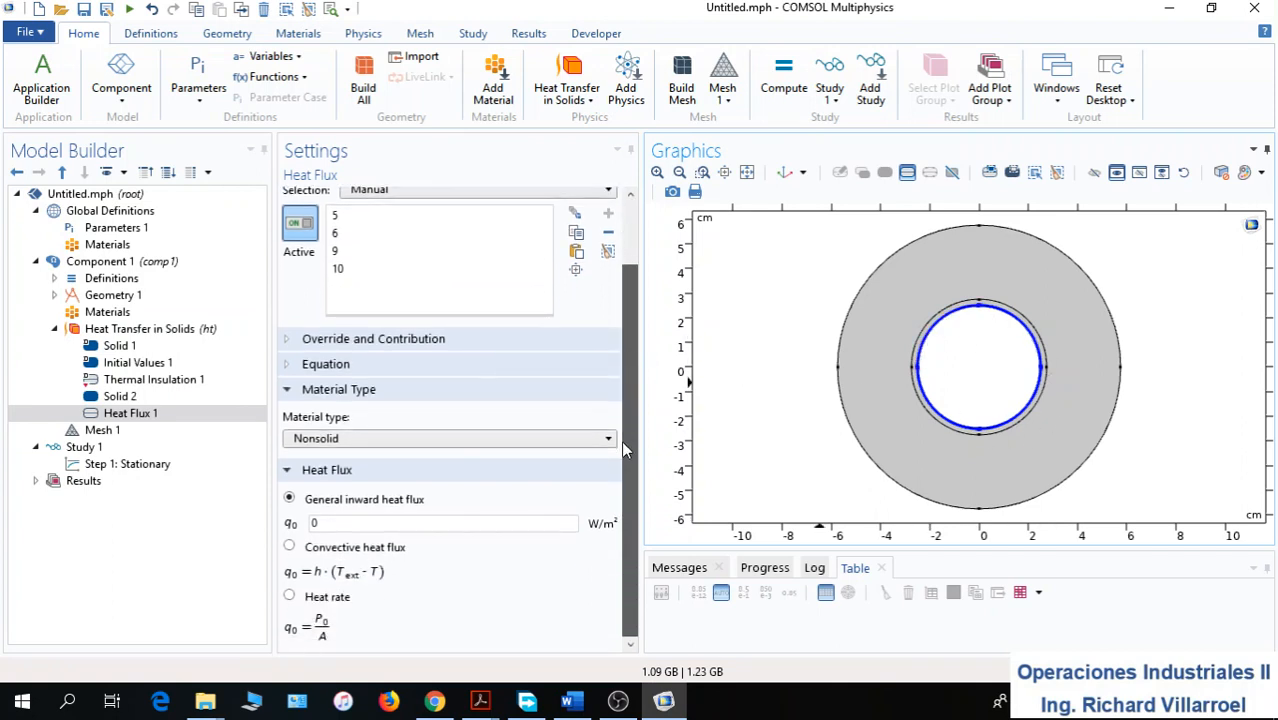
click(289, 547)
scroll(626, 458, down, 3)
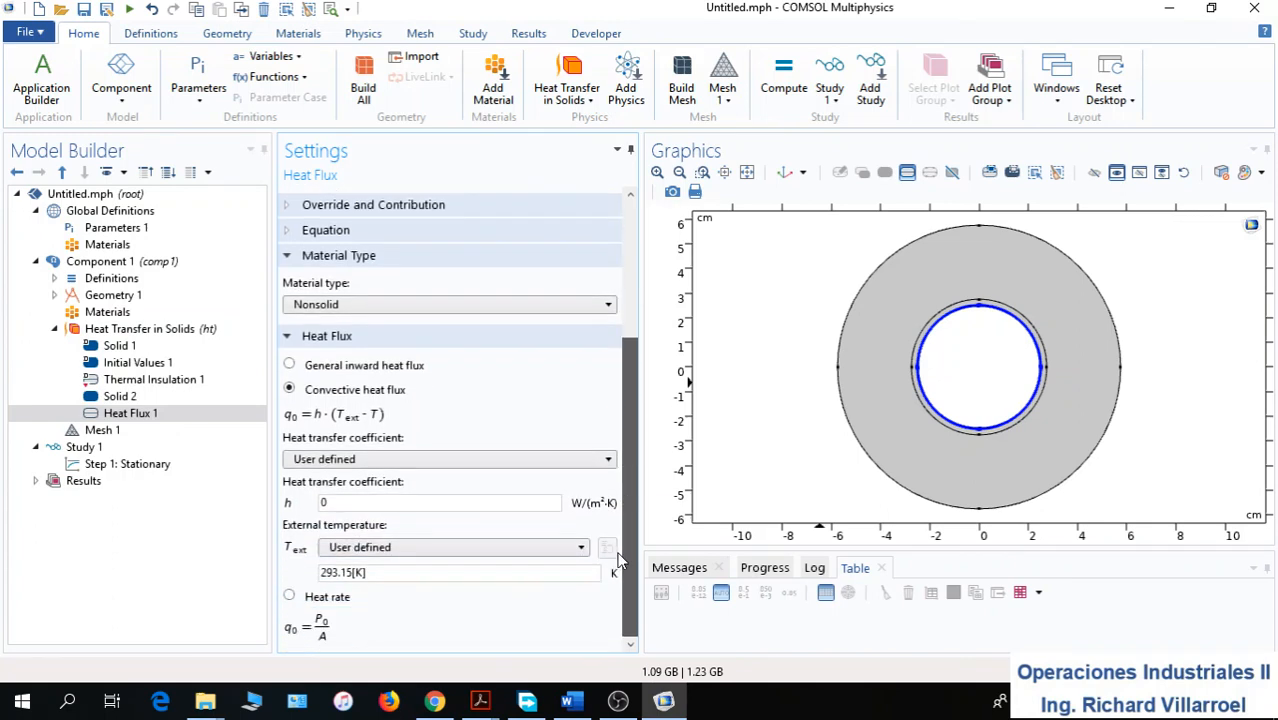
double_click(321, 503)
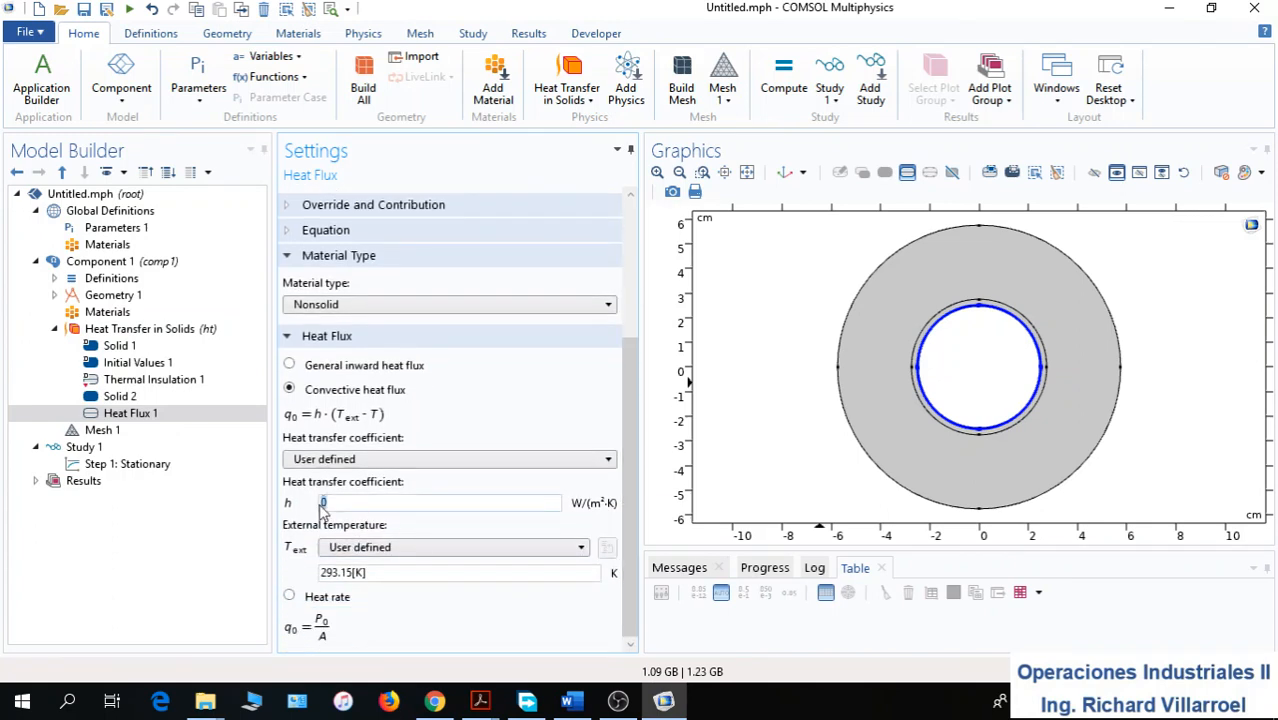
text(6)
drag(382, 572, 268, 596)
text(320 [degC)
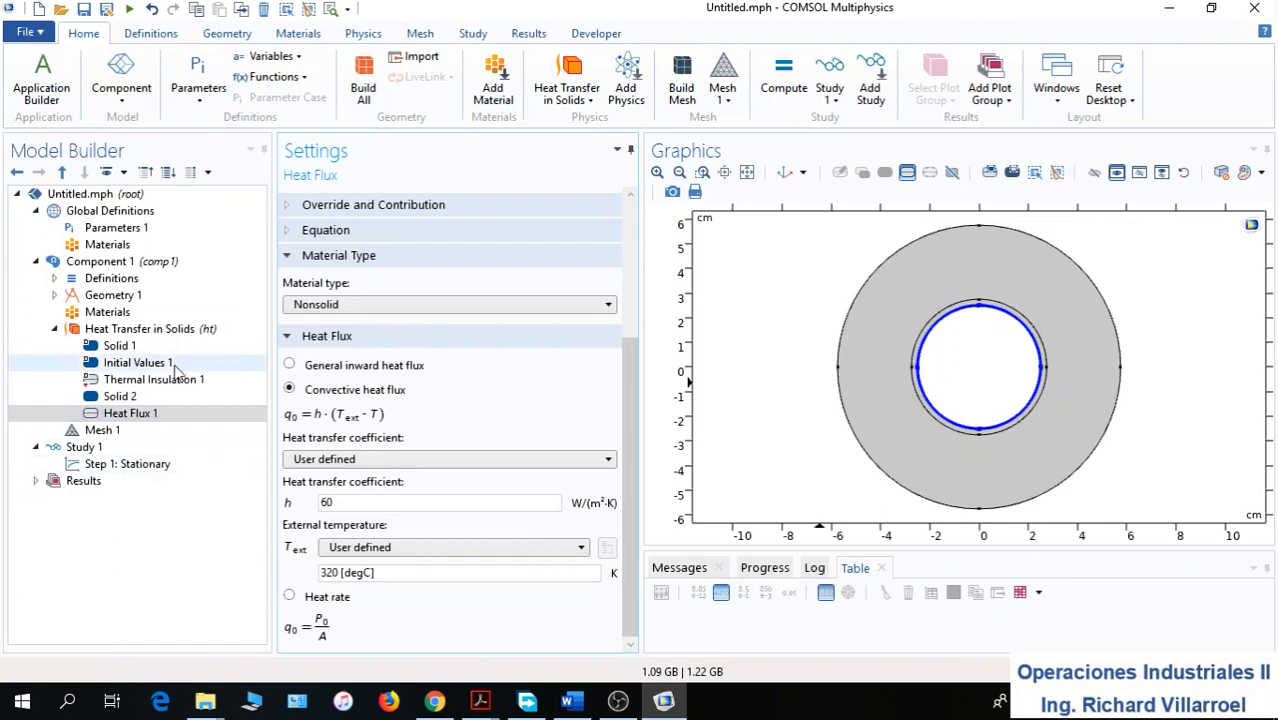
Start adding another condition to Heat Transfer in Solids
right_click(150, 330)
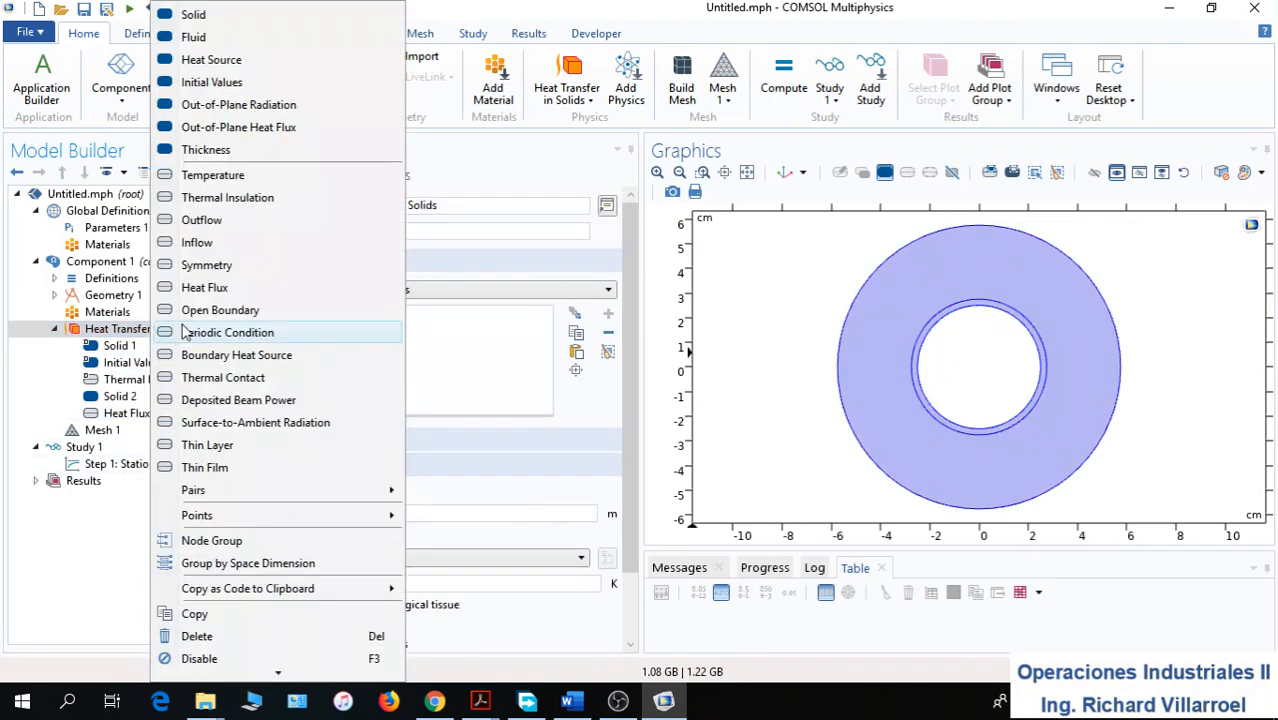
Add a second Heat Flux condition to Heat Transfer in Solids and apply it to the four outer circle boundaries 1, 2, 7 and 12
click(205, 287)
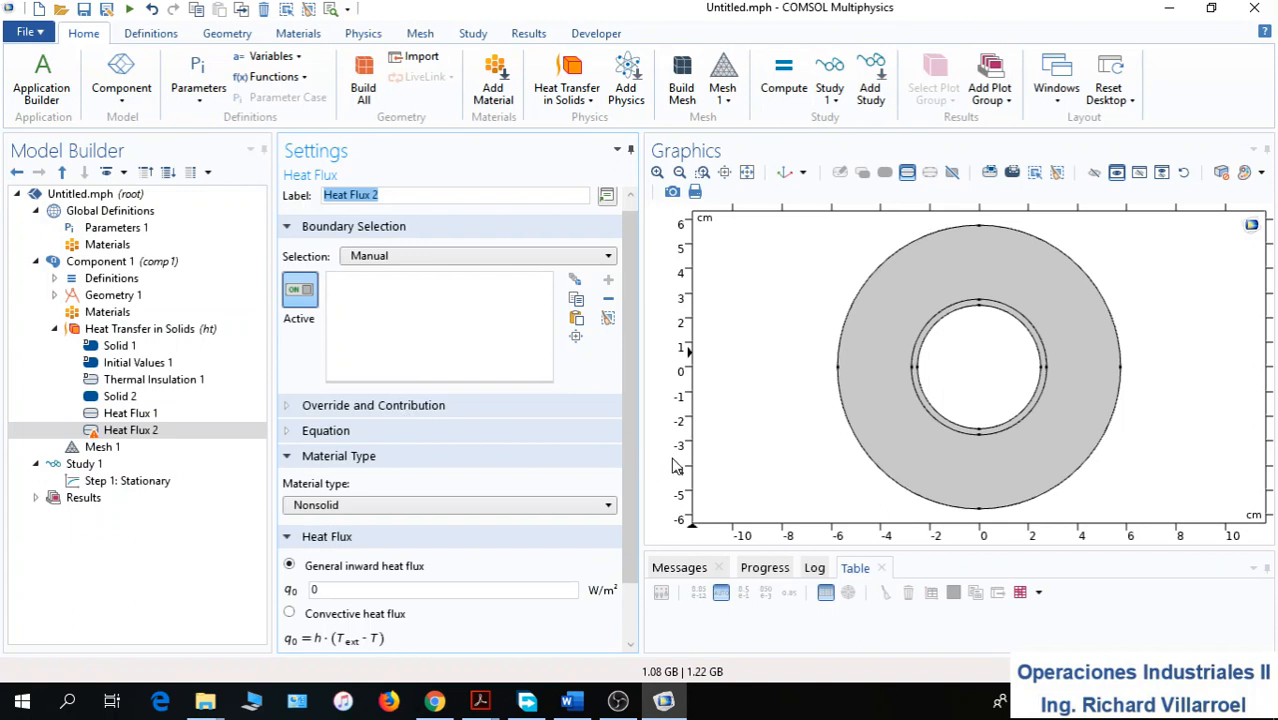
click(880, 278)
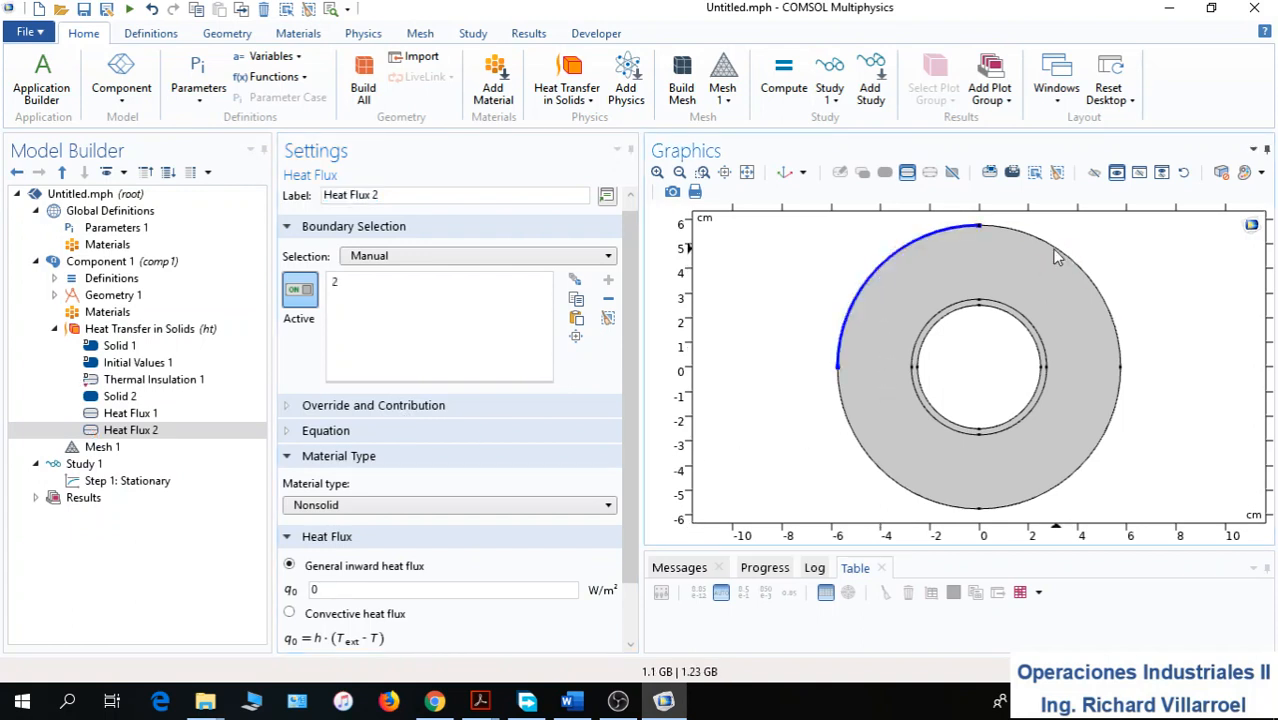
click(1060, 256)
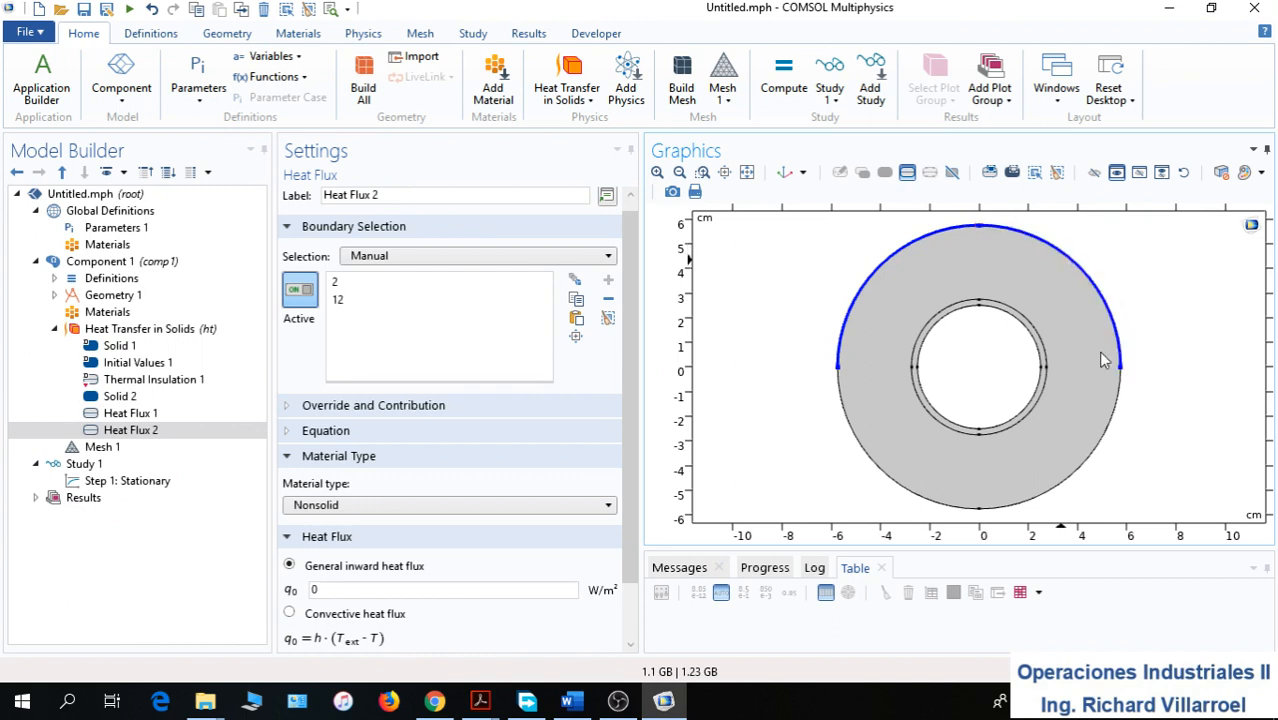
click(1115, 433)
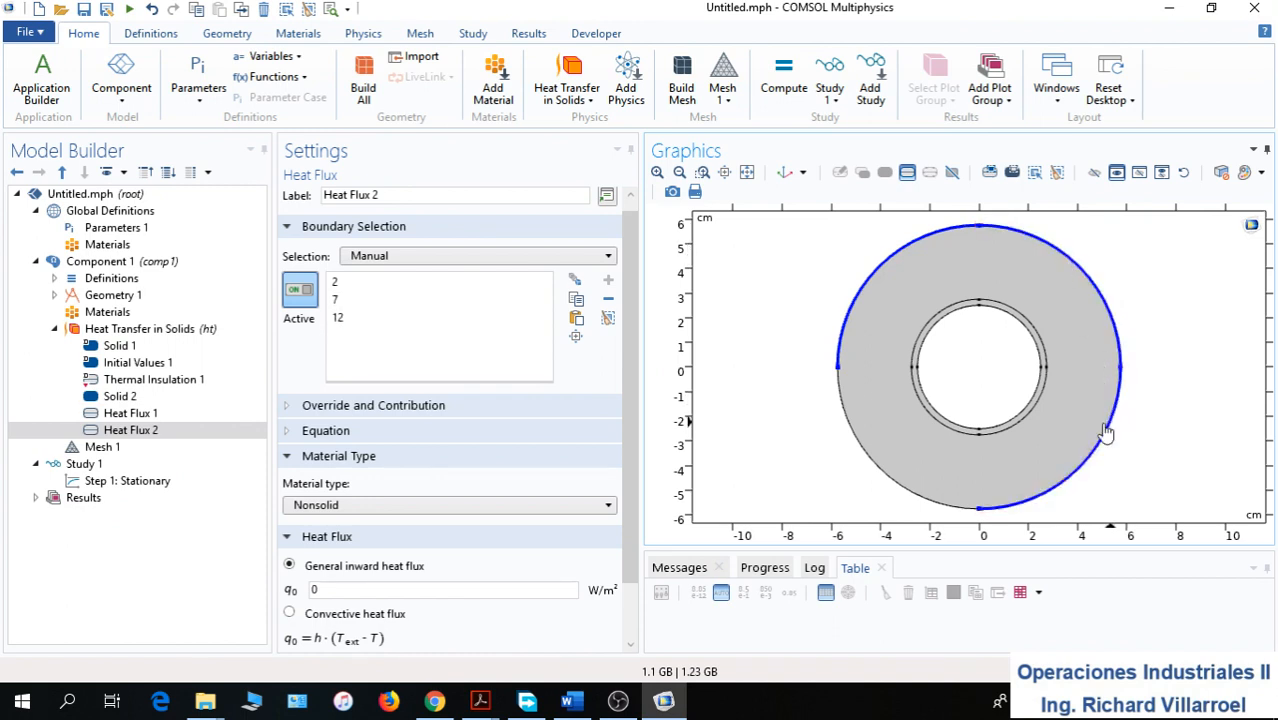
click(882, 467)
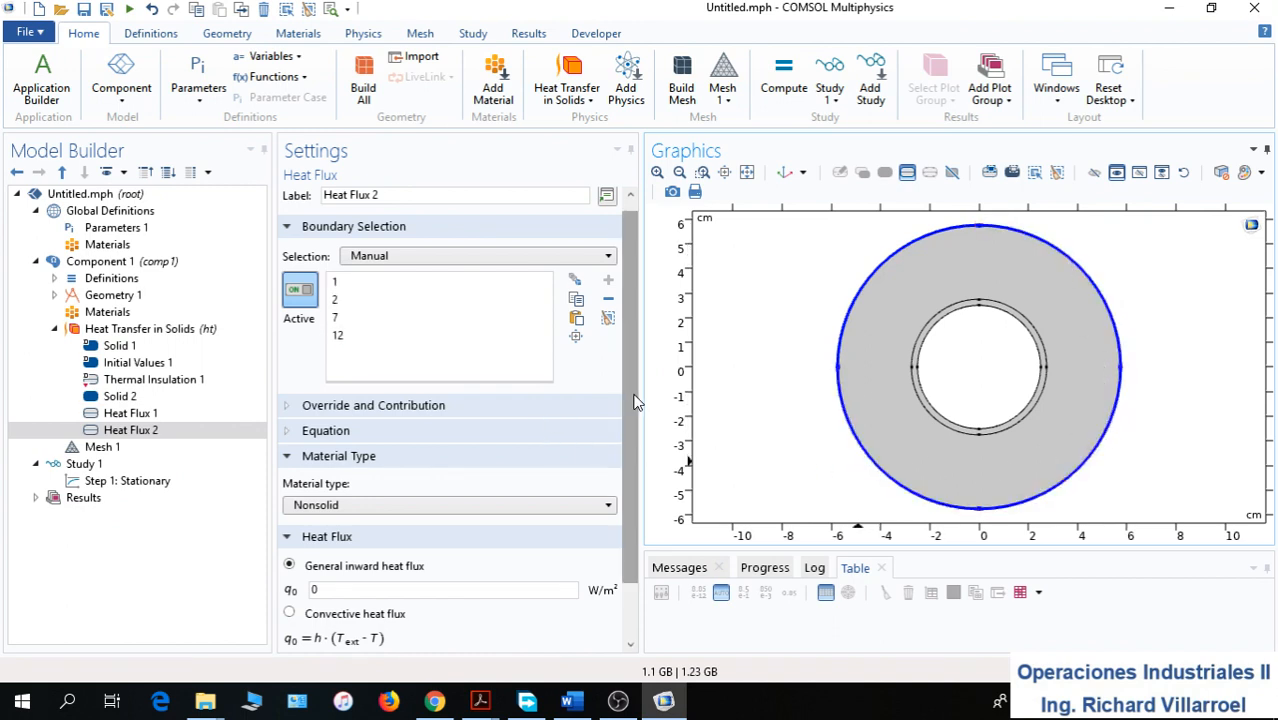
Set the outer boundary's flux to convective, with a heat transfer coefficient of 18 W/(m²·K) and an external temperature of 5 [degC]
scroll(636, 425, down, 1)
scroll(636, 425, down, 1)
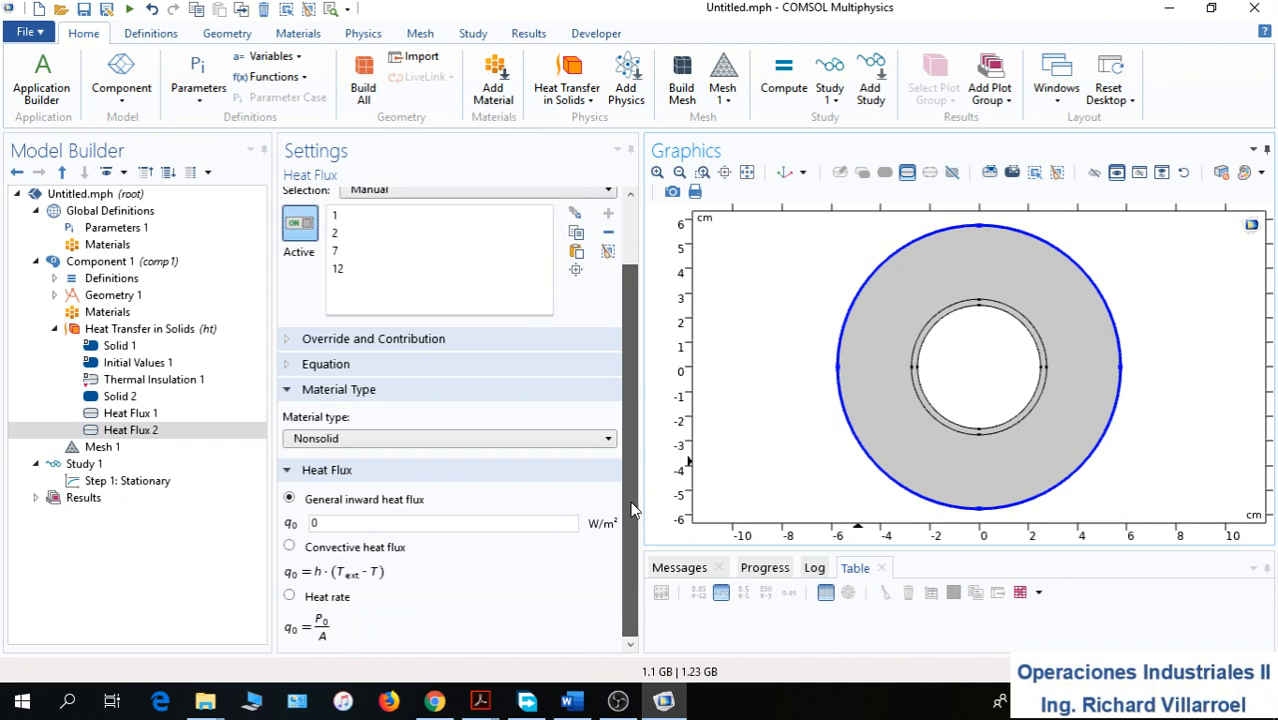
click(301, 548)
scroll(636, 520, down, 3)
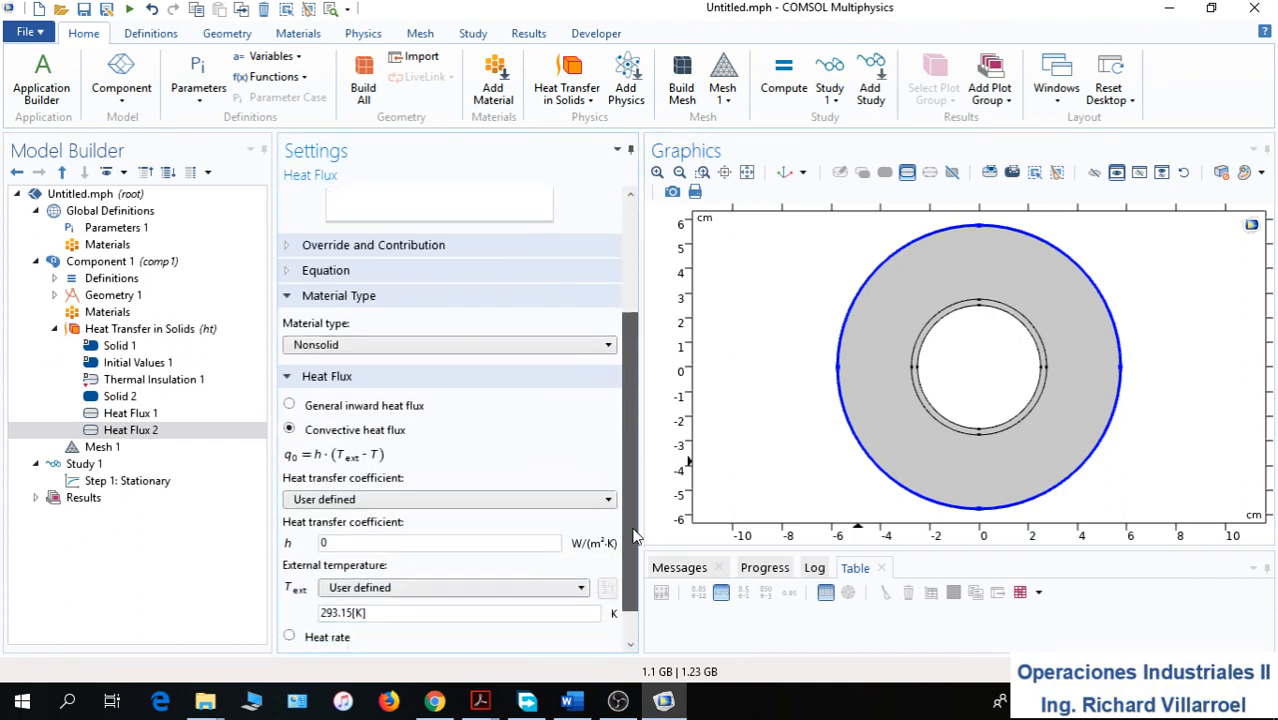
drag(340, 503, 311, 508)
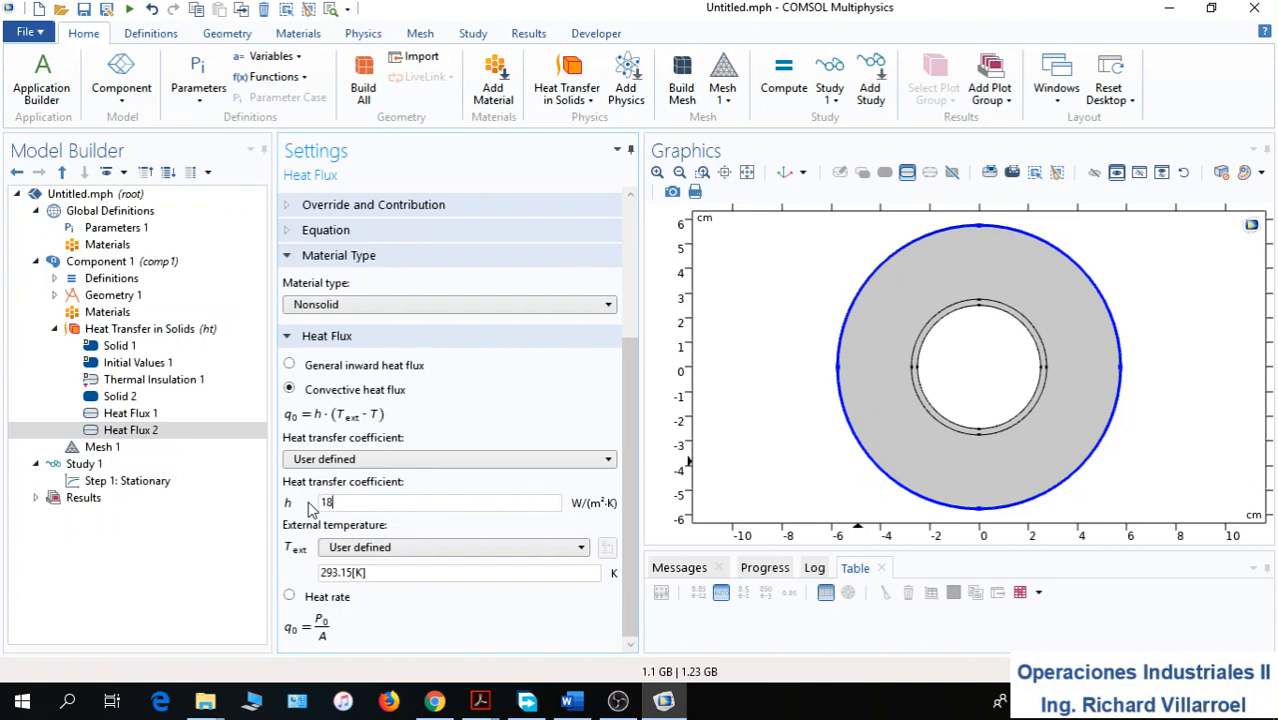
drag(368, 572, 311, 588)
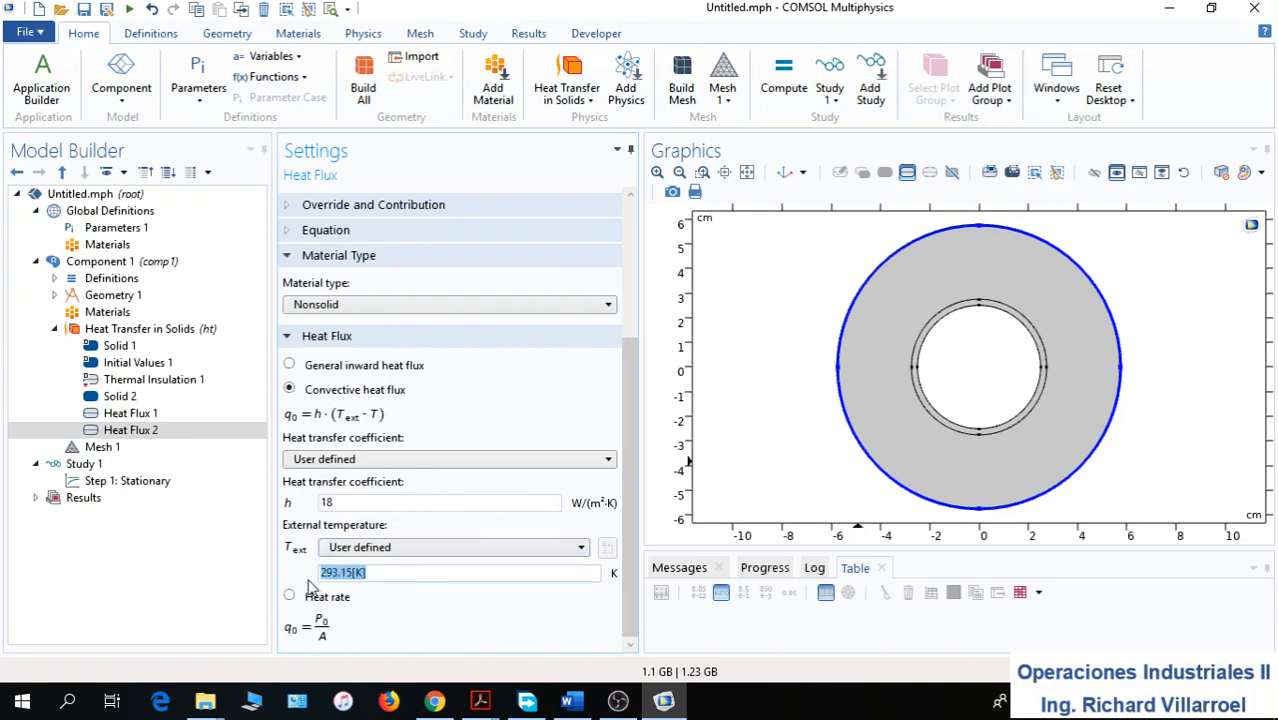
text(5)
key(BackSpace)
key(BackSpace)
text([degC)
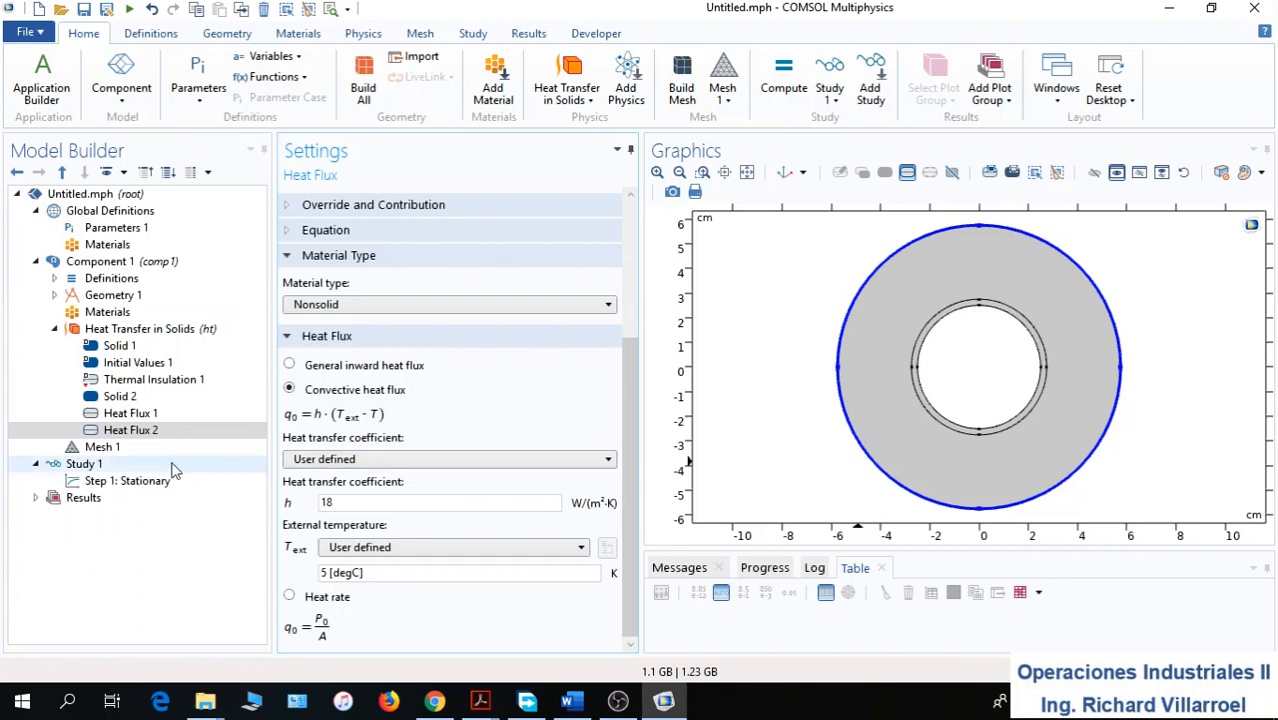
Compute Study 1
click(106, 466)
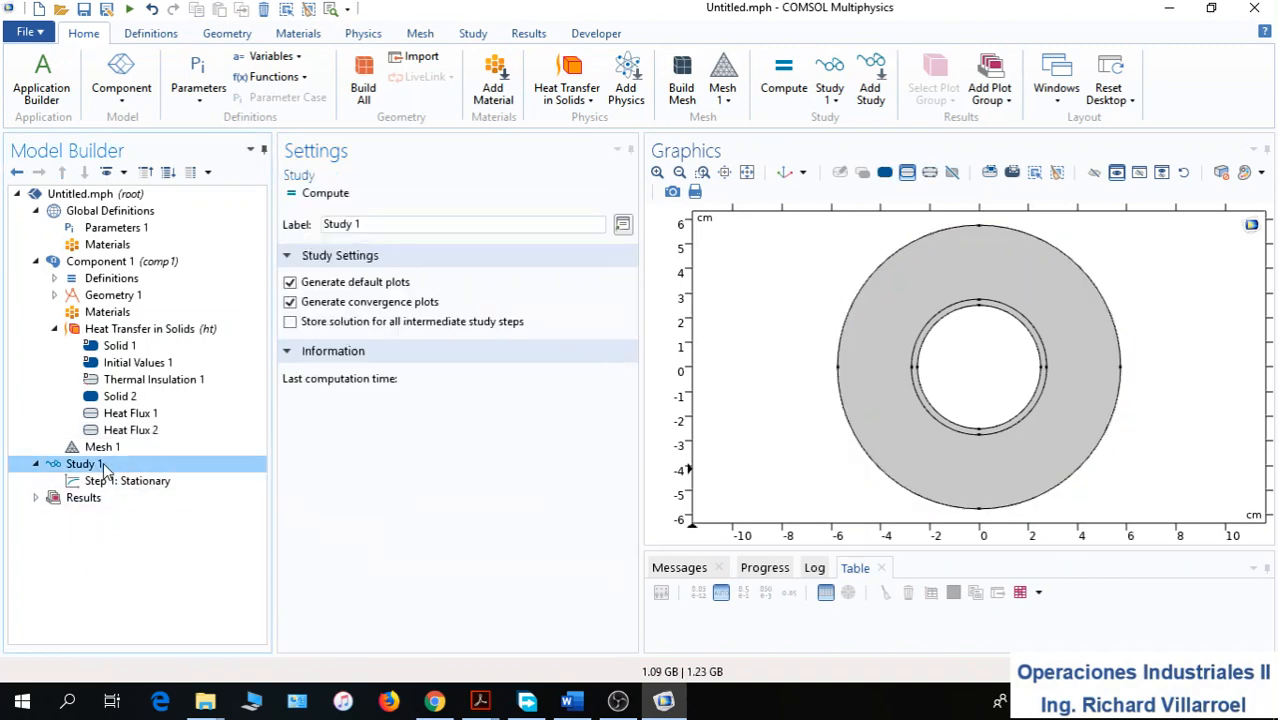
click(339, 199)
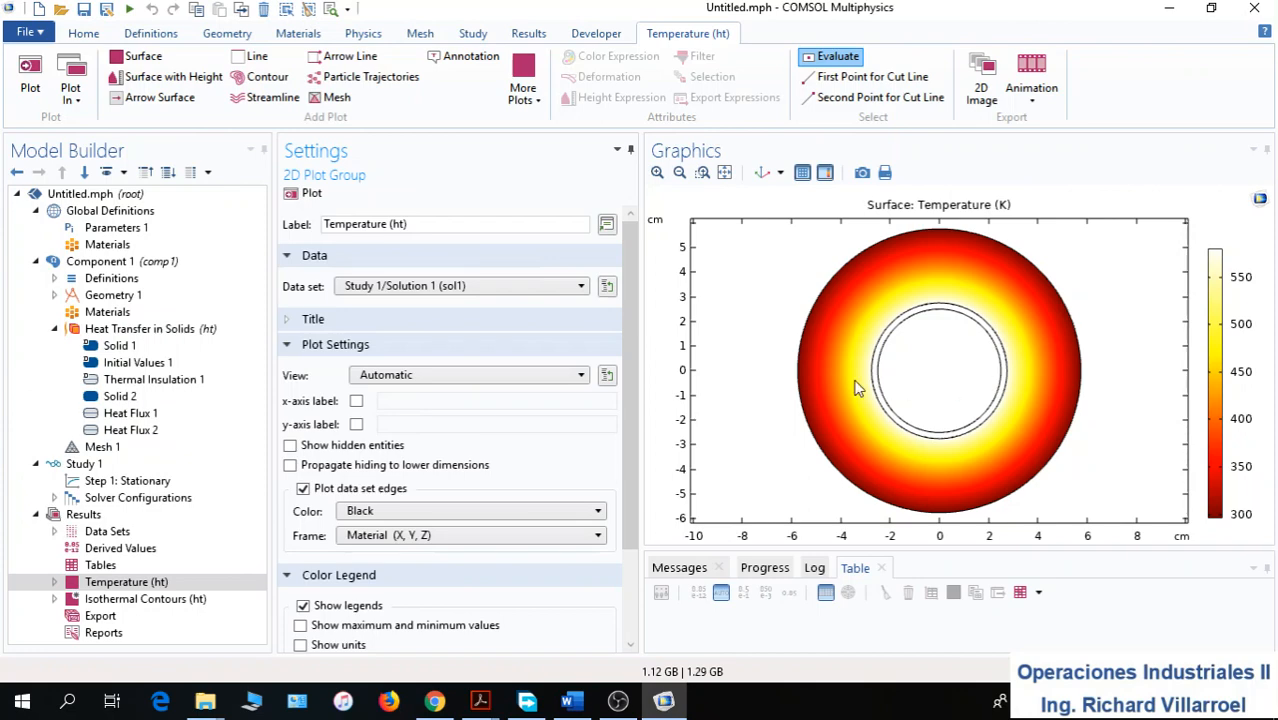
Add a Line Average under Derived Values and select the outer circle boundaries 1, 2, 7 and 12
click(121, 549)
right_click(130, 557)
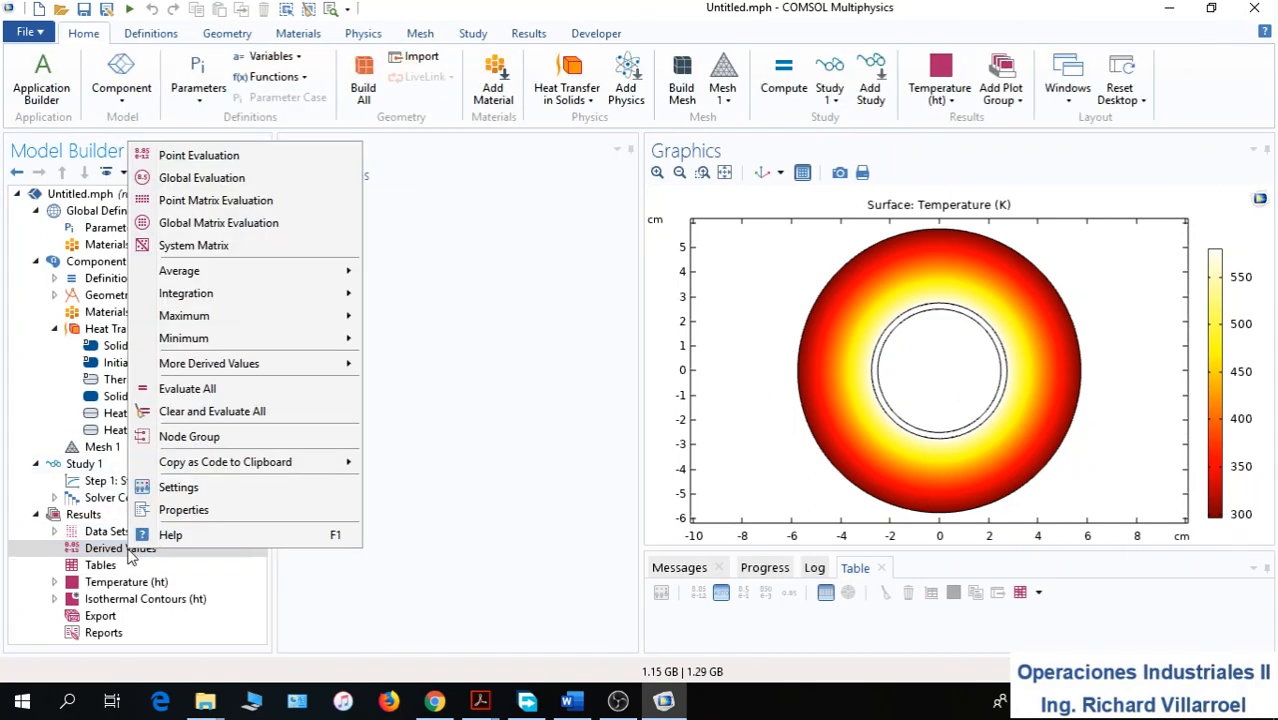
mouse_move(245, 278)
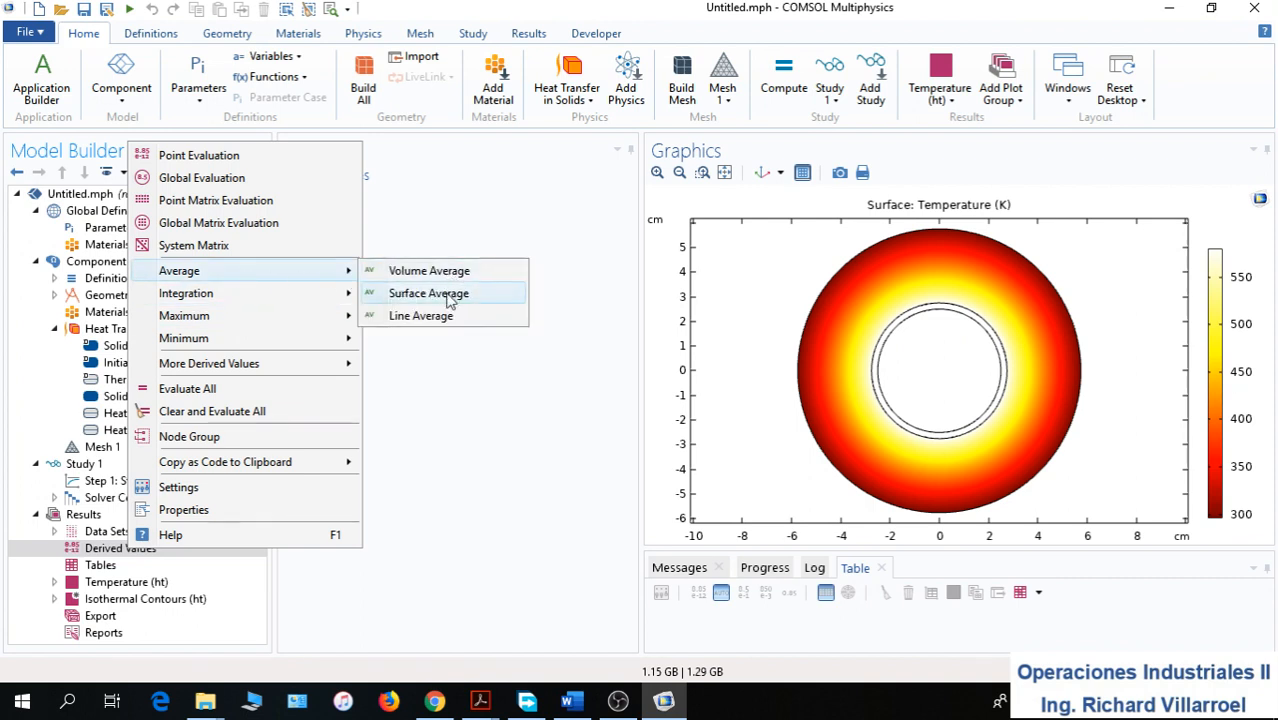
click(430, 318)
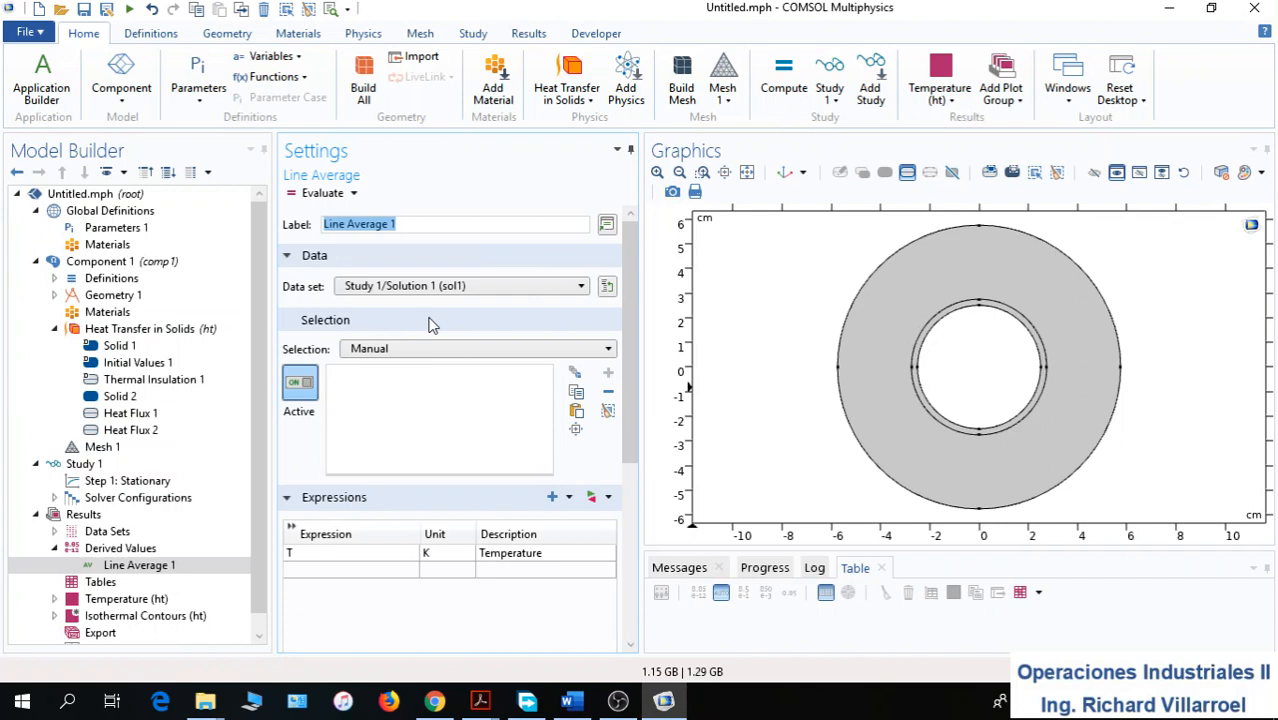
click(862, 298)
click(1094, 305)
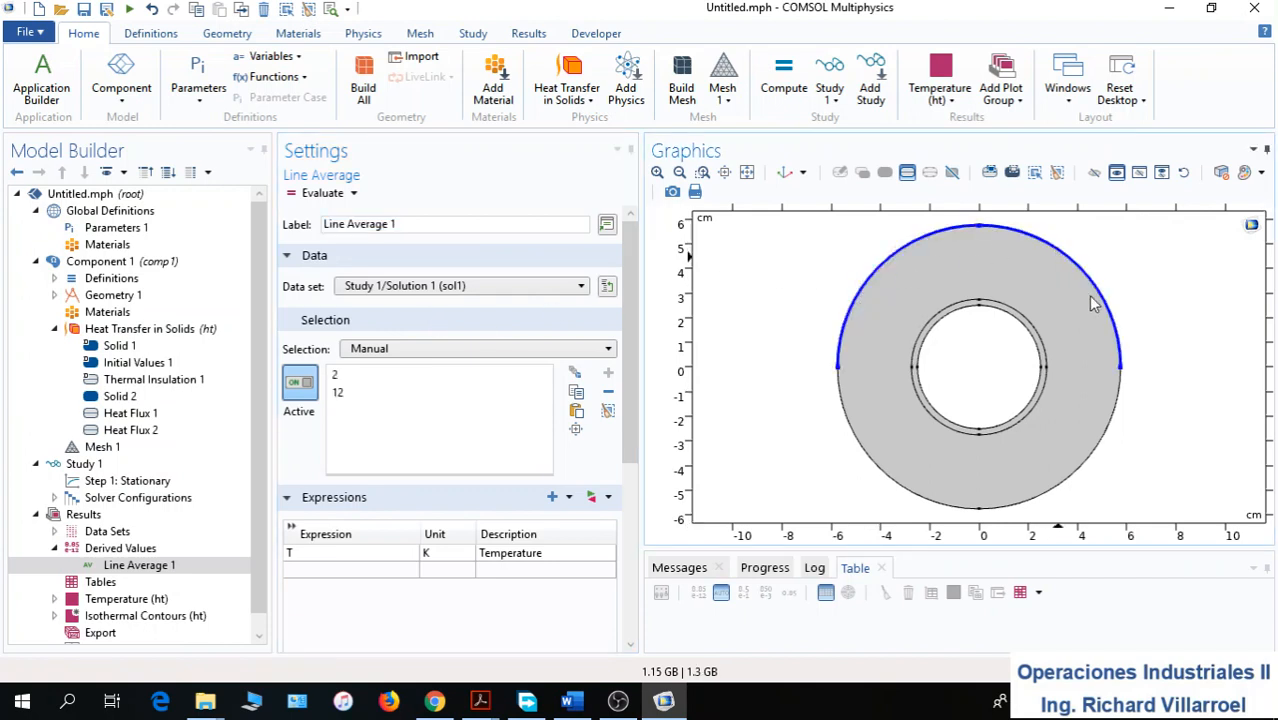
click(1112, 421)
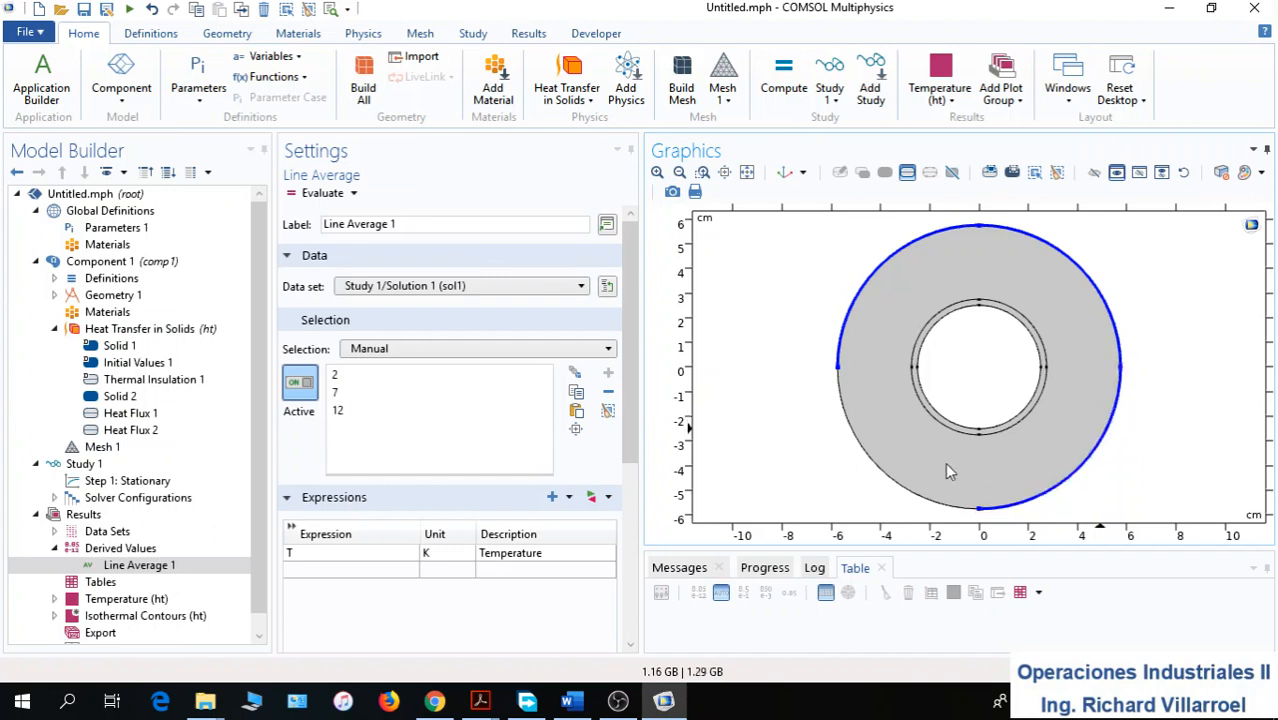
click(872, 466)
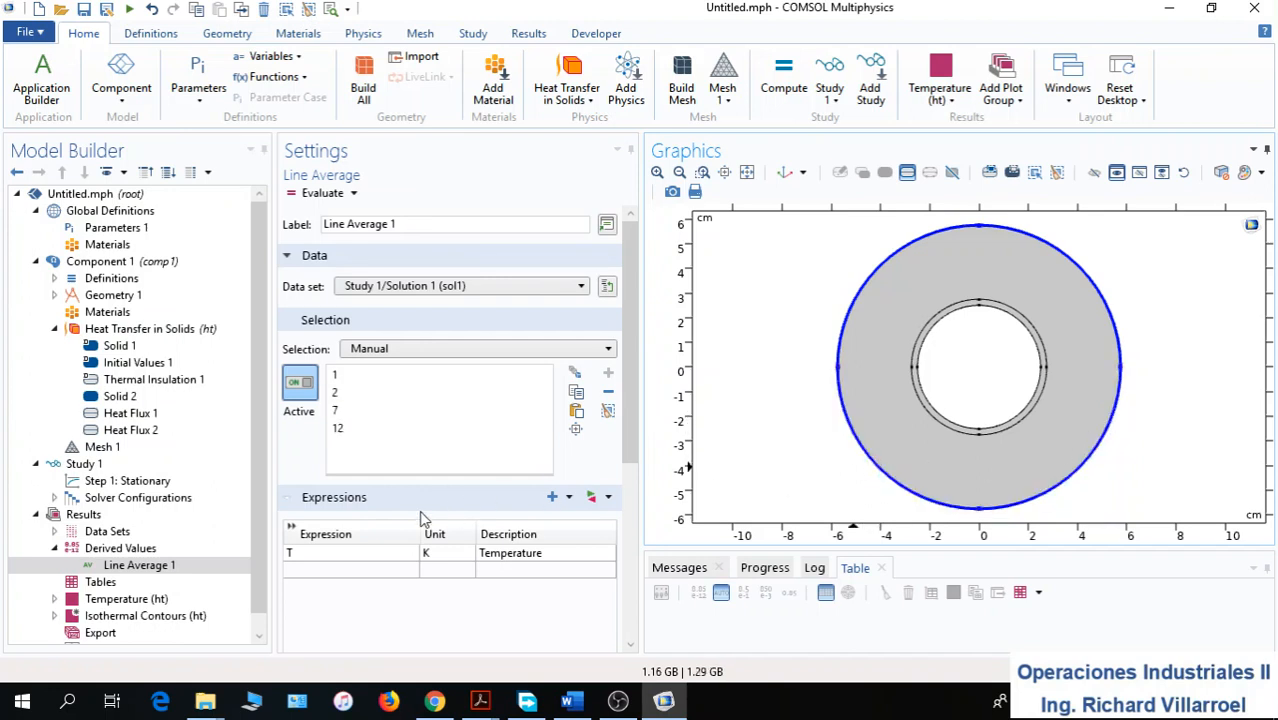
Replace the line average's expression with the boundary flux variable ht.ndflux, Normal conductive heat flux
click(591, 497)
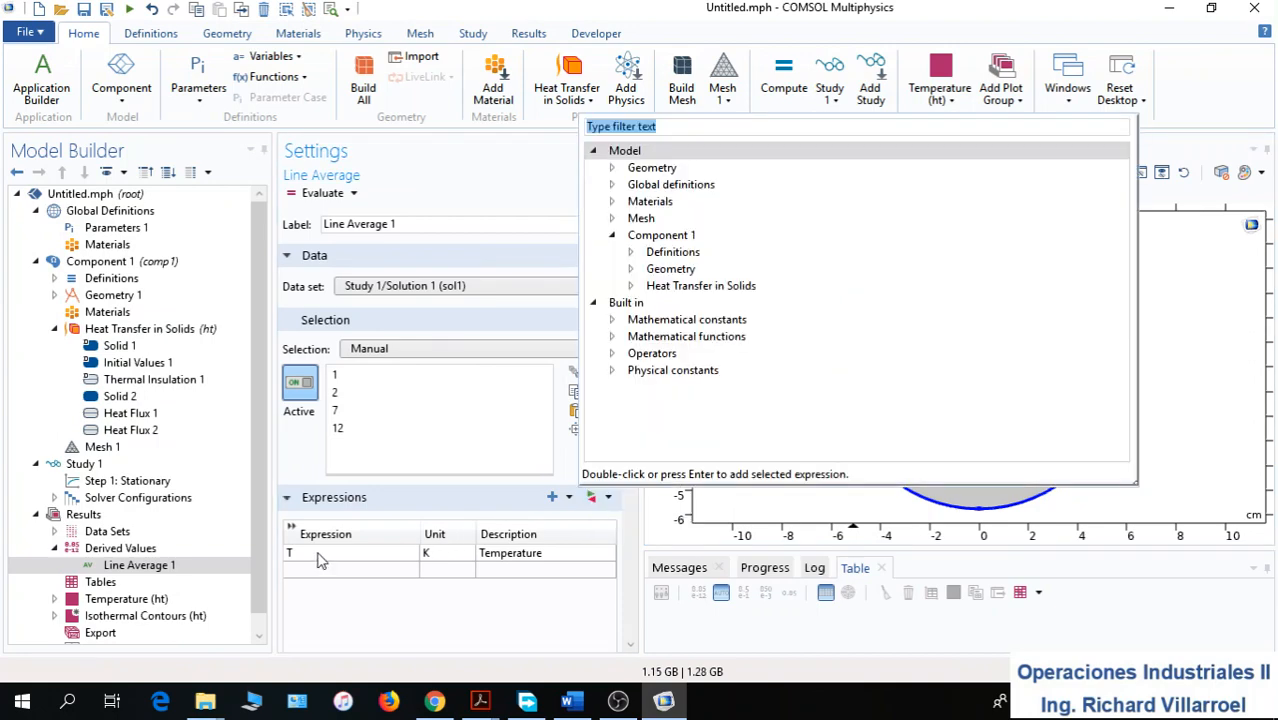
click(631, 286)
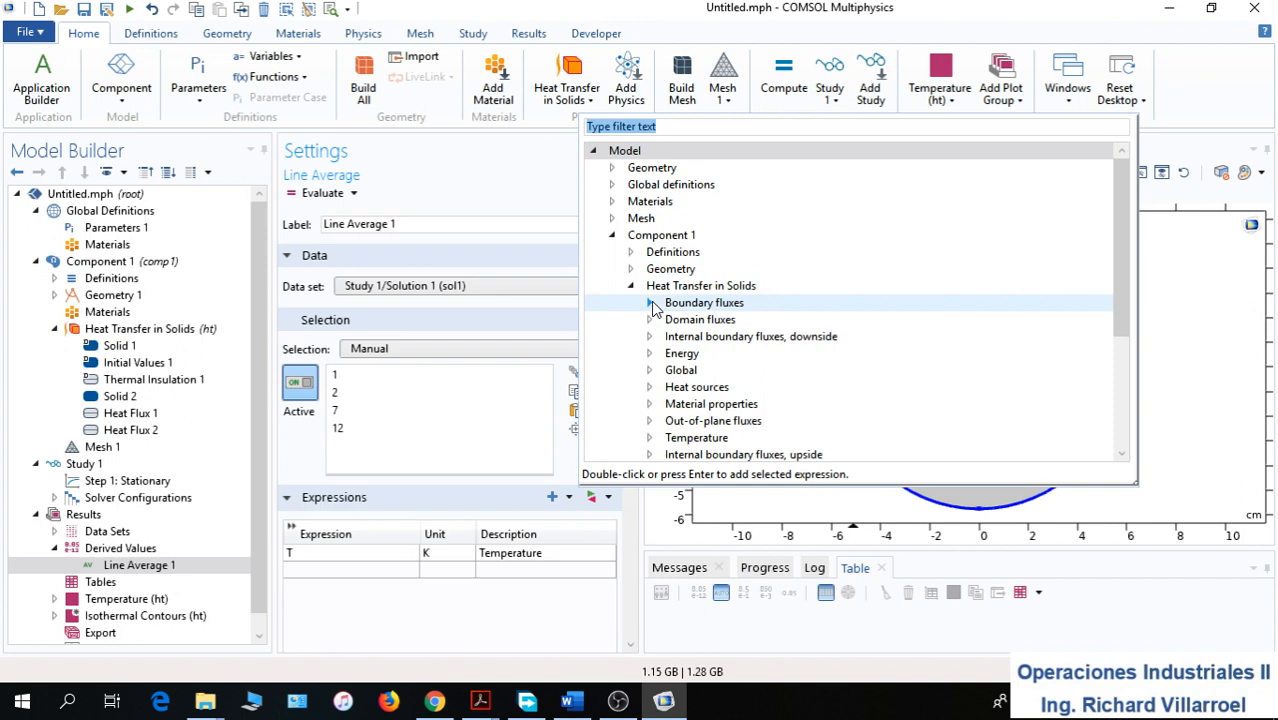
click(650, 303)
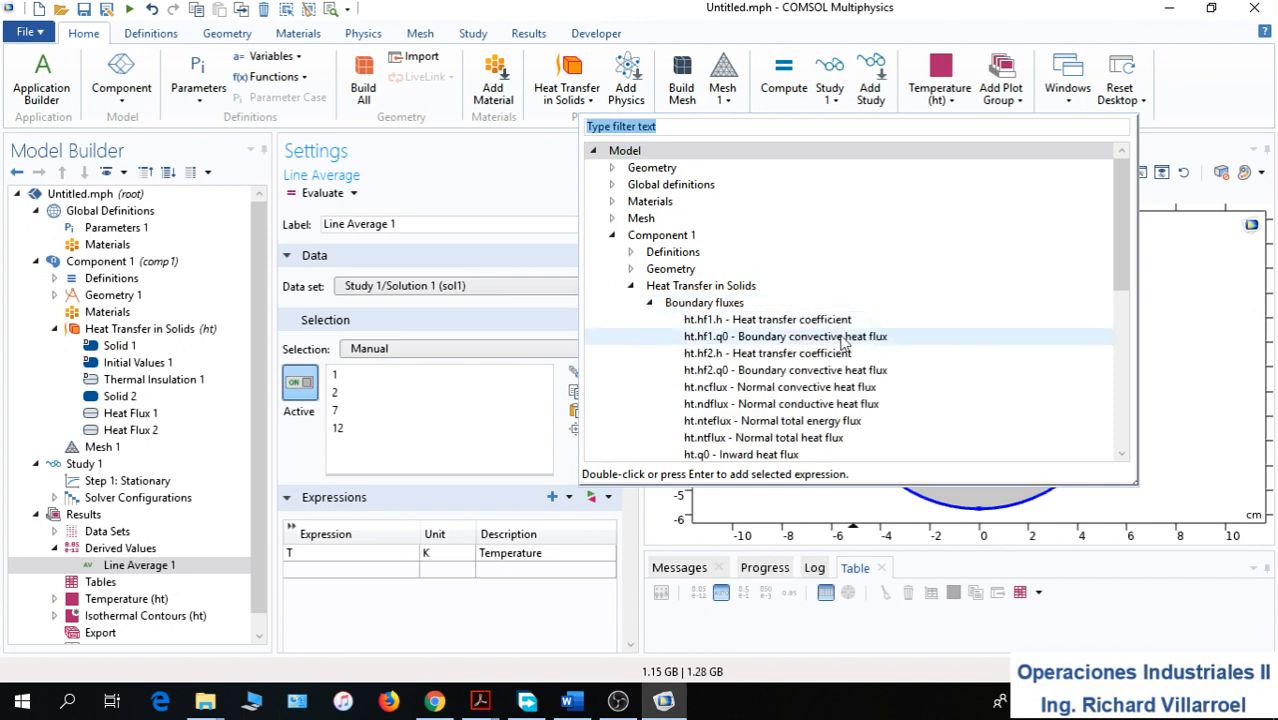
click(722, 408)
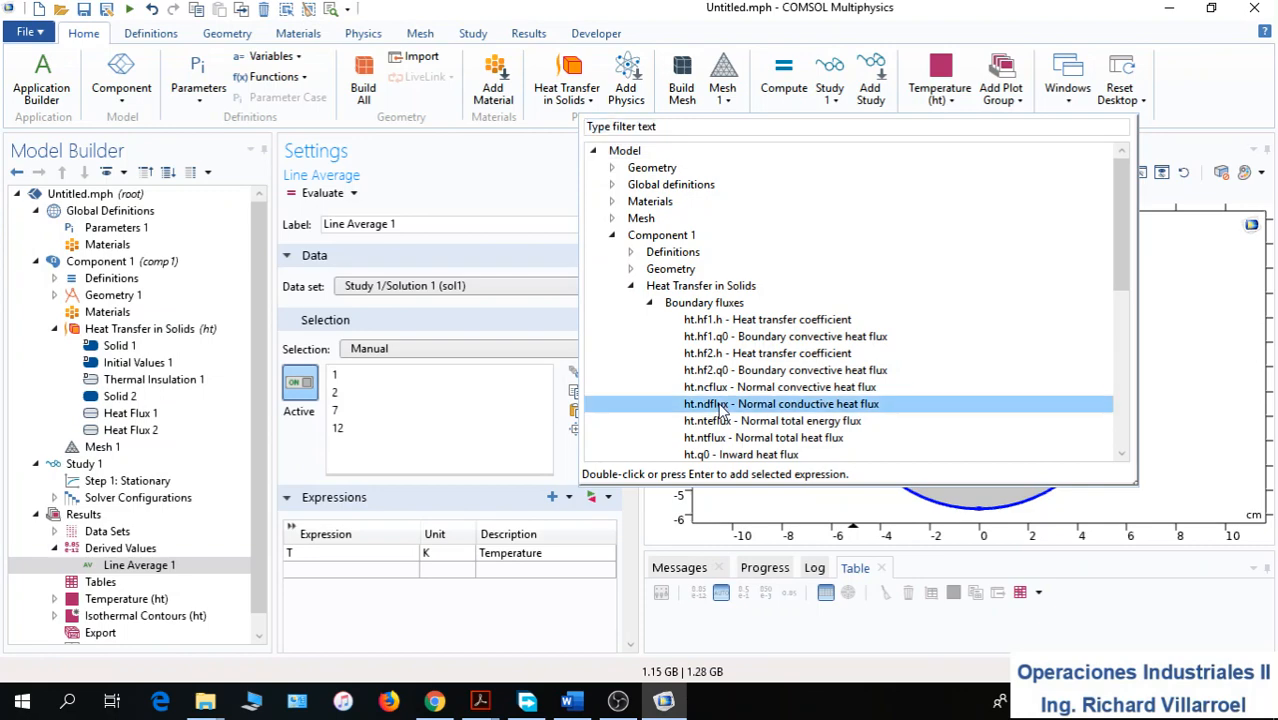
double_click(722, 405)
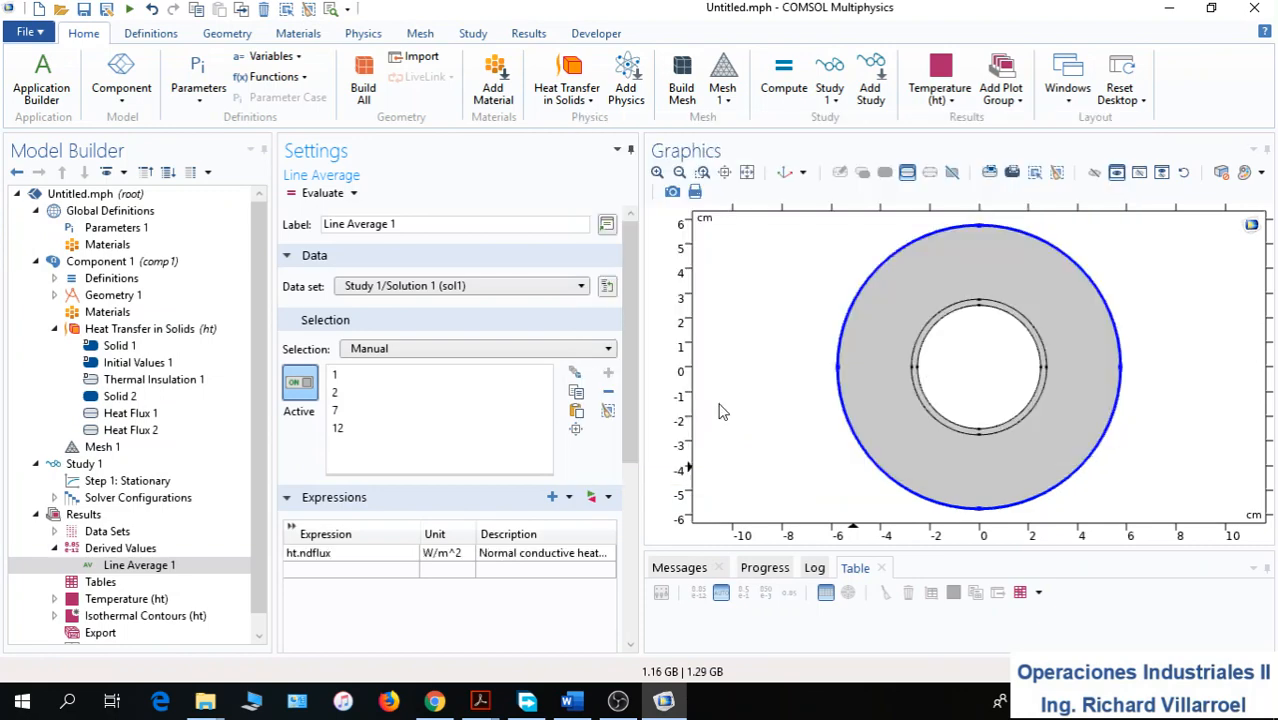
Extend the line average's expression to ht.ndflux*pi*11.5[cm] and set its unit to W/m
click(328, 558)
click(334, 555)
click(342, 554)
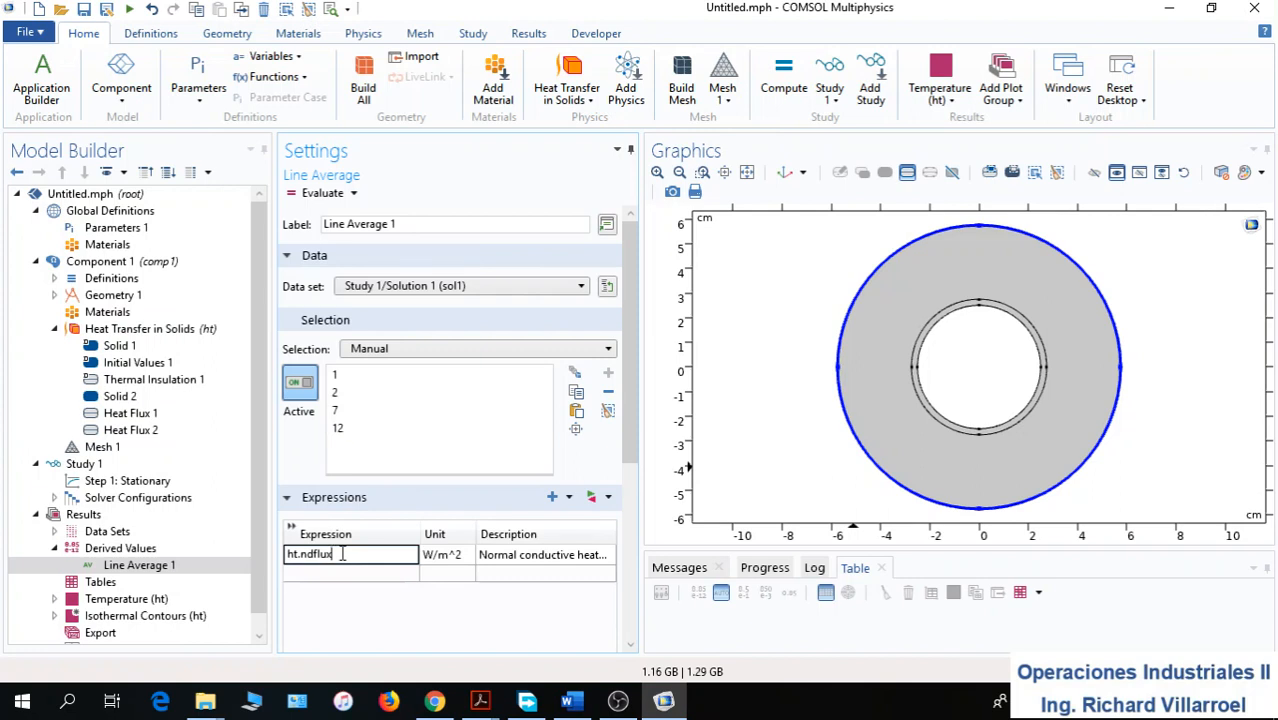
text(*pi)
text(m)
click(453, 556)
key(BackSpace)
key(BackSpace)
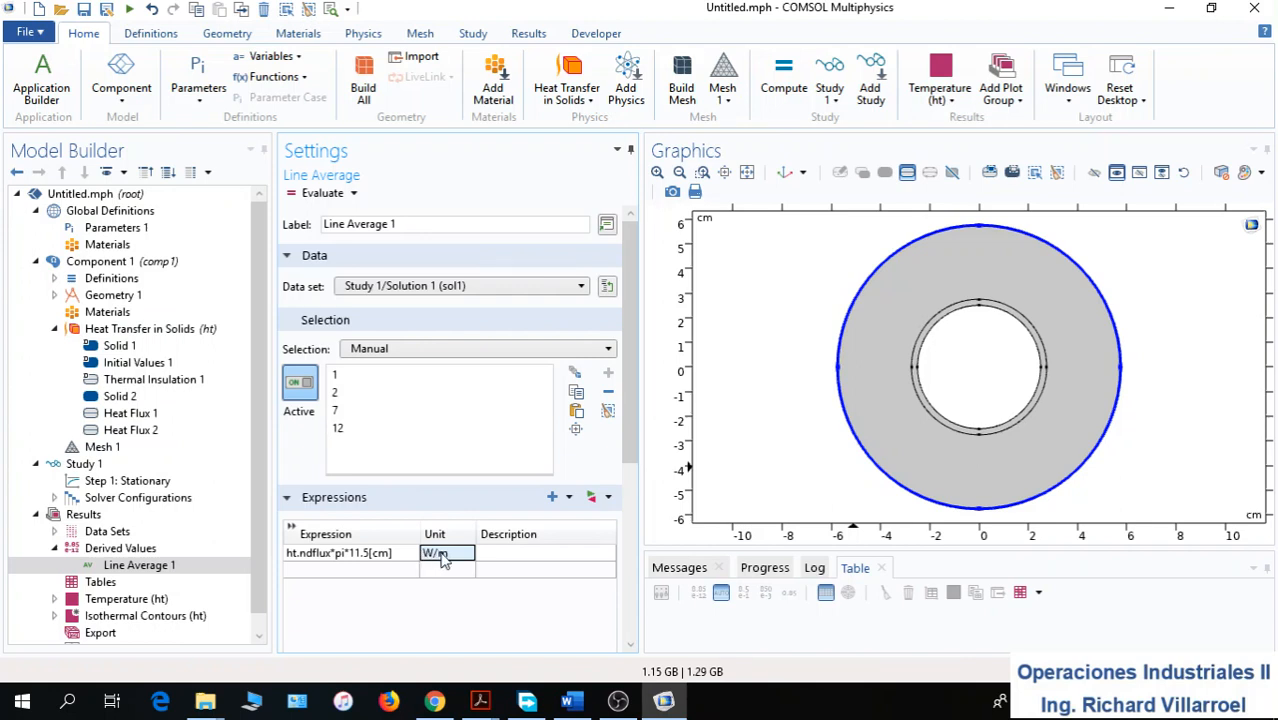
Enter Q as the expression's description and evaluate the line average
click(487, 556)
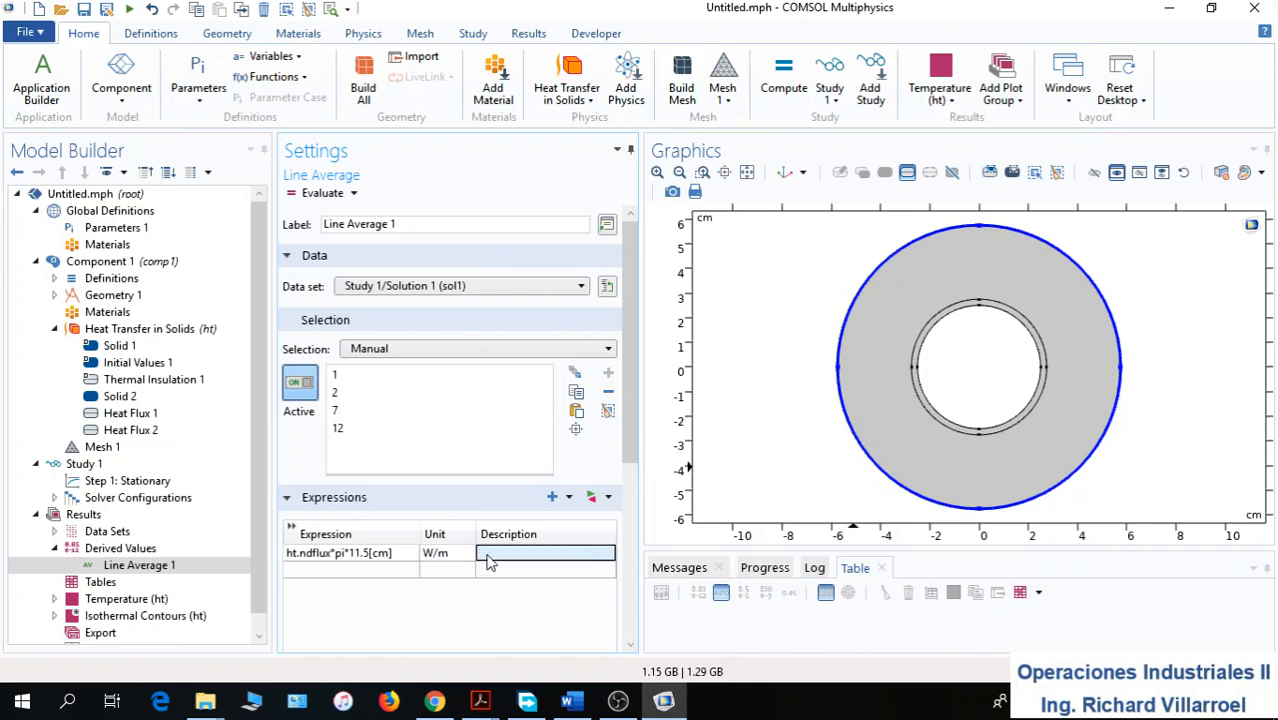
text(Q)
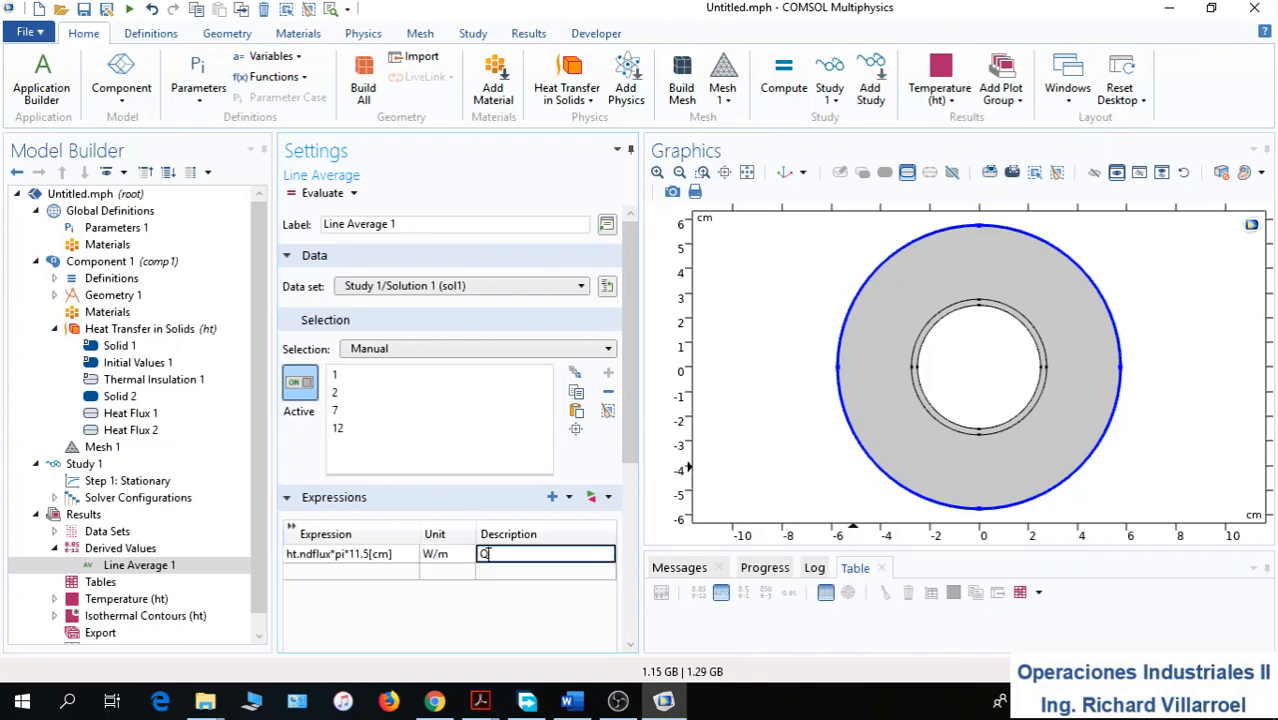
click(300, 196)
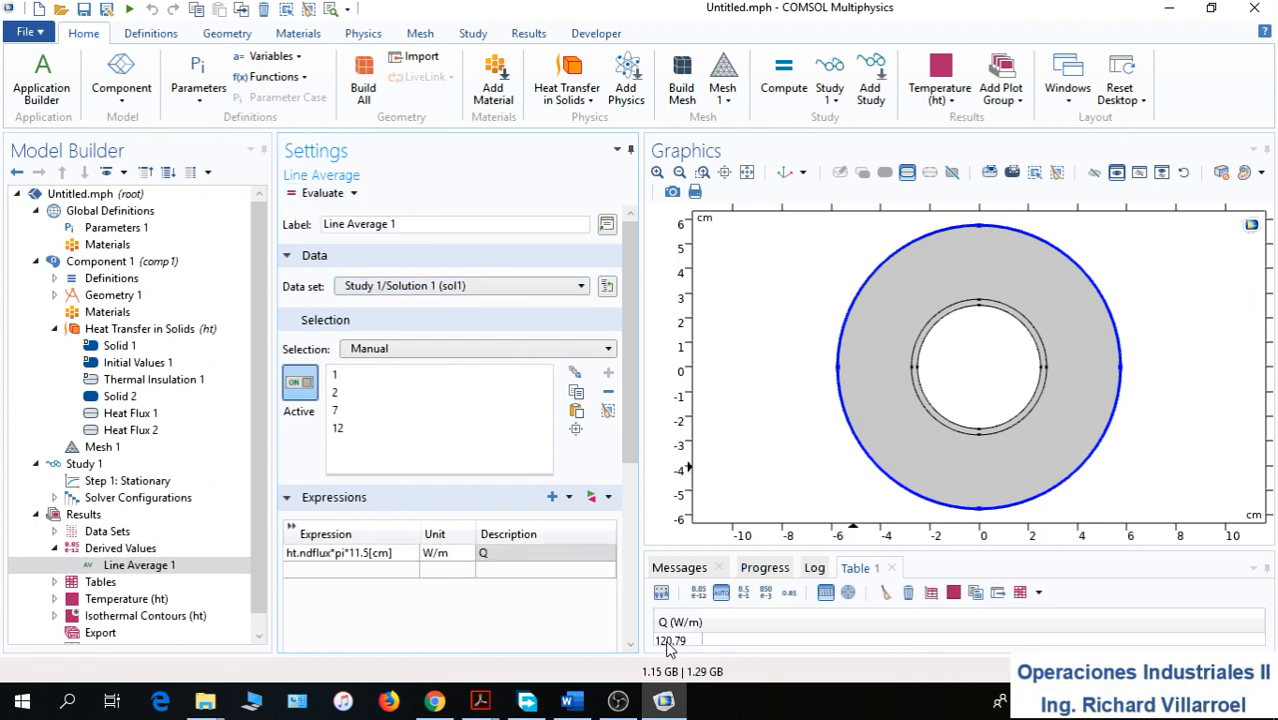
Switch to the Cengel heat transfer PDF in Adobe Acrobat and review the heat loss and temperature drop solution of example 3-8
mouse_move(480, 700)
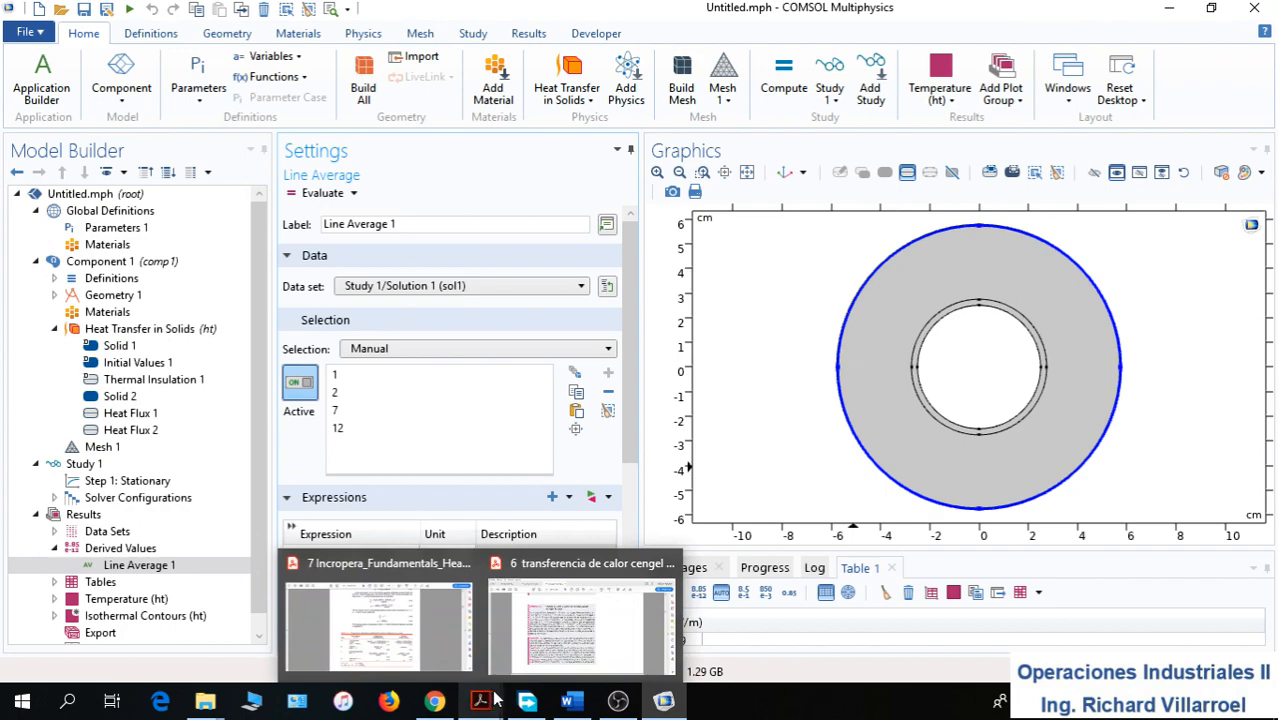
click(545, 652)
scroll(700, 535, down, 15)
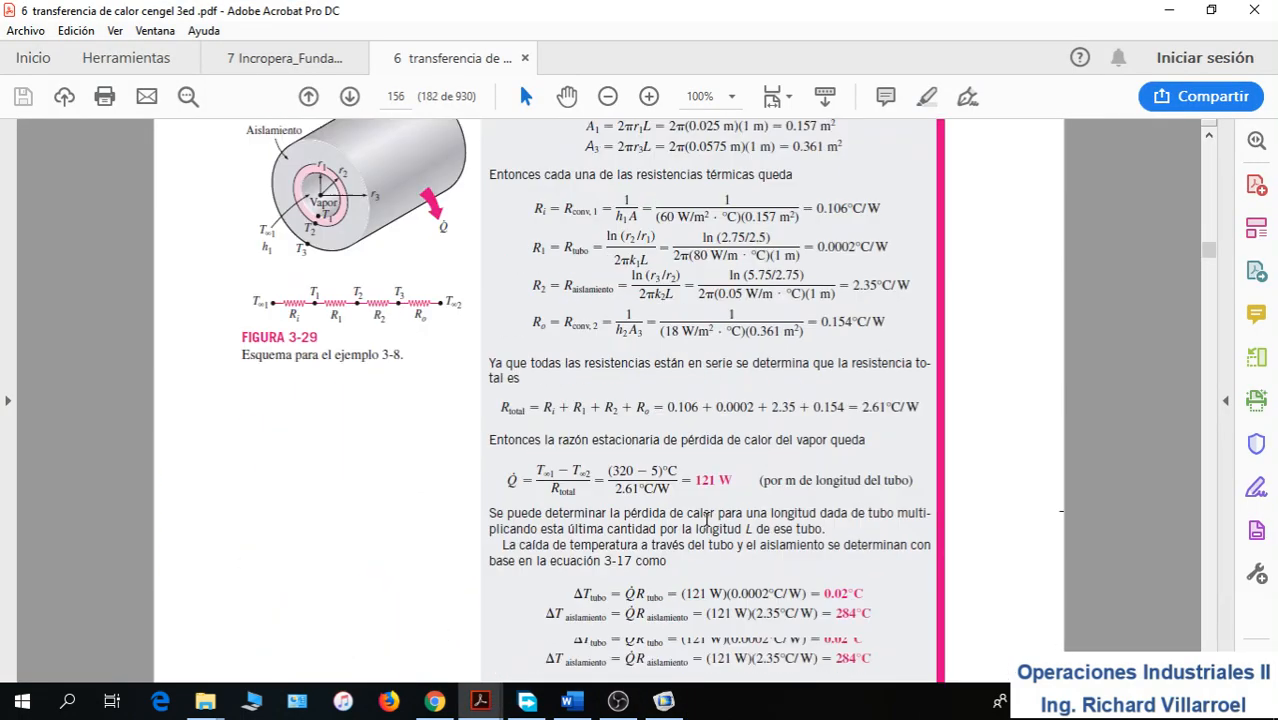
scroll(706, 527, up, 3)
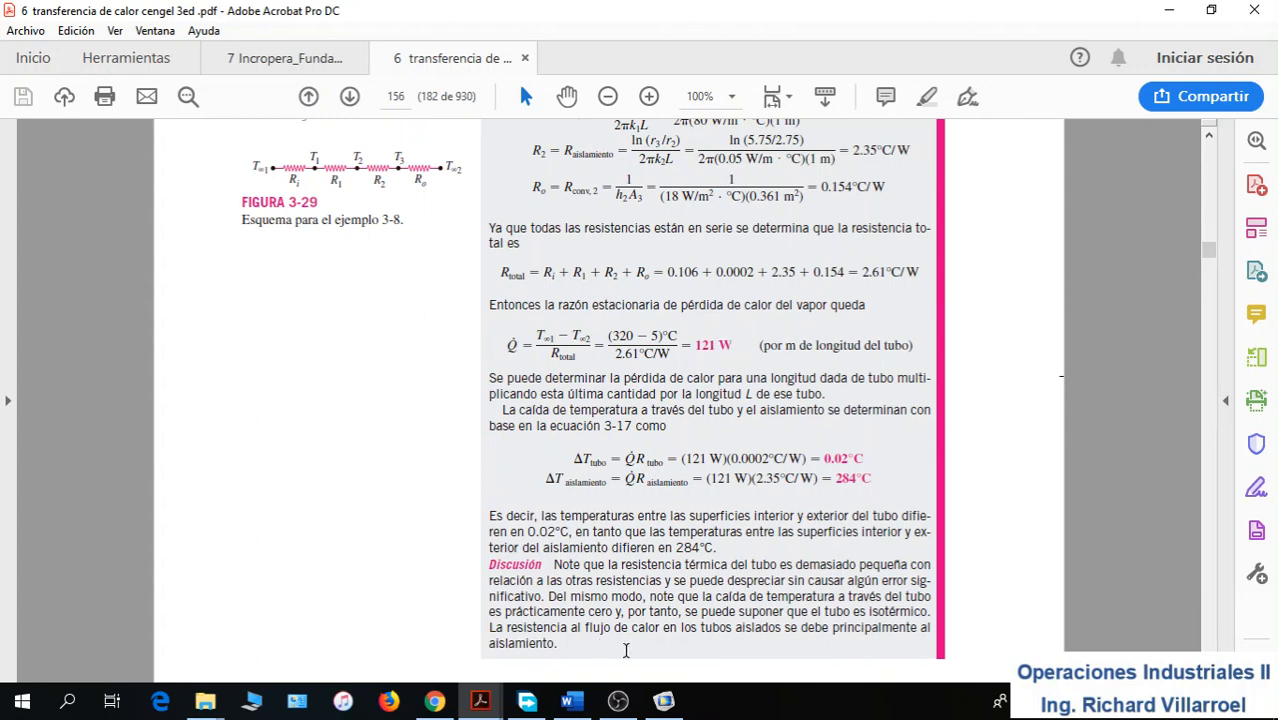
Switch back to COMSOL and add a second line average over boundaries 5, 6, 9 and 10, the pipe's inner circle
click(664, 701)
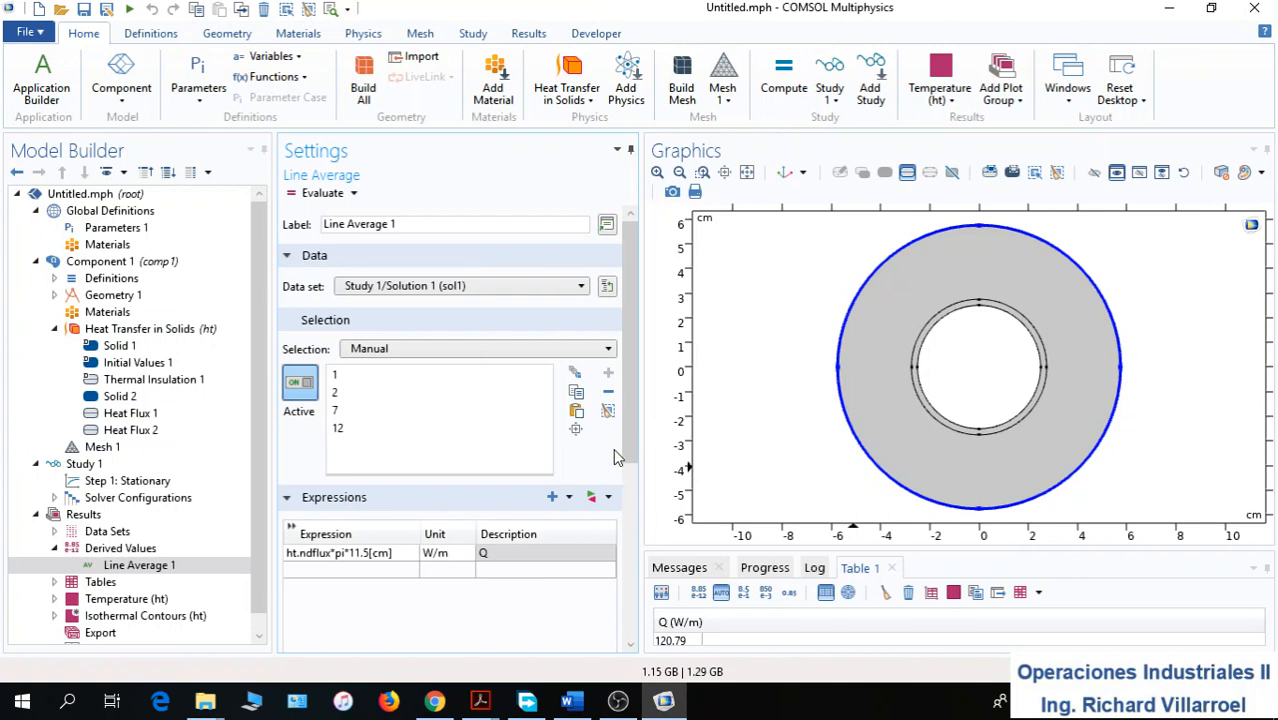
mouse_move(629, 440)
mouse_down()
mouse_move(632, 460)
mouse_move(633, 442)
mouse_up()
right_click(143, 553)
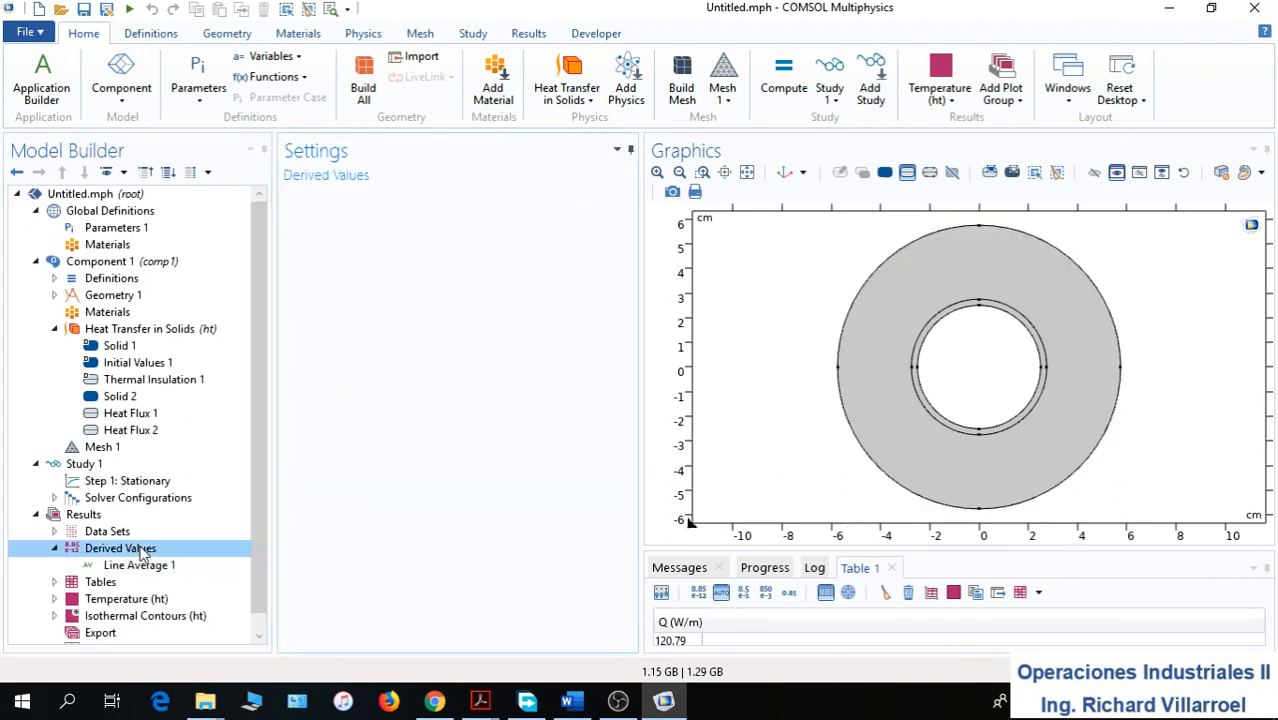
mouse_move(248, 270)
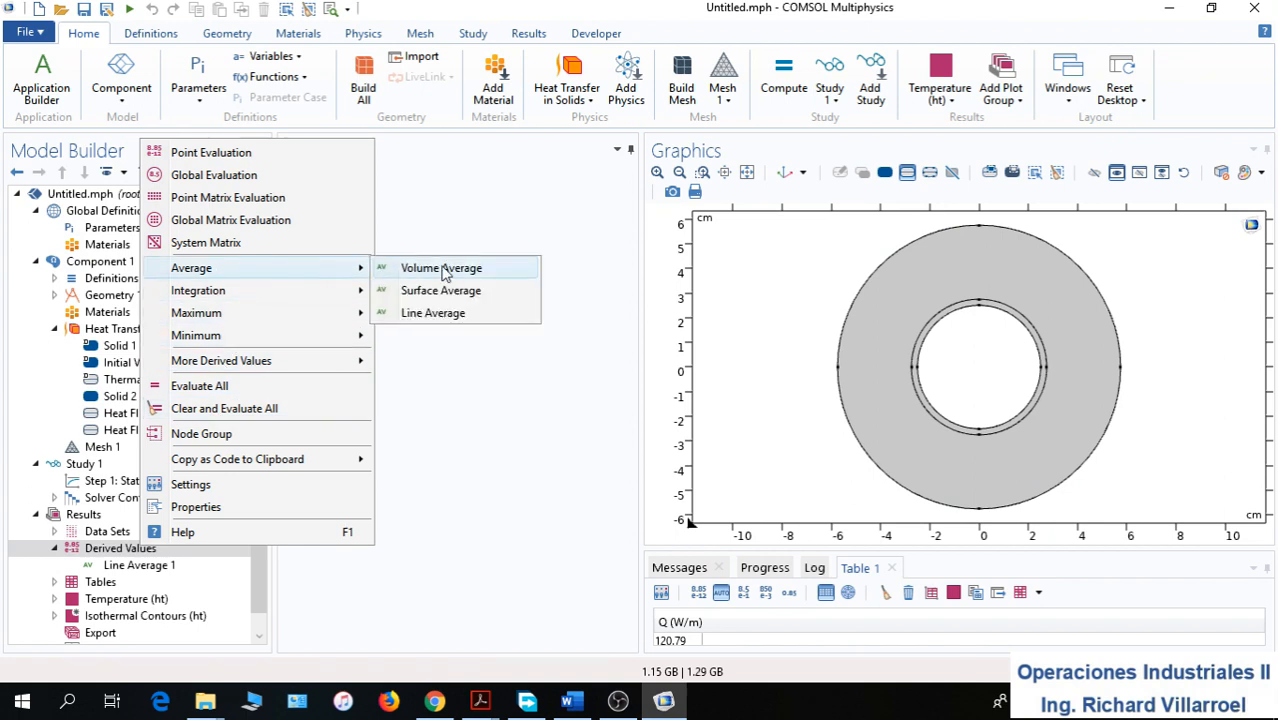
click(435, 313)
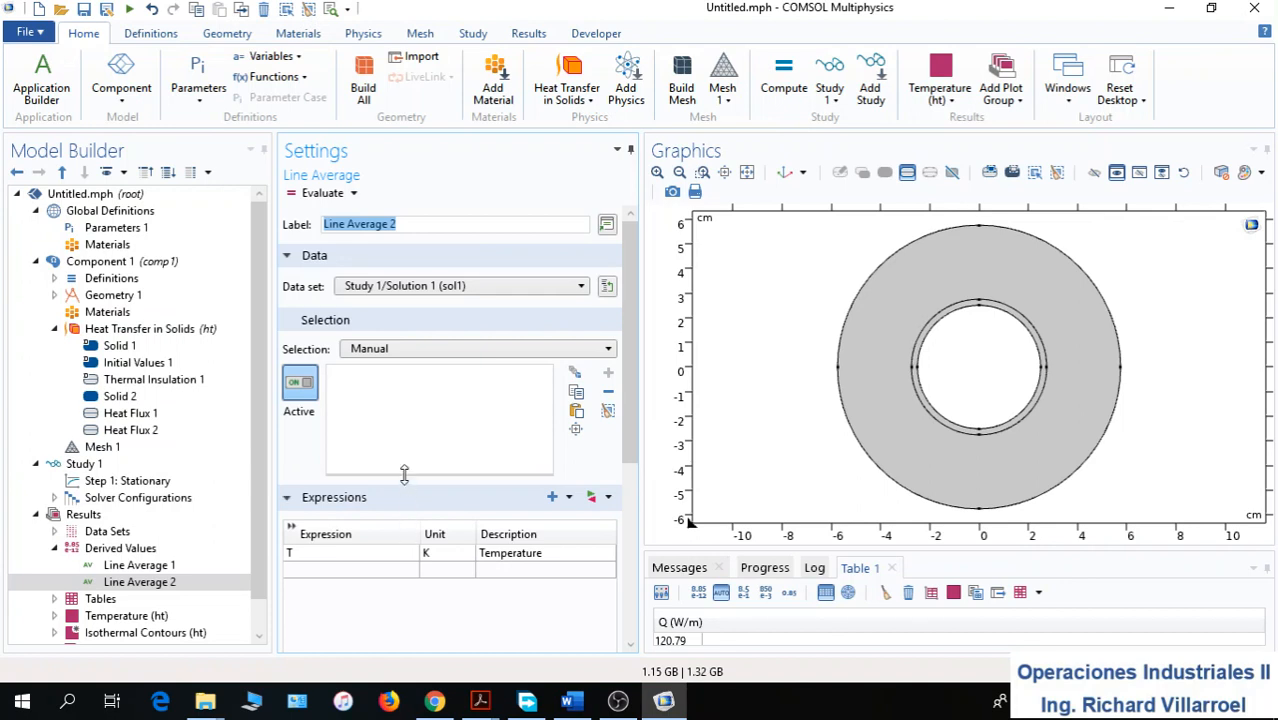
click(943, 328)
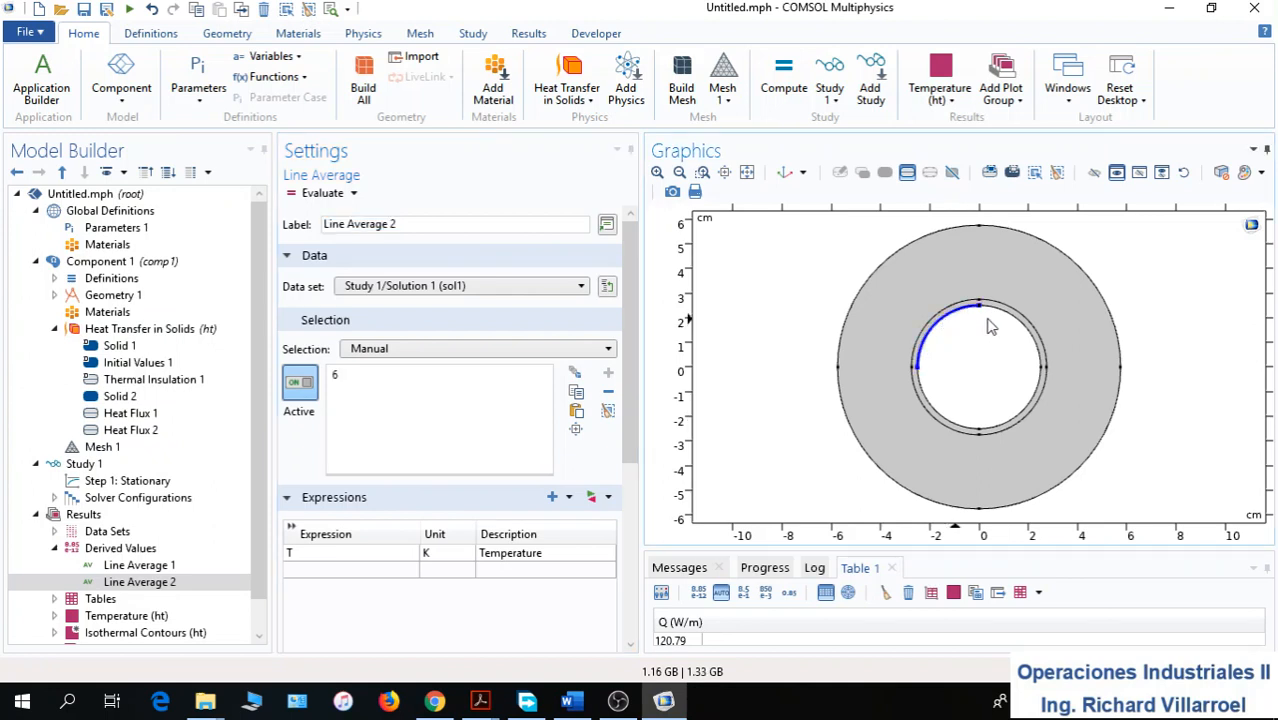
click(1000, 320)
click(1029, 405)
click(946, 426)
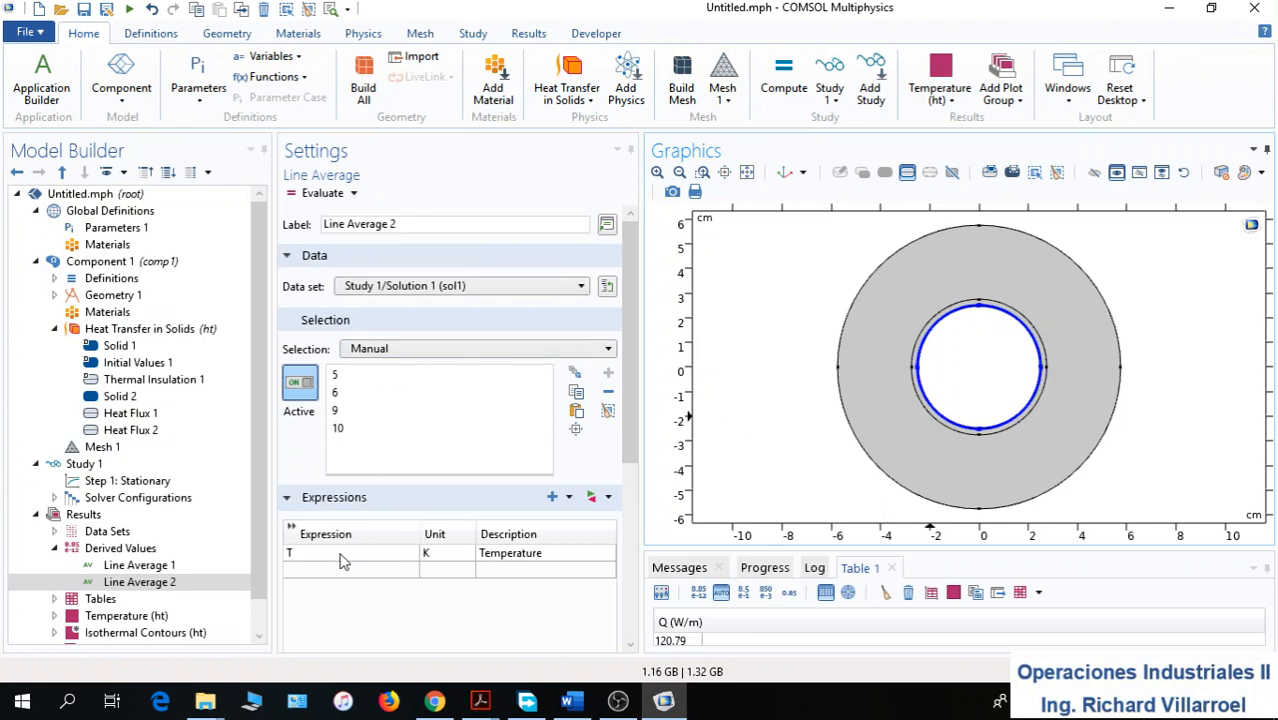
Set the unit of the new line average's temperature expression to degC and its description to T_1
click(444, 558)
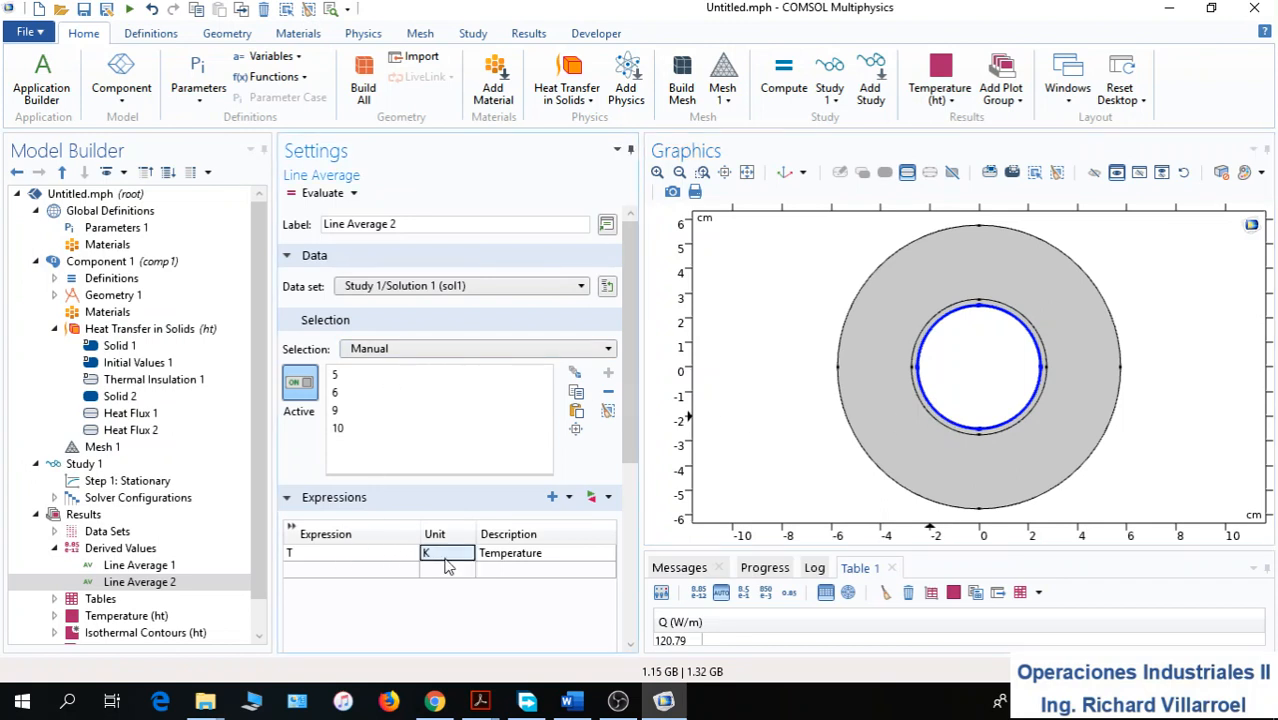
key(BackSpace)
text(deg)
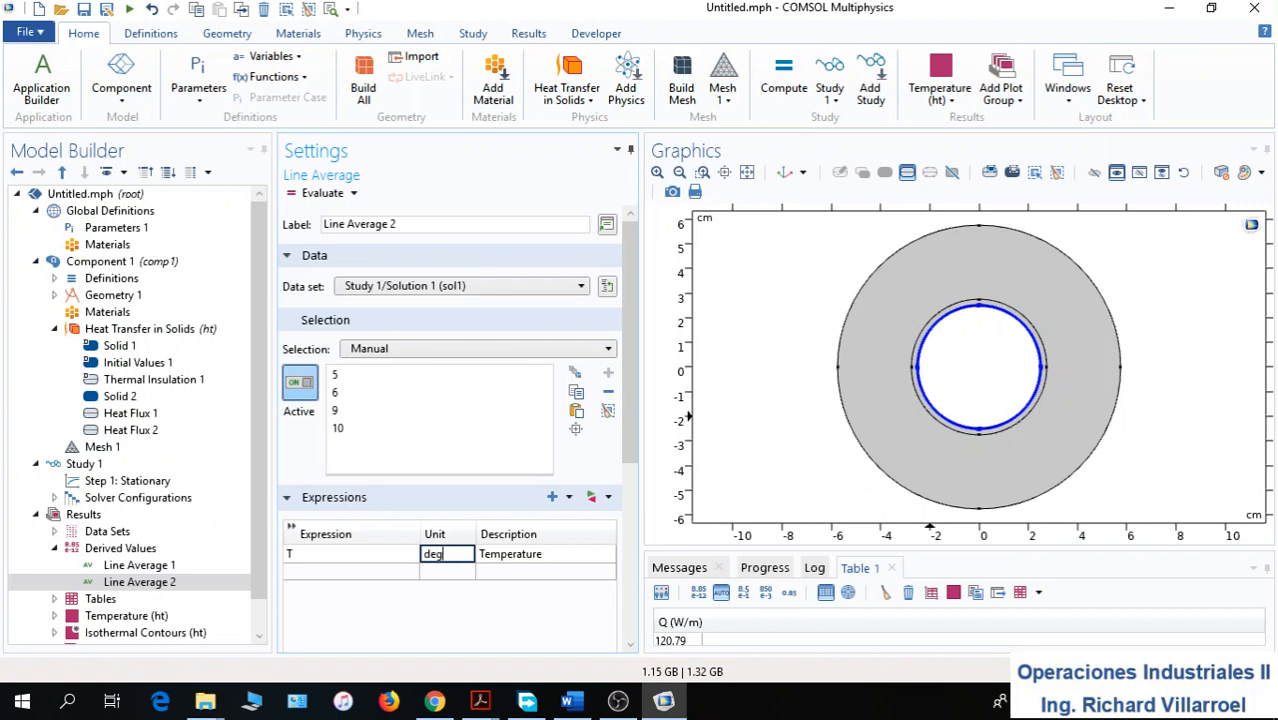
text(C)
click(557, 562)
key(BackSpace)
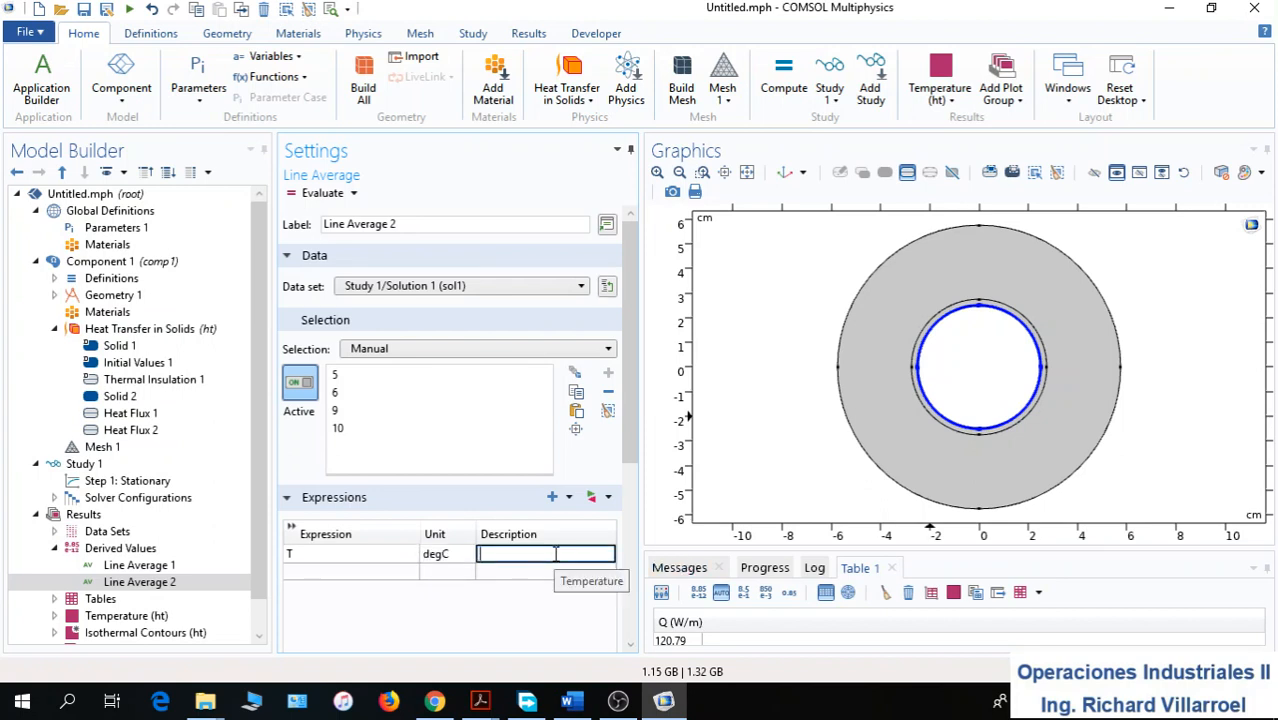
text(T_1)
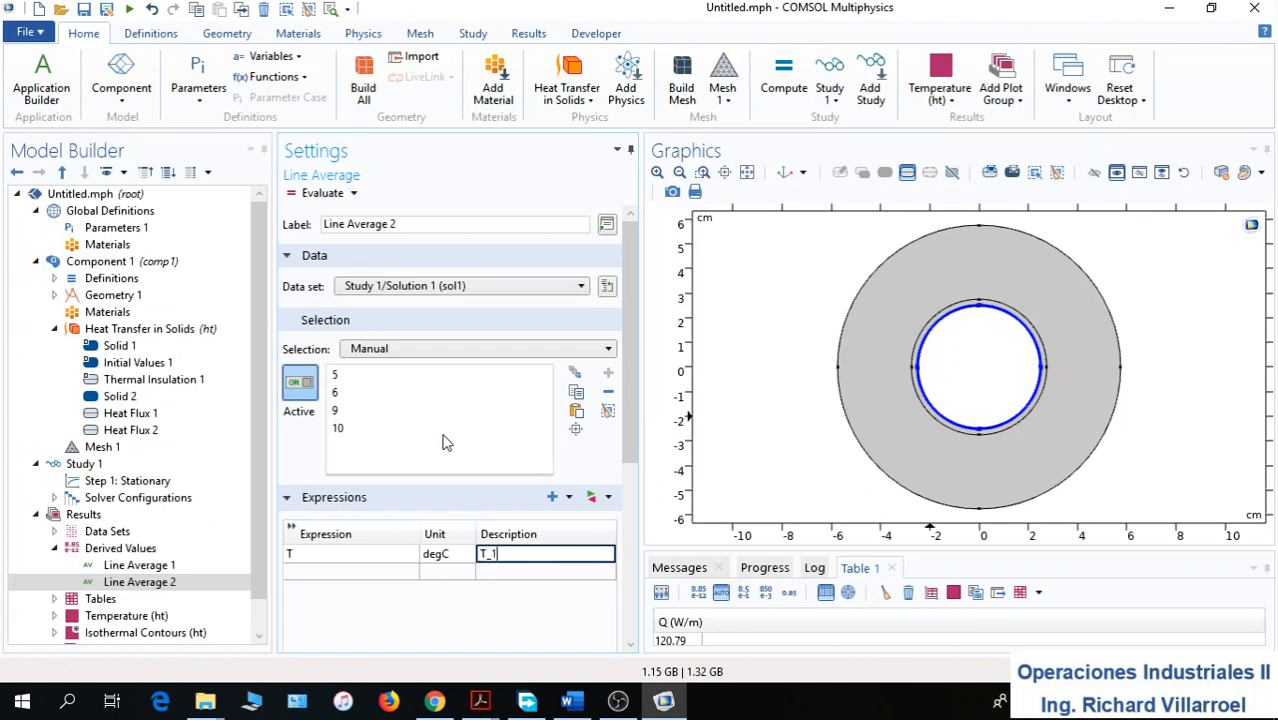
Duplicate the T_1 line average twice under Derived Values
click(152, 583)
right_click(143, 588)
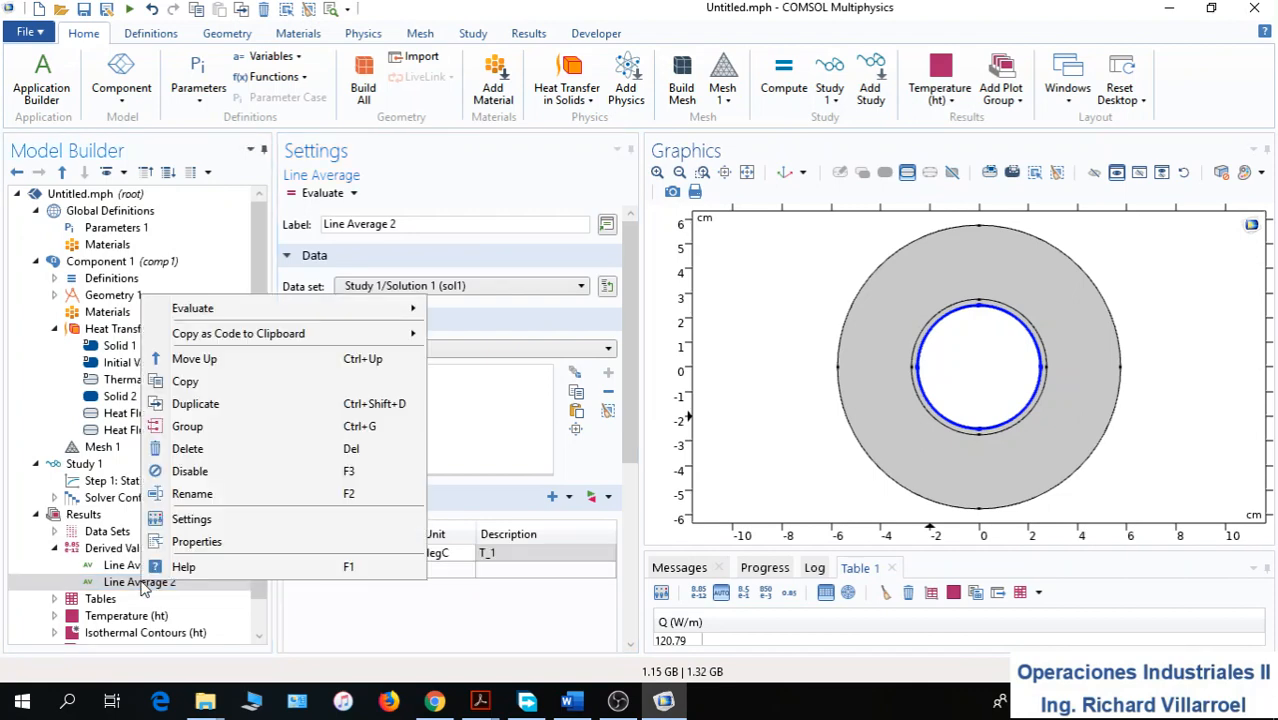
click(196, 404)
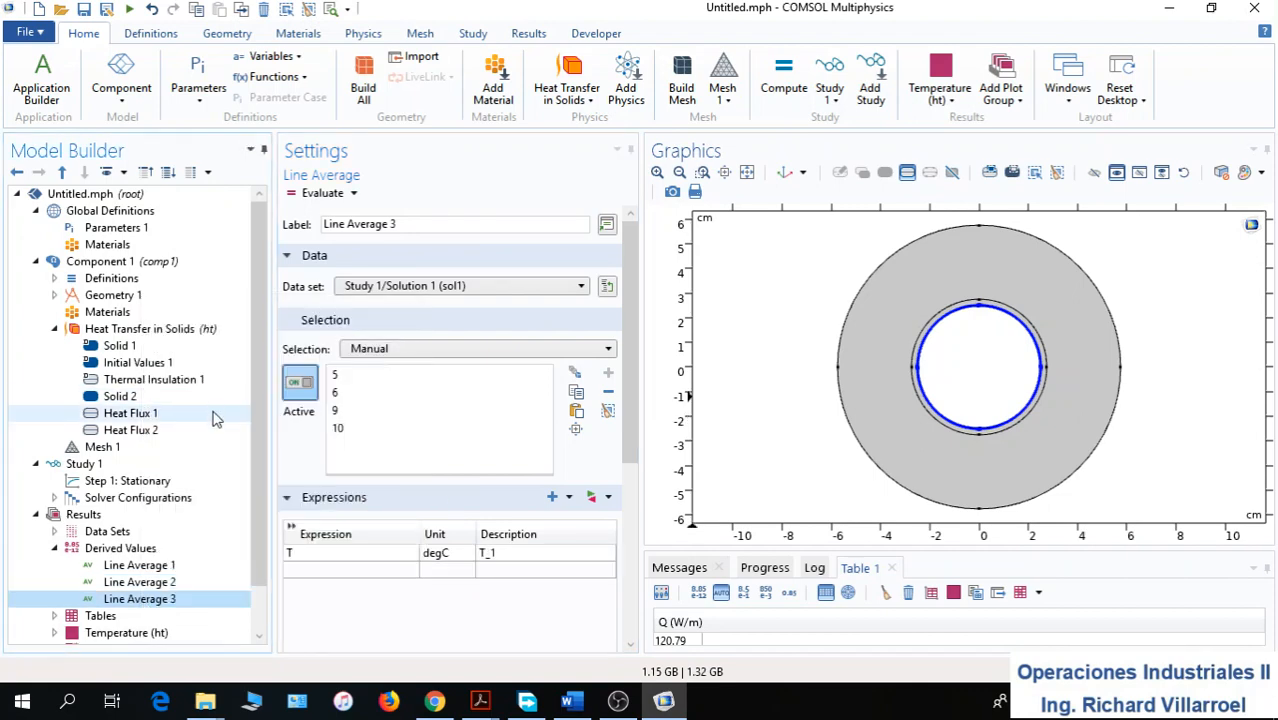
right_click(147, 603)
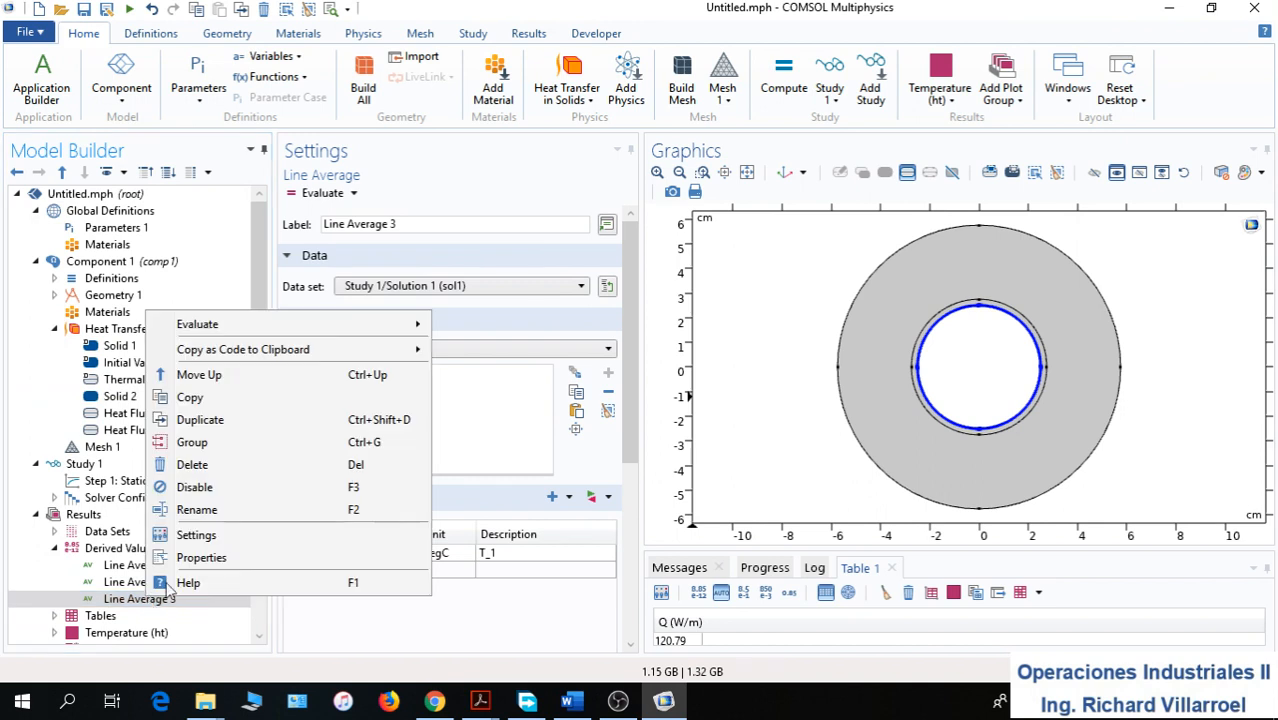
click(226, 430)
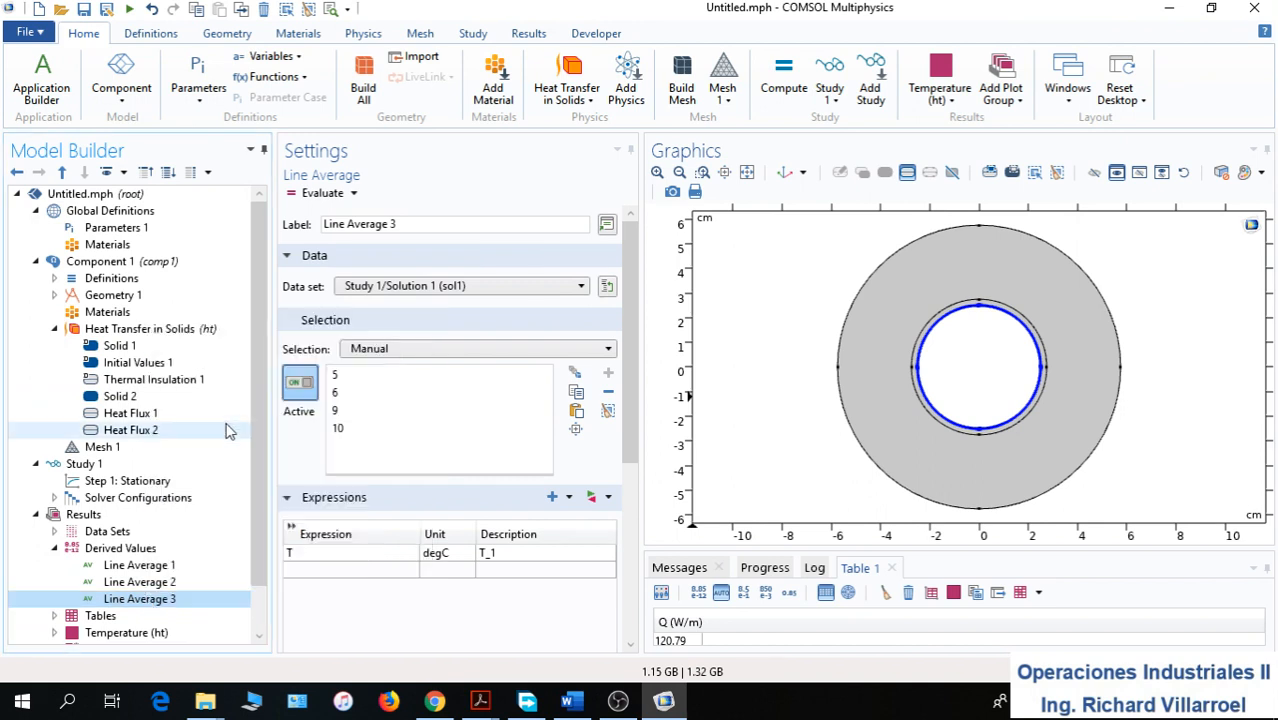
click(162, 588)
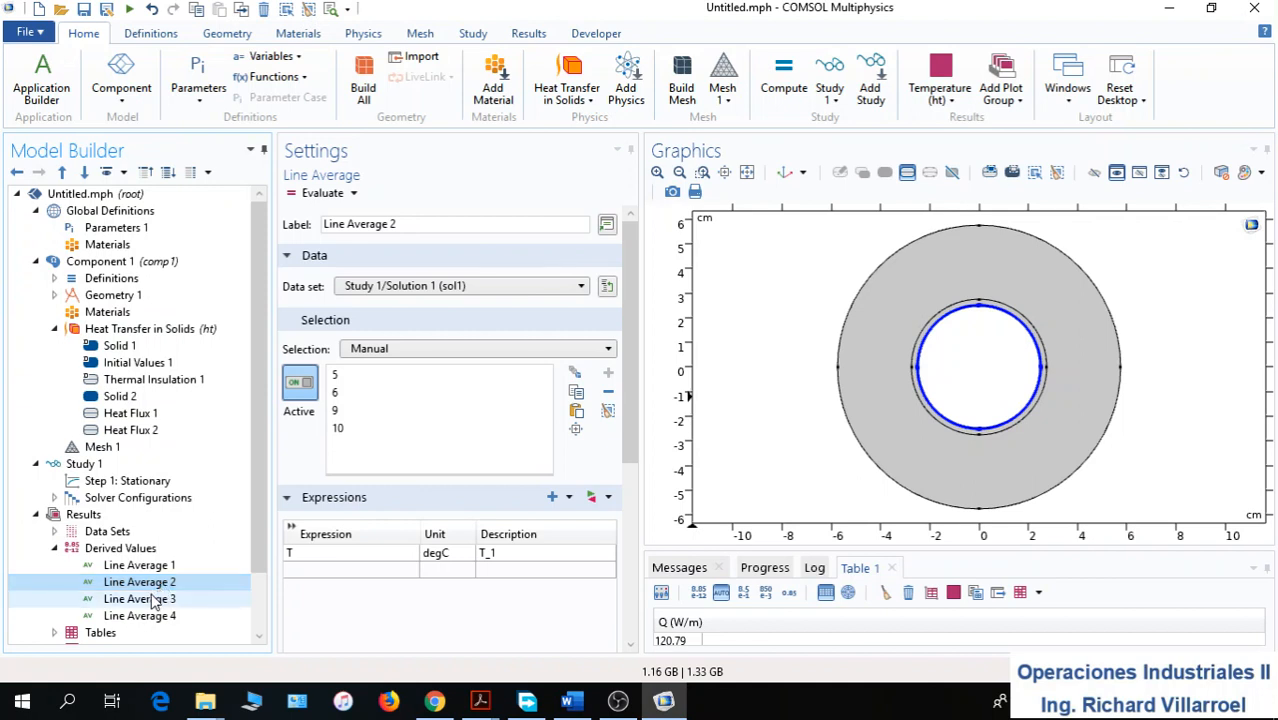
Replace the boundaries of Line Average 3 with 3, 4, 8 and 11, the circle between pipe and insulation
click(149, 601)
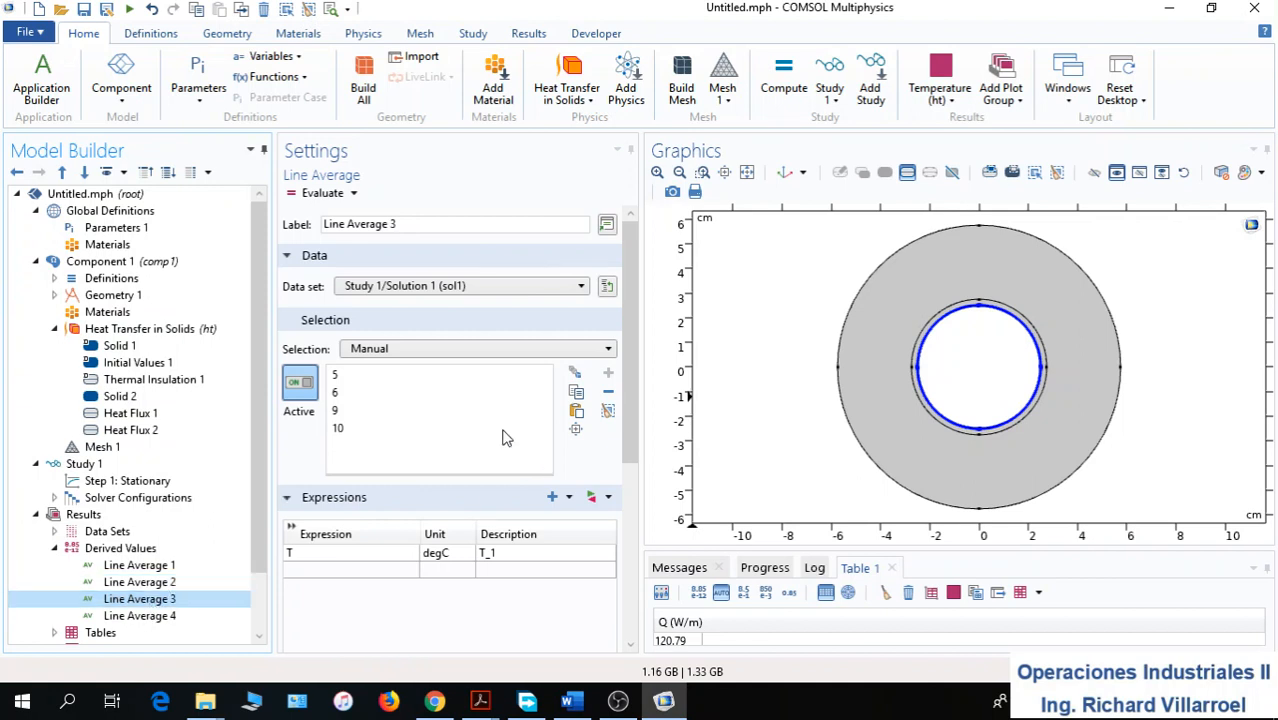
click(343, 378)
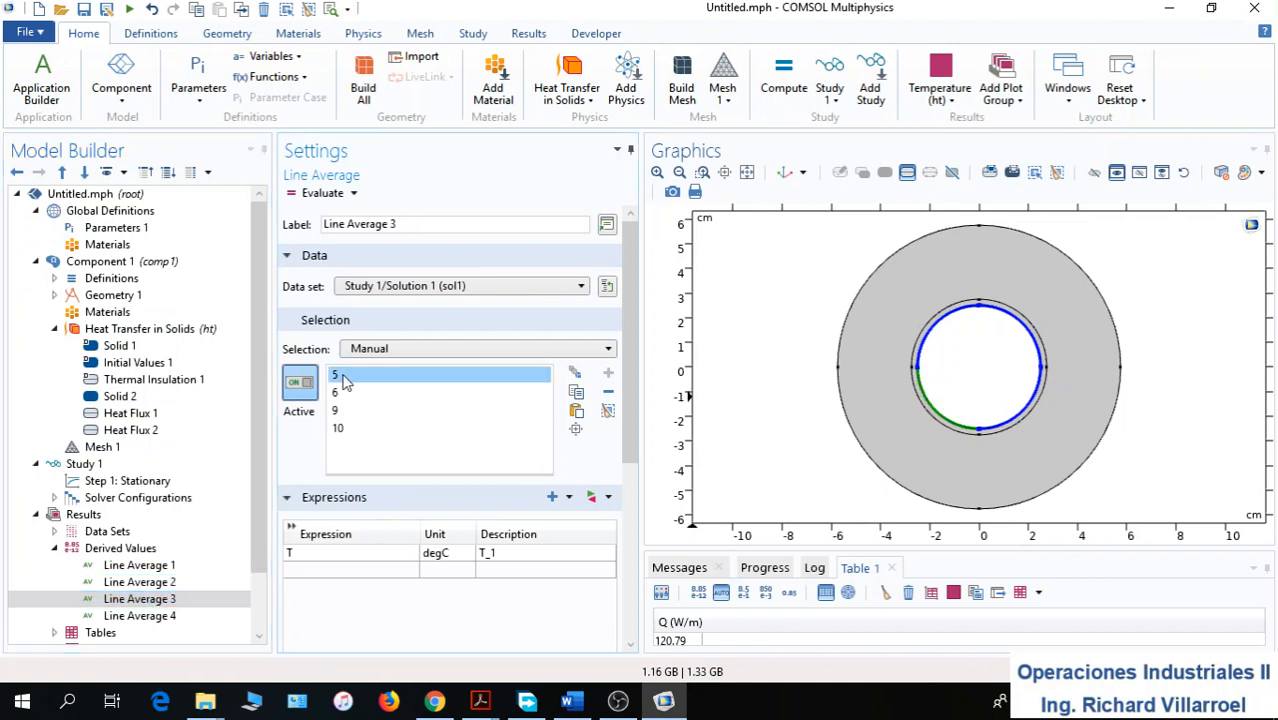
shift+click(340, 429)
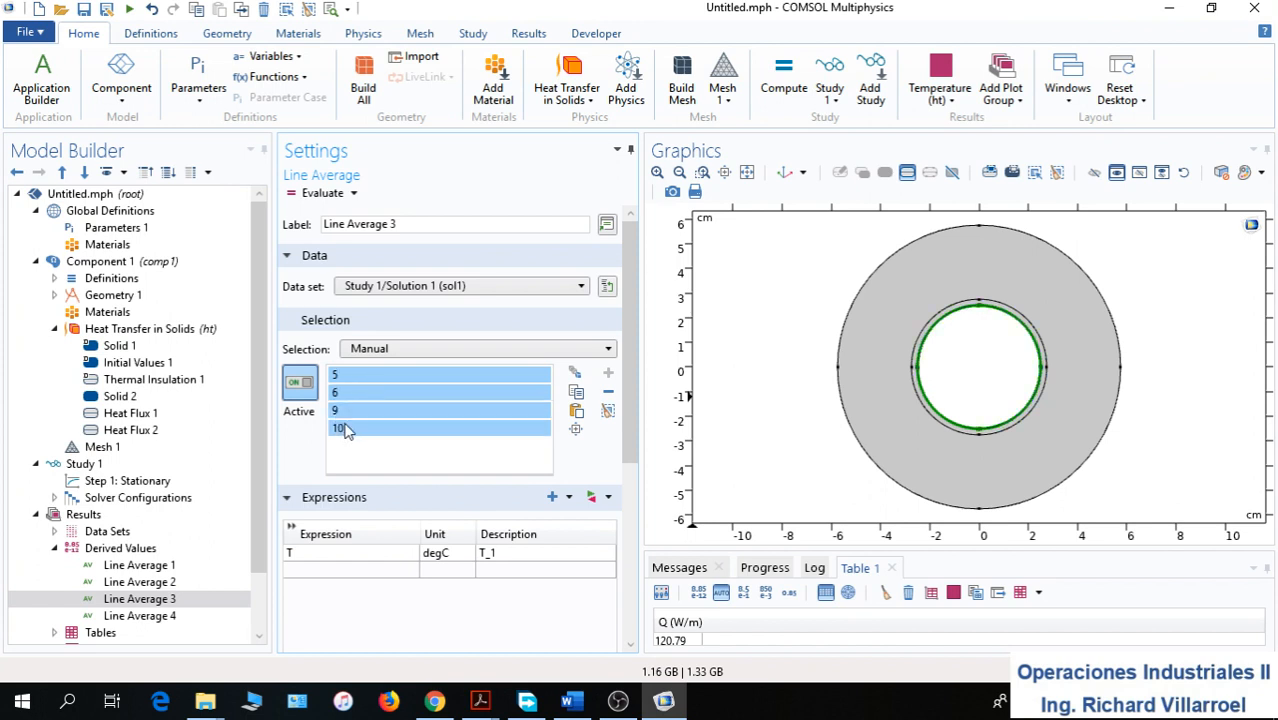
click(606, 394)
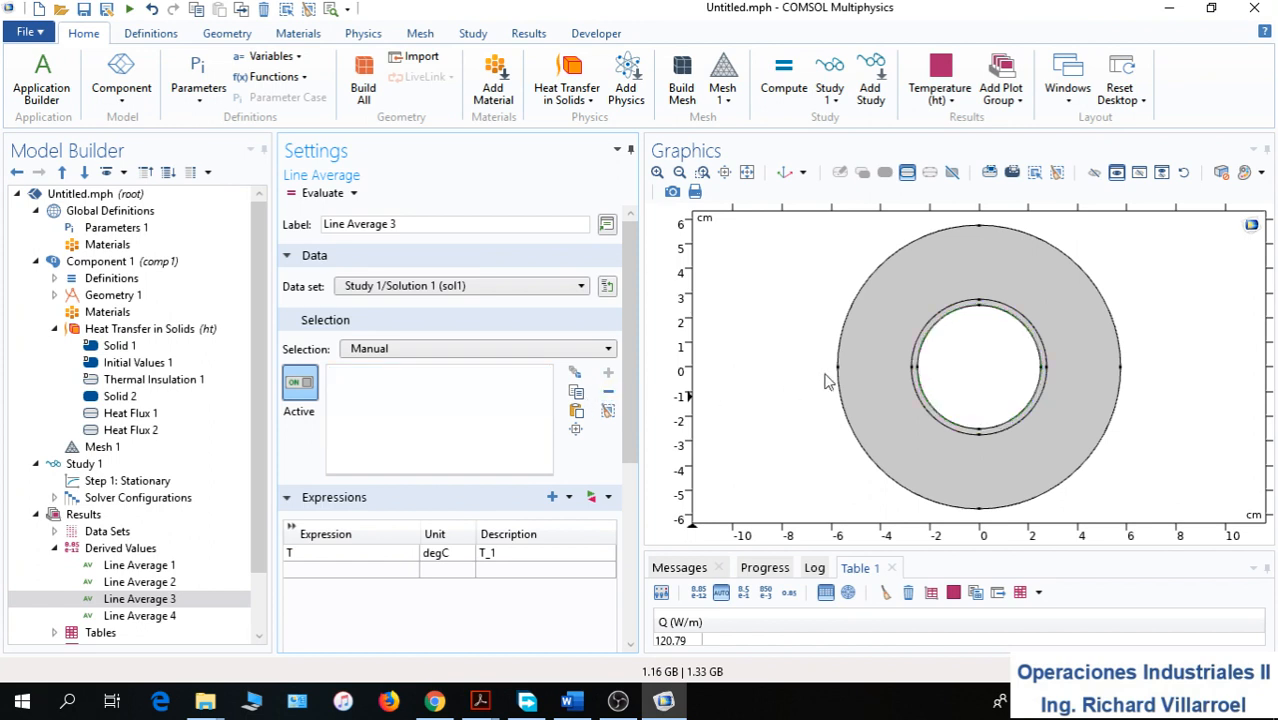
click(938, 322)
click(1038, 325)
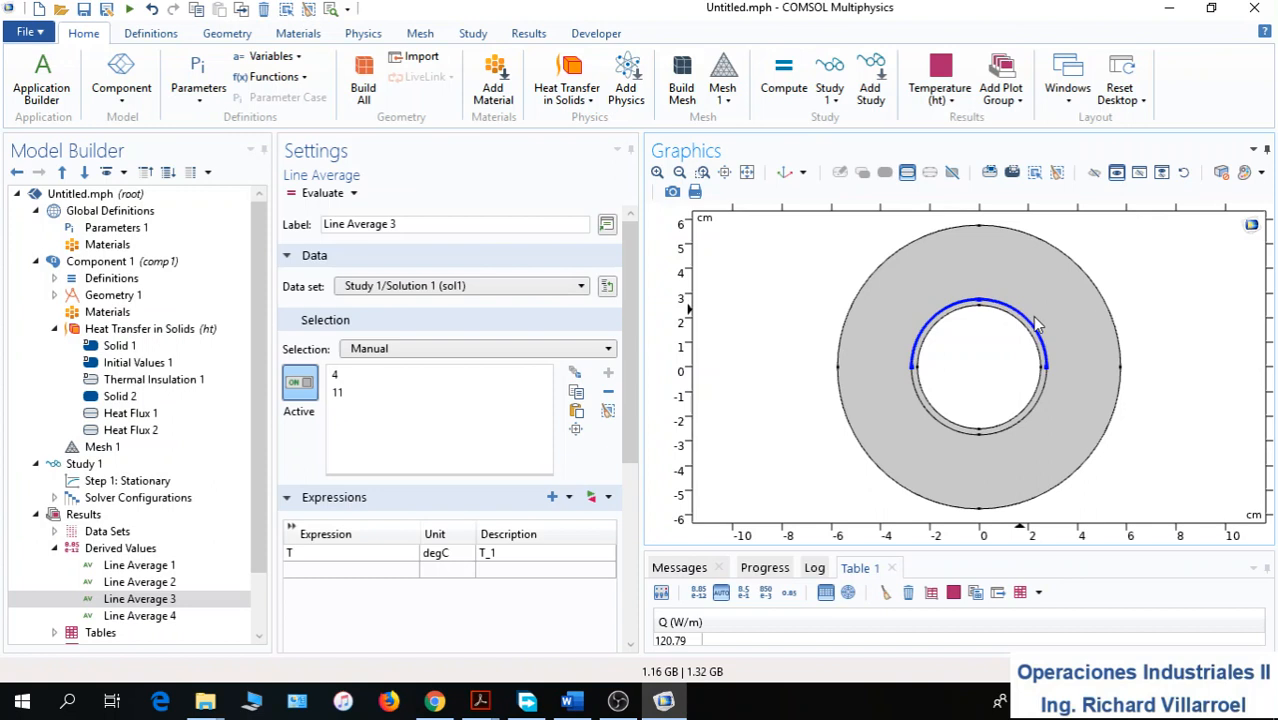
click(1042, 402)
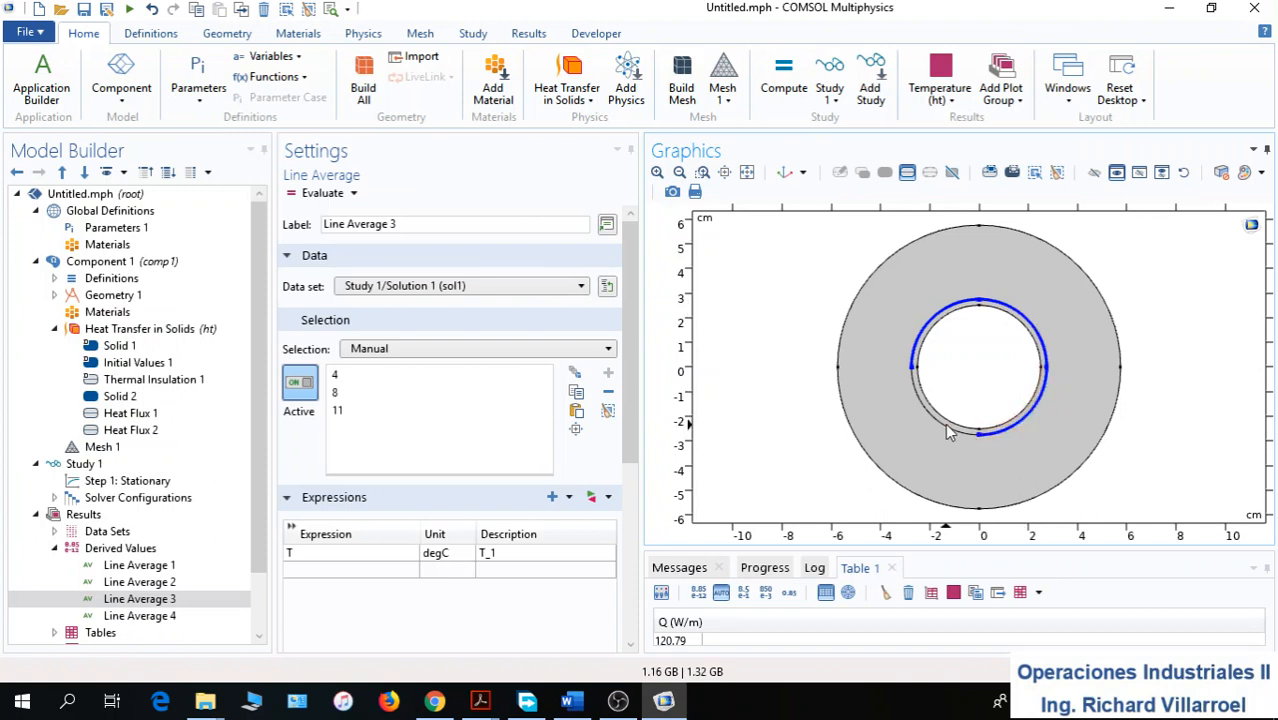
click(938, 430)
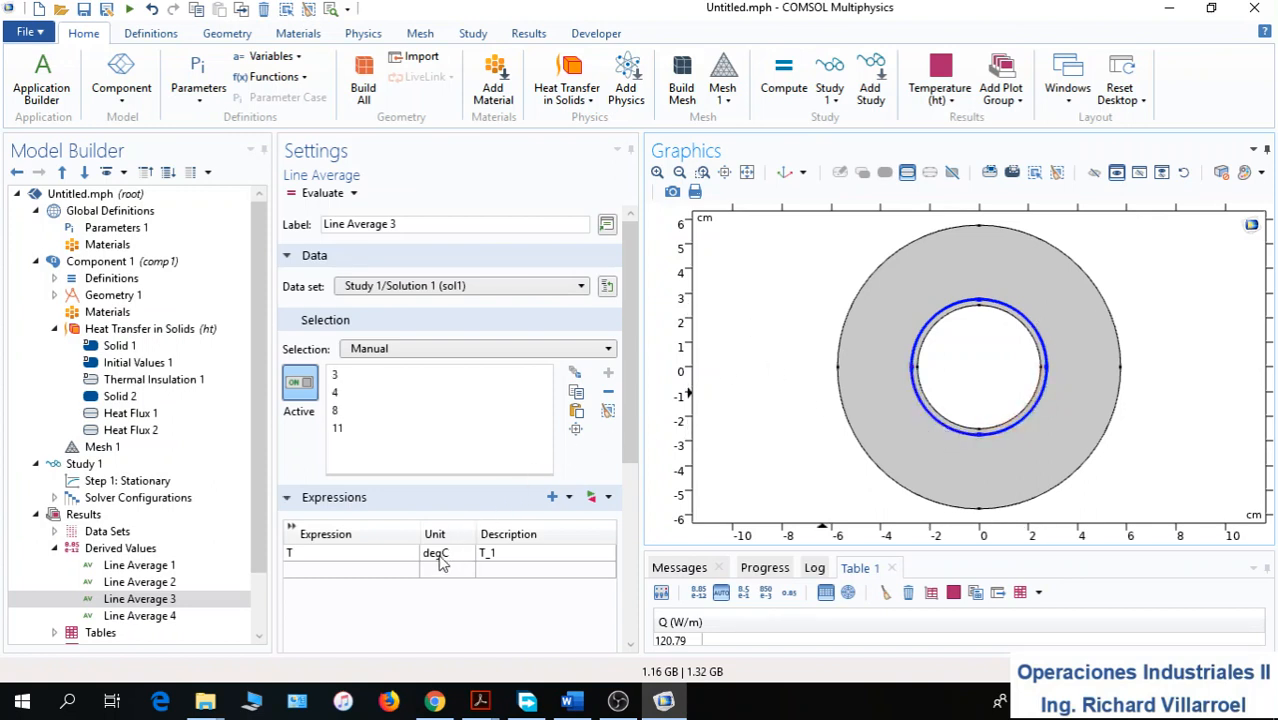
Change the description of Line Average 3's temperature expression to T_2
click(513, 554)
click(512, 552)
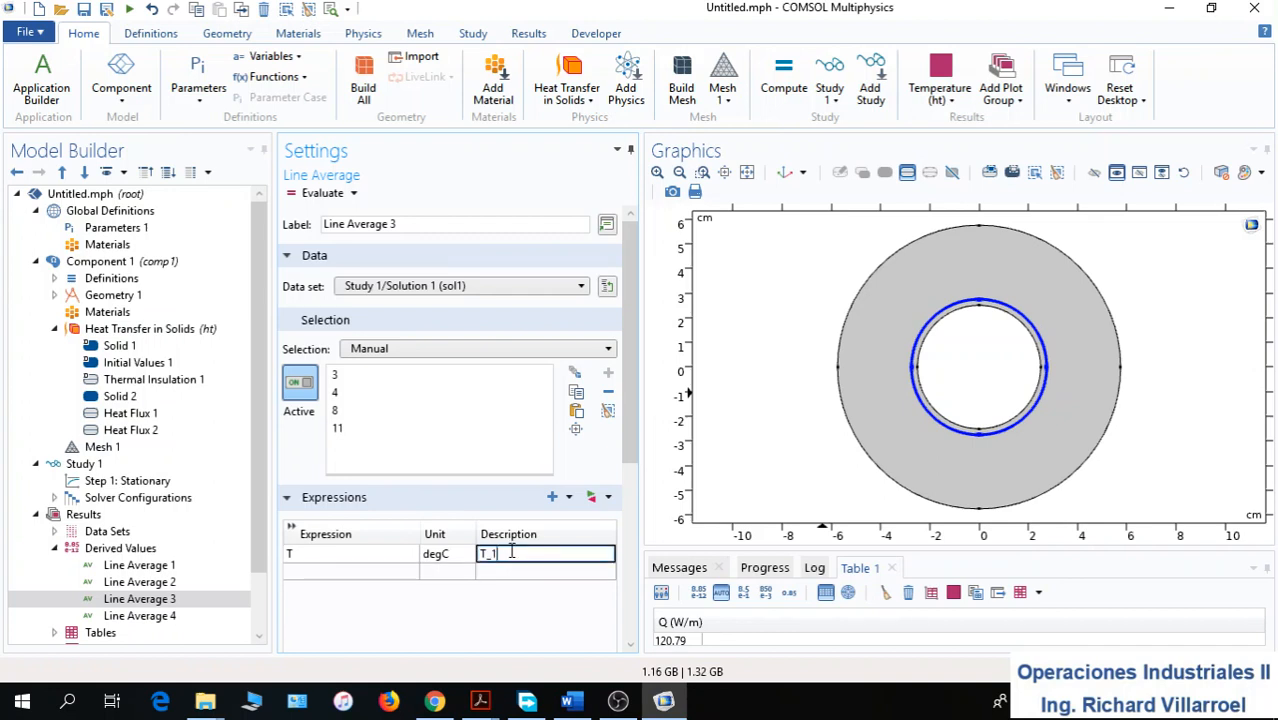
text(2)
Replace the boundaries of Line Average 4 with 1, 2, 7 and 12, the outer circle of the insulation
click(163, 615)
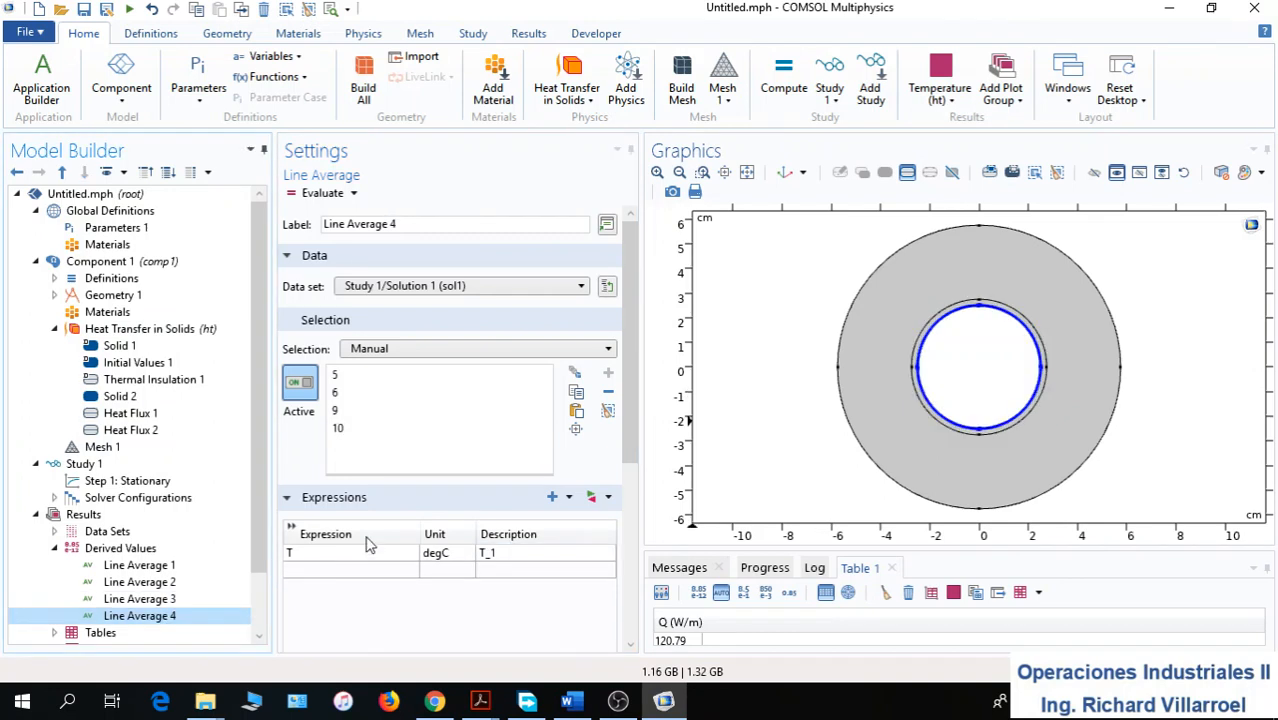
click(337, 376)
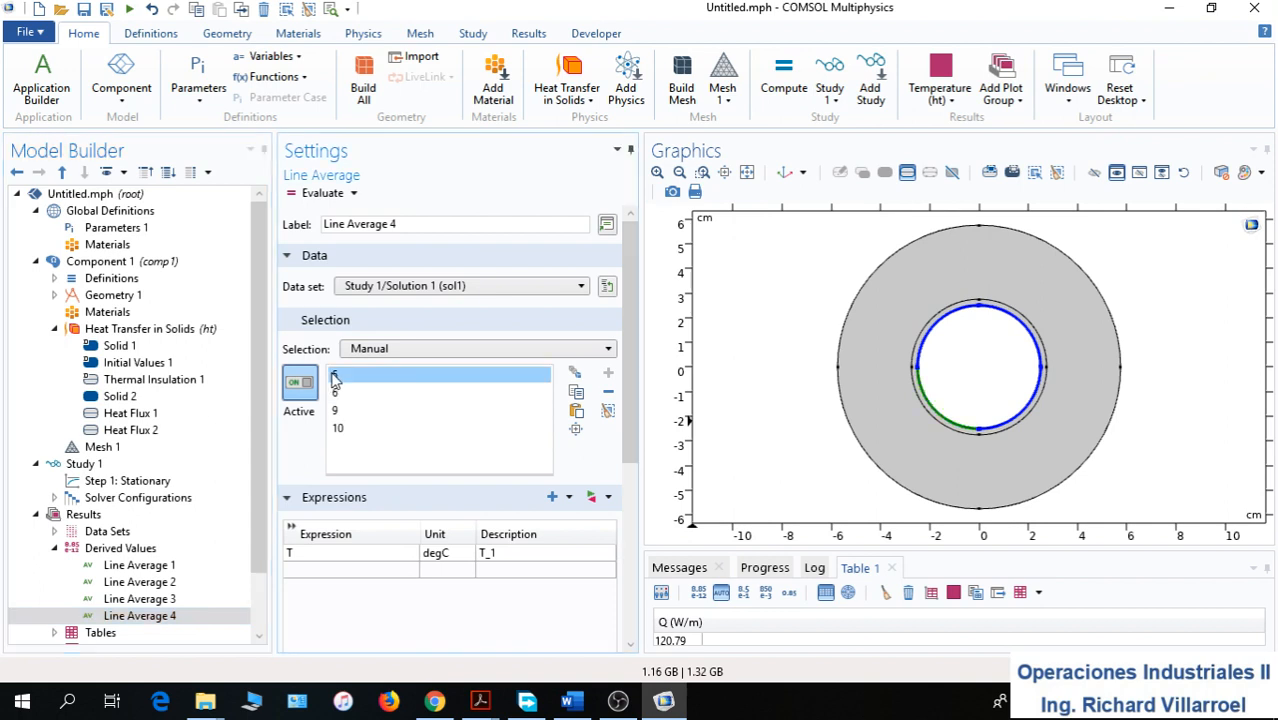
shift+click(342, 429)
click(608, 391)
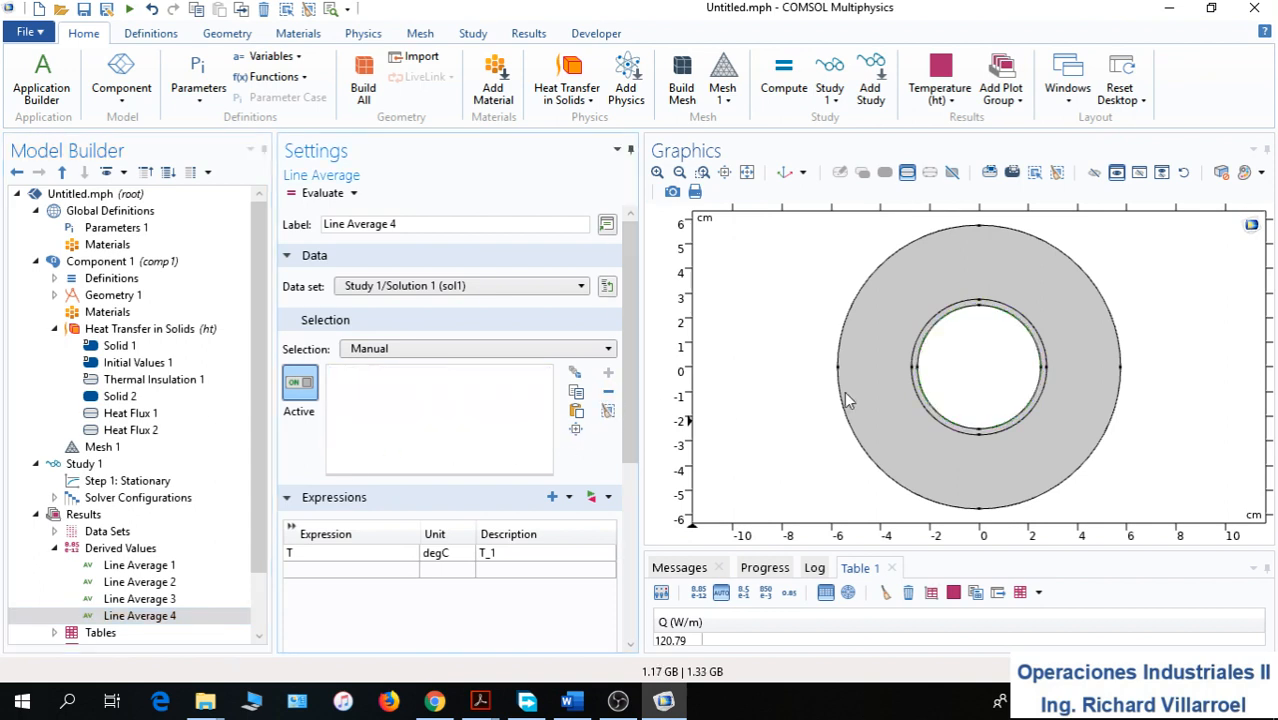
click(858, 286)
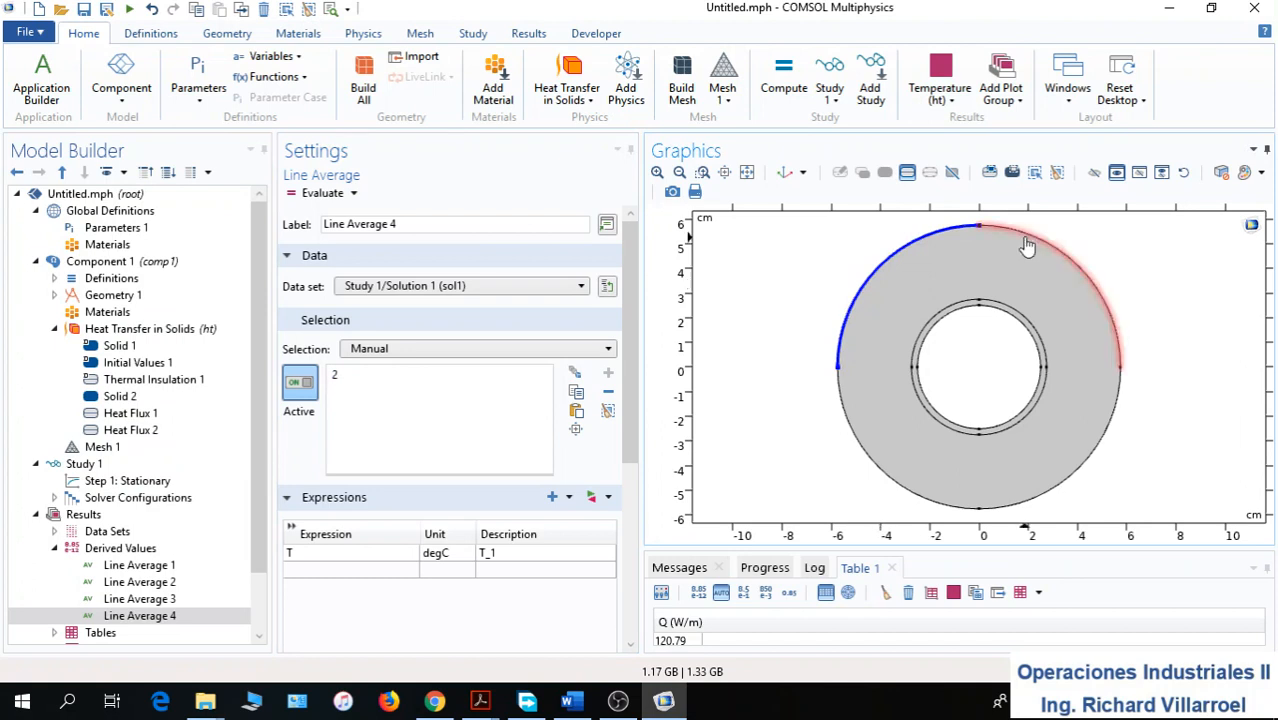
click(1028, 244)
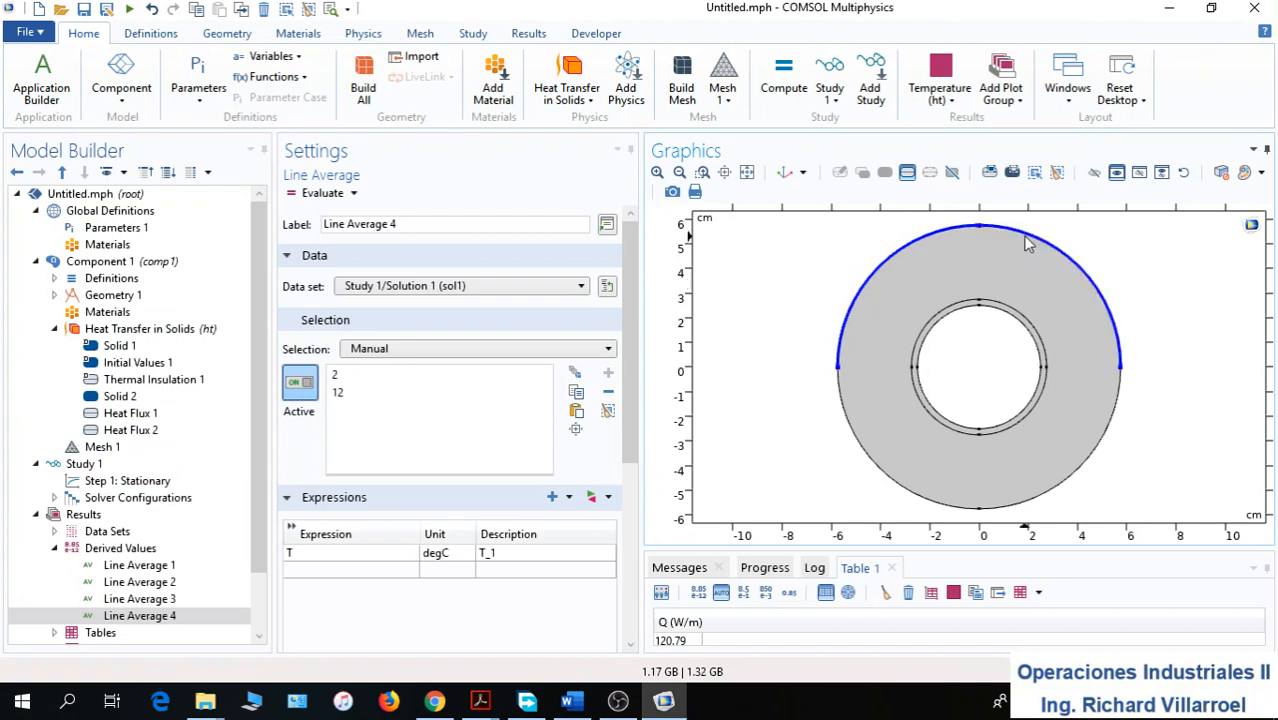
click(1115, 426)
click(860, 472)
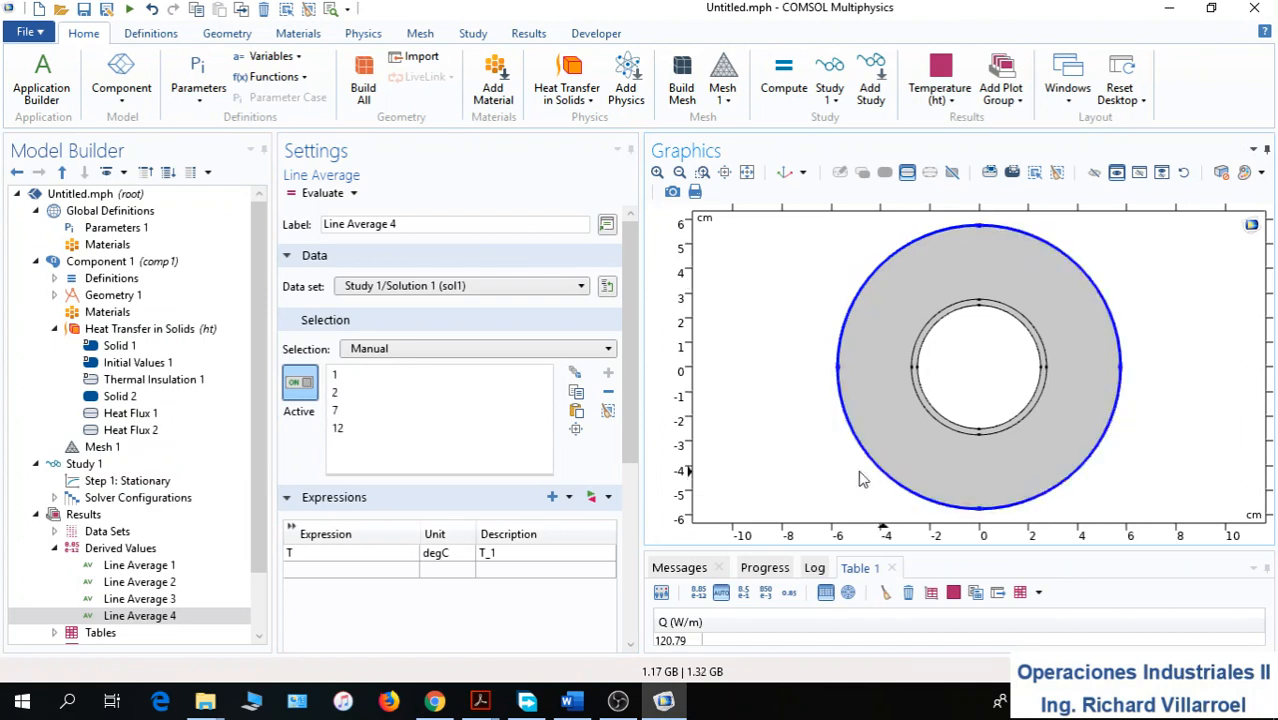
Change the description of Line Average 4's temperature expression to T_3
double_click(508, 553)
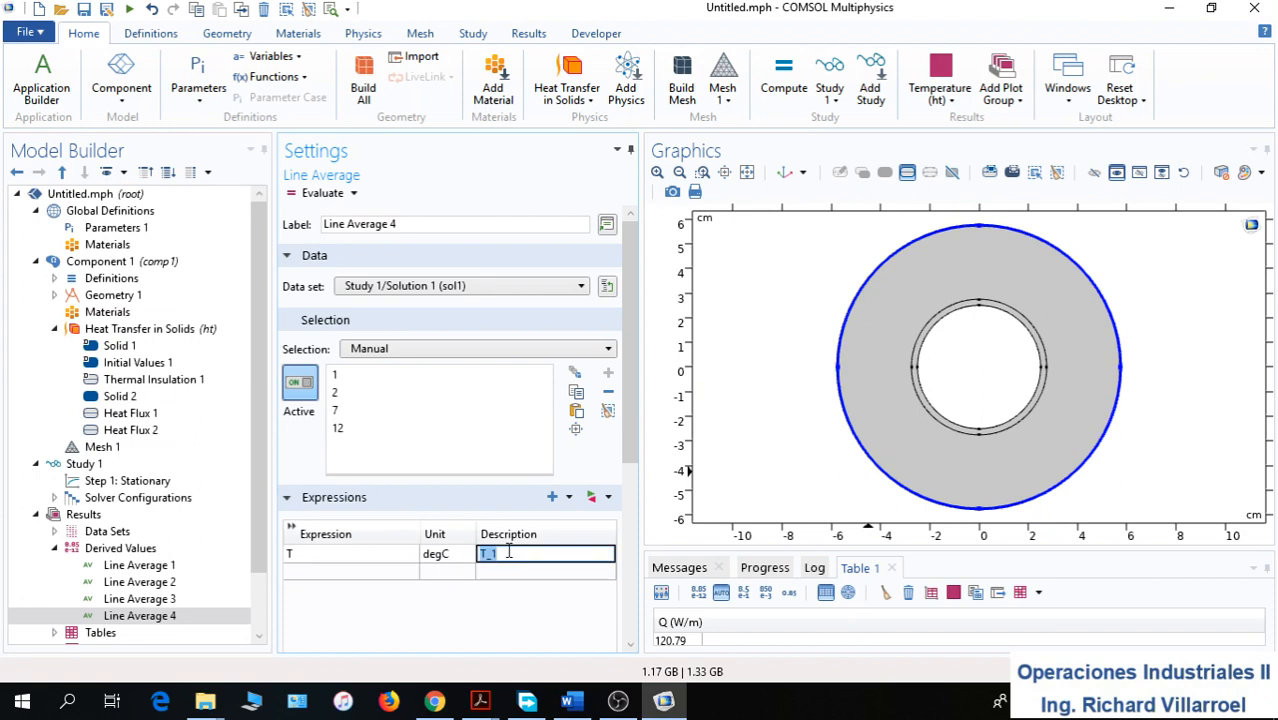
click(508, 553)
text(3)
Evaluate Line Average 2 (T_1) into the existing Table 1 alongside the heat loss Q
click(145, 583)
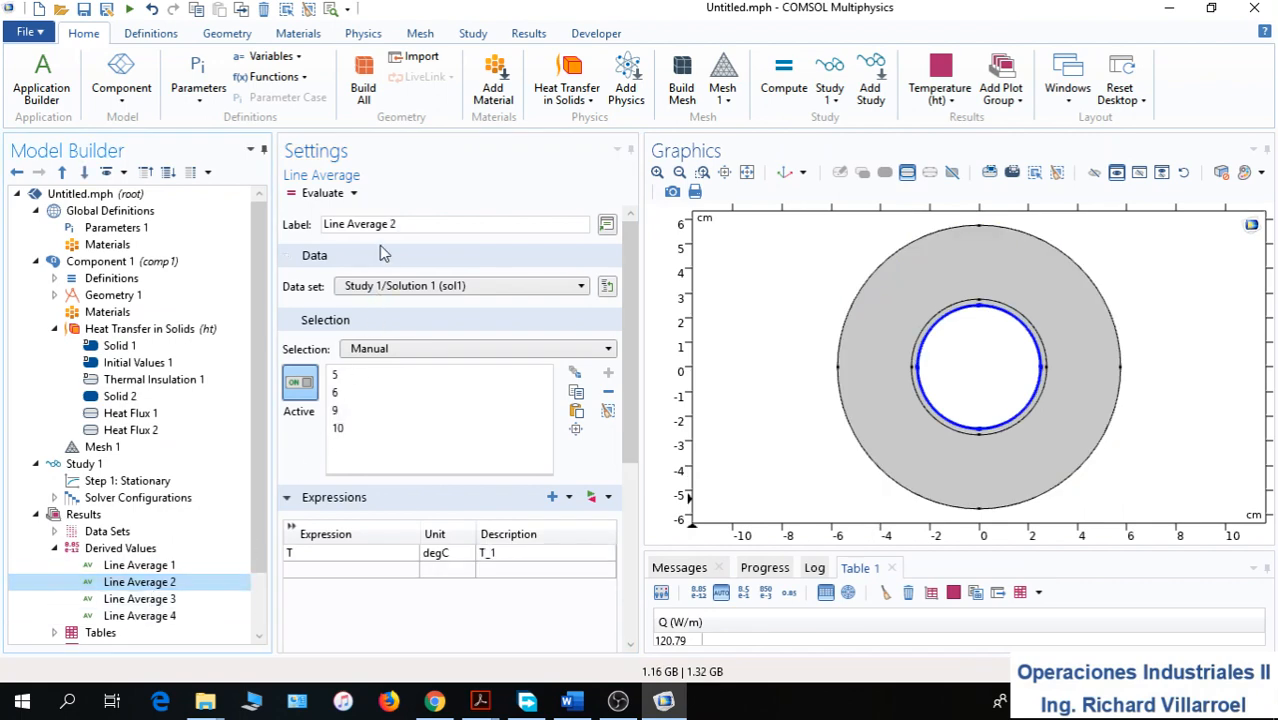
click(355, 195)
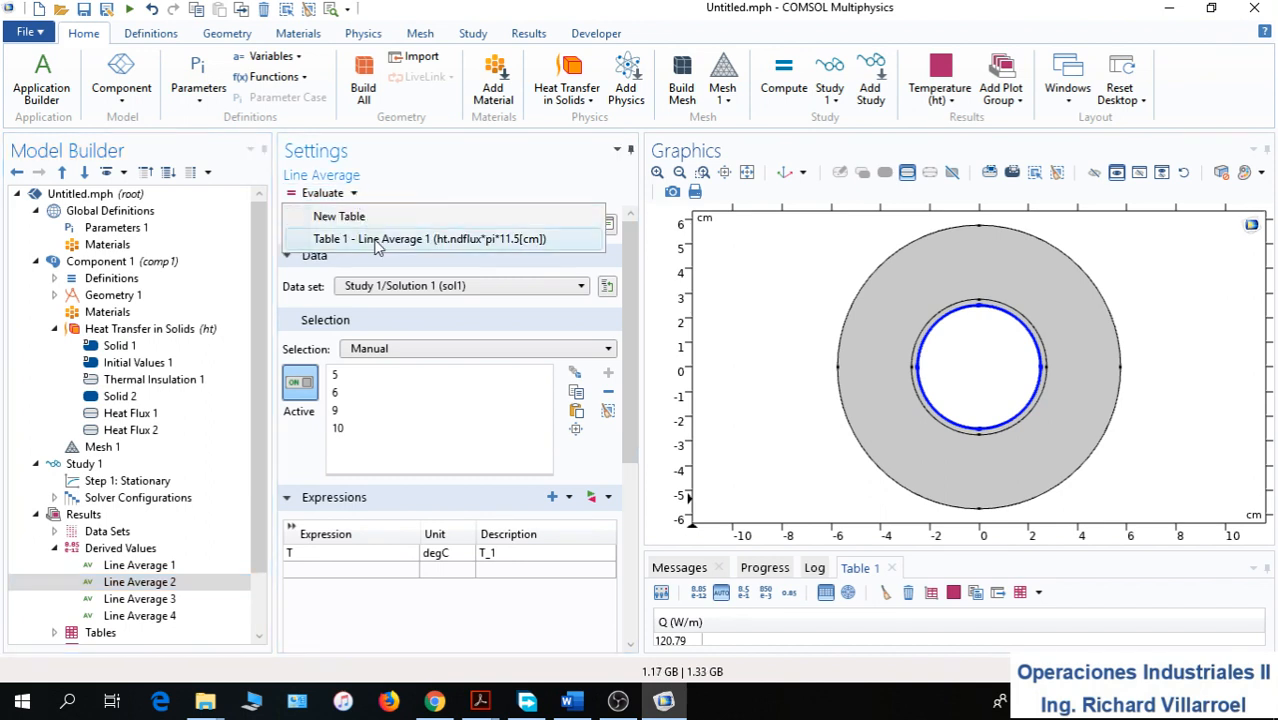
click(380, 240)
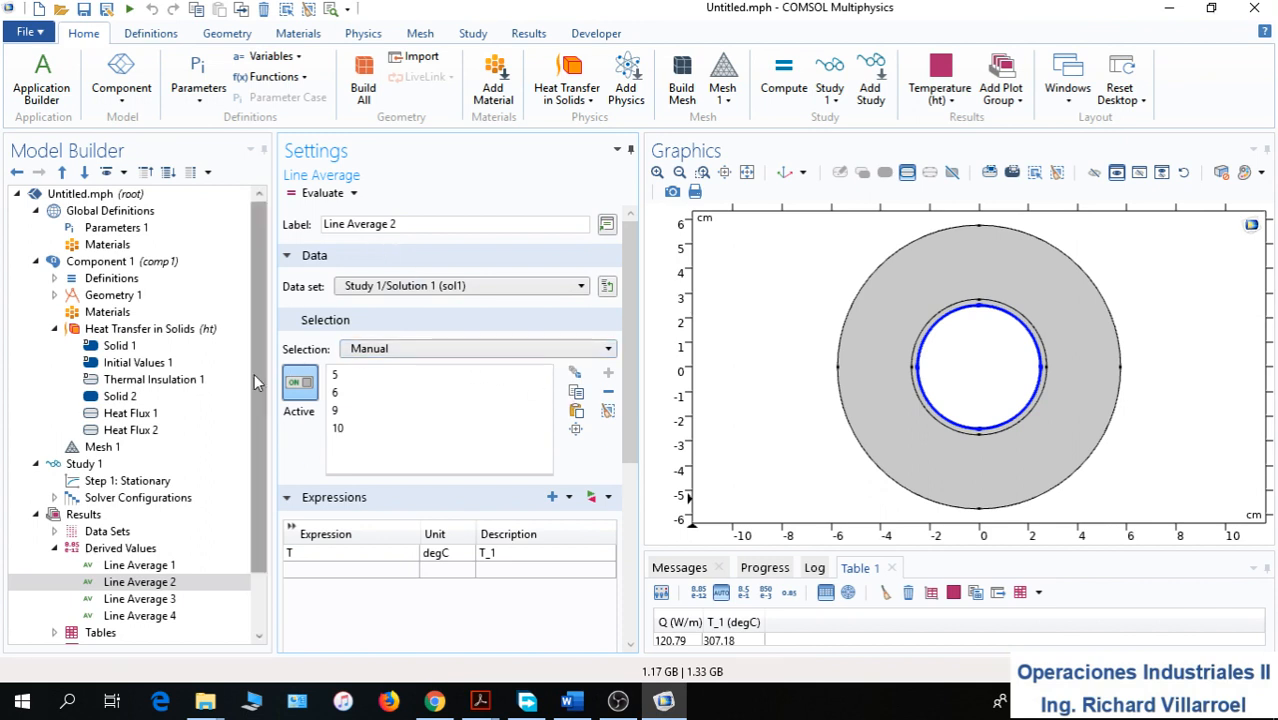
Evaluate Line Average 3 (T_2) and Line Average 4 (T_3) into the existing Table 1
click(172, 599)
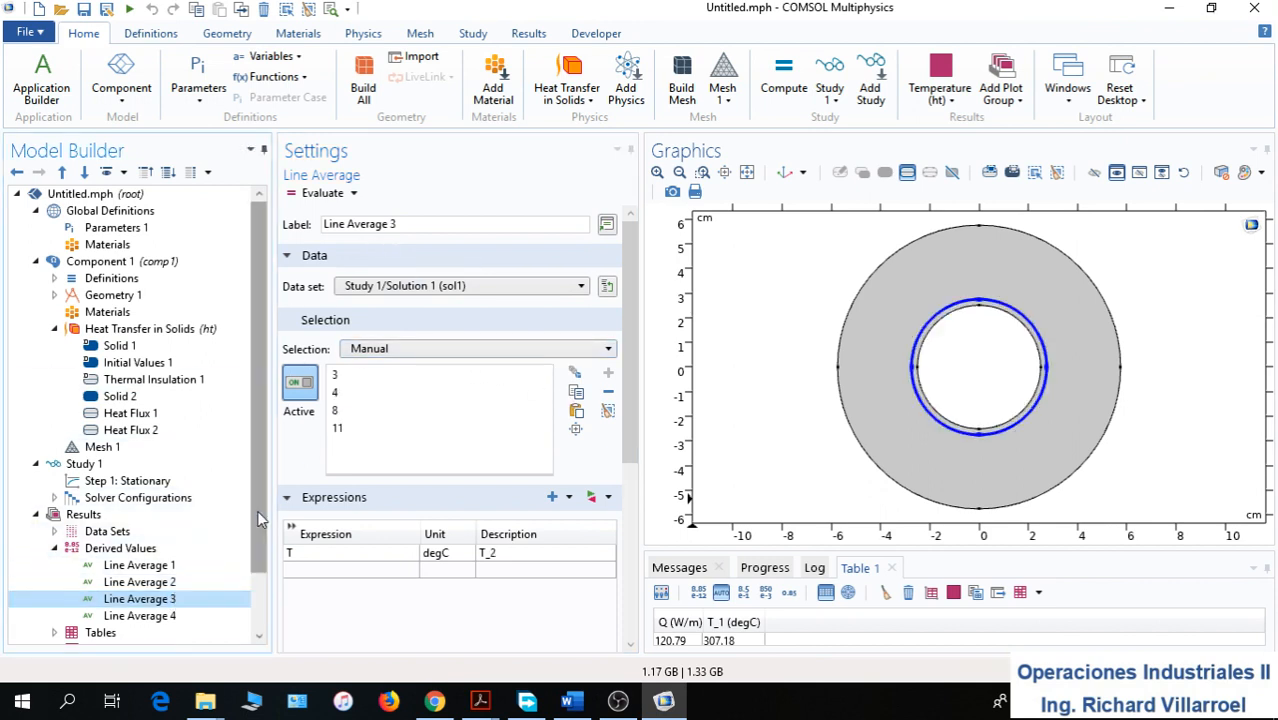
click(357, 194)
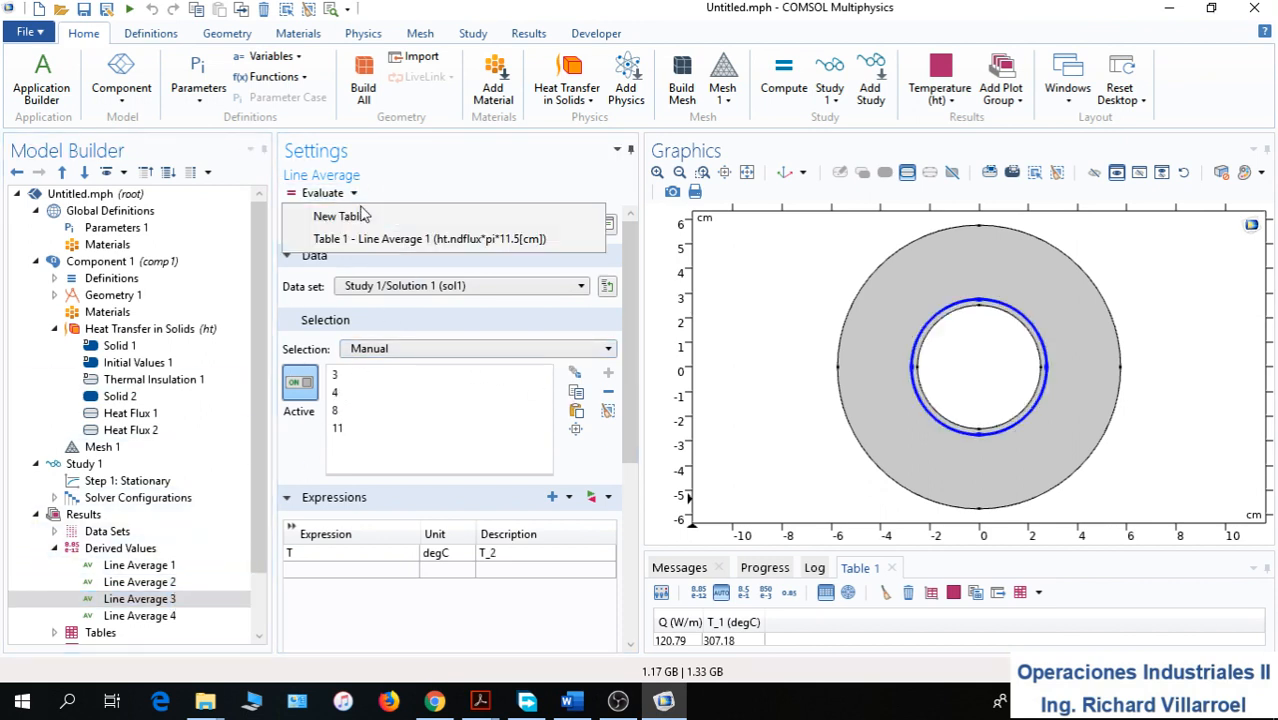
click(382, 242)
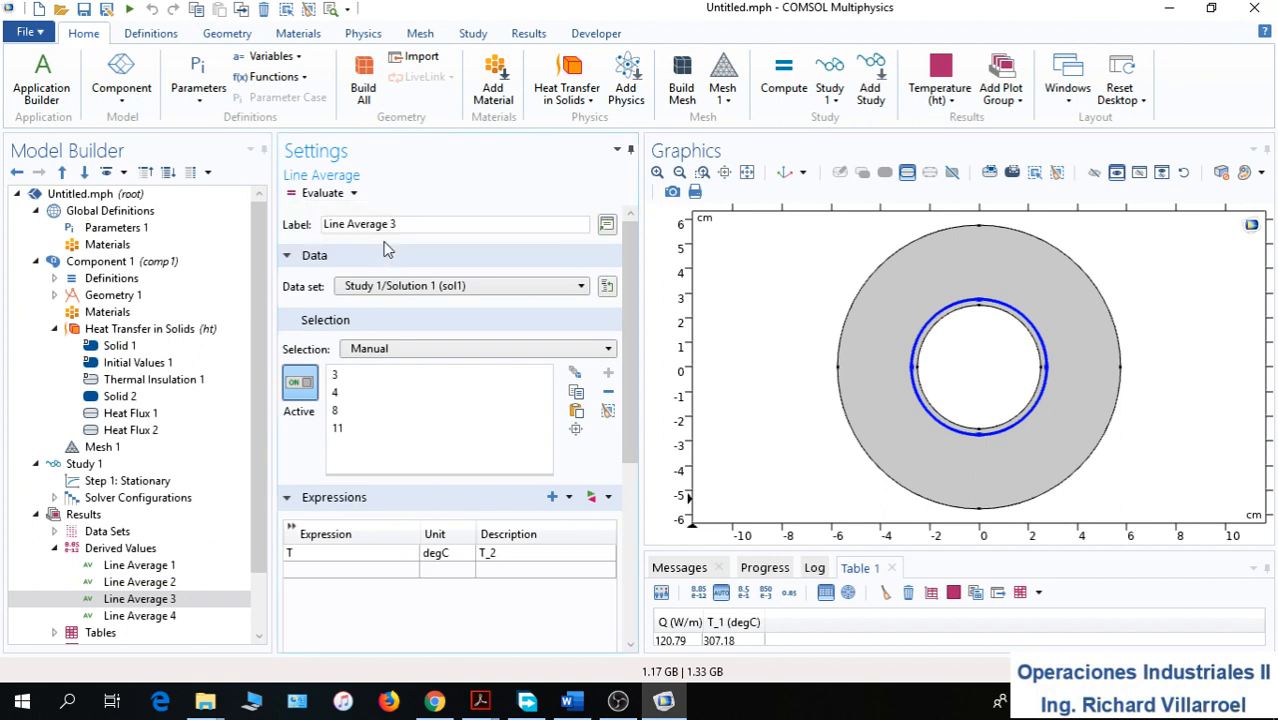
click(165, 616)
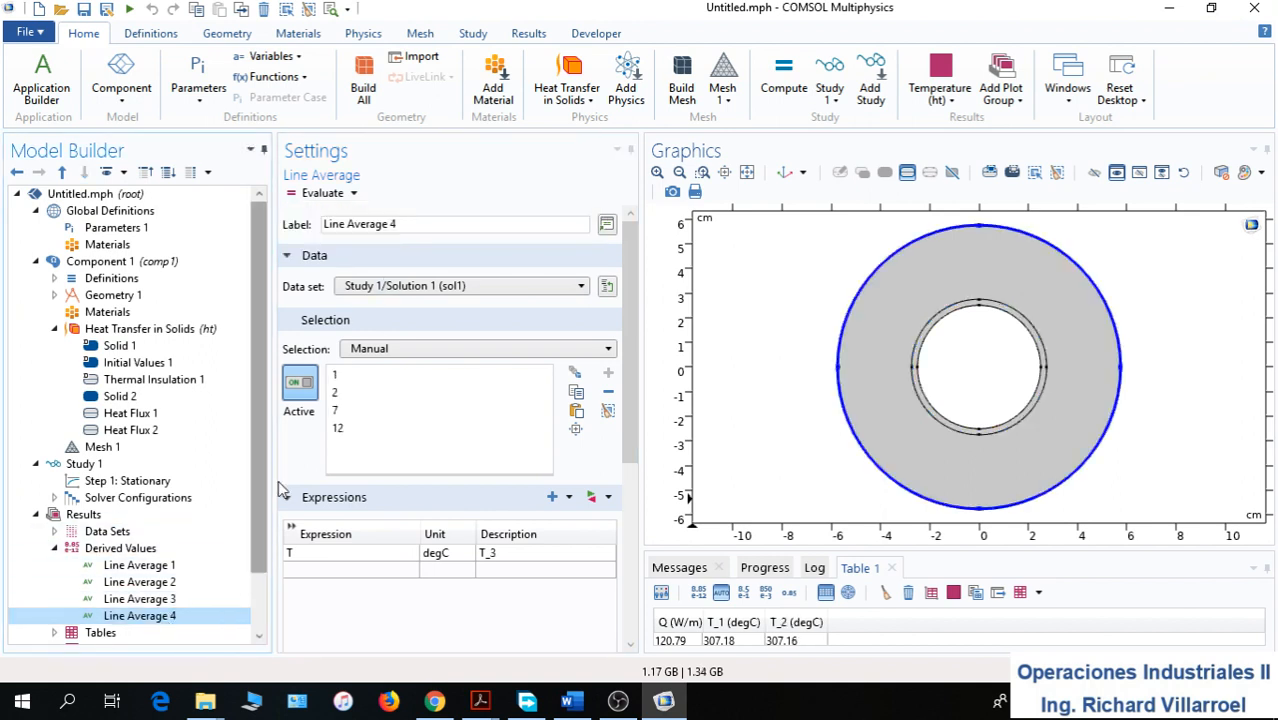
click(354, 193)
click(368, 241)
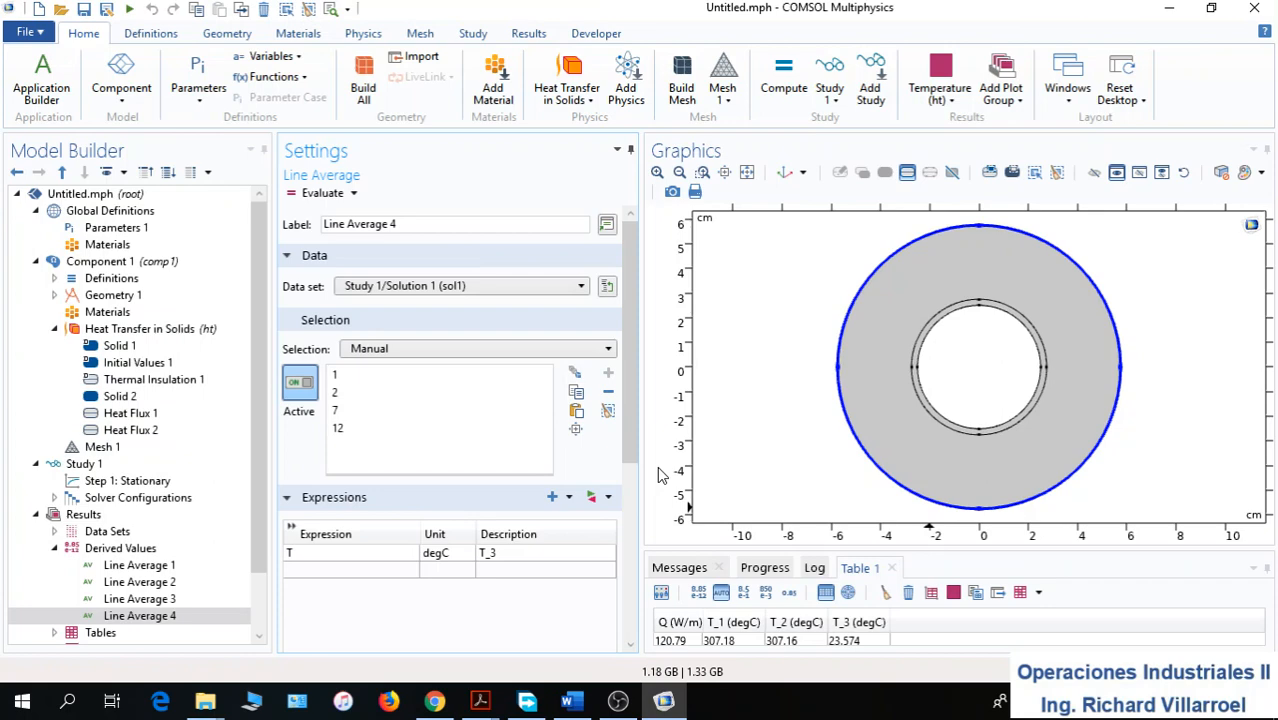
Add a Global Evaluation under Derived Values
scroll(626, 421, down, 4)
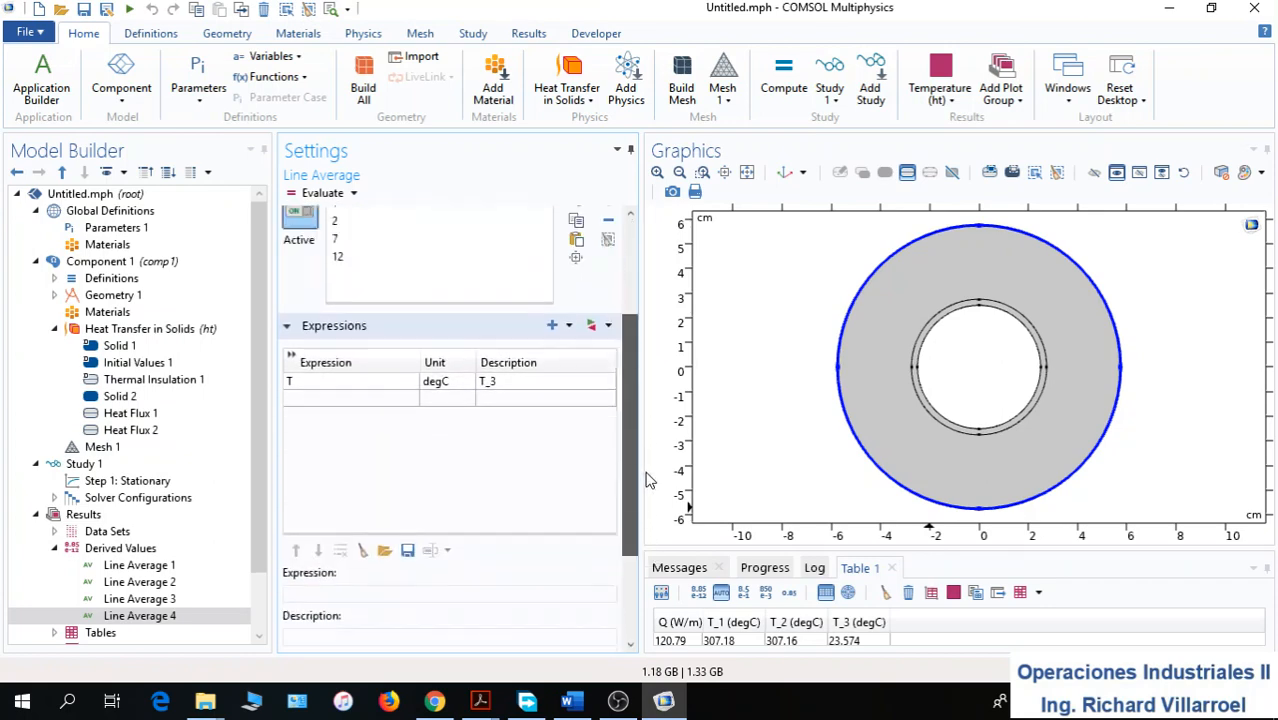
scroll(600, 475, up, 5)
right_click(120, 553)
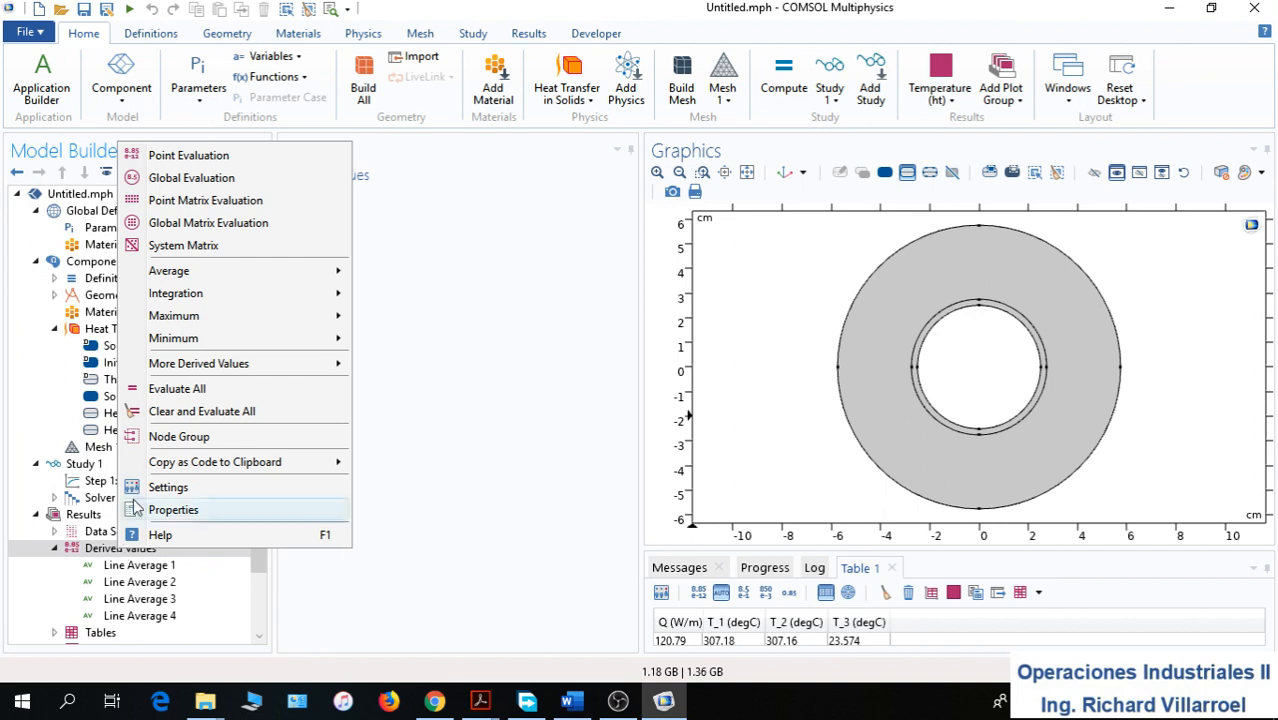
click(214, 180)
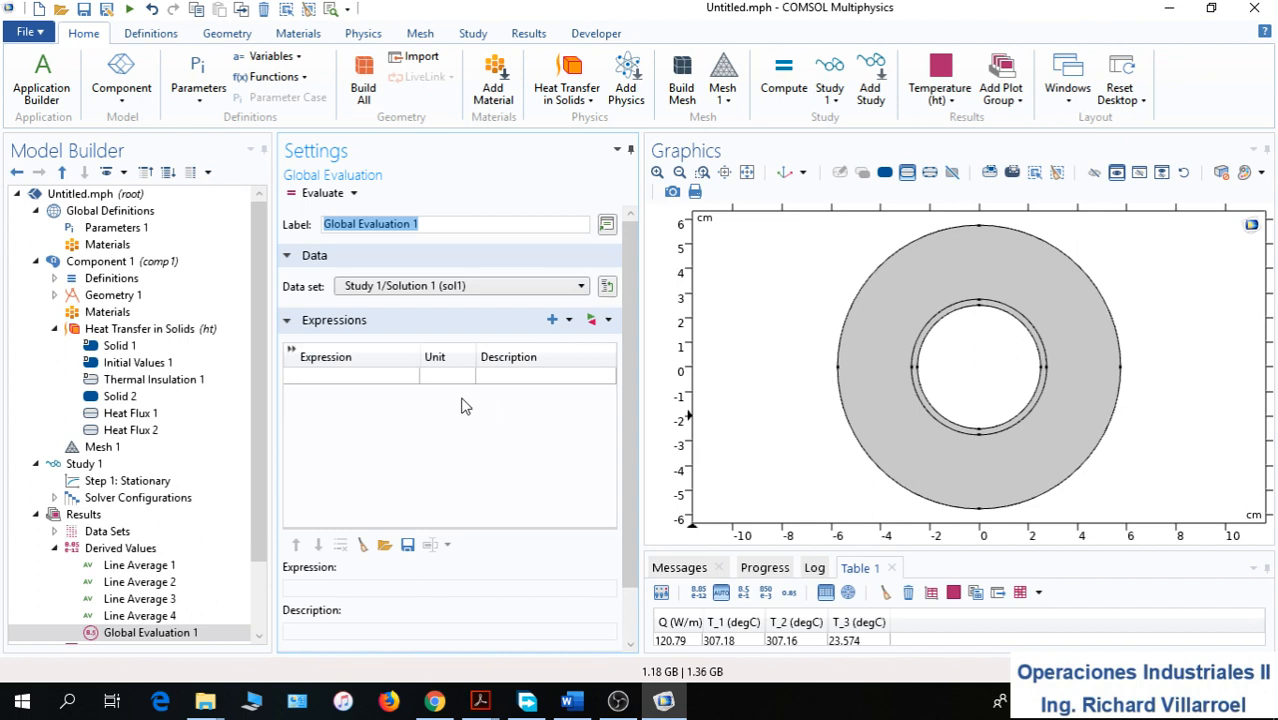
Copy the result row of Table 1 and paste it as the first expression of Global Evaluation 1
click(386, 380)
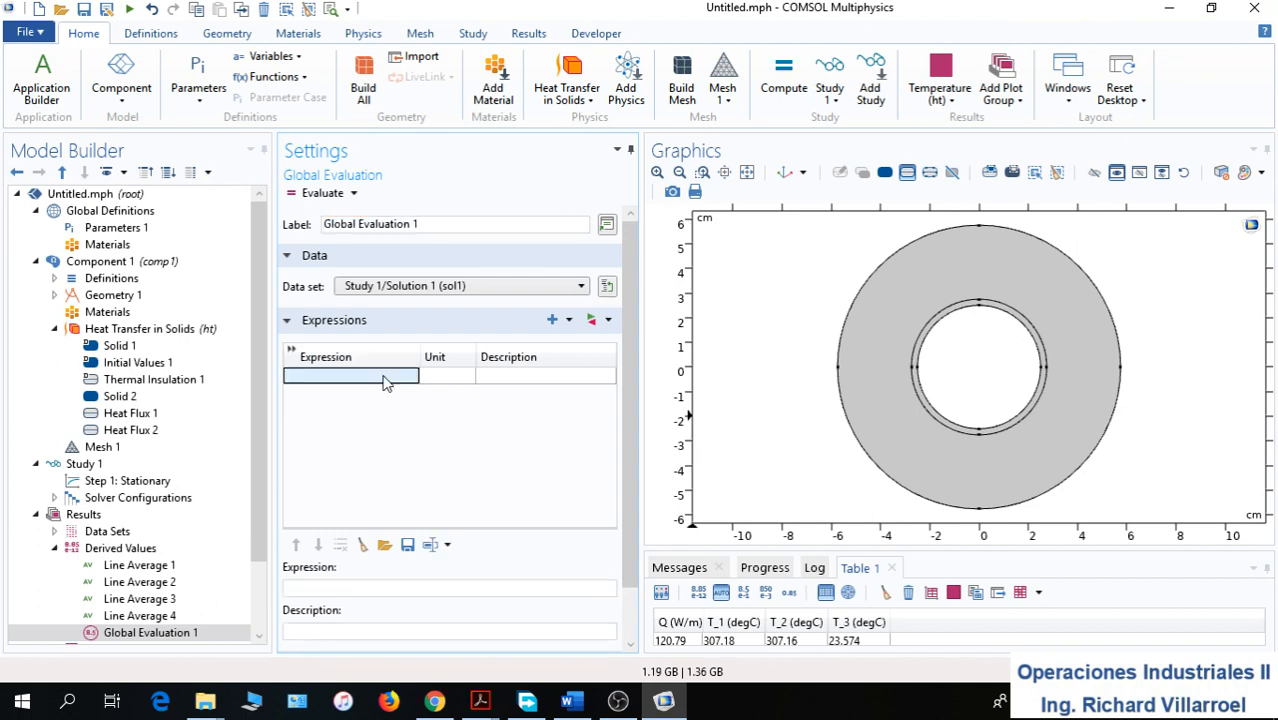
right_click(731, 647)
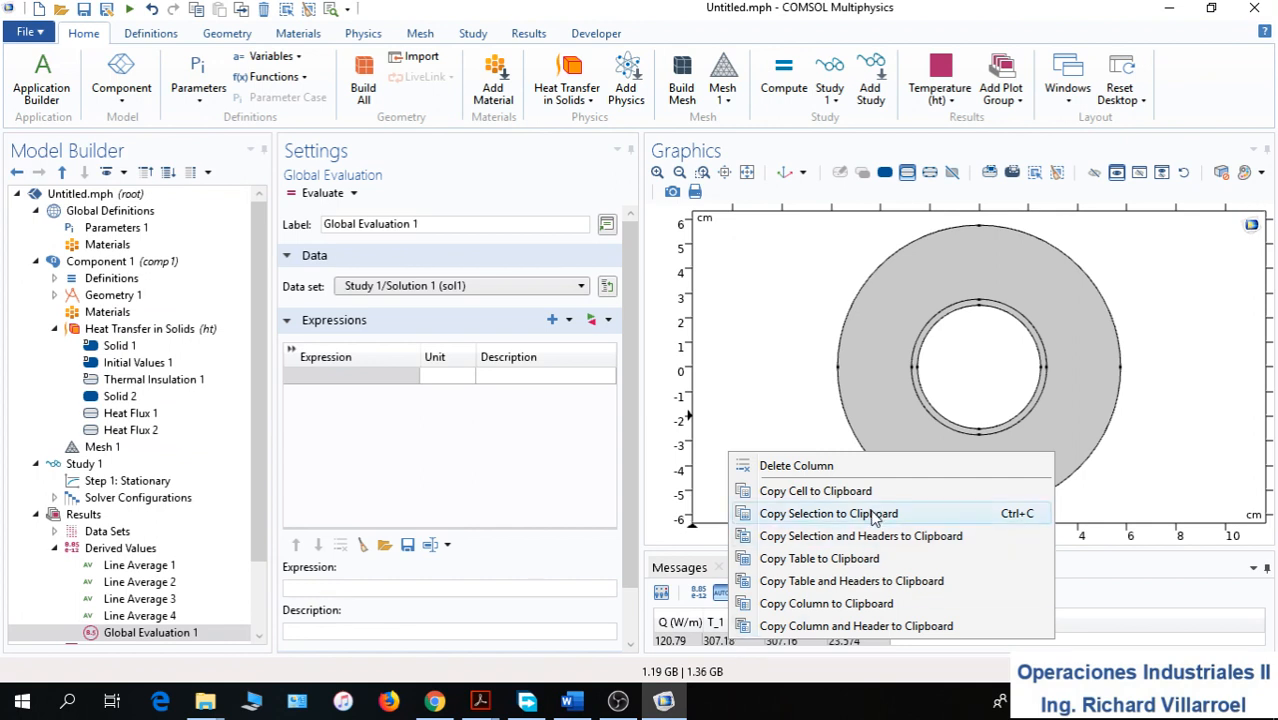
click(840, 514)
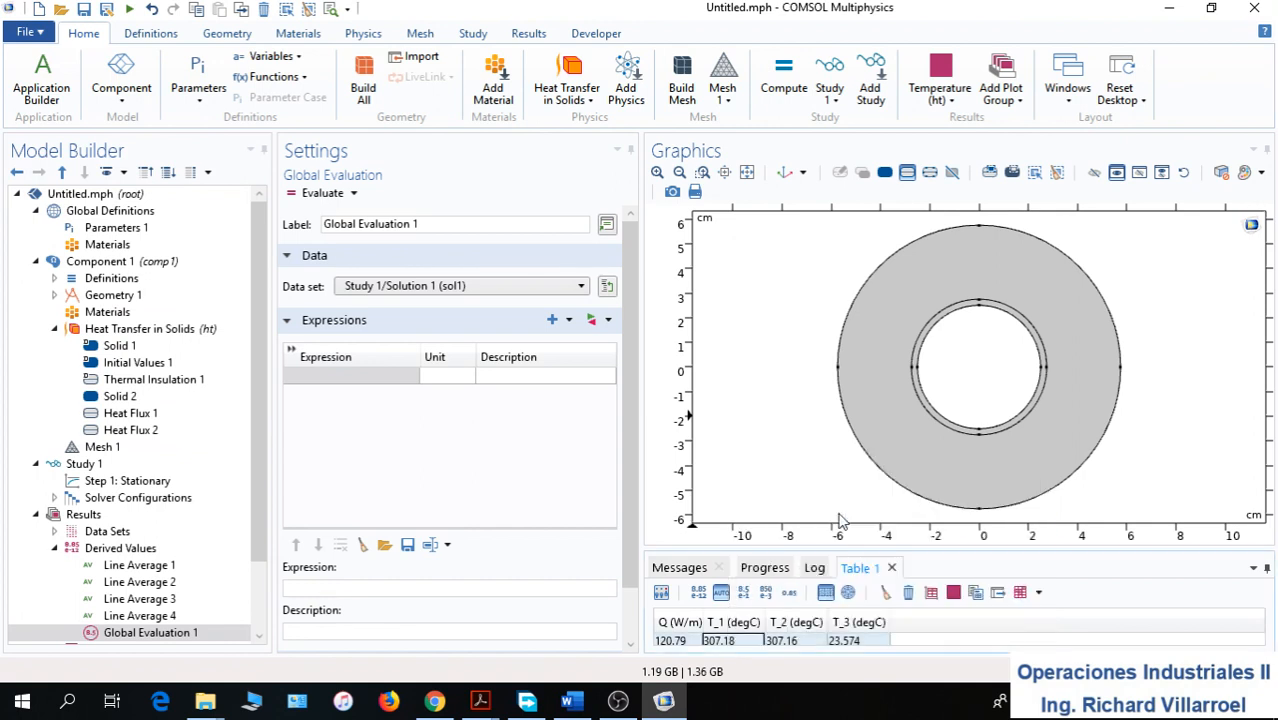
click(375, 589)
right_click(375, 589)
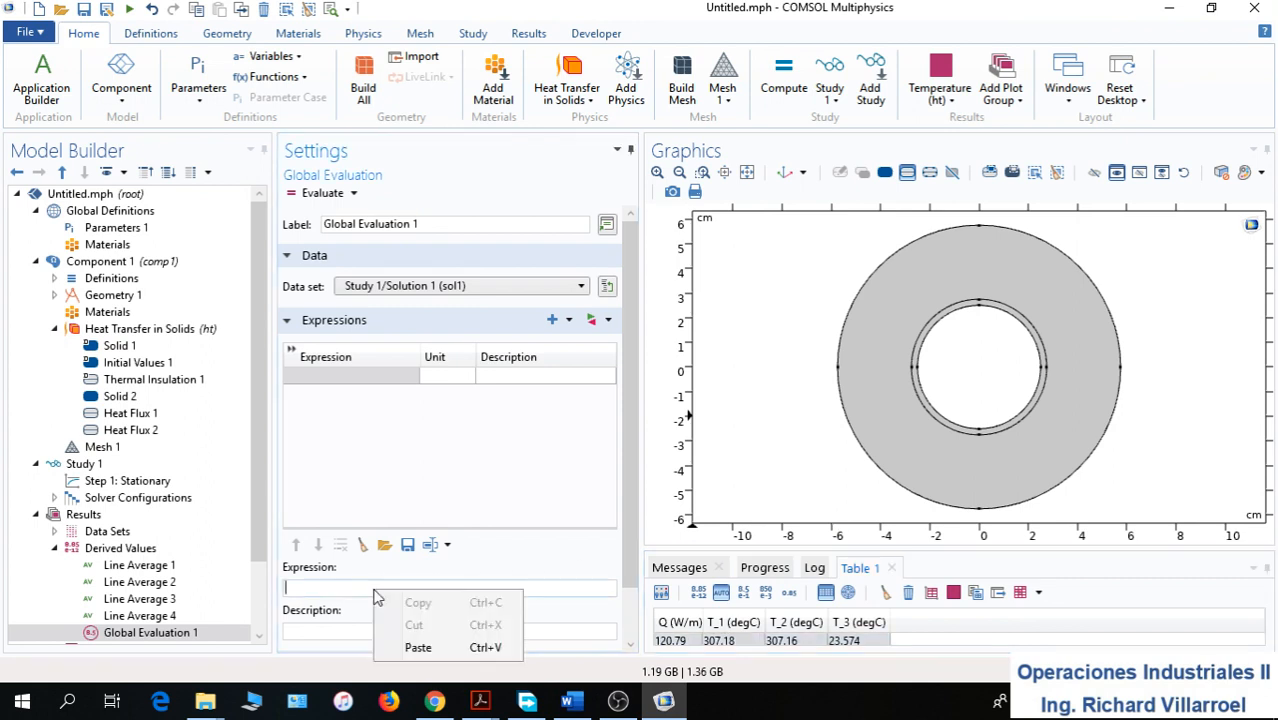
click(420, 647)
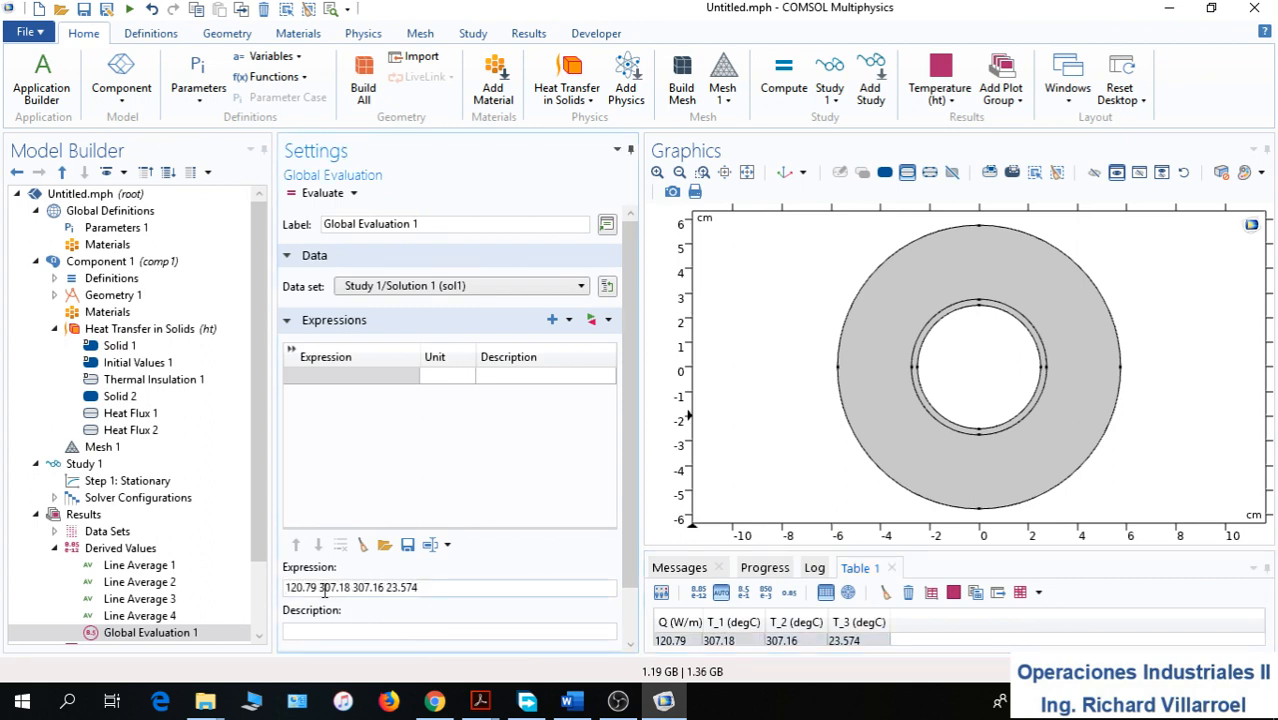
Edit the pasted values into the expression 307.18-307.16 and set its description to T_1-T_2
drag(318, 588, 281, 591)
key(BackSpace)
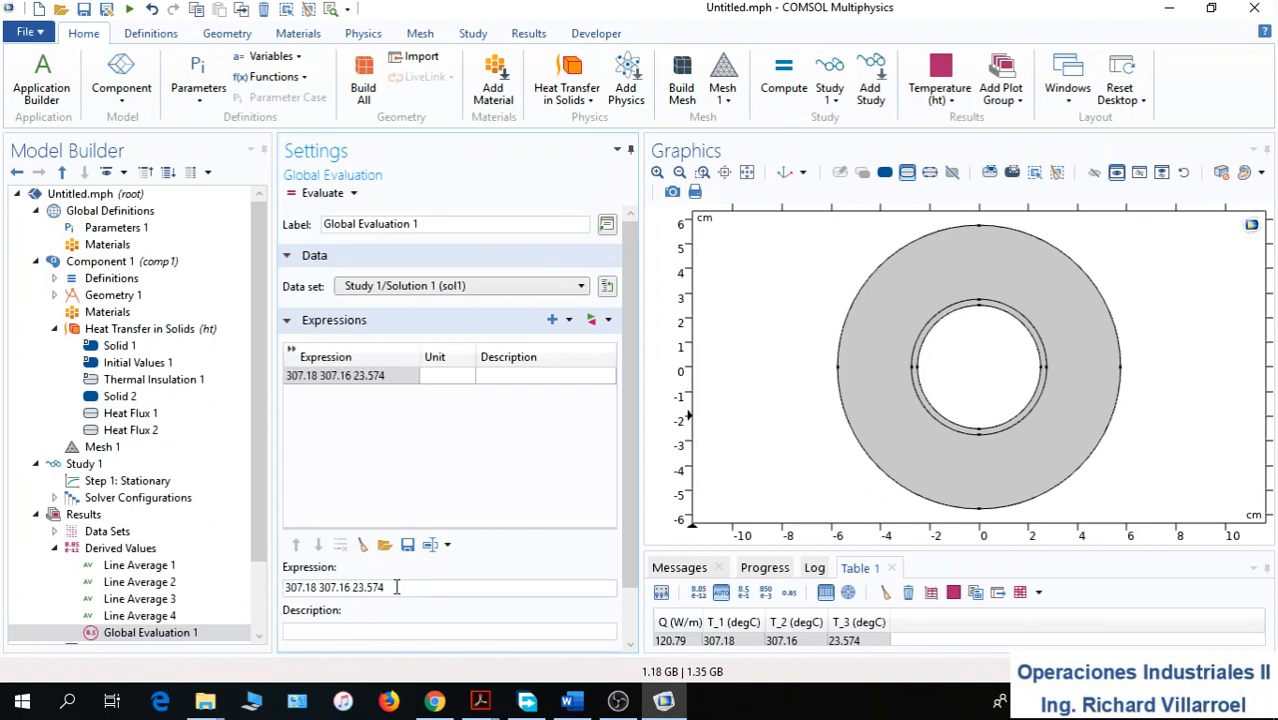
drag(386, 588, 353, 592)
key(BackSpace)
click(318, 588)
text(-)
key(Delete)
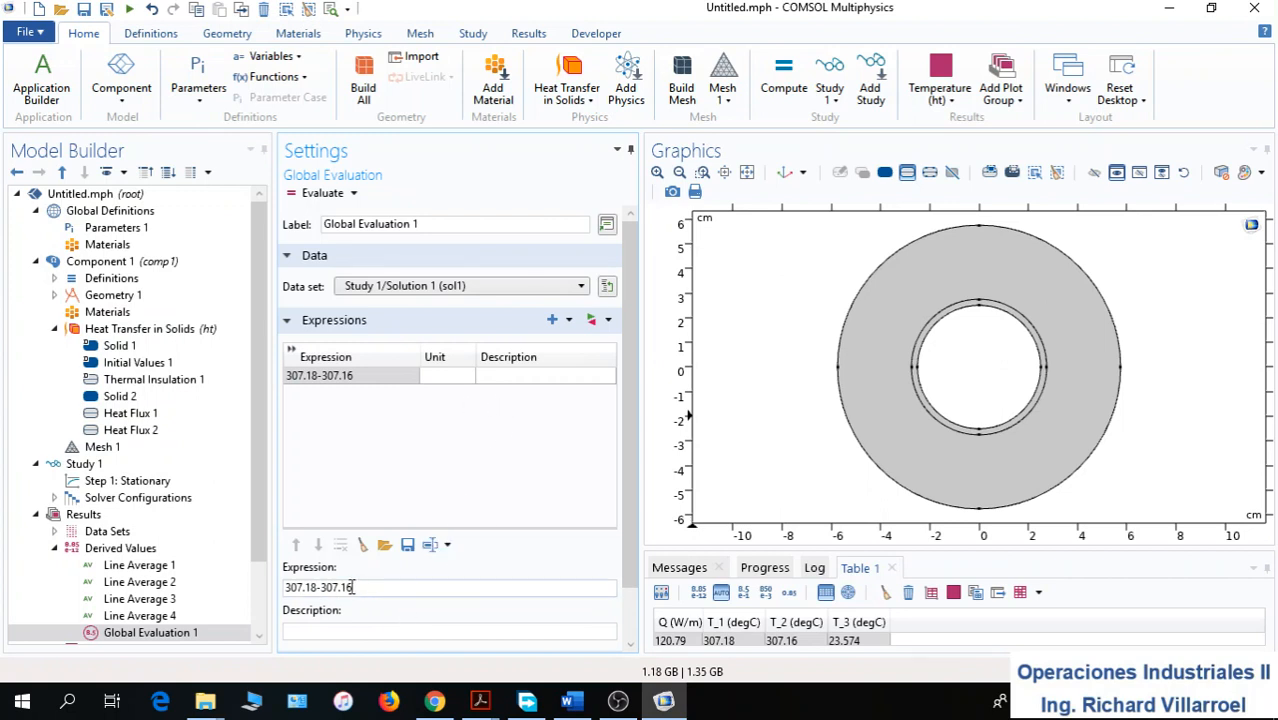
click(534, 378)
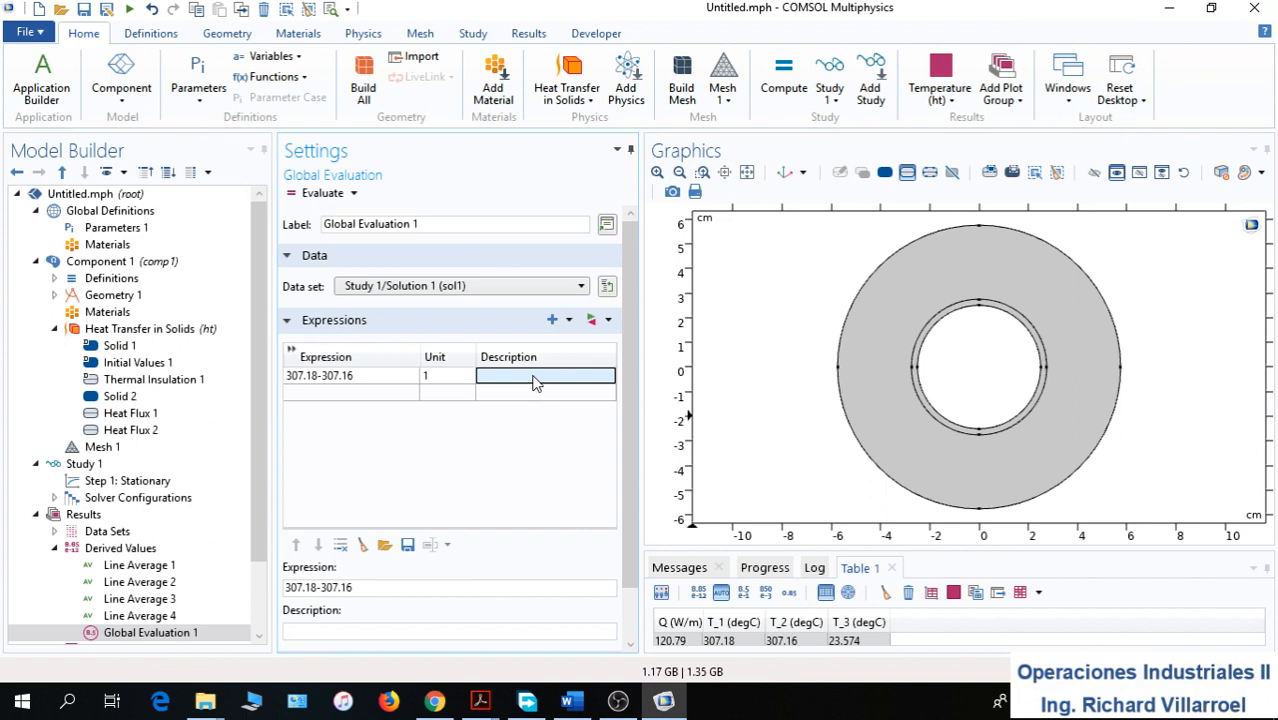
text(T_1-T_2)
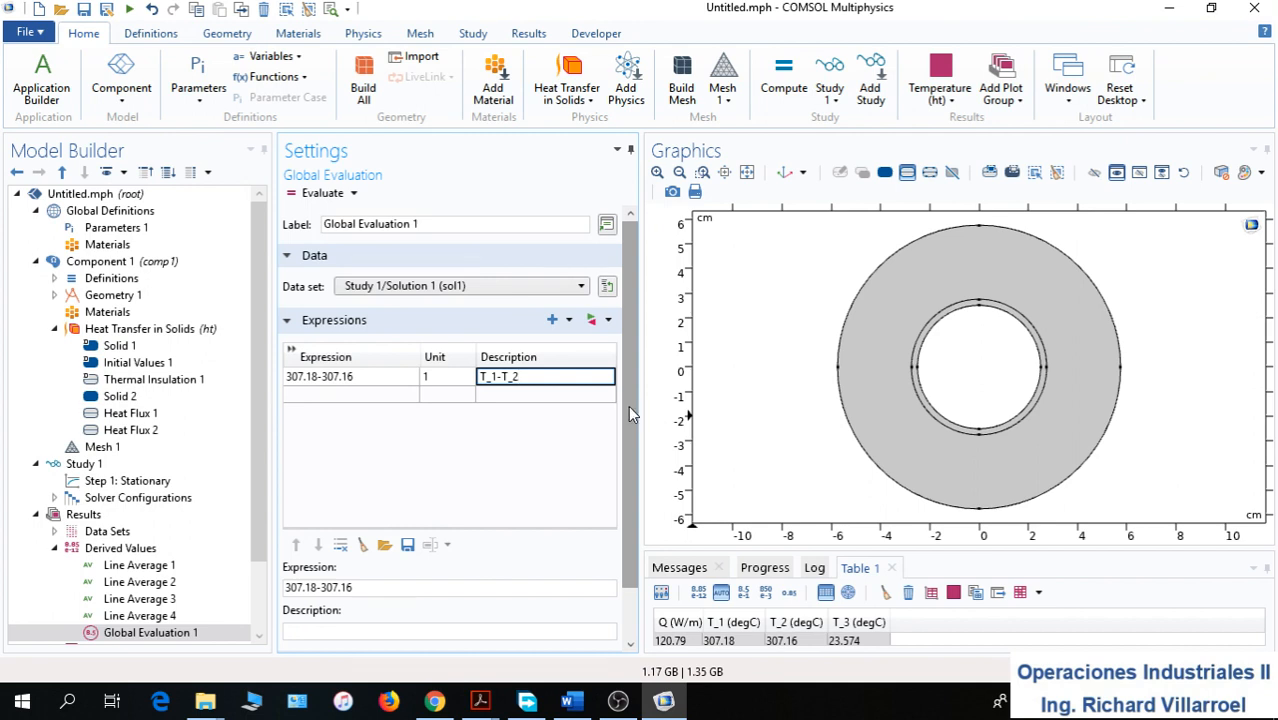
Add a second expression row from the copied table values and set its description to T_2-T_3
scroll(628, 425, down, 1)
click(380, 360)
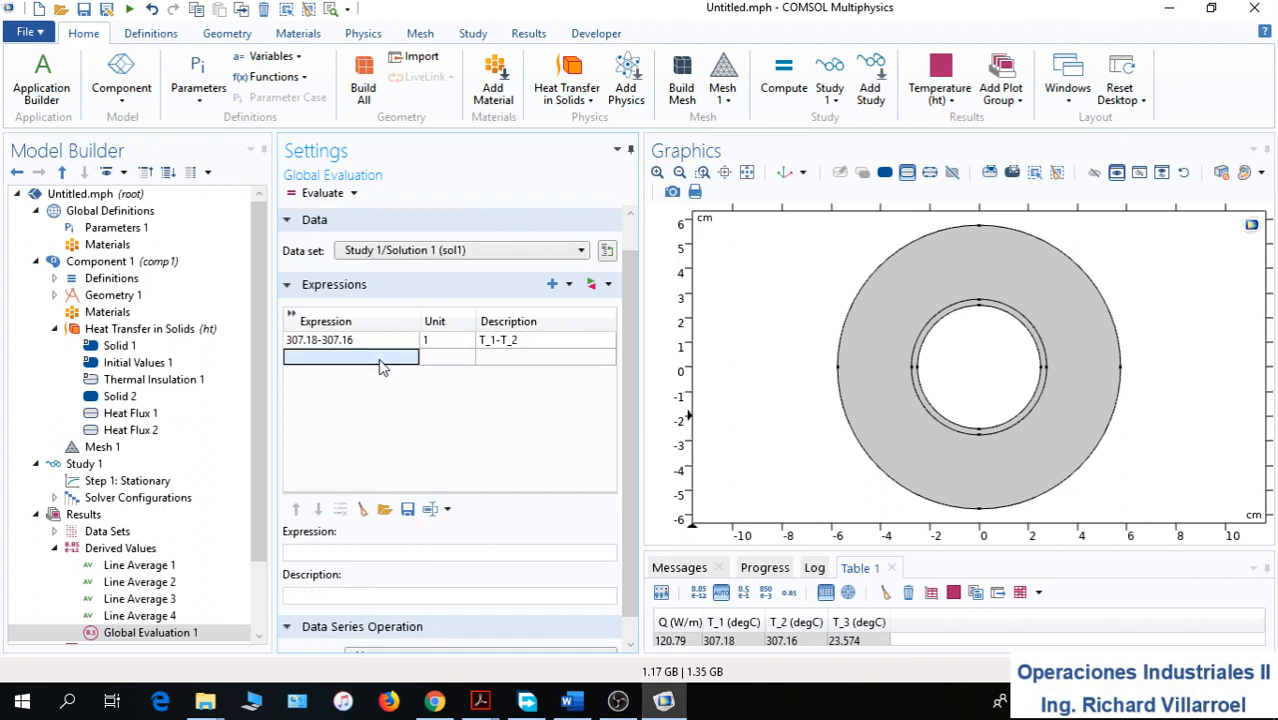
key(ctrl+v)
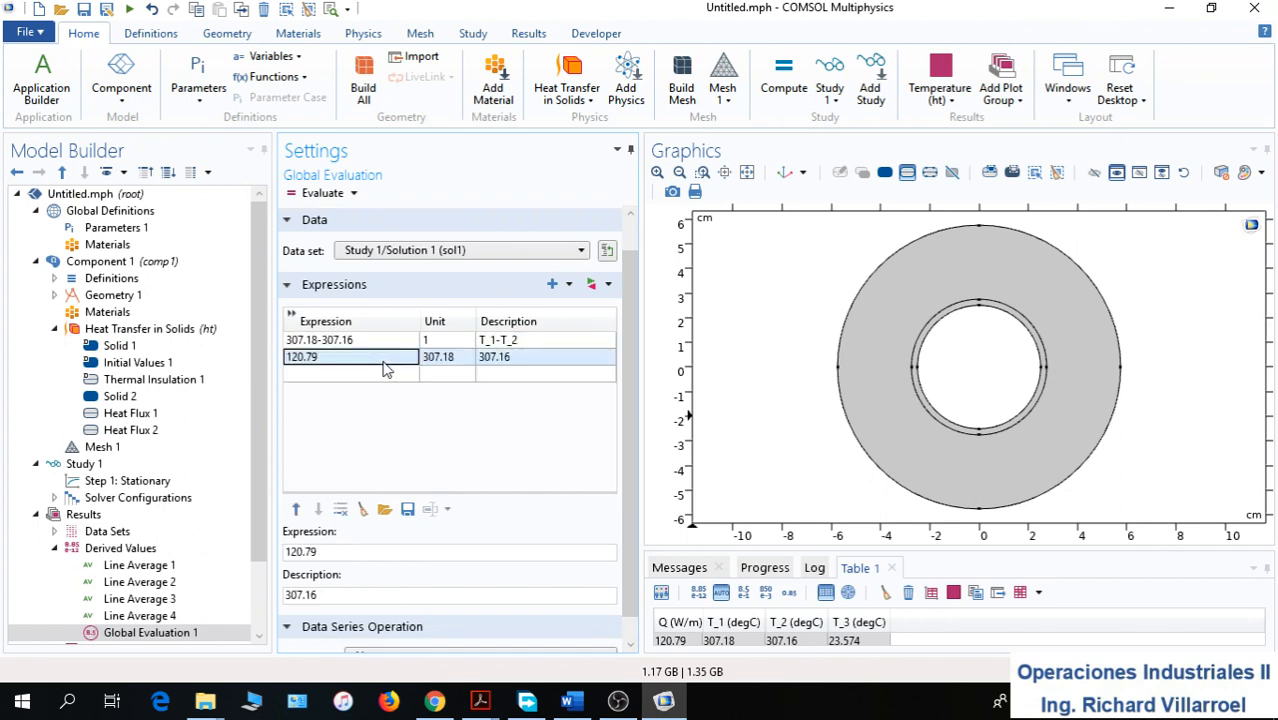
click(521, 367)
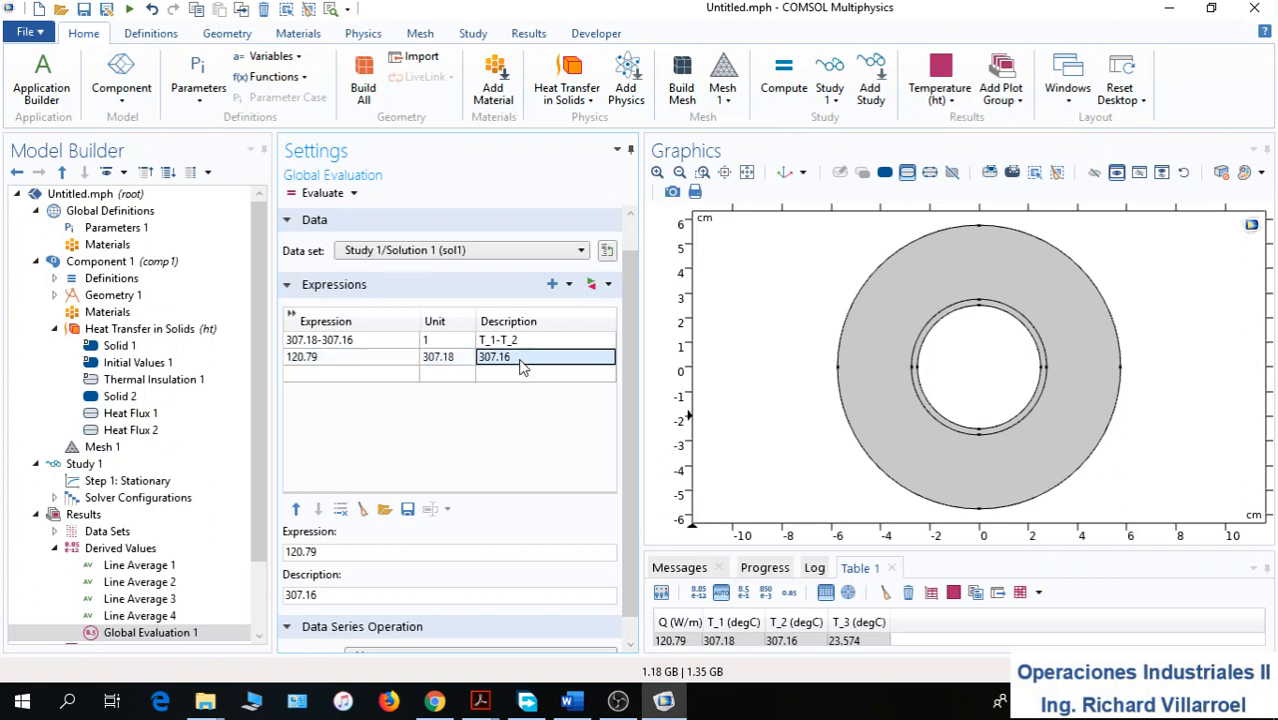
text(T)
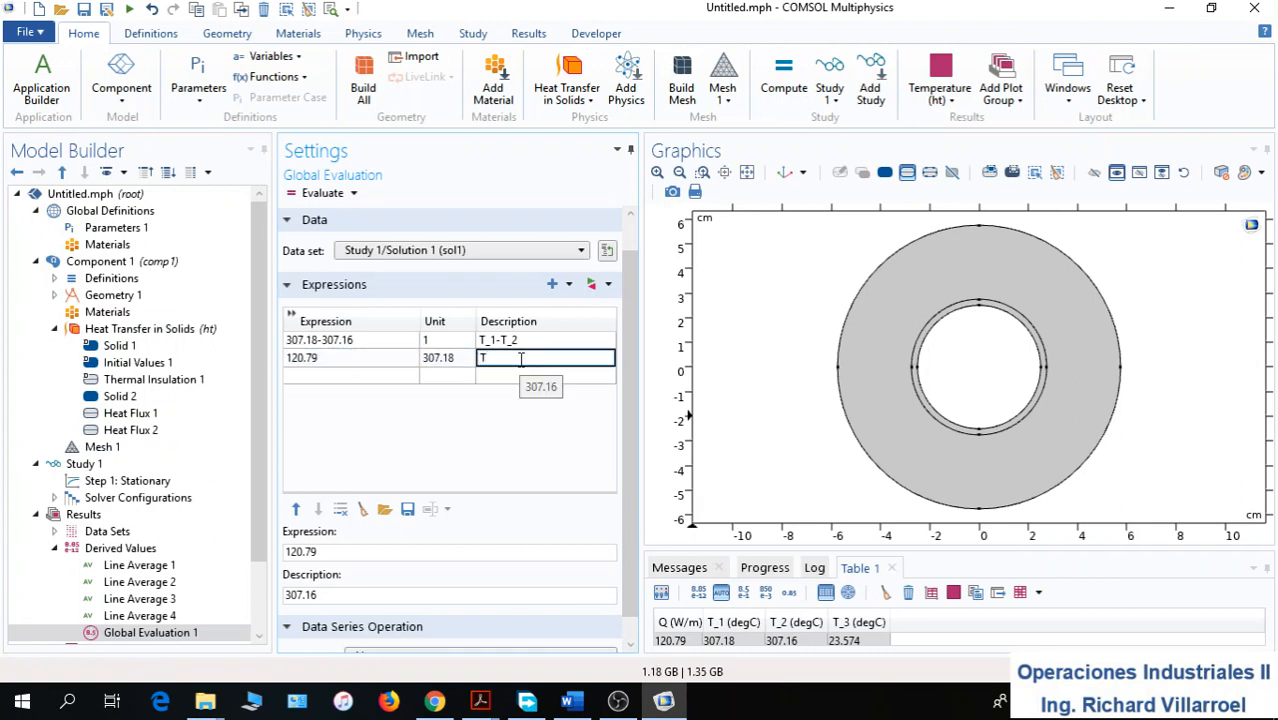
text(_2-T_3)
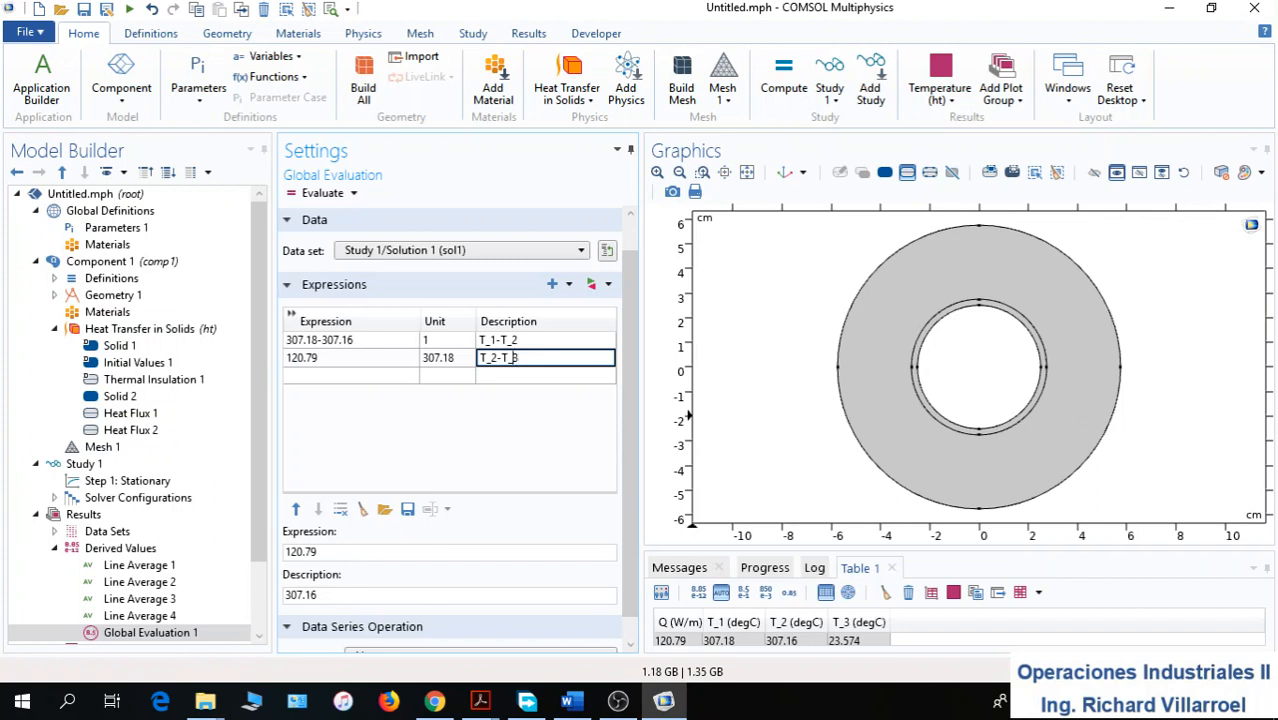
Clear the pasted unit and expression values from the T_2-T_3 row, keeping its description
click(452, 358)
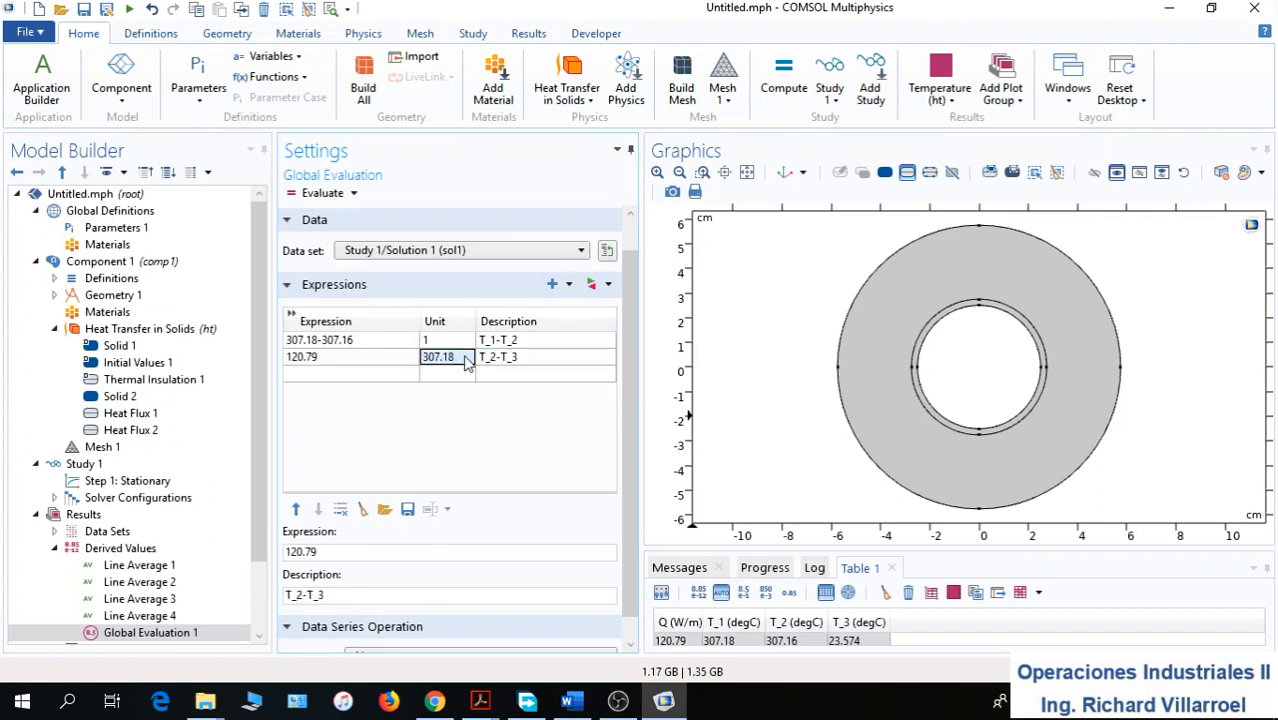
click(460, 358)
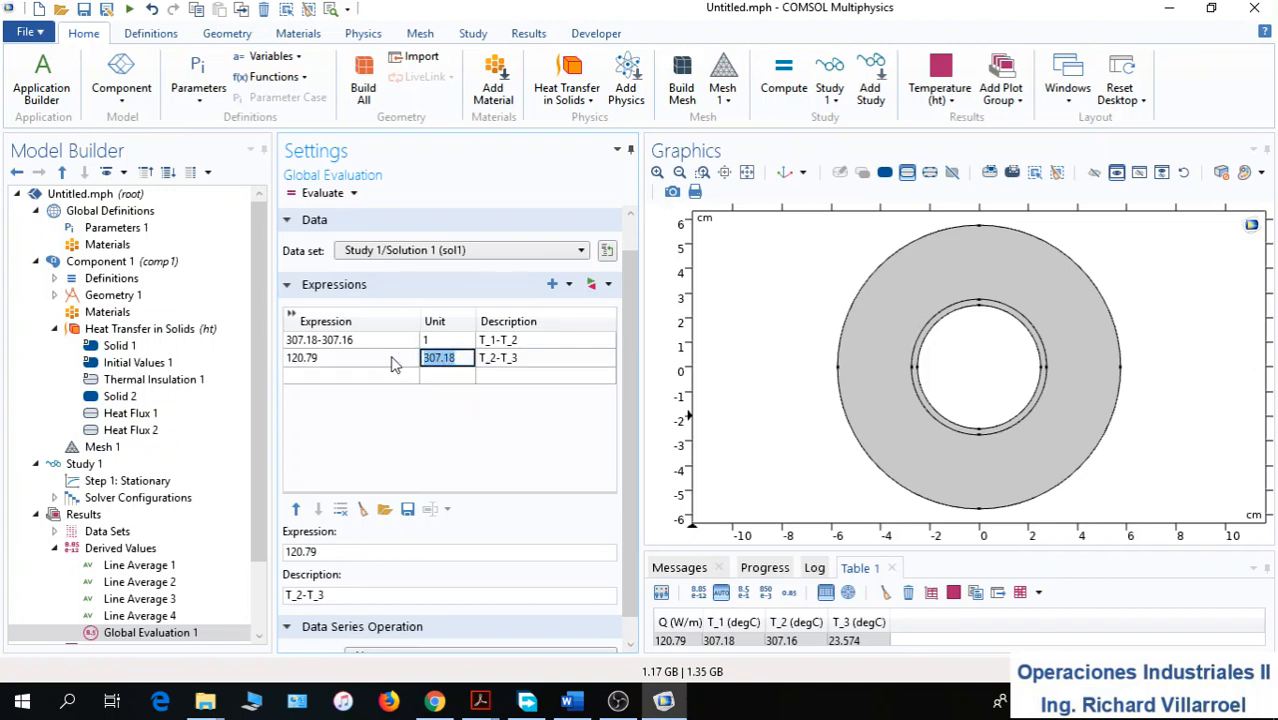
key(BackSpace)
click(352, 362)
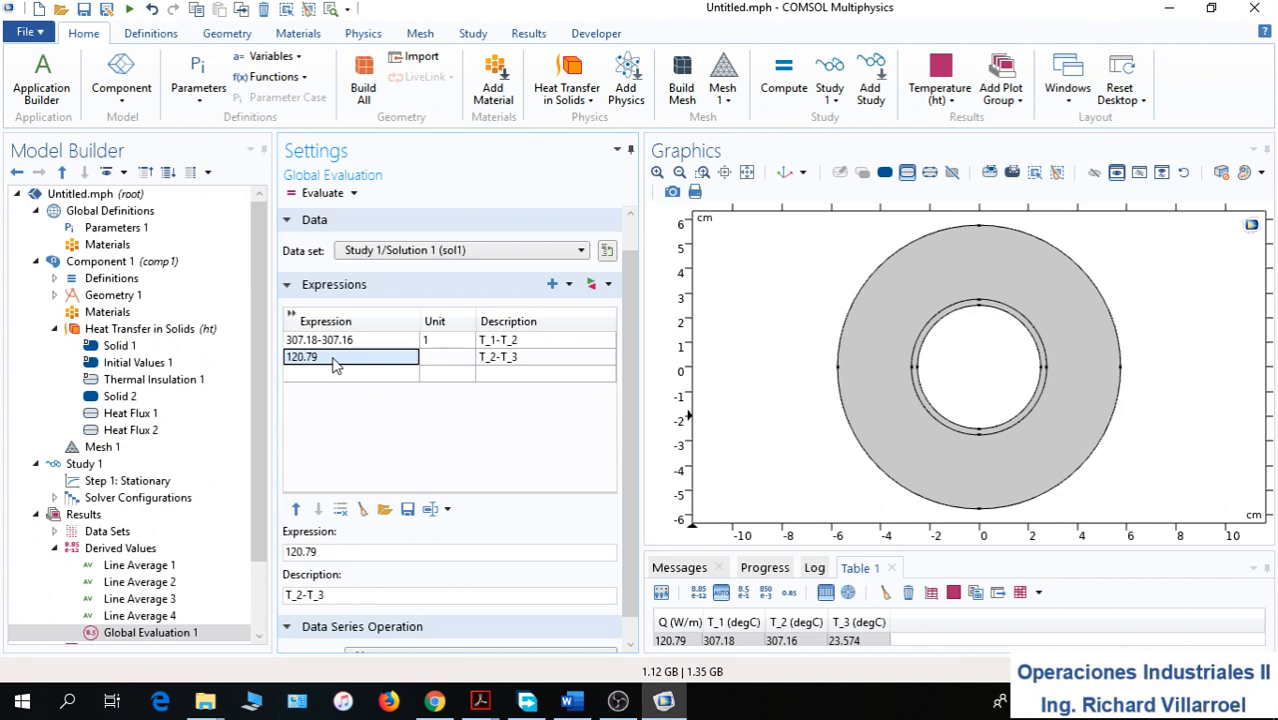
click(325, 368)
key(BackSpace)
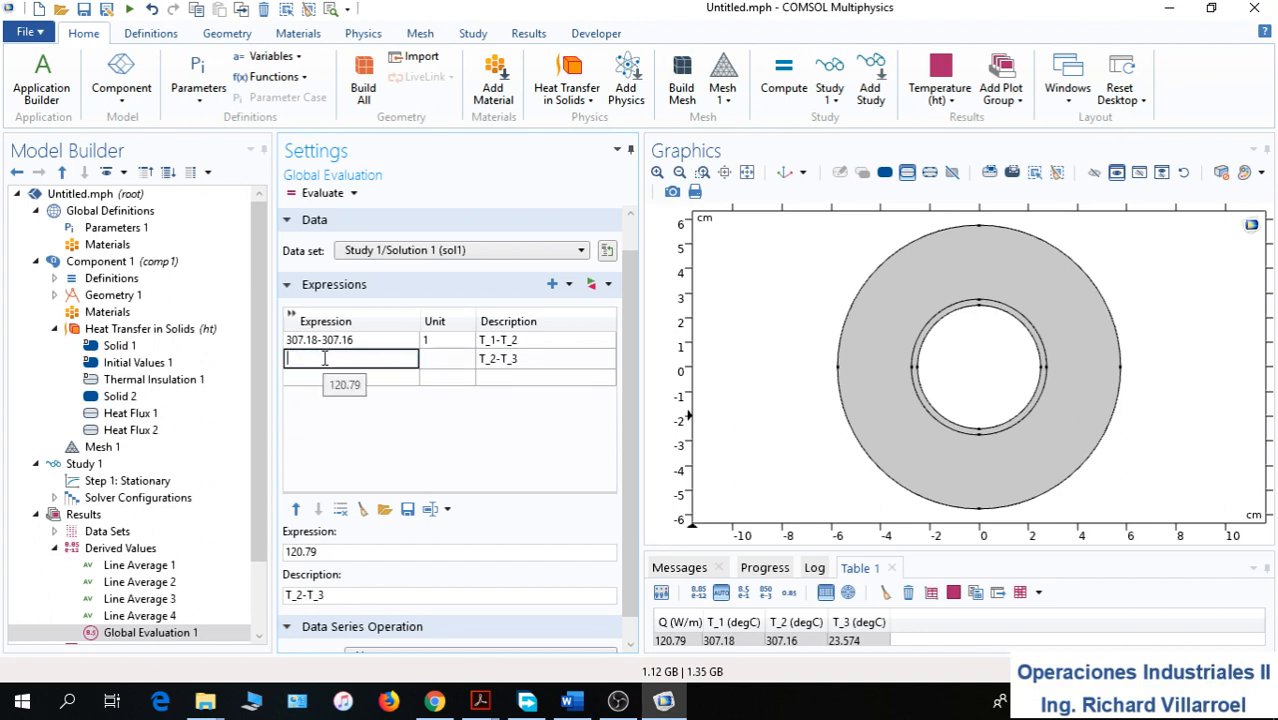
Paste the copied table values as the T_2-T_3 row's expression and reduce them to 307.16-23.574
click(332, 551)
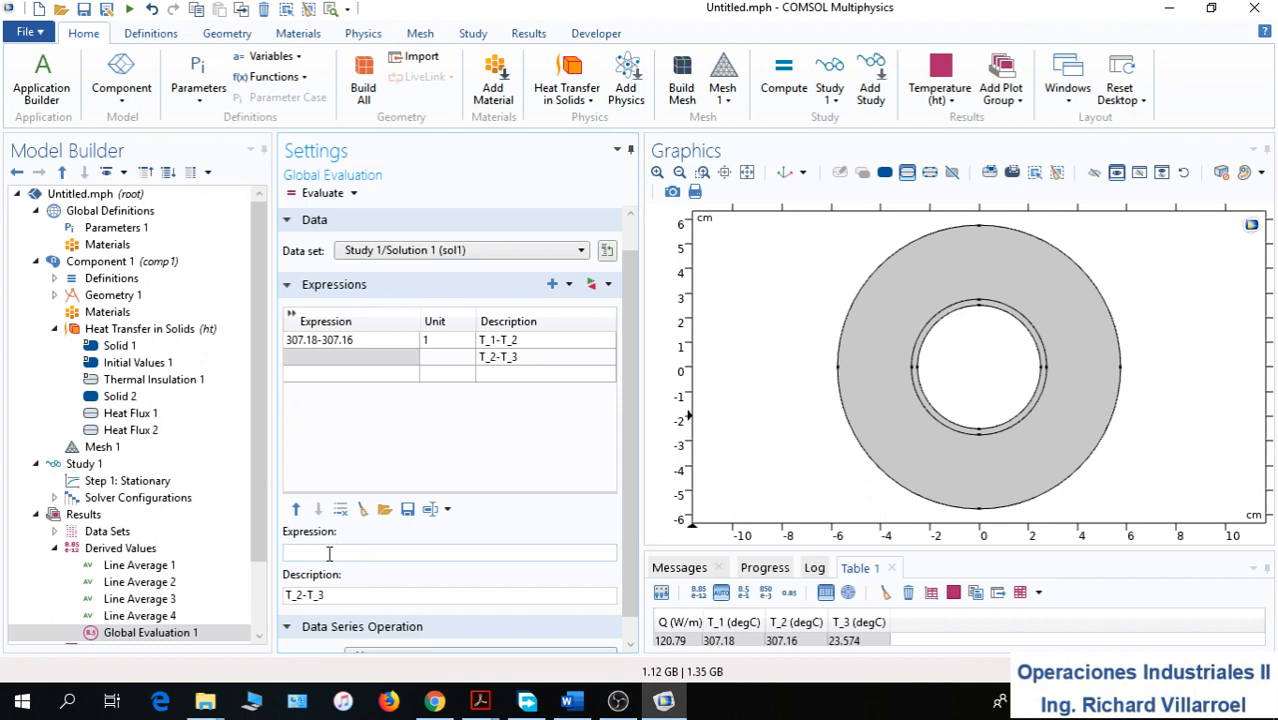
right_click(329, 553)
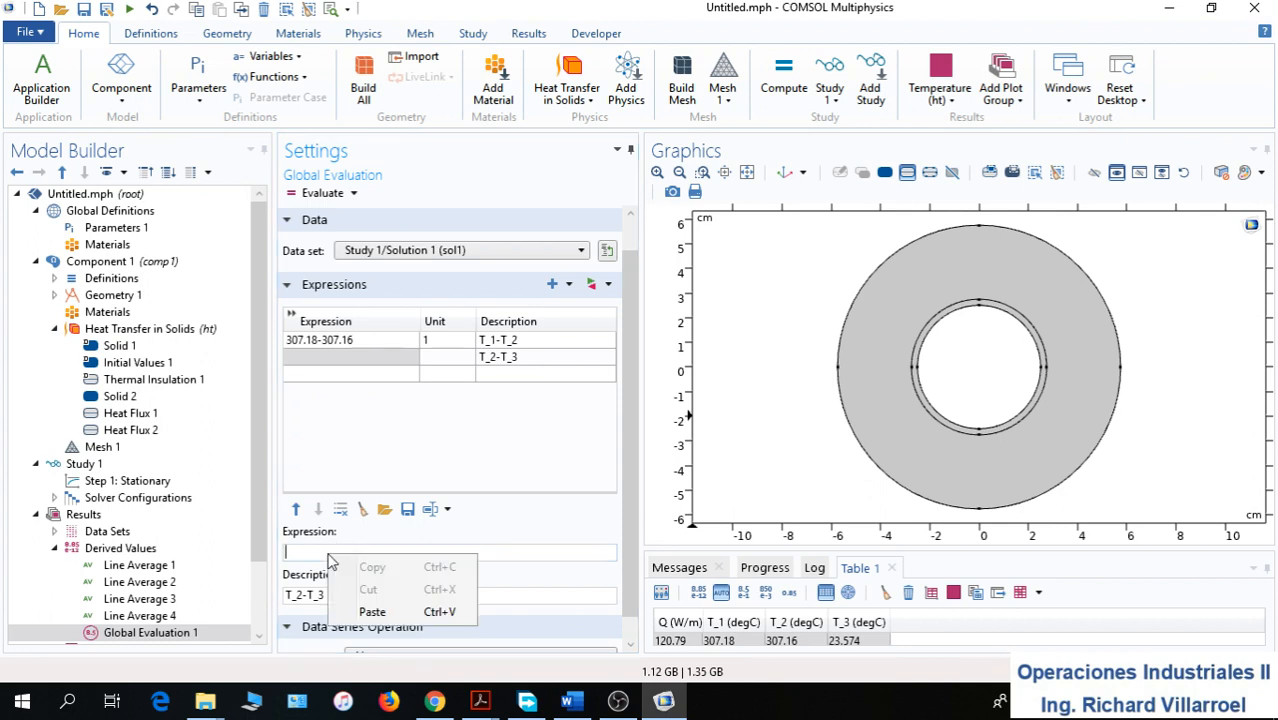
click(376, 612)
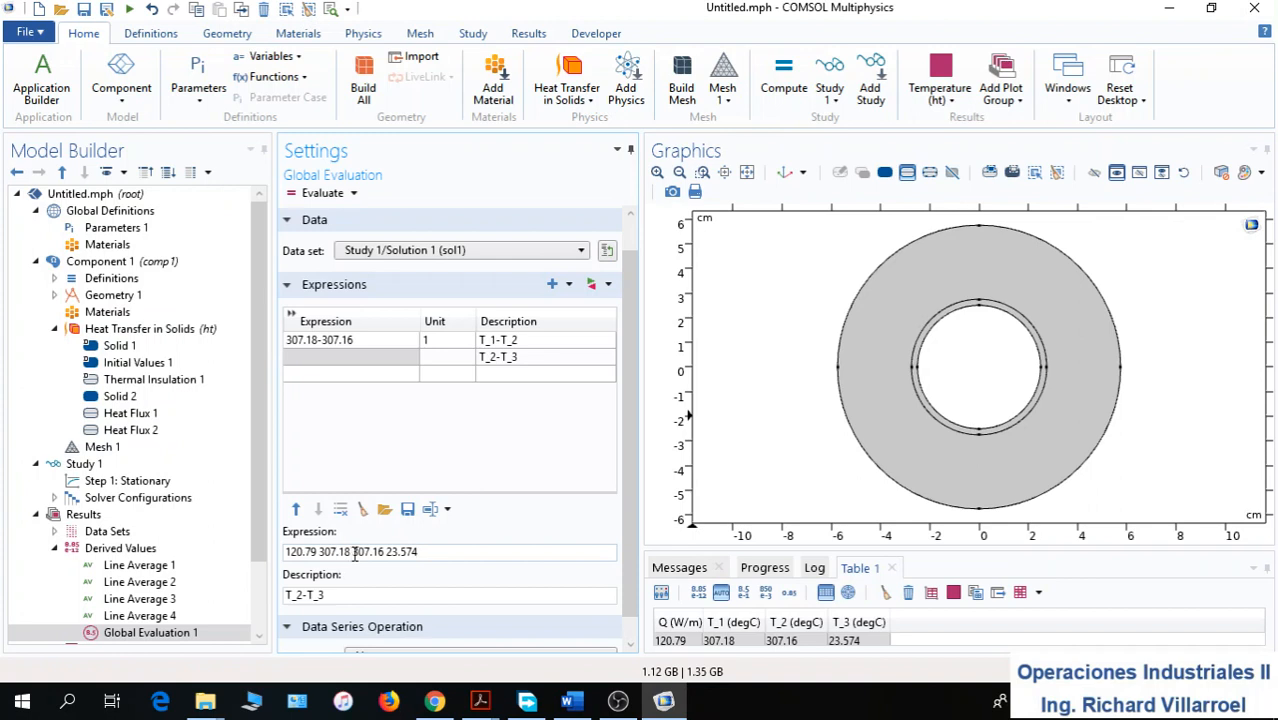
drag(354, 551, 287, 555)
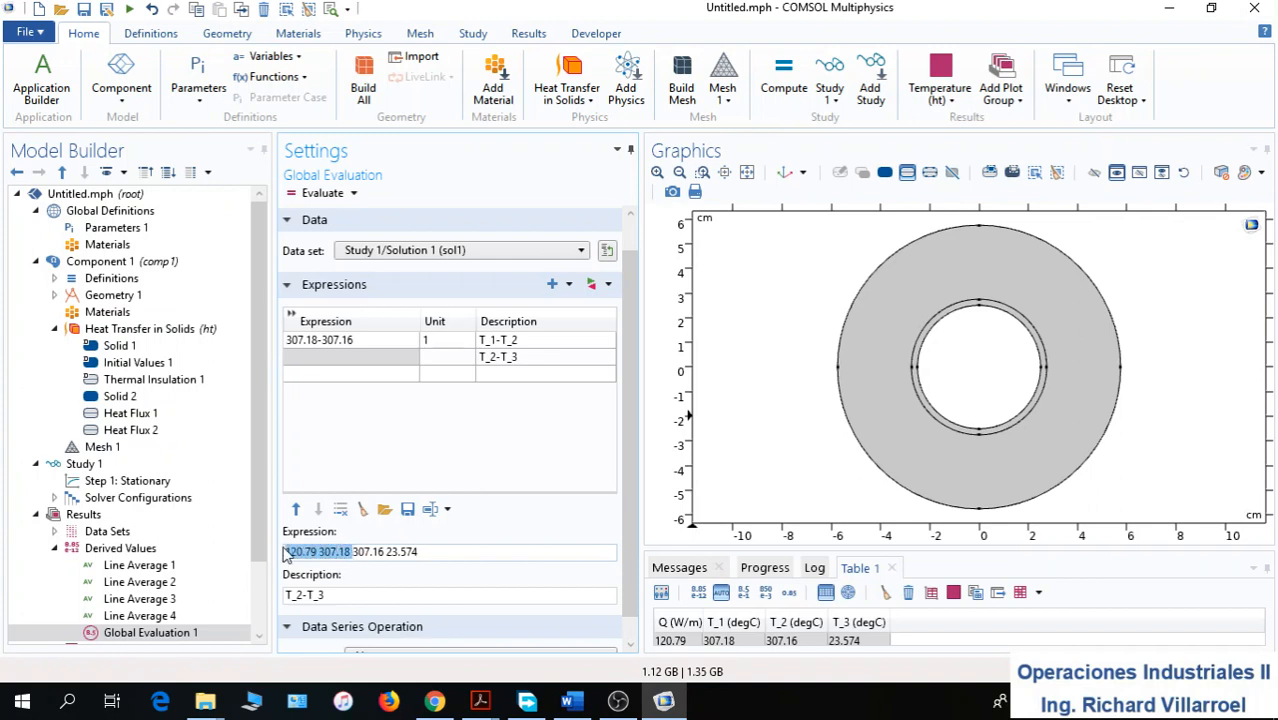
key(BackSpace)
click(319, 551)
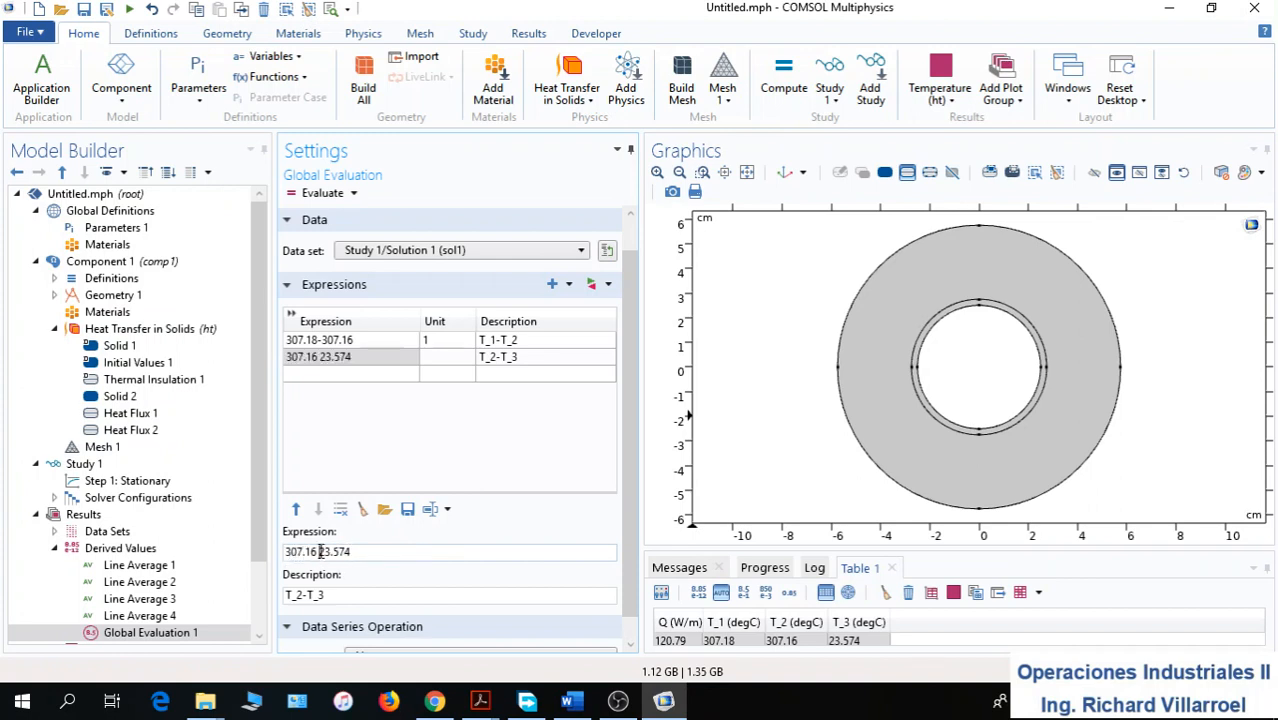
text(-)
key(Delete)
Set the T_2-T_3 row's unit to 1 and evaluate Global Evaluation 1 into the existing Table 1
click(434, 357)
text(1)
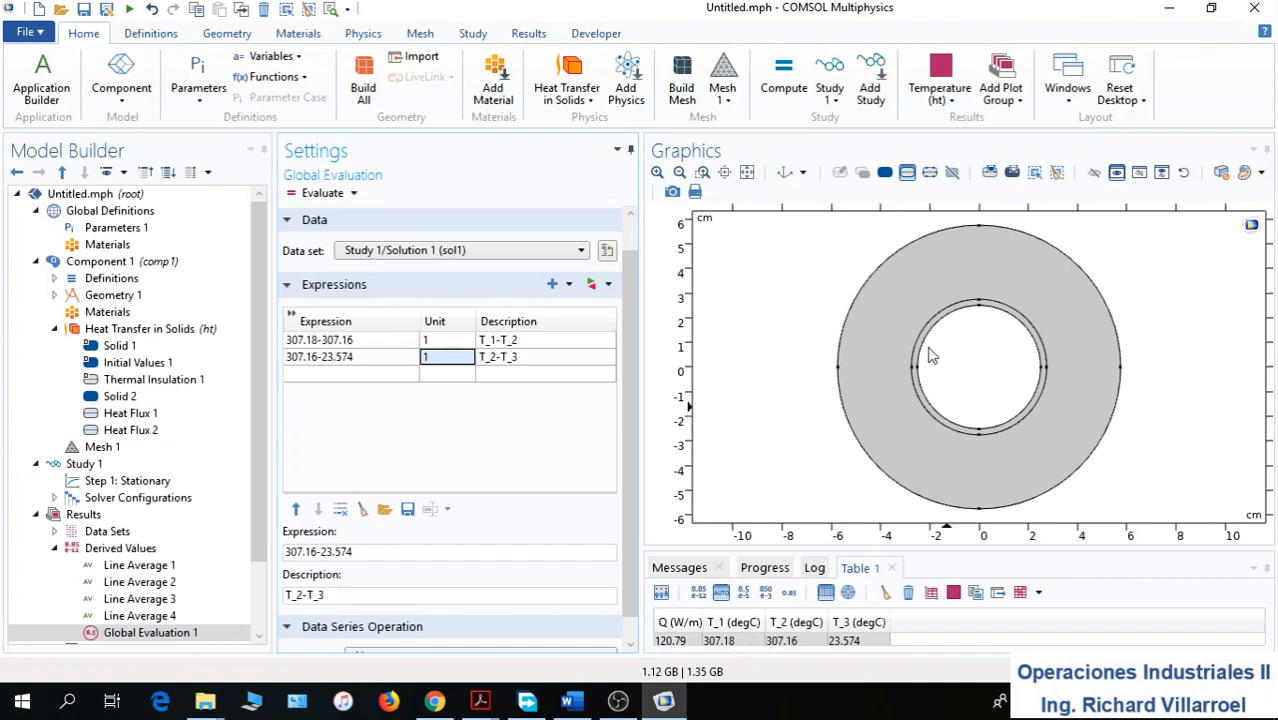
click(357, 193)
click(378, 242)
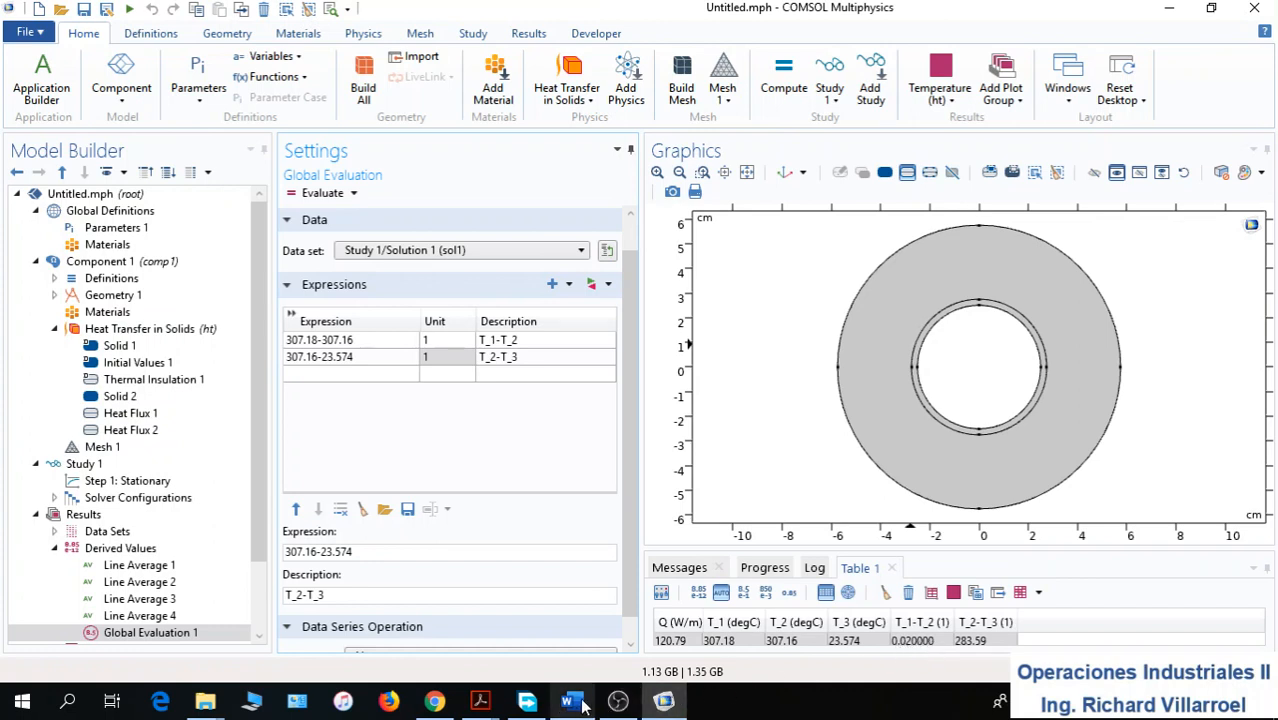
Check the pipe and insulation temperature drops of example 3-8 in the Cengel PDF in Adobe Acrobat, returning to COMSOL
mouse_move(481, 700)
click(580, 640)
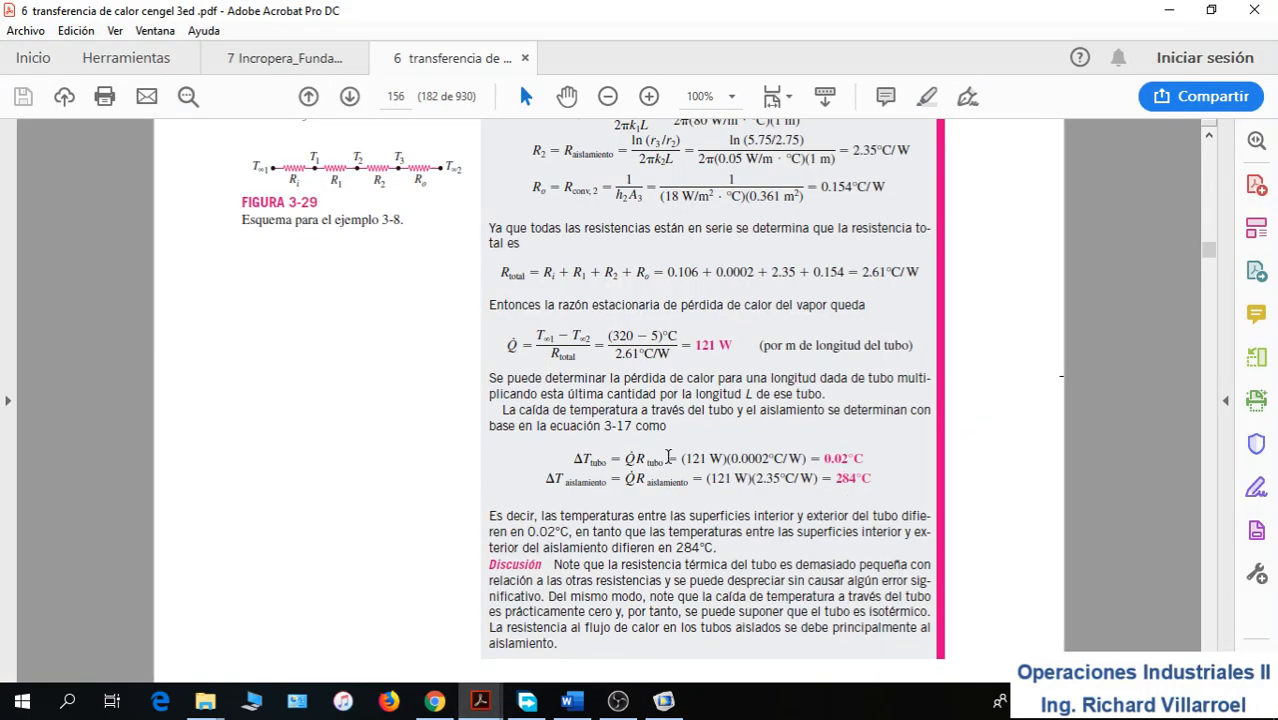
click(664, 700)
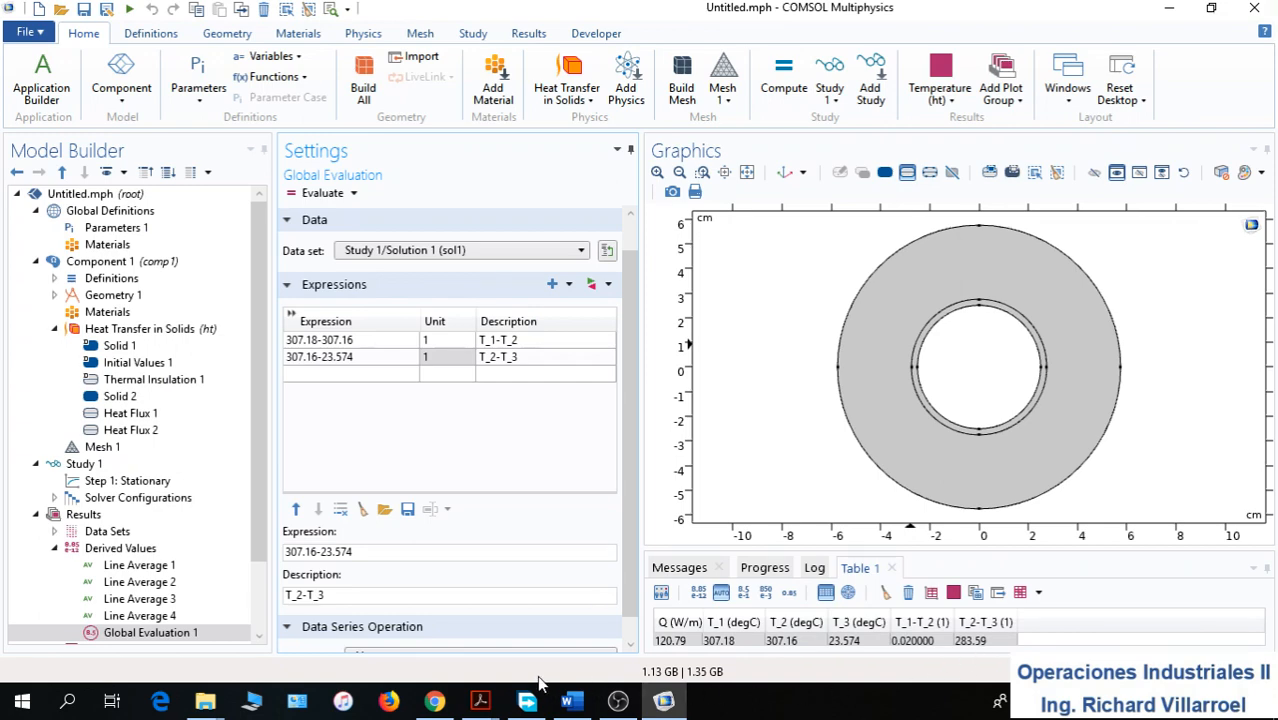
Review the thermal resistances, heat loss and temperature drops of example 3-8 in the Cengel PDF in Adobe Acrobat, returning to COMSOL
mouse_move(490, 697)
click(588, 632)
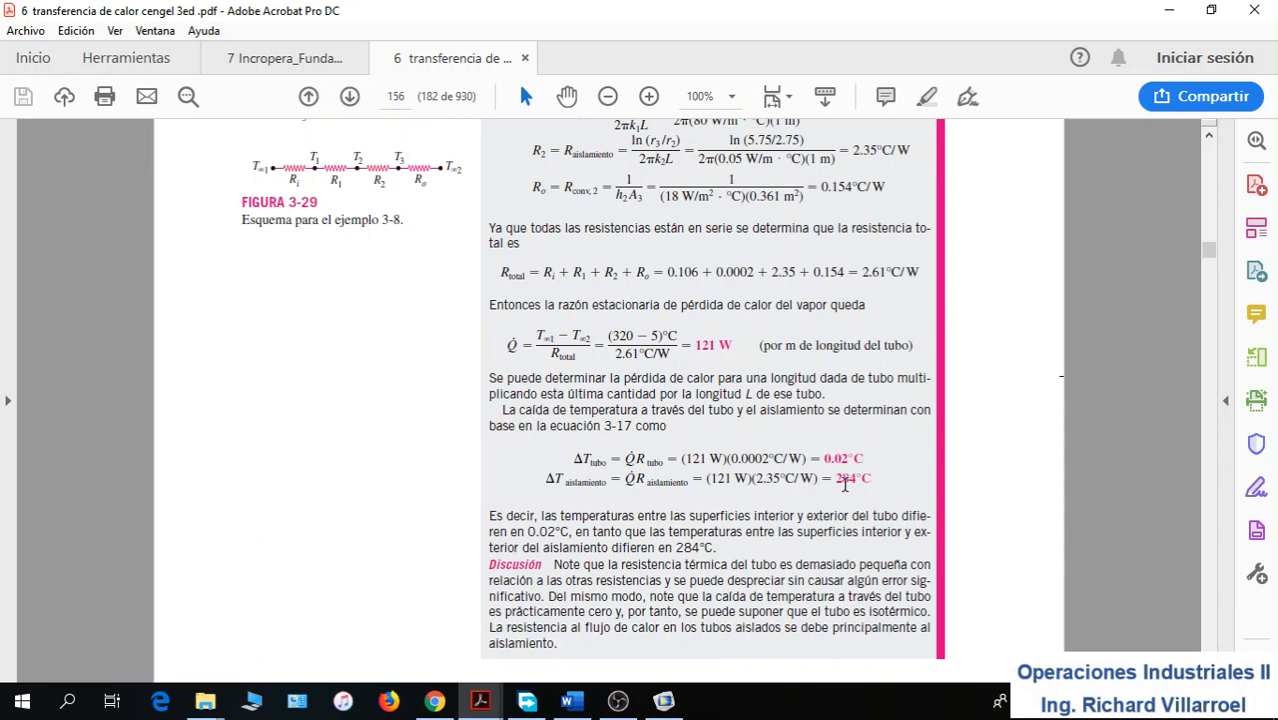
scroll(845, 483, up, 3)
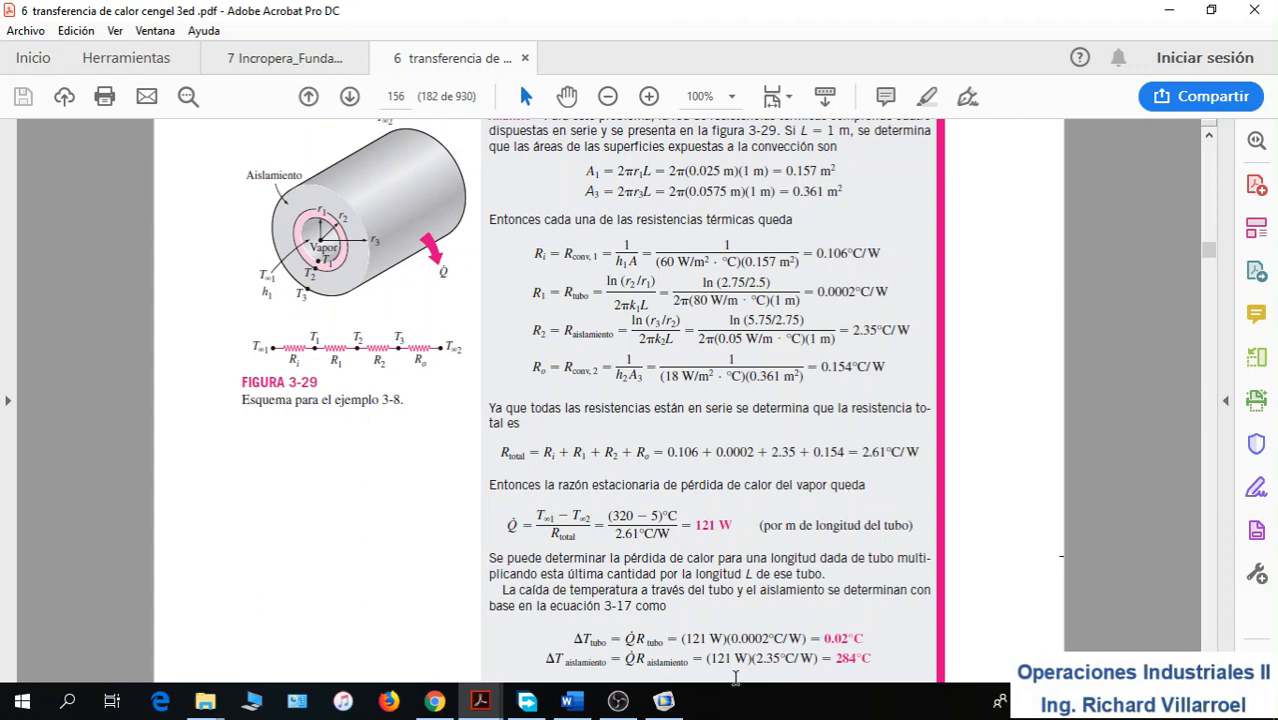
click(664, 700)
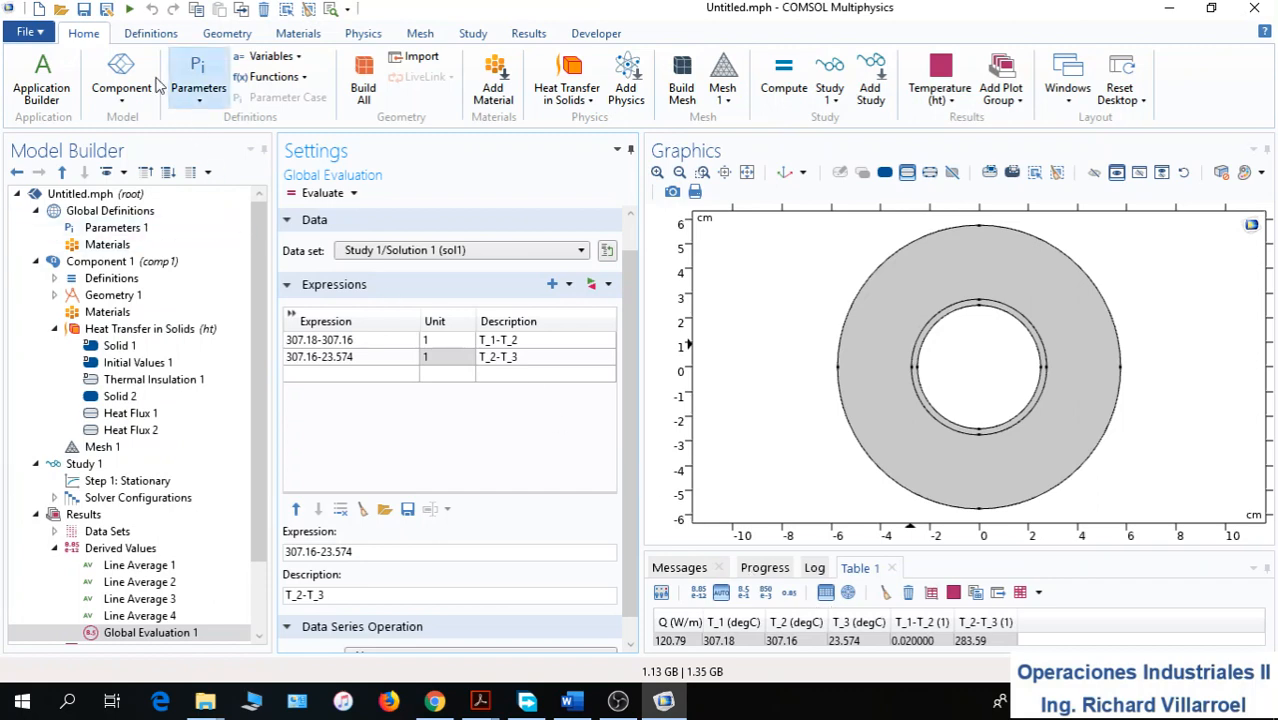
Open shell_and_tube_heat_exchanger_geom_sequence.mph from the desktop, discarding the changes to Untitled.mph
click(60, 9)
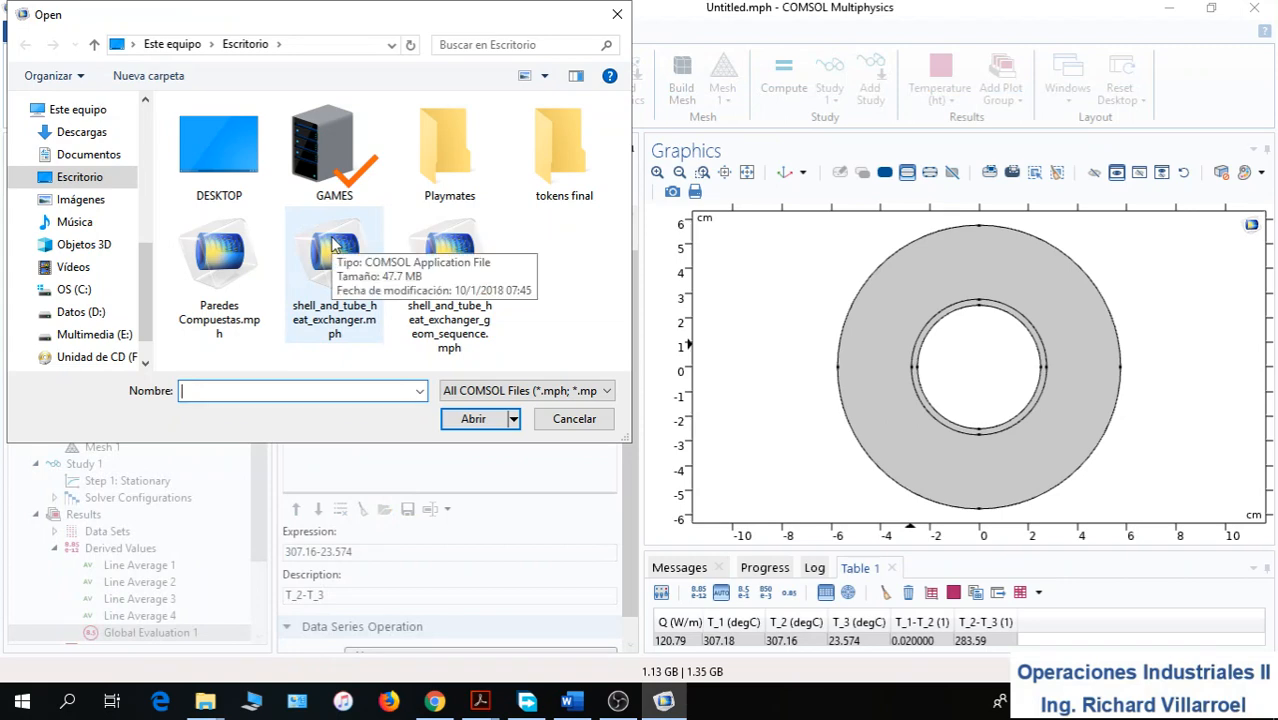
click(461, 270)
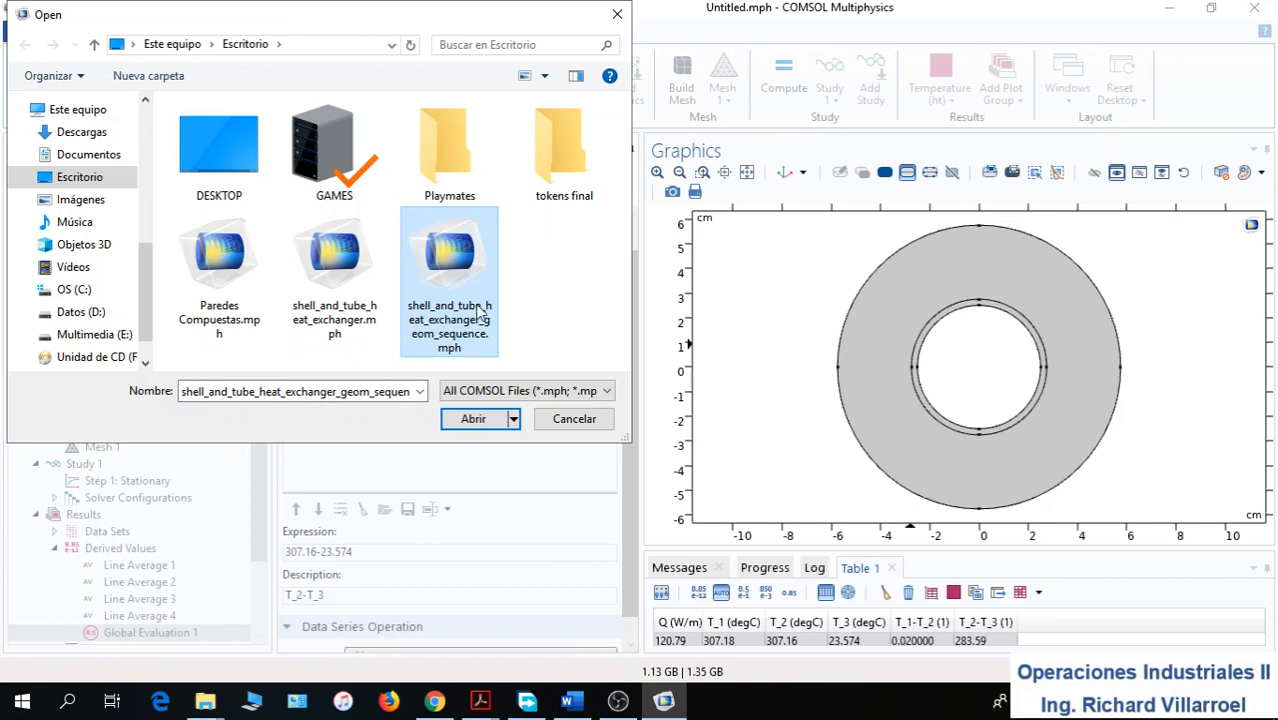
click(478, 426)
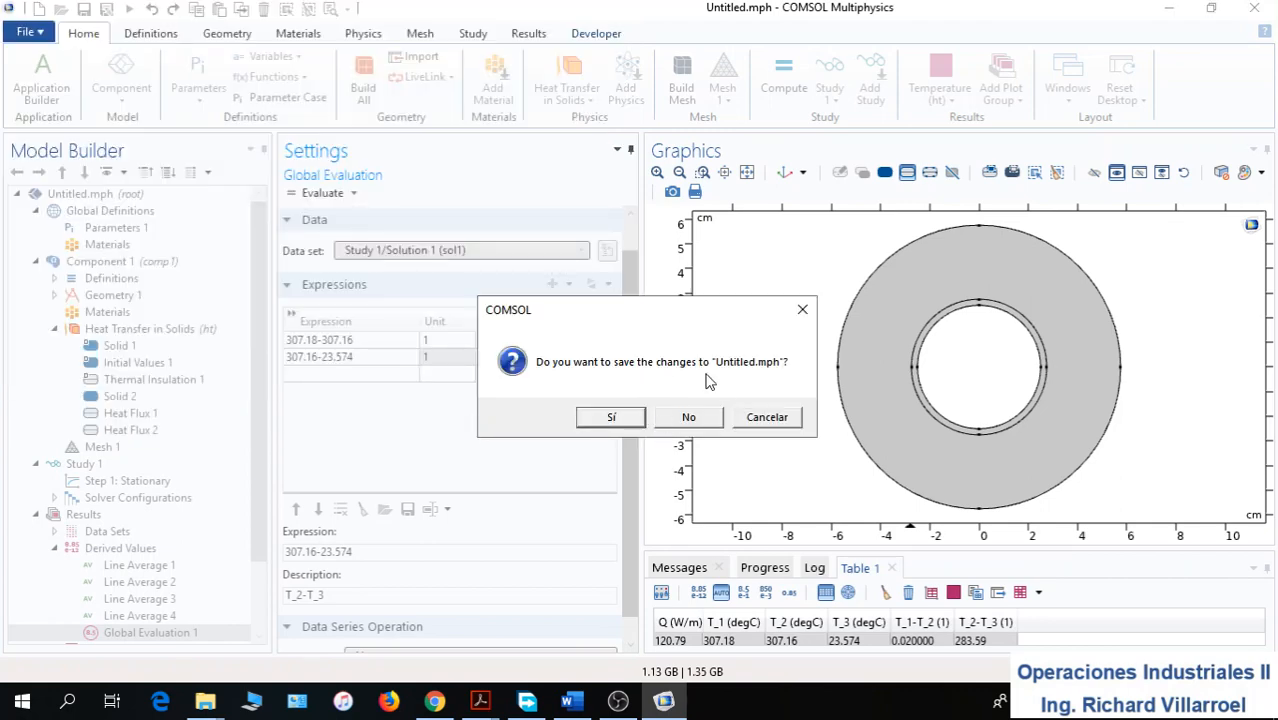
click(697, 419)
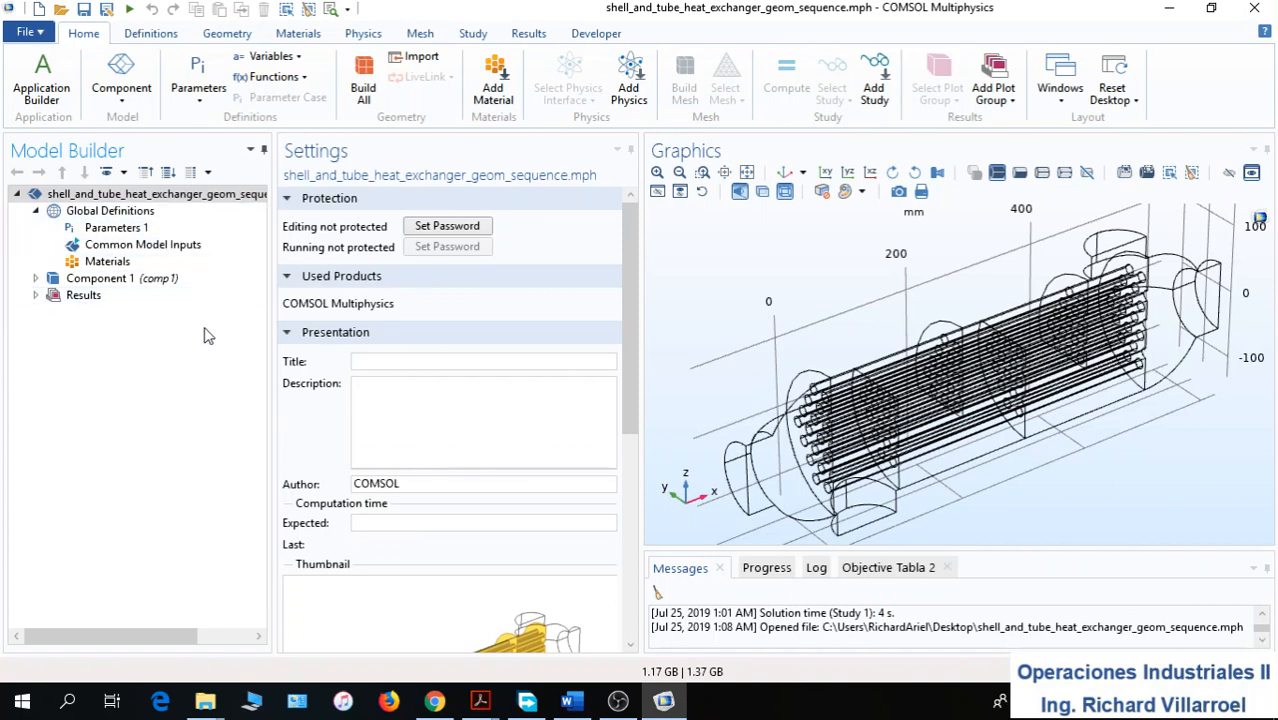
Browse the built-in materials and add Air to Component 1
click(108, 262)
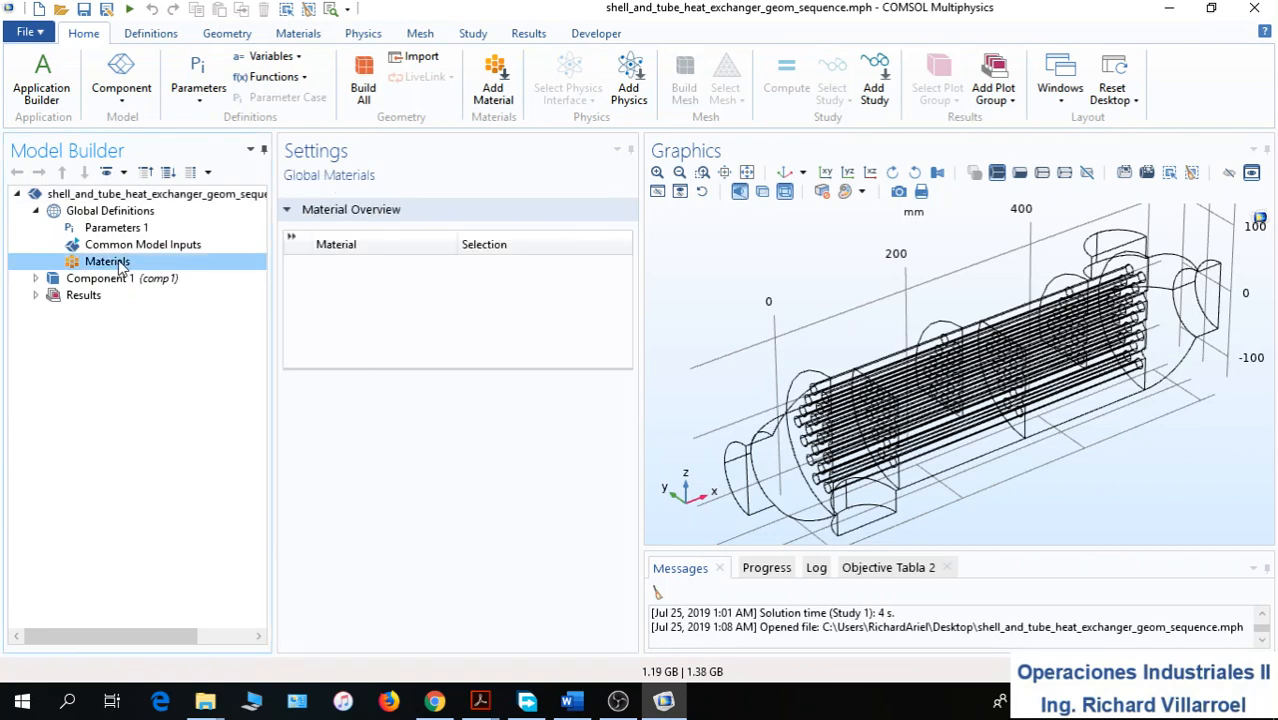
right_click(121, 264)
click(186, 295)
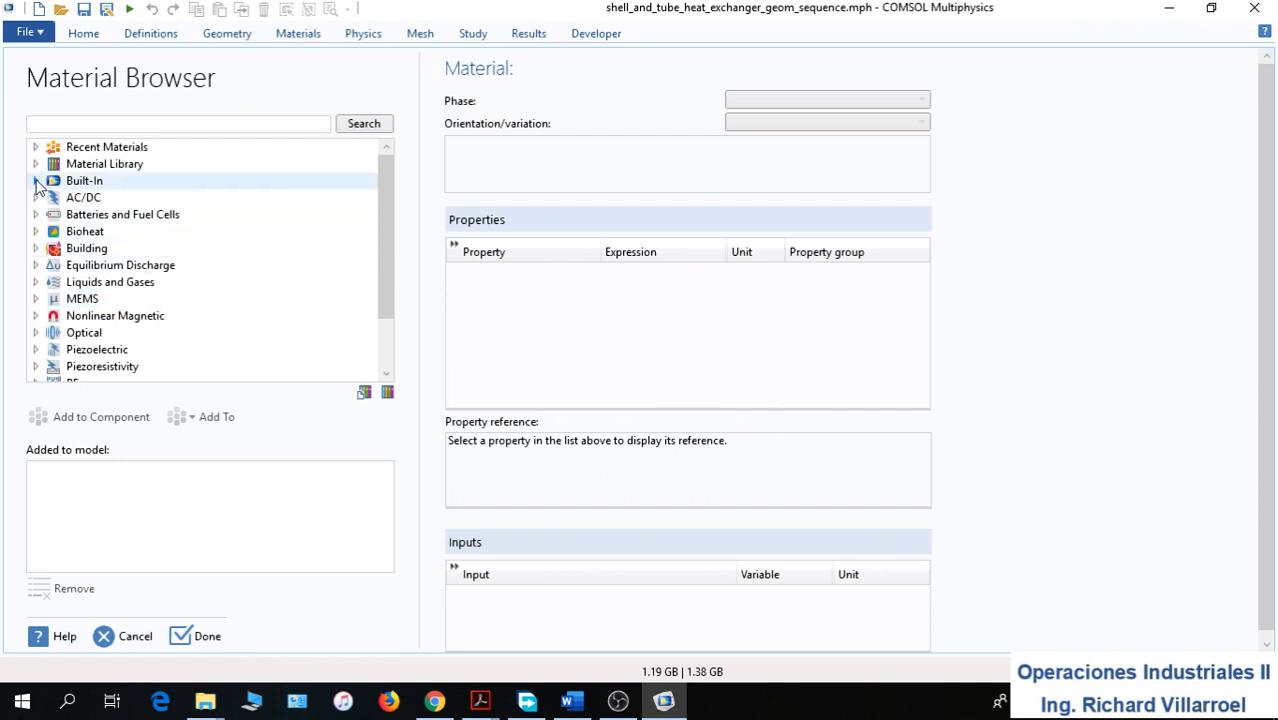
click(36, 181)
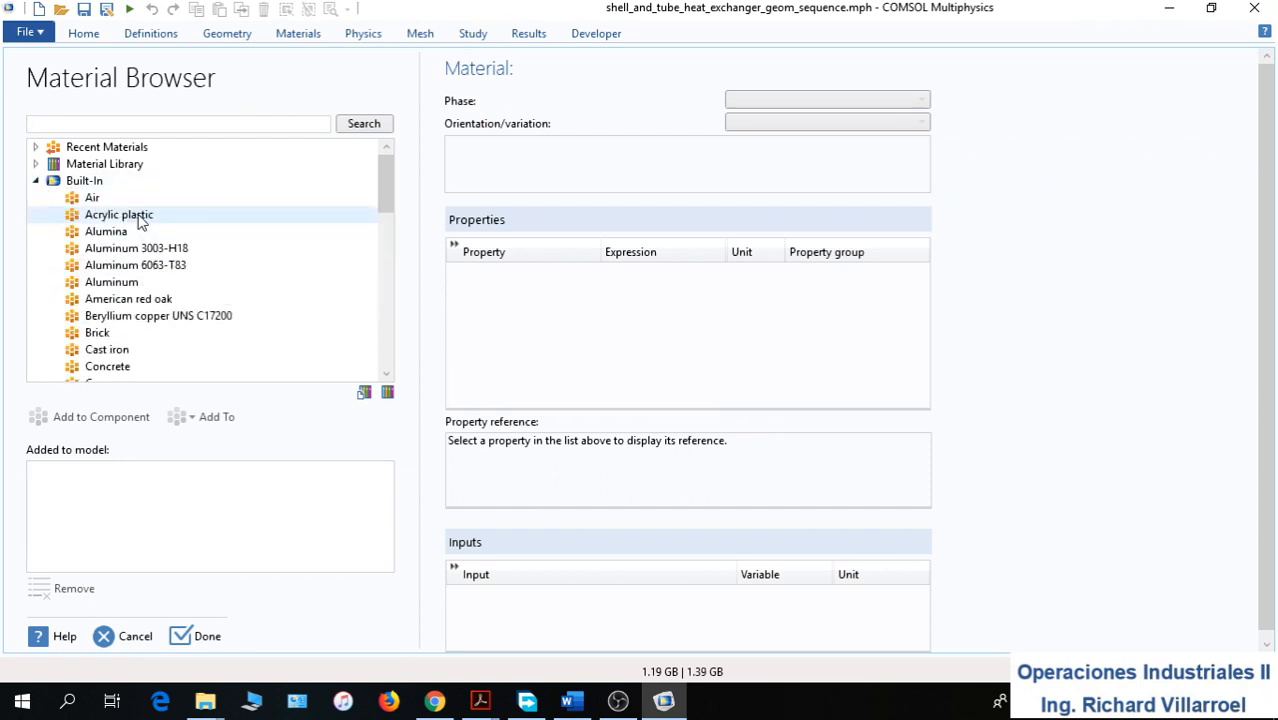
click(122, 202)
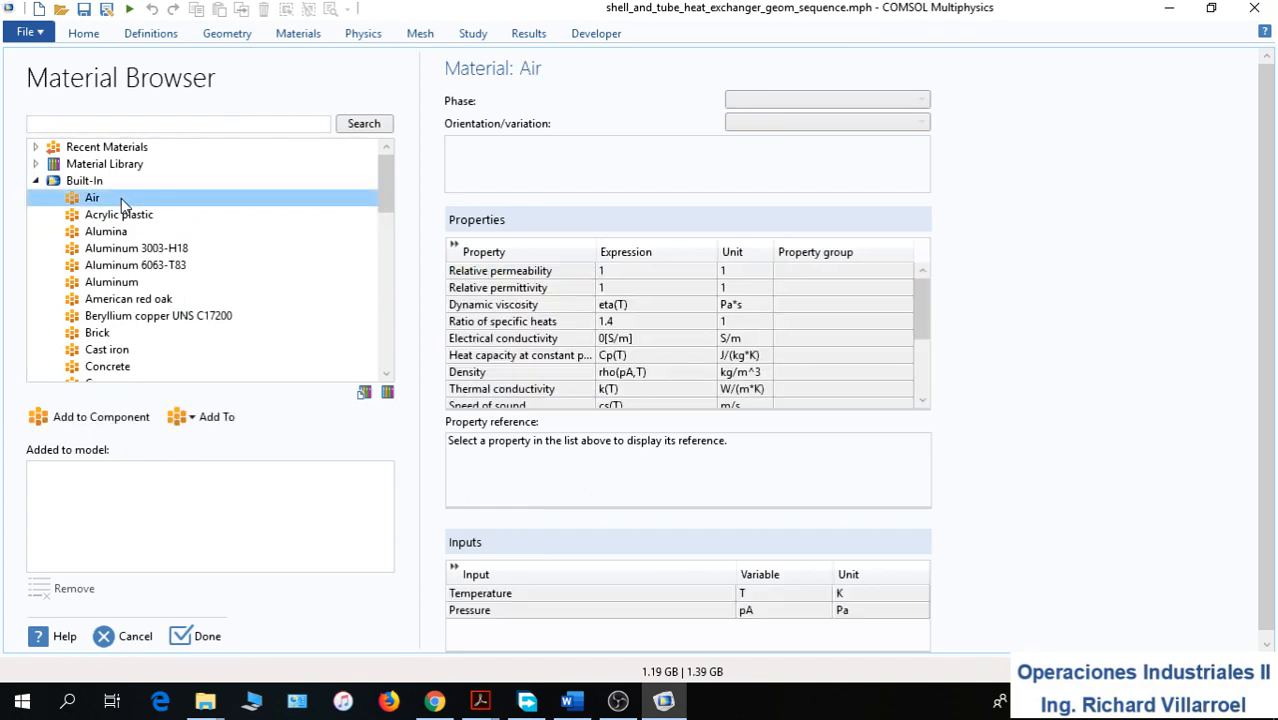
click(95, 416)
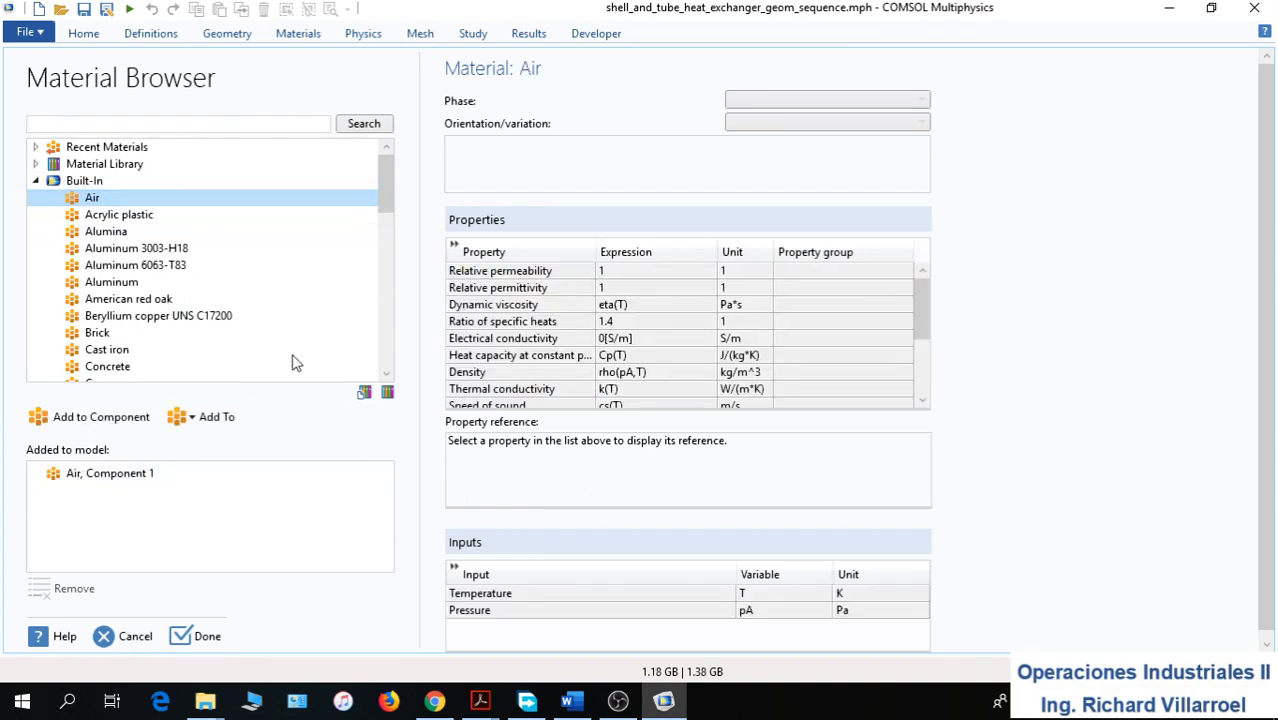
Add the built-in materials Water, liquid and Structural steel to Component 1 and finish the material selection
drag(380, 195, 392, 328)
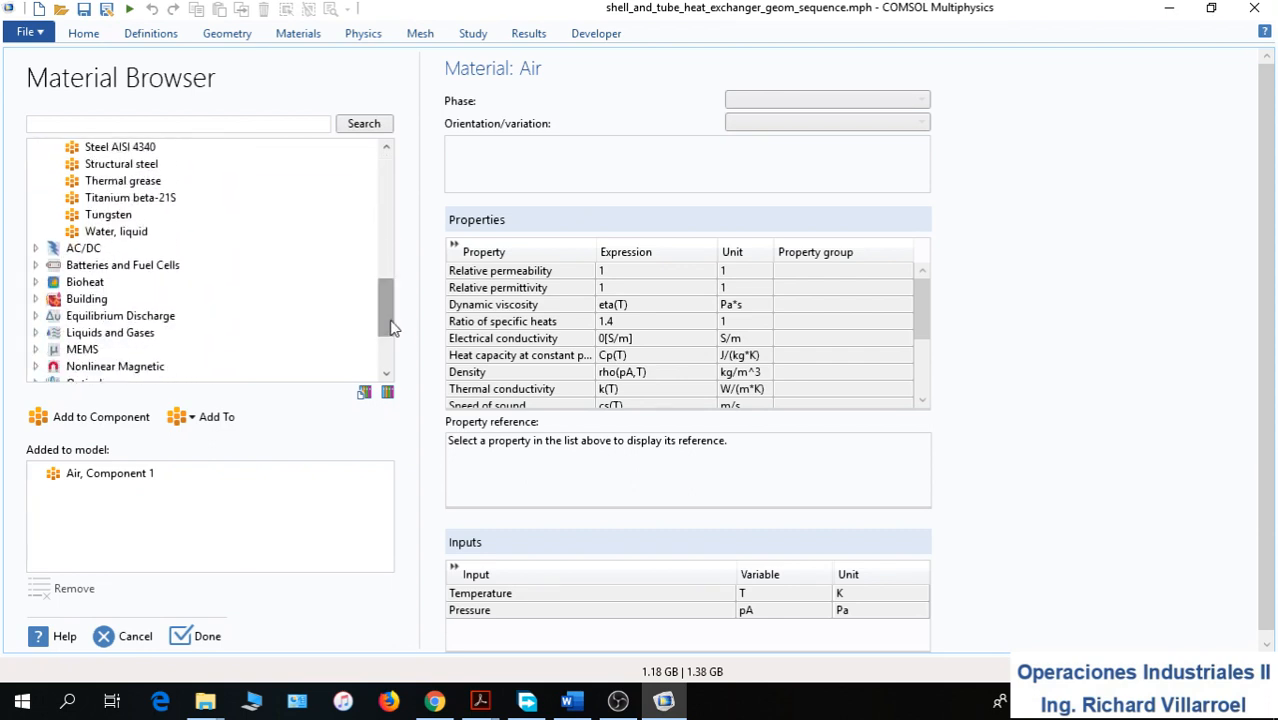
click(160, 236)
double_click(162, 238)
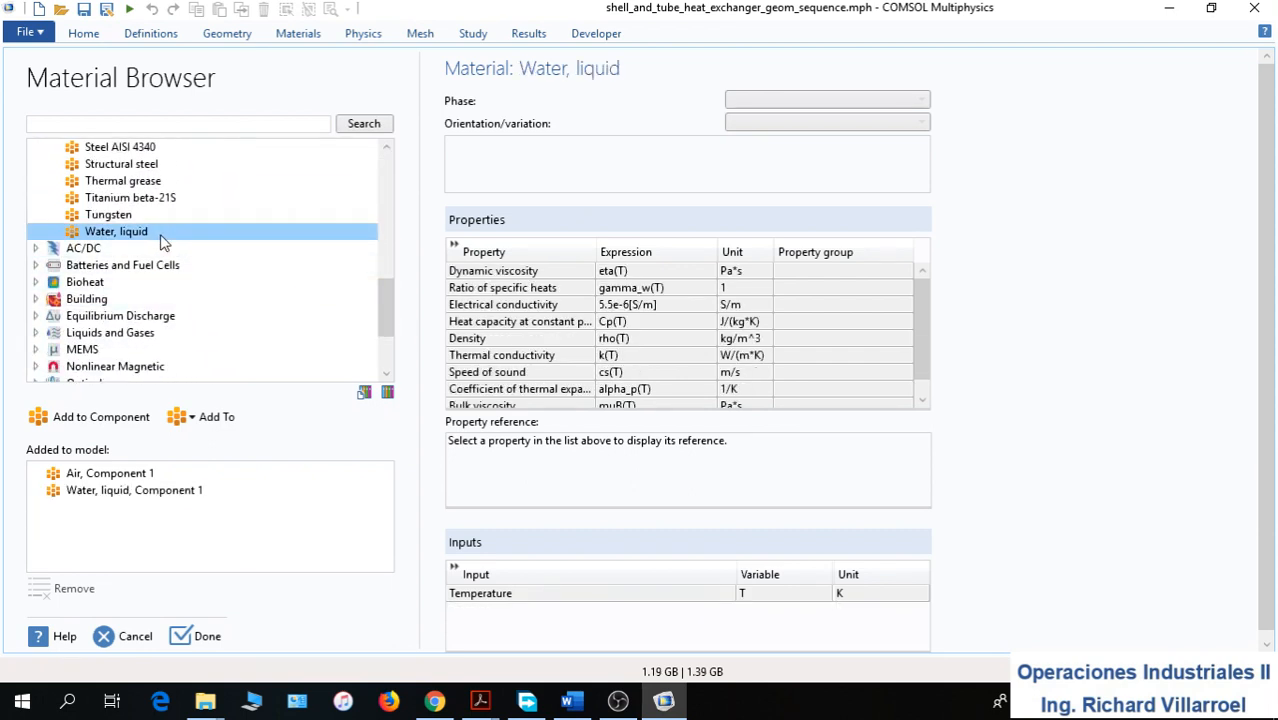
drag(388, 316, 389, 276)
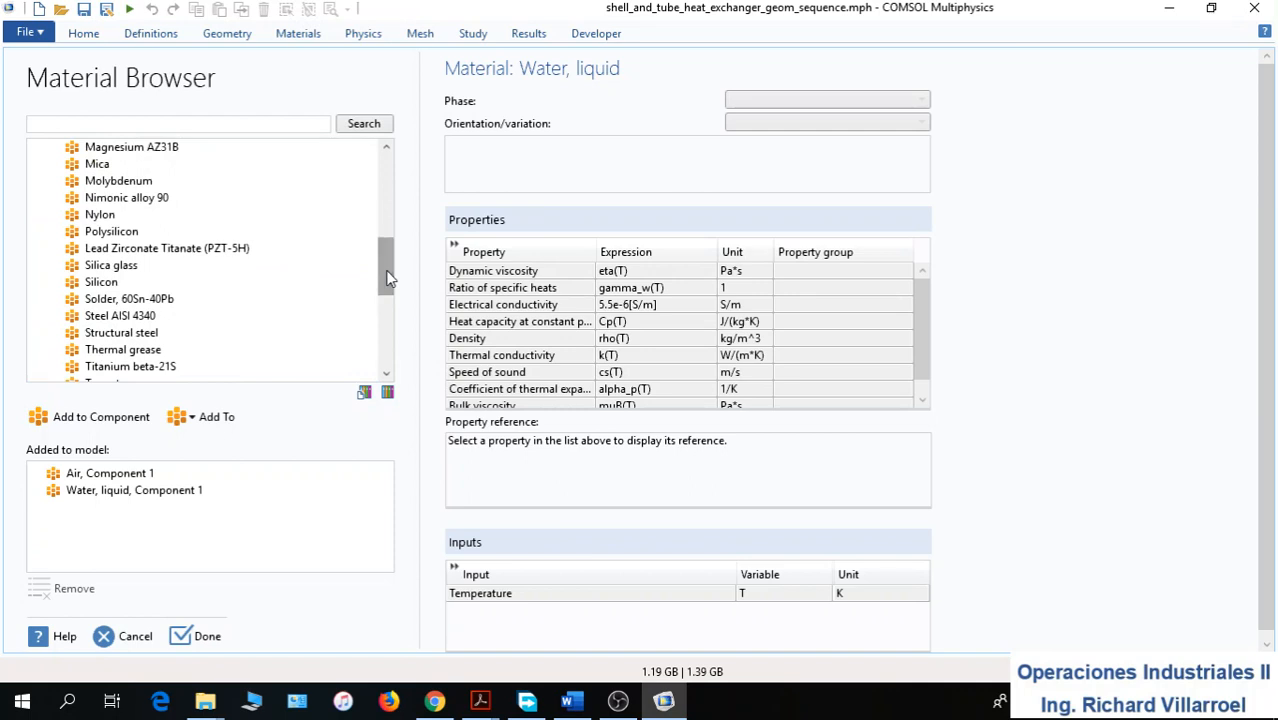
click(146, 334)
double_click(148, 336)
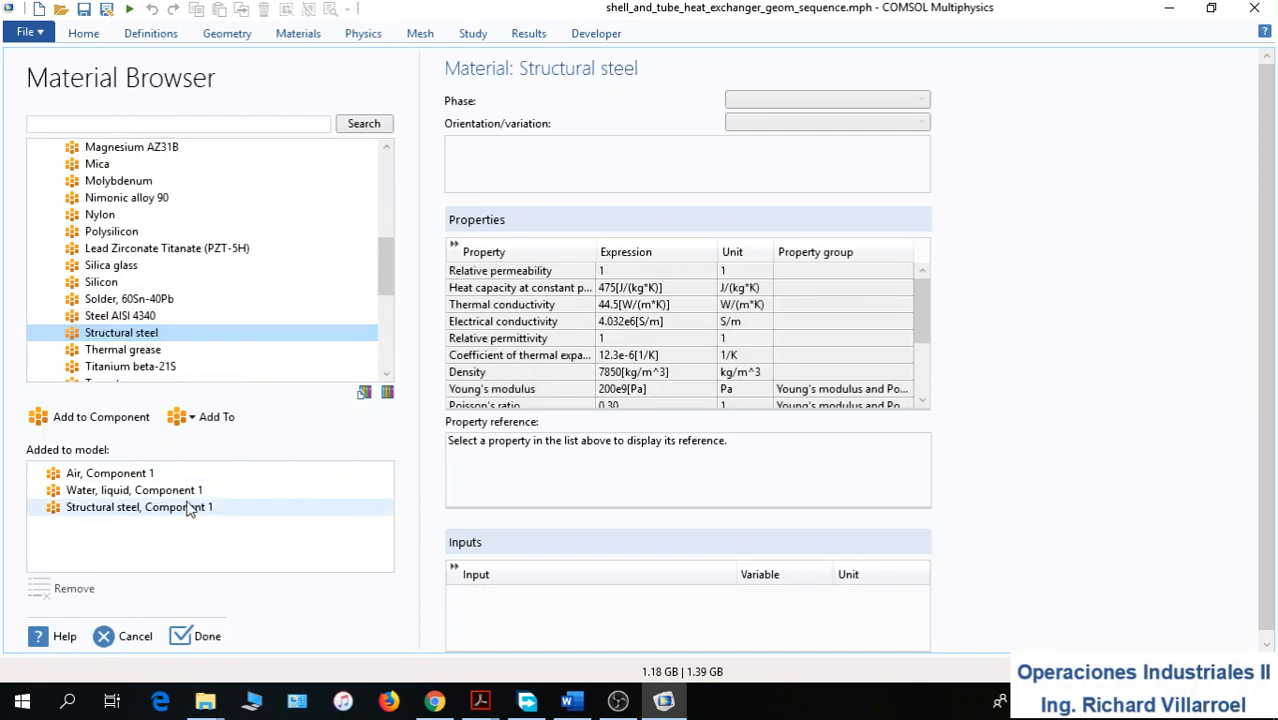
click(206, 636)
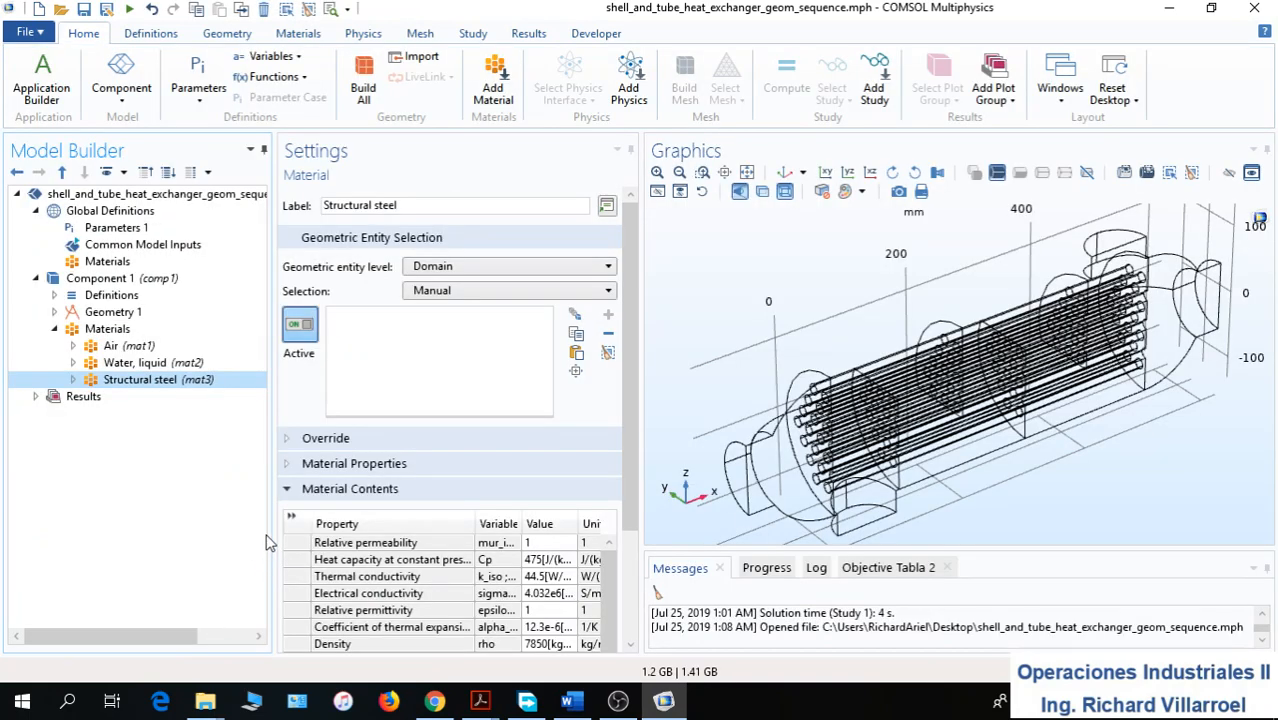
Assign the Water, liquid material to the Water Domain selection
click(159, 364)
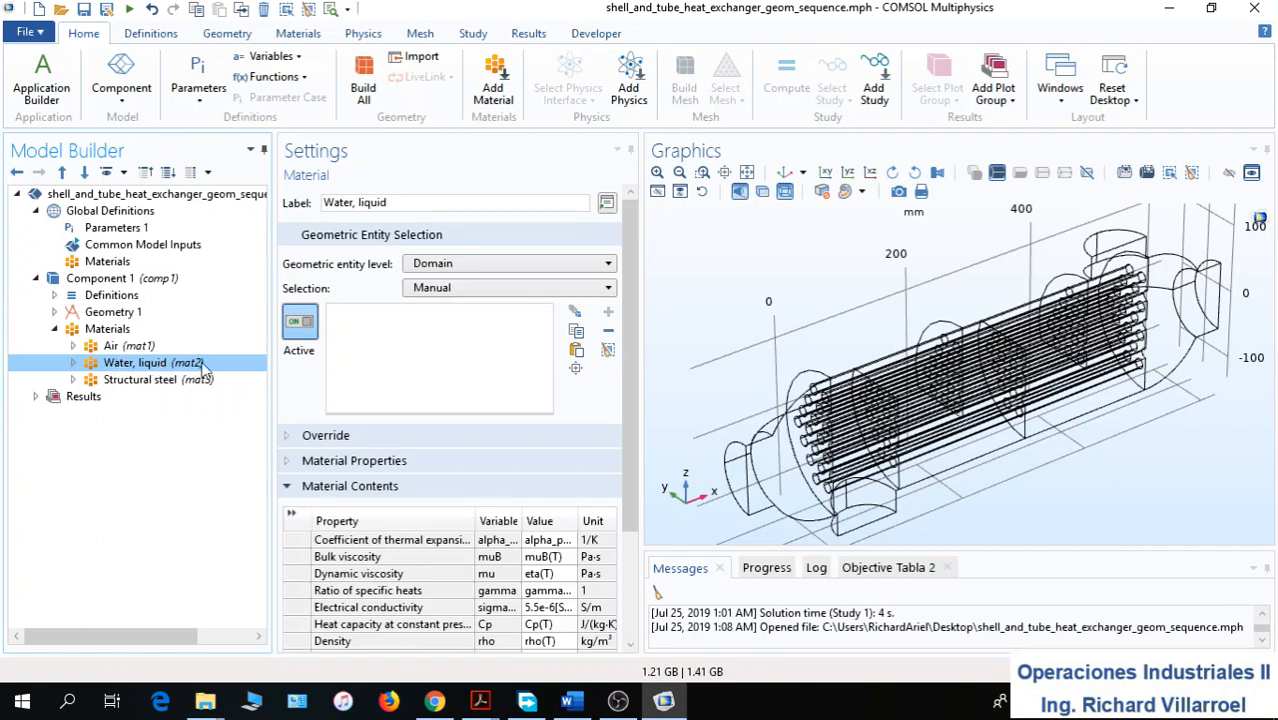
click(513, 289)
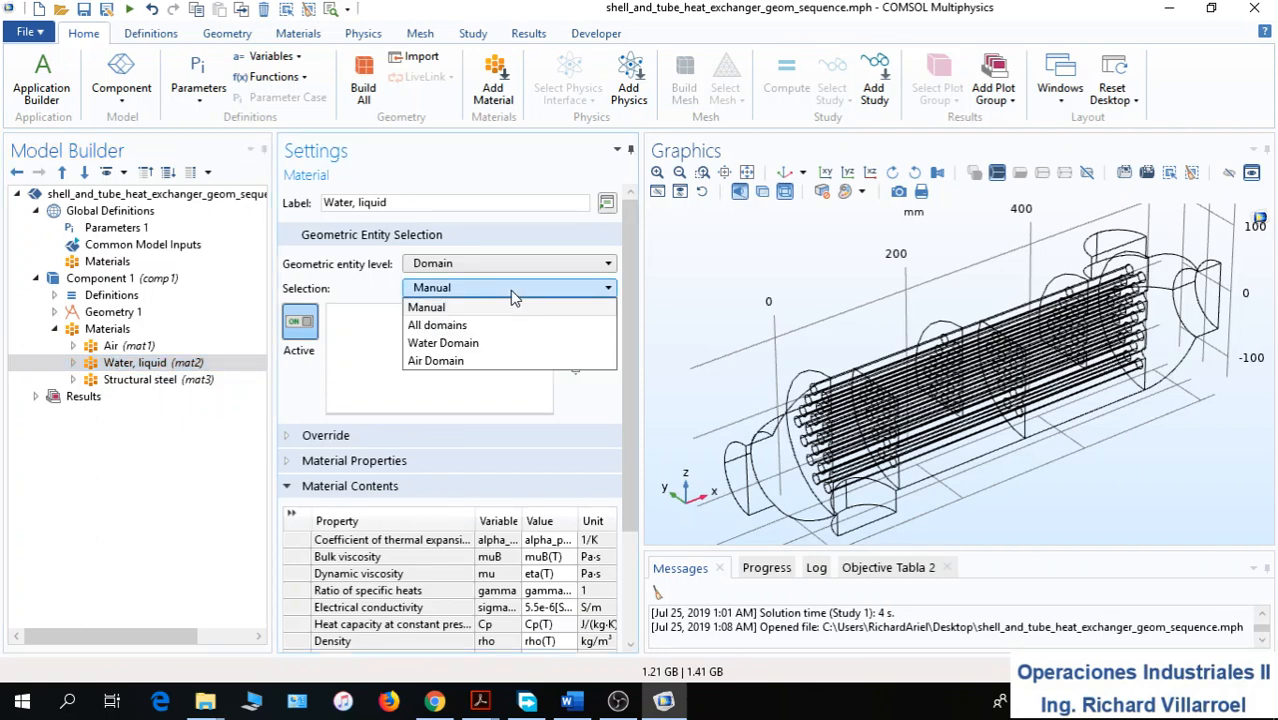
click(475, 344)
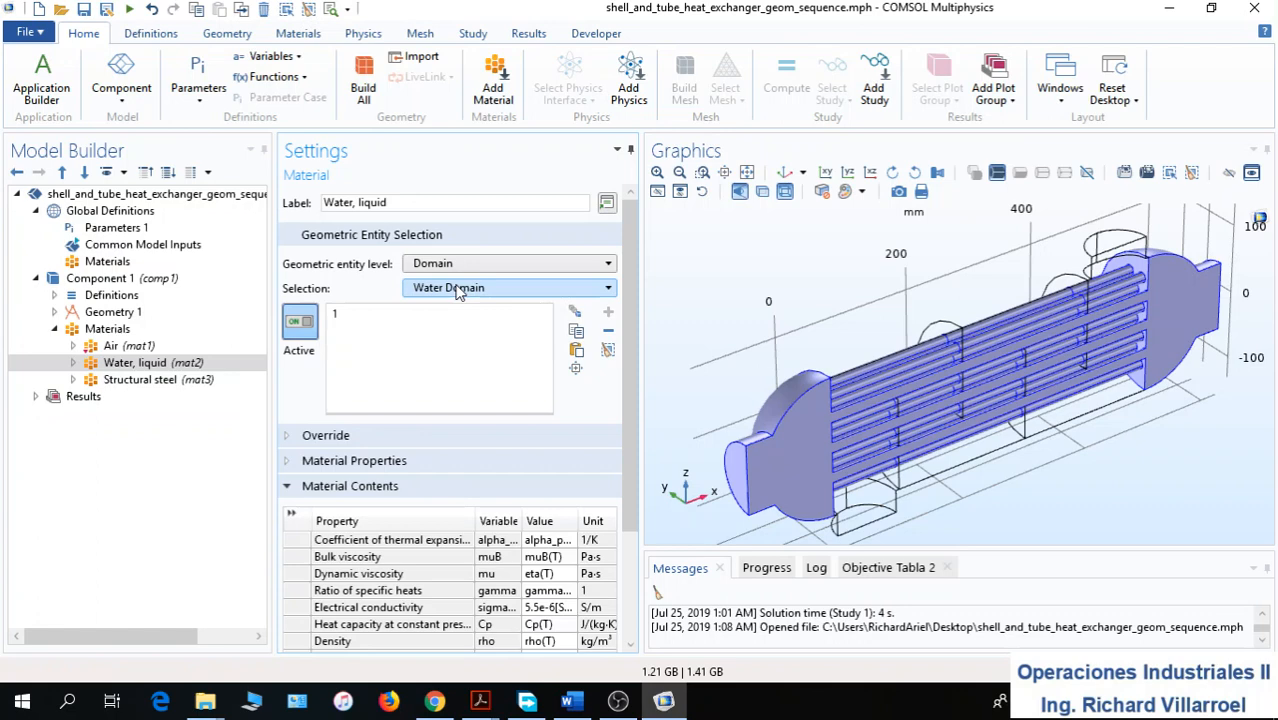
Set the Structural steel material's geometric entity level to Boundary and assign it to the Walls selection
click(145, 380)
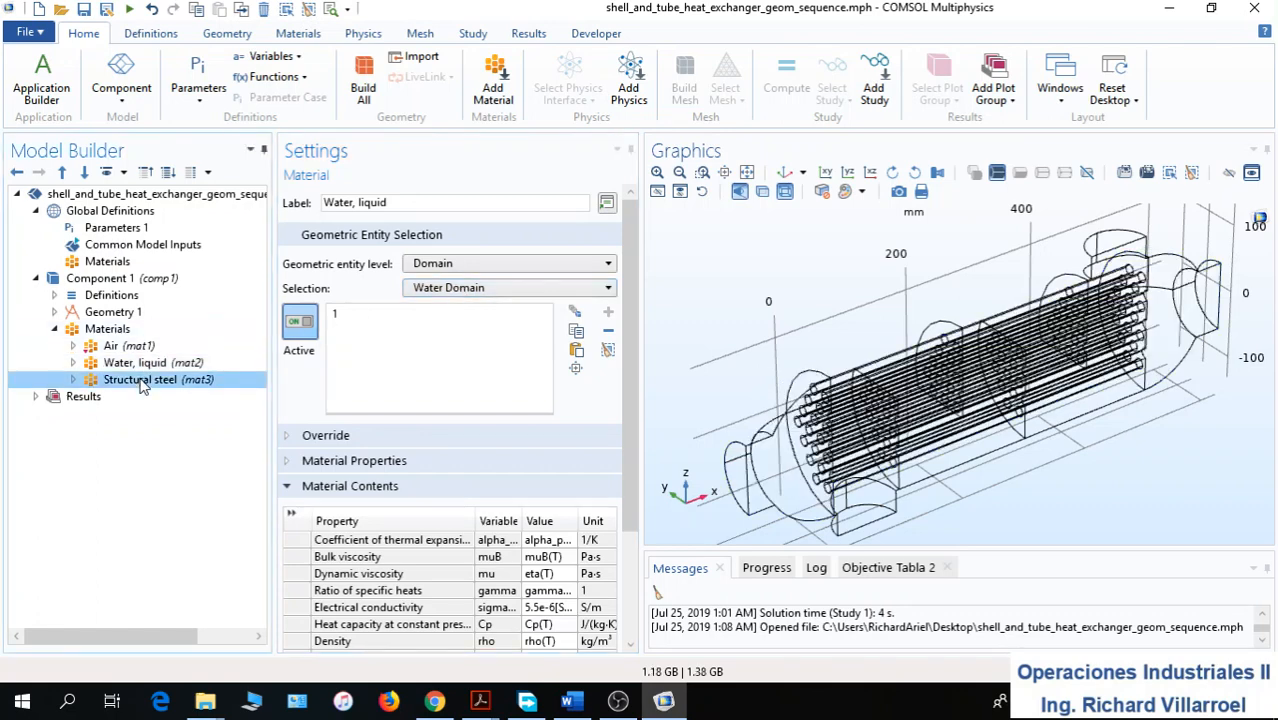
click(466, 290)
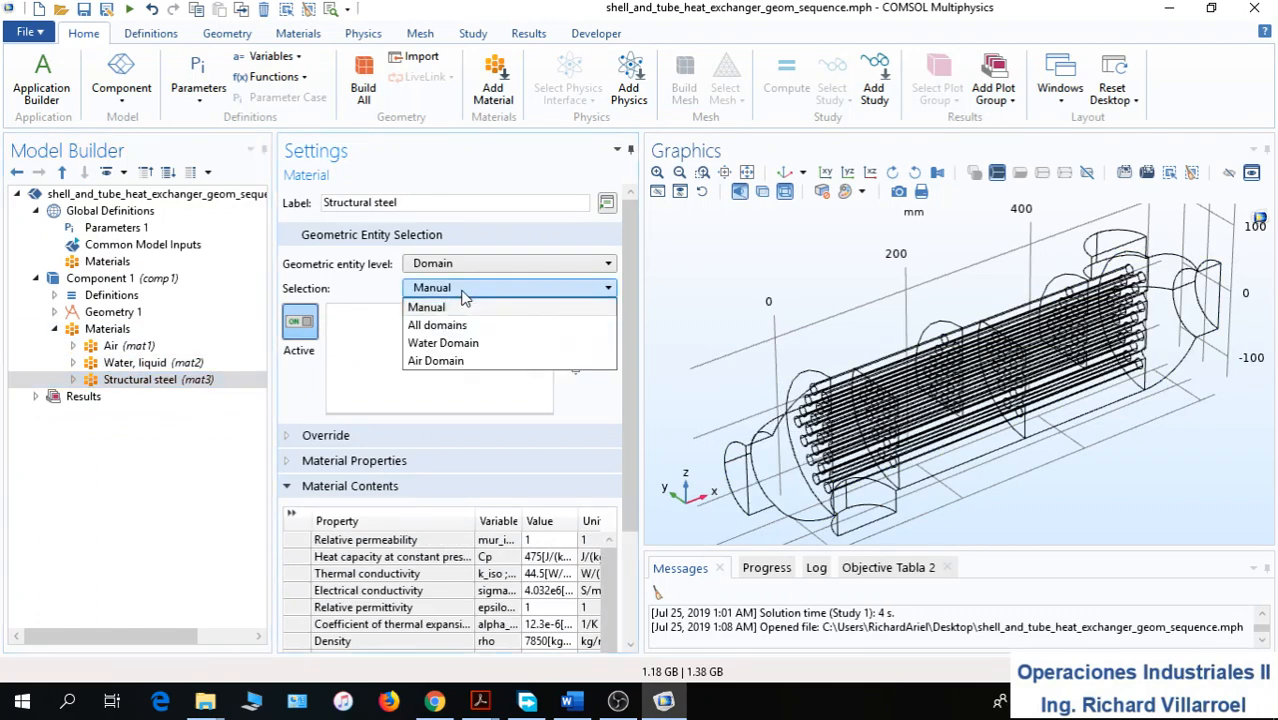
click(466, 304)
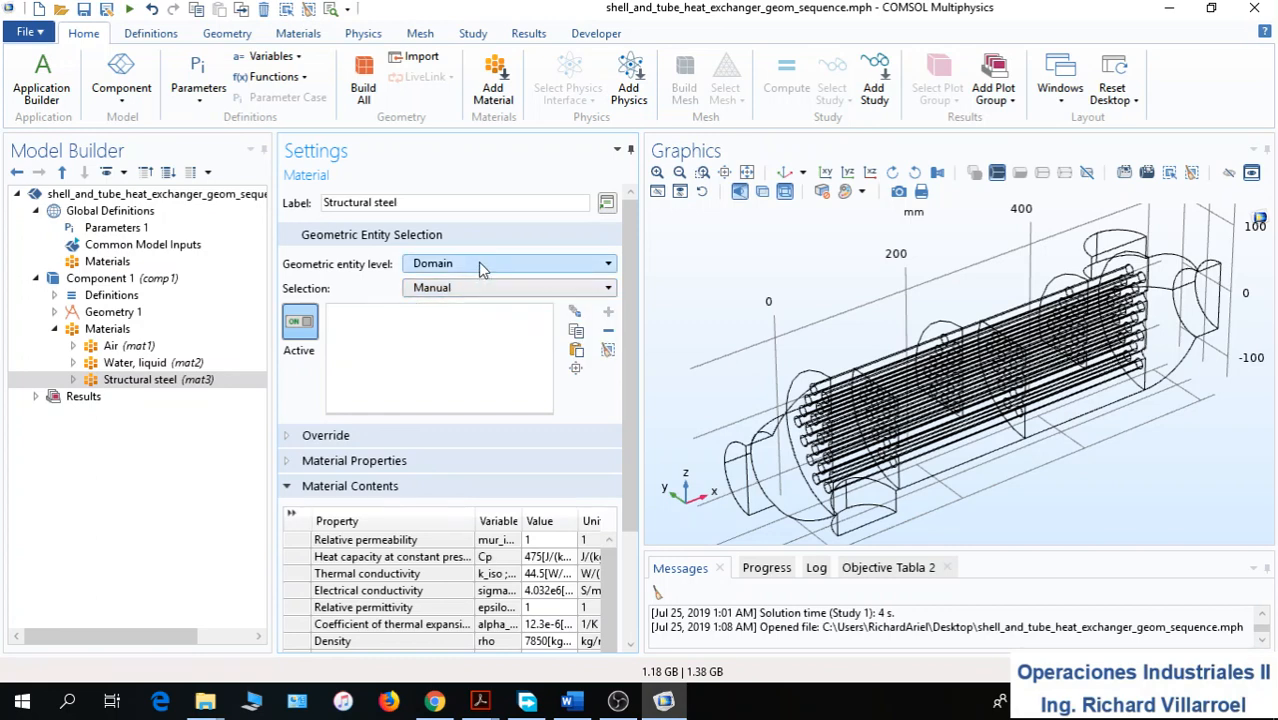
click(478, 262)
click(466, 297)
click(462, 292)
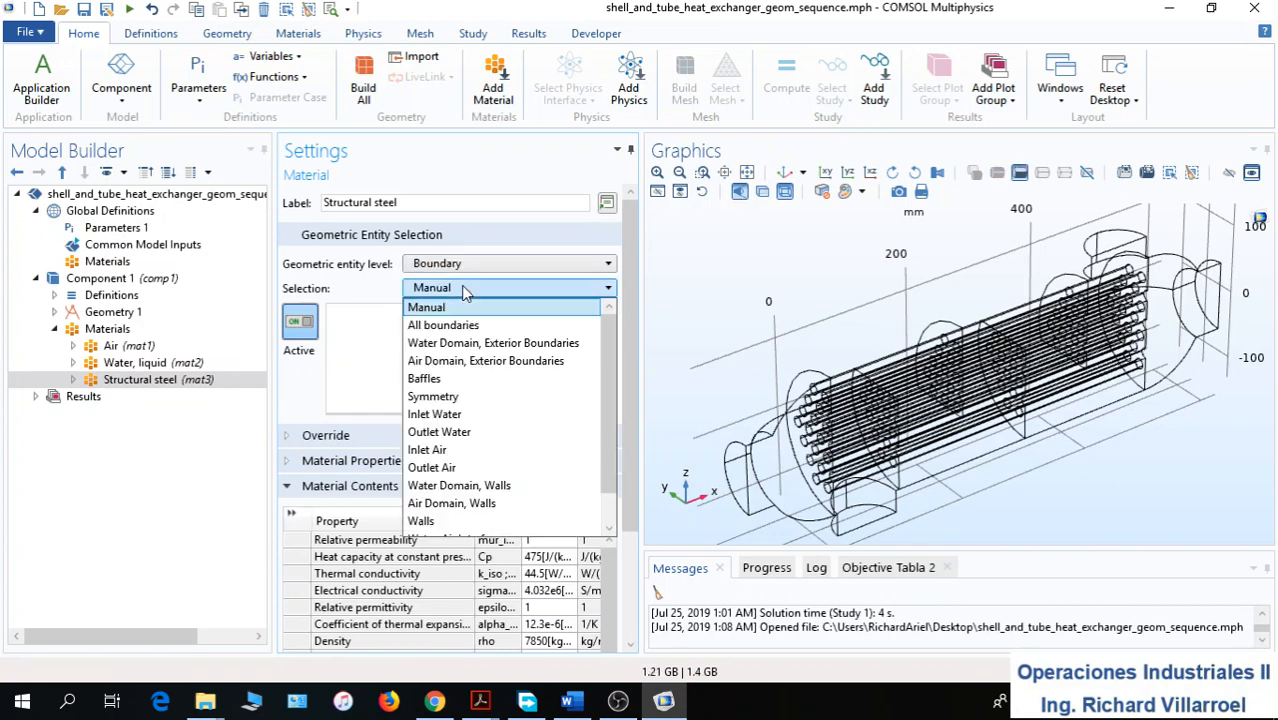
click(447, 521)
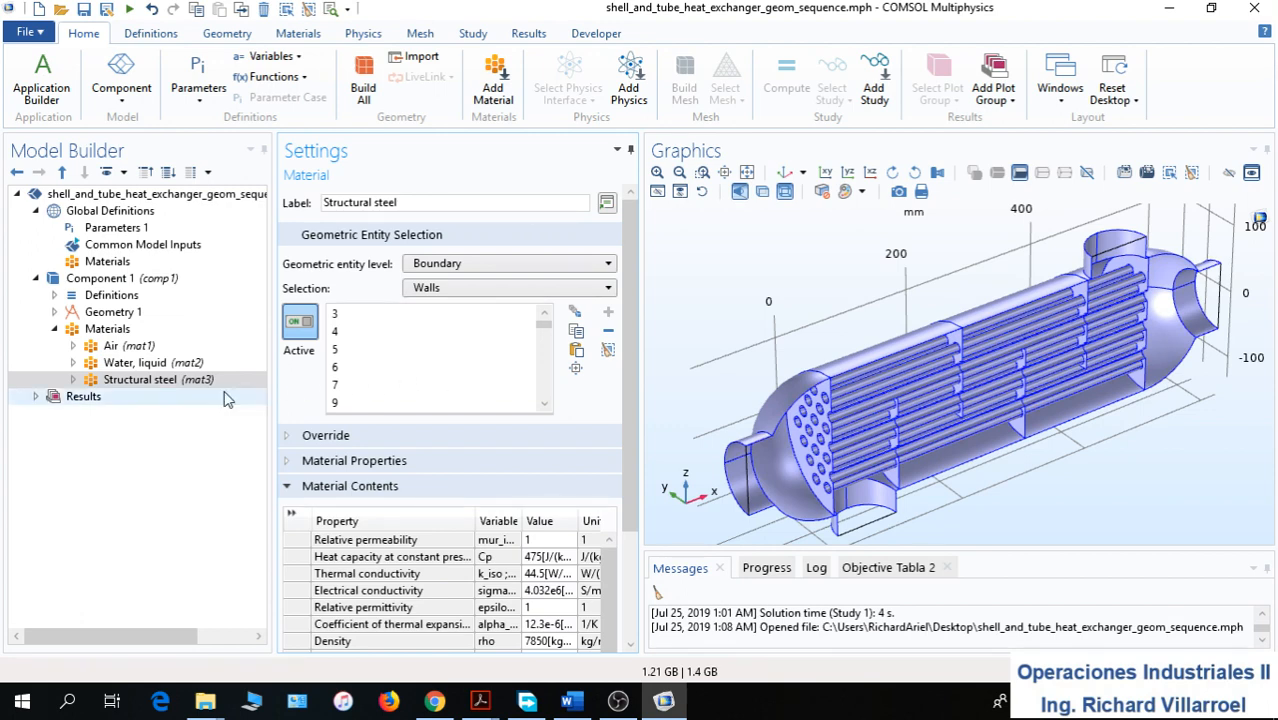
Add the nonisothermal Turbulent Flow, k-ε physics to Component 1 and close the physics list
click(630, 92)
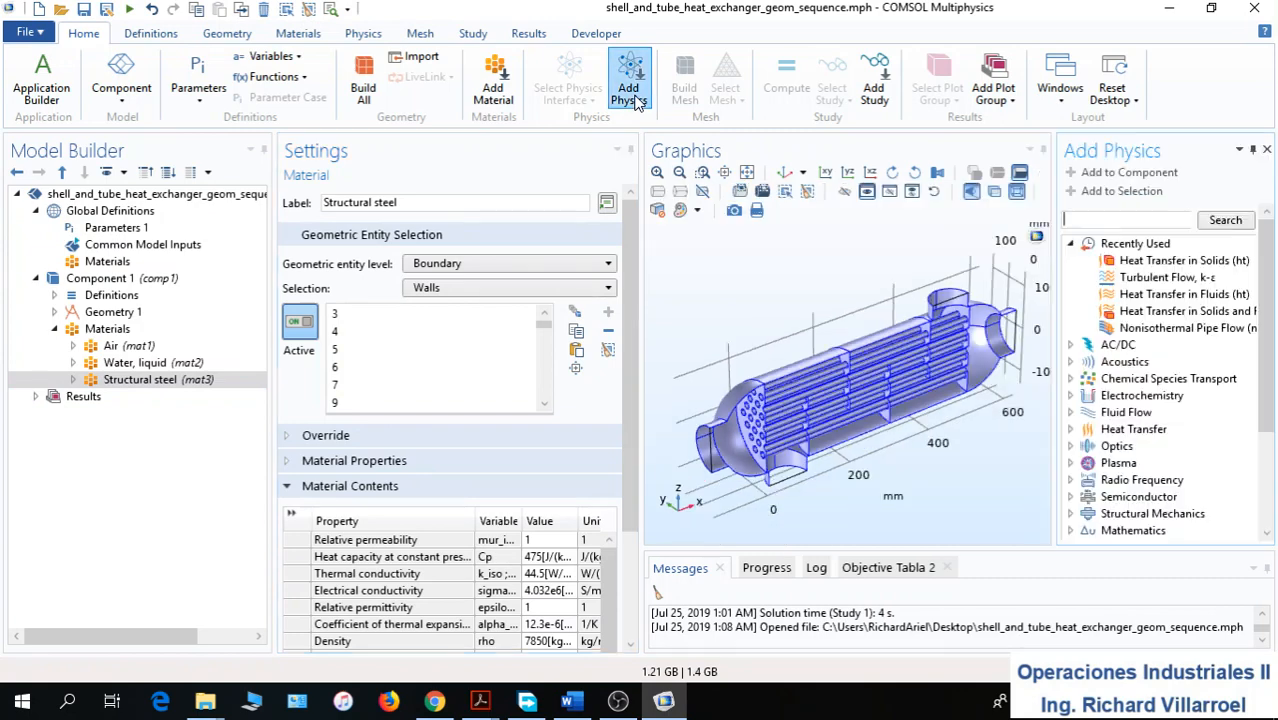
click(1071, 243)
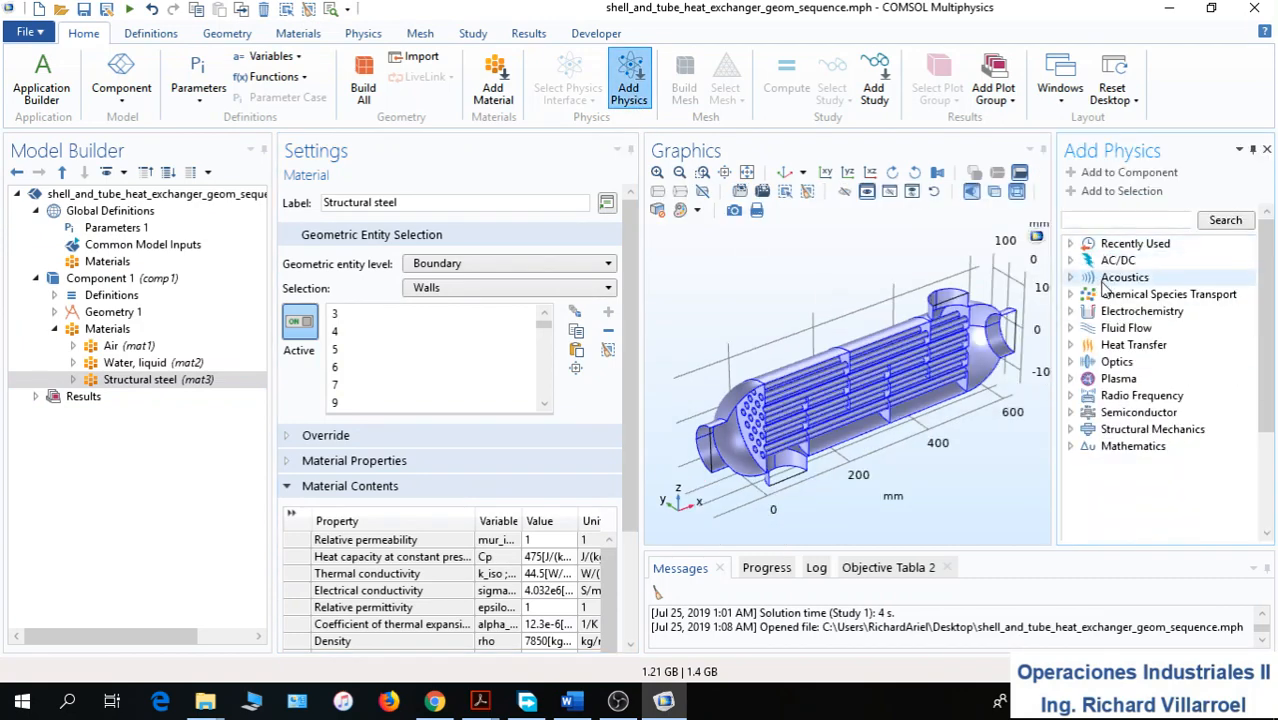
click(1071, 328)
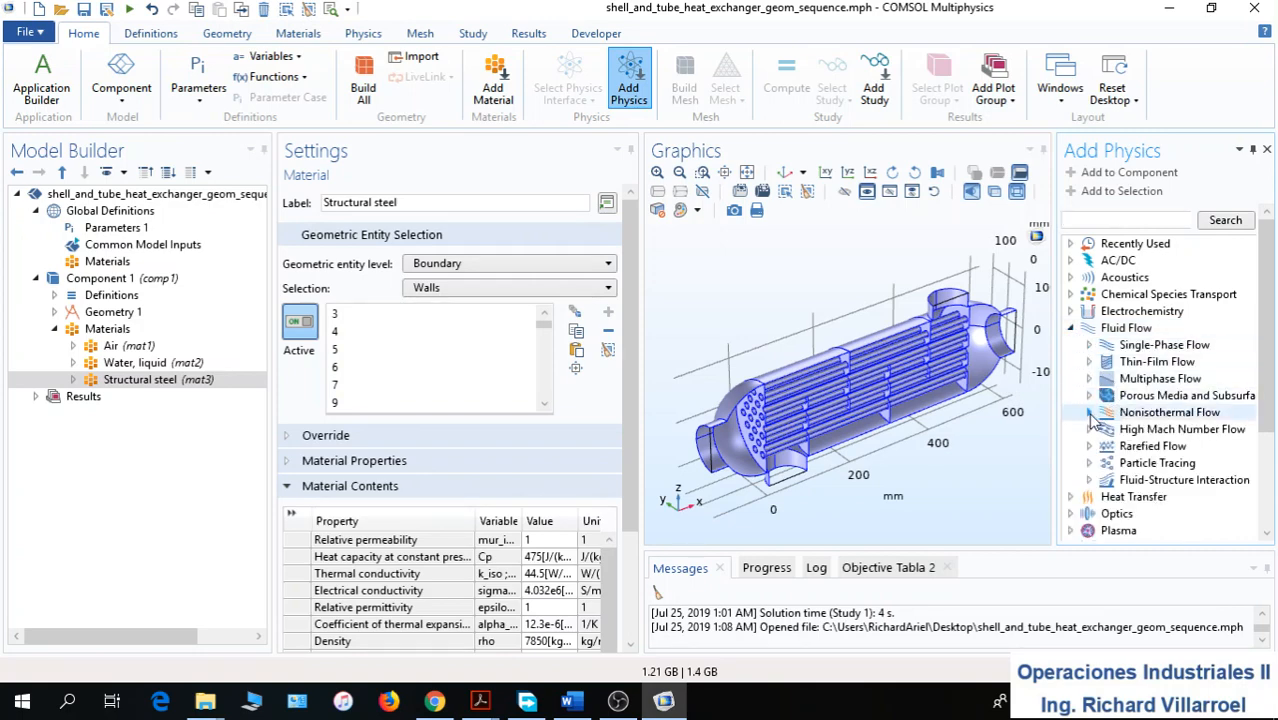
click(1090, 413)
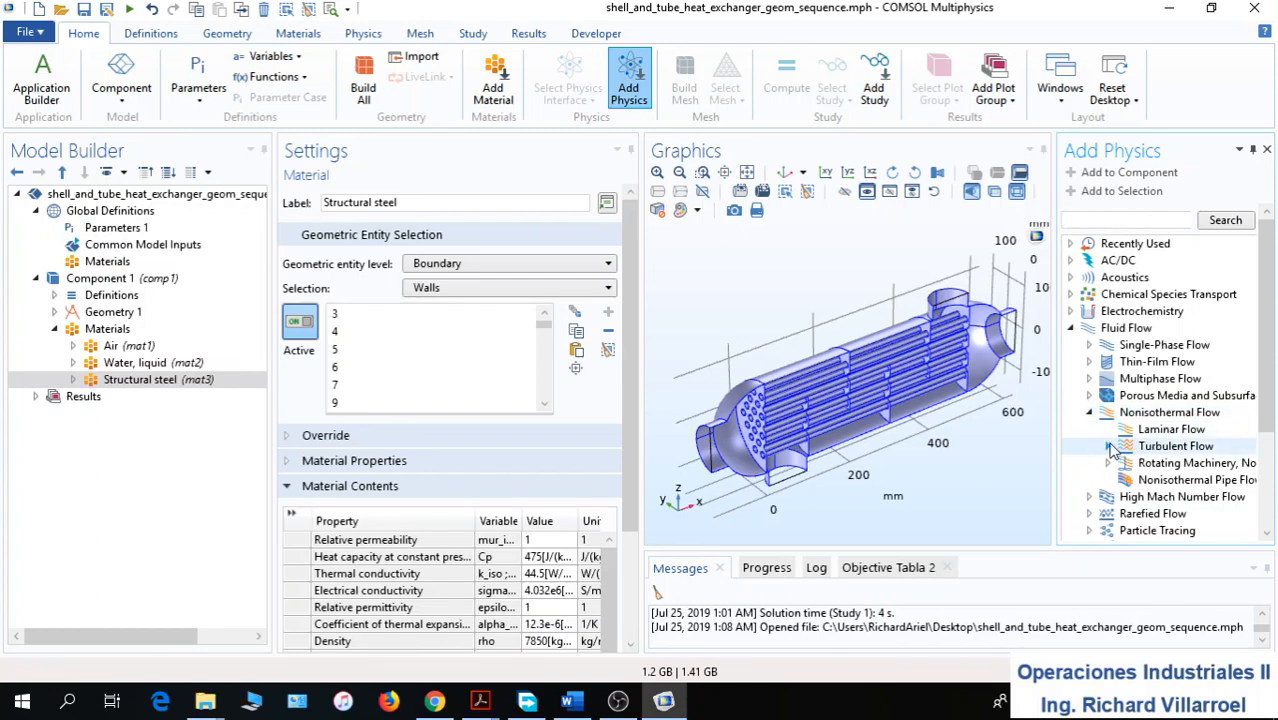
click(1107, 446)
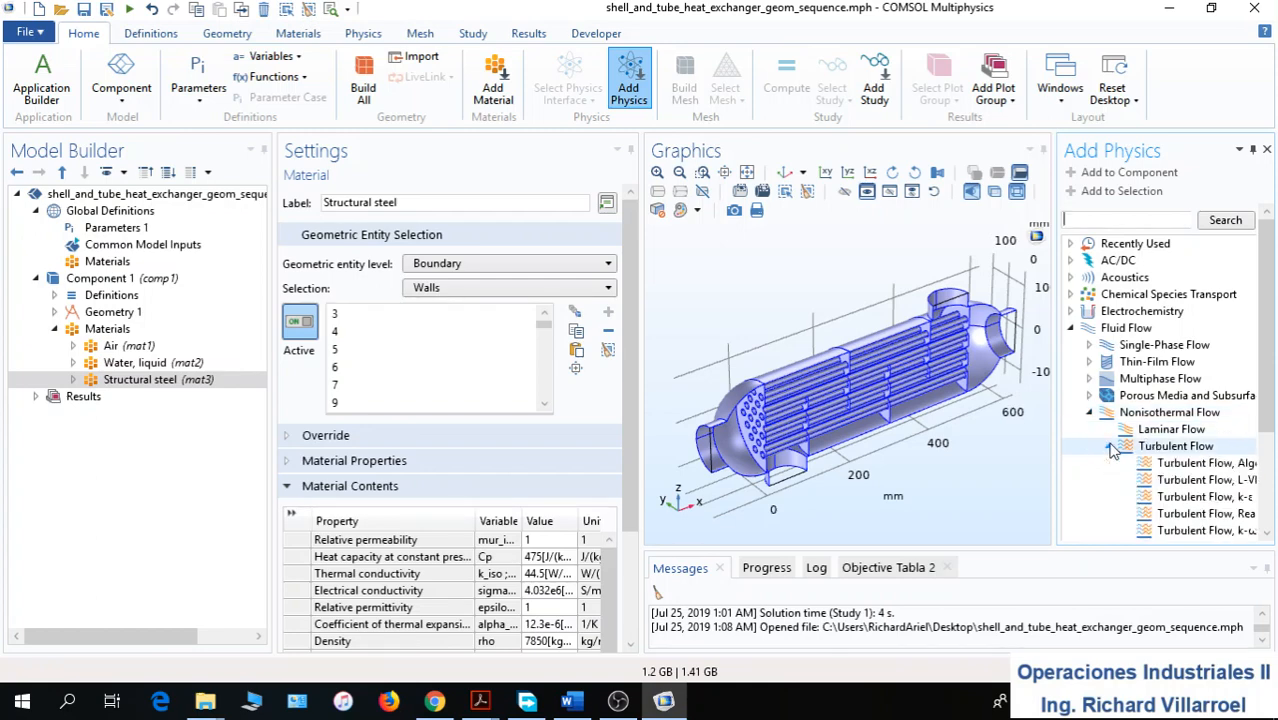
click(1216, 498)
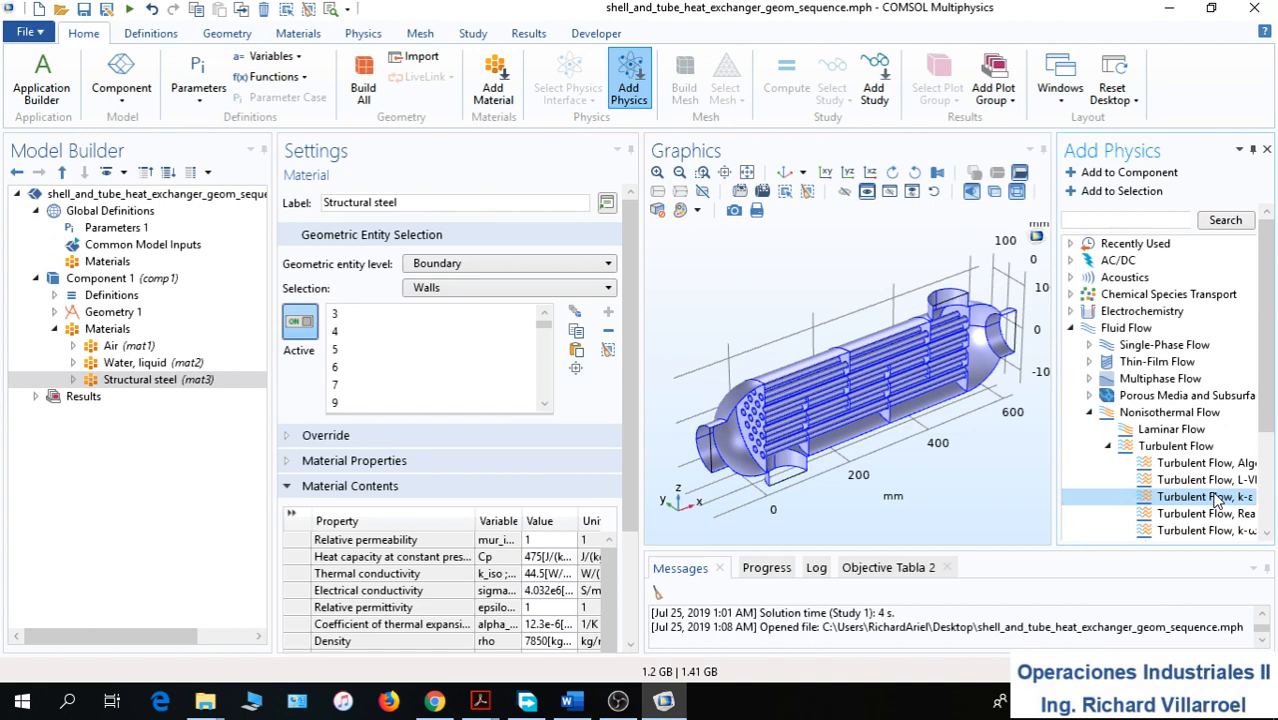
double_click(1216, 498)
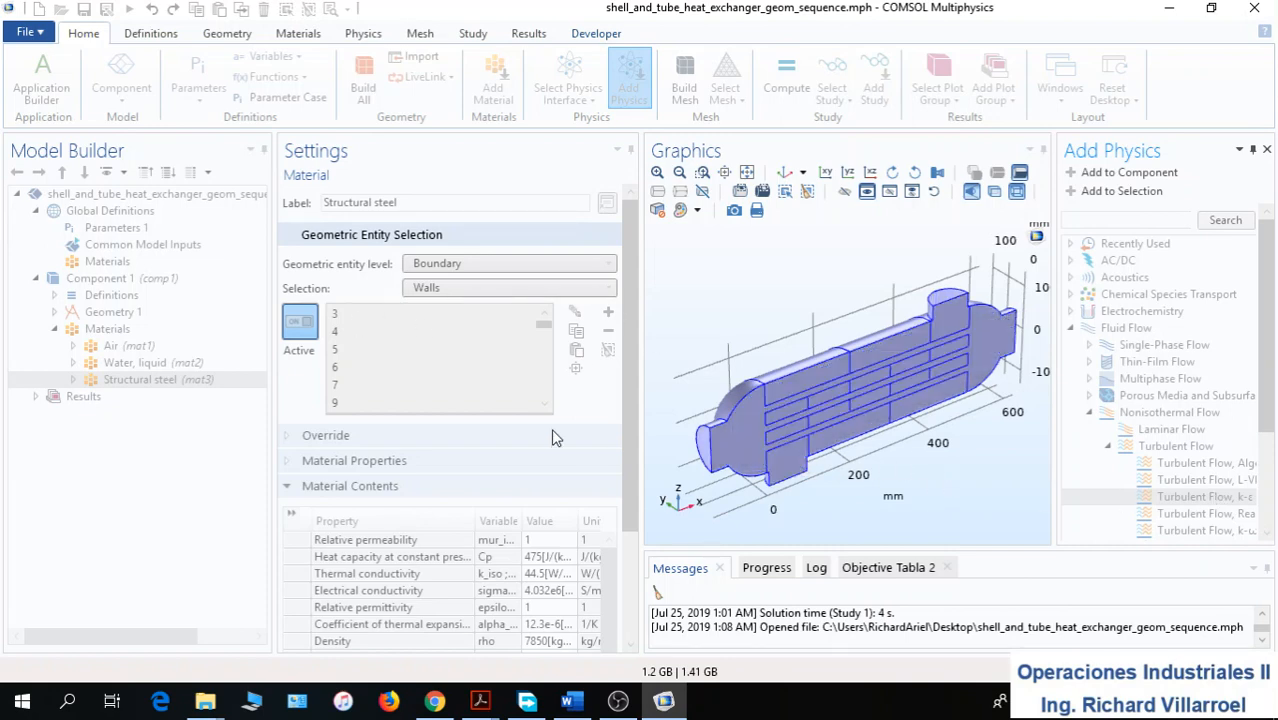
click(1266, 149)
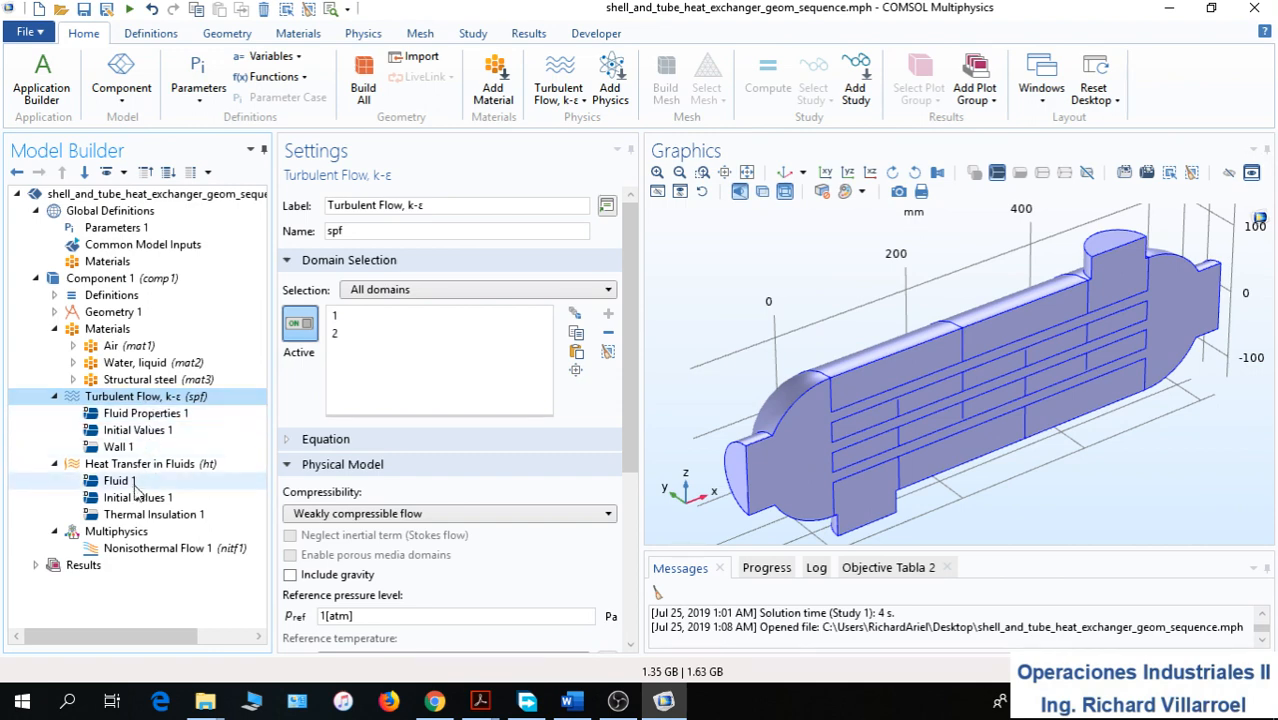
Add an Inlet boundary condition to the Turbulent Flow, k-ε physics
click(160, 397)
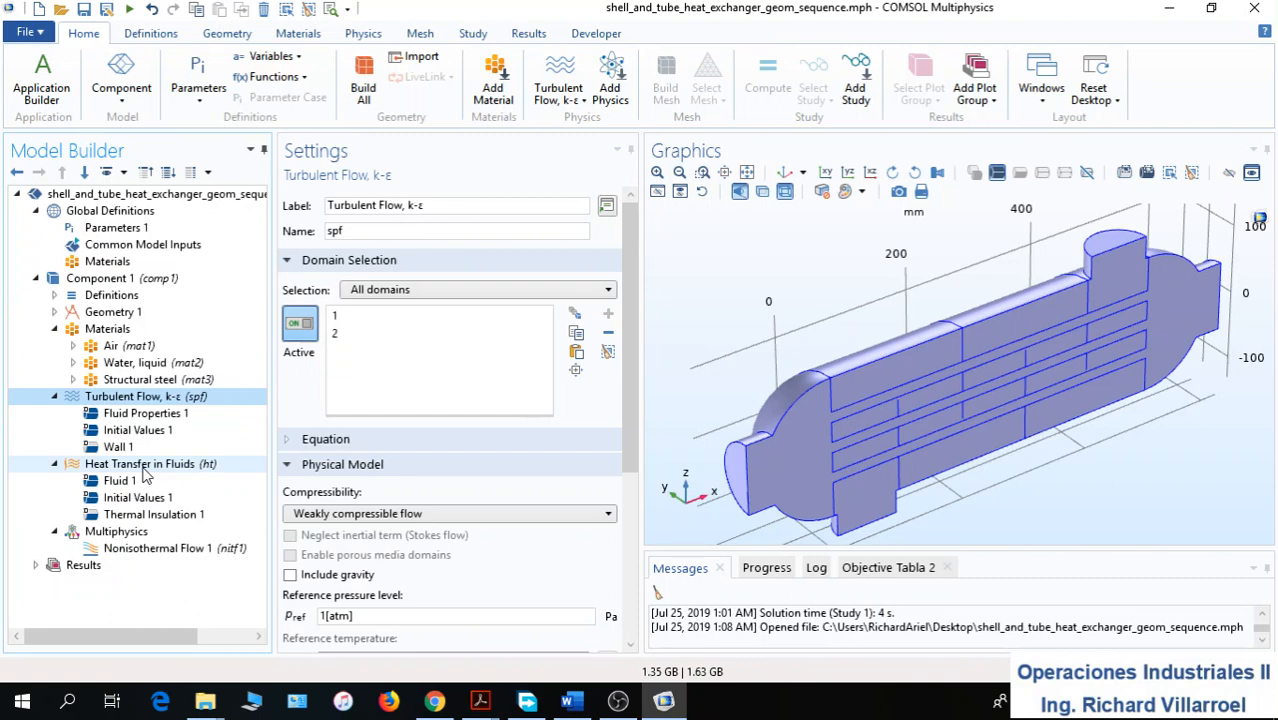
right_click(154, 398)
click(237, 113)
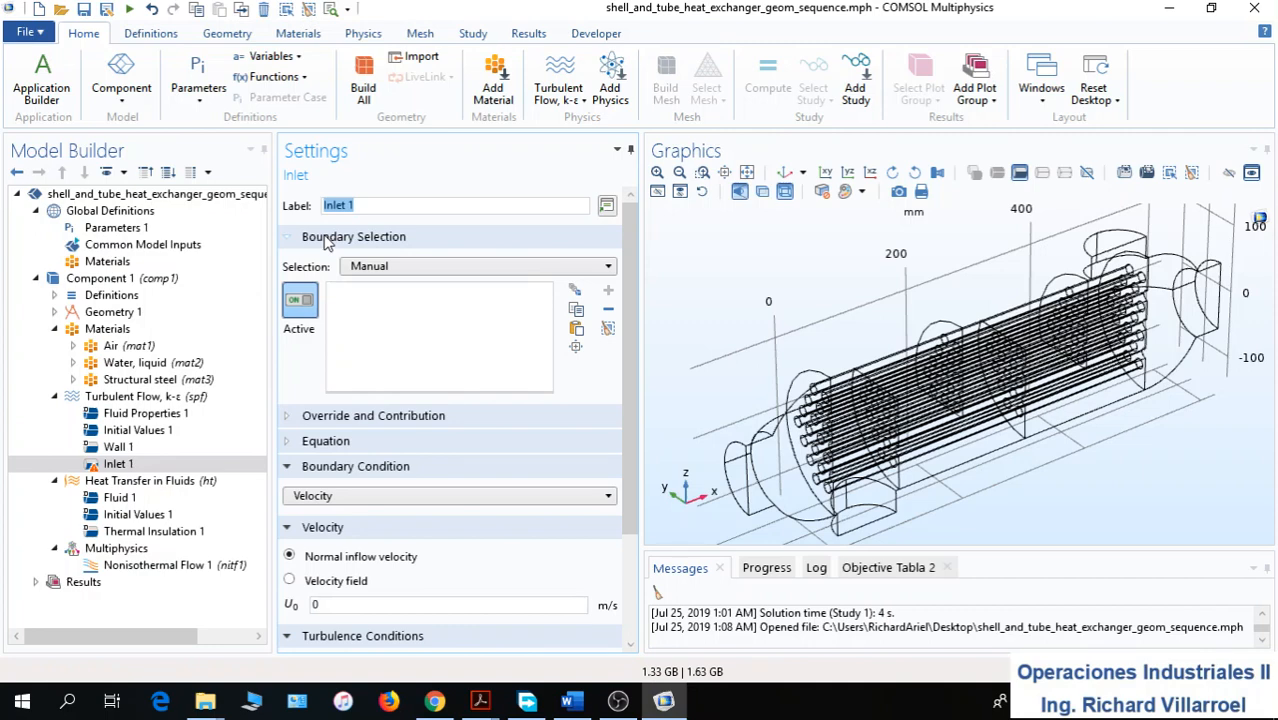
Assign the new inlet to the Inlet Water selection and set its normal inflow velocity to 0.1 m/s
click(428, 268)
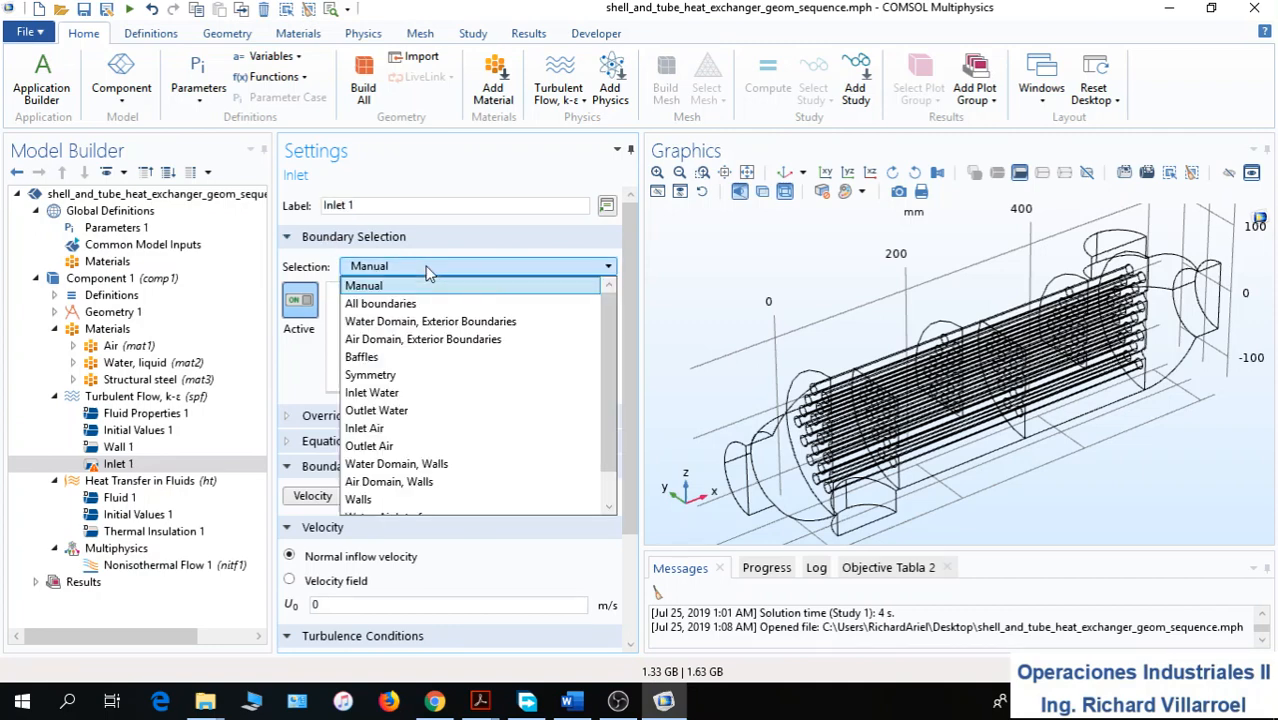
click(413, 393)
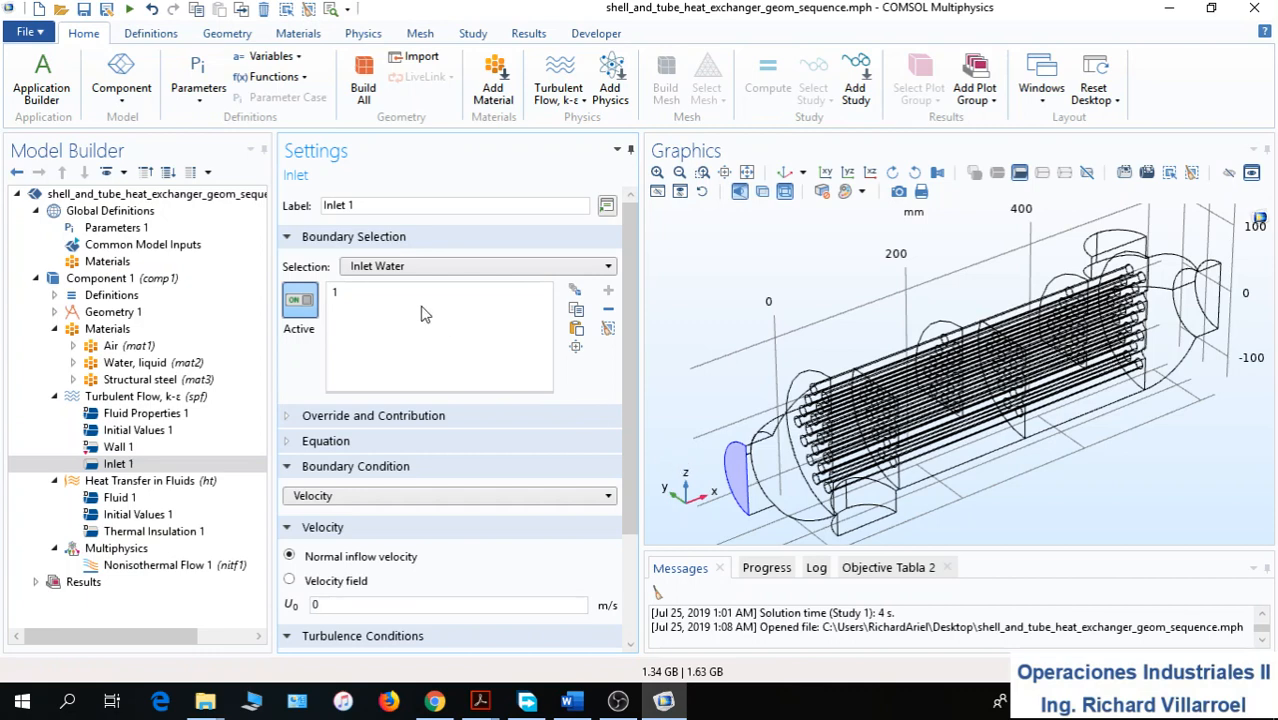
drag(633, 357, 633, 443)
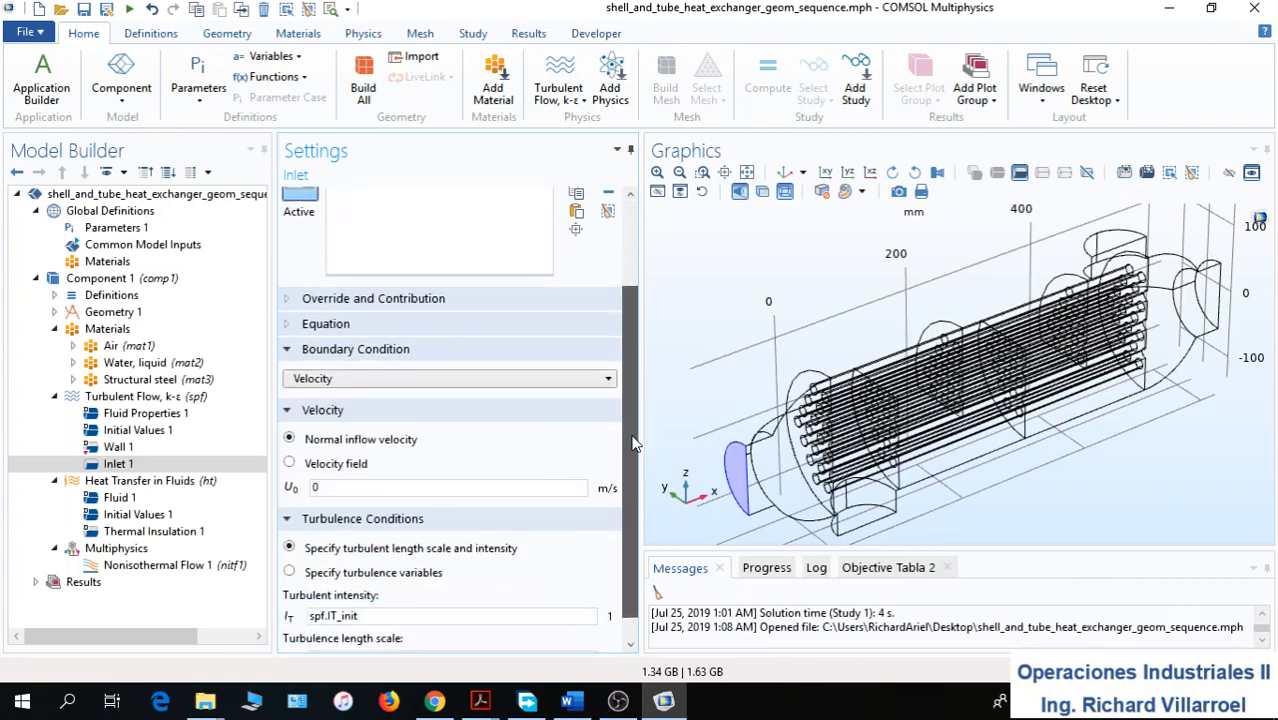
drag(329, 482, 303, 489)
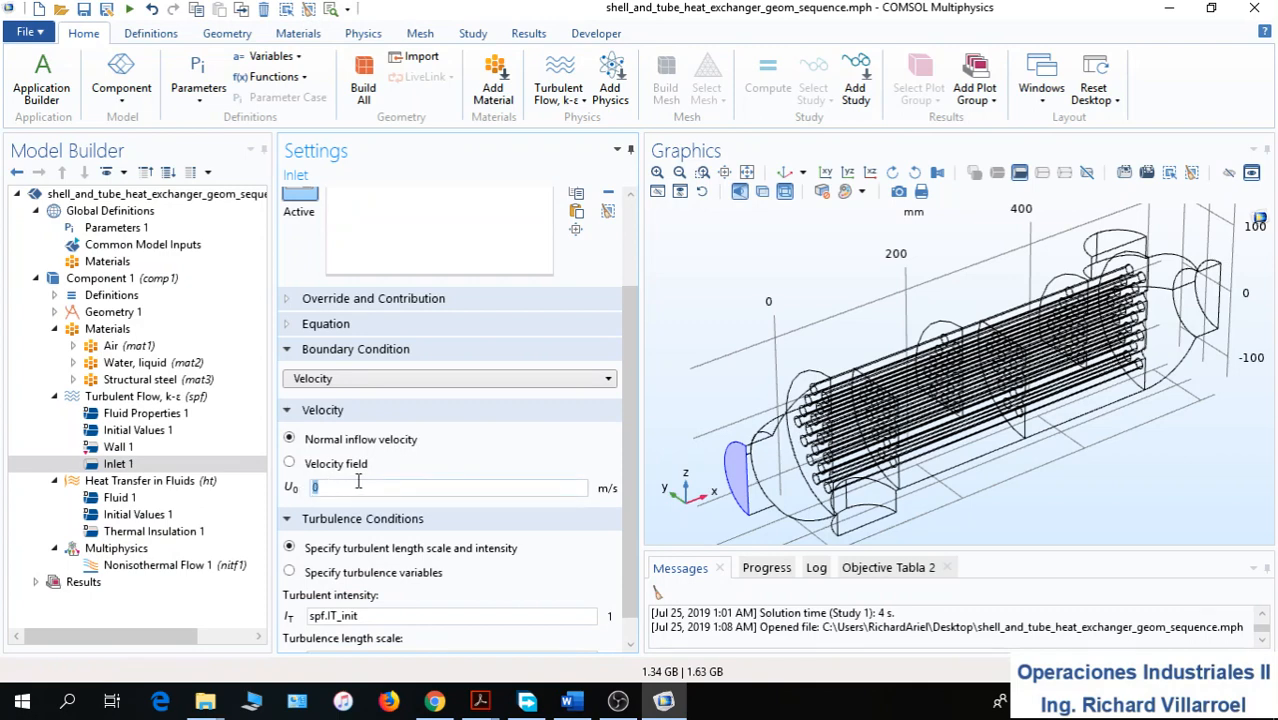
text(u_water)
drag(356, 487, 308, 490)
text(0.1)
Label the water inlet condition "entrada de agua"
drag(630, 411, 623, 328)
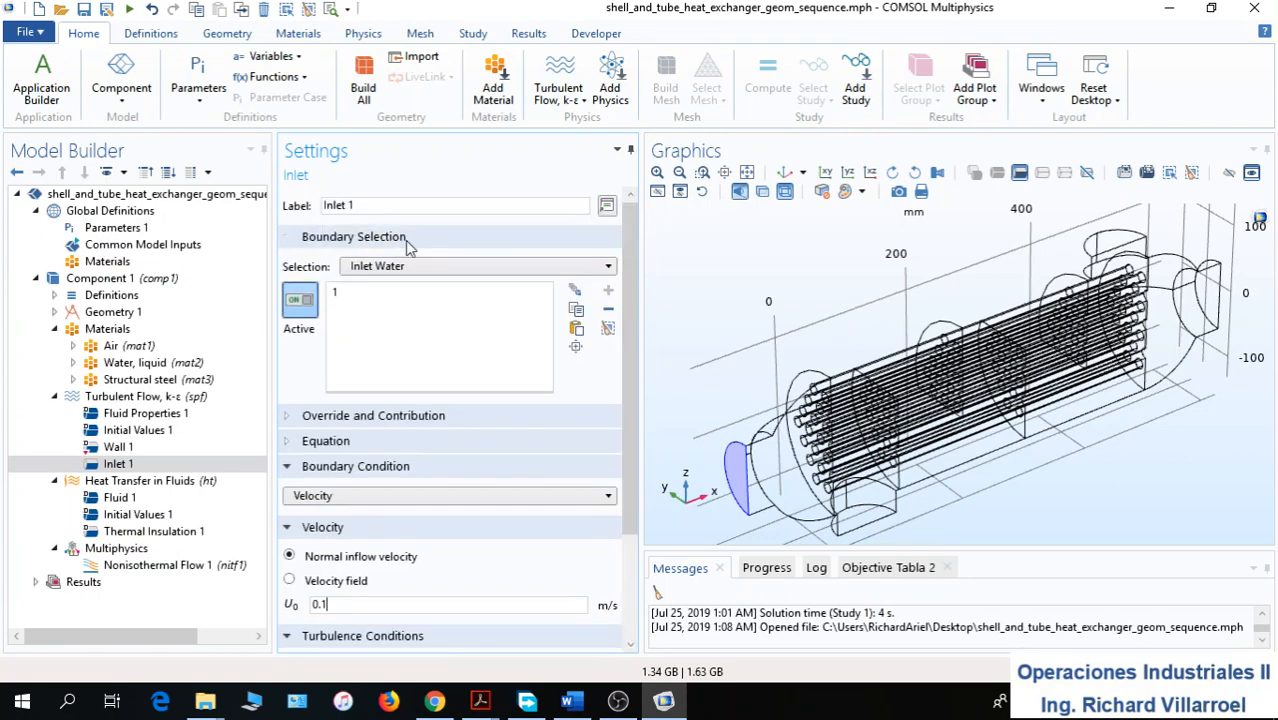
drag(377, 204, 318, 207)
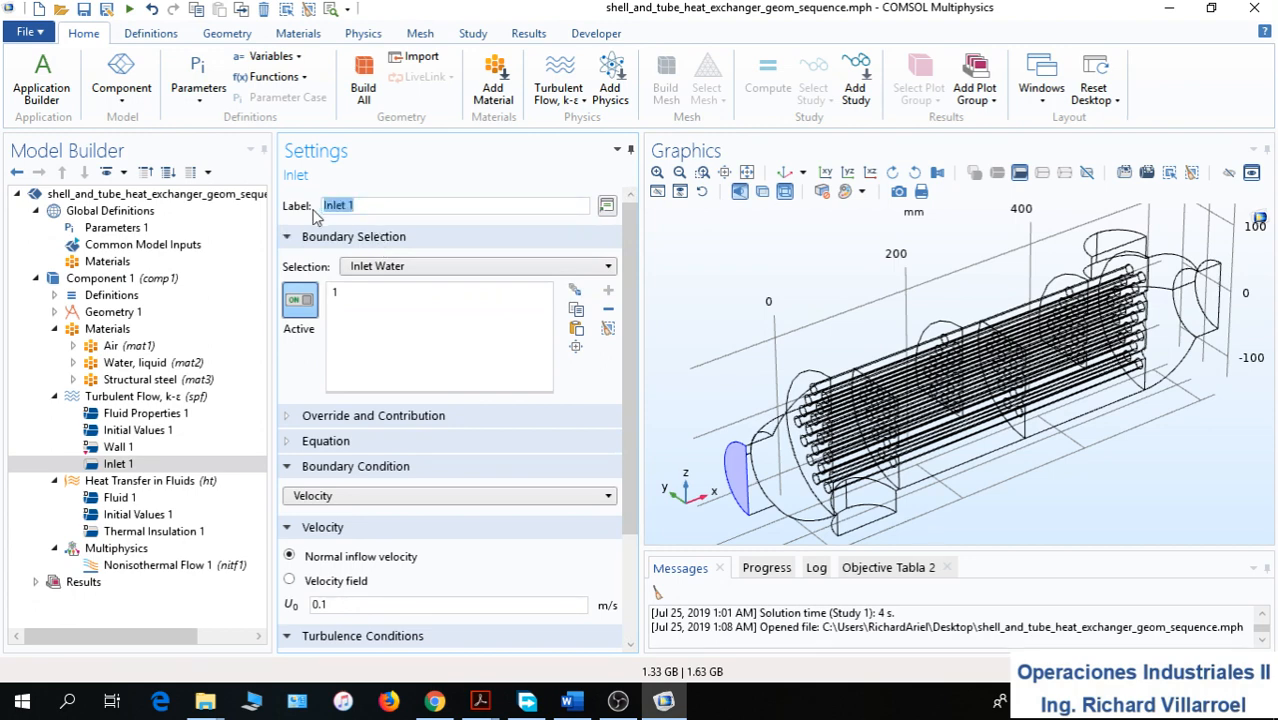
text(entrada de agua)
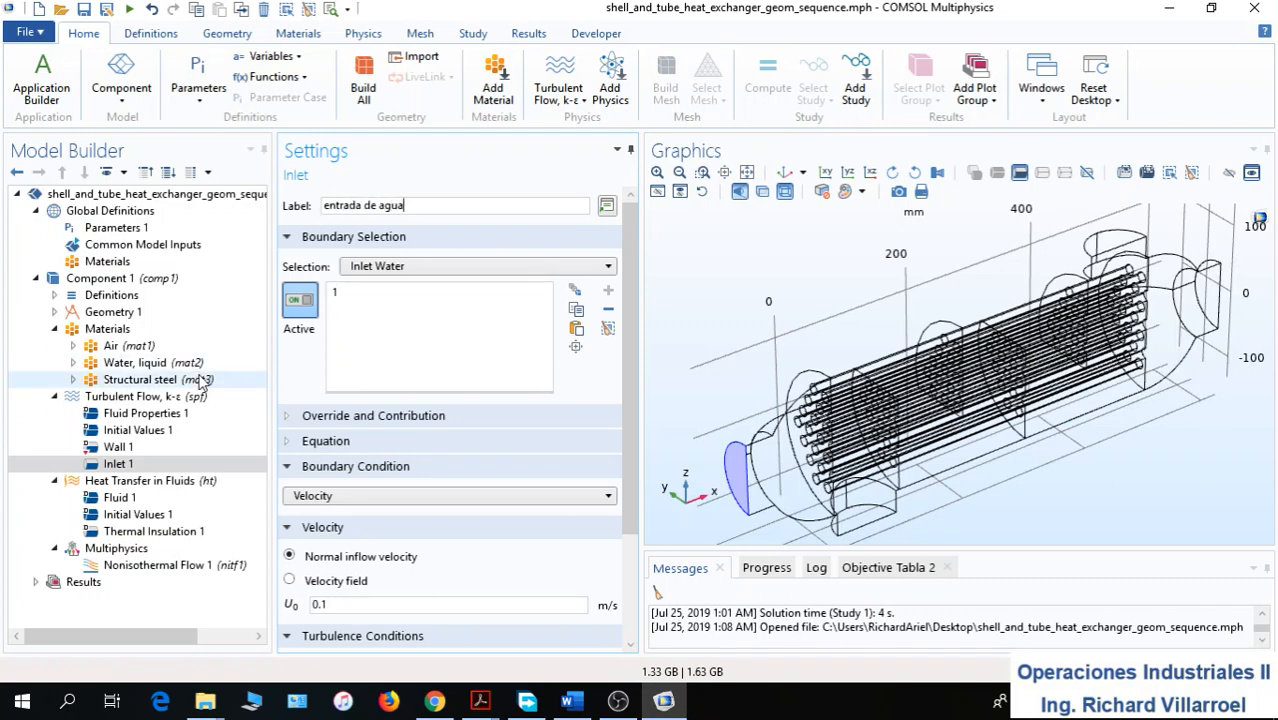
Add an Outlet condition to Turbulent Flow, k-ε on the Outlet Water selection with Normal flow enabled, labelled "salida de agua"
click(125, 397)
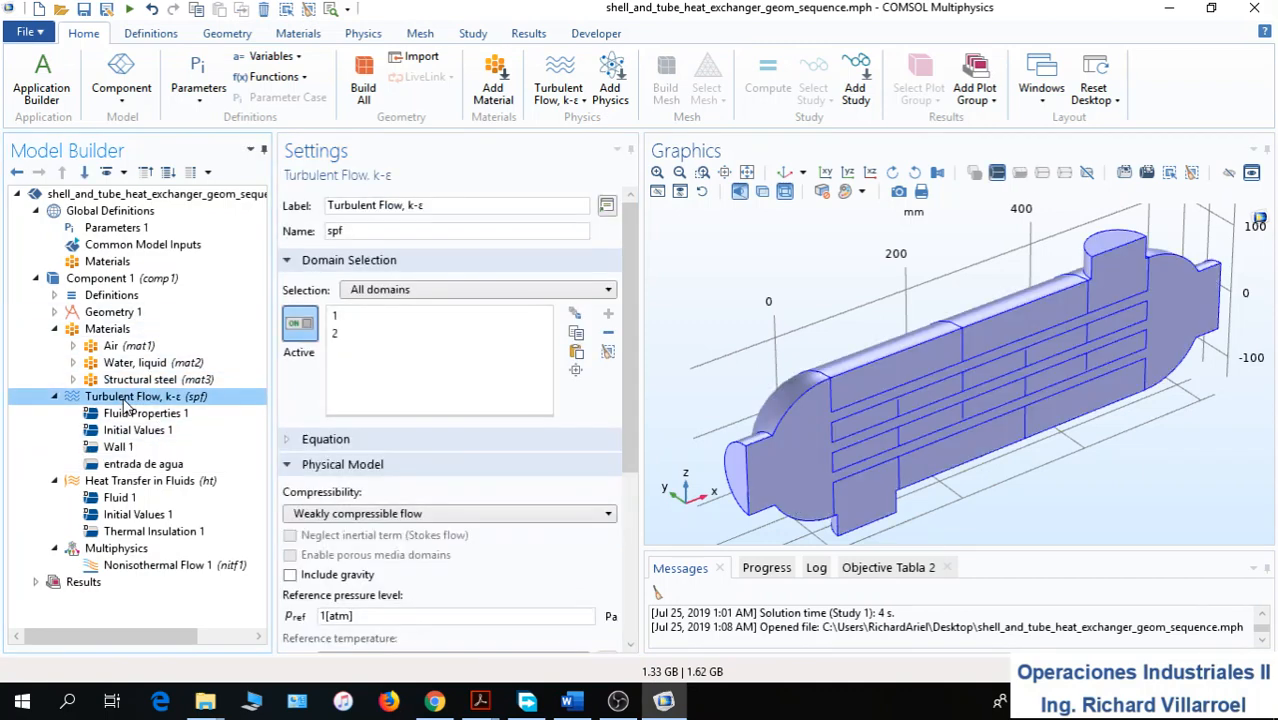
right_click(125, 397)
click(168, 130)
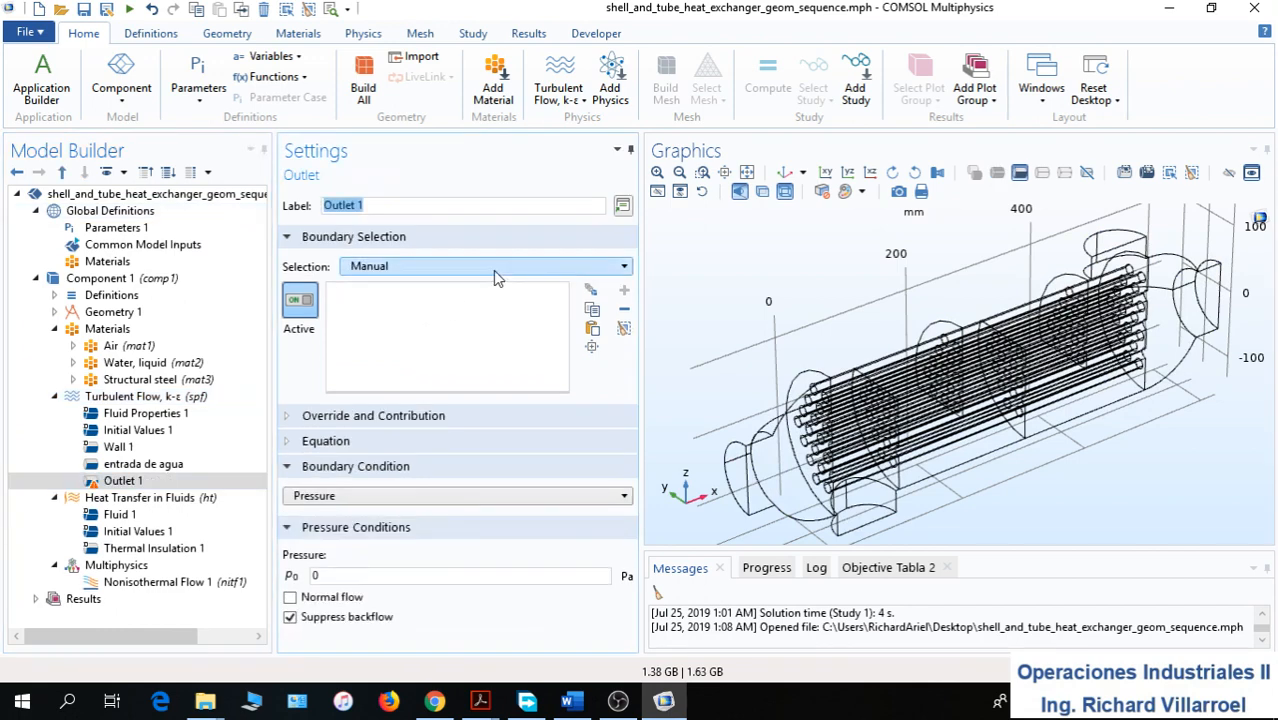
click(493, 270)
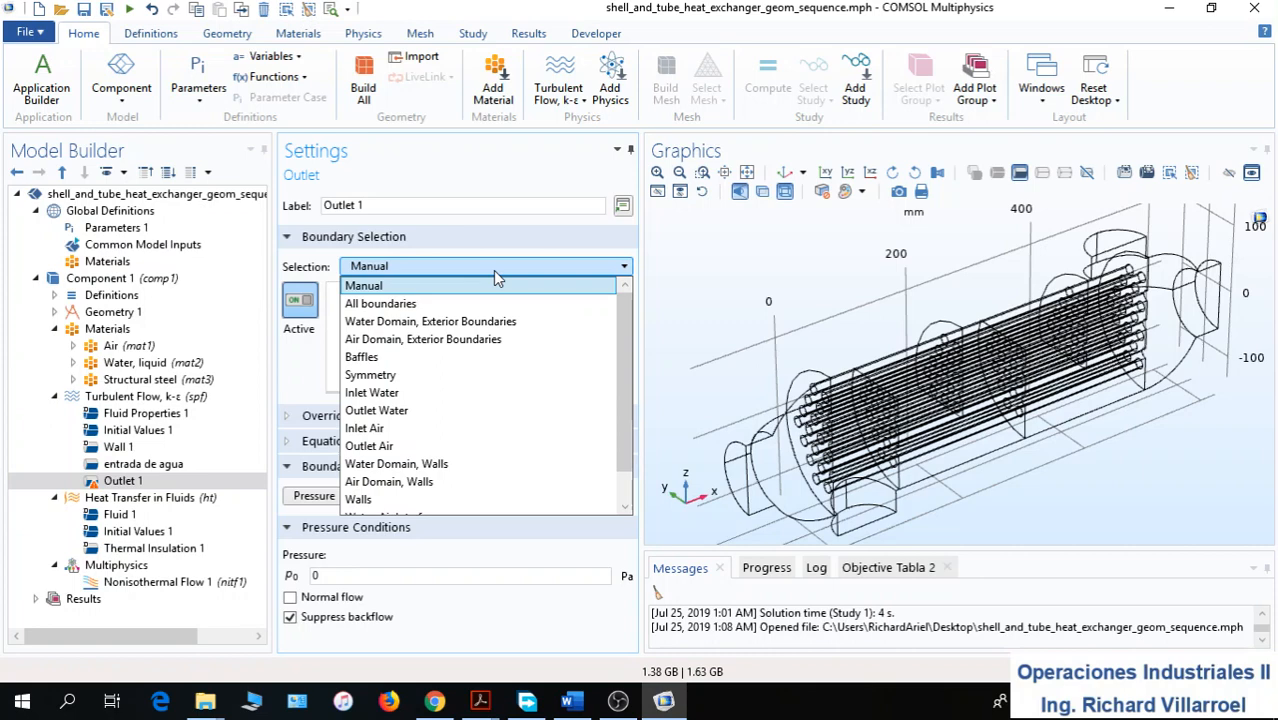
click(408, 416)
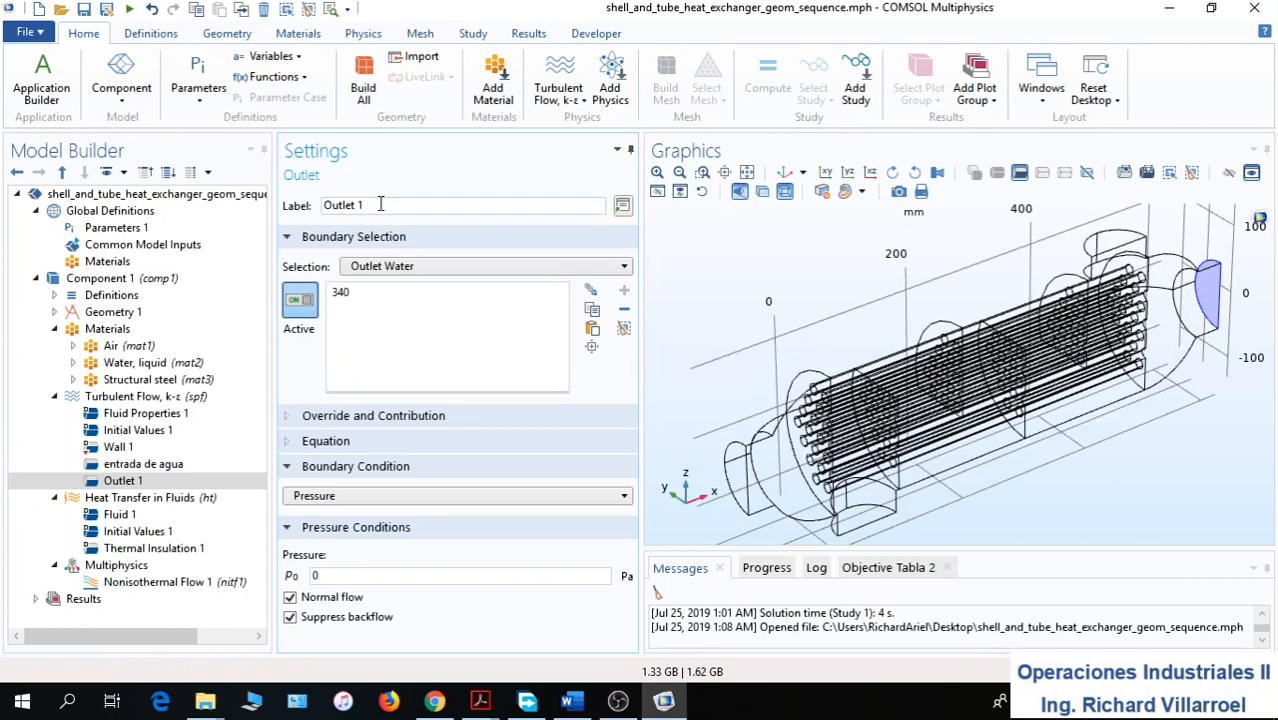
drag(380, 204, 300, 210)
text(salida de agua)
Add a second Inlet condition to Turbulent Flow, k-ε and assign it to the Inlet Air selection
click(130, 397)
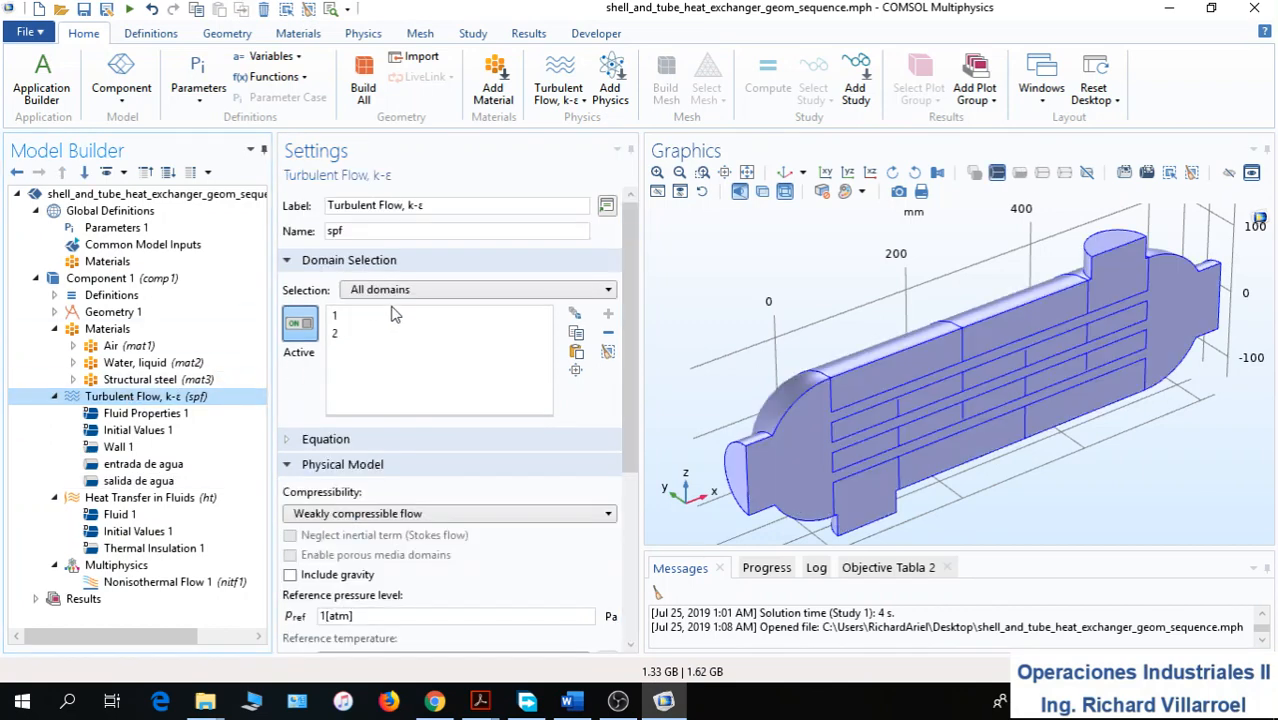
right_click(147, 398)
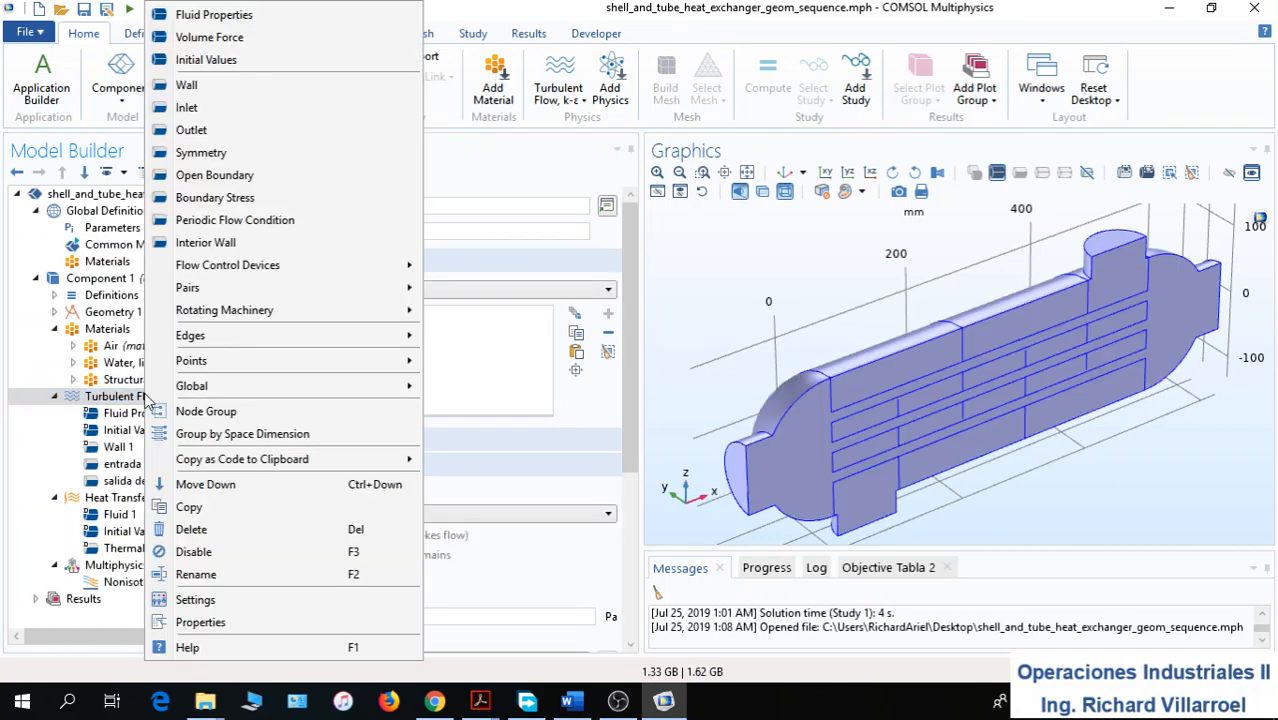
click(251, 106)
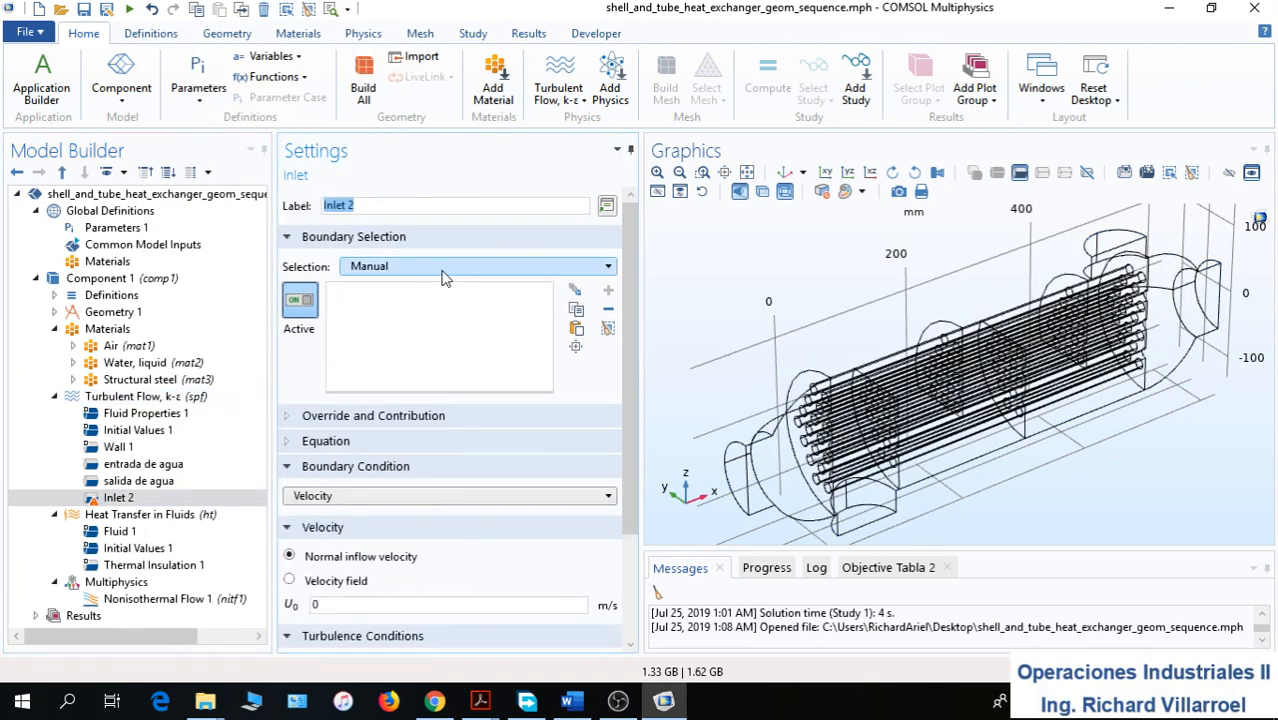
click(444, 268)
click(407, 431)
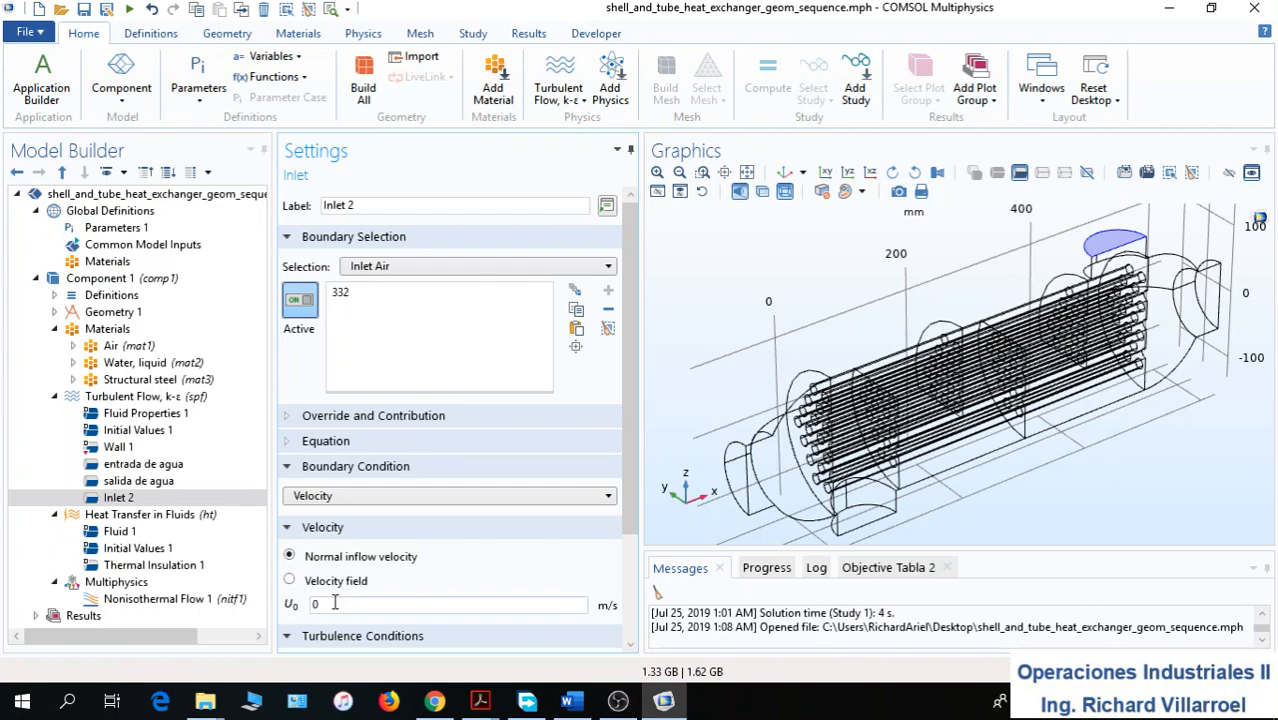
Set the air inlet's normal inflow velocity to 1 m/s and label the condition "entrada de aire"
drag(333, 605, 303, 605)
text(u_air)
drag(352, 605, 314, 618)
text(1)
drag(388, 204, 300, 212)
text(entrada de aire)
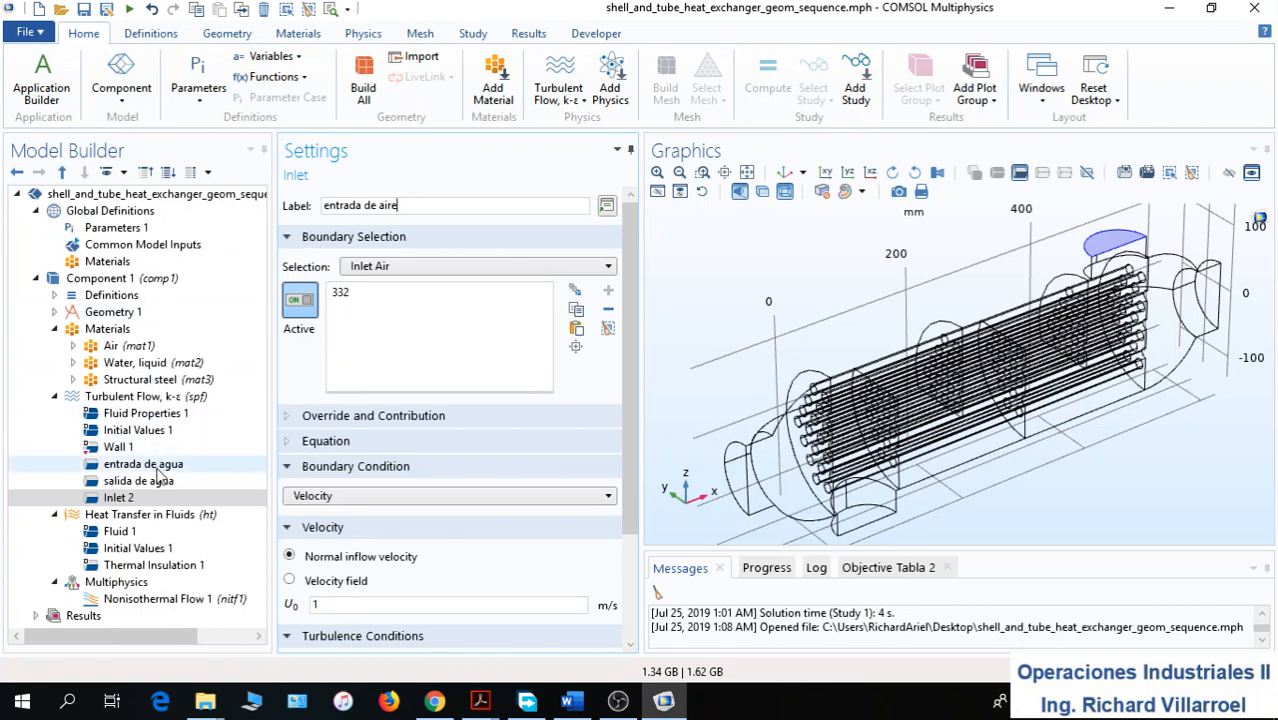
Add an Outlet condition to Turbulent Flow, k-ε on the Outlet Air selection with Normal flow enabled, labelled "Salida de aire"
click(145, 400)
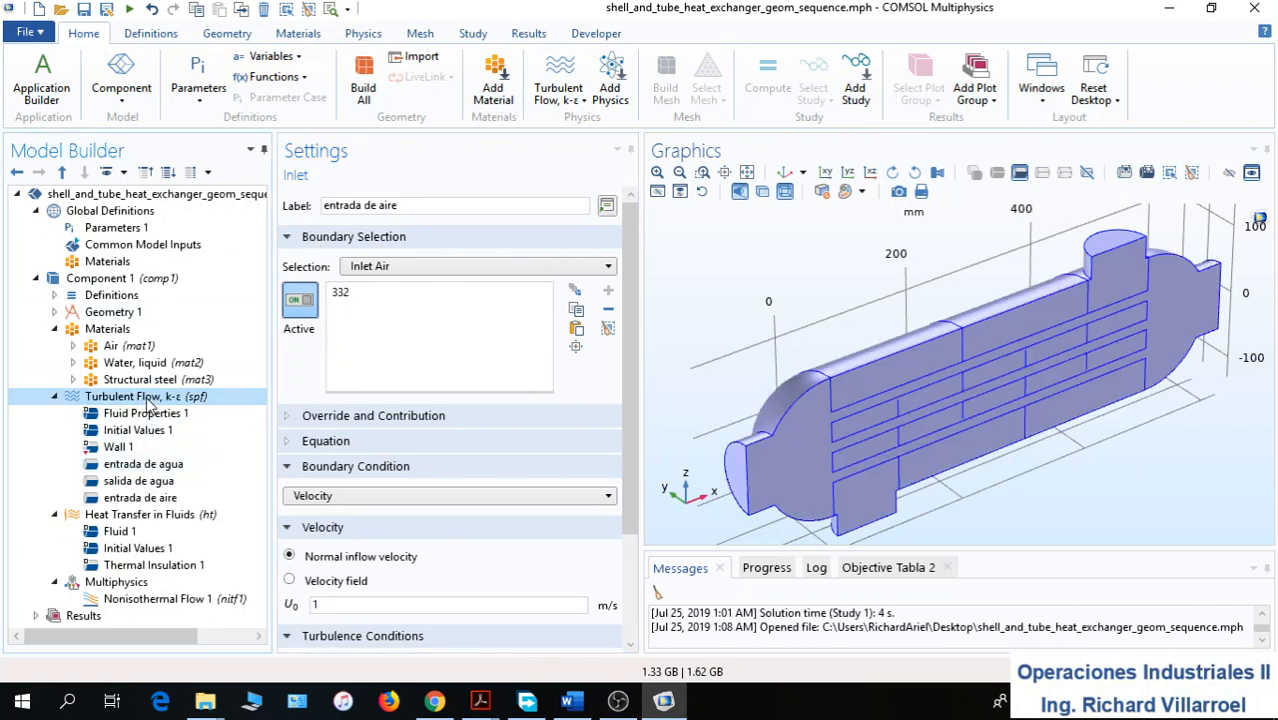
right_click(149, 403)
click(237, 131)
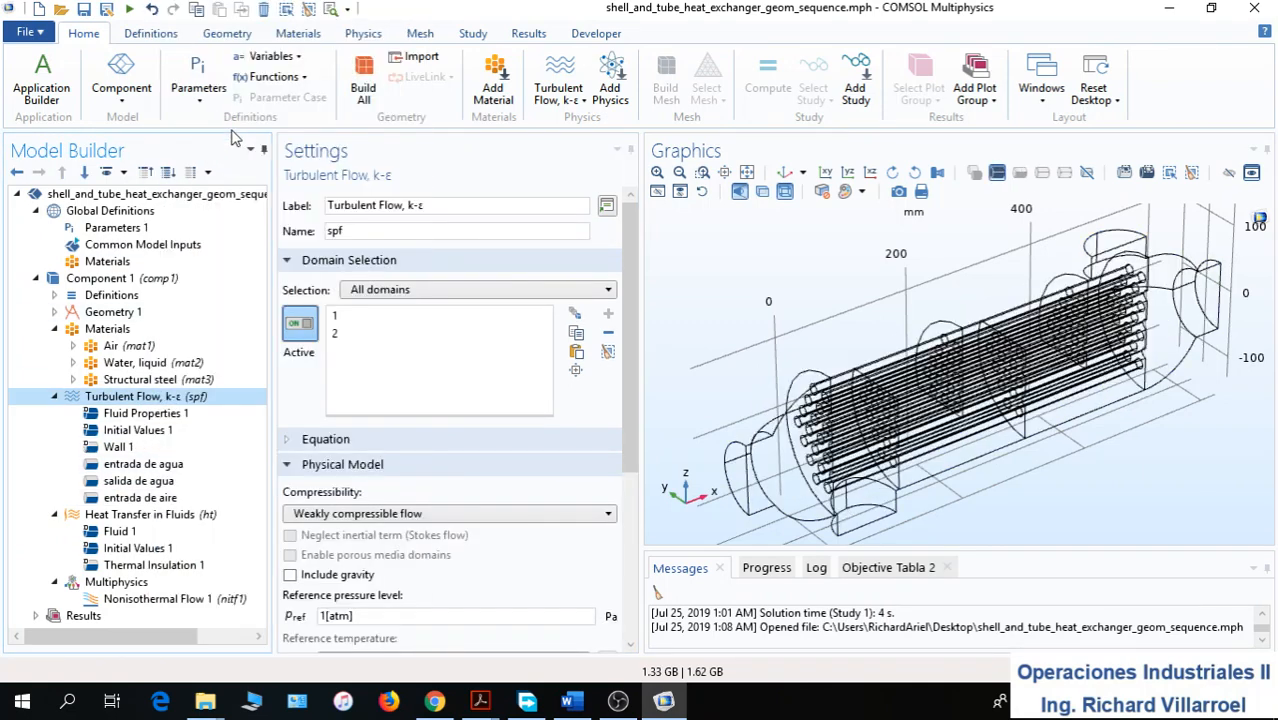
click(414, 266)
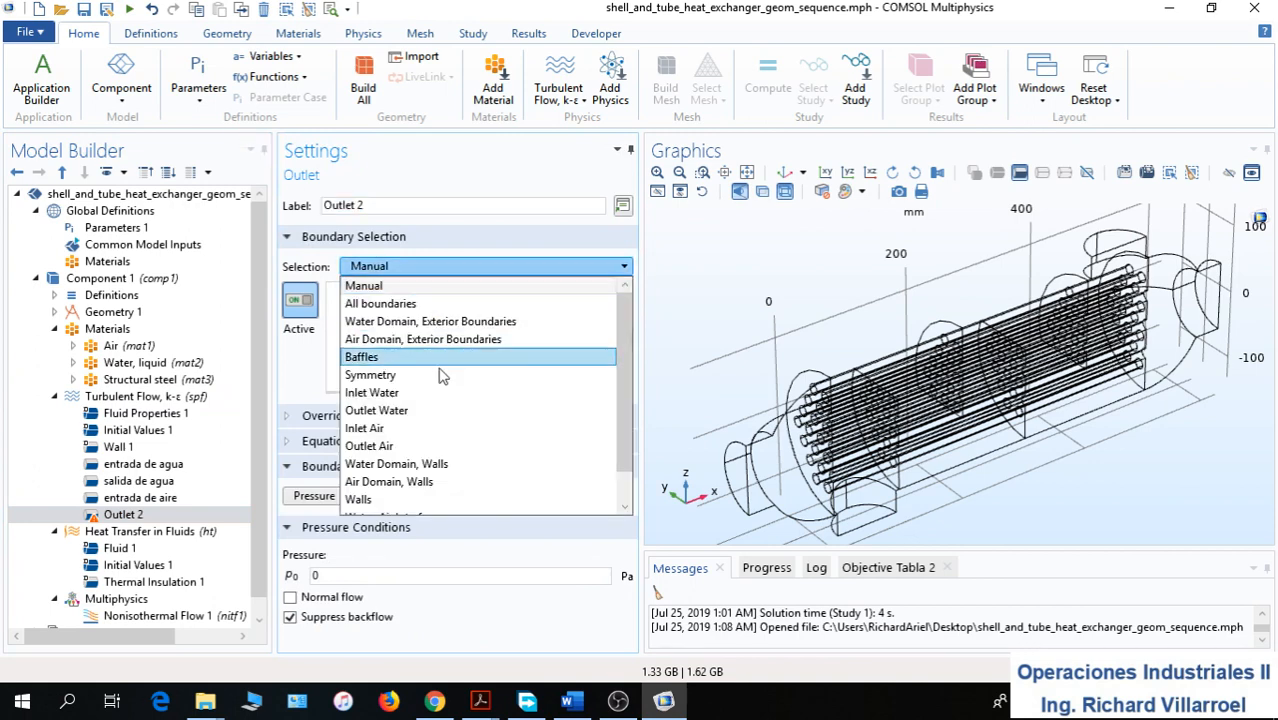
click(412, 447)
click(291, 597)
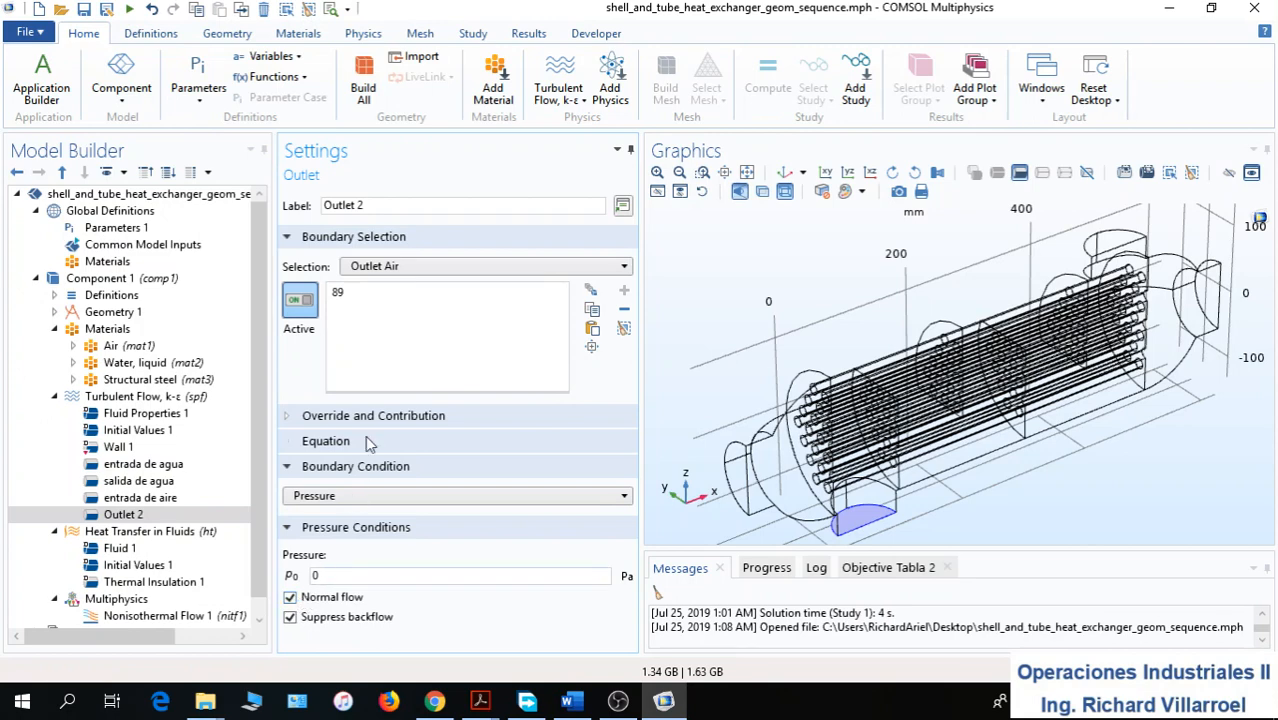
drag(375, 206, 302, 213)
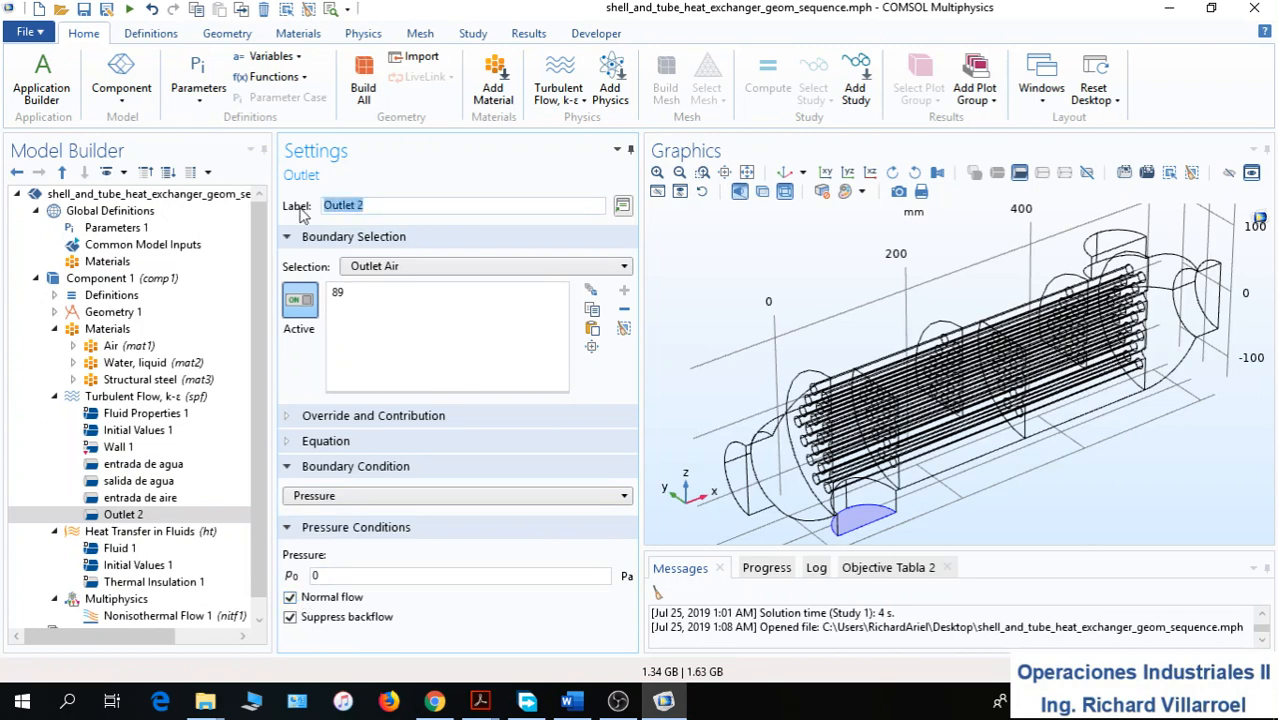
text(Salida de aire)
Add a Symmetry condition to Turbulent Flow, k-ε and assign it to the Symmetry selection
click(145, 398)
right_click(145, 398)
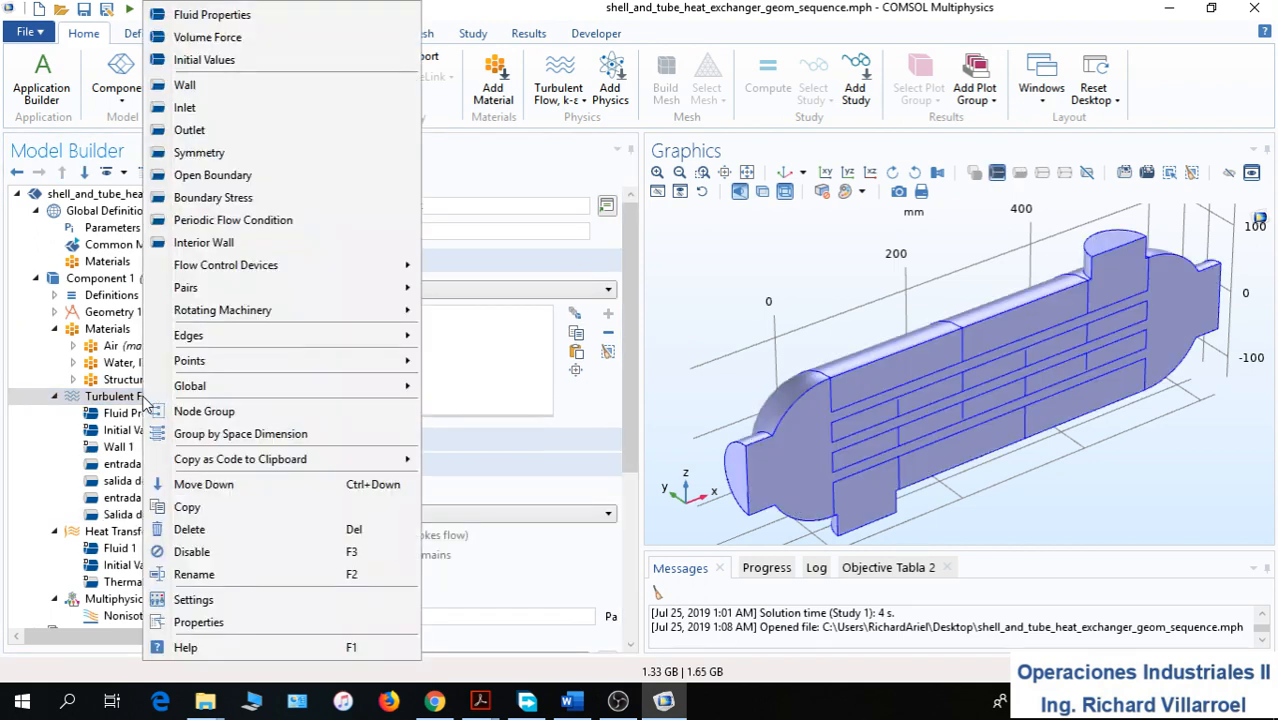
click(232, 153)
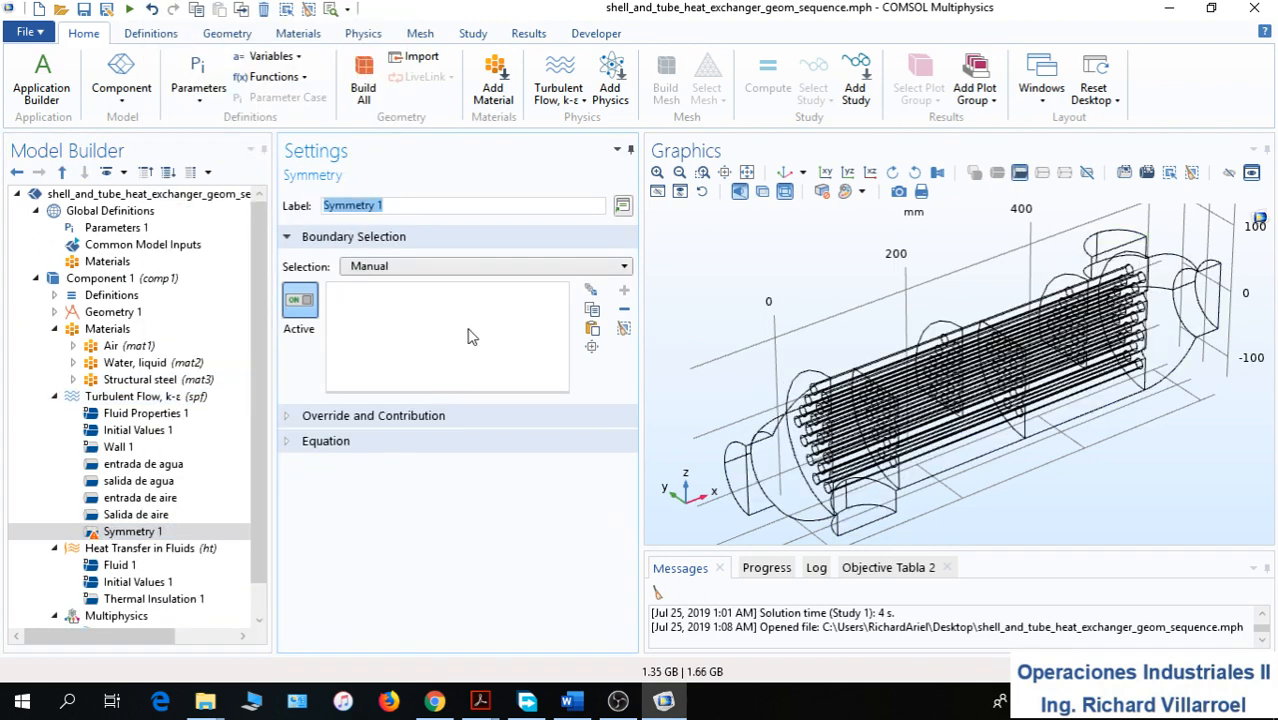
click(471, 268)
click(380, 375)
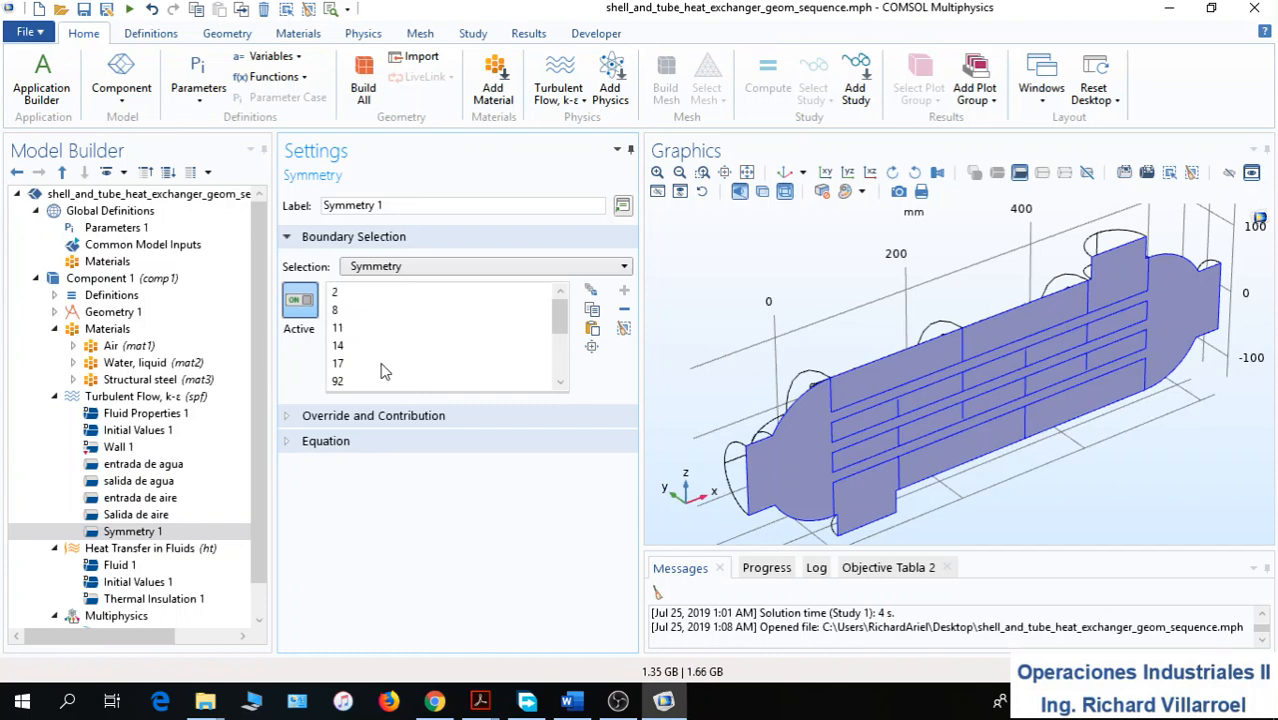
Add an Interior Wall condition to Turbulent Flow, k-ε and assign it to the Walls selection
right_click(153, 400)
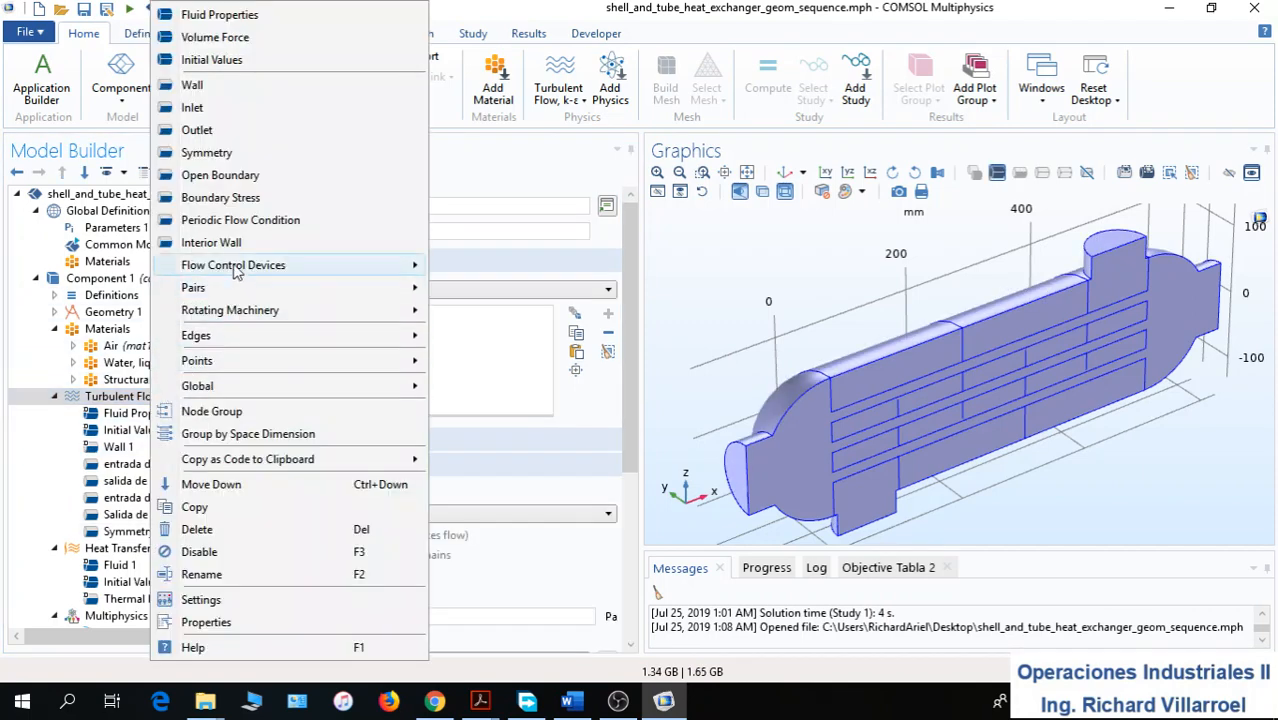
click(207, 243)
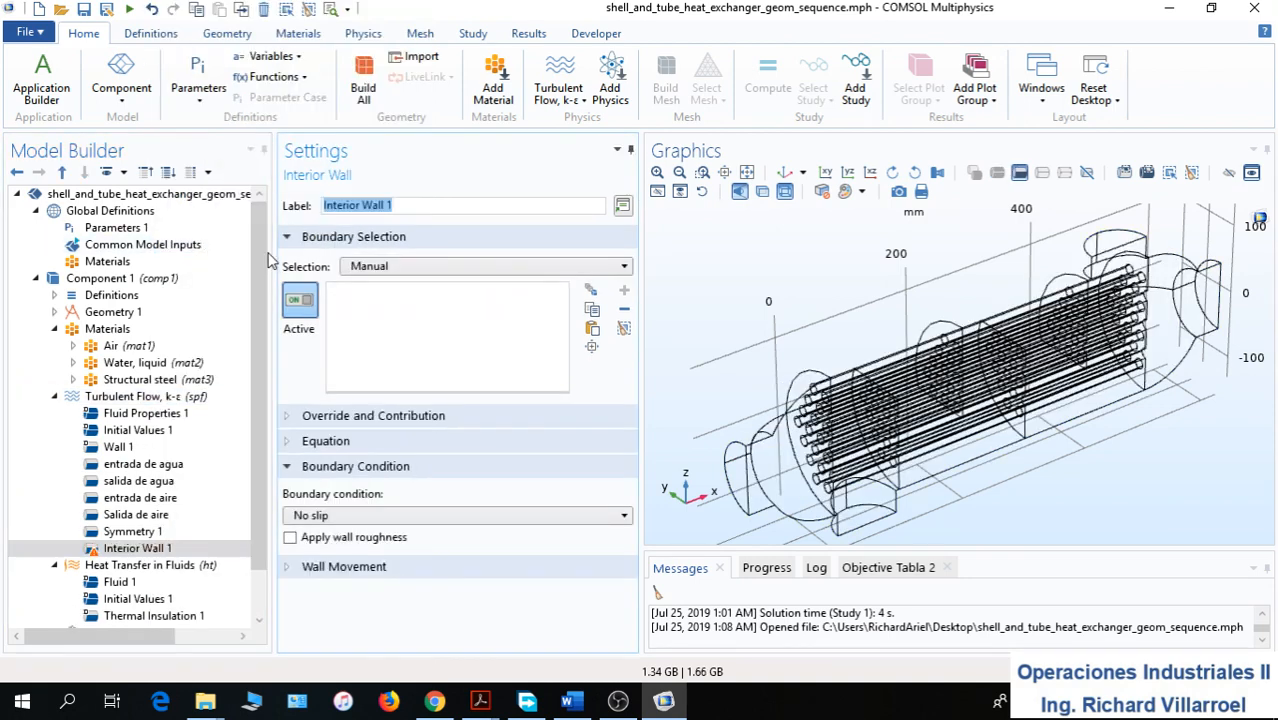
click(474, 267)
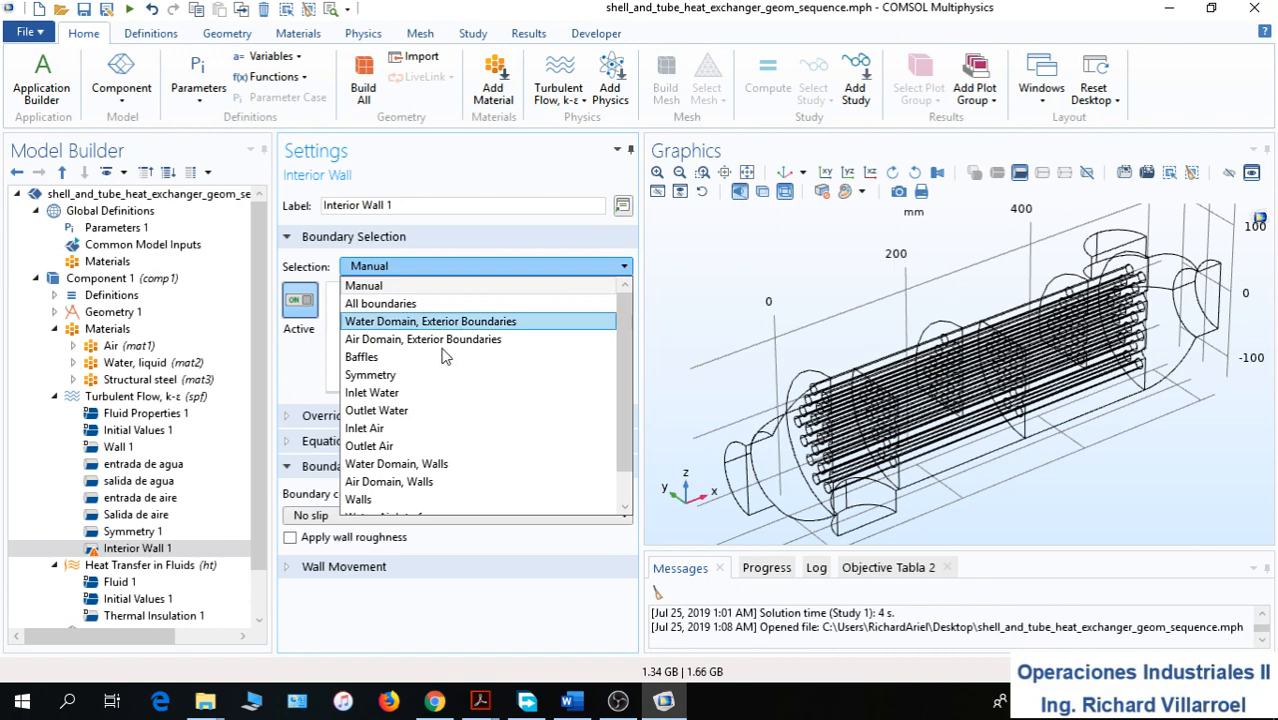
click(388, 499)
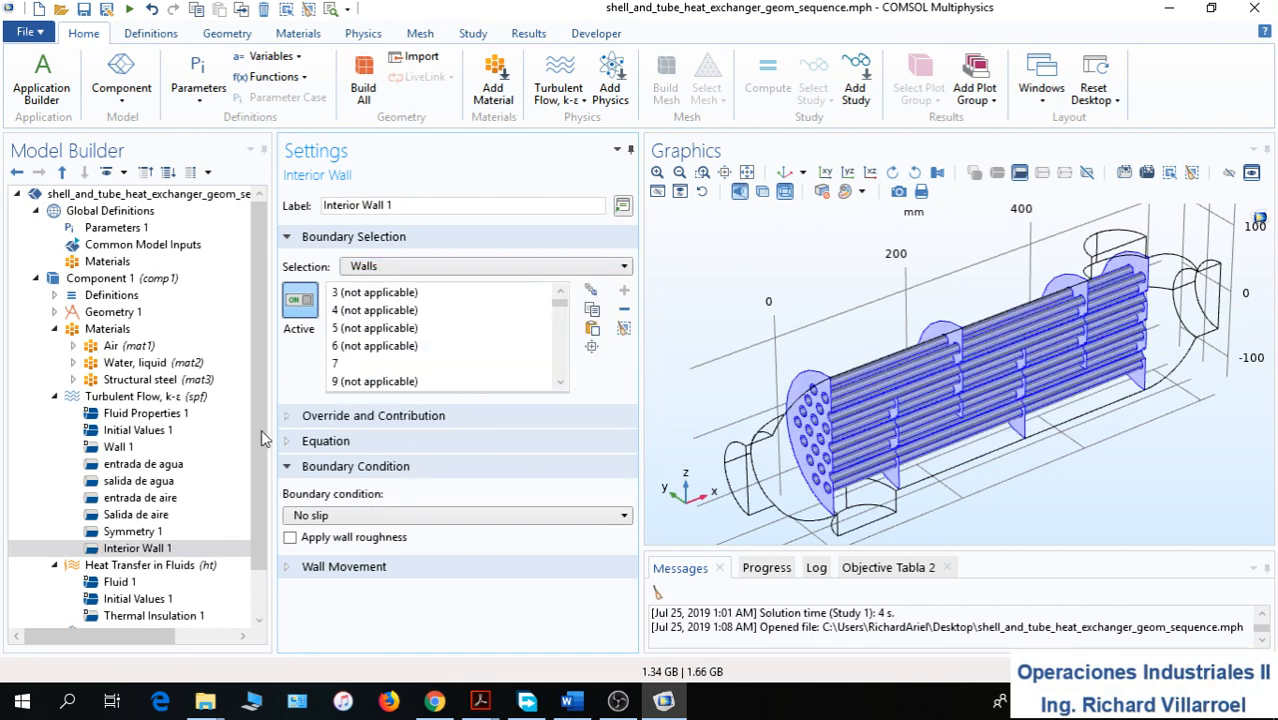
Collapse the Turbulent Flow, k-ε and Materials nodes in the model tree
click(170, 398)
scroll(265, 475, down, 1)
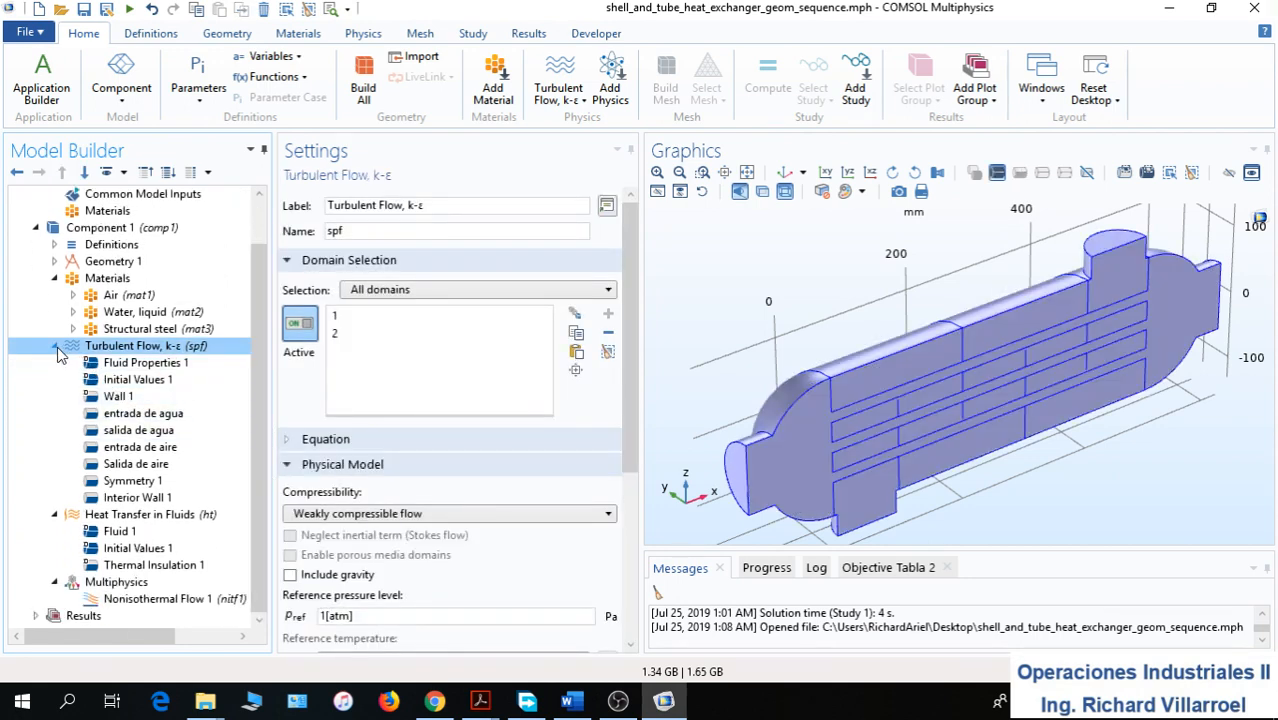
click(57, 346)
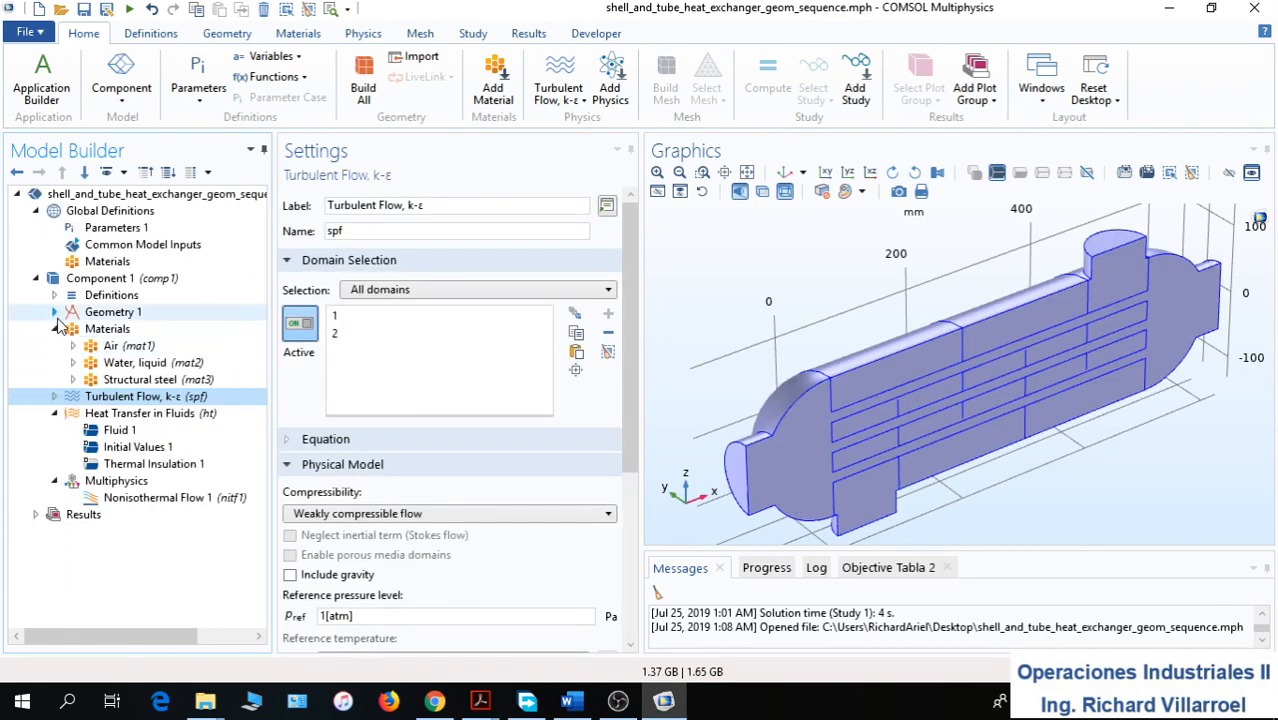
click(57, 329)
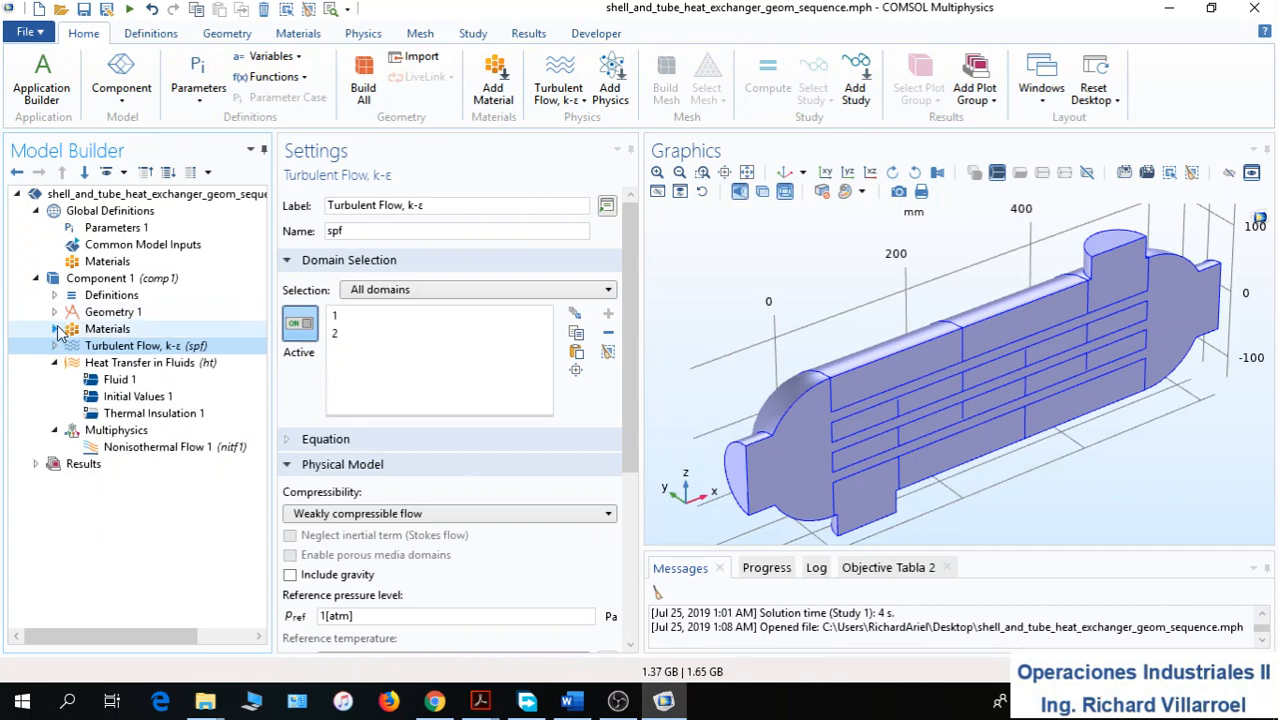
Add a Temperature condition to Heat Transfer in Fluids and assign it to the Inlet Water selection
click(150, 363)
right_click(152, 367)
click(214, 107)
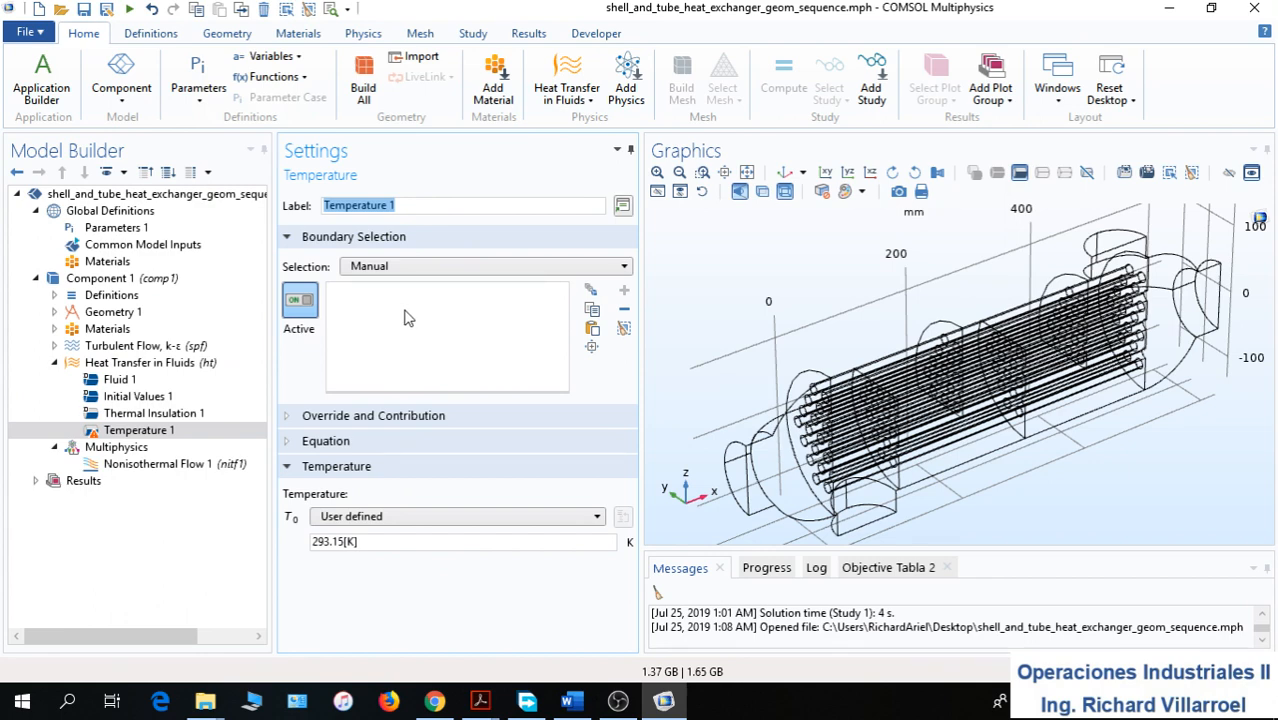
click(490, 268)
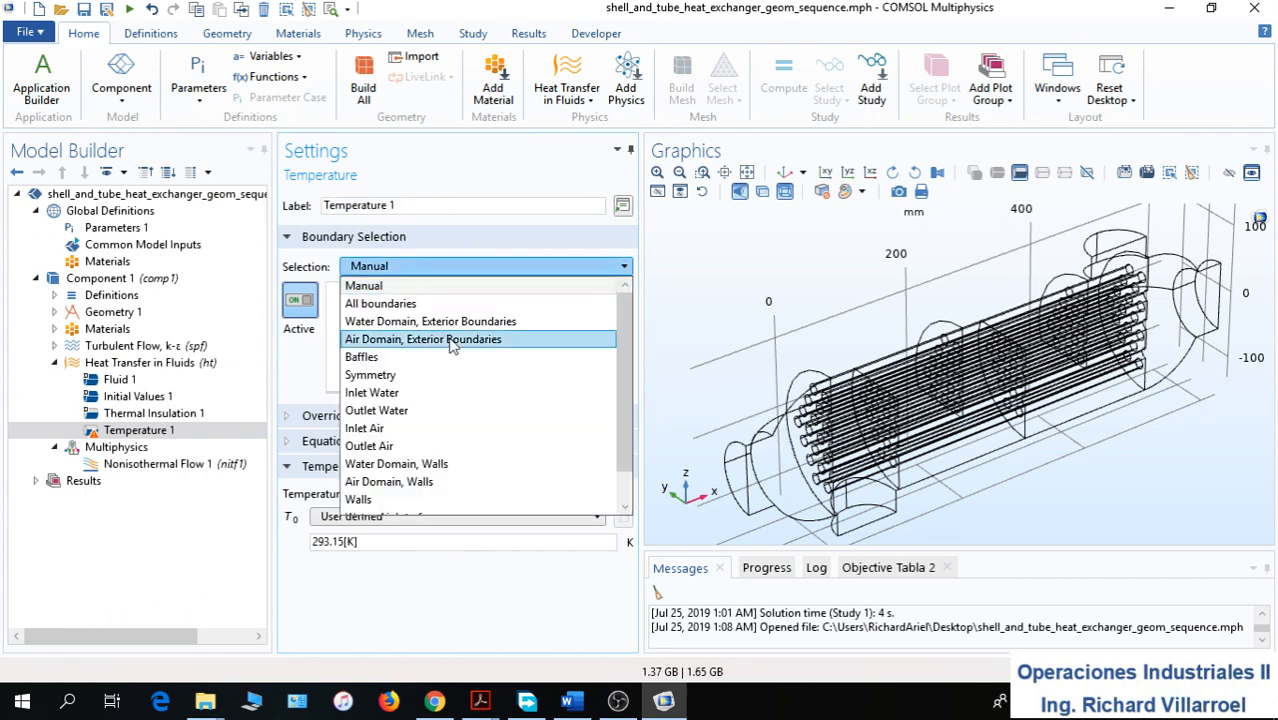
click(420, 393)
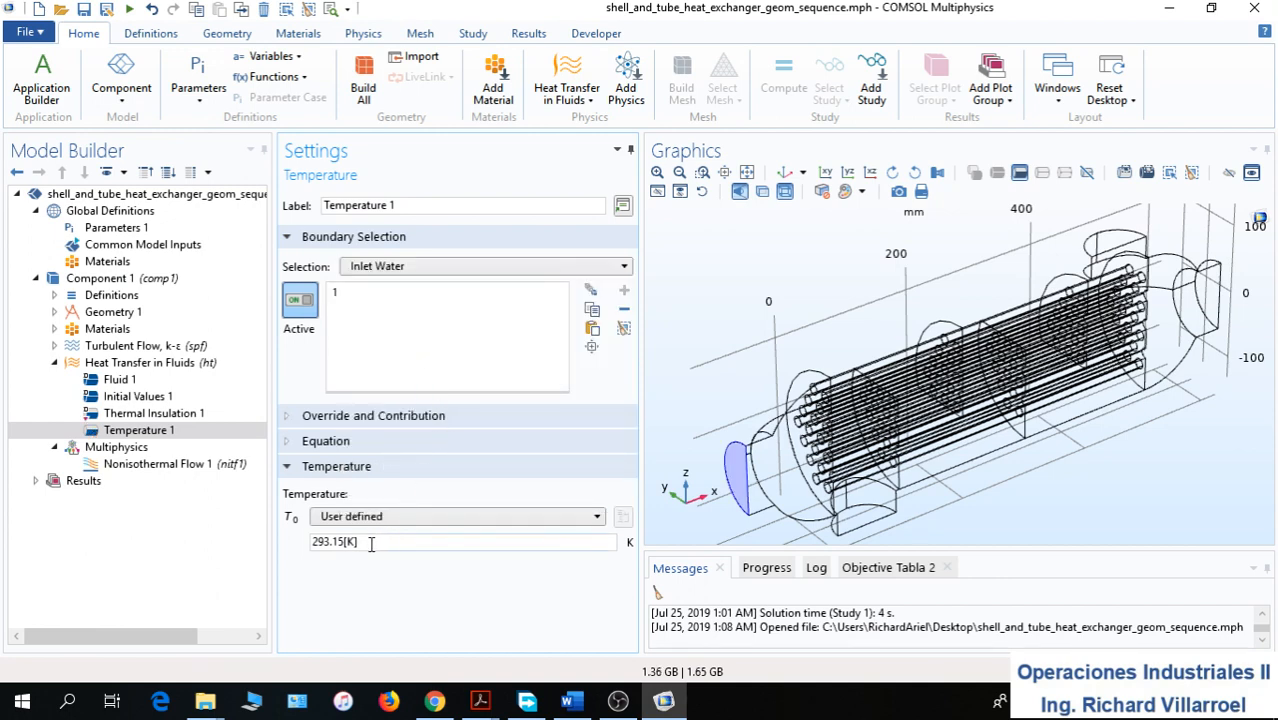
Set the water inlet temperature to 80 [degC] and label the condition "Temperature del agua"
drag(358, 543, 297, 545)
text(80 [degC])
key(BackSpace)
text(])
click(420, 204)
key(BackSpace)
text(del agua)
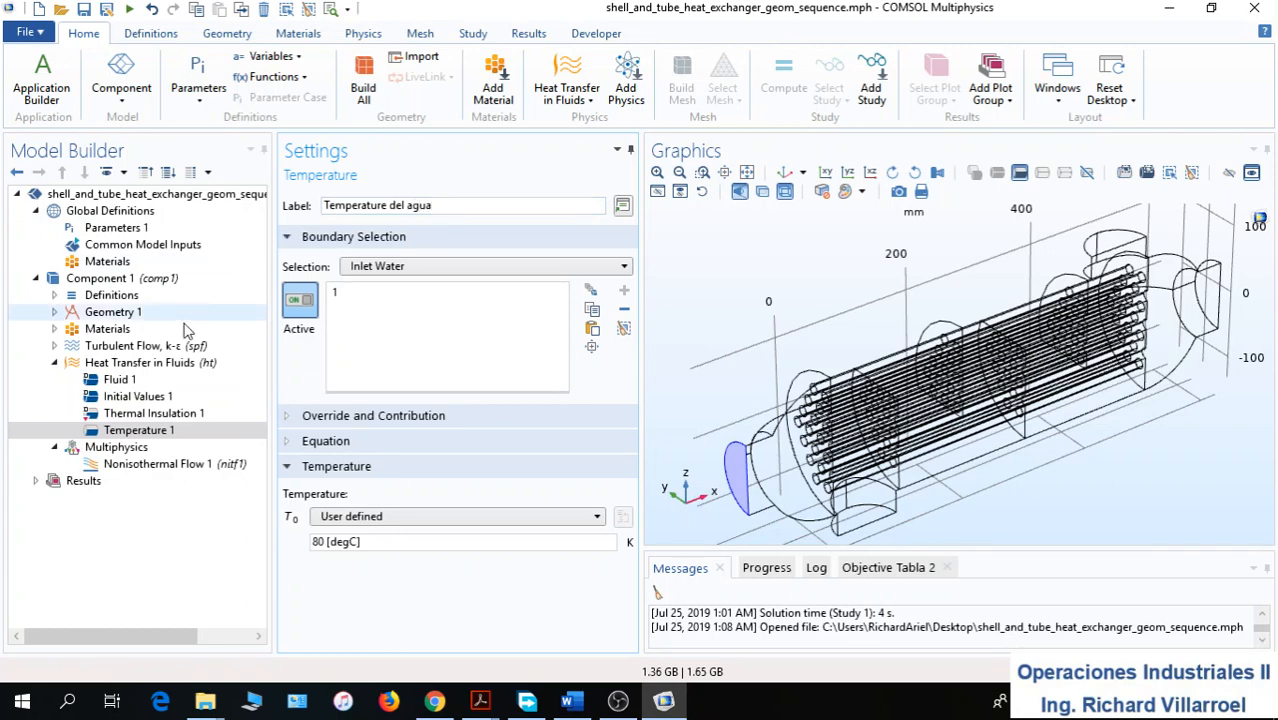
Add an Outflow condition to Heat Transfer in Fluids and assign it to the Outlet Water selection
click(130, 362)
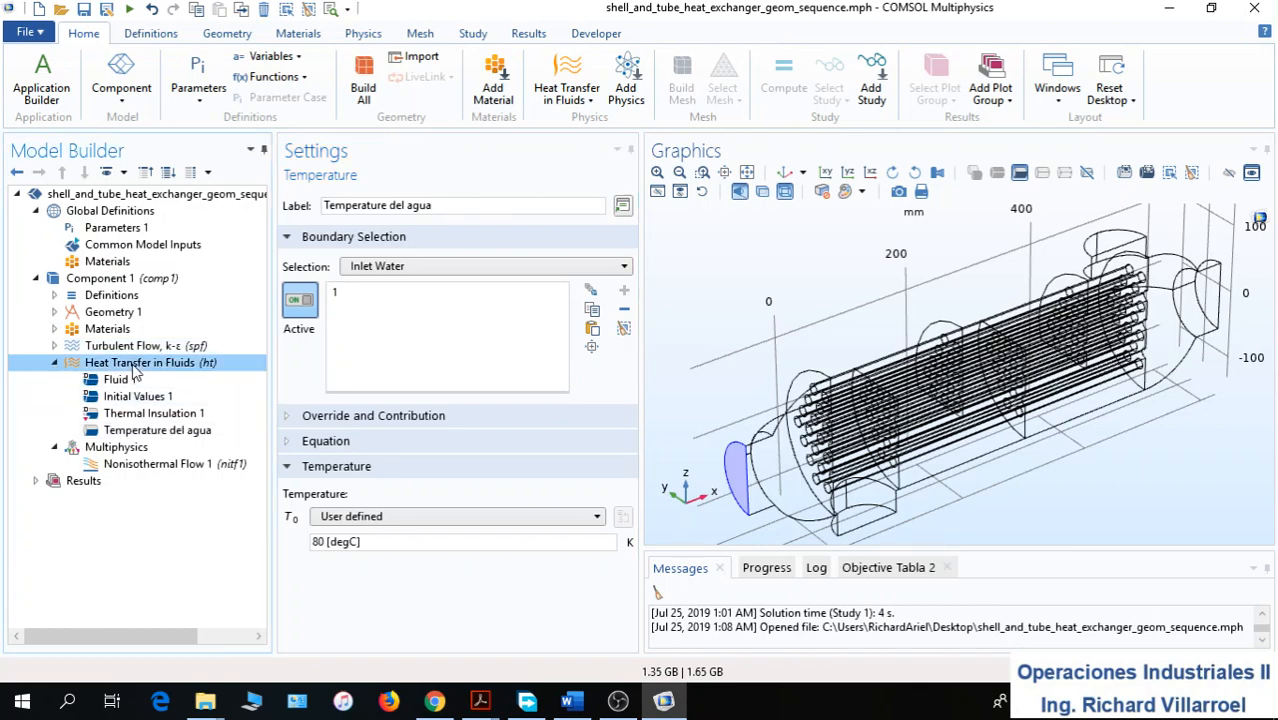
right_click(135, 365)
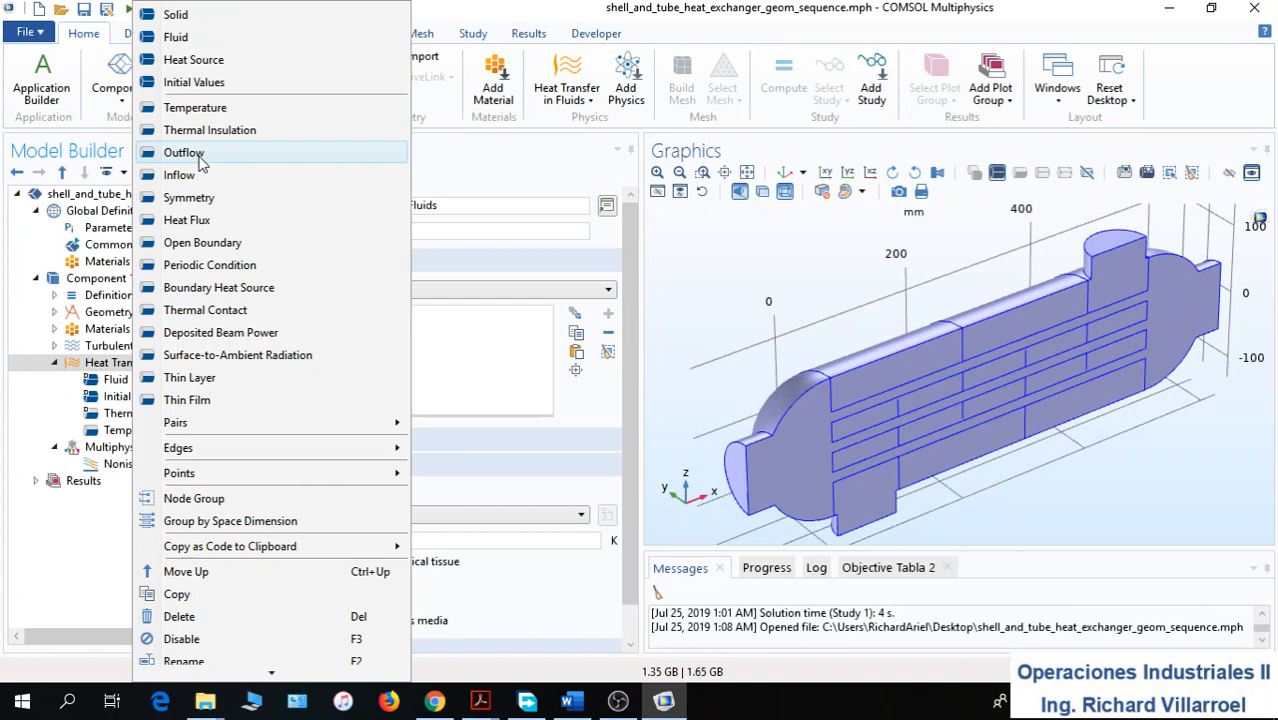
click(199, 155)
click(432, 268)
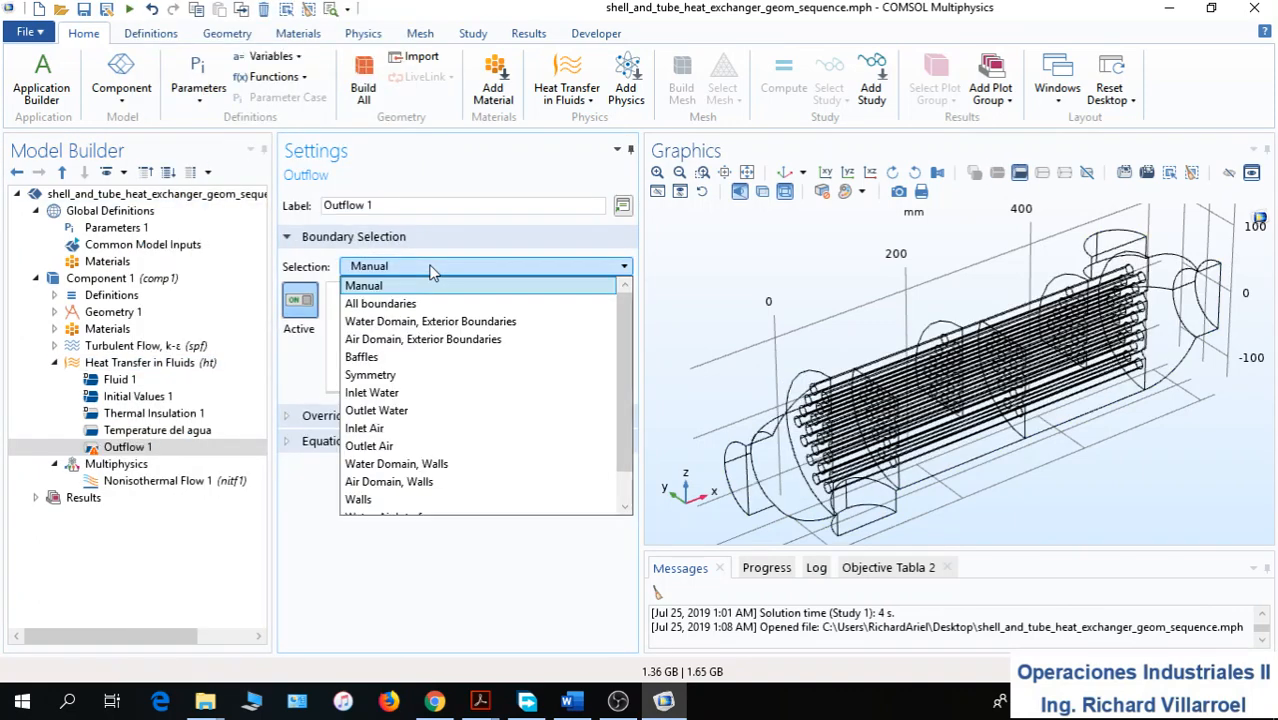
click(402, 410)
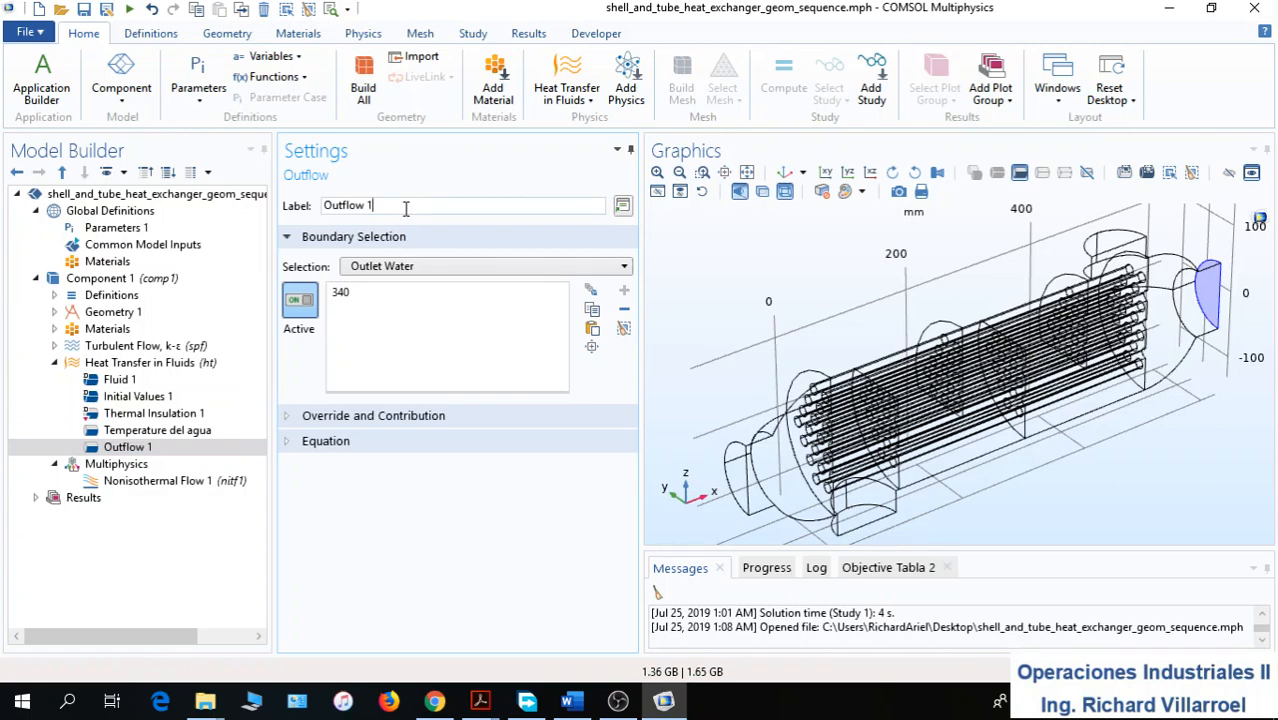
Label the water outflow condition "Salida del agua"
key(BackSpace)
key(BackSpace)
key(BackSpace)
key(BackSpace)
key(BackSpace)
key(BackSpace)
key(BackSpace)
key(BackSpace)
key(BackSpace)
text(Salida del agua)
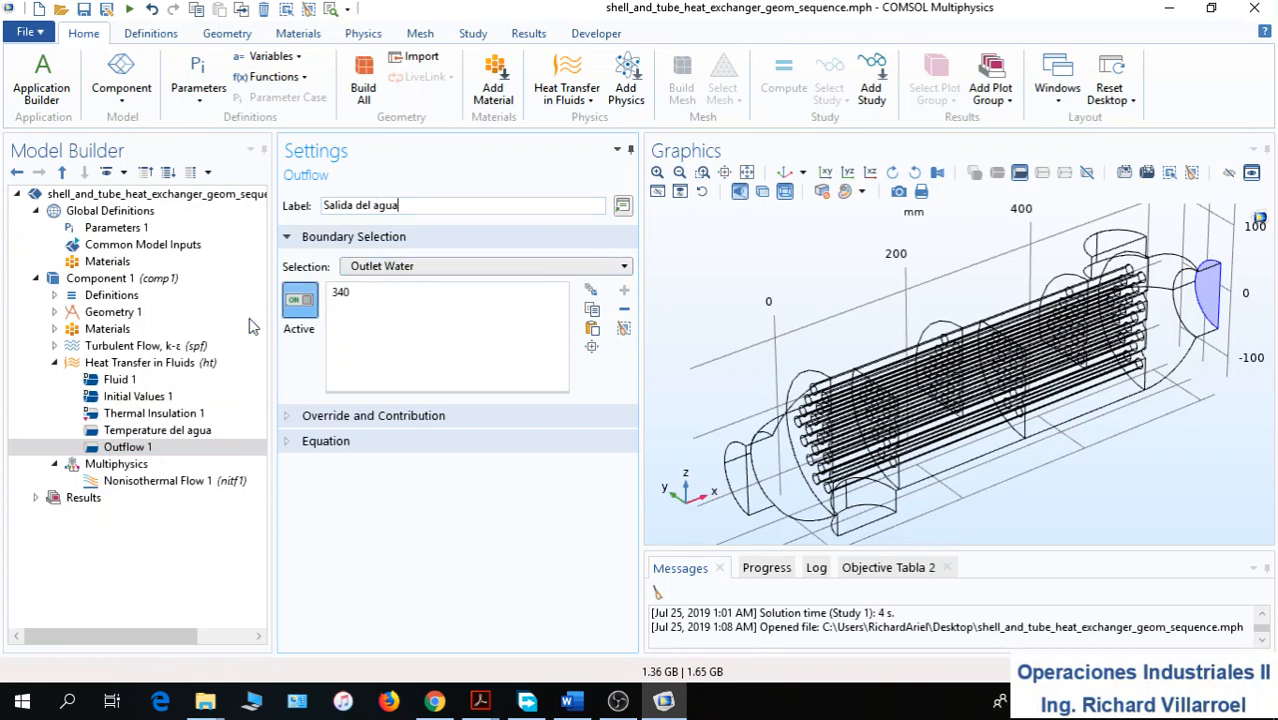
Add a second Temperature condition to Heat Transfer in Fluids and assign it to the Inlet Air selection
right_click(137, 362)
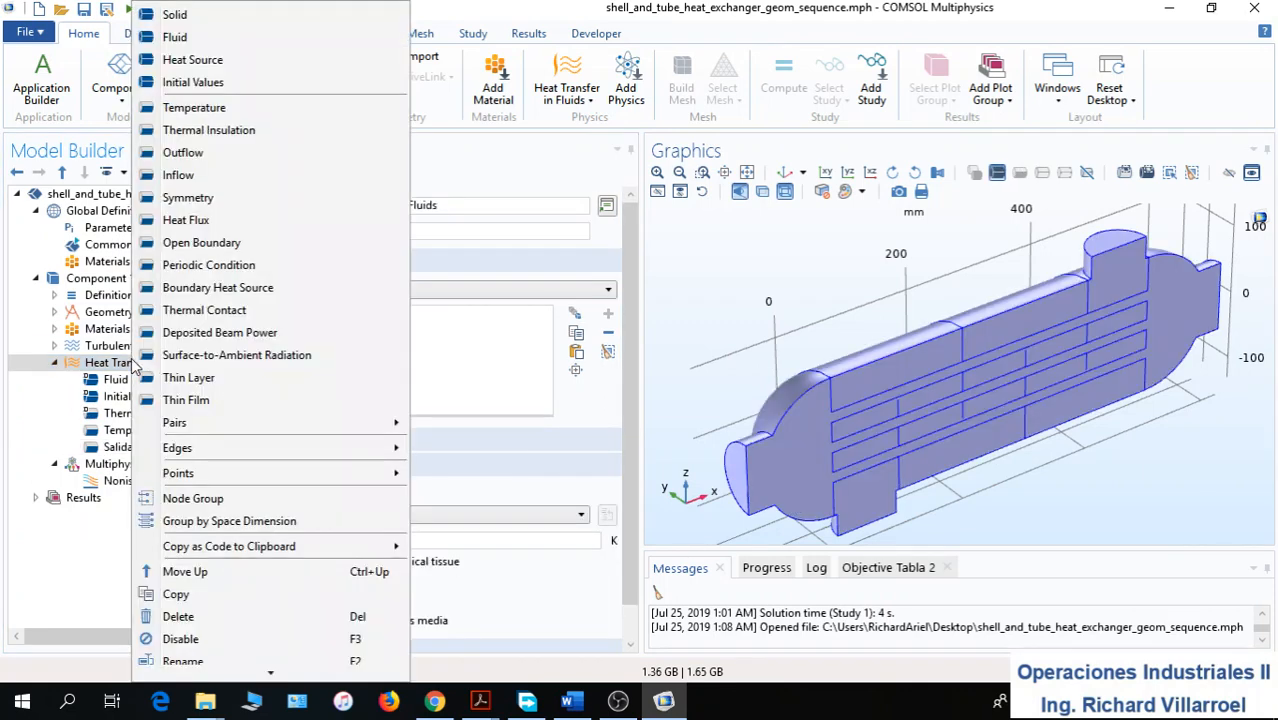
click(190, 107)
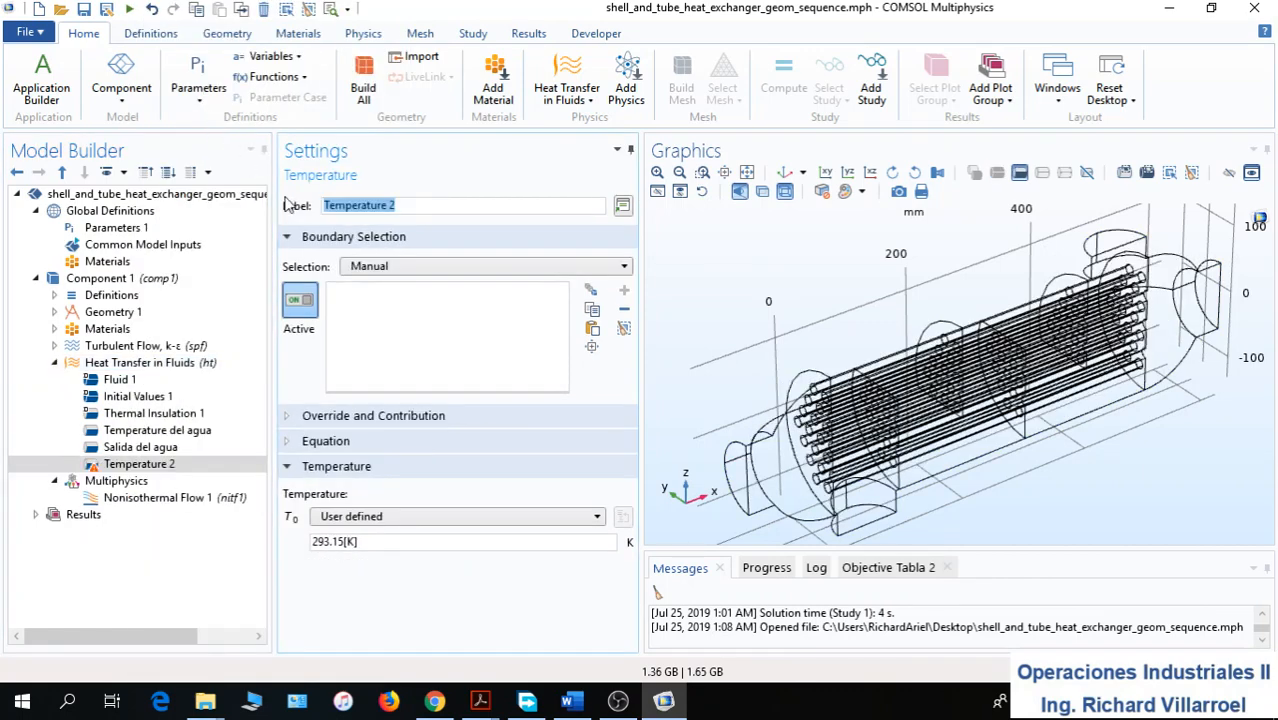
click(479, 268)
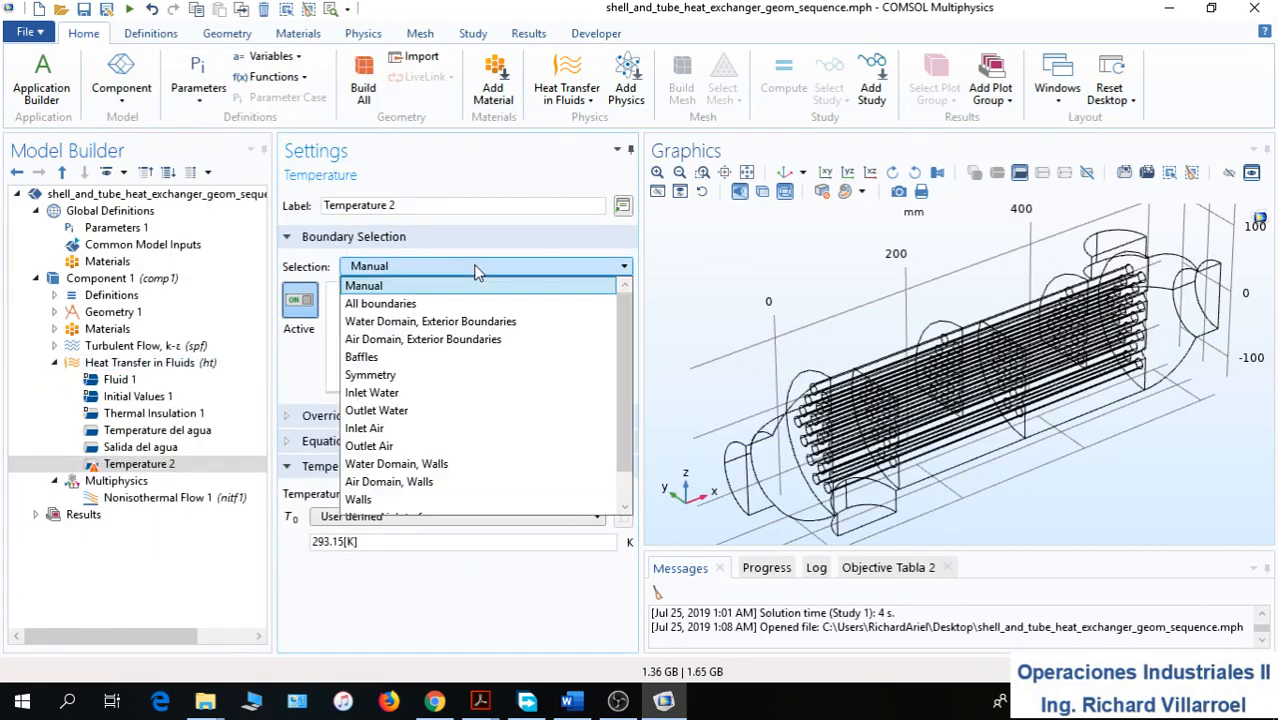
click(433, 427)
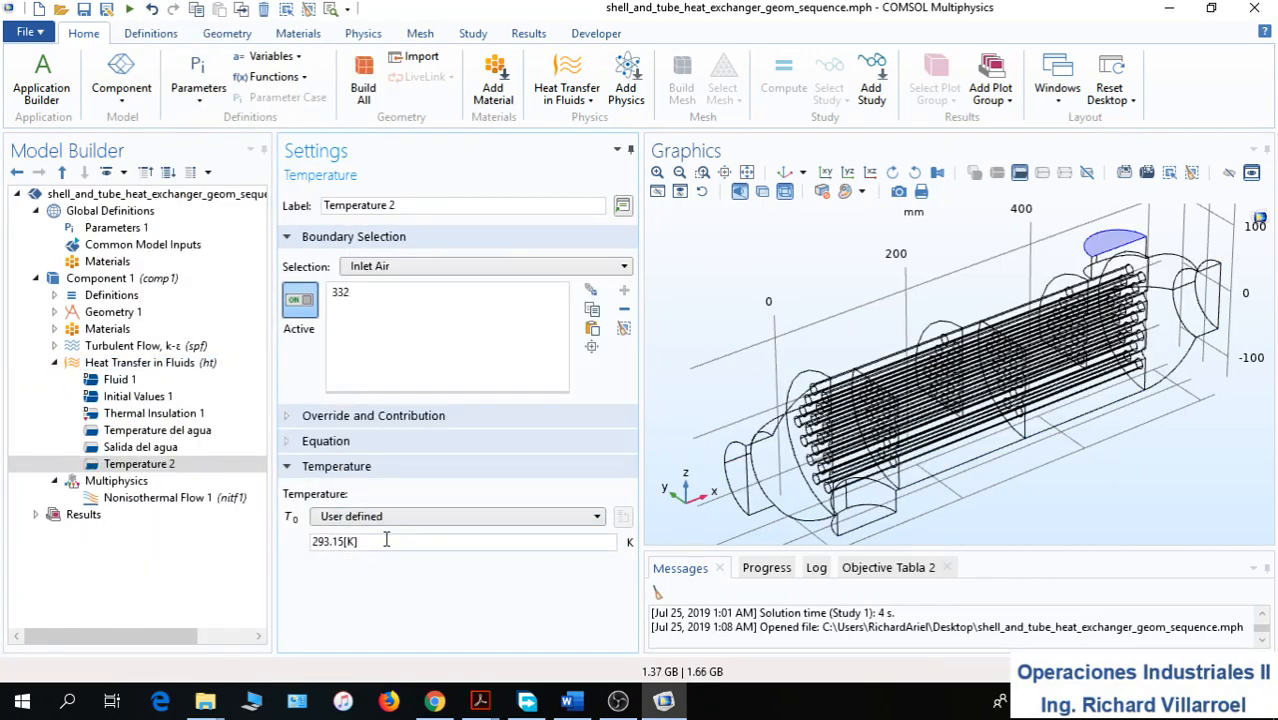
Set the air inlet temperature to 5 [degC] and label the condition "Temperature del aire"
click(350, 541)
double_click(350, 541)
key(BackSpace)
text(5 [degC])
click(425, 205)
drag(425, 205, 325, 207)
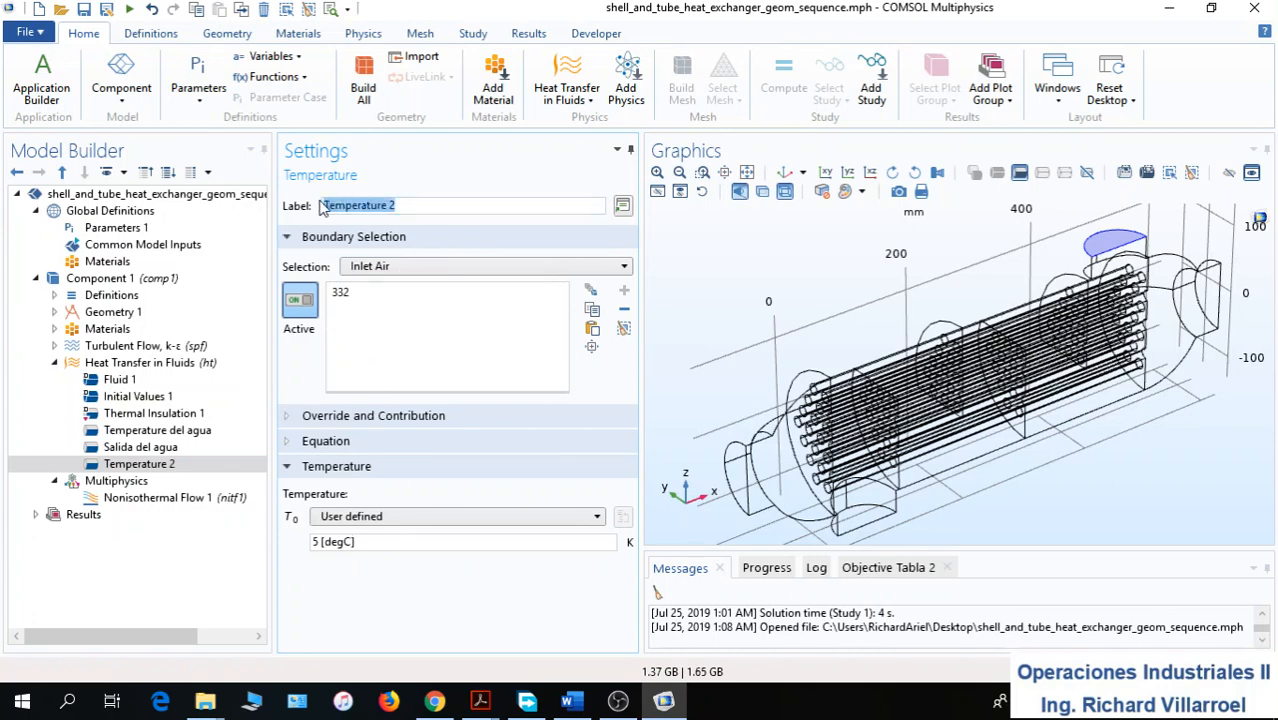
click(422, 205)
key(BackSpace)
text(del aire)
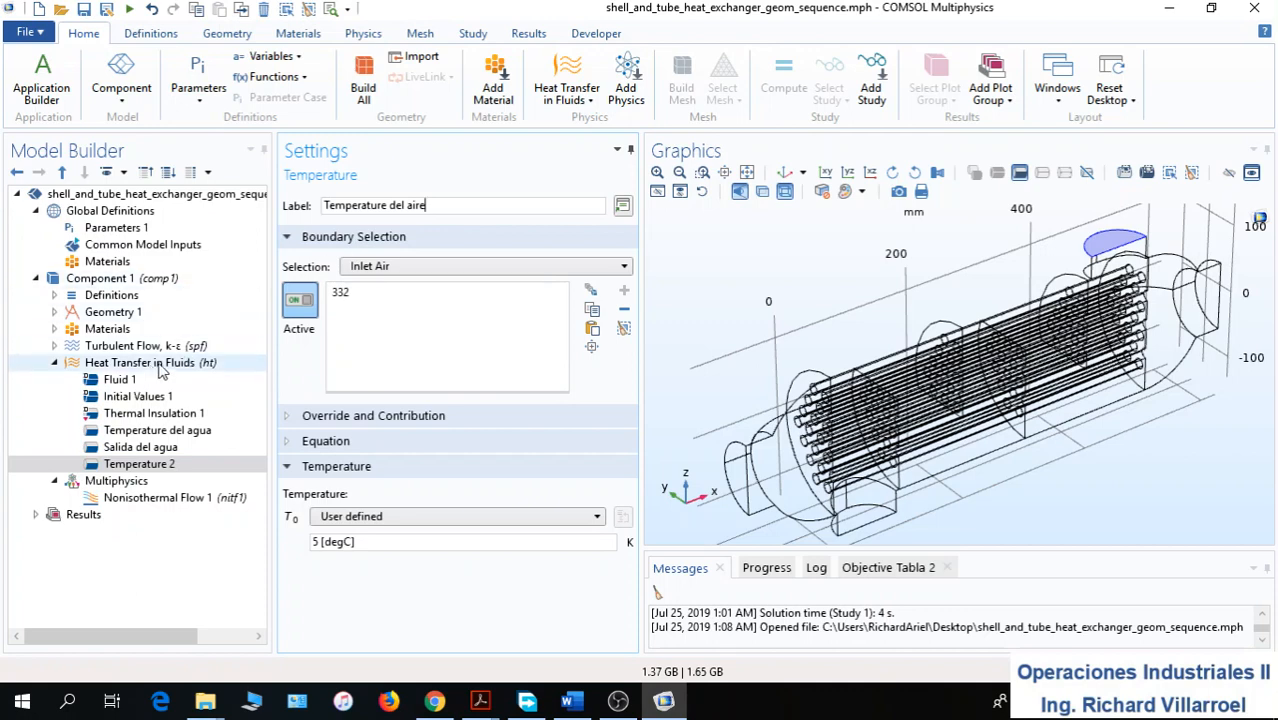
Add a second Outflow condition to Heat Transfer in Fluids and assign it to the Outlet Air selection
click(141, 367)
right_click(141, 367)
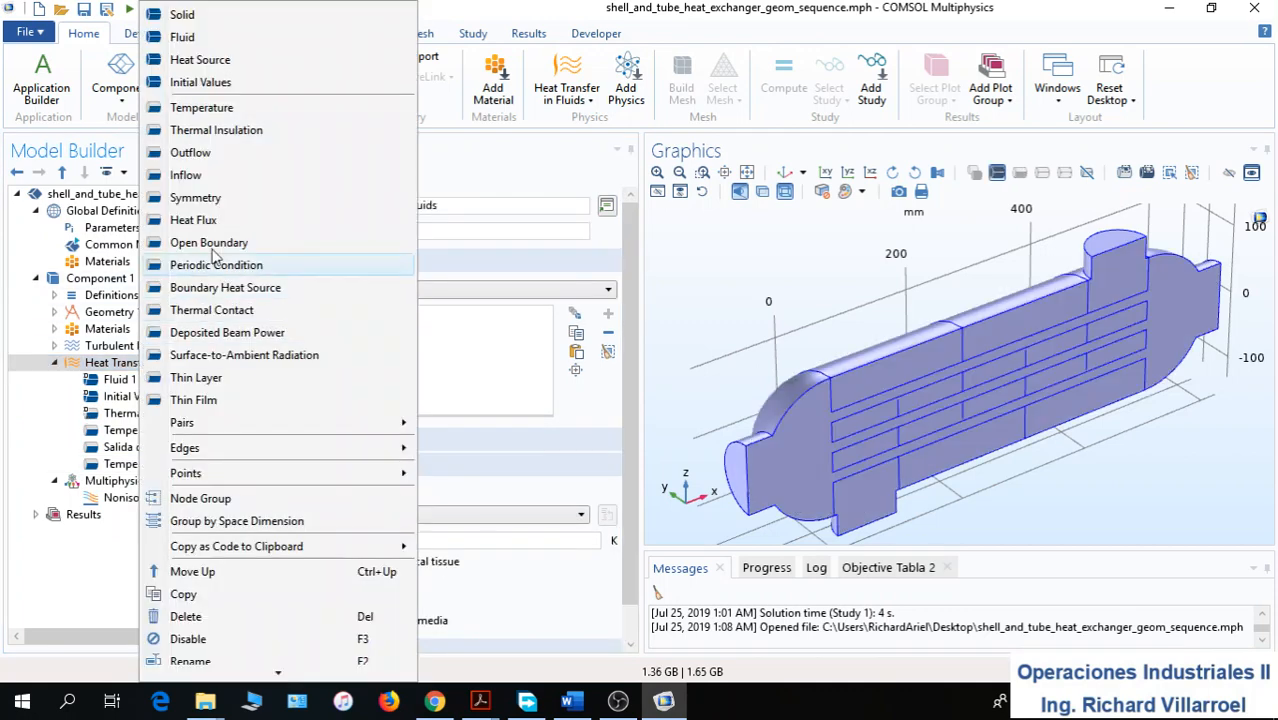
click(215, 156)
click(407, 266)
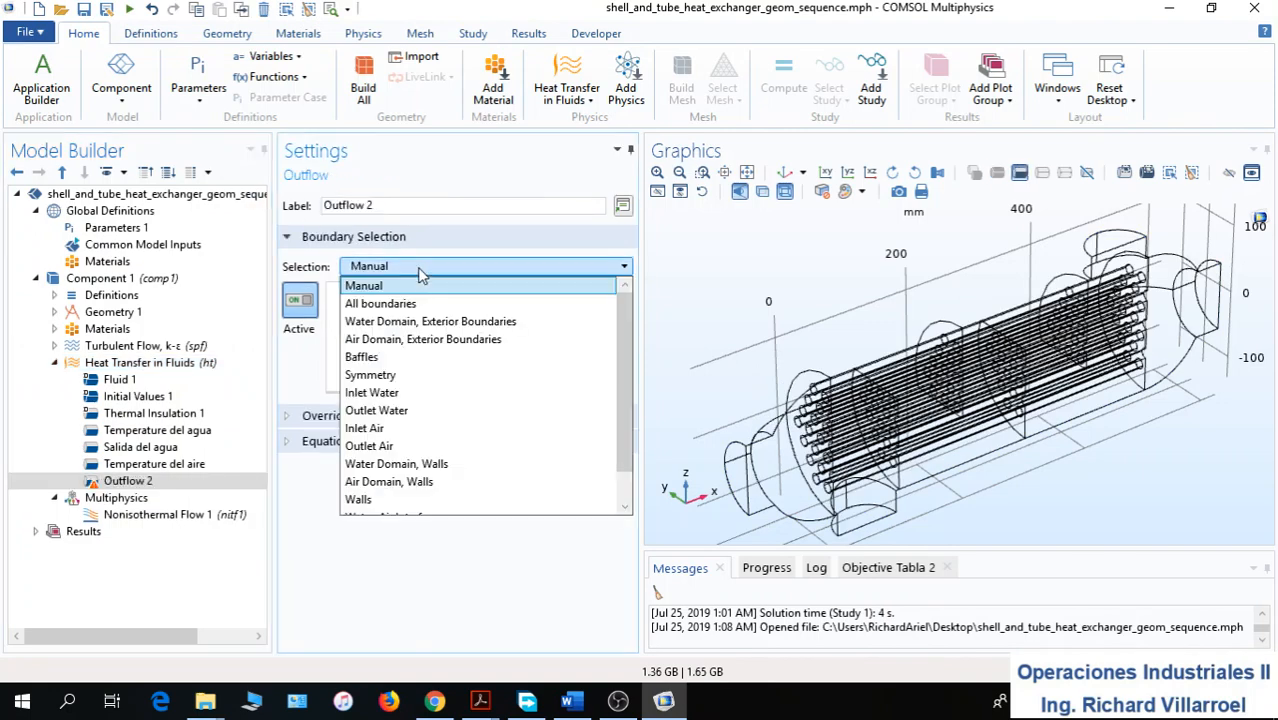
click(397, 450)
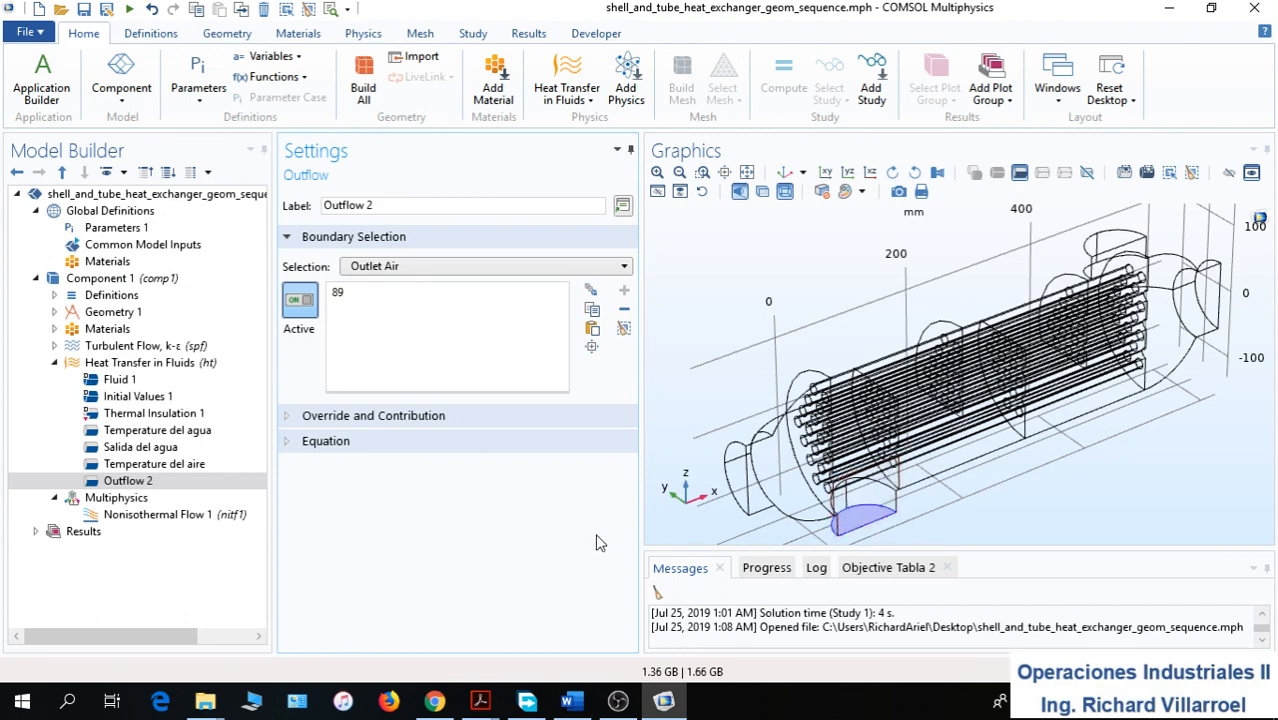
Label the air outflow condition "salida del aire"
drag(398, 205, 290, 212)
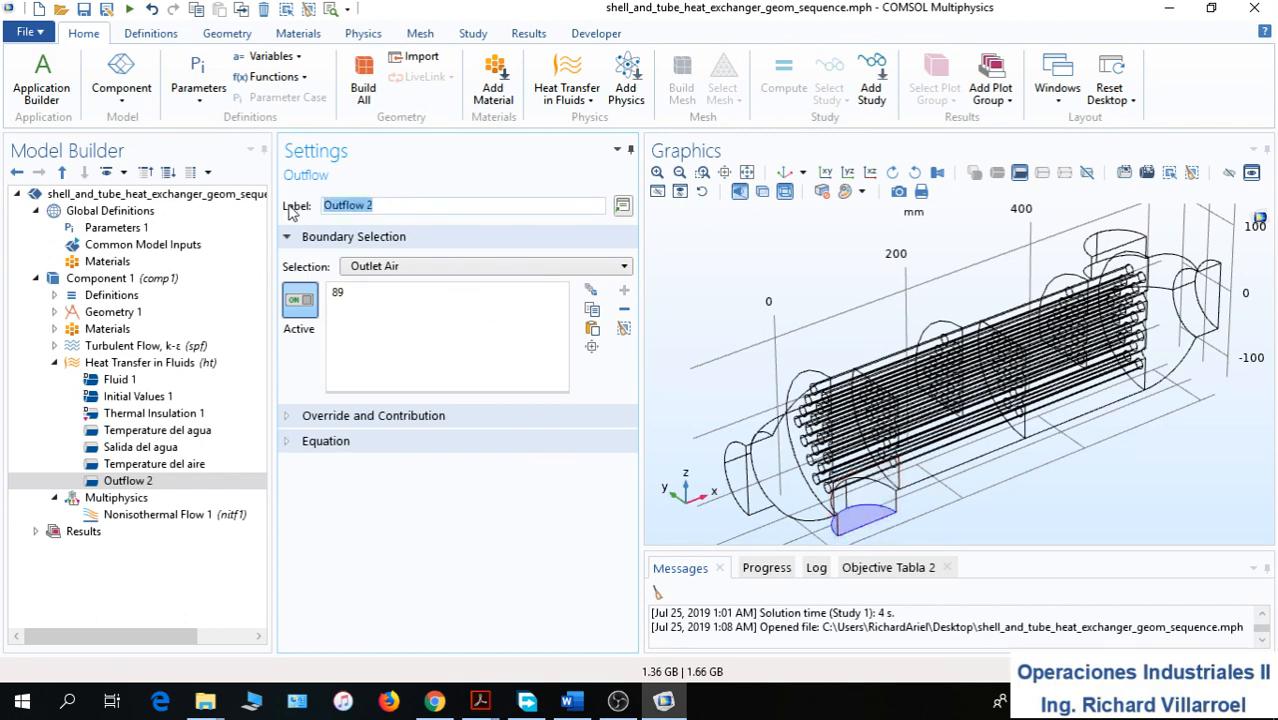
text(sal)
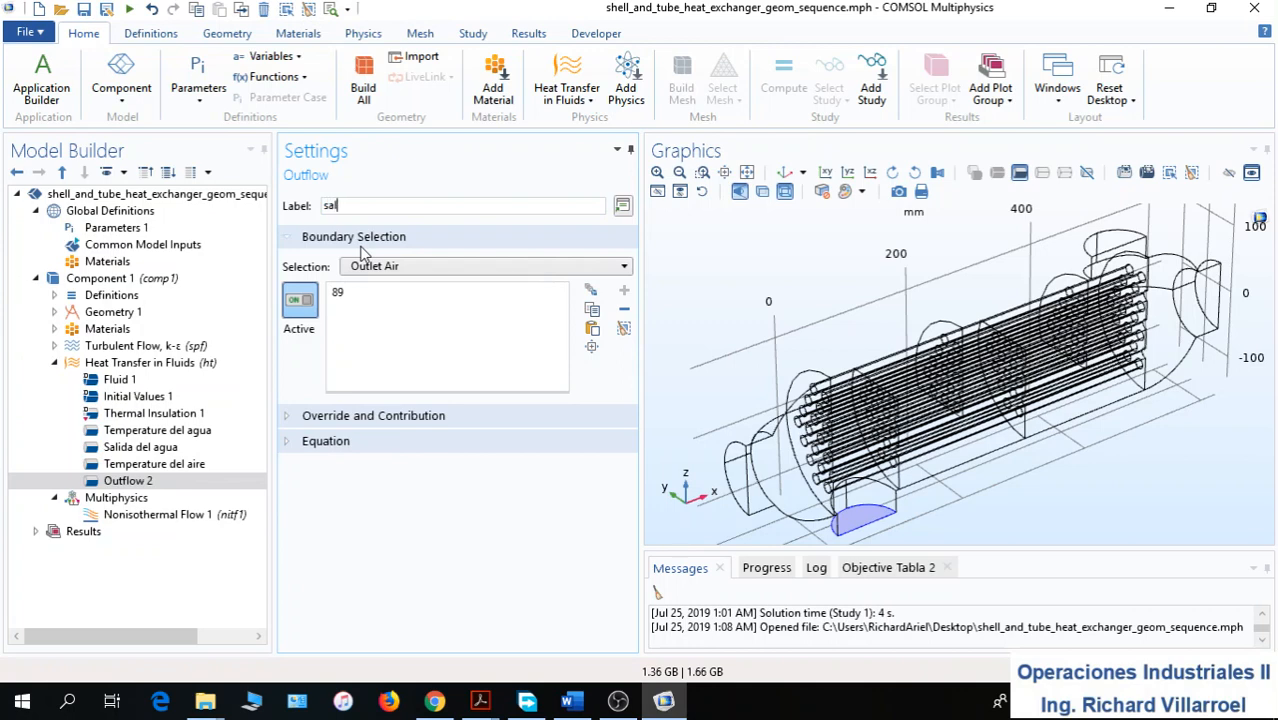
text(ida del aire)
Add a Symmetry condition to Heat Transfer in Fluids and assign it to the Symmetry selection
right_click(150, 366)
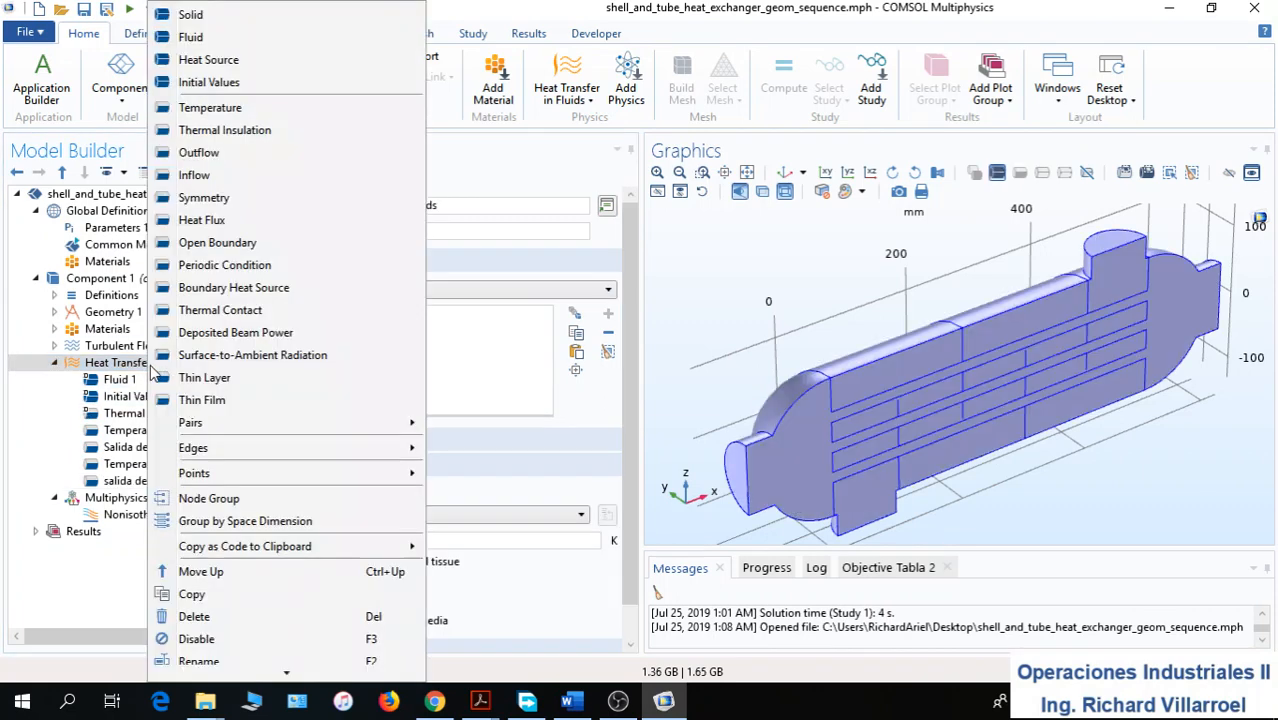
click(235, 199)
click(455, 266)
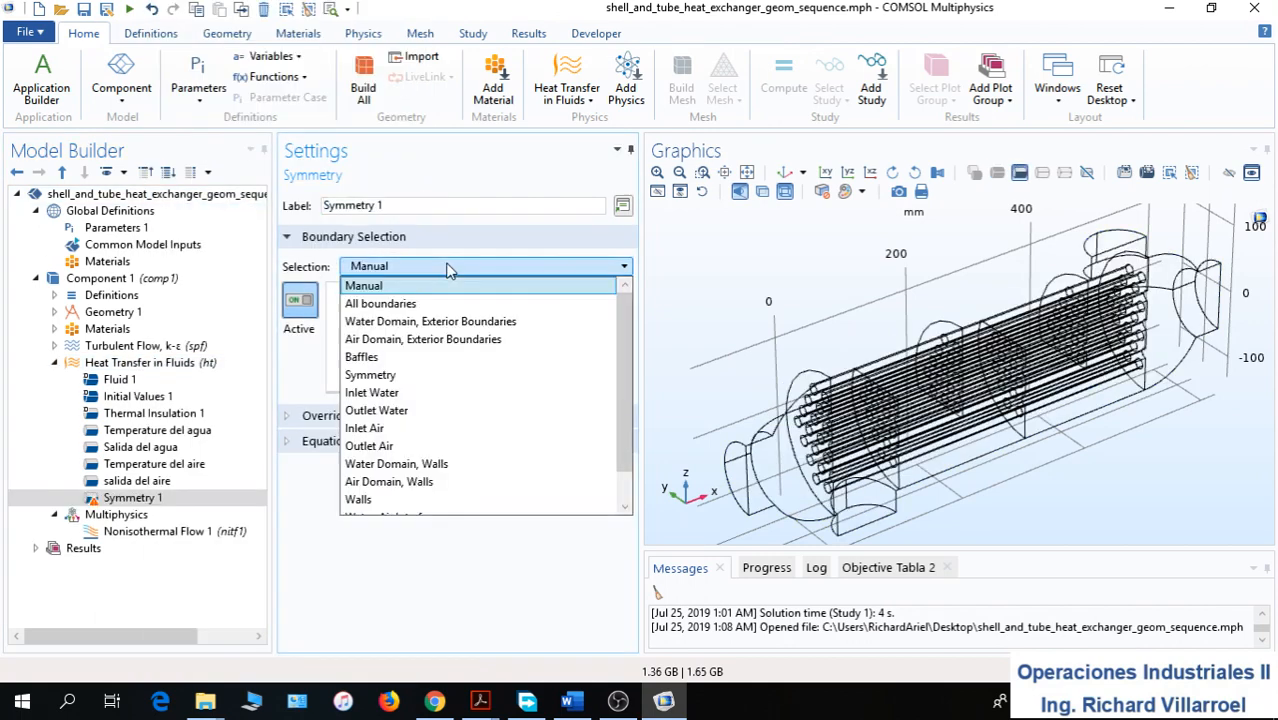
click(396, 374)
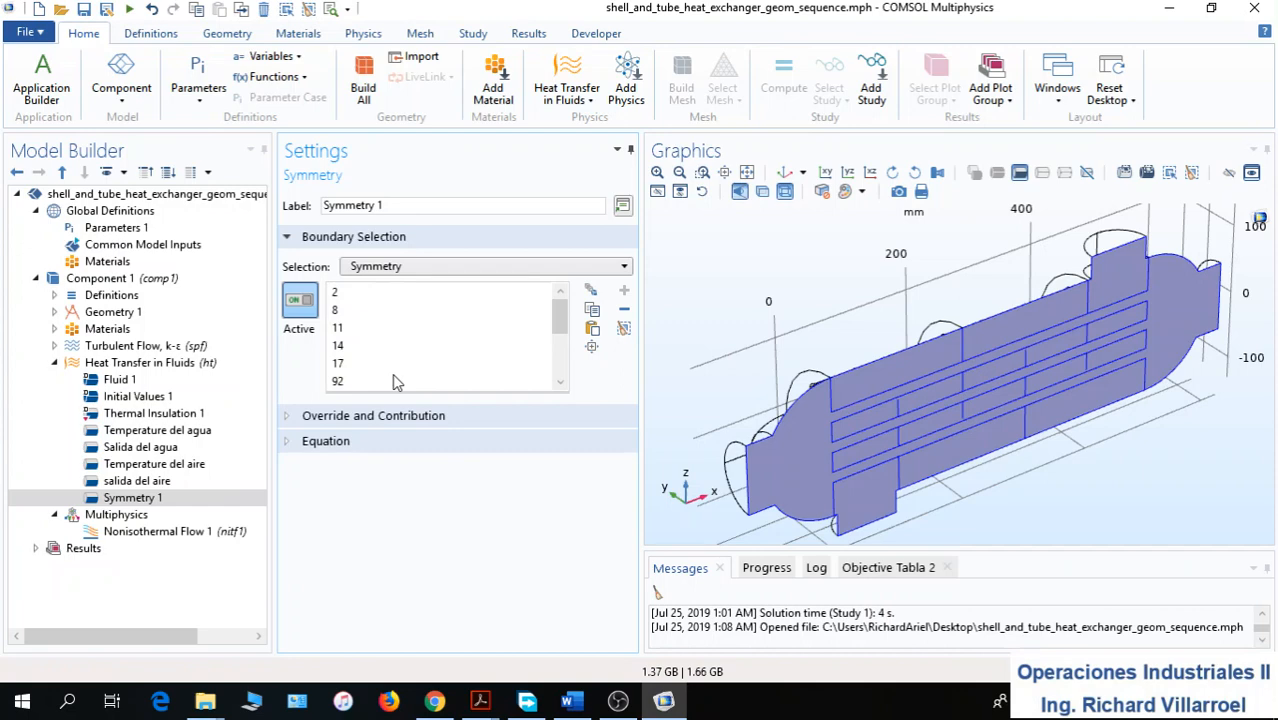
Add a Thin Layer condition to Heat Transfer in Fluids and assign it to the Walls selection
click(148, 366)
right_click(148, 366)
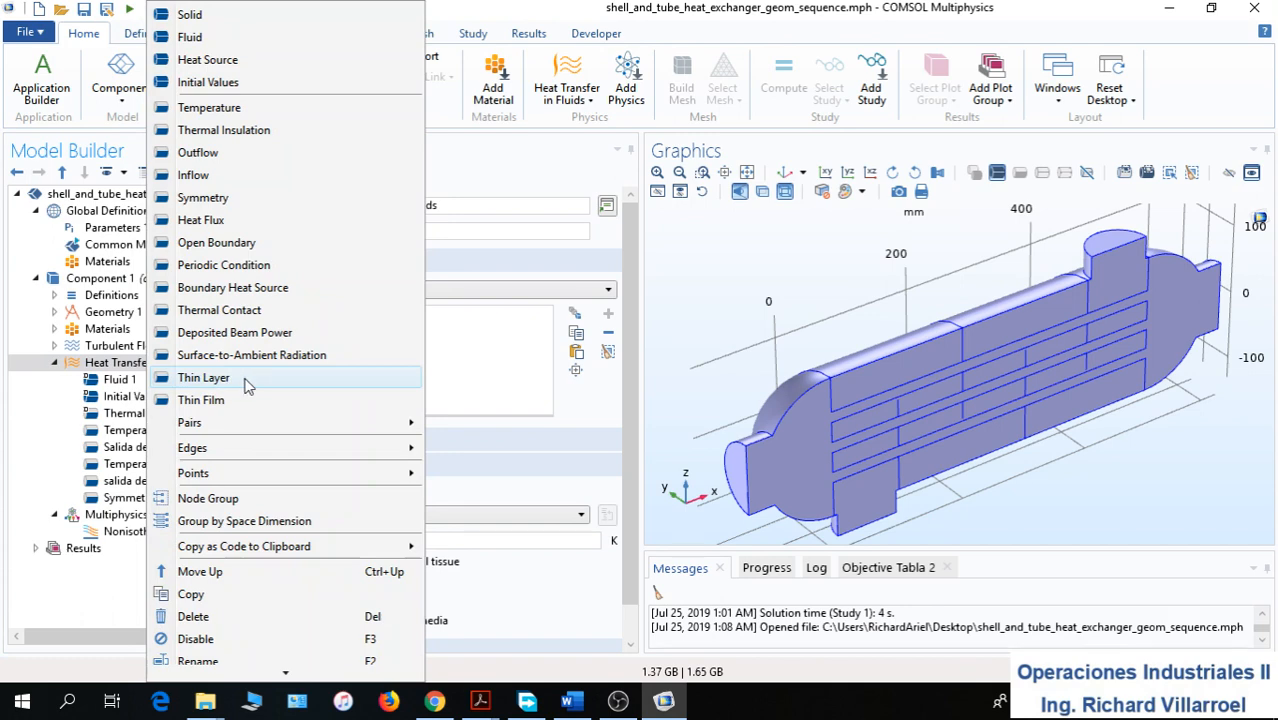
click(204, 378)
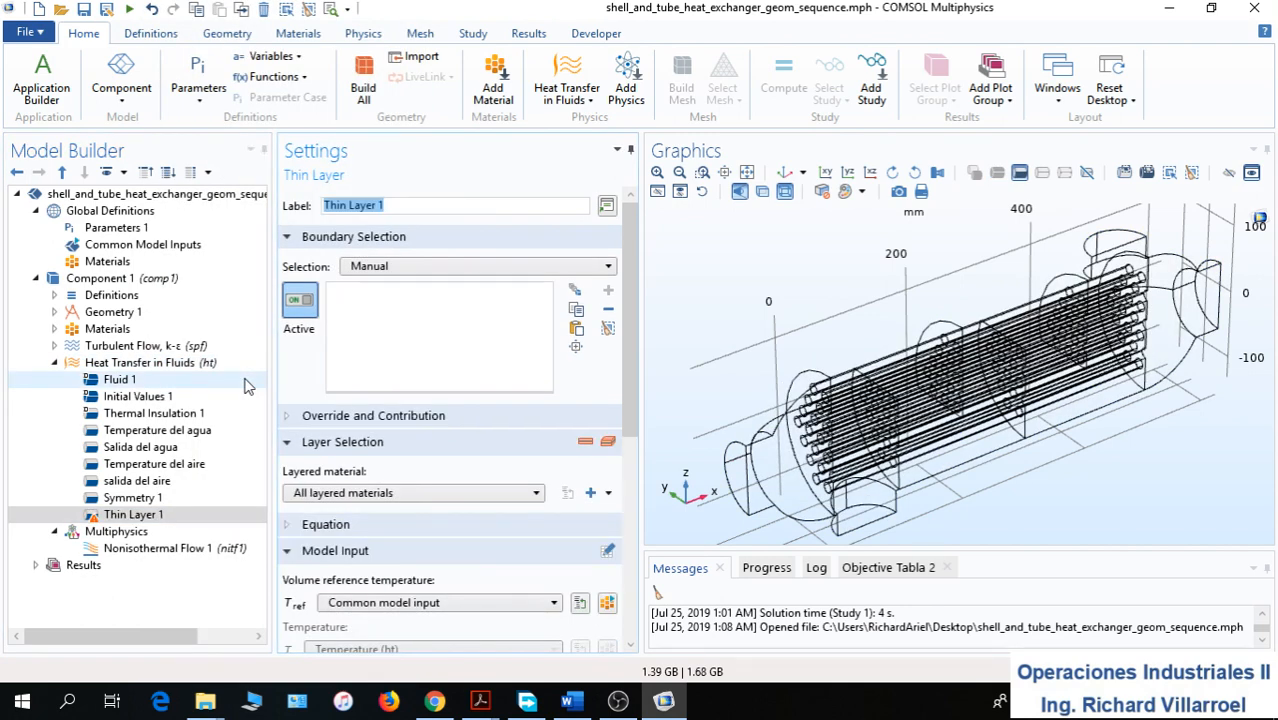
click(448, 266)
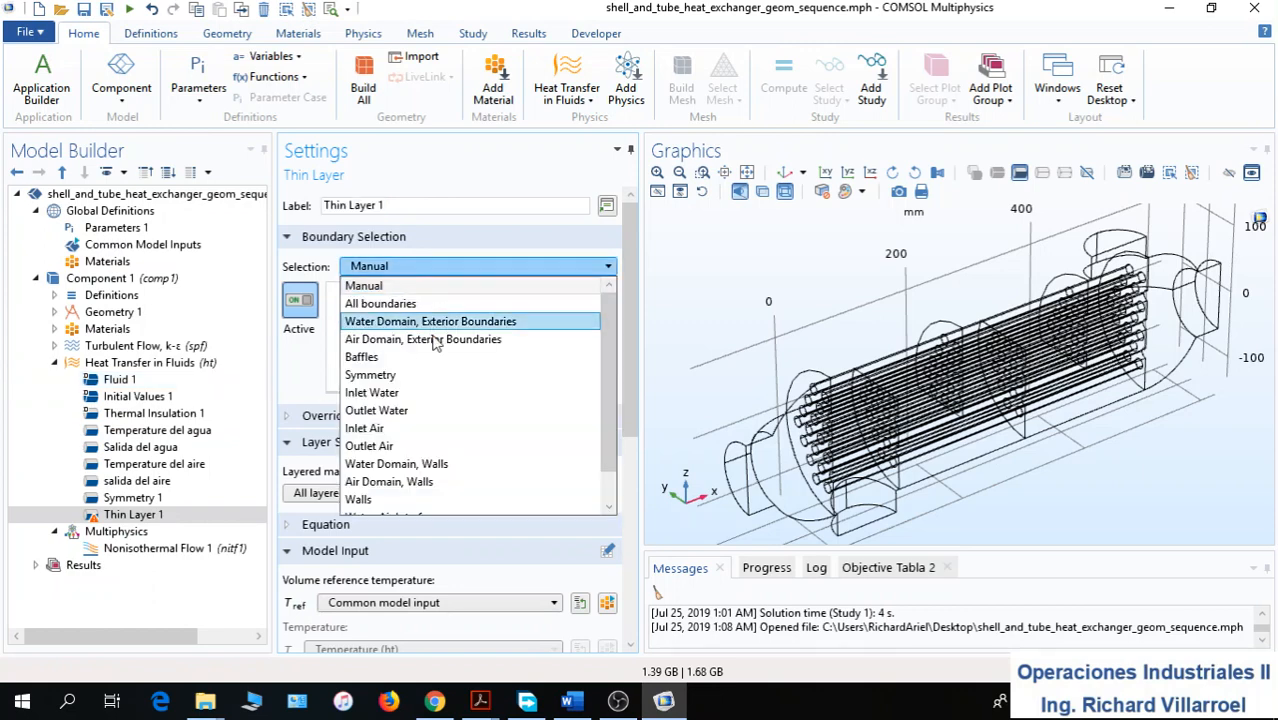
click(406, 499)
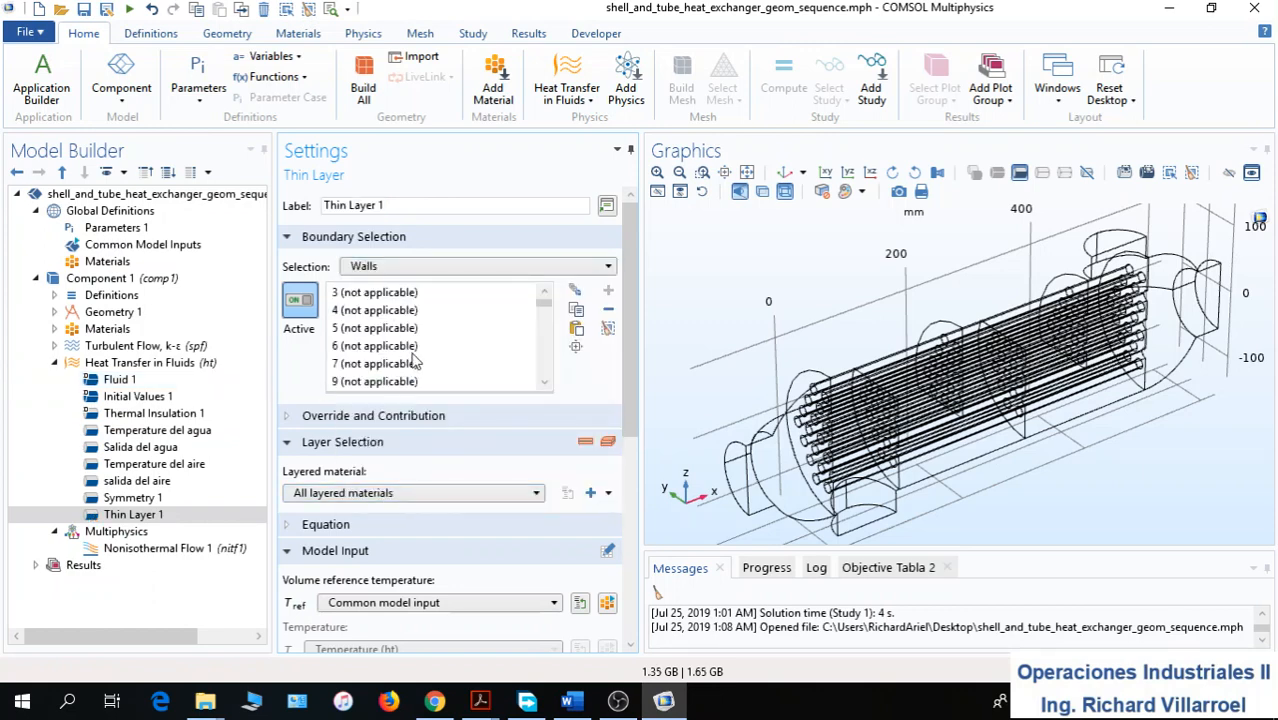
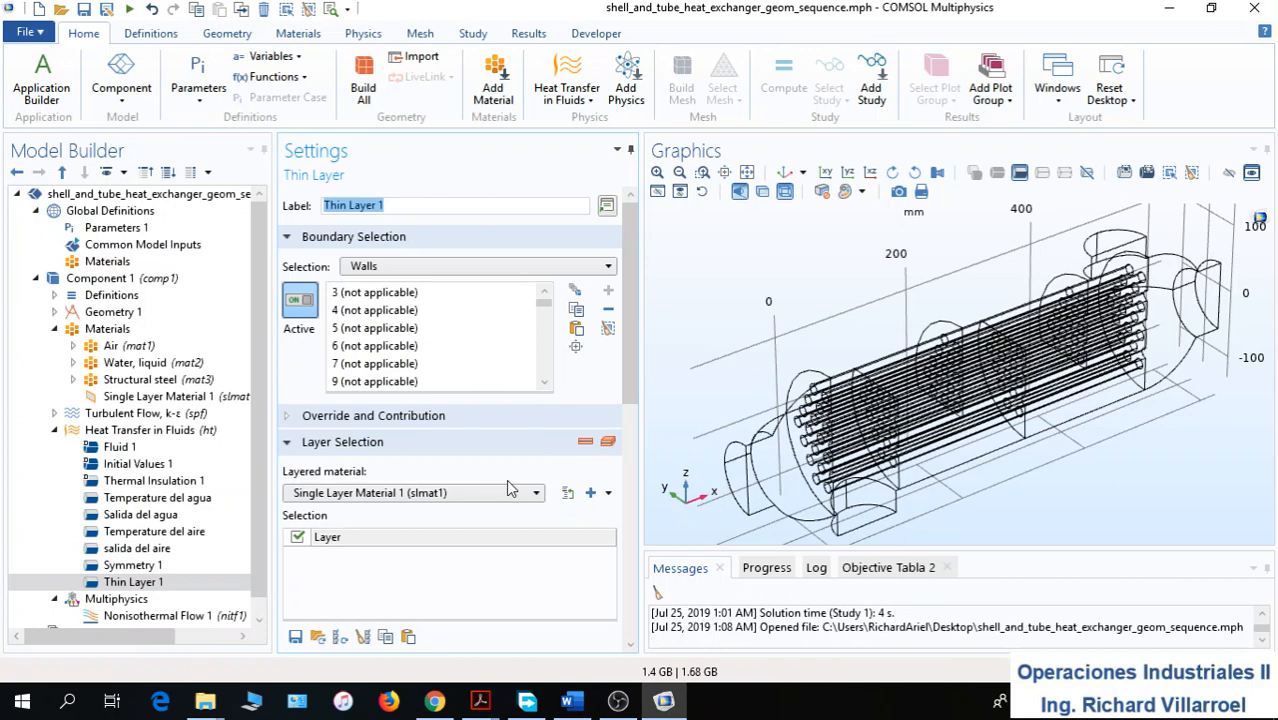
Collapse the Heat Transfer in Fluids node and add an Average component coupling to Component 1's Definitions
click(55, 431)
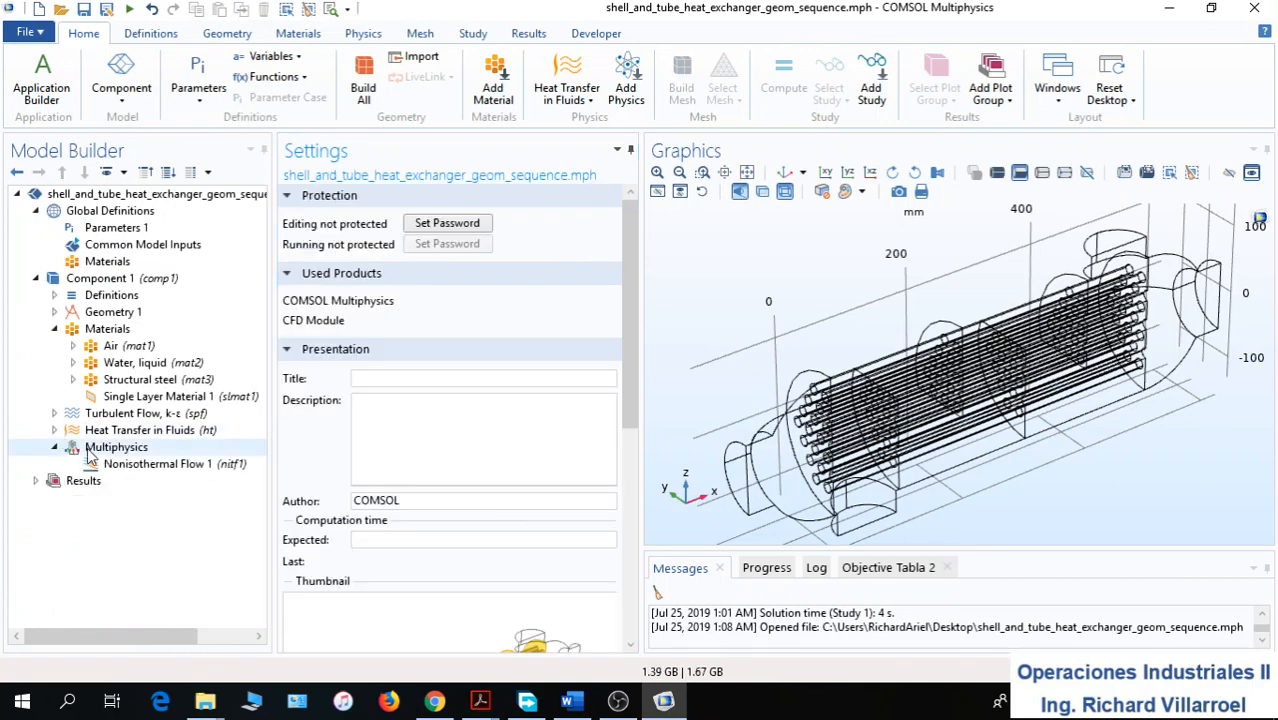
click(104, 297)
right_click(104, 297)
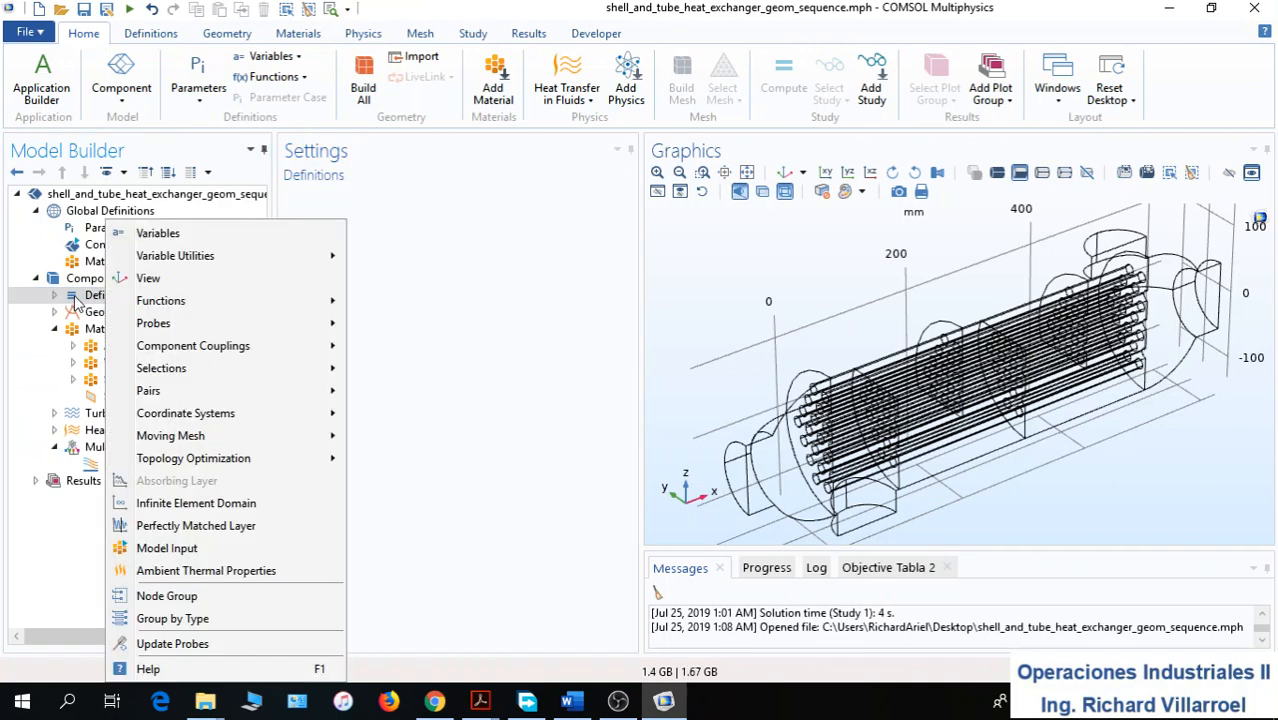
click(55, 295)
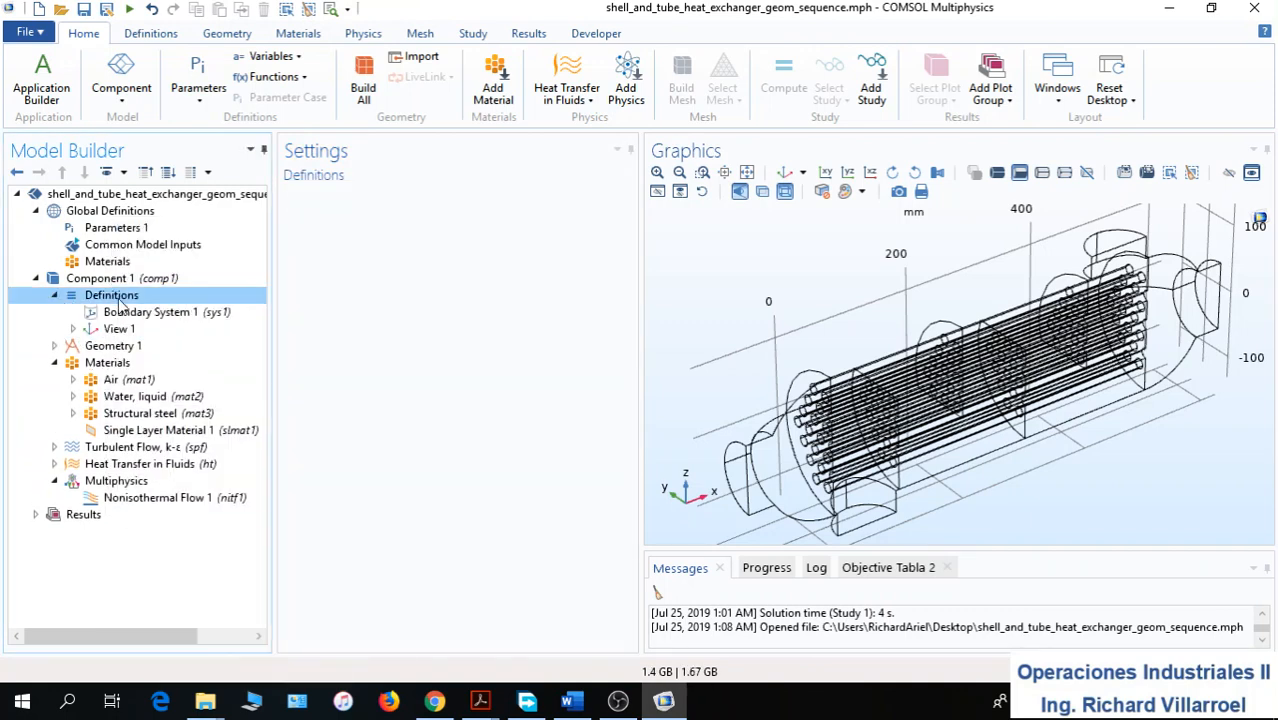
right_click(119, 305)
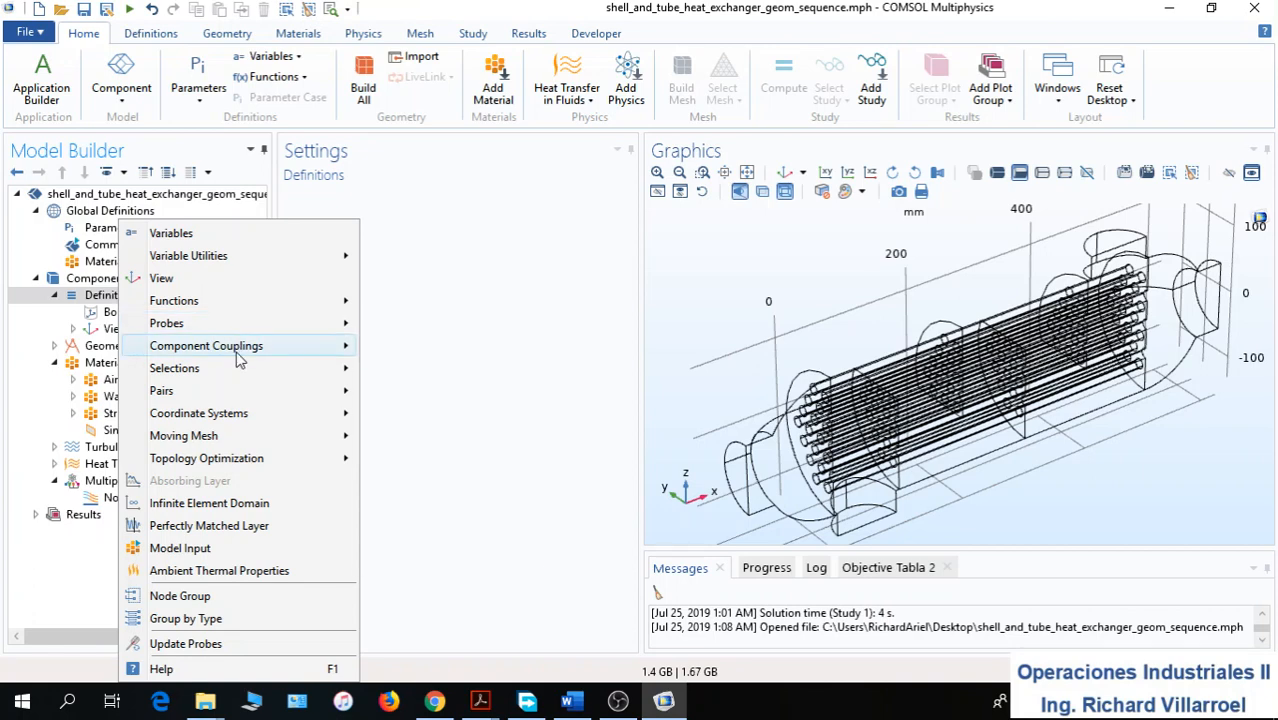
mouse_move(238, 358)
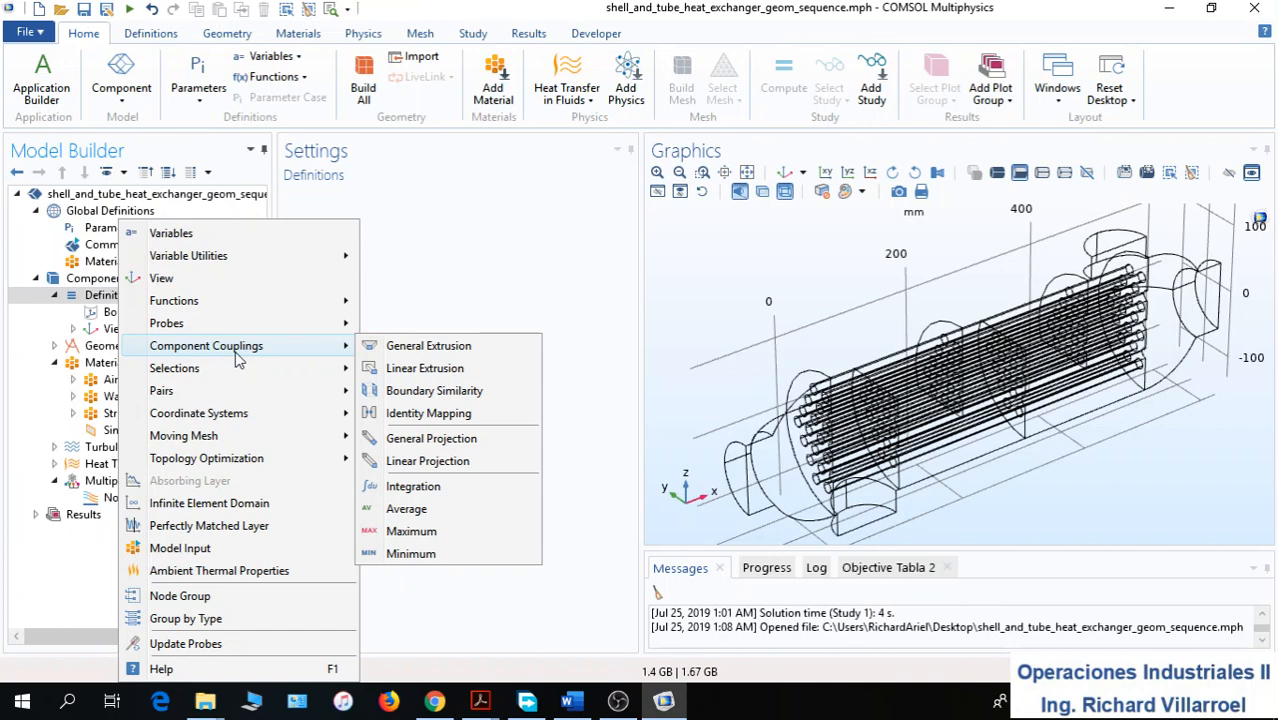
click(407, 509)
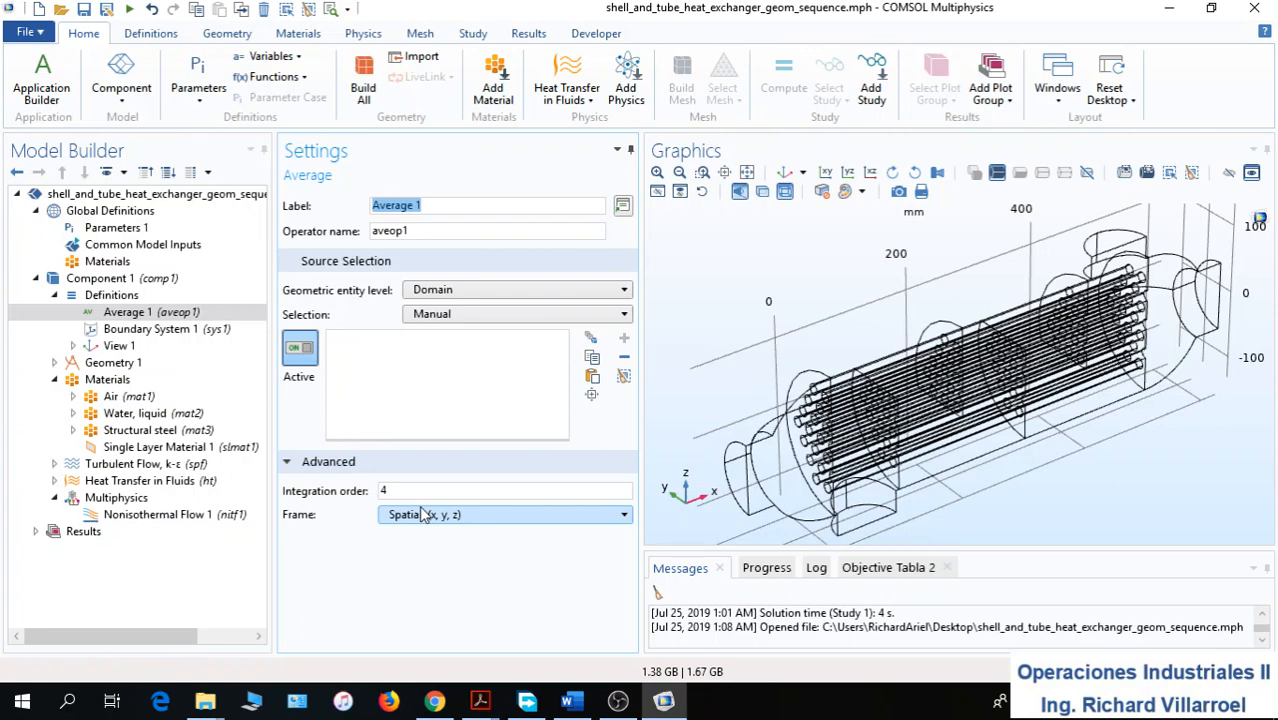
Set the average operator's geometric entity level to Boundary and its source selection to Inlet Water
click(479, 289)
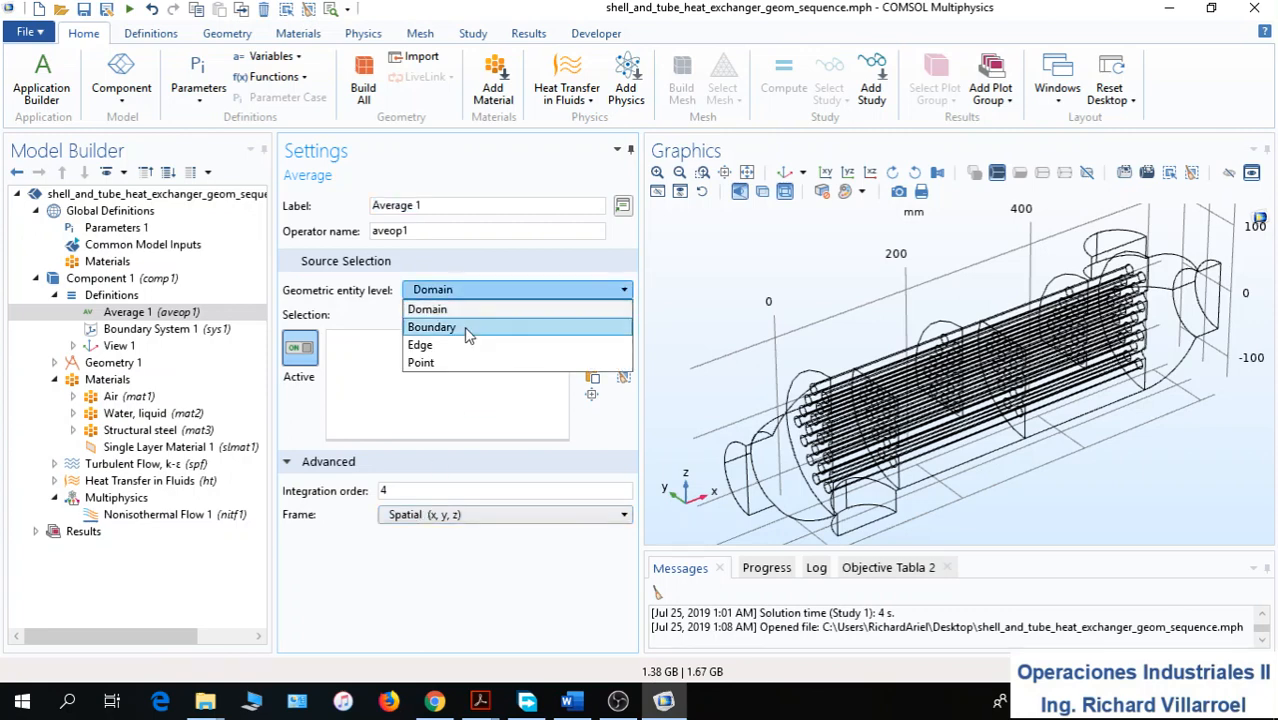
click(467, 328)
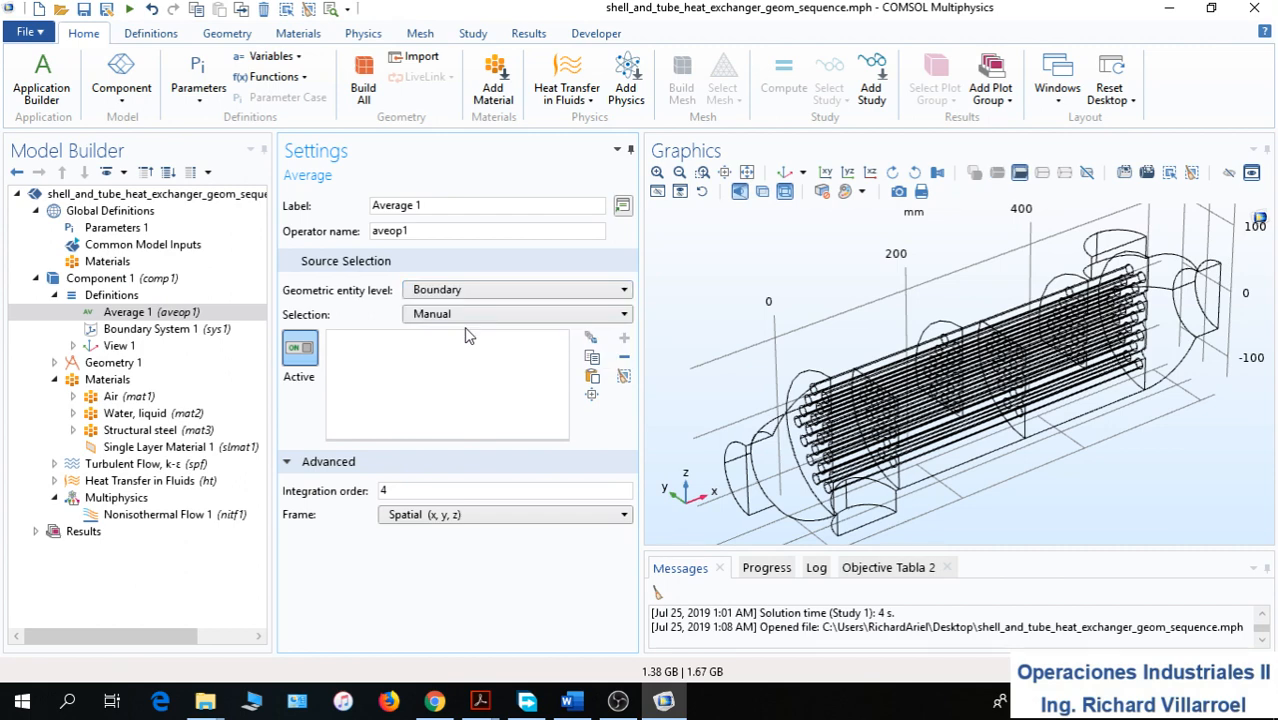
click(490, 315)
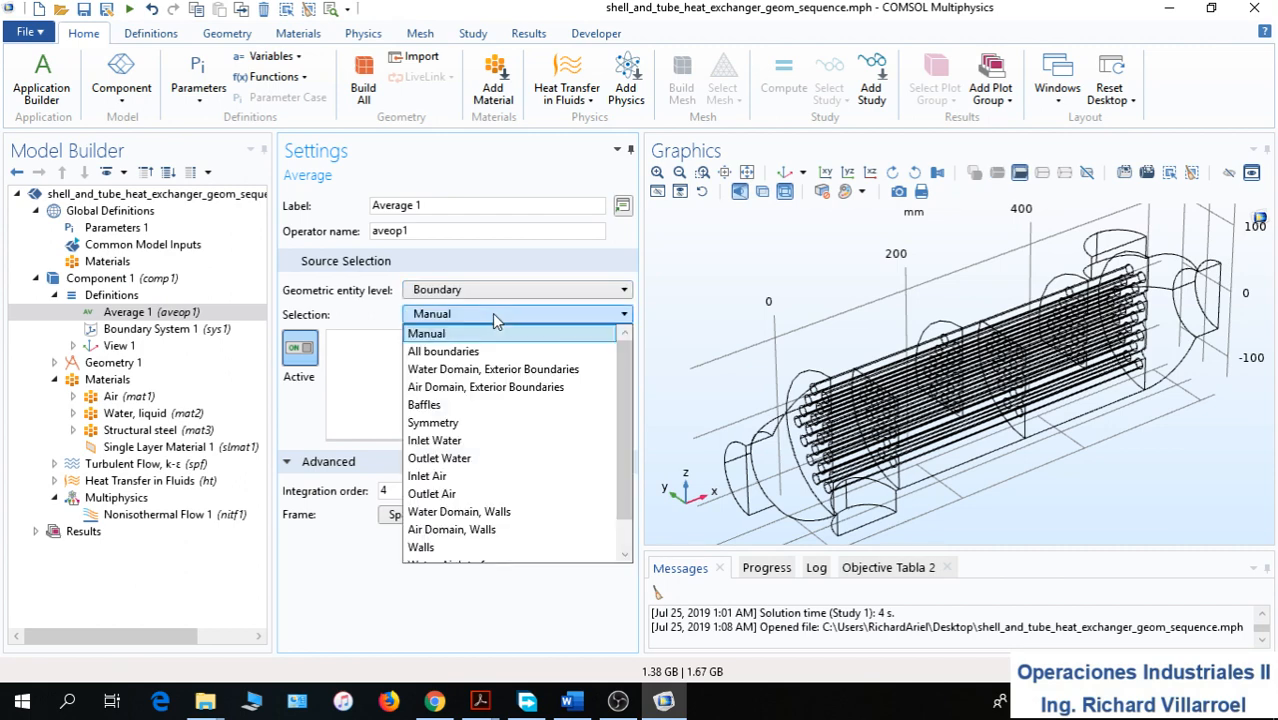
click(469, 442)
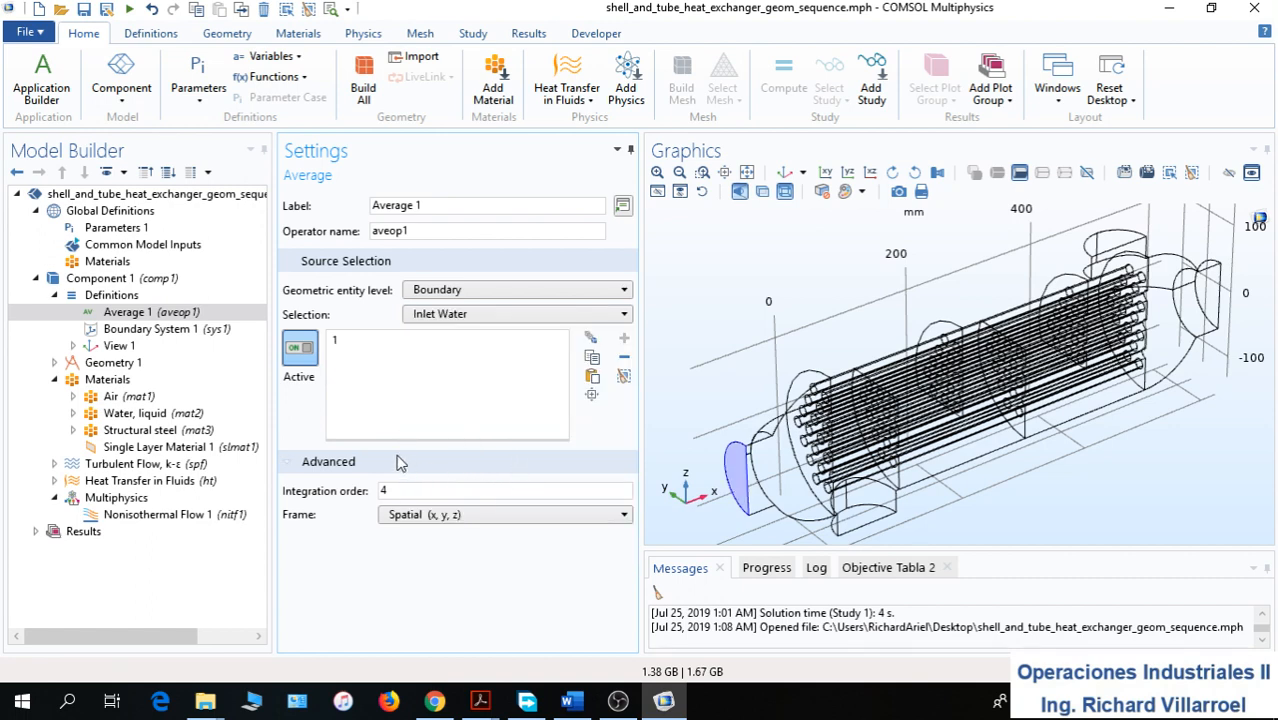
Add a second Average coupling to Component 1's Definitions, with entity level Boundary and source selection Inlet Air
right_click(112, 296)
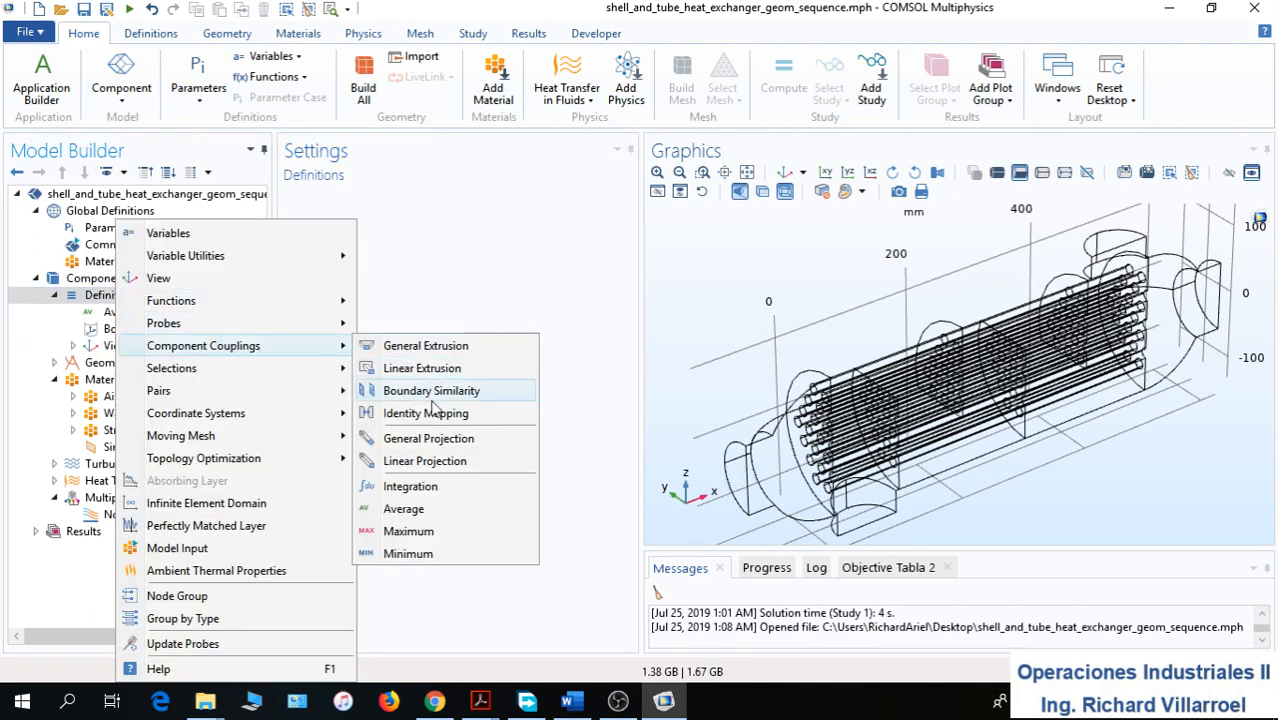
click(404, 509)
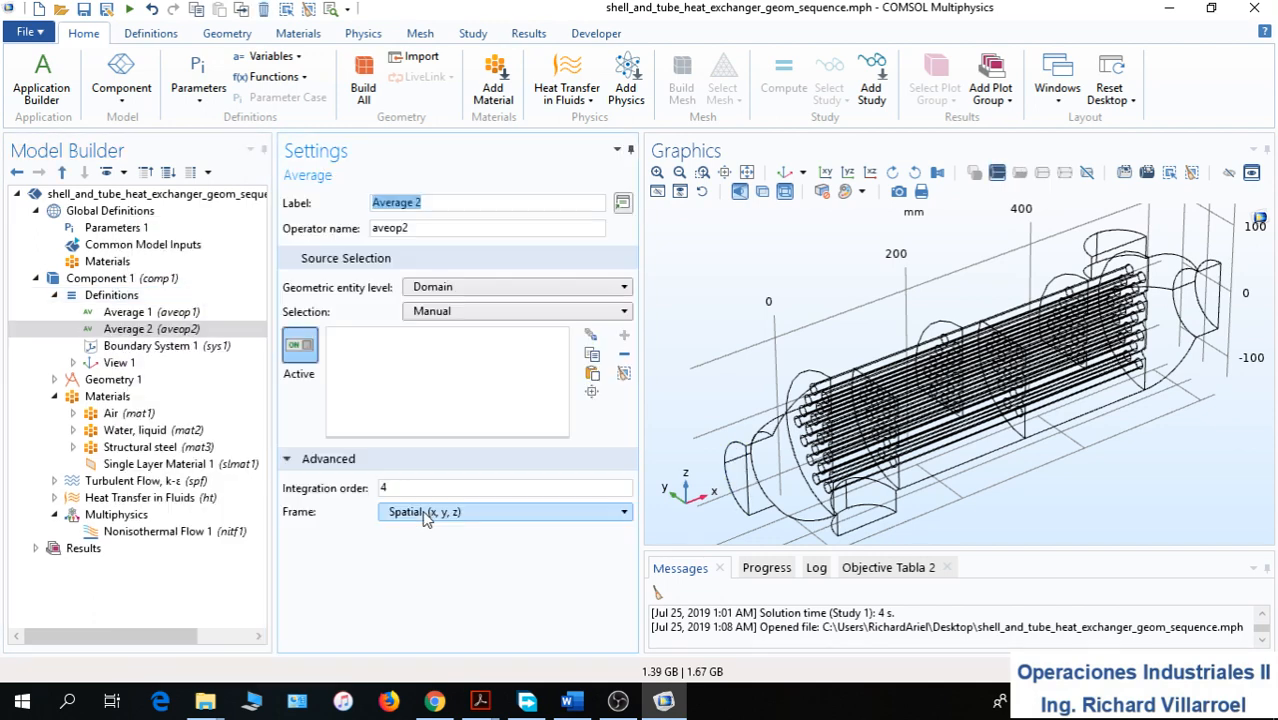
click(482, 286)
click(477, 323)
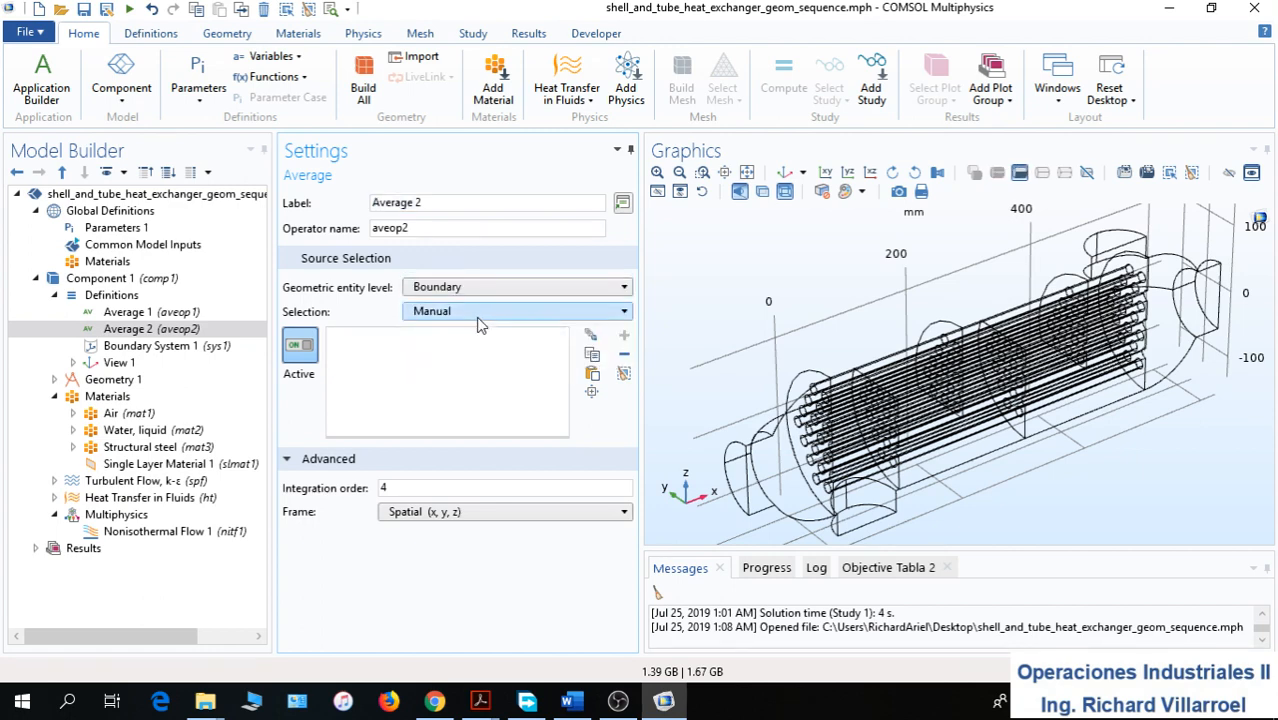
click(478, 318)
click(455, 478)
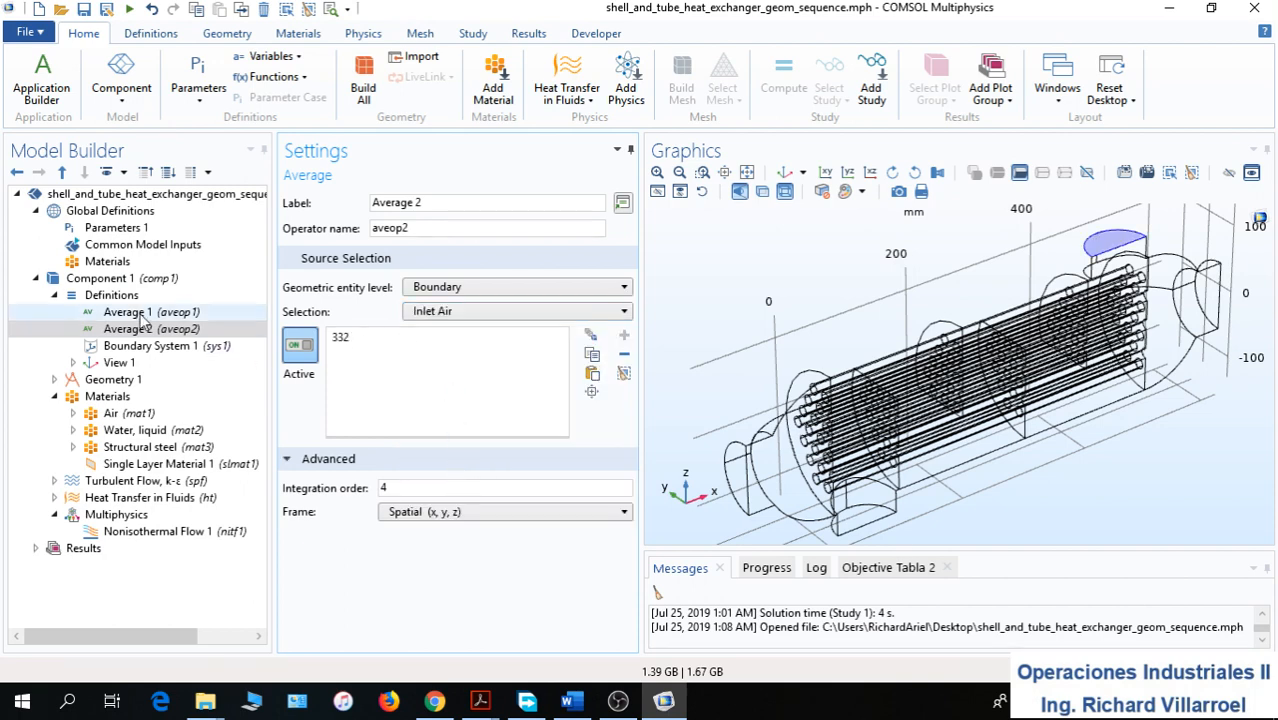
Relabel the water inlet average operator as "Average 1 agua" and the air inlet one as "Average 2 aire"
right_click(111, 295)
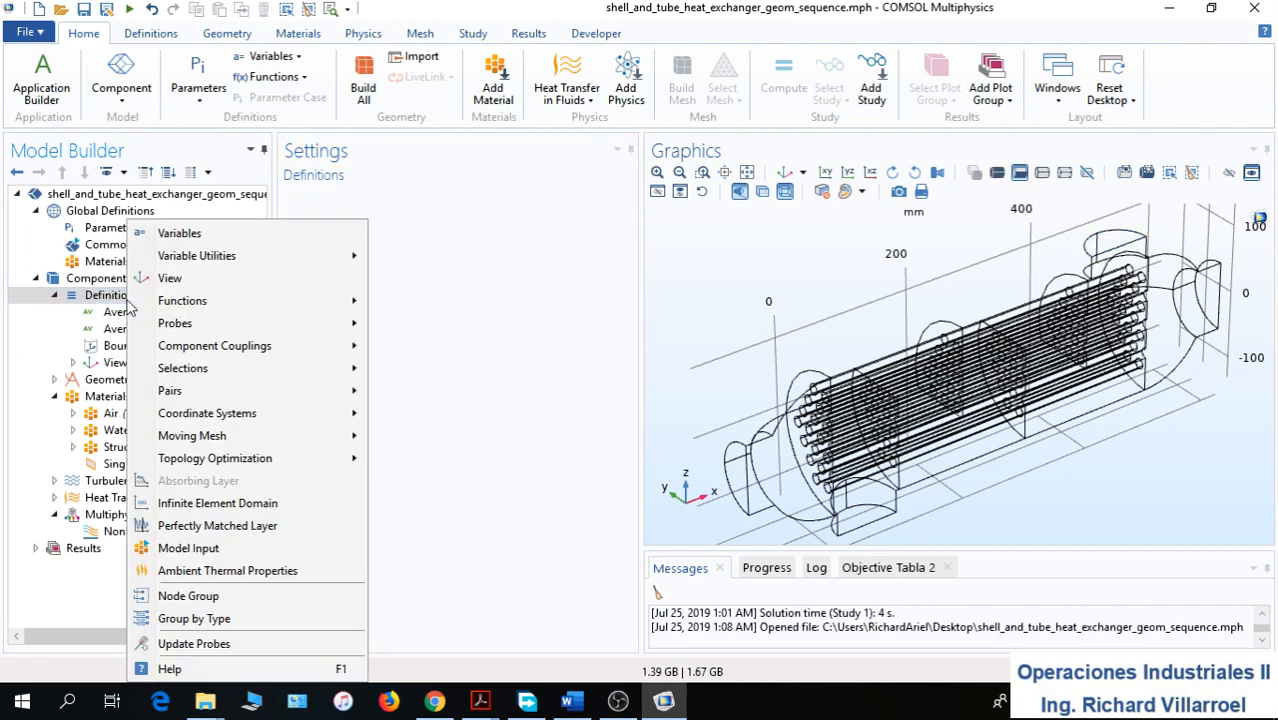
click(118, 314)
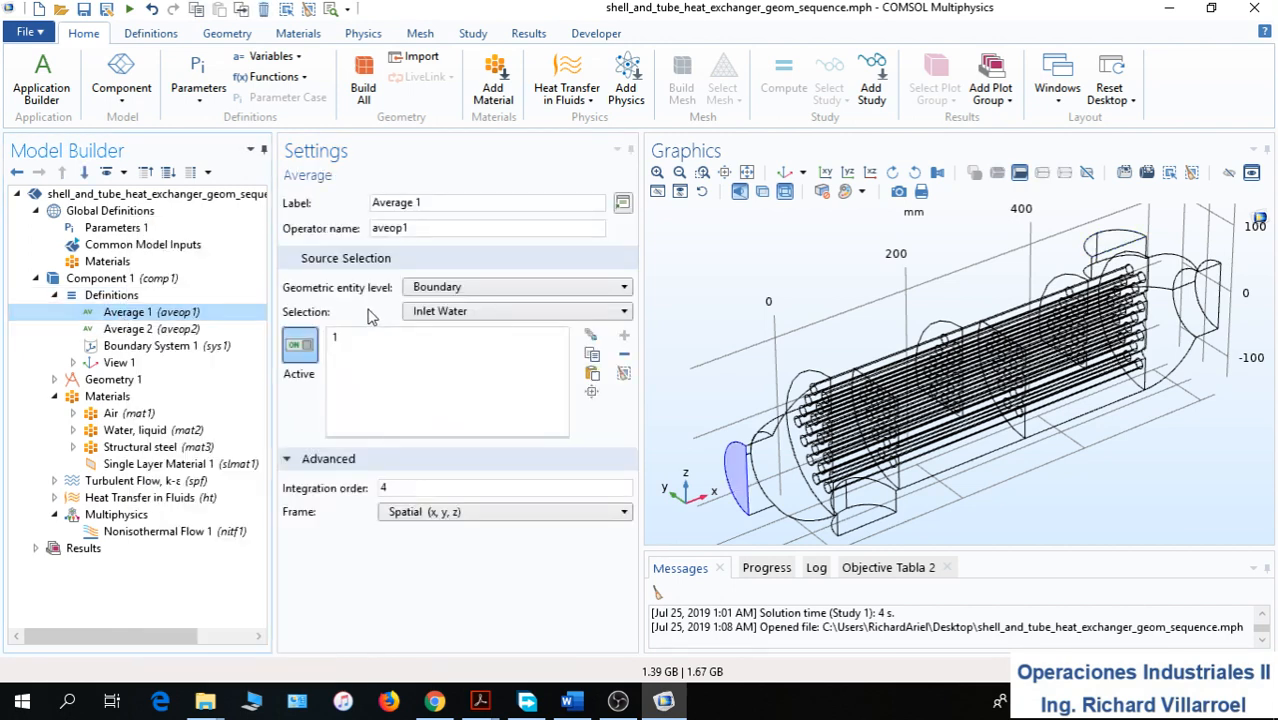
click(429, 202)
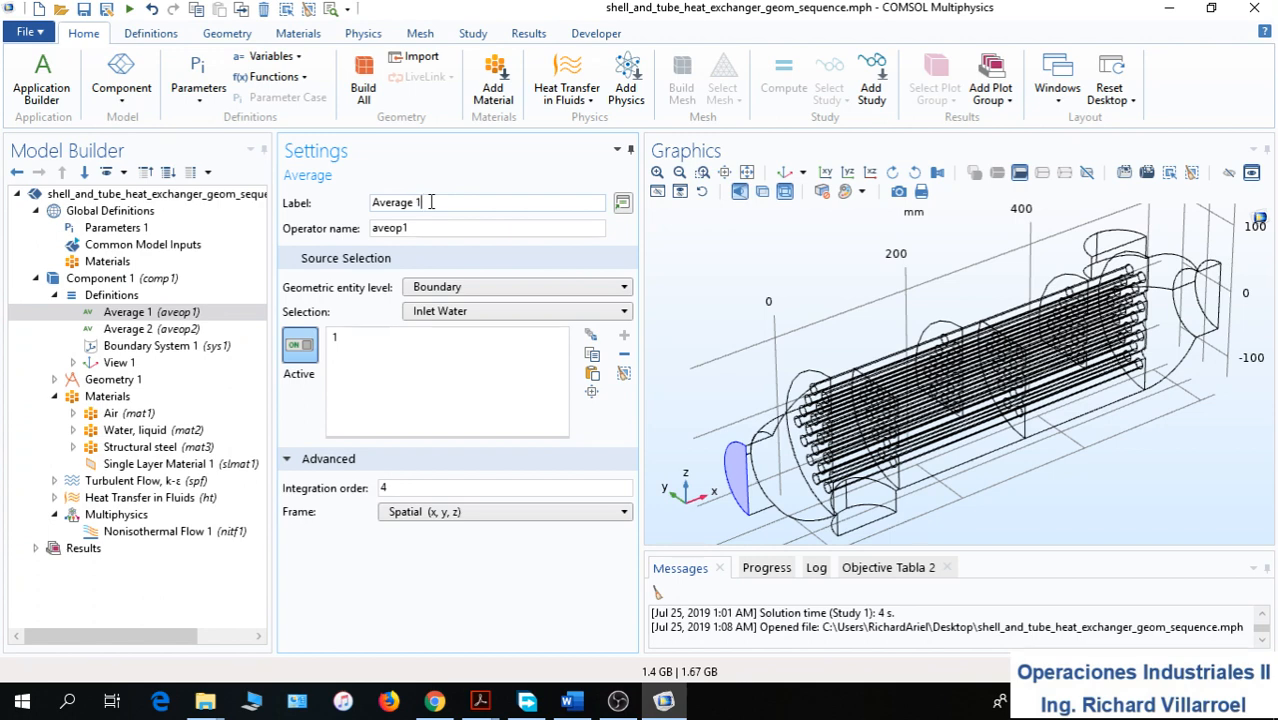
text(agua)
key(Return)
click(150, 329)
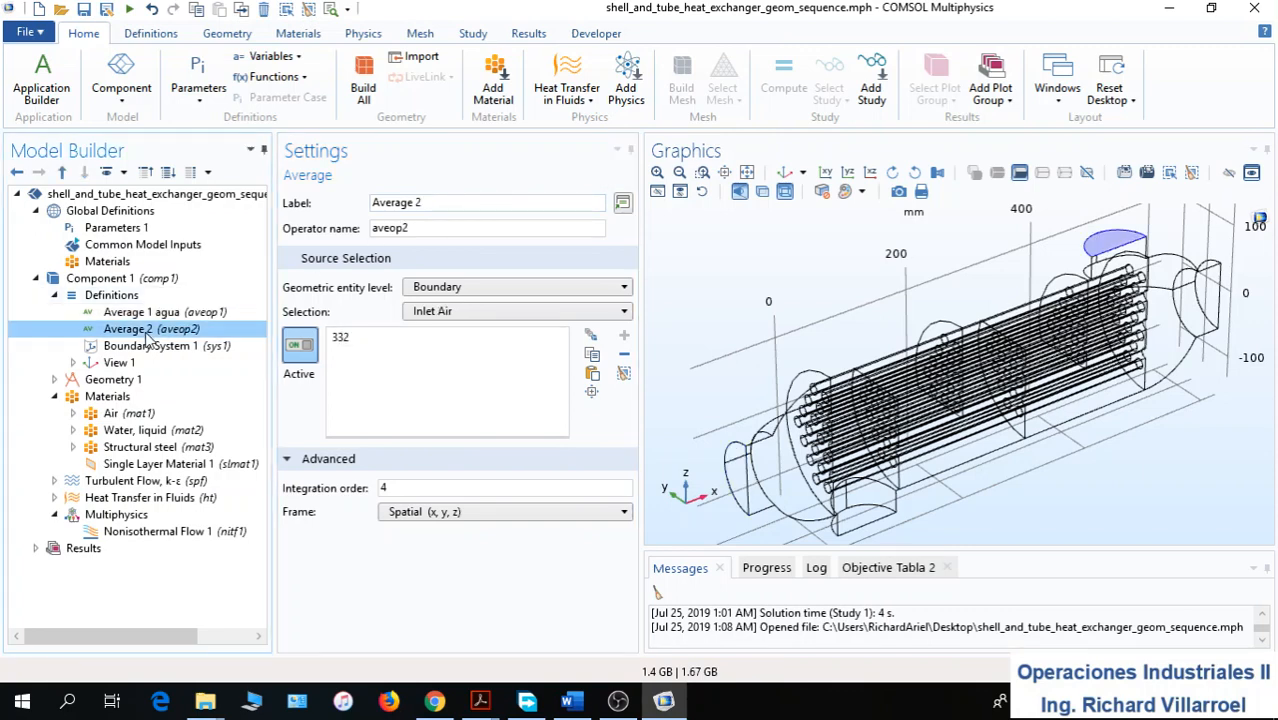
click(450, 201)
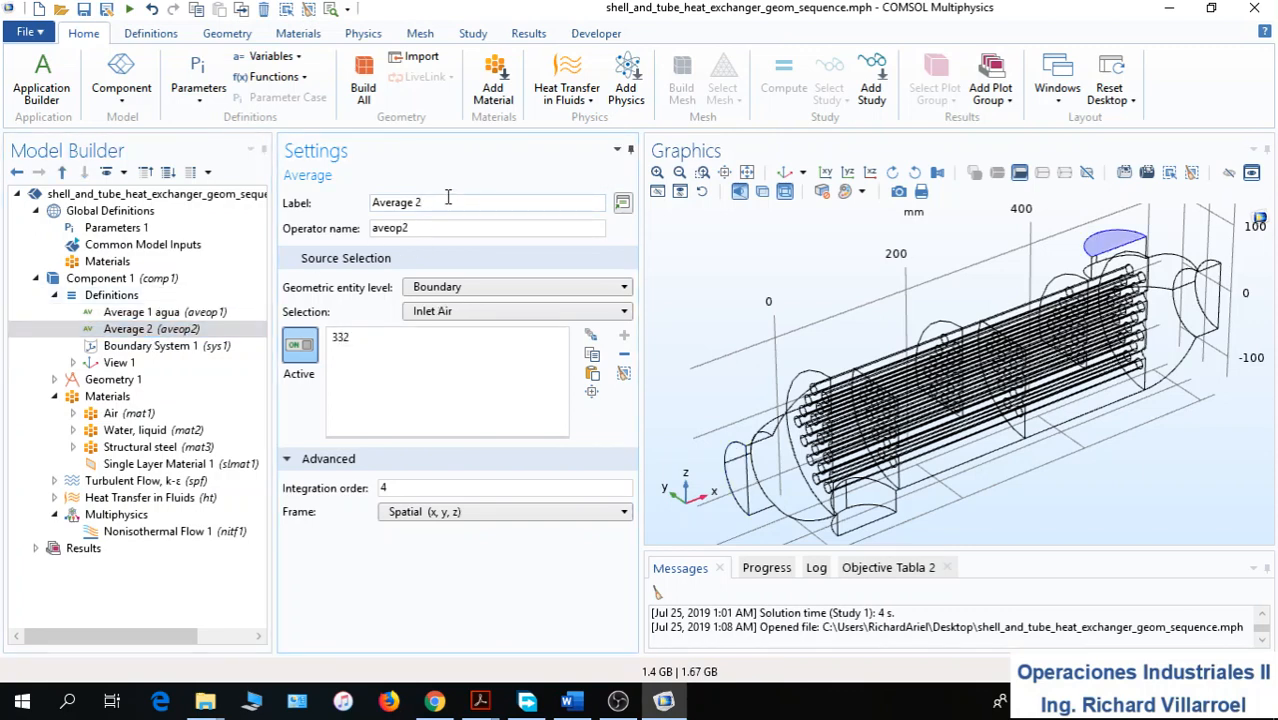
text(aire)
key(Return)
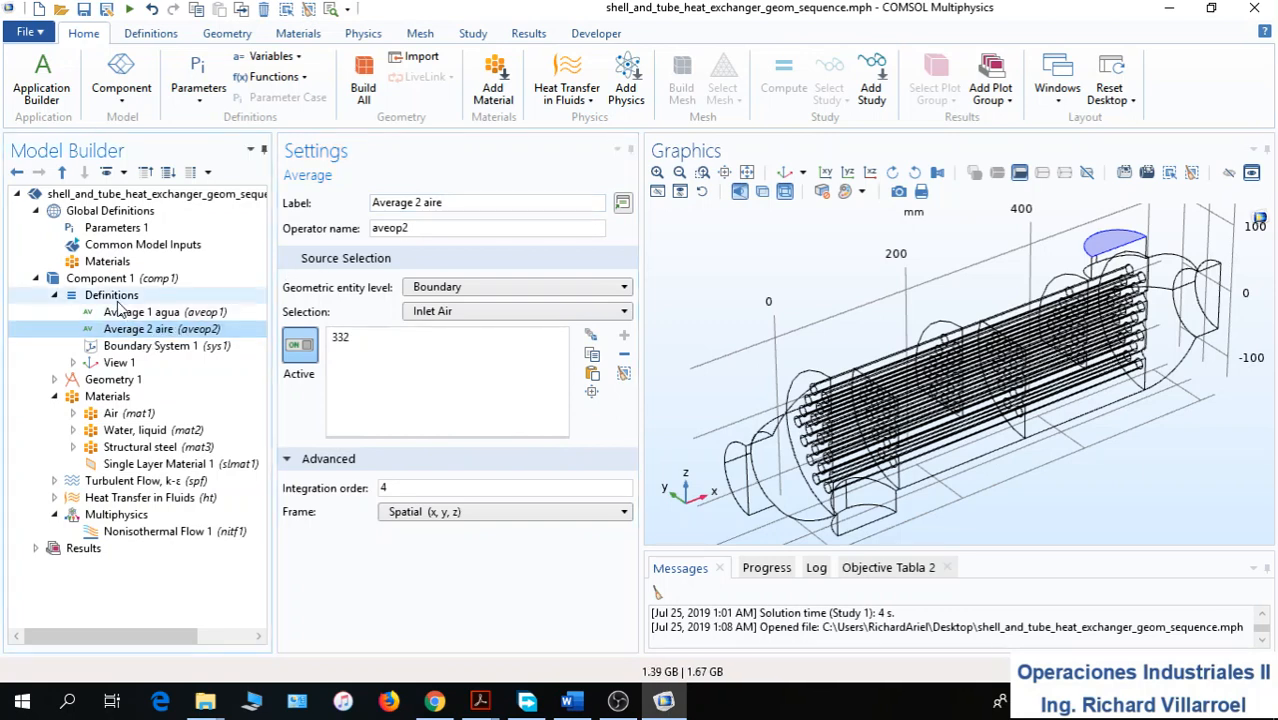
Add an Integration coupling to Component 1's Definitions, with entity level Boundary and source selection Water-Air Interface
right_click(117, 299)
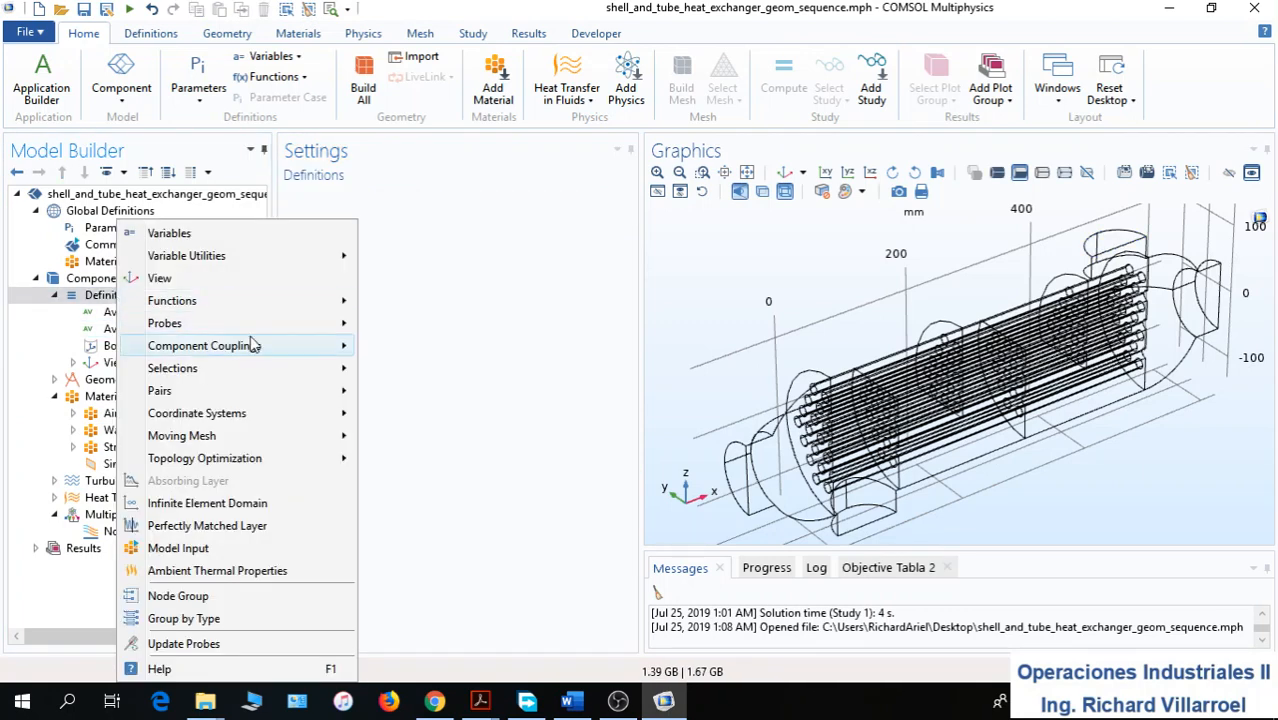
mouse_move(251, 345)
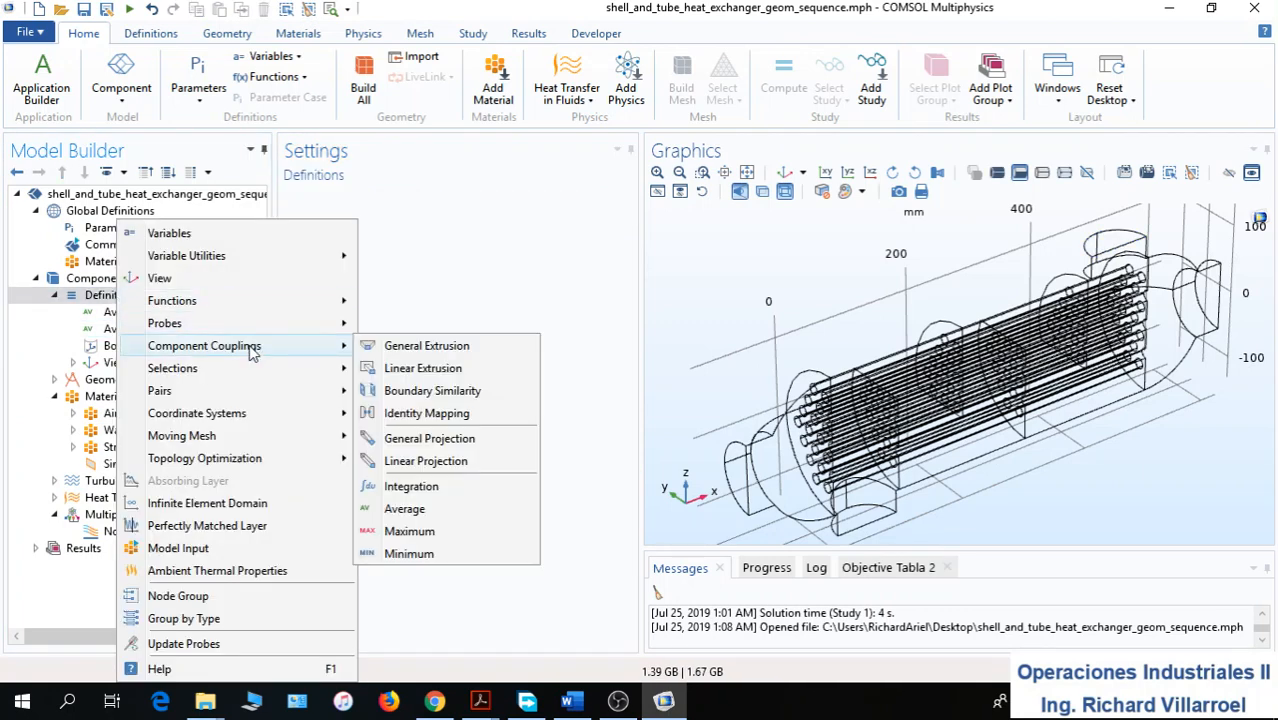
click(428, 490)
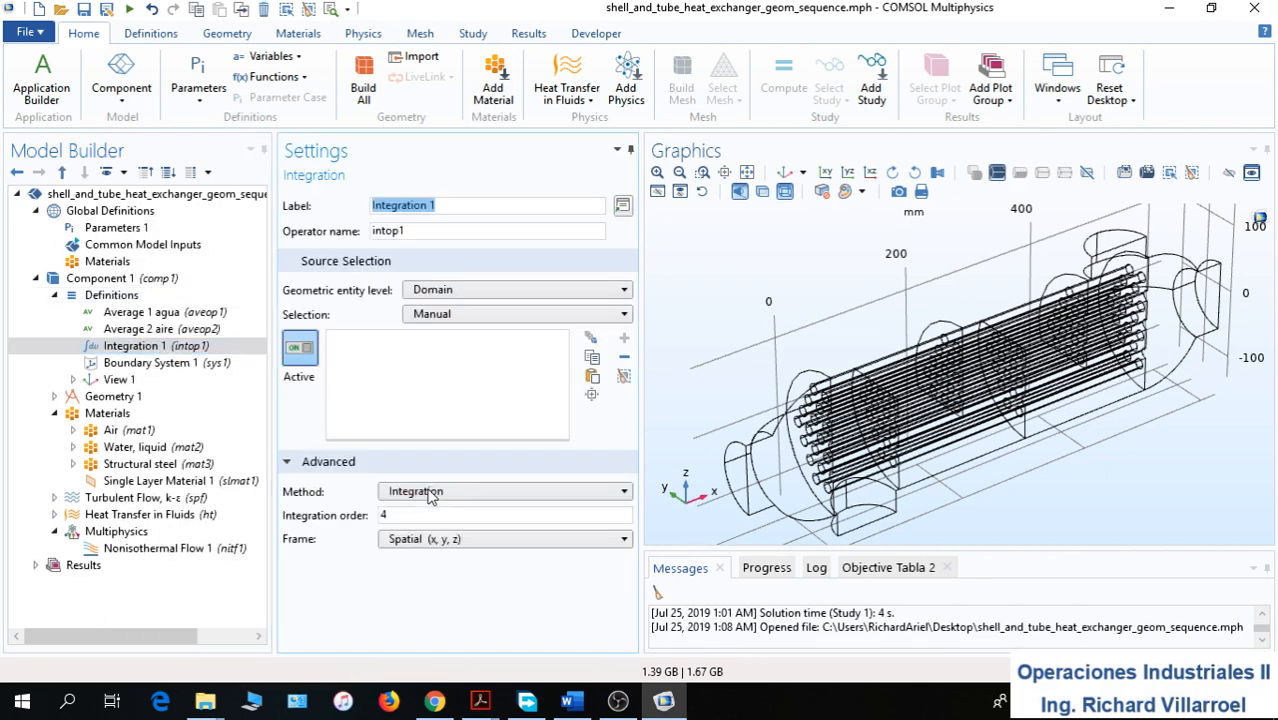
click(498, 292)
click(490, 328)
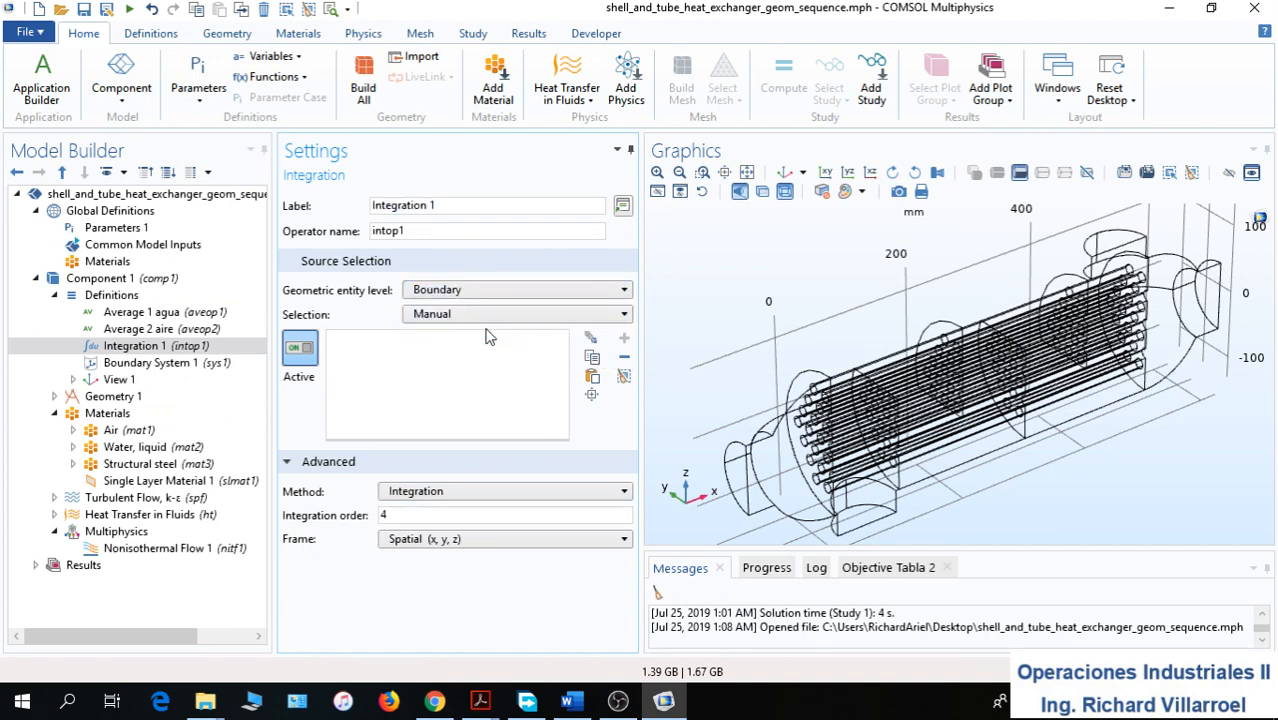
click(500, 318)
scroll(549, 441, down, 1)
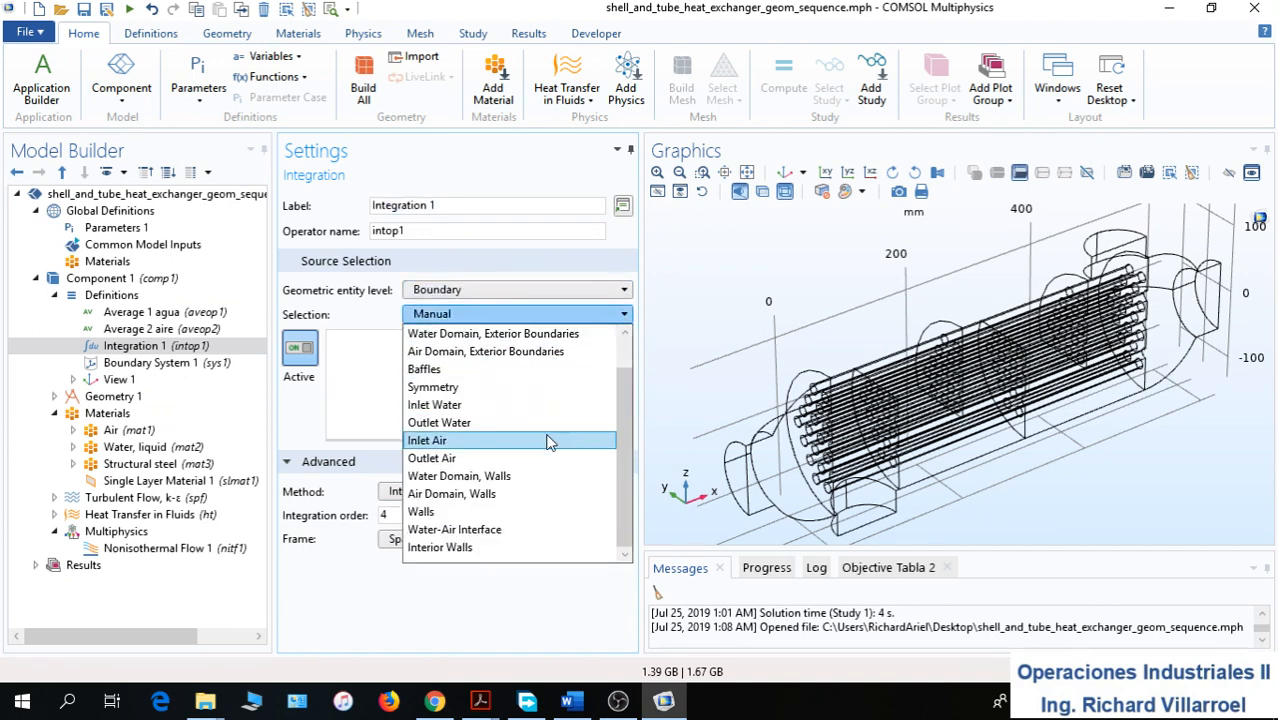
click(462, 530)
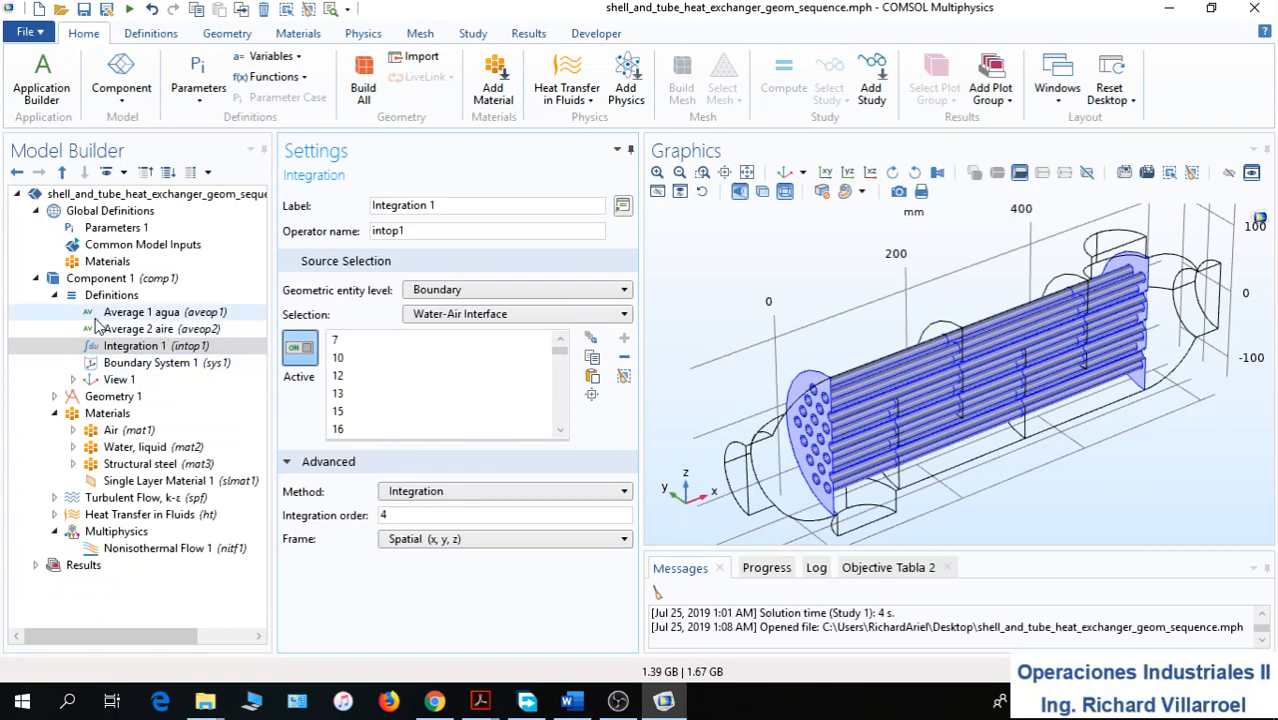
Collapse the Definitions node and add a physics-controlled mesh to Component 1 with the Extremely coarse element size
click(55, 296)
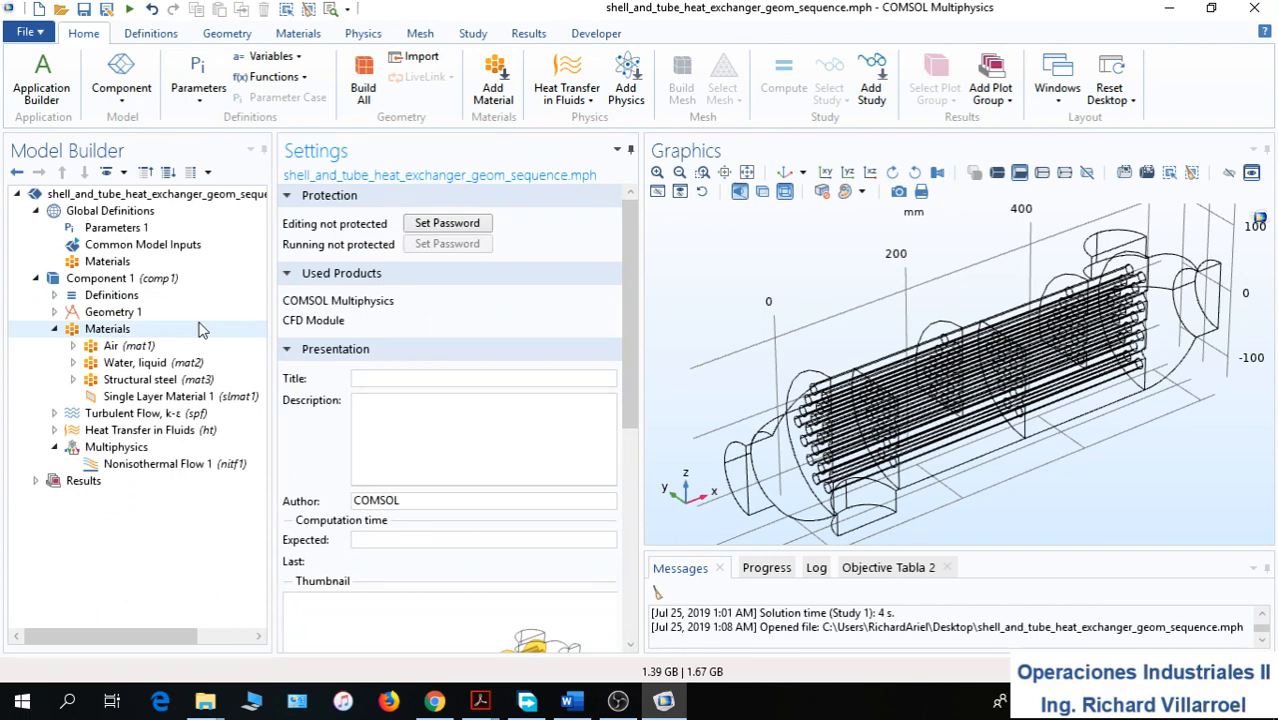
click(420, 35)
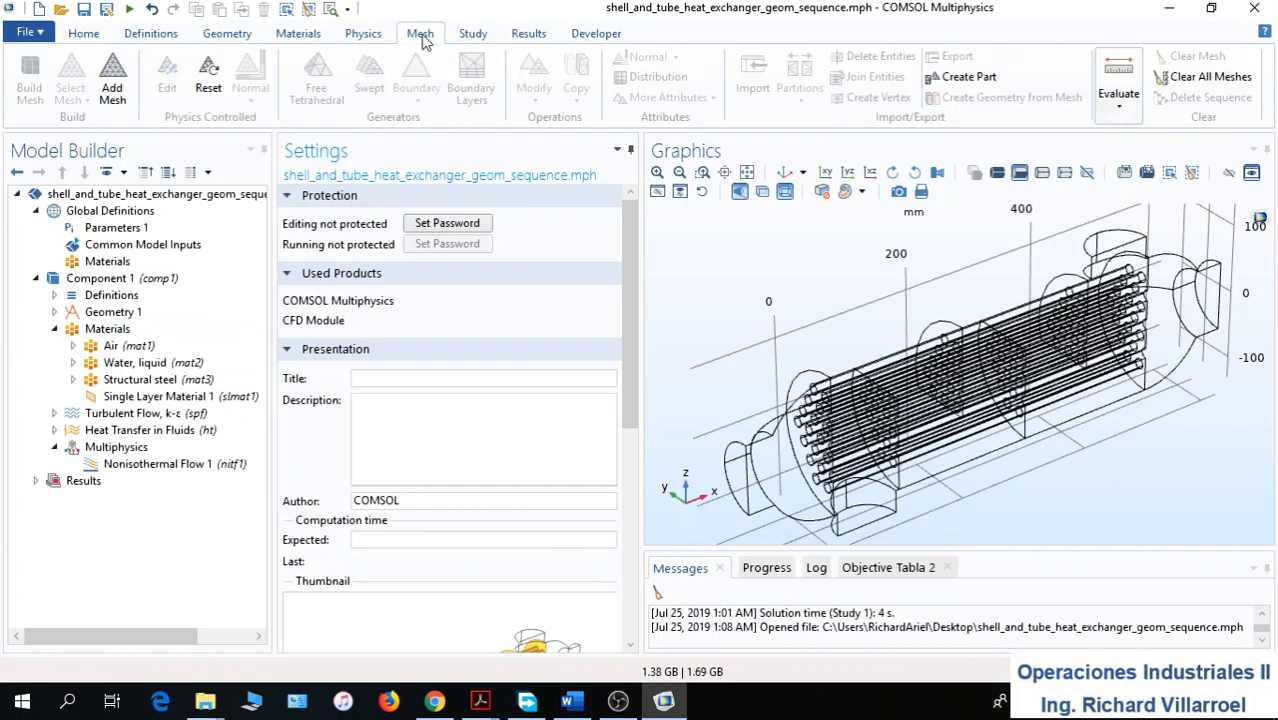
click(113, 88)
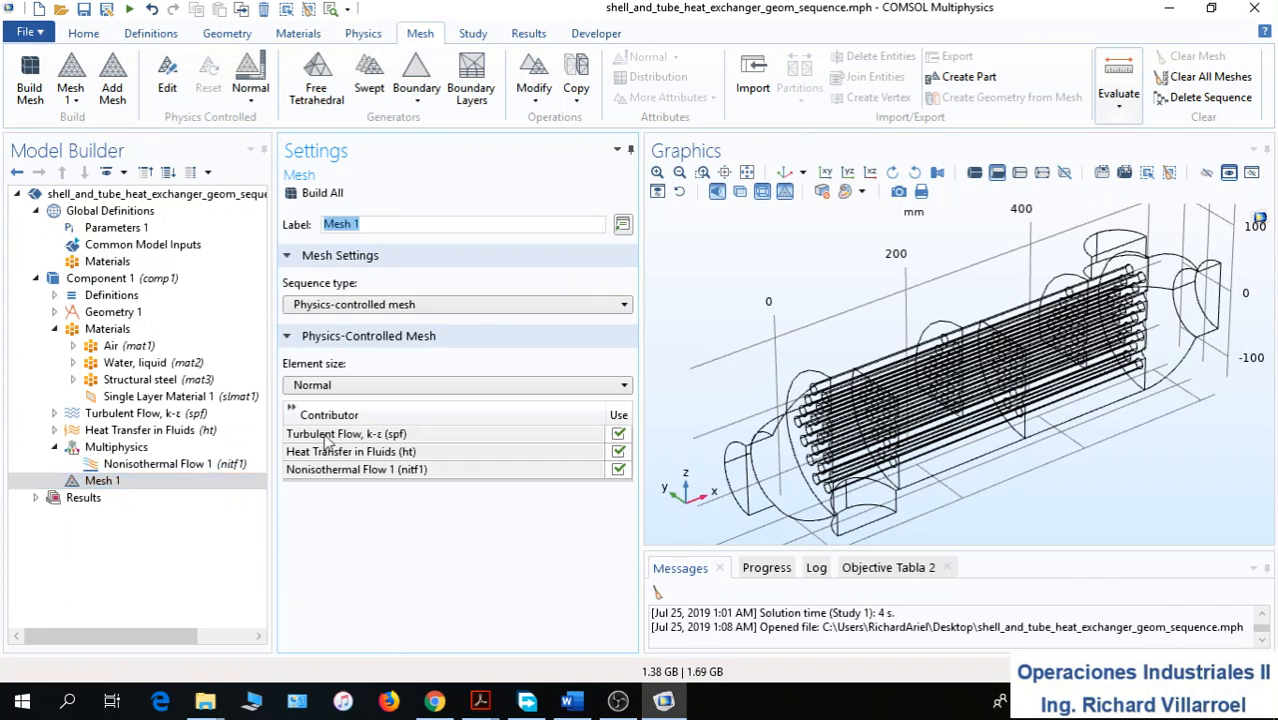
click(390, 384)
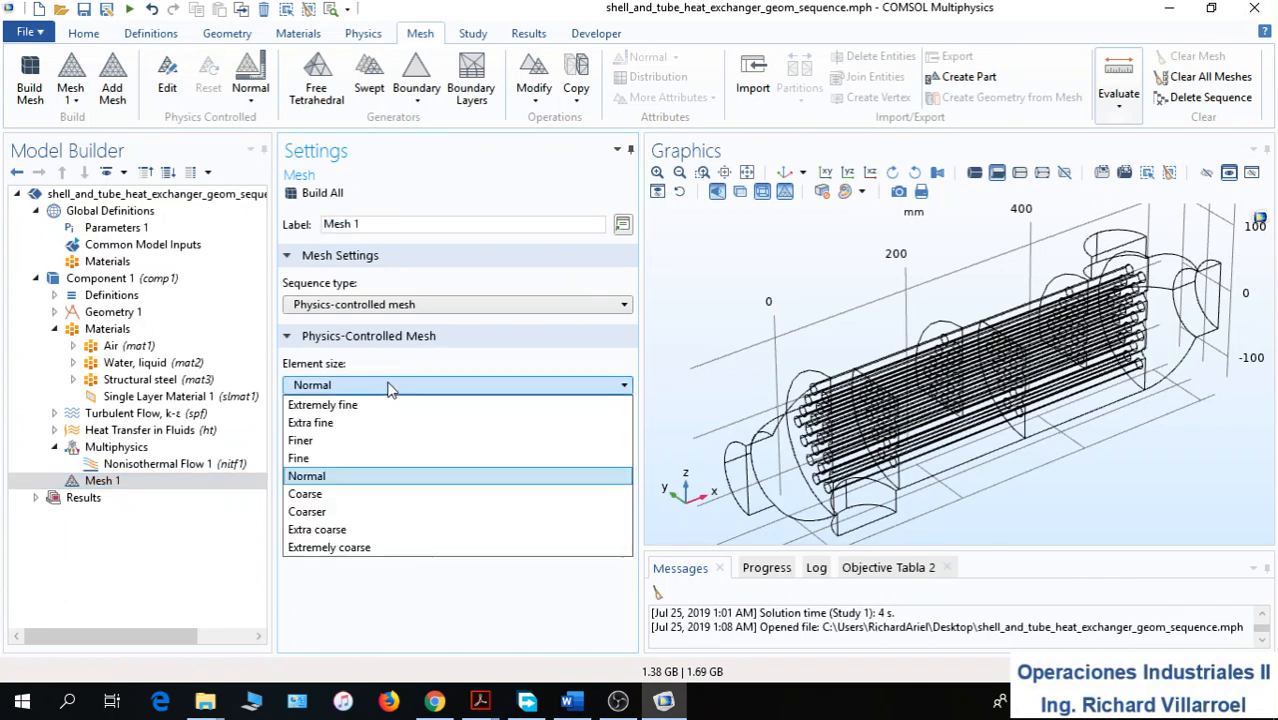
click(340, 549)
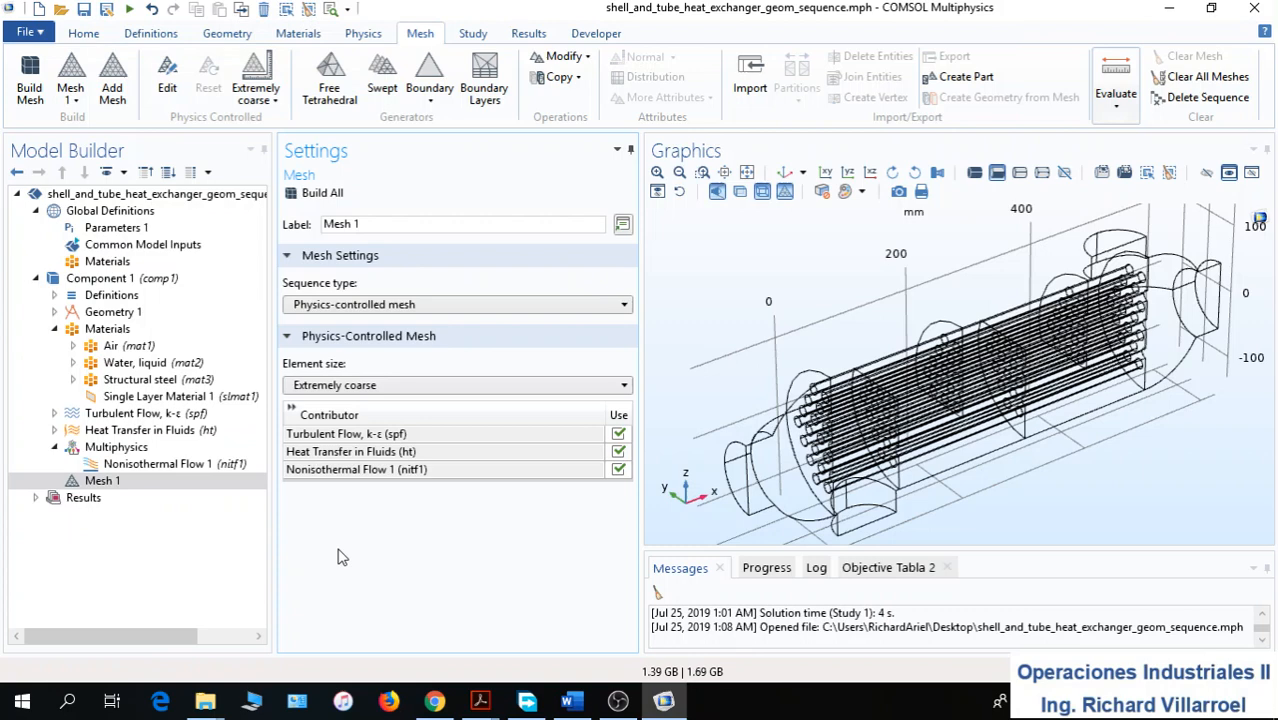
Make Mesh 1's physics-induced sequence editable and set the x-direction scale of Free Tetrahedral 1 to 0.5
right_click(107, 486)
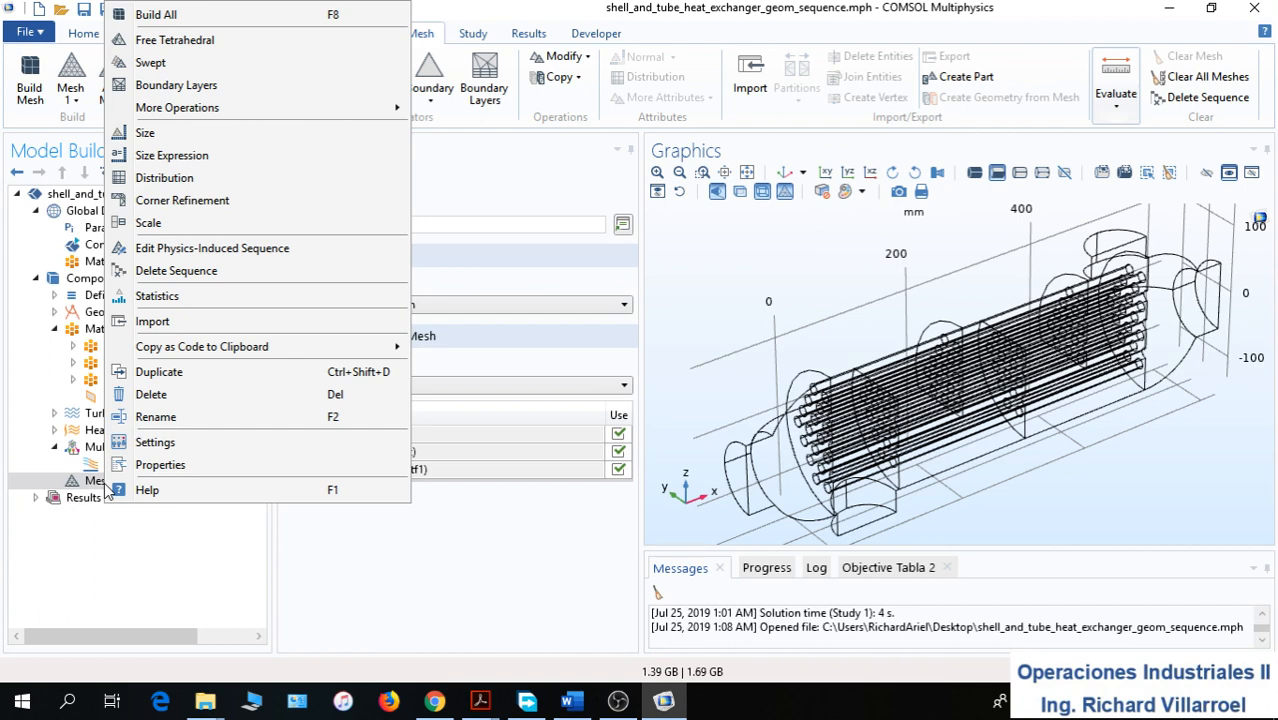
click(227, 250)
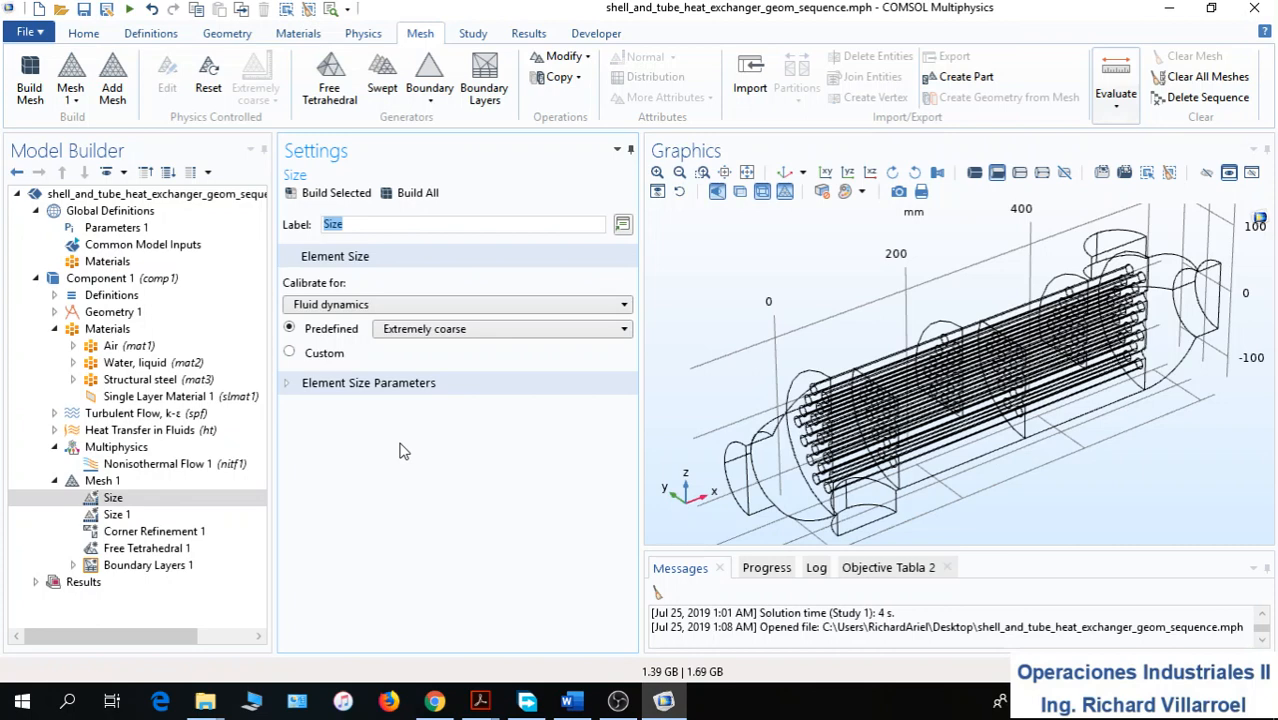
click(142, 550)
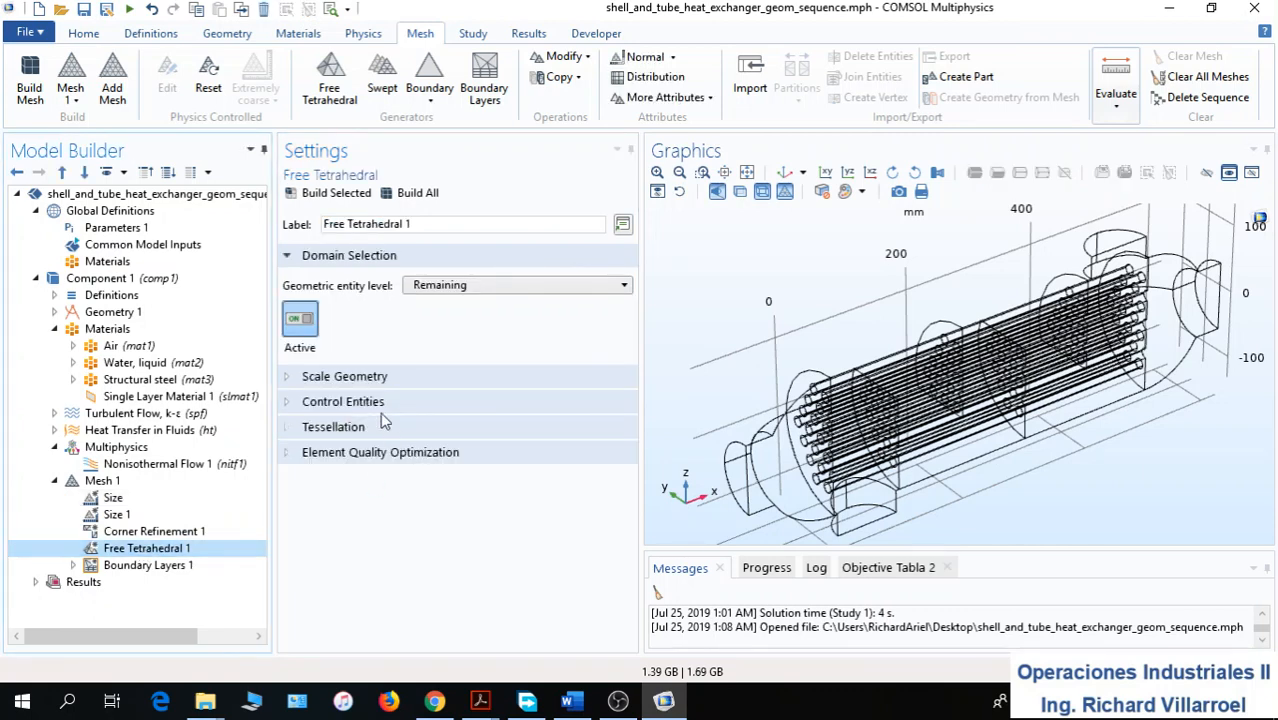
click(296, 378)
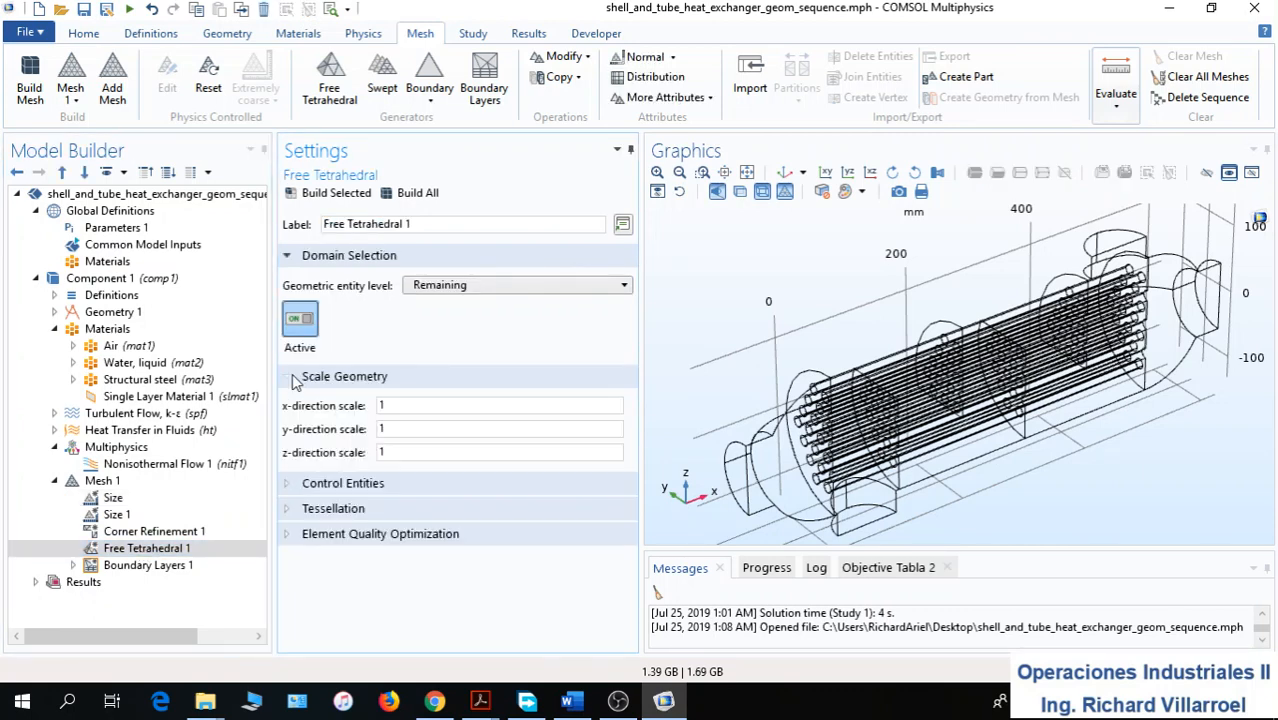
double_click(380, 407)
text(0.5)
click(207, 551)
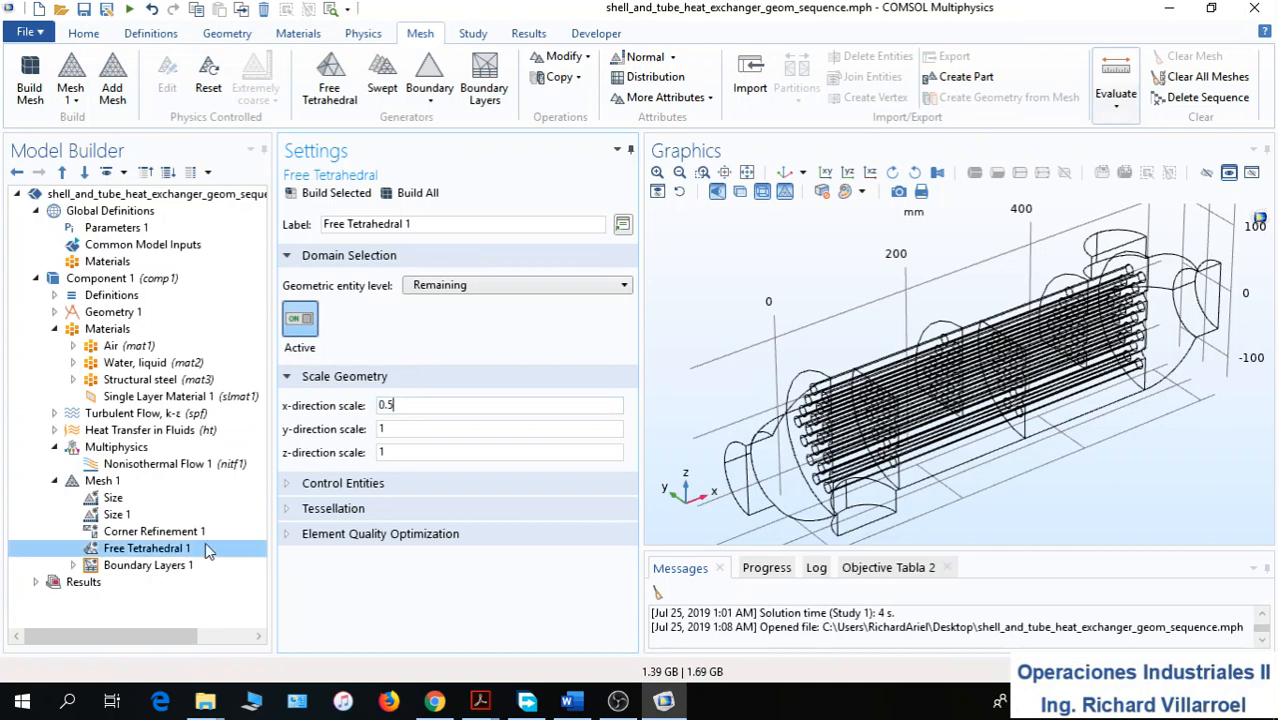
Set the number of boundary layers to 3 in Boundary Layer Properties 1 and build the complete mesh
click(126, 568)
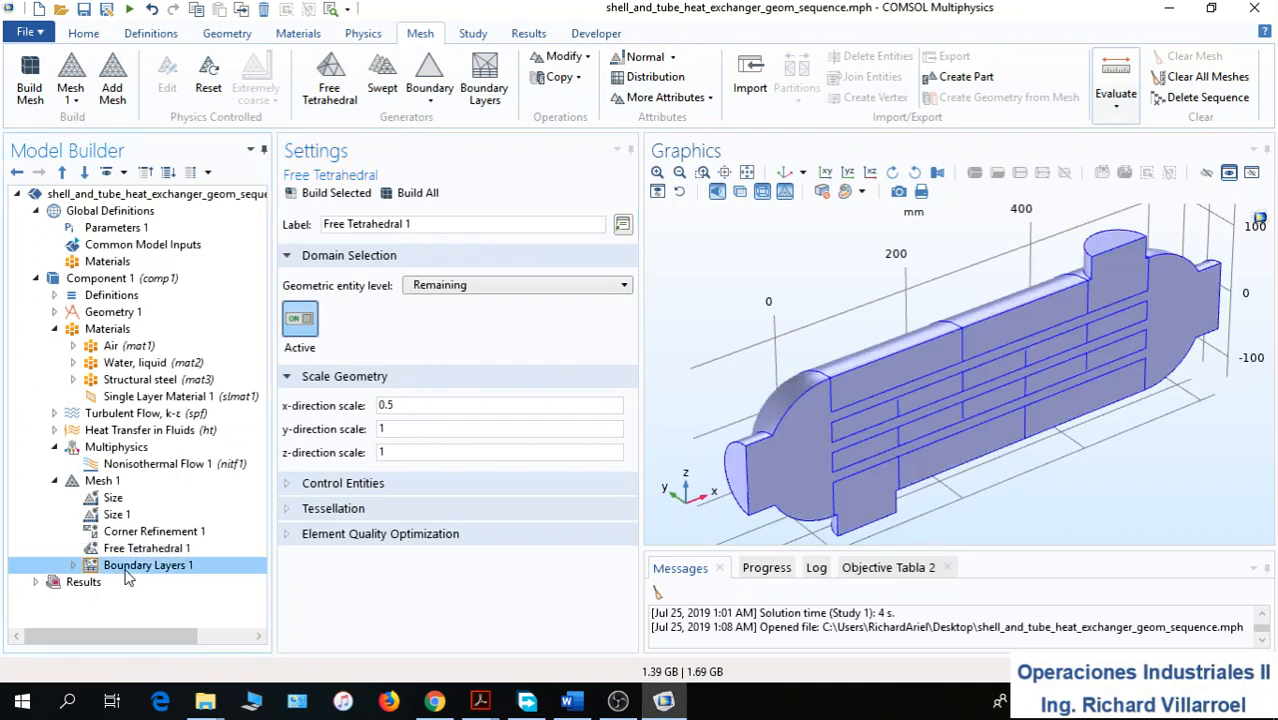
click(74, 566)
click(165, 584)
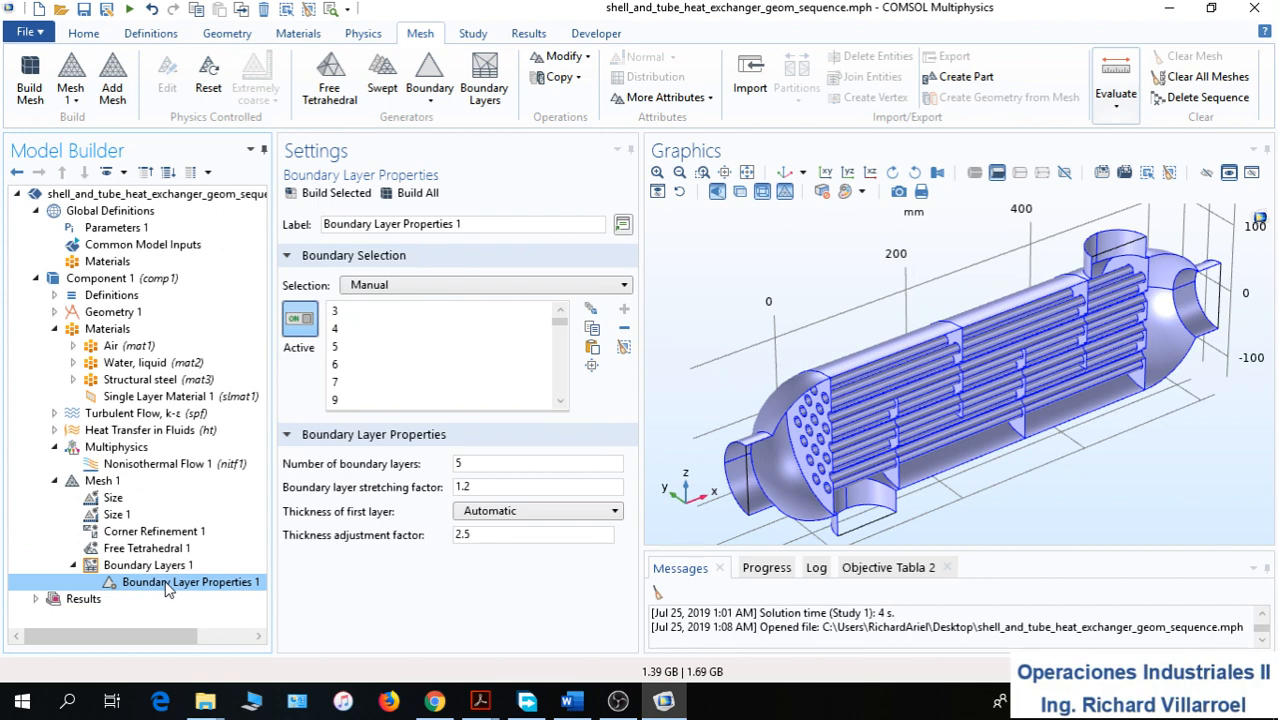
click(461, 464)
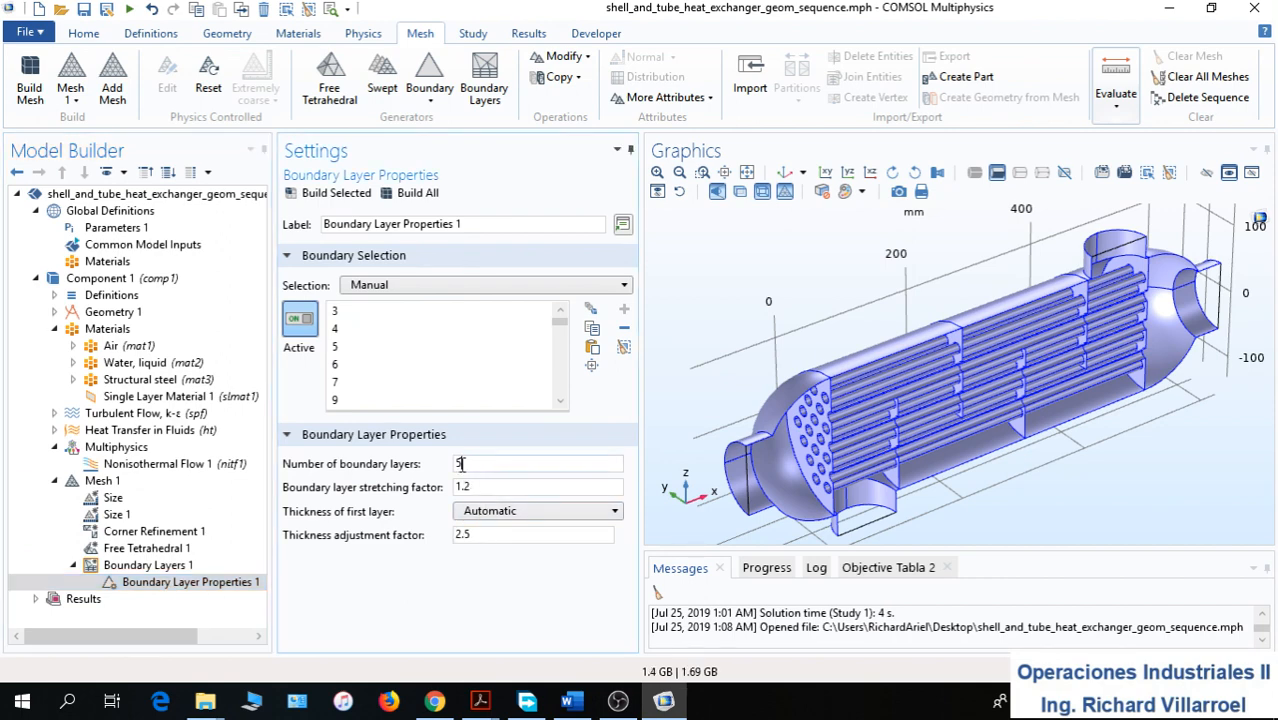
double_click(461, 464)
text(3)
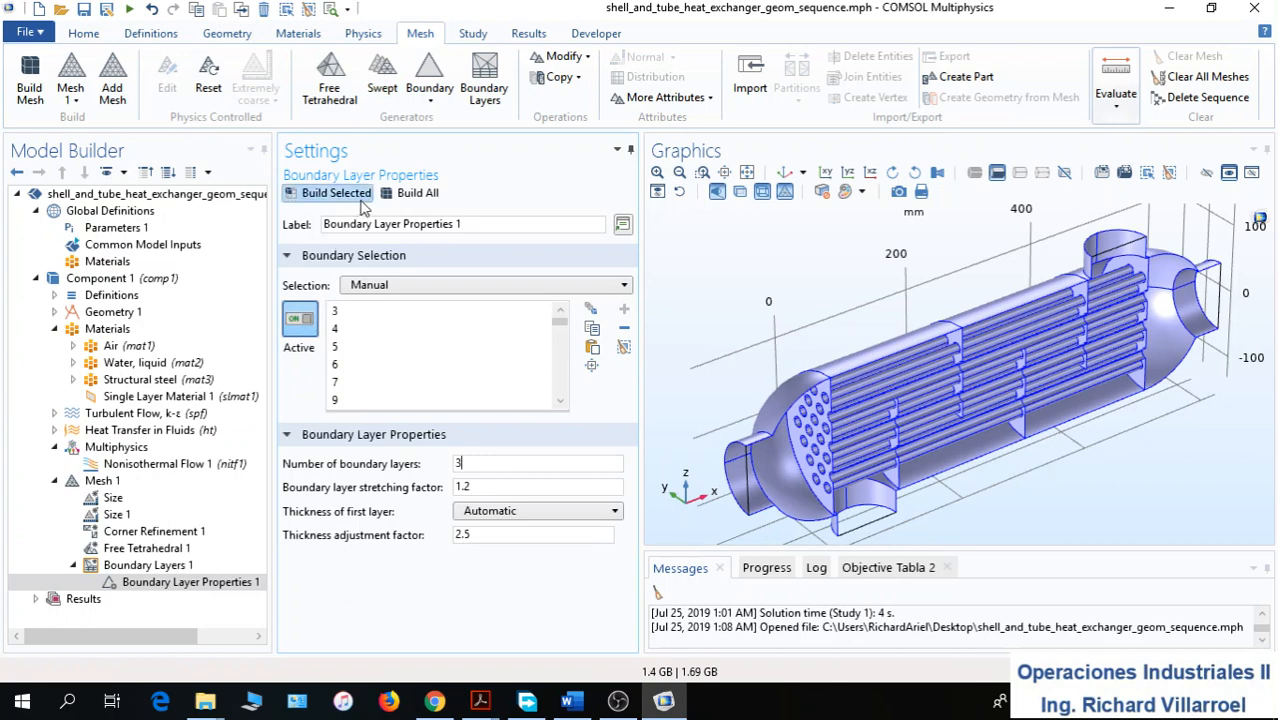
click(407, 197)
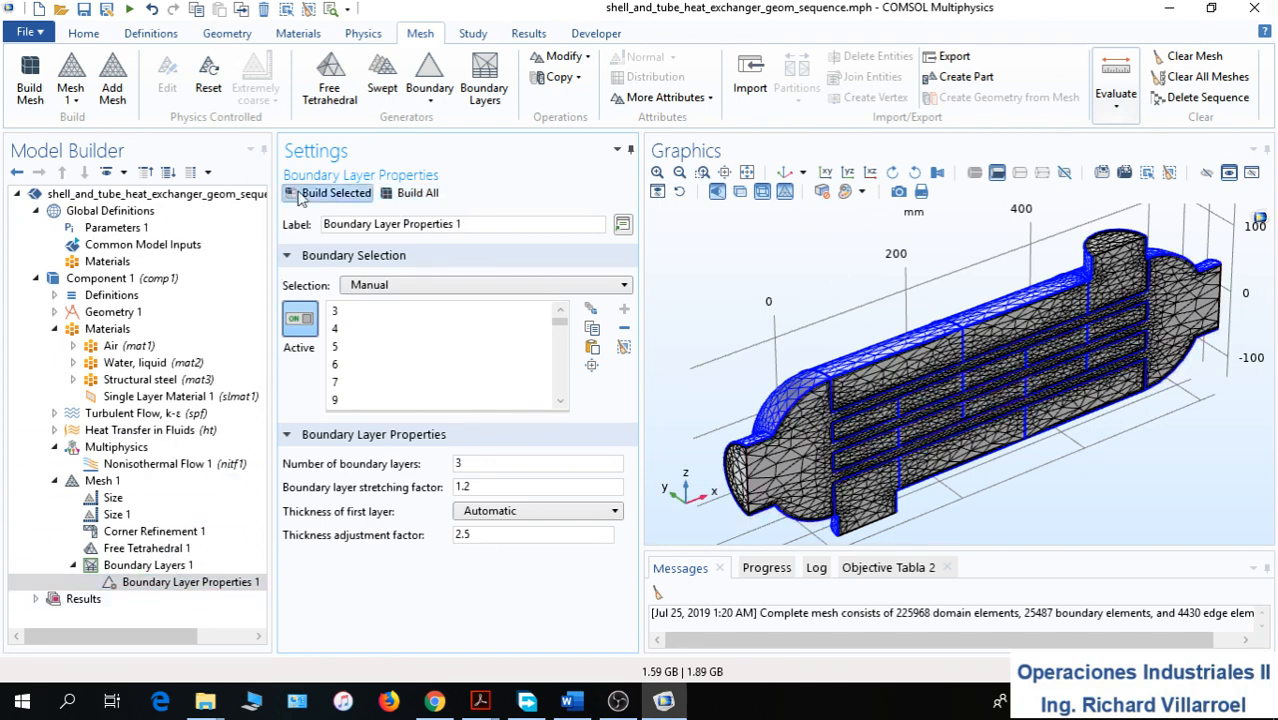
Add a Stationary study to the model
click(476, 35)
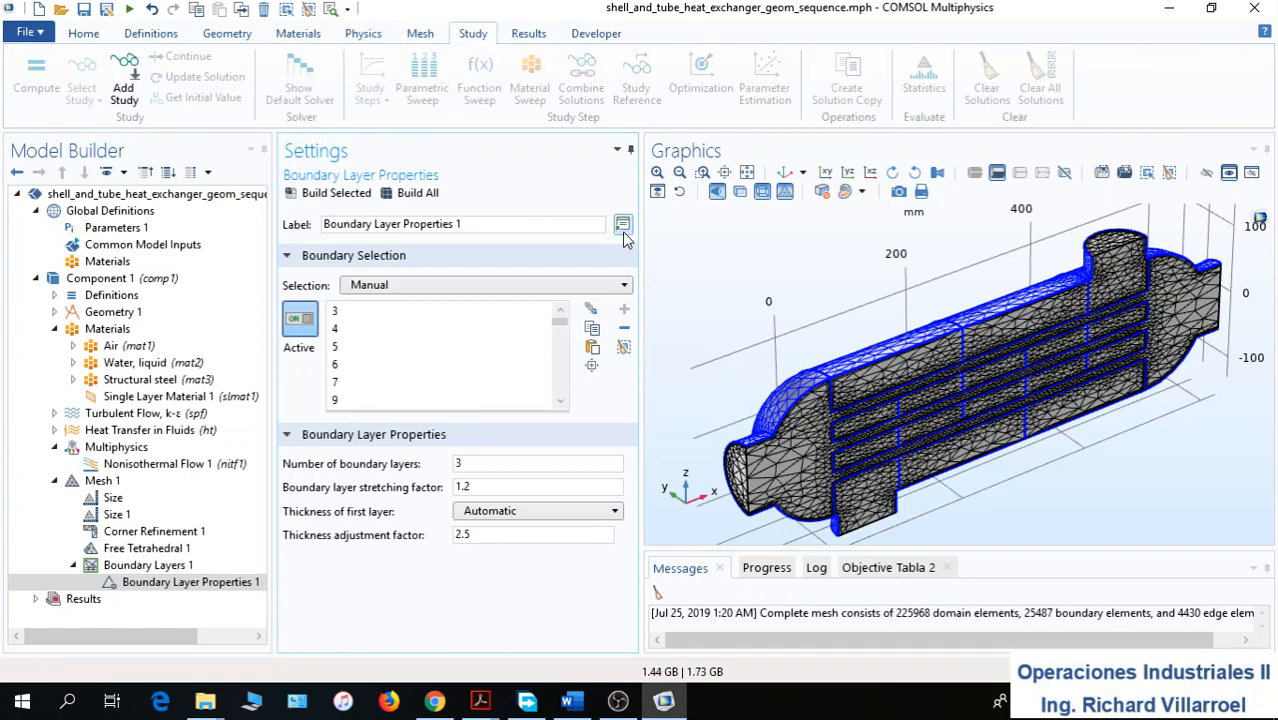
click(130, 92)
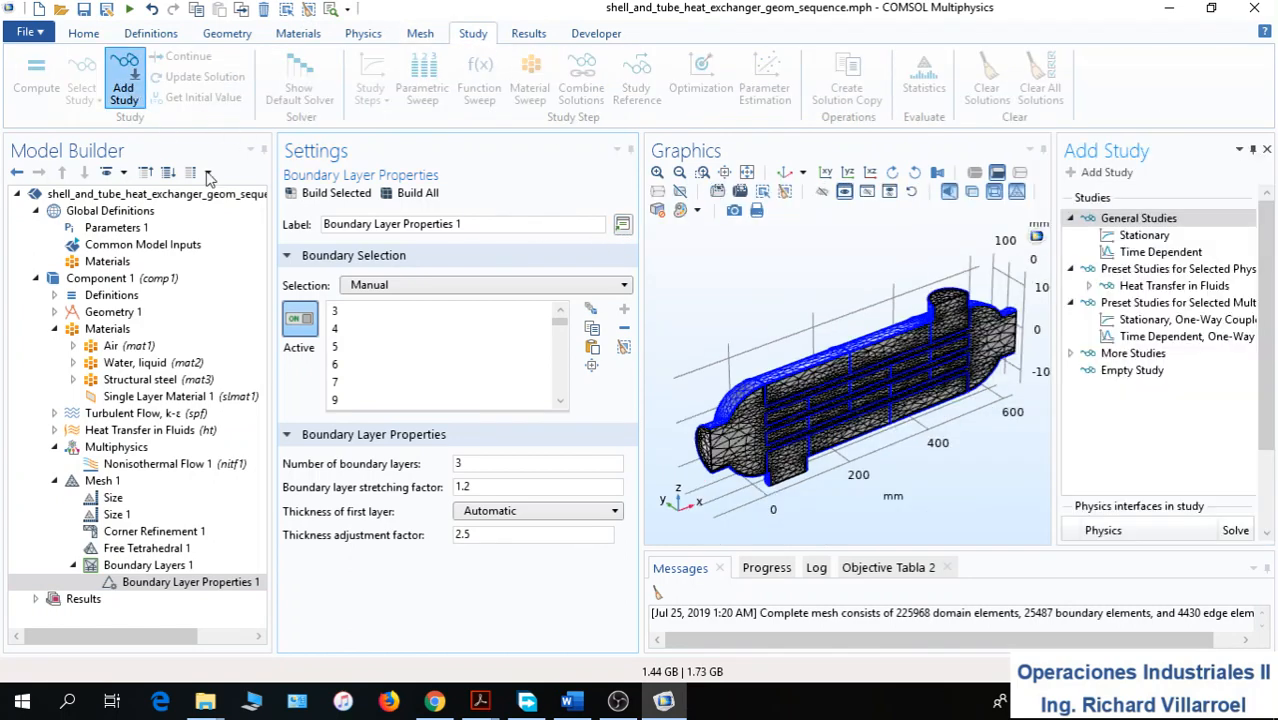
click(1144, 240)
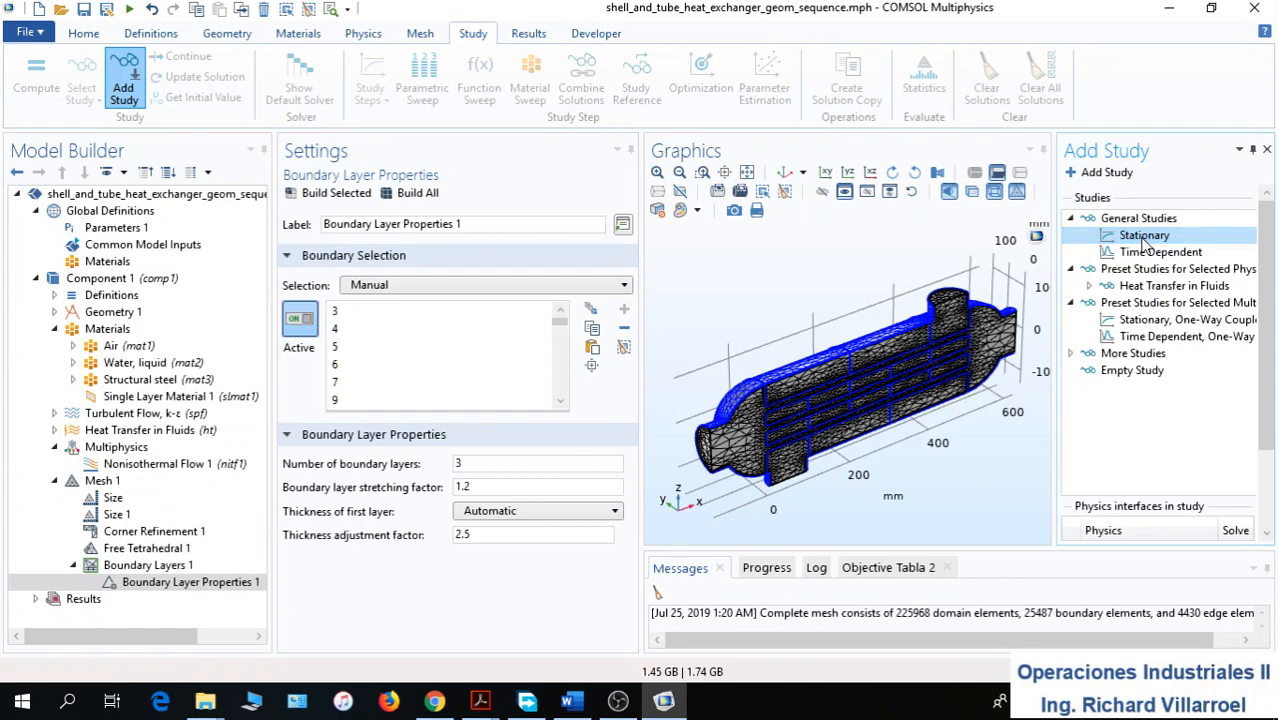
double_click(1144, 237)
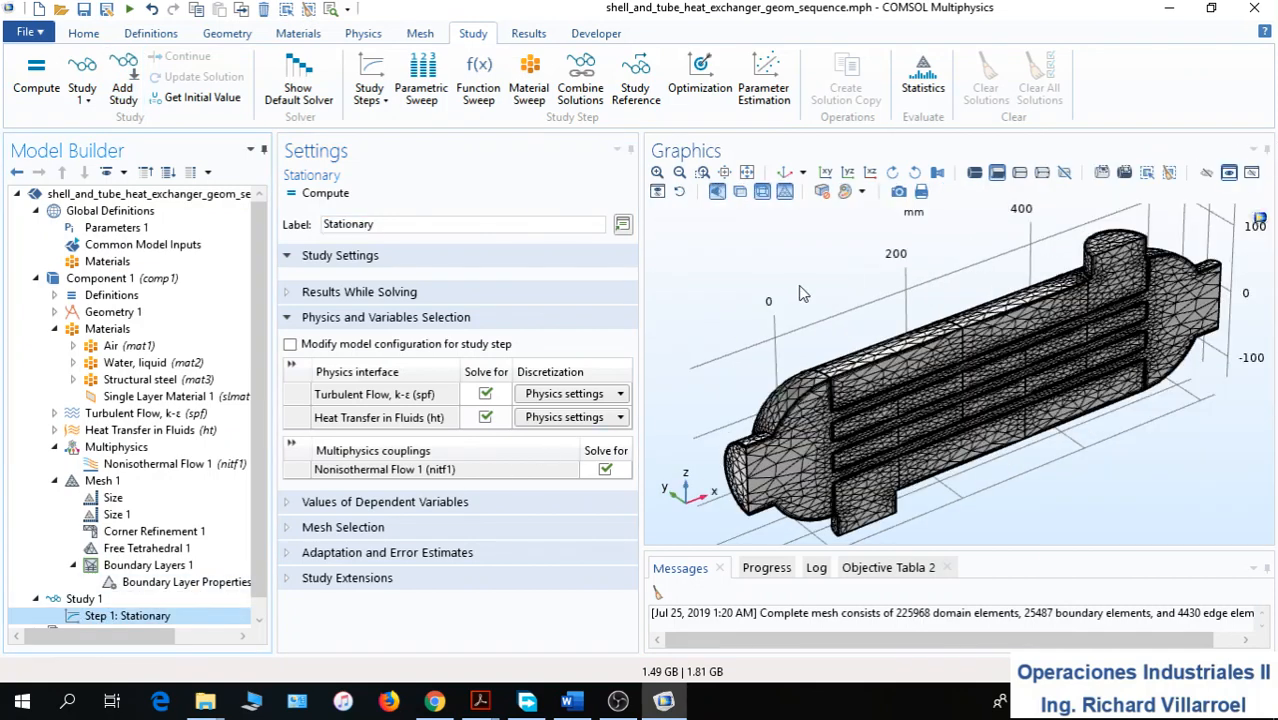
Collapse the Mesh 1 and Multiphysics nodes and try to compute Study 1
scroll(107, 484, down, 1)
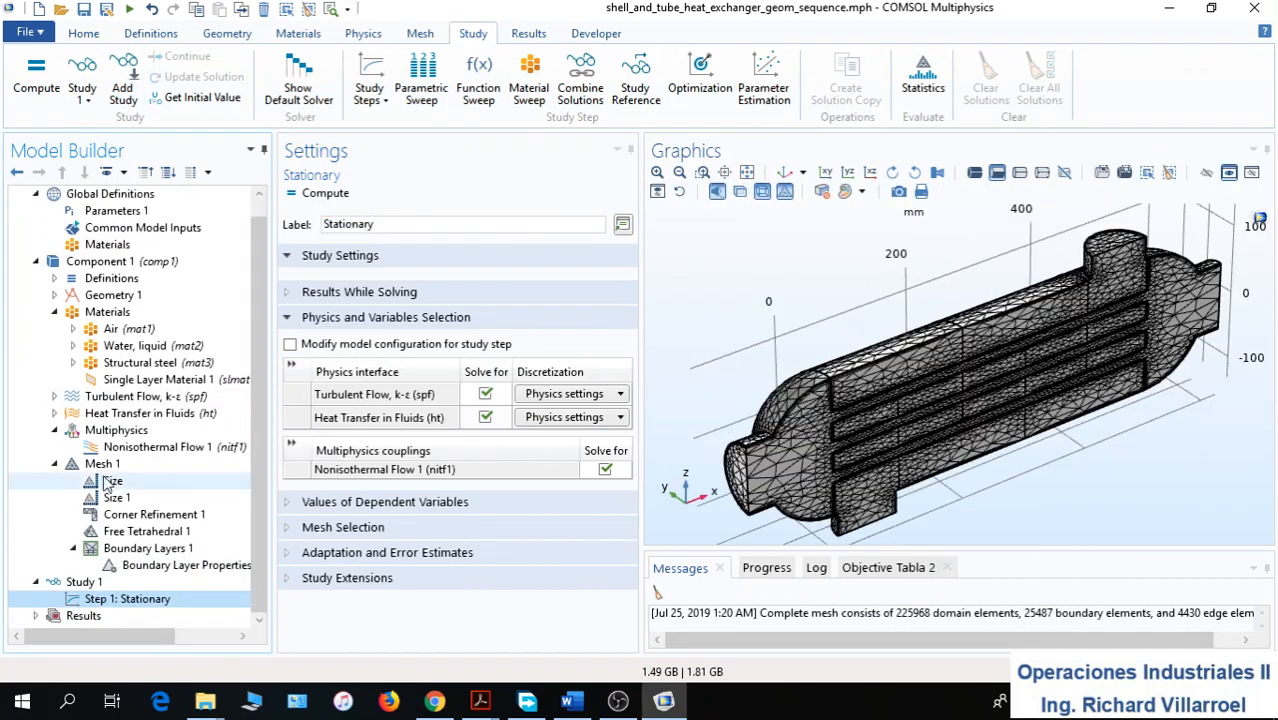
click(54, 464)
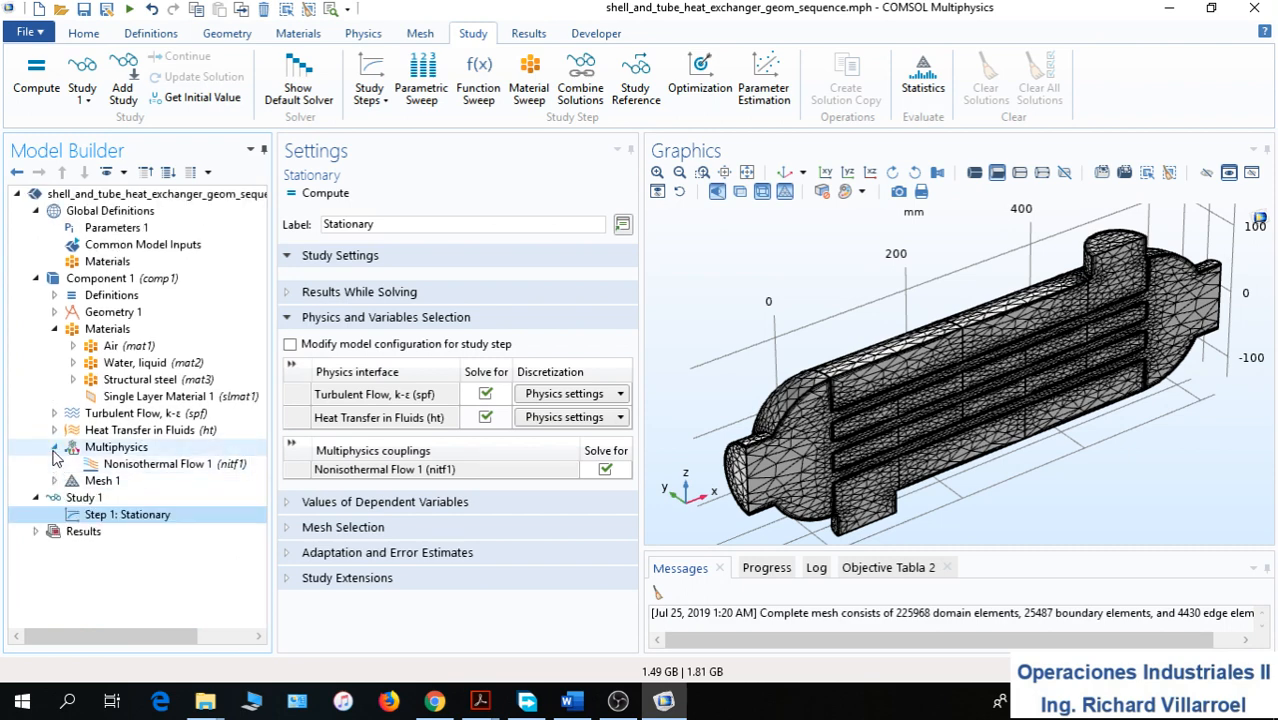
click(54, 447)
click(86, 481)
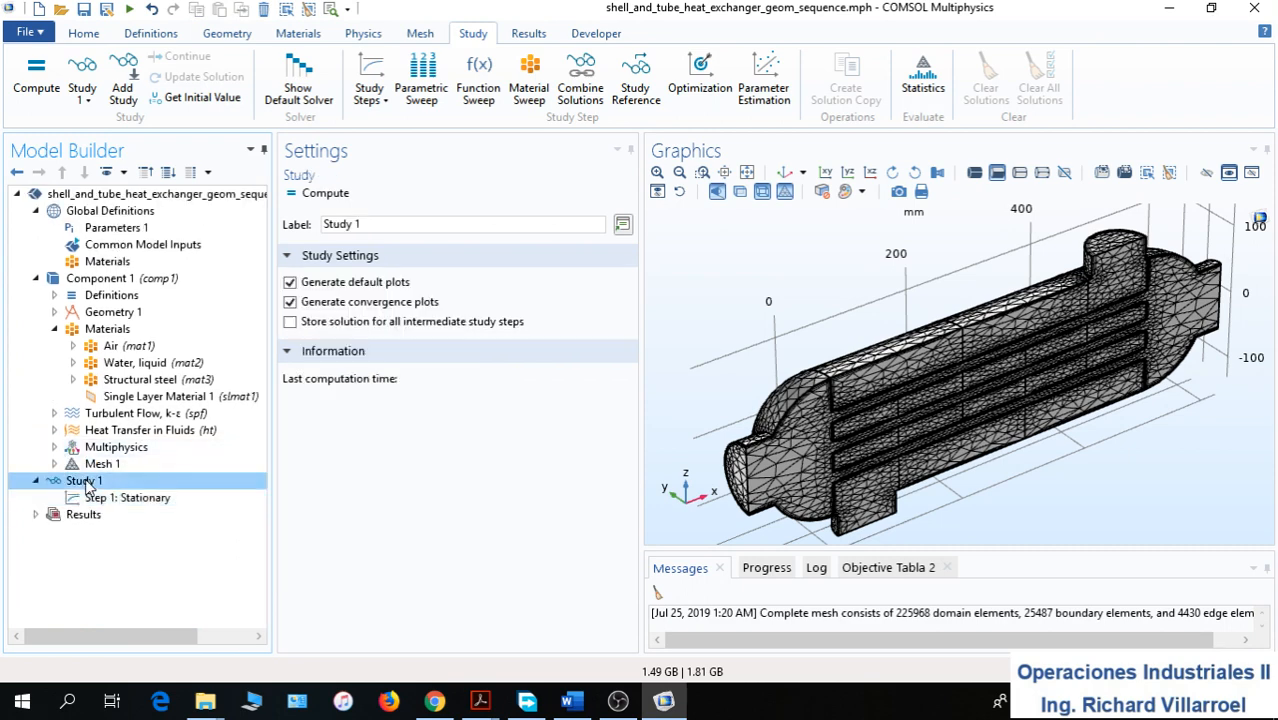
click(328, 199)
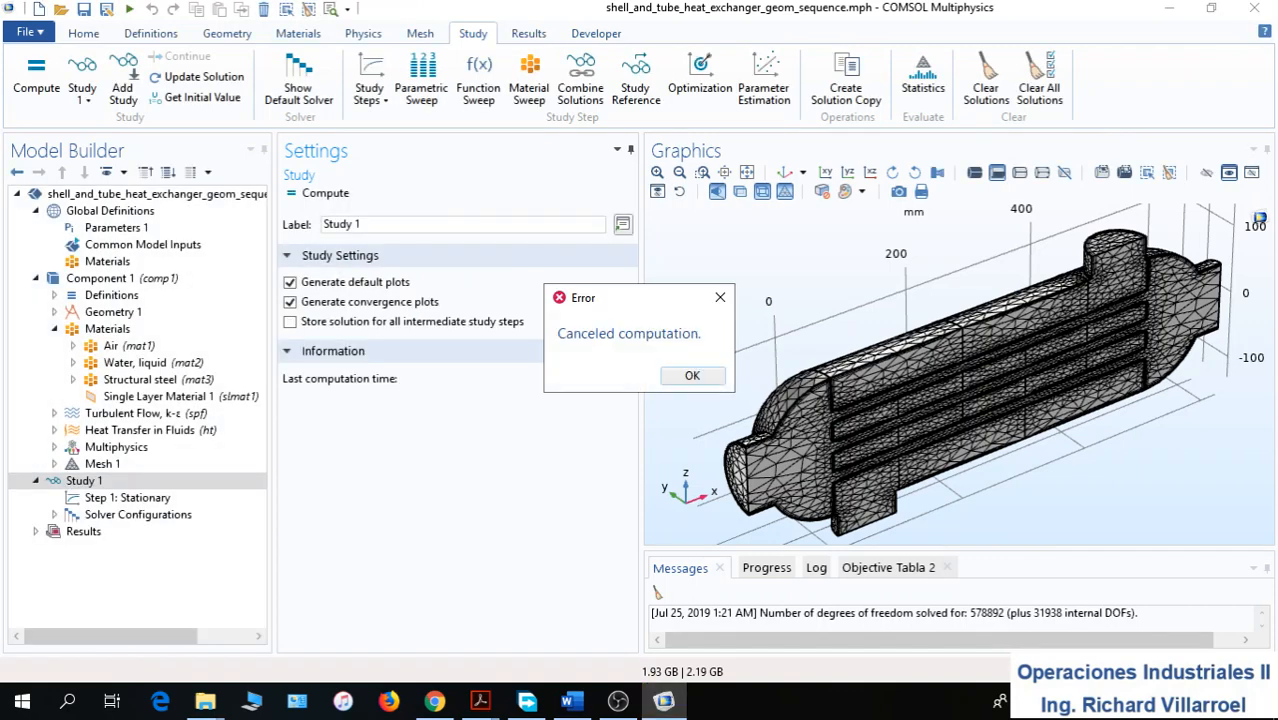
click(692, 377)
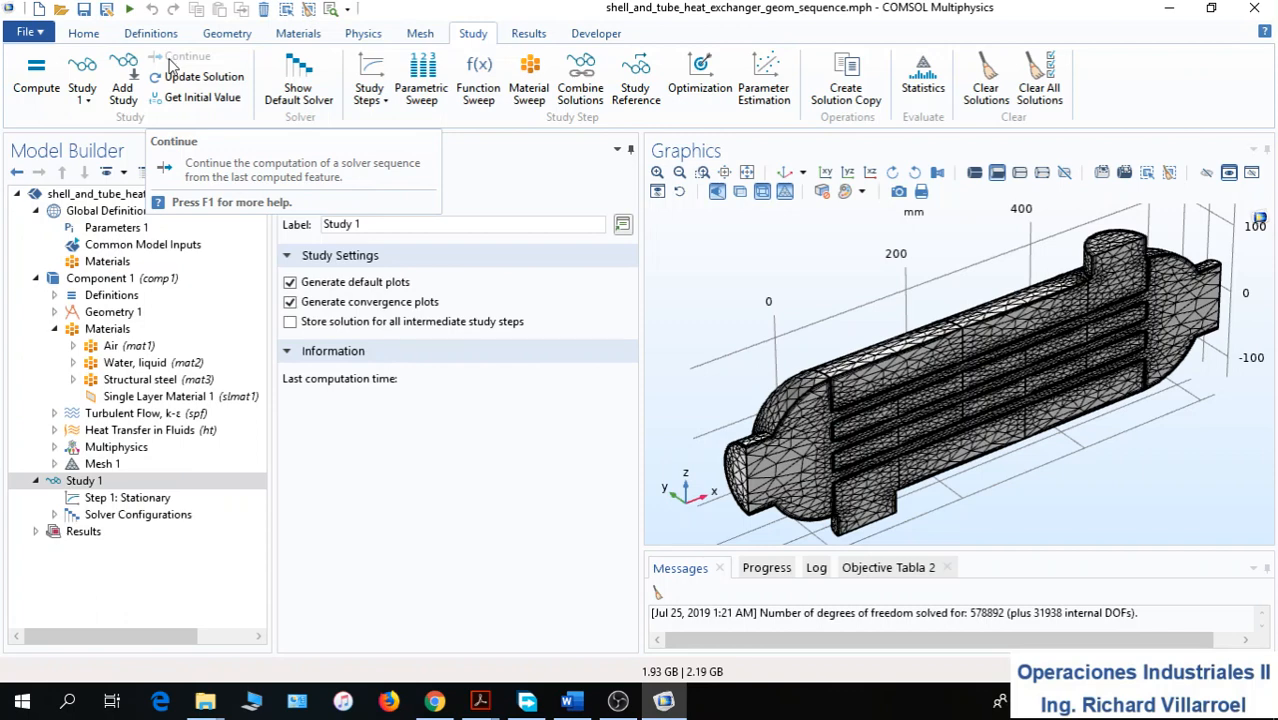
Open shell_and_tube_heat_exchanger.mph from the desktop folder without saving the changes to the current model
click(60, 9)
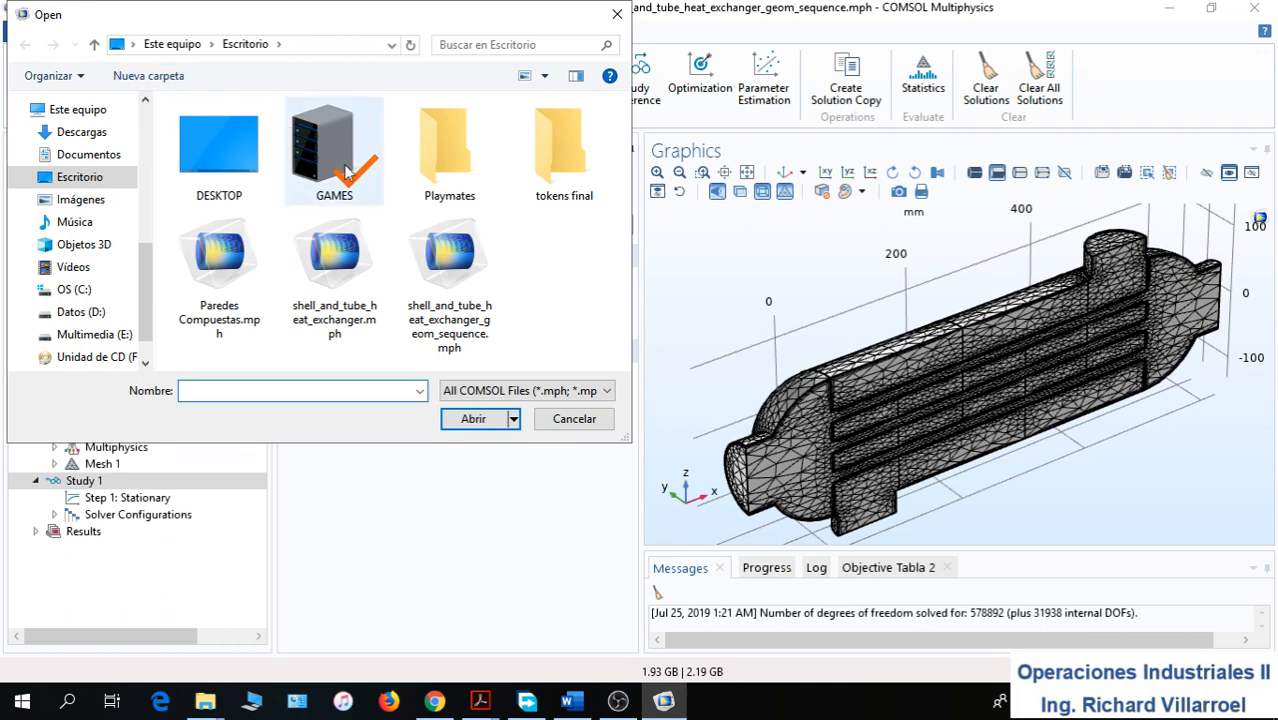
click(341, 270)
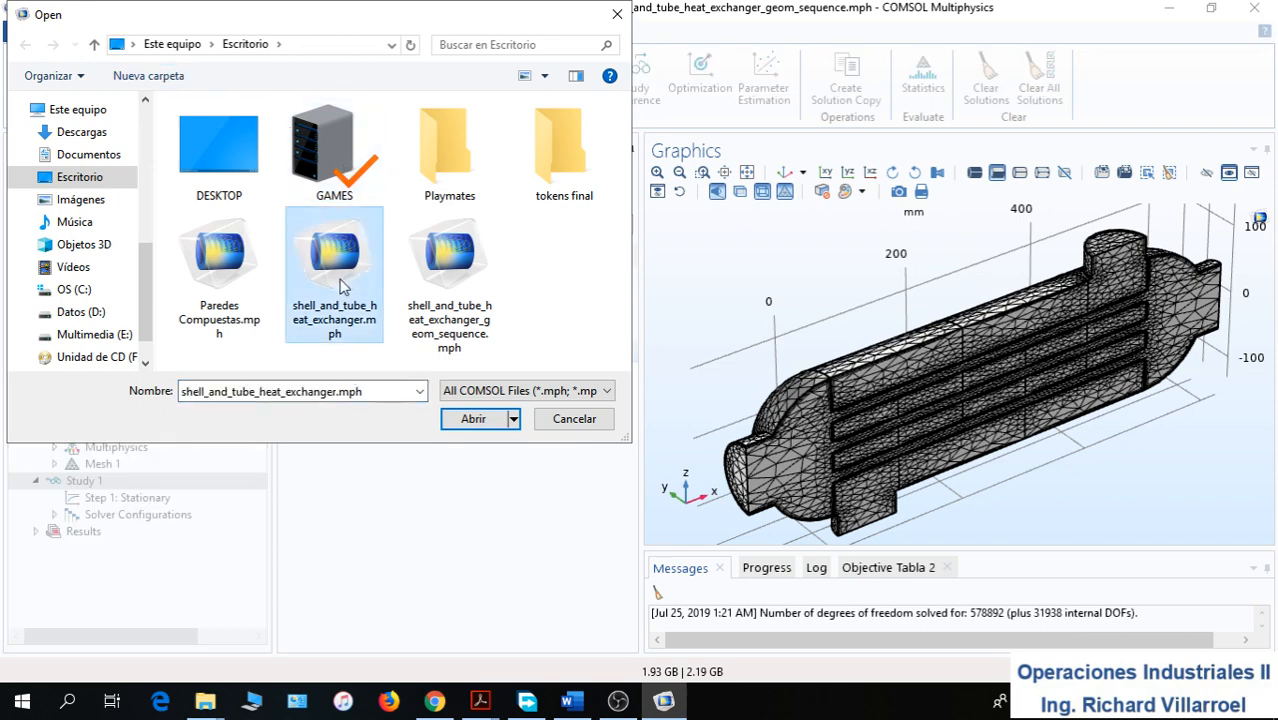
click(473, 419)
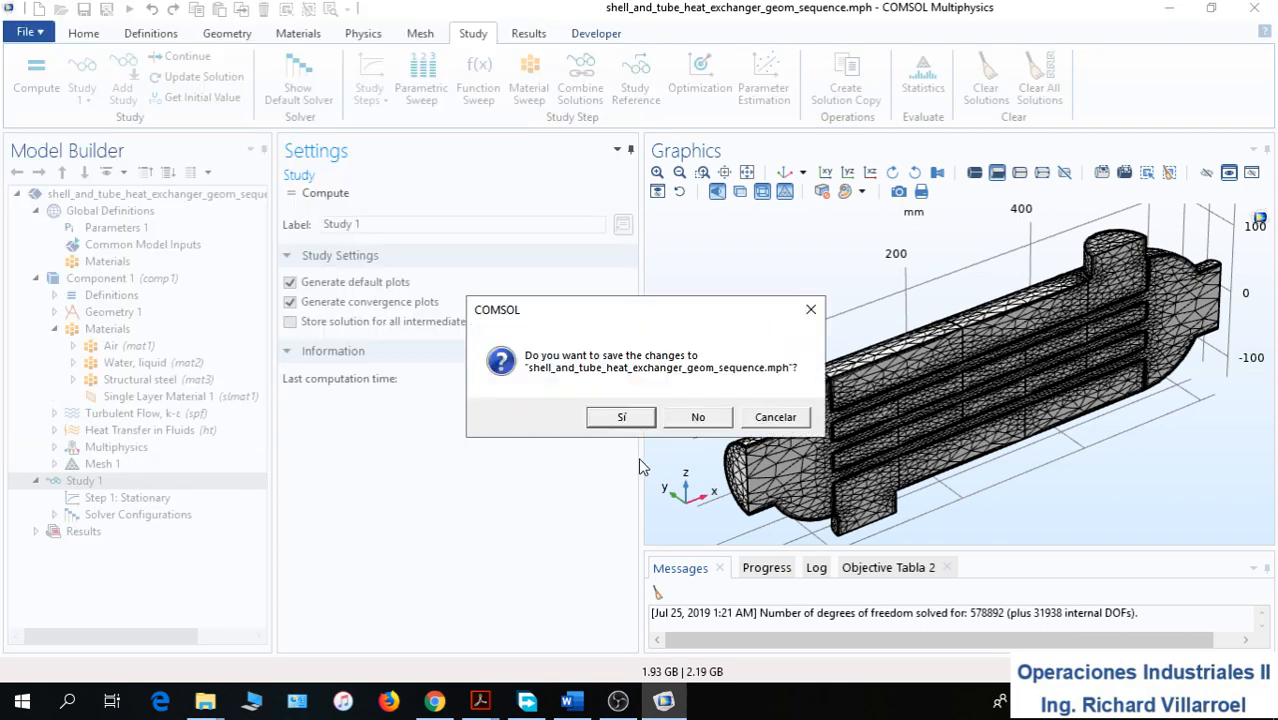
click(700, 420)
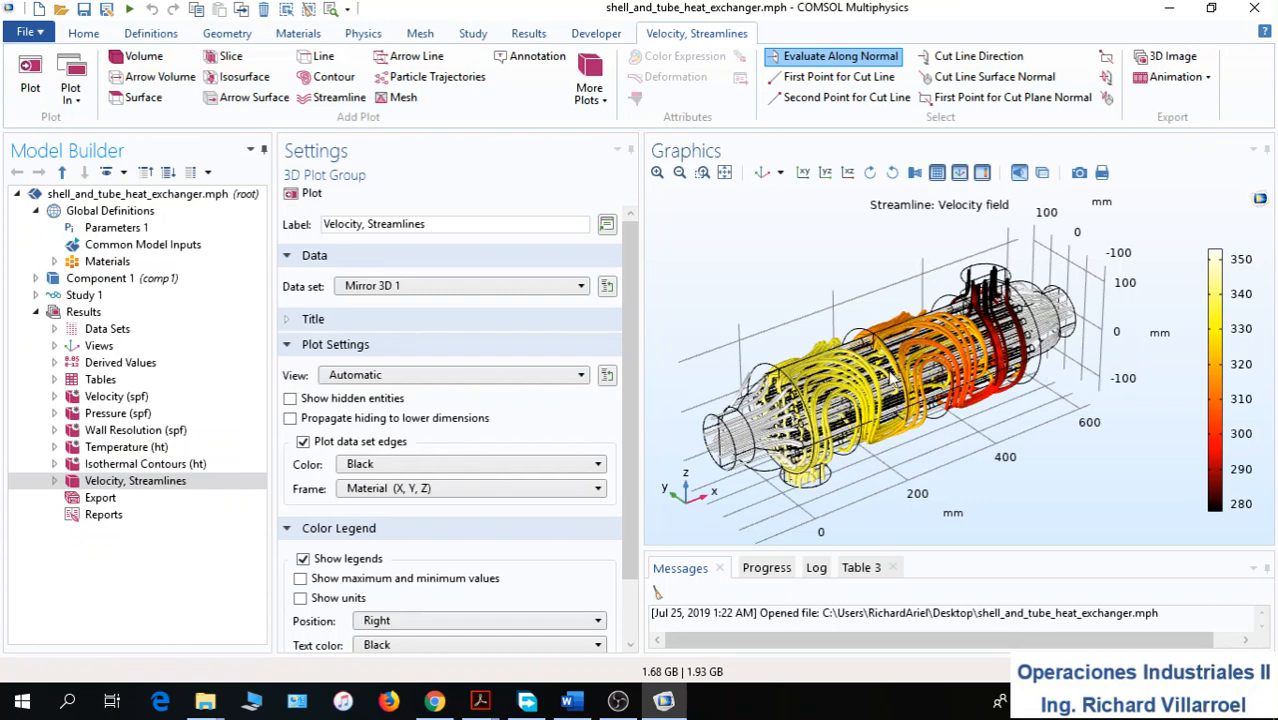
Examine the Isothermal Contours, Temperature, Wall Resolution, Pressure and Velocity result plots, and return to the Velocity, Streamlines plot
click(148, 464)
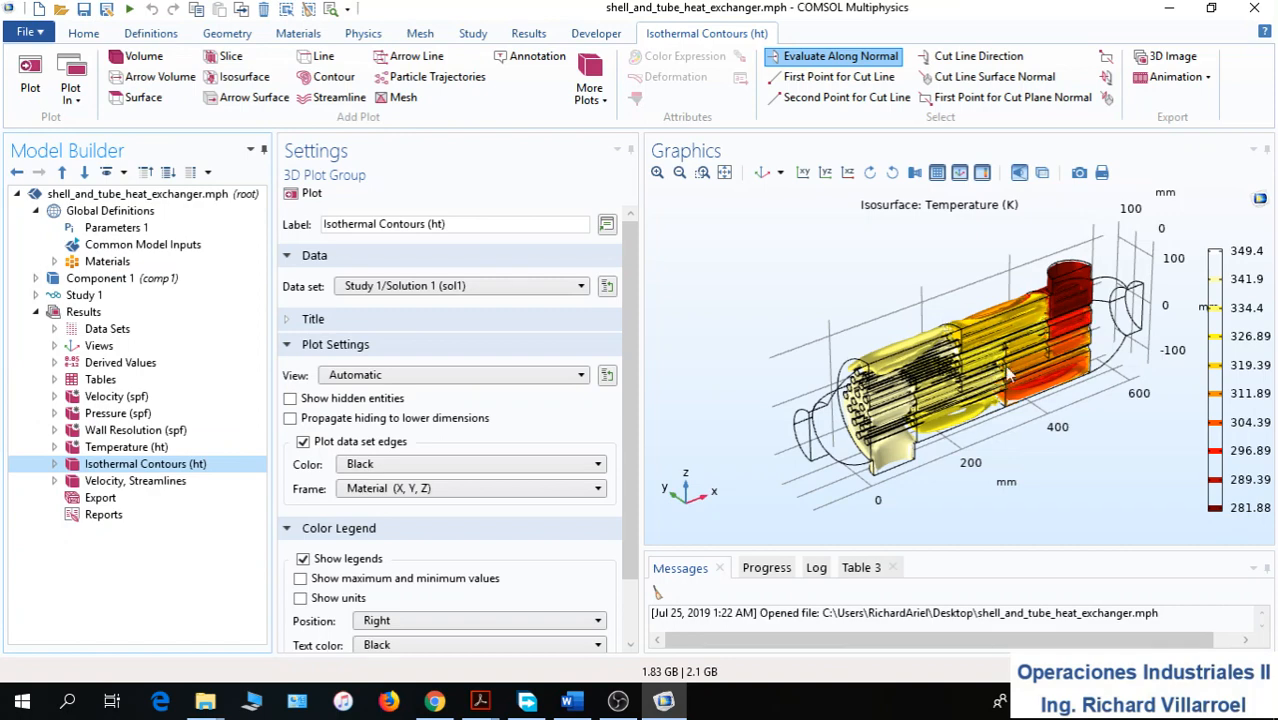
click(125, 447)
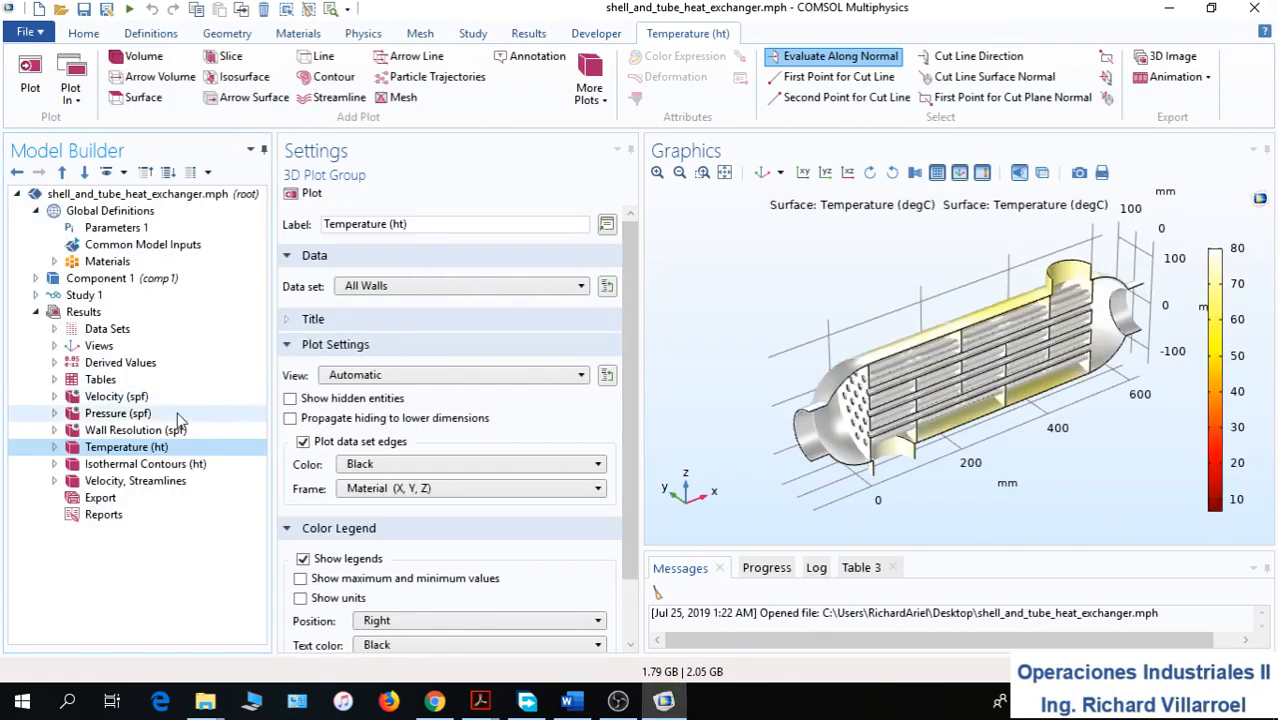
click(135, 432)
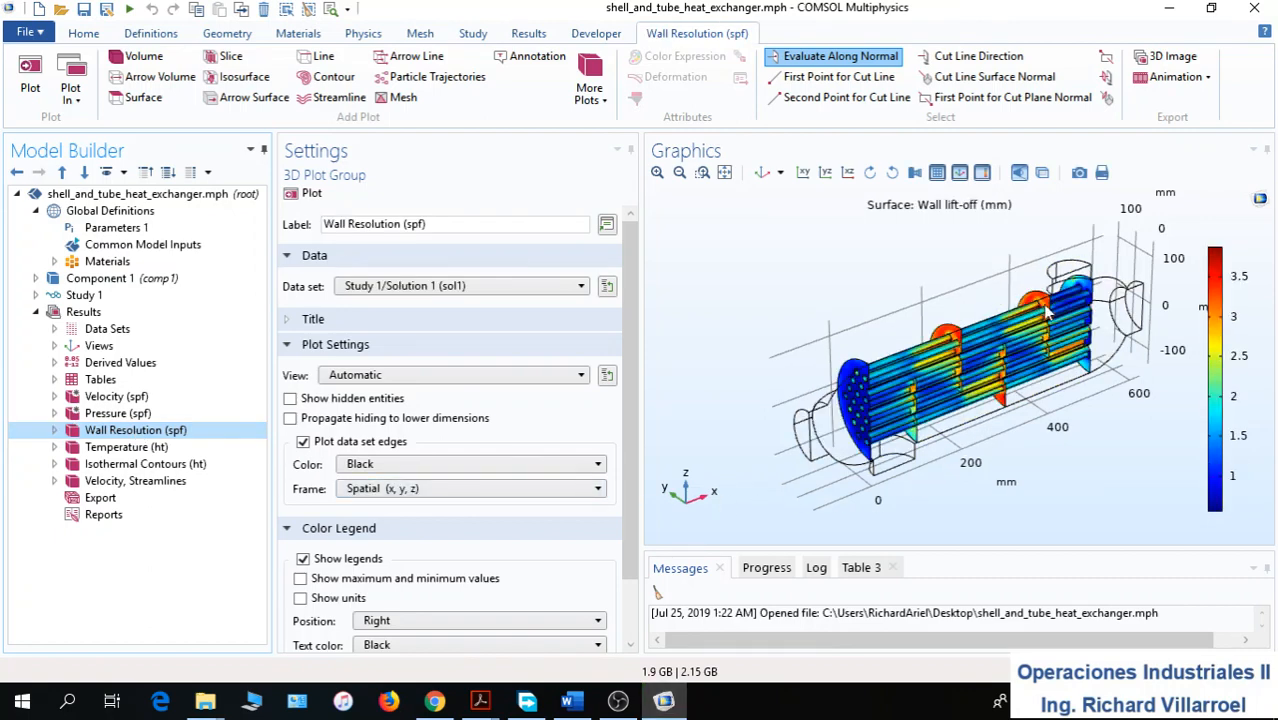
click(125, 414)
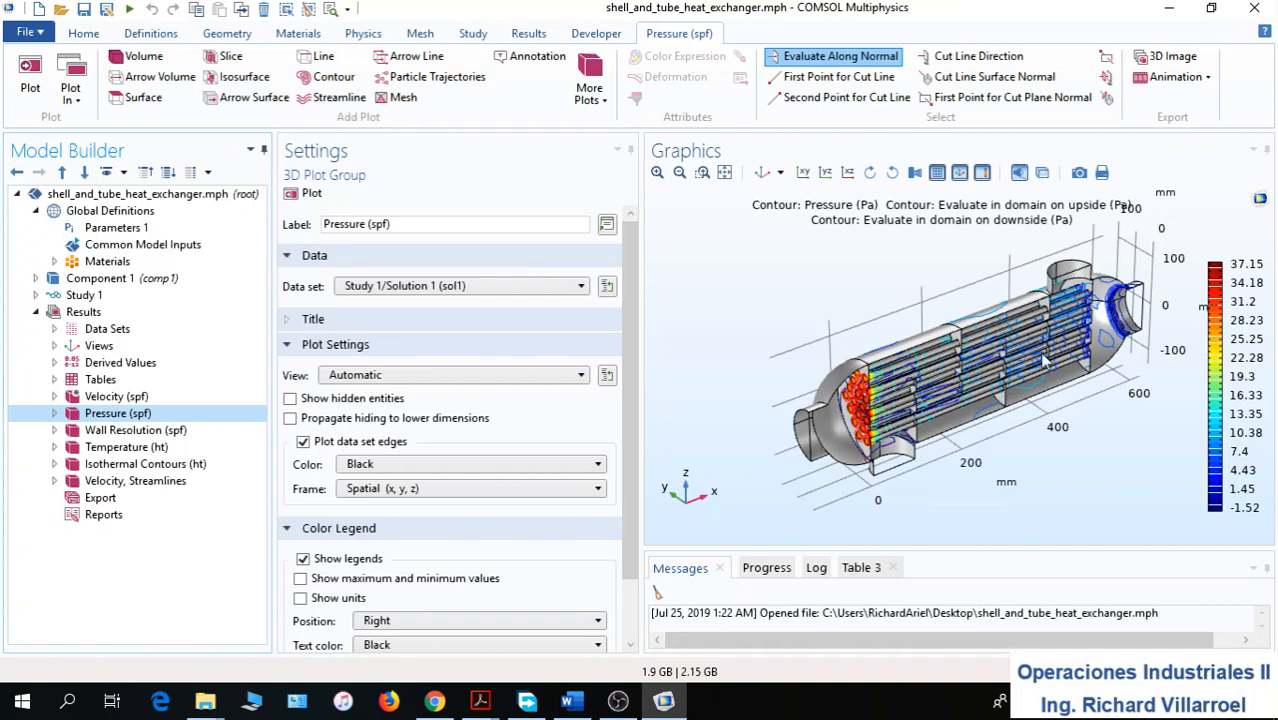
click(116, 397)
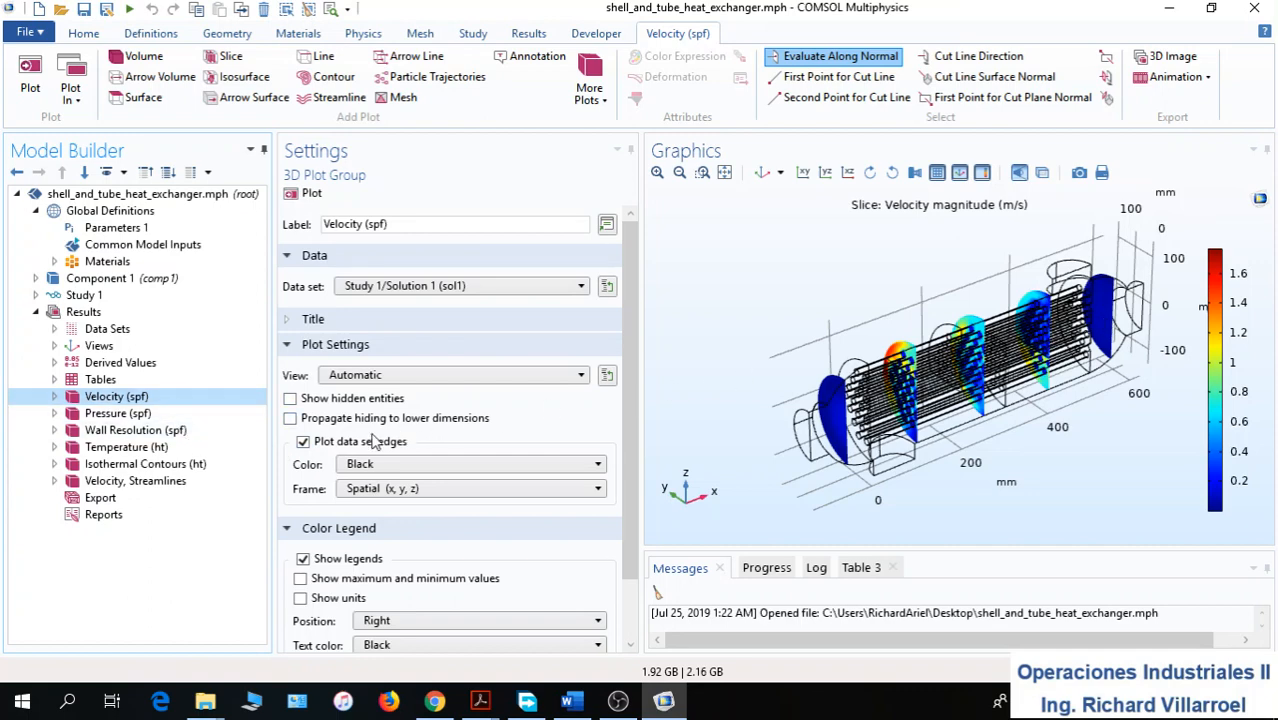
click(118, 483)
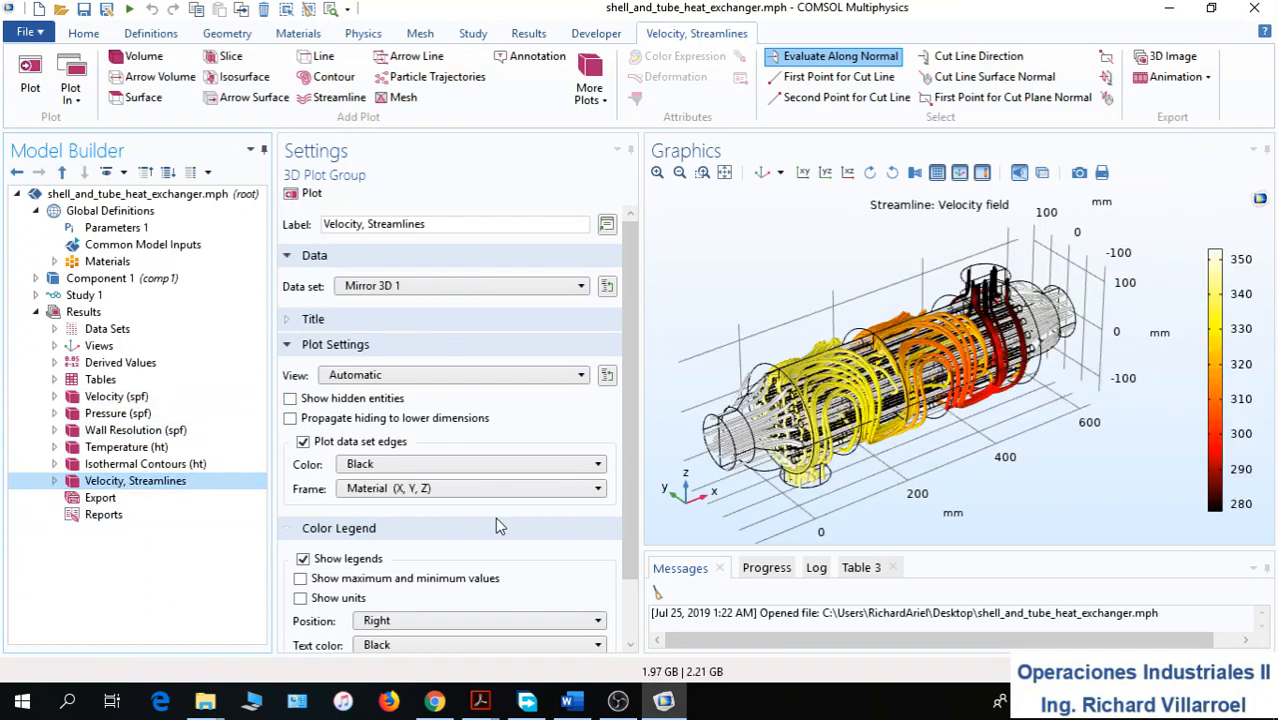